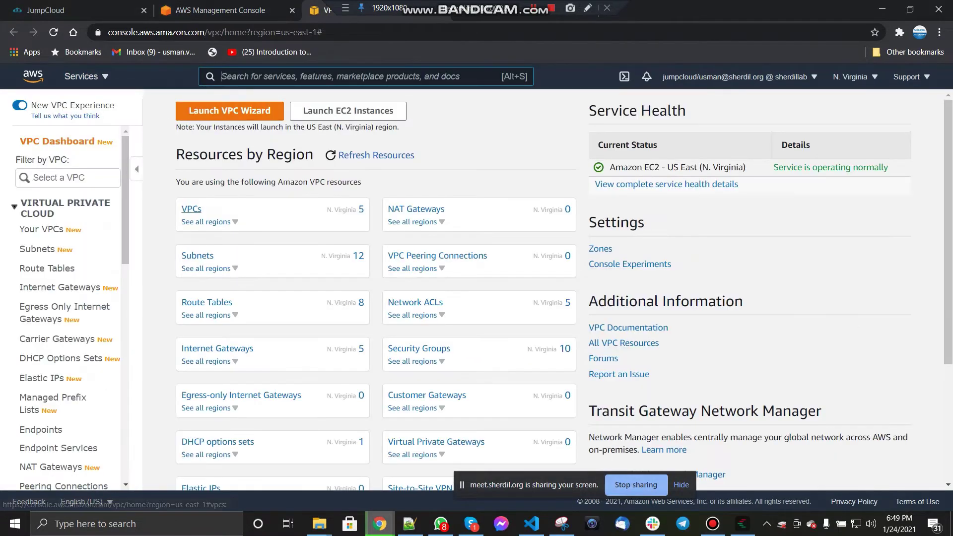
# Step: Go to the VPCs list and open a blank Create VPC form
pyautogui.click(191, 209)
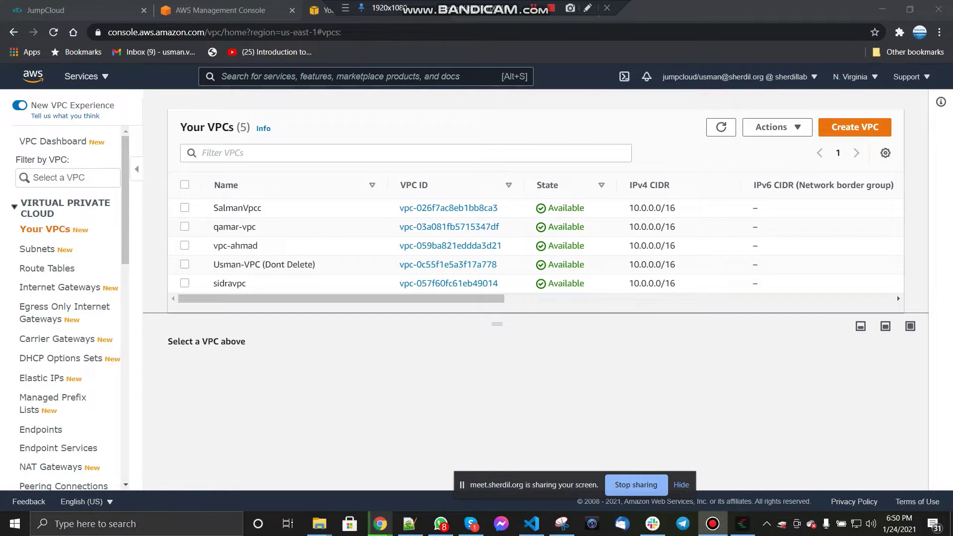
pyautogui.moveTo(497, 324)
pyautogui.mouseDown()
pyautogui.moveTo(497, 354)
pyautogui.moveTo(497, 331)
pyautogui.mouseUp()
pyautogui.click(854, 127)
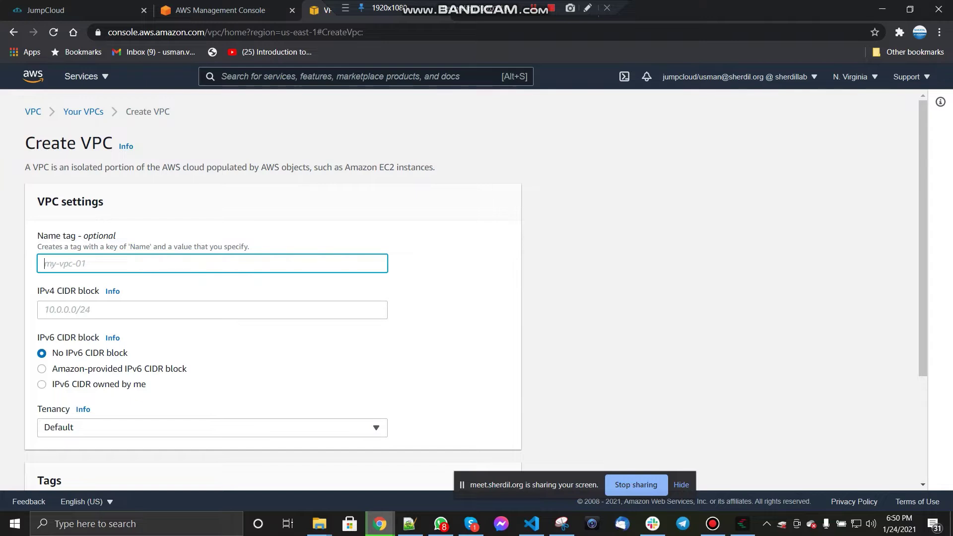
# Step: Create a VPC with a name tag ending in -VPC-1 and IPv4 CIDR 10.0.0.0/16
pyautogui.write('Usman-VPC-Peering-1')
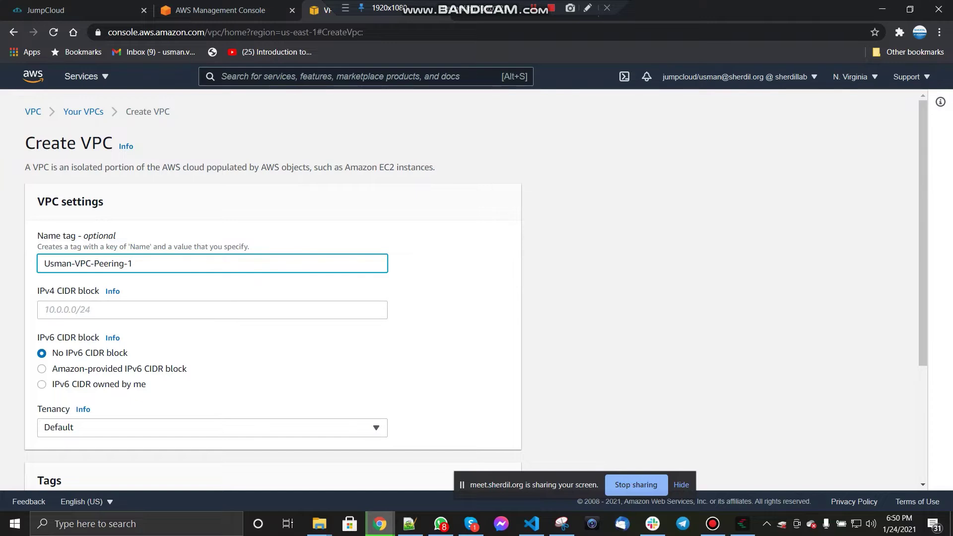
pyautogui.moveTo(89, 263); pyautogui.dragTo(133, 263)
pyautogui.press('BackSpace')
pyautogui.write('-1')
pyautogui.click(119, 309)
pyautogui.write('10')
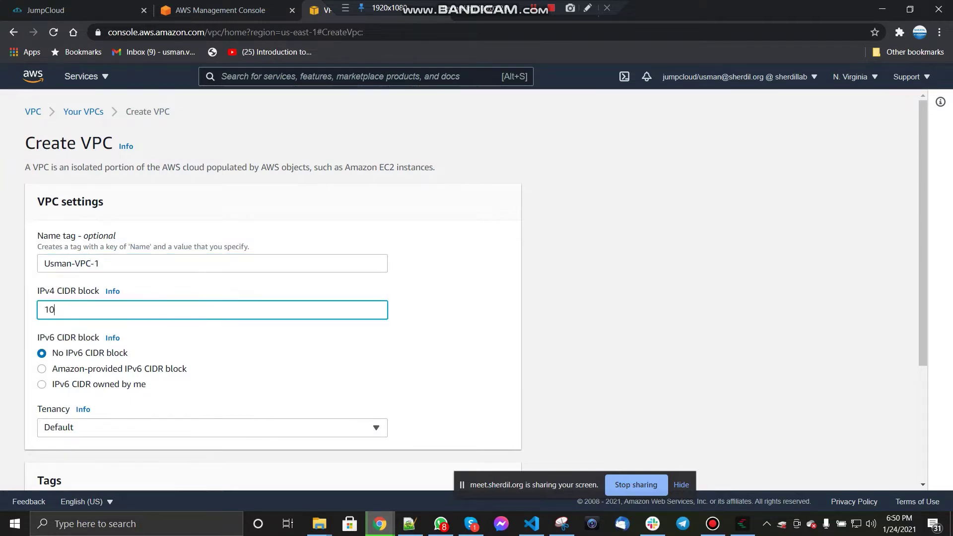
pyautogui.write('.0.0.0/16')
pyautogui.scroll(-2, 476, 286)
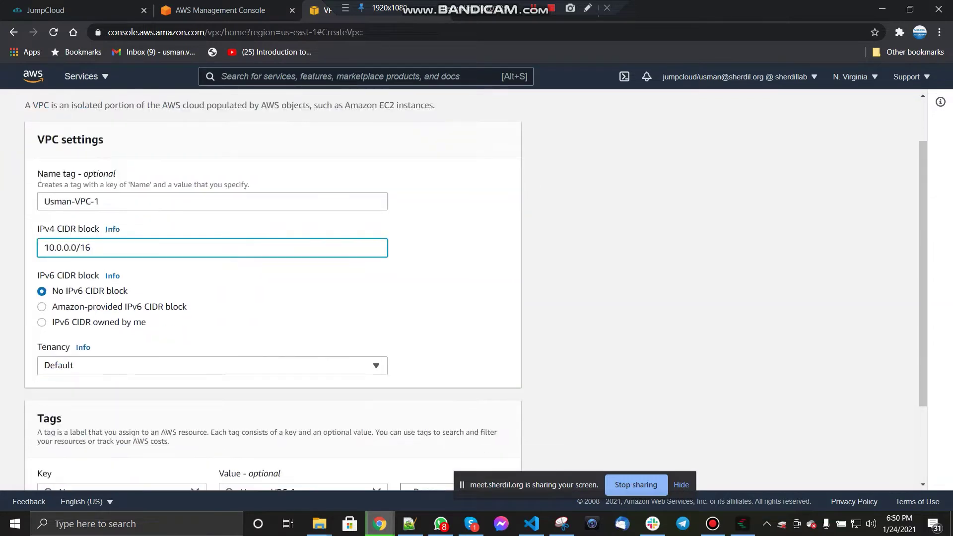
pyautogui.scroll(-1, 273, 288)
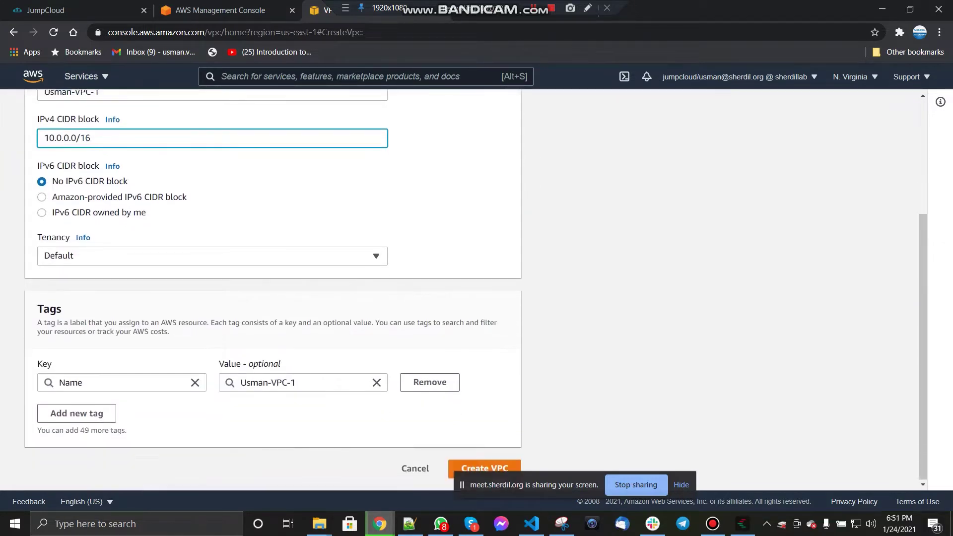
pyautogui.click(484, 468)
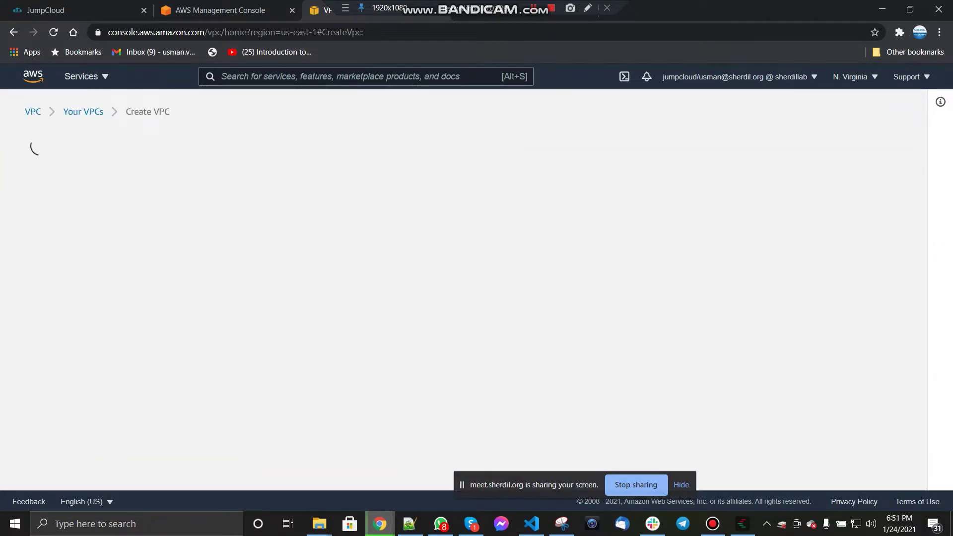
pyautogui.click(227, 143)
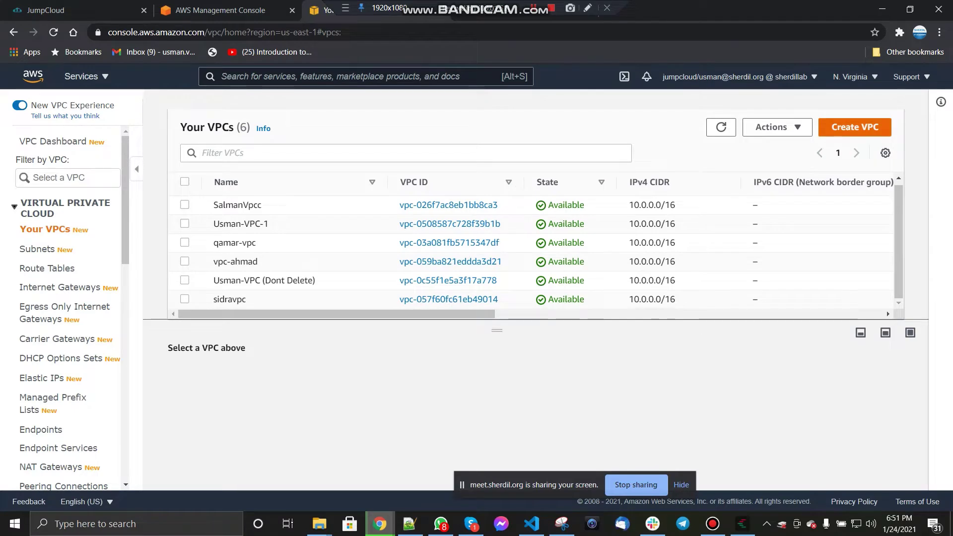
# Step: Create another VPC with a name tag ending in -VPC-2 and IPv4 CIDR 10.1.0.0/16
pyautogui.click(855, 127)
pyautogui.write('Usm')
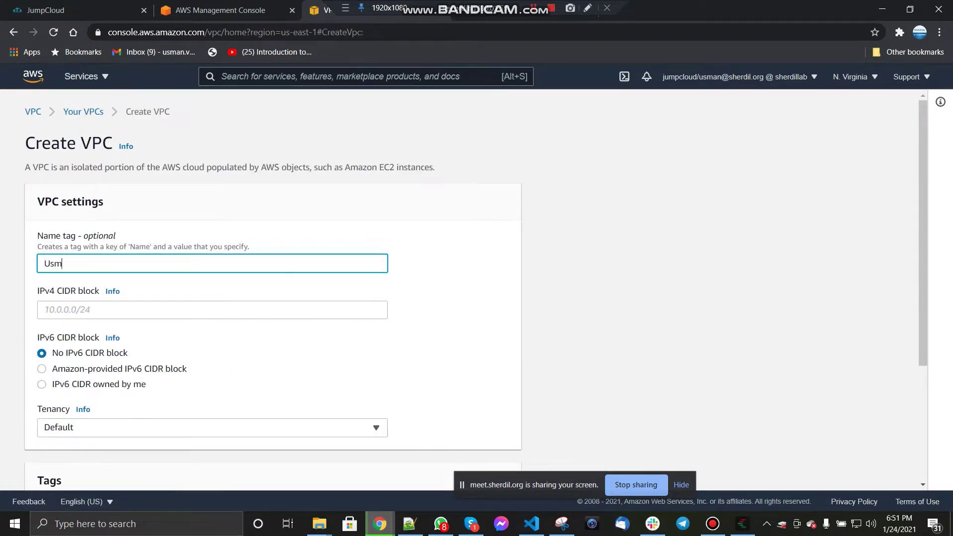
pyautogui.write('an-VPC-2')
pyautogui.click(534, 8)
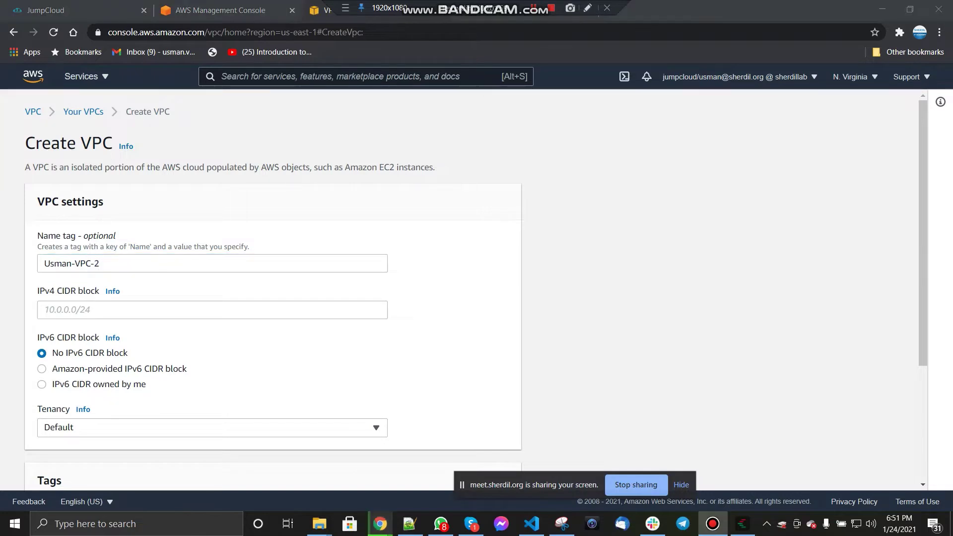
pyautogui.click(212, 309)
pyautogui.write('10.1.')
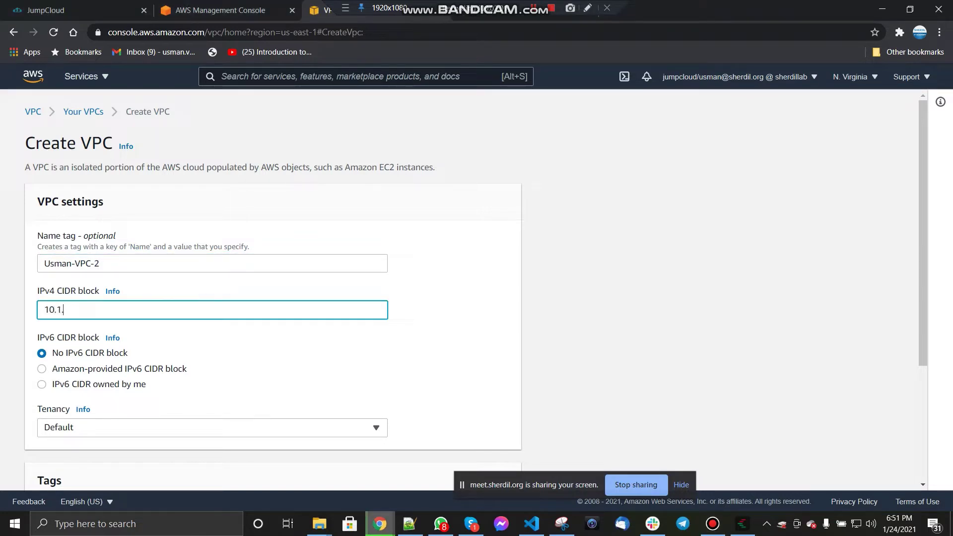
pyautogui.write('0.0/16')
pyautogui.scroll(-3, 475, 291)
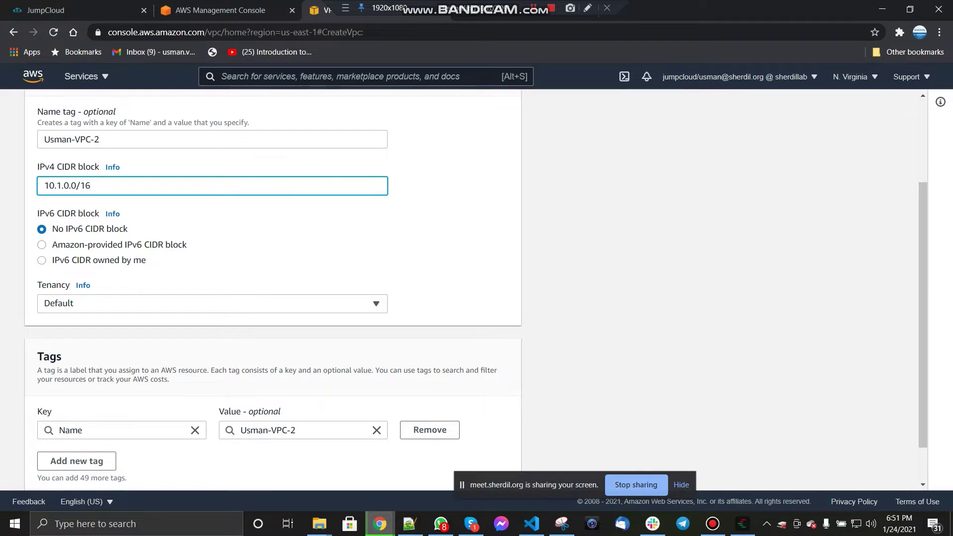
pyautogui.press('Home')
pyautogui.hotkey('shift', 'Right')
pyautogui.hotkey('shift', 'Right')
pyautogui.hotkey('shift', 'Right')
pyautogui.hotkey('shift', 'Right')
pyautogui.hotkey('shift', 'Right')
pyautogui.hotkey('shift', 'Left')
pyautogui.click(69, 185)
pyautogui.scroll(-1, 273, 288)
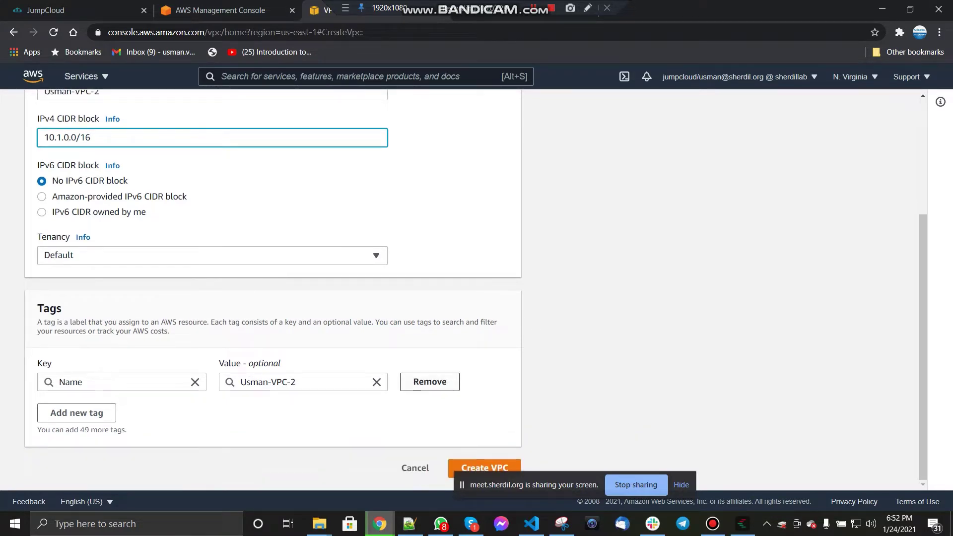
pyautogui.click(484, 468)
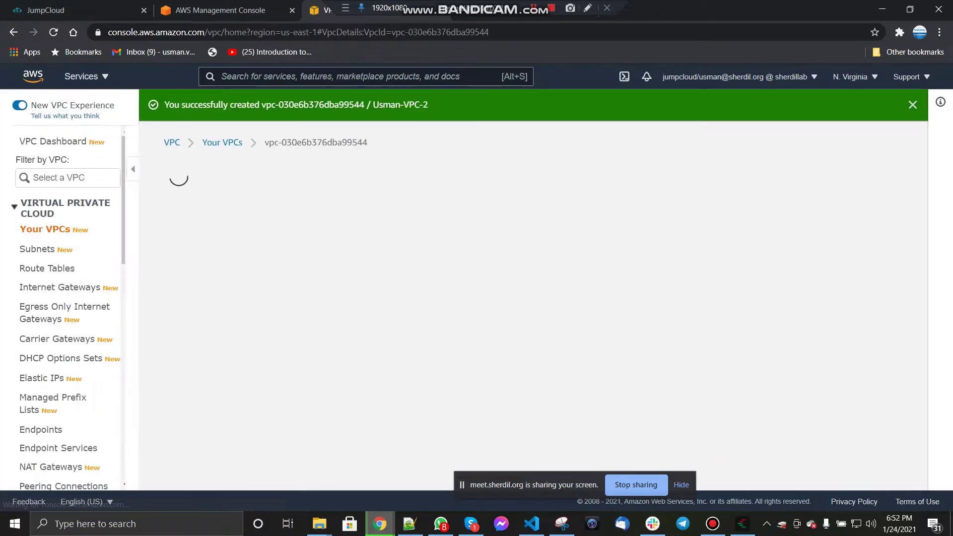
pyautogui.click(226, 142)
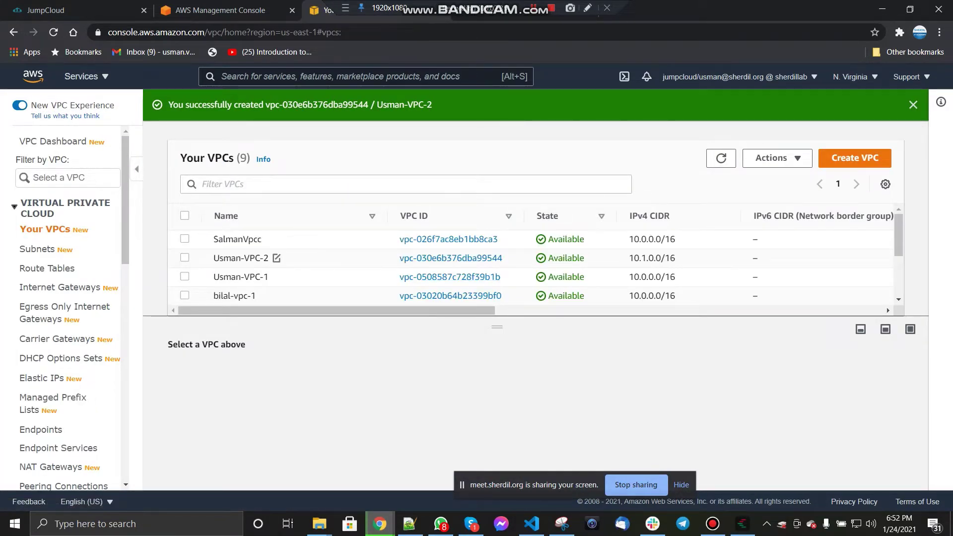
# Step: Check the new -VPC-2 VPC's details, then go to the Subnets list
pyautogui.click(185, 257)
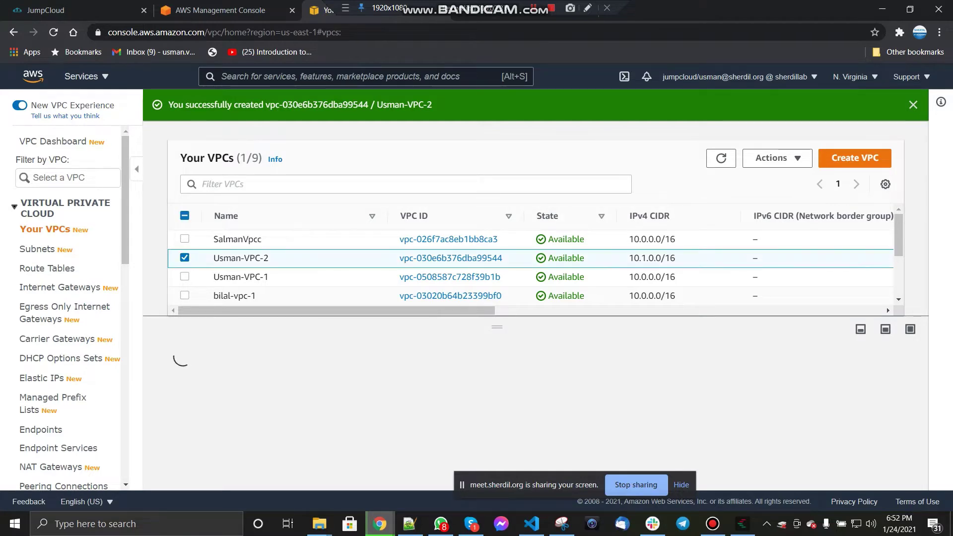
pyautogui.click(184, 258)
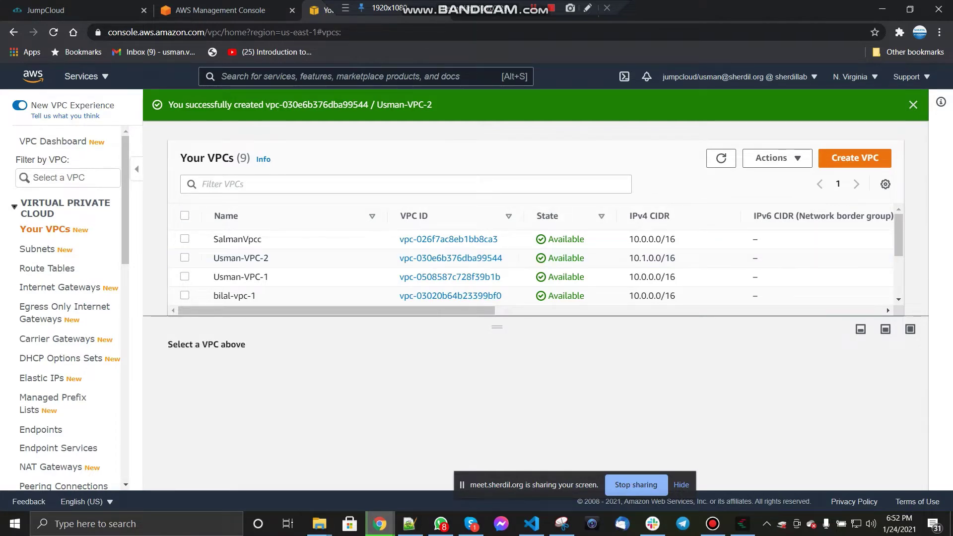
pyautogui.moveTo(496, 328); pyautogui.dragTo(497, 318)
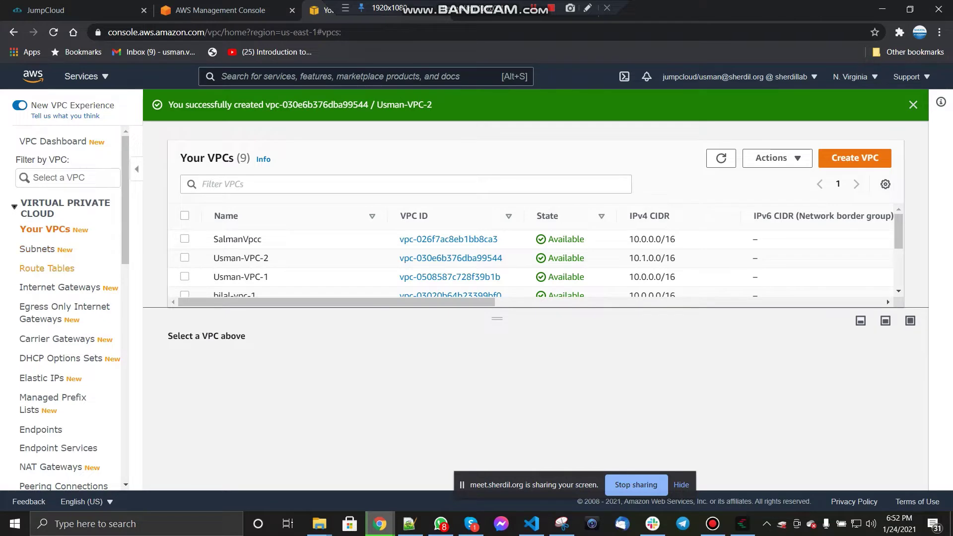
pyautogui.click(38, 249)
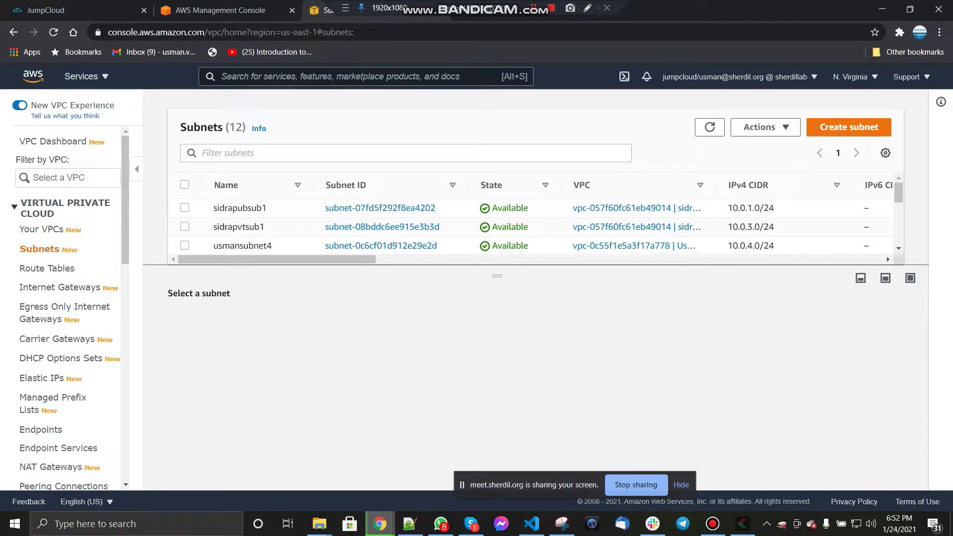
# Step: Start a subnet in the -VPC-1 VPC (vpc-0508587c728f39b1b), placed in us-east-1a
pyautogui.click(848, 127)
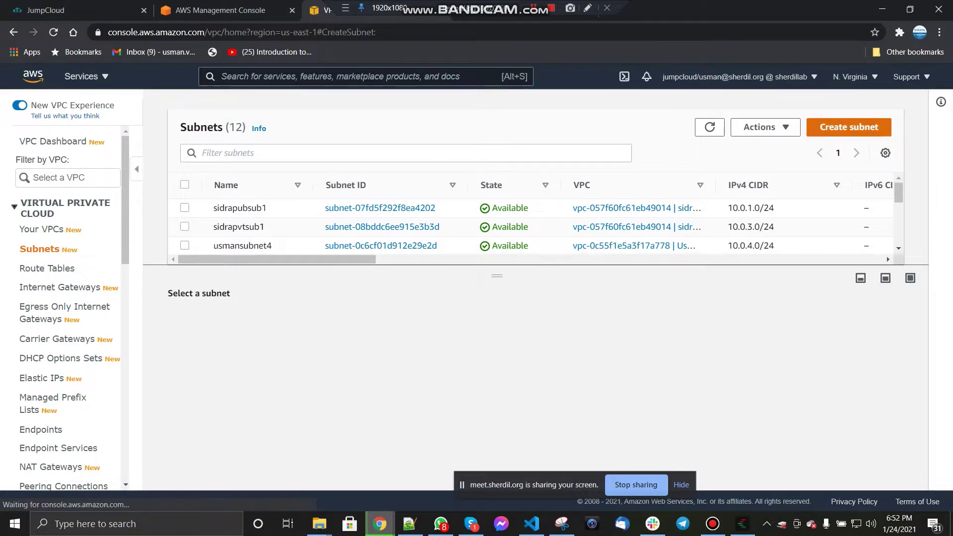
pyautogui.click(213, 245)
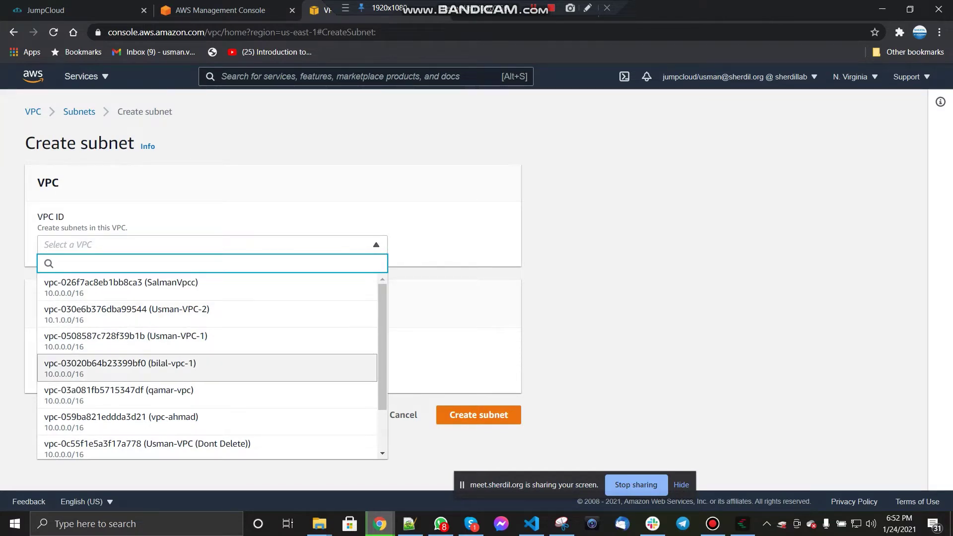
pyautogui.press('Return')
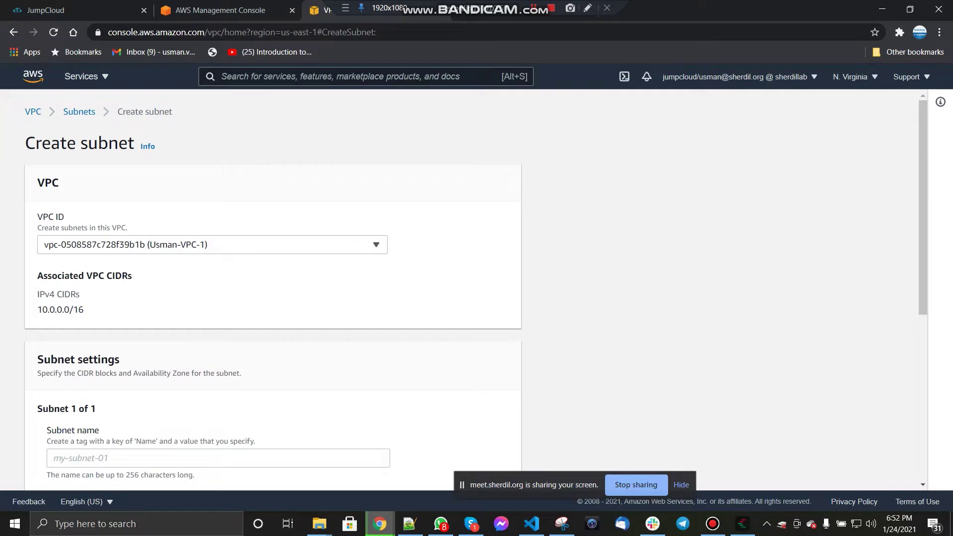
pyautogui.scroll(-2, 273, 290)
pyautogui.click(218, 334)
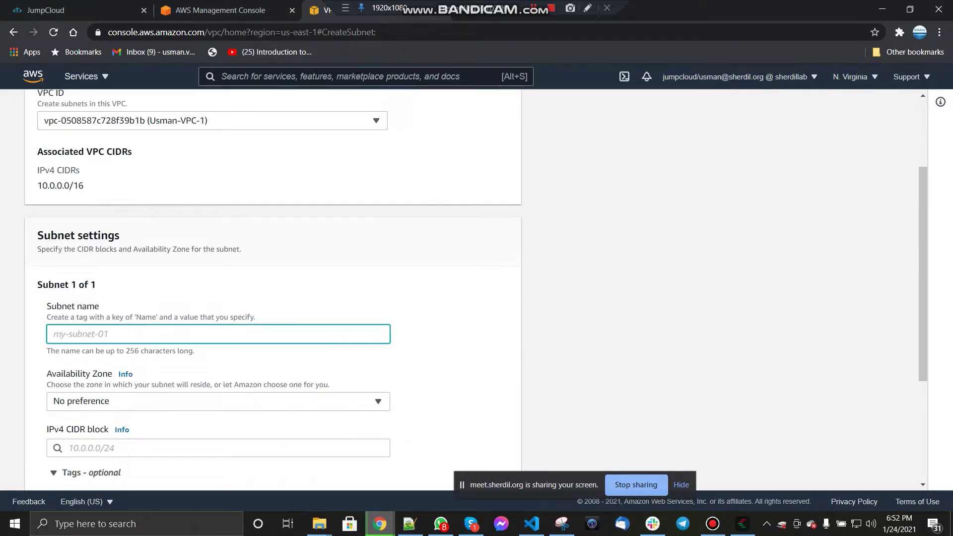
pyautogui.write('10.0.1.0/24')
pyautogui.scroll(-1, 273, 290)
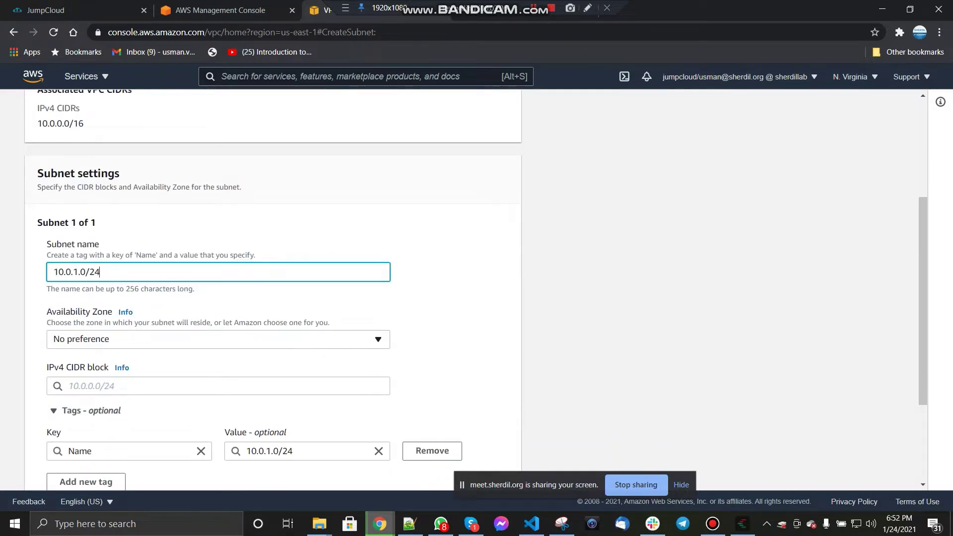
pyautogui.click(218, 339)
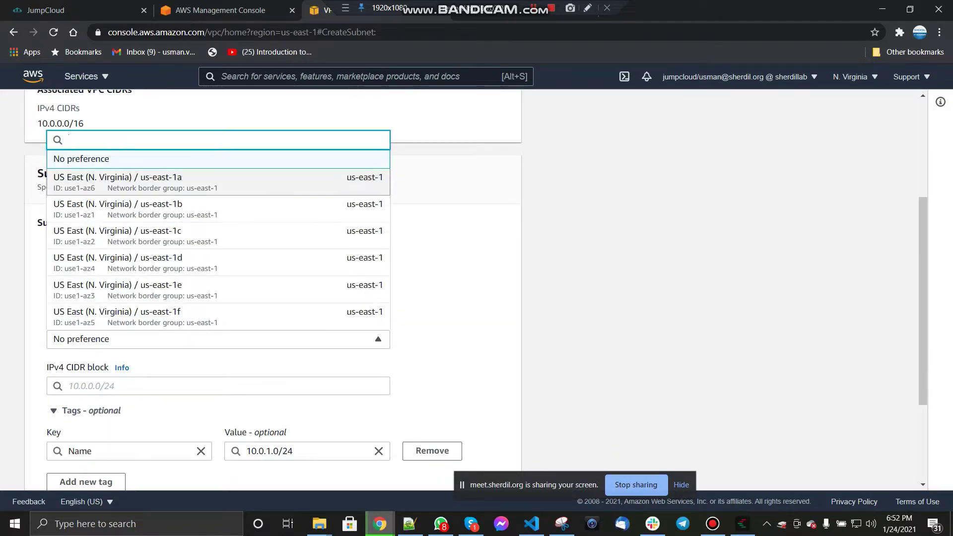
pyautogui.click(219, 181)
# Step: Set the subnet CIDR to 10.0.1.0/24, name it ending -VPC-1-Subnet, and create it
pyautogui.scroll(-2, 218, 249)
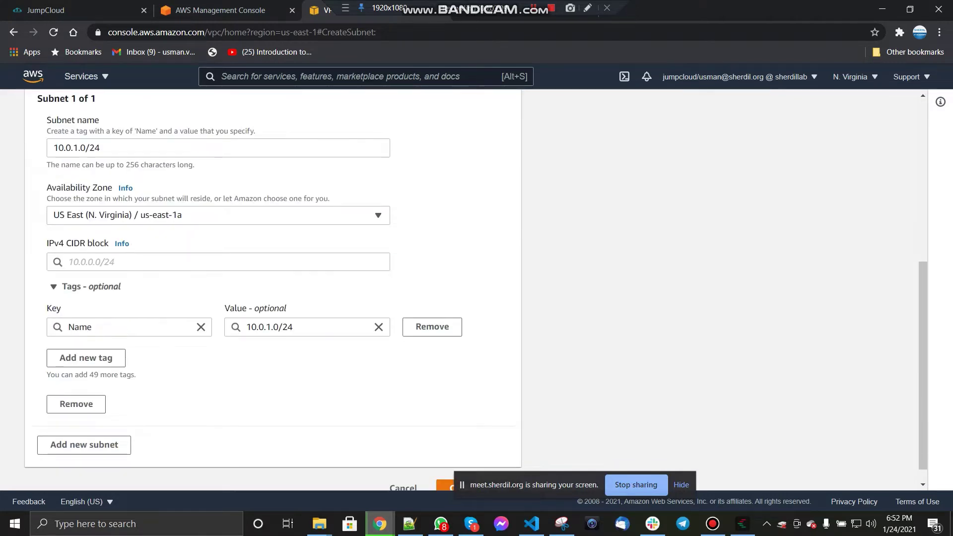
pyautogui.click(219, 261)
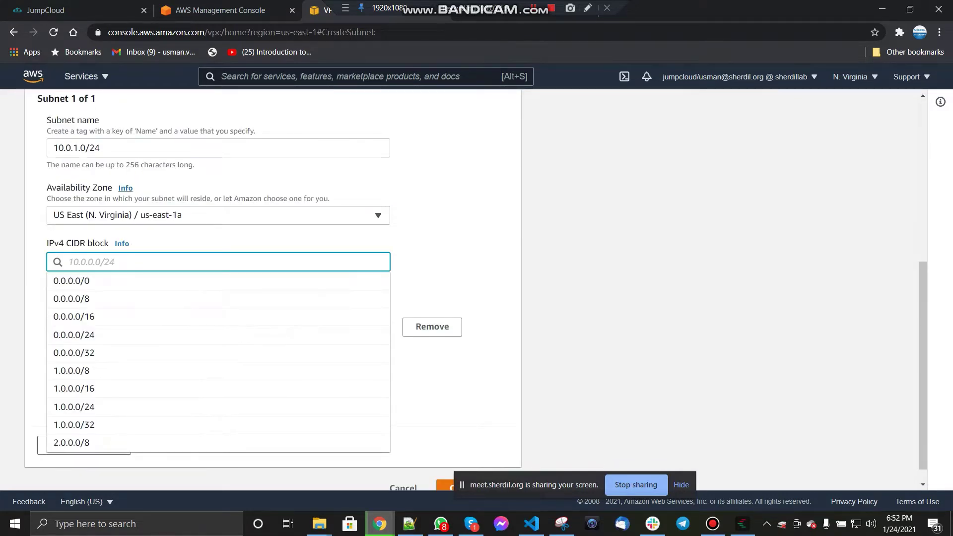
pyautogui.moveTo(106, 148); pyautogui.dragTo(50, 148)
pyautogui.hotkey('ctrl', 'x')
pyautogui.click(218, 261)
pyautogui.hotkey('ctrl', 'v')
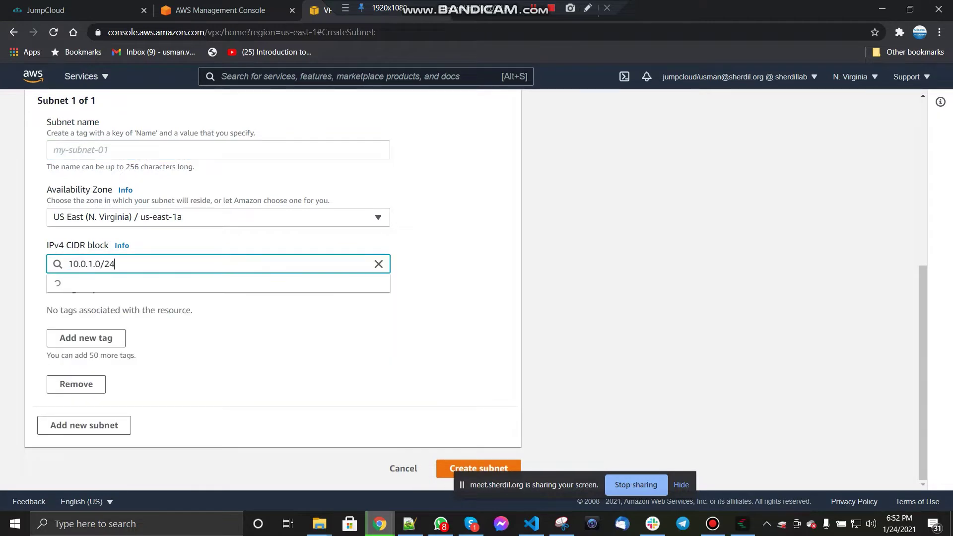
pyautogui.click(218, 148)
pyautogui.write('Usman')
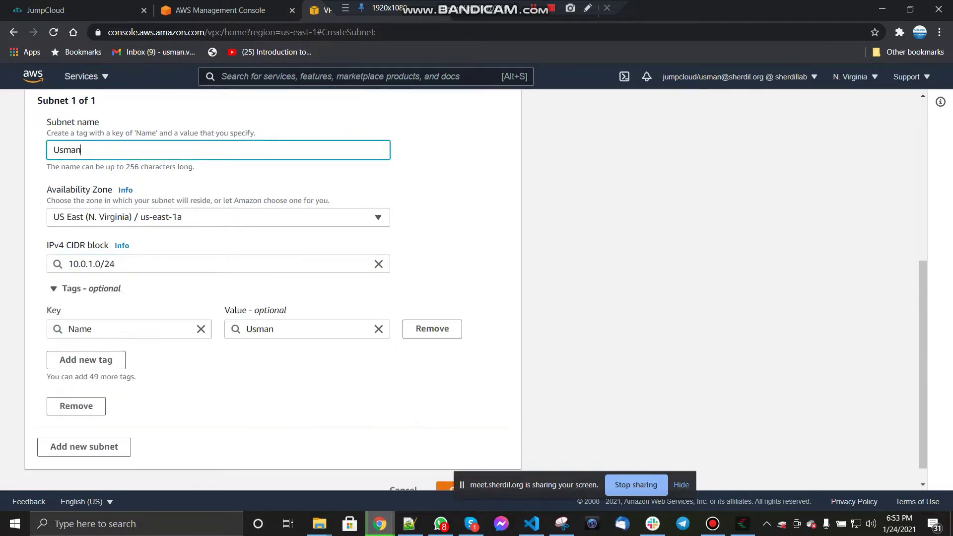
pyautogui.write('-VPC-1-Subnet')
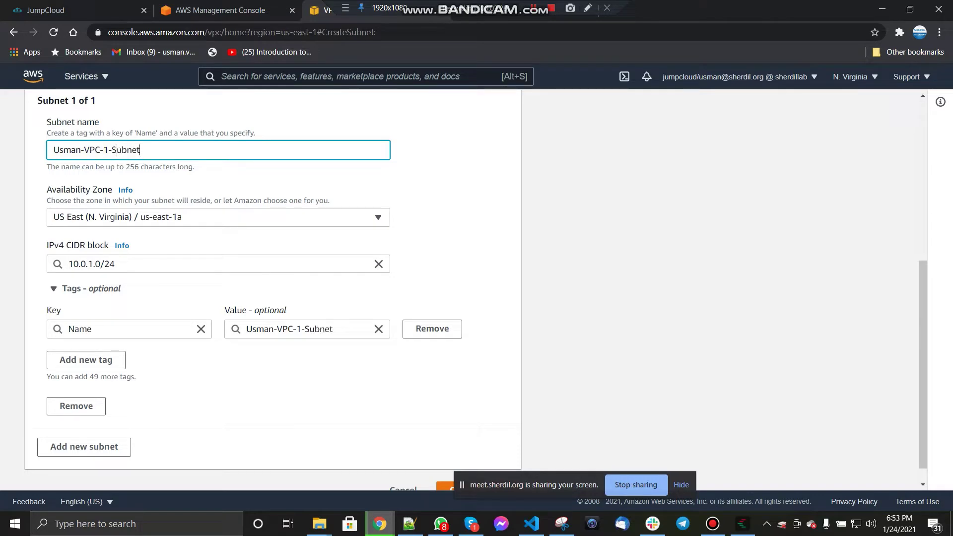
pyautogui.scroll(-1, 278, 291)
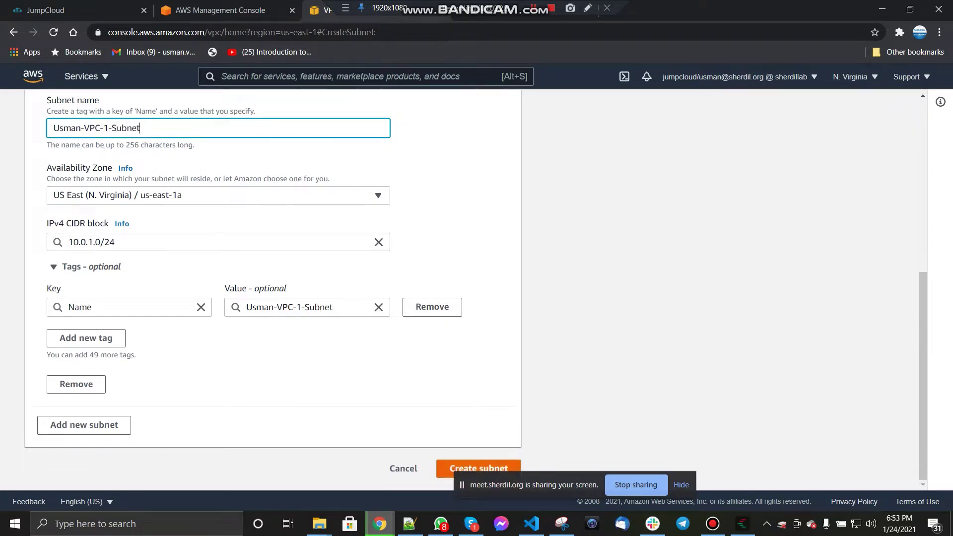
pyautogui.press('Return')
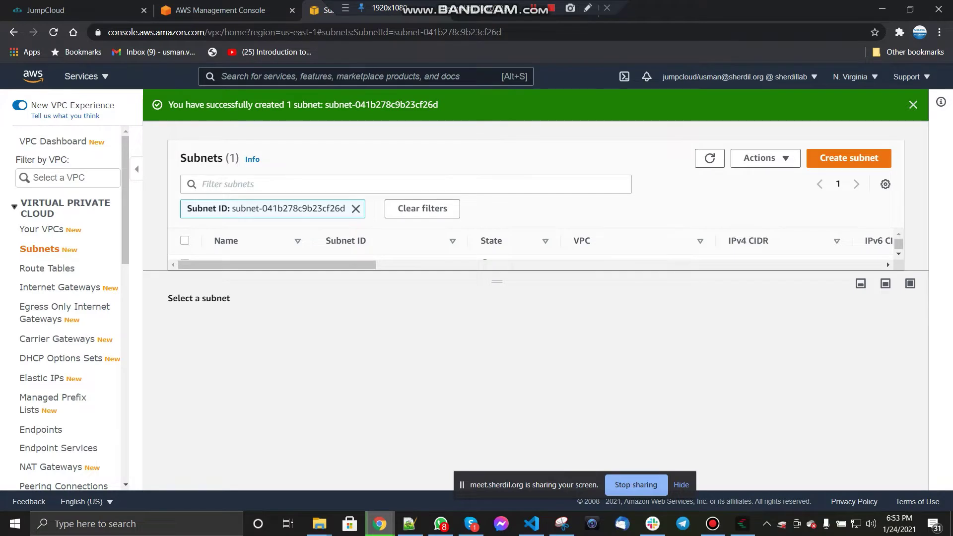
pyautogui.moveTo(497, 303); pyautogui.dragTo(496, 316)
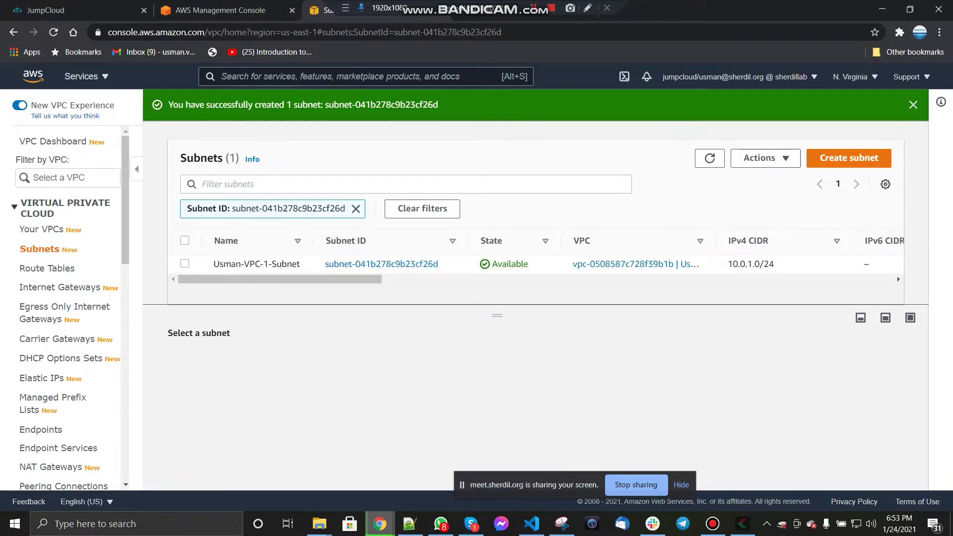
# Step: Start a subnet in the -VPC-2 VPC, placed in availability zone us-east-1c
pyautogui.click(849, 158)
pyautogui.click(211, 244)
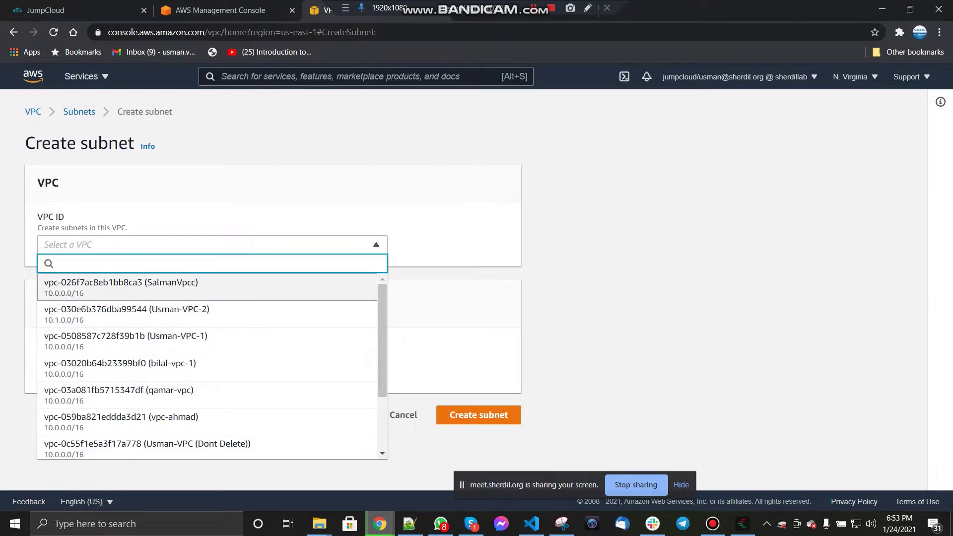
pyautogui.click(207, 314)
pyautogui.scroll(-1, 273, 298)
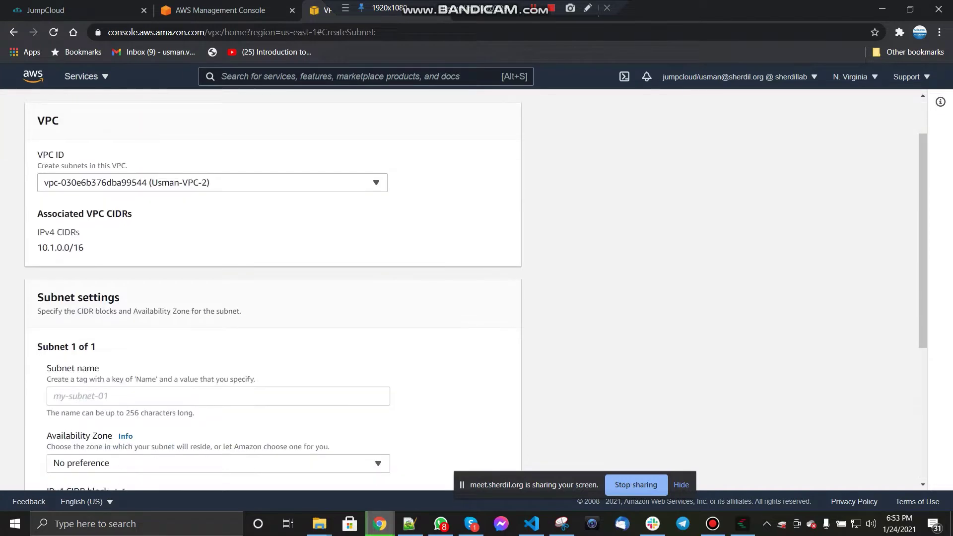
pyautogui.click(218, 395)
pyautogui.write('10.')
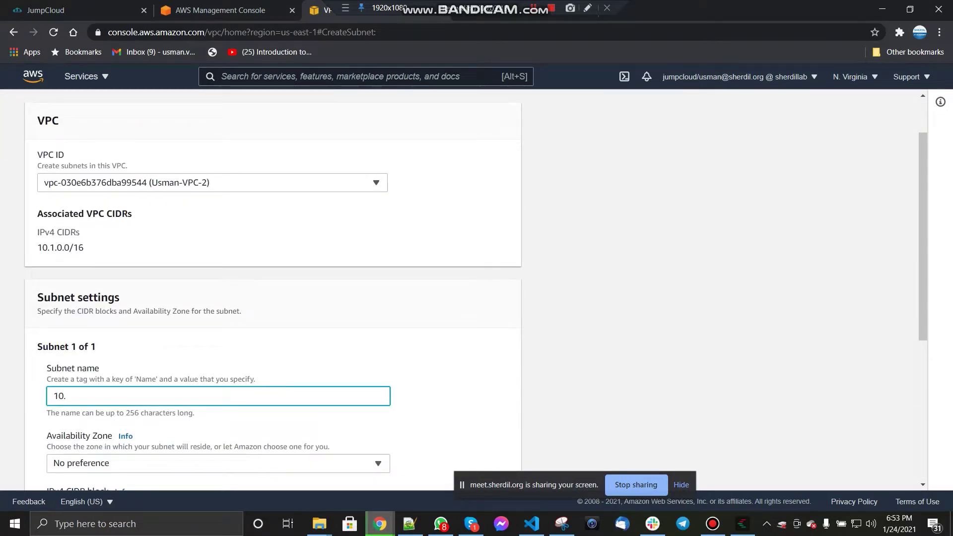
pyautogui.write('1.1.0/24')
pyautogui.press('Tab')
pyautogui.scroll(-3, 273, 288)
pyautogui.press('Return')
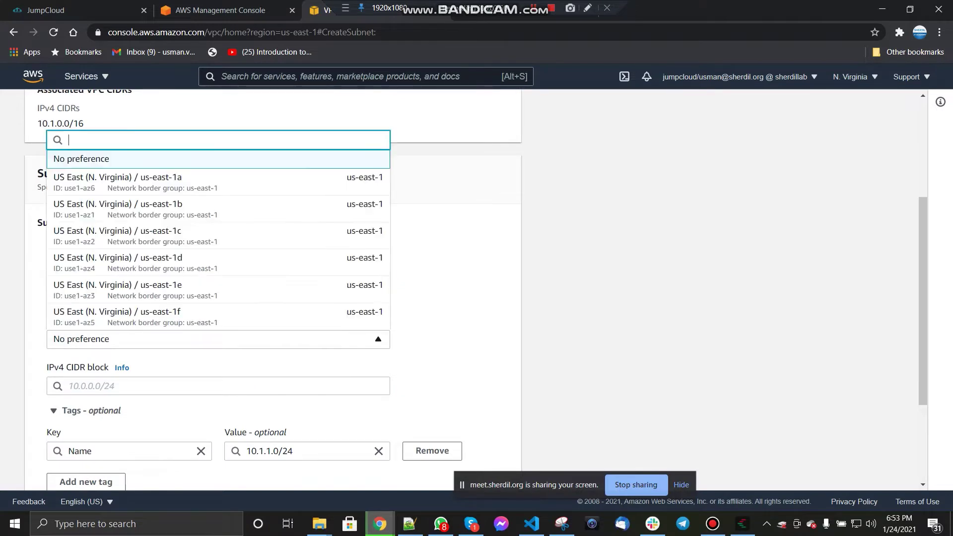
pyautogui.press('Return')
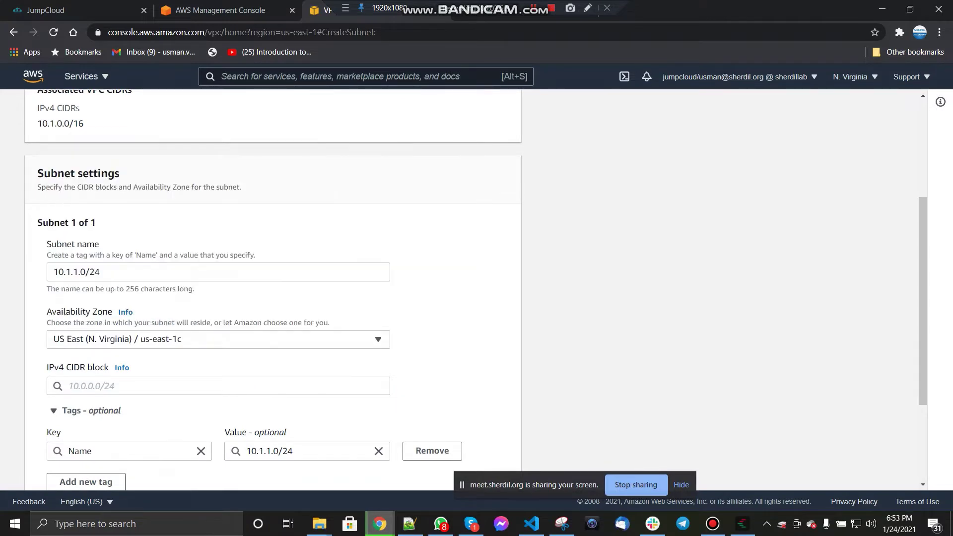
# Step: Set the subnet CIDR to 10.1.1.0/24, name it ending -VPC-2, and create it
pyautogui.hotkey('shift', 'Tab')
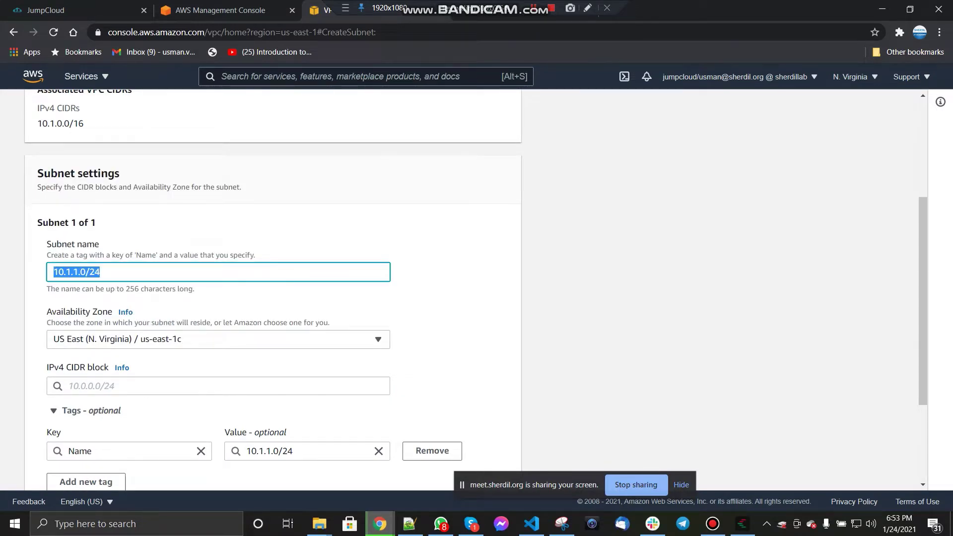
pyautogui.hotkey('ctrl', 'x')
pyautogui.press('Tab')
pyautogui.press('Tab')
pyautogui.hotkey('ctrl', 'v')
pyautogui.click(219, 272)
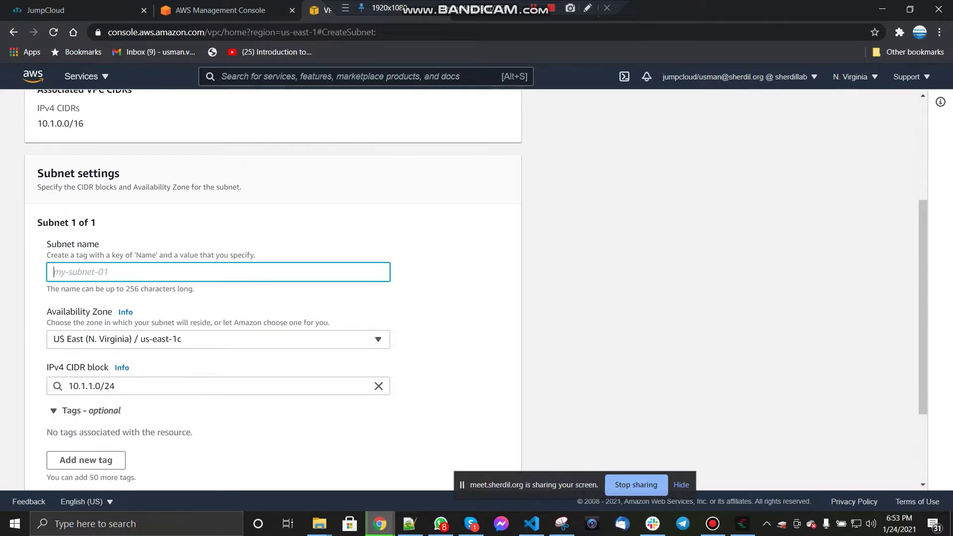
pyautogui.write('Usman-')
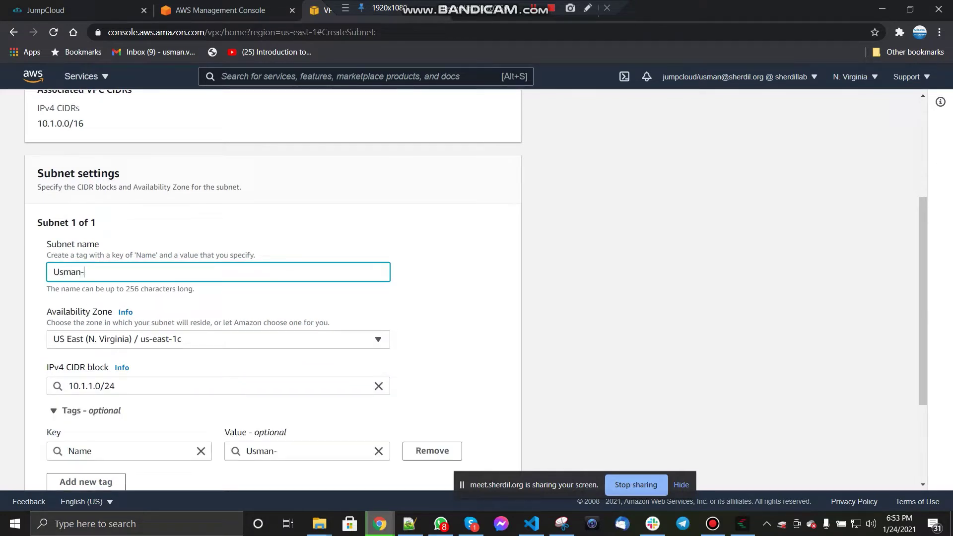
pyautogui.write('Vpc')
pyautogui.press('BackSpace')
pyautogui.write('PC-2')
pyautogui.scroll(-3, 272, 288)
pyautogui.click(478, 466)
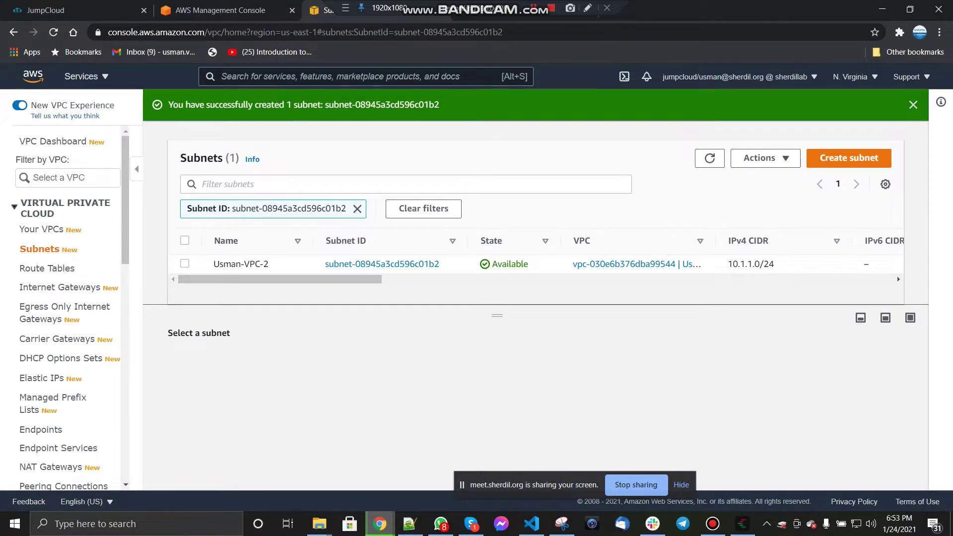
# Step: Clear the subnet filter to list all subnets, then go to Internet Gateways
pyautogui.click(39, 249)
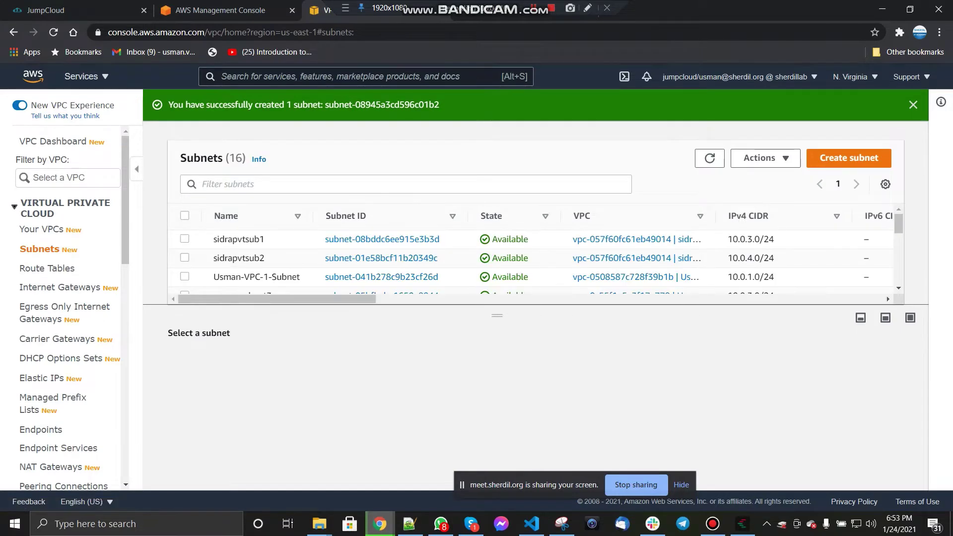
pyautogui.scroll(-4, 54, 281)
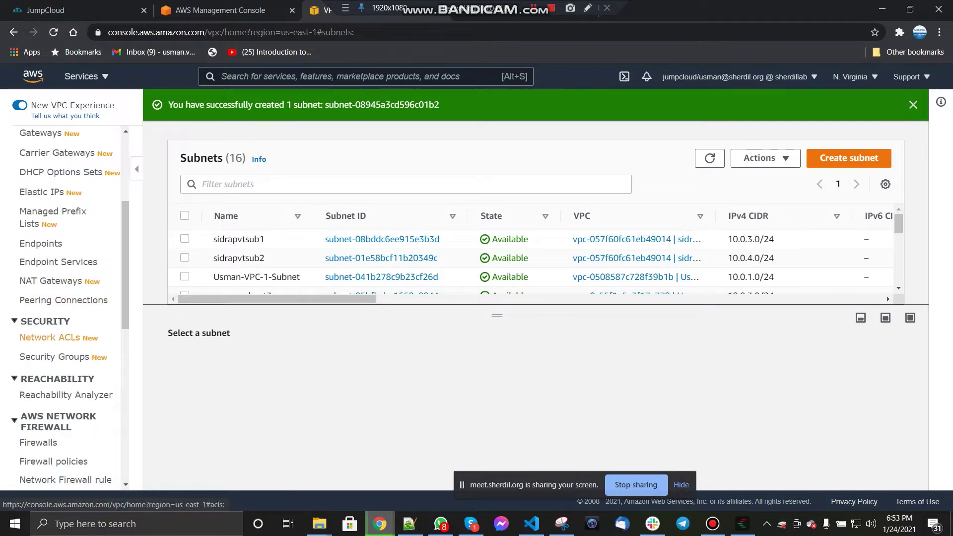
pyautogui.scroll(4, 55, 281)
pyautogui.click(41, 292)
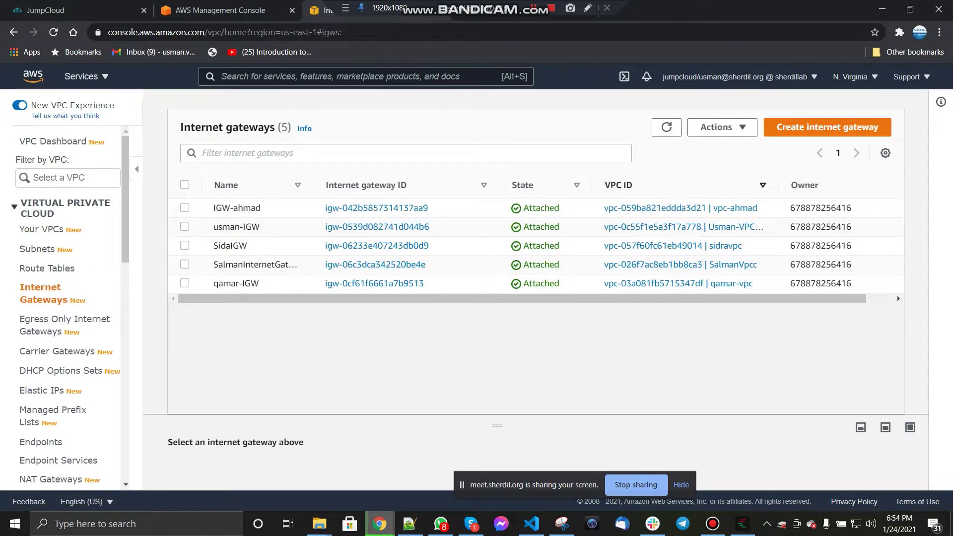
# Step: Create an internet gateway named ending -VPC-1 and attach it to the -VPC-1 VPC
pyautogui.click(827, 127)
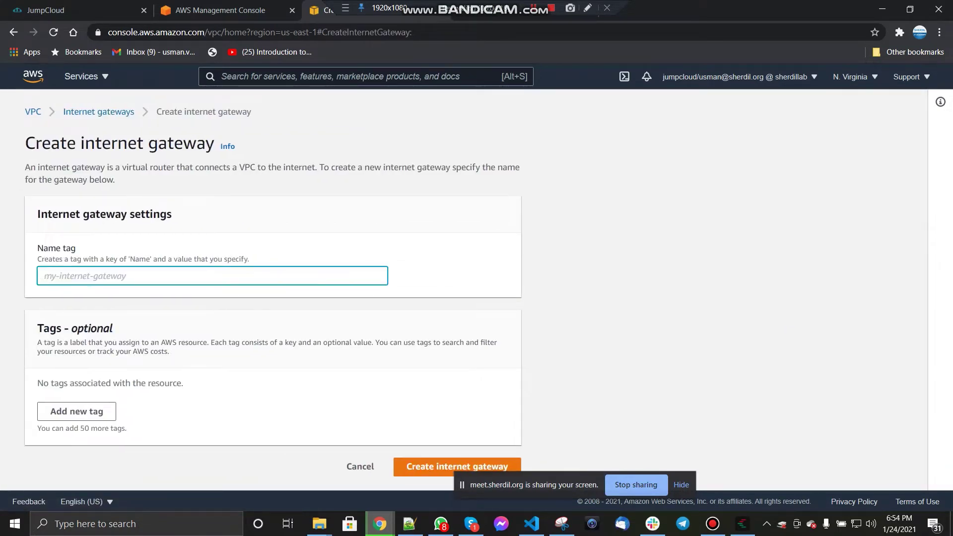
pyautogui.write('Usman-VPC-1')
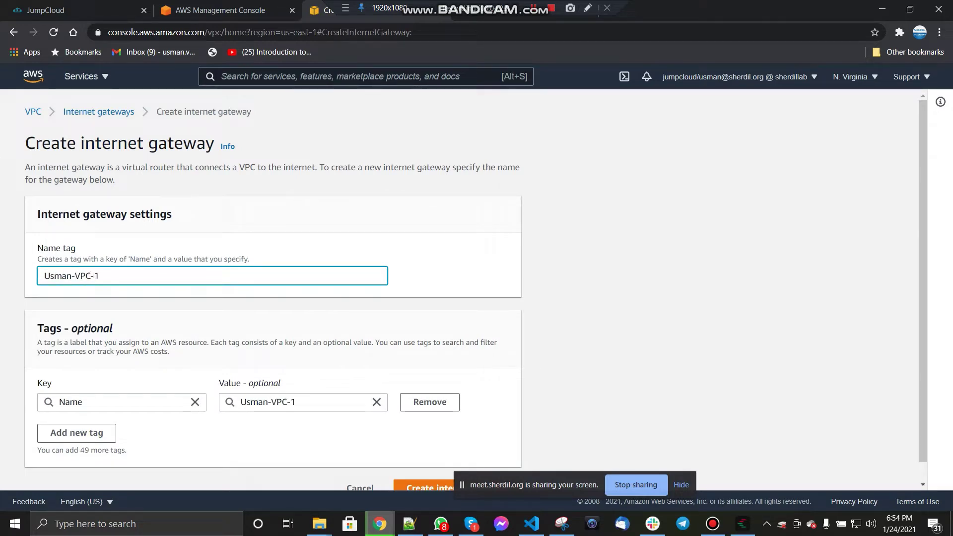
pyautogui.scroll(-1, 476, 291)
pyautogui.click(456, 468)
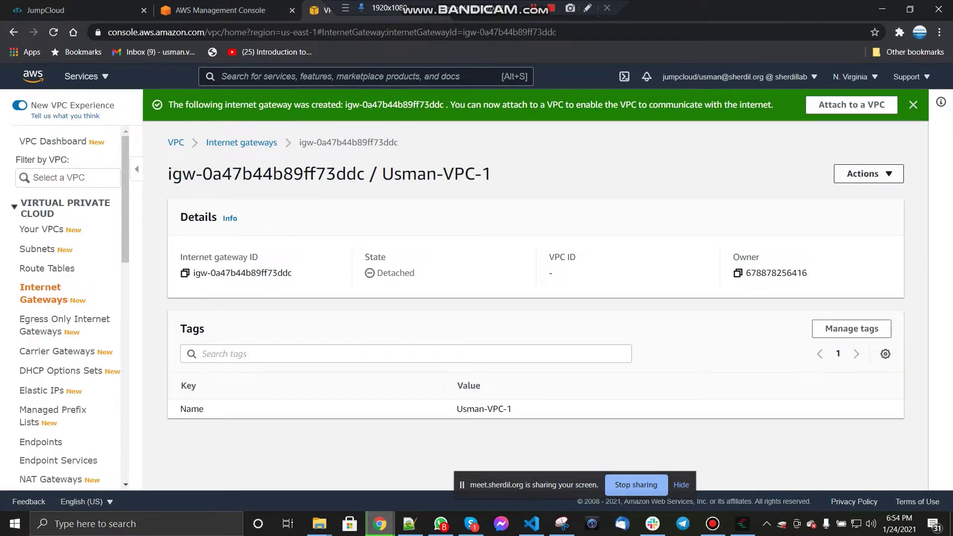
pyautogui.click(869, 173)
pyautogui.click(850, 191)
pyautogui.click(212, 256)
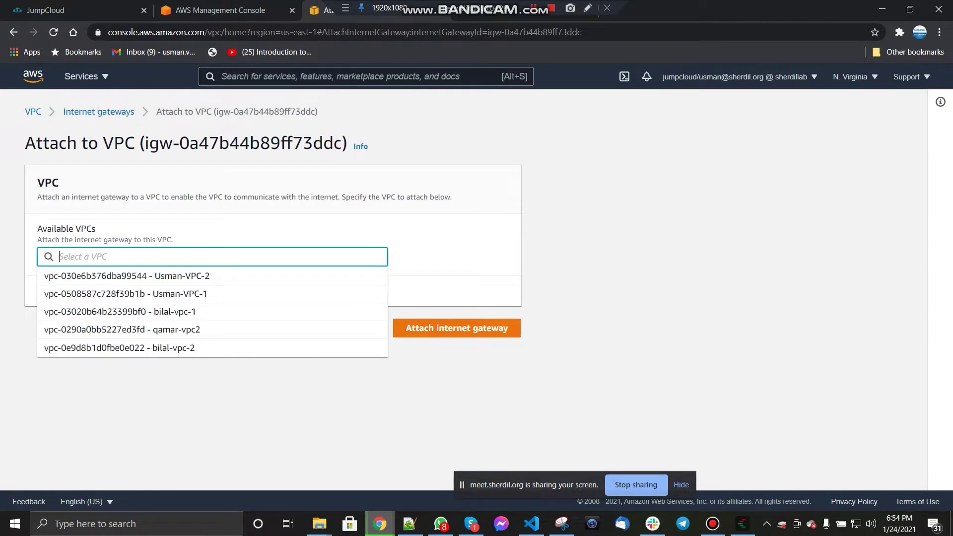
pyautogui.click(125, 293)
pyautogui.click(456, 328)
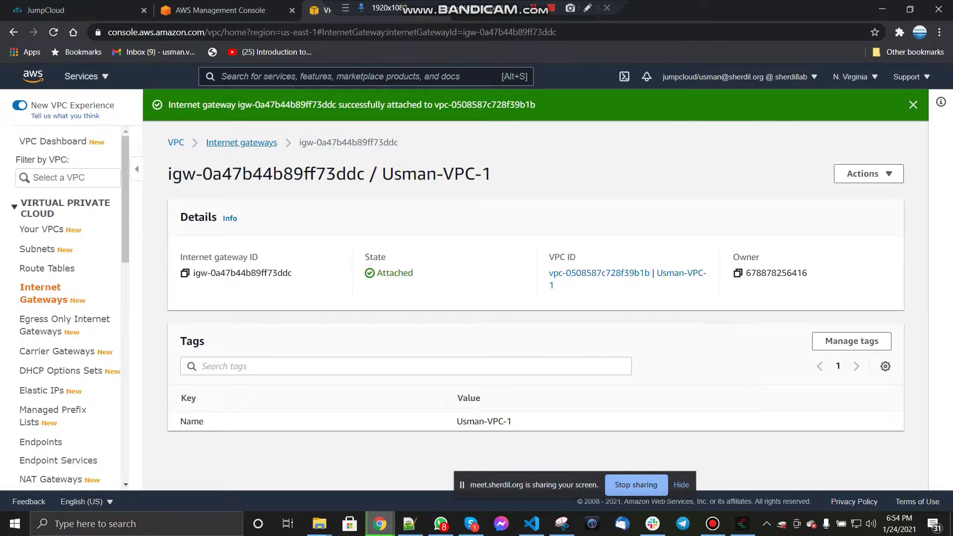
pyautogui.click(242, 142)
# Step: Create a second internet gateway and attach it to vpc-0508587c728f39b1b as well
pyautogui.click(827, 126)
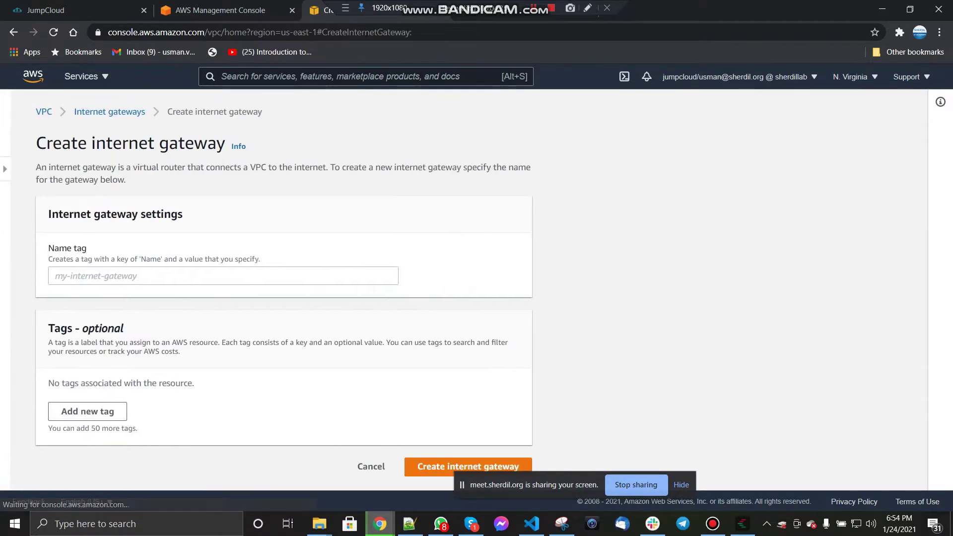
pyautogui.write('Usma')
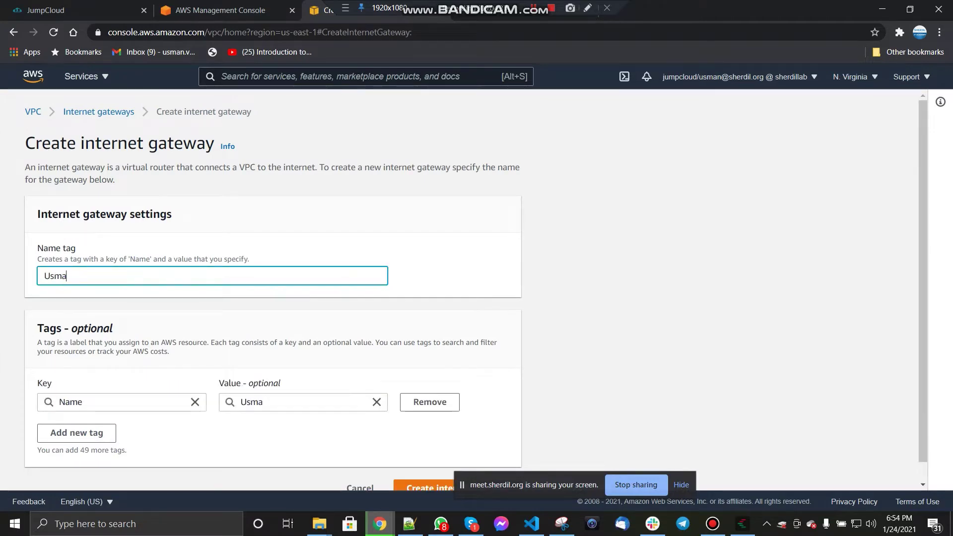
pyautogui.write('n-VPC-2')
pyautogui.scroll(-1, 457, 347)
pyautogui.click(457, 468)
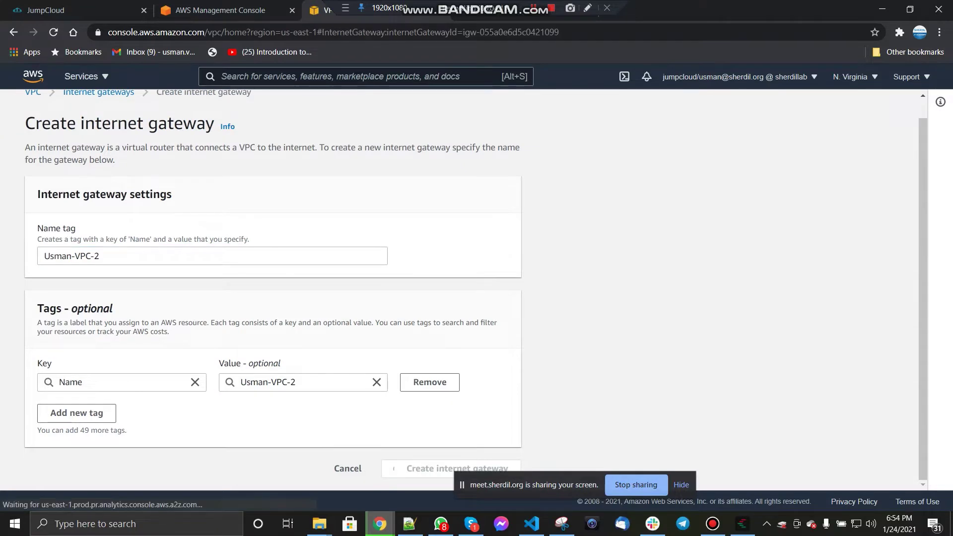
pyautogui.click(868, 173)
pyautogui.click(823, 191)
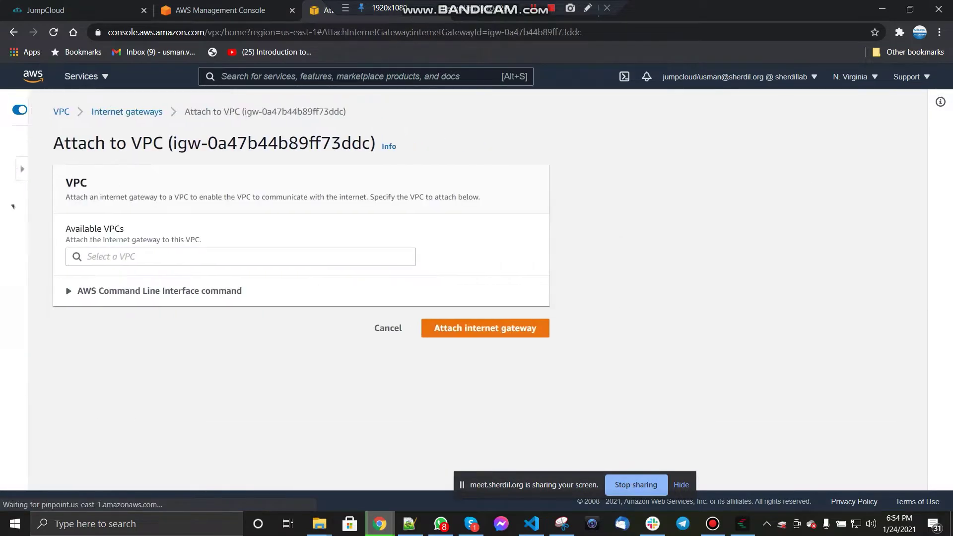
pyautogui.click(213, 256)
pyautogui.click(124, 293)
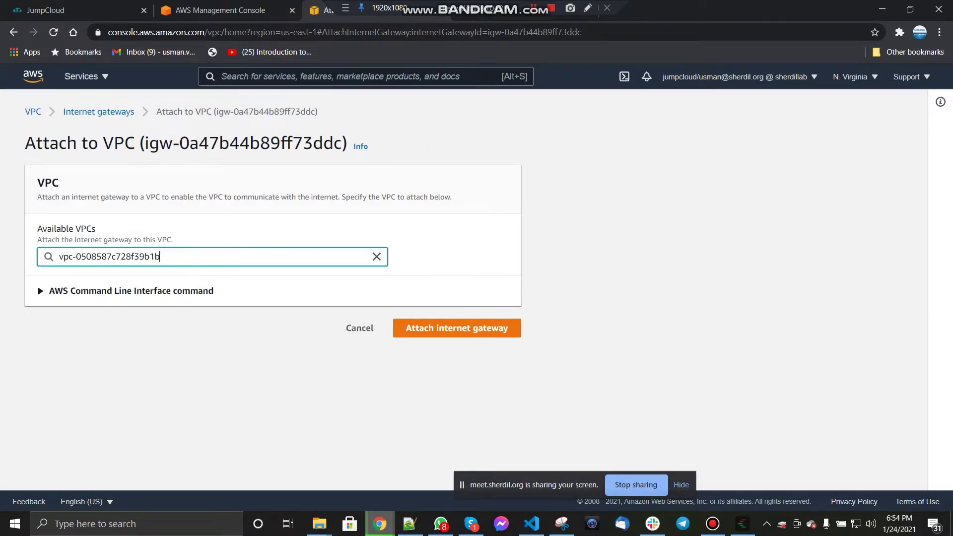
pyautogui.click(457, 328)
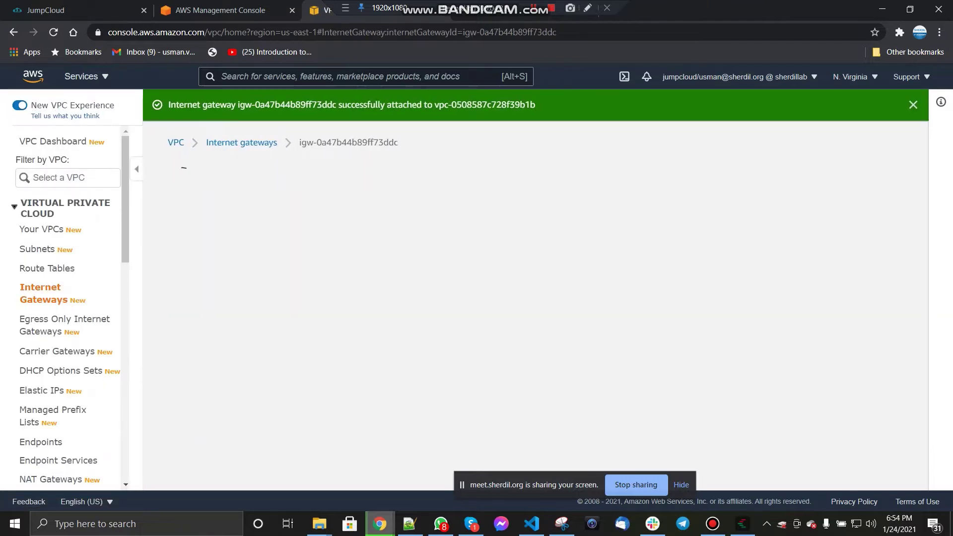
pyautogui.click(242, 142)
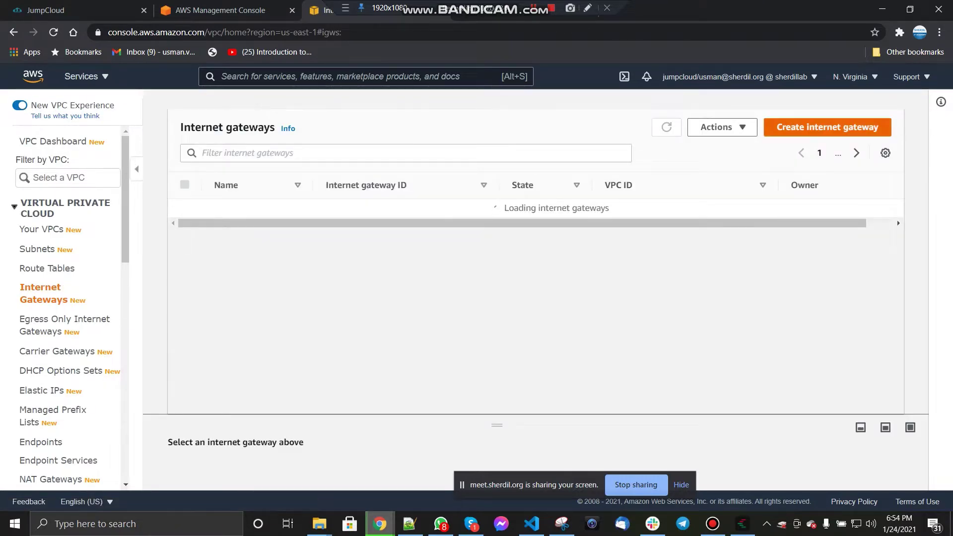
pyautogui.click(827, 128)
# Step: Create an internet gateway named ending -VPC-2 and attach it to vpc-030e6b376dba99544
pyautogui.click(212, 276)
pyautogui.write('U')
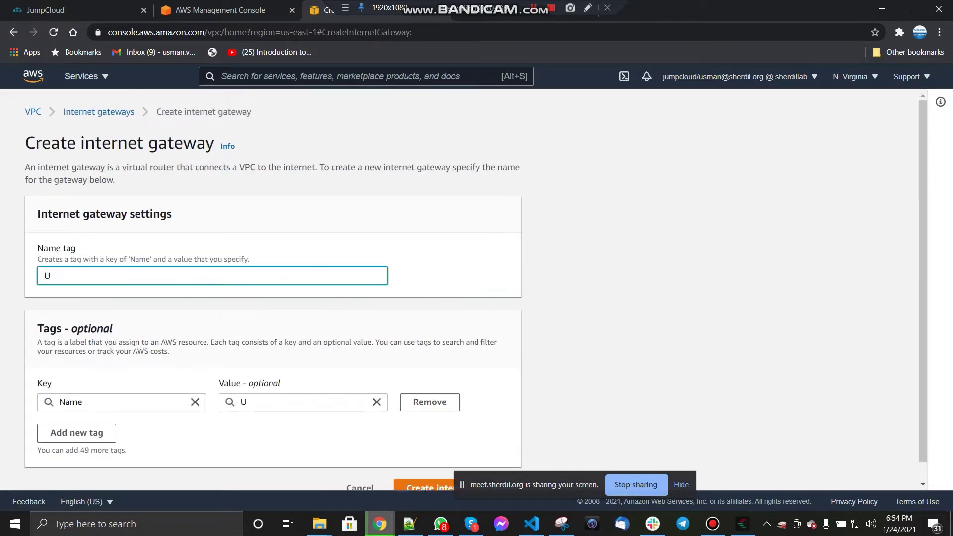
pyautogui.write('sman-VPC-2')
pyautogui.scroll(-1, 477, 290)
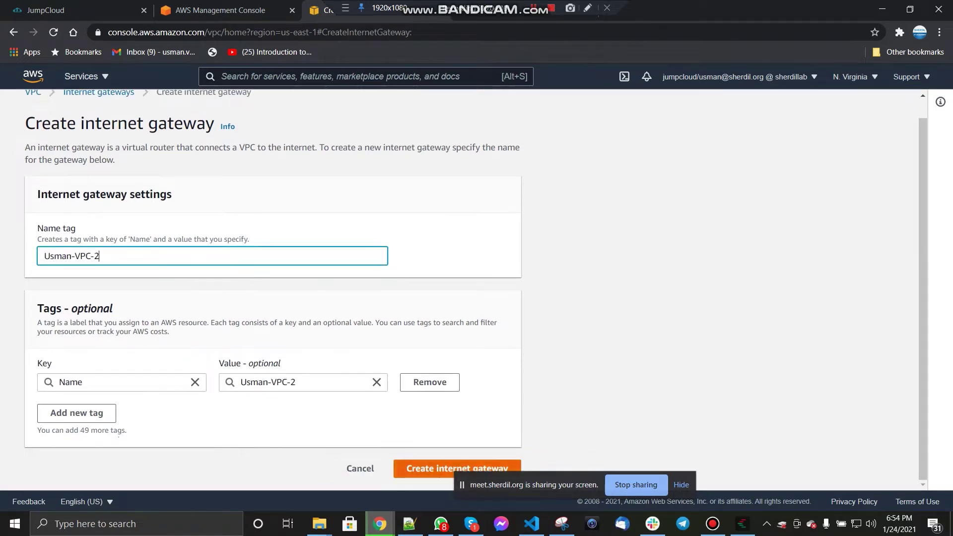
pyautogui.click(437, 468)
pyautogui.click(862, 172)
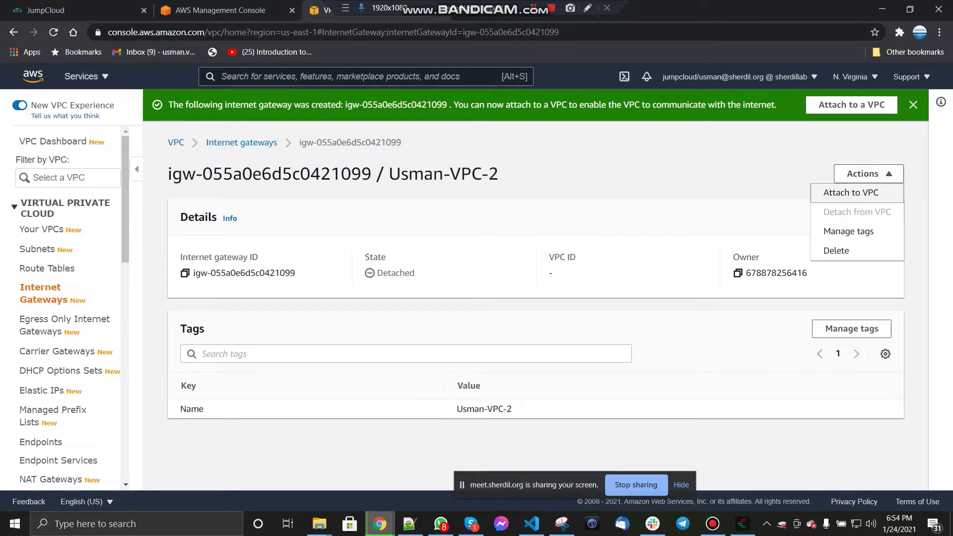
pyautogui.click(825, 191)
pyautogui.click(213, 257)
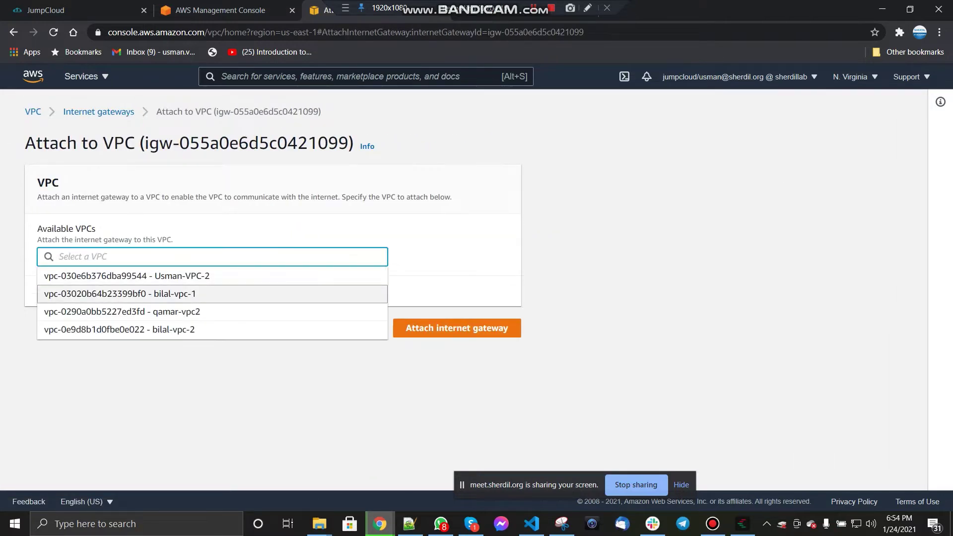
pyautogui.click(127, 276)
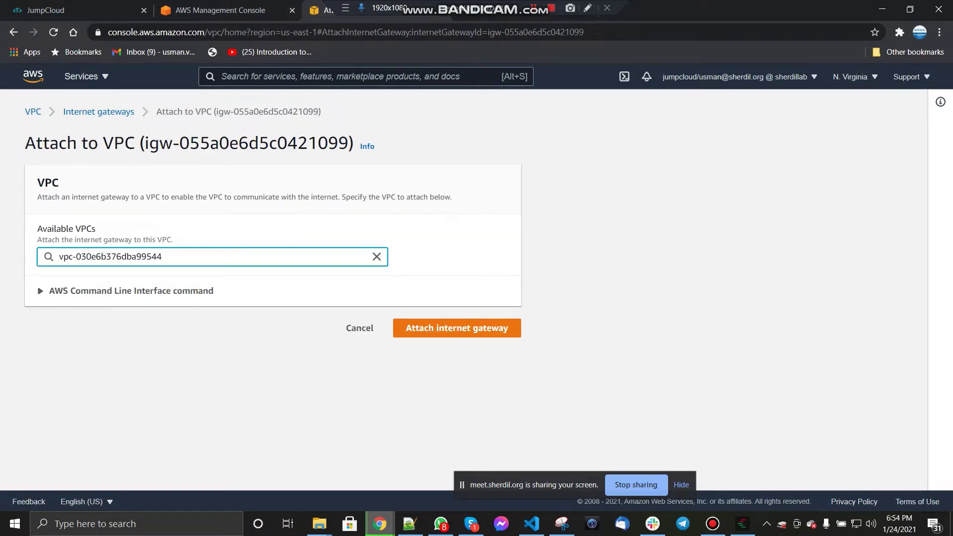
pyautogui.click(457, 327)
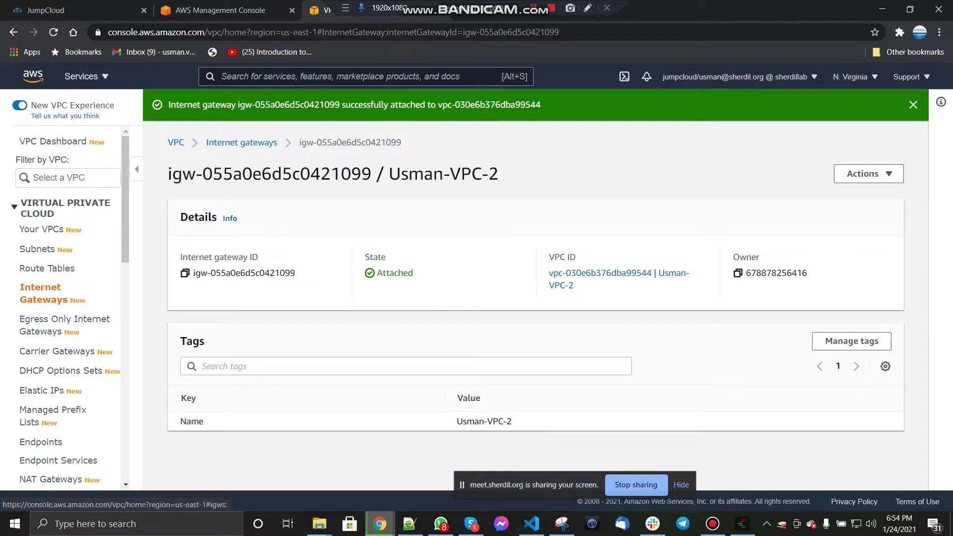
pyautogui.click(43, 294)
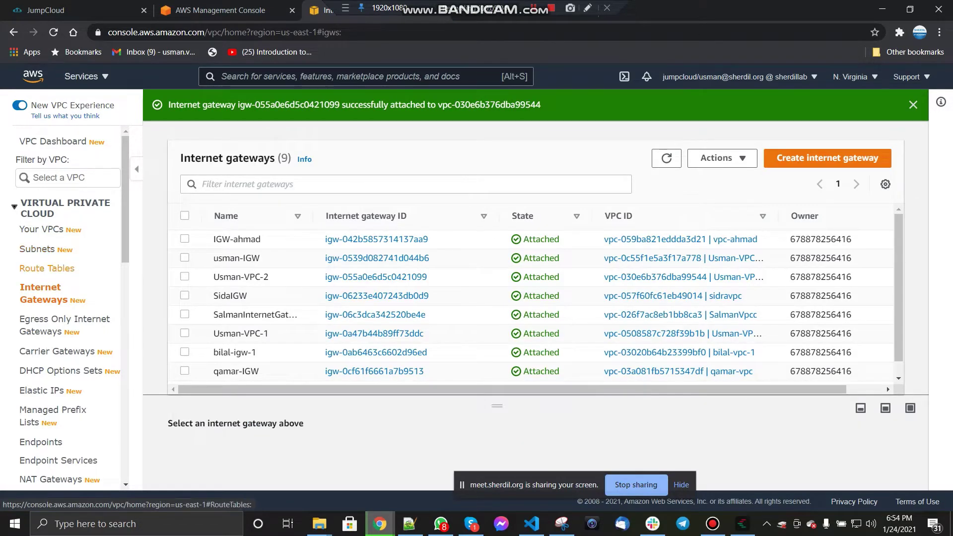
# Step: Look over the route tables, abandon a new route table, and return to Your VPCs
pyautogui.click(46, 268)
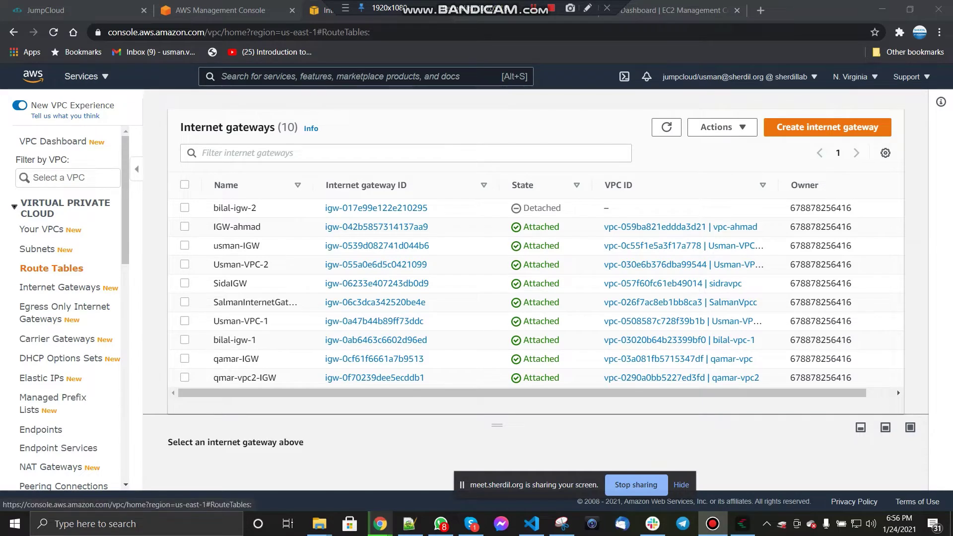
pyautogui.click(52, 268)
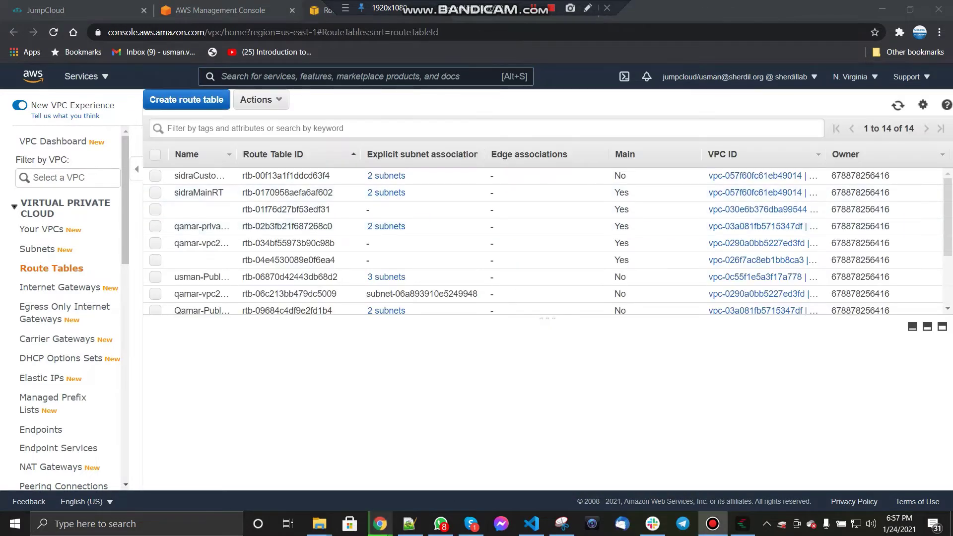
pyautogui.click(186, 100)
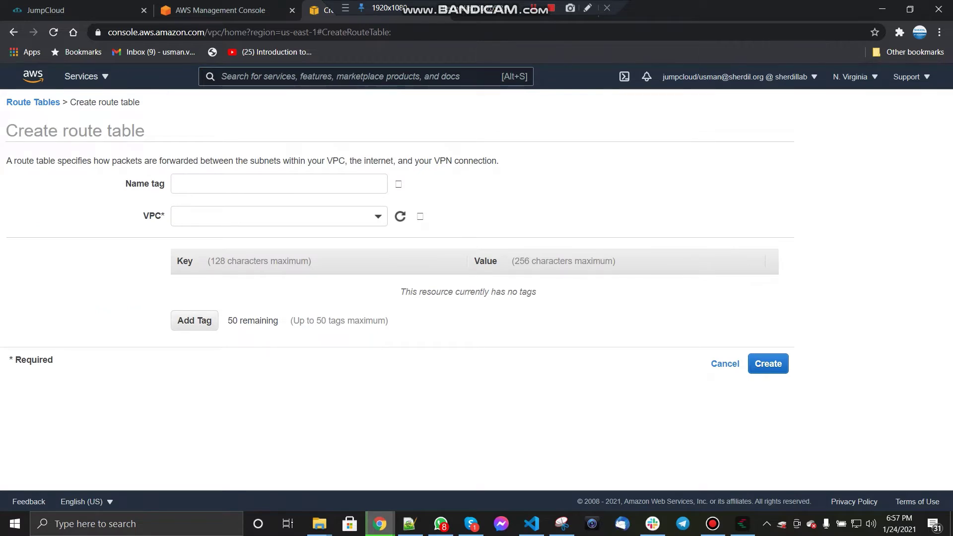
pyautogui.click(32, 102)
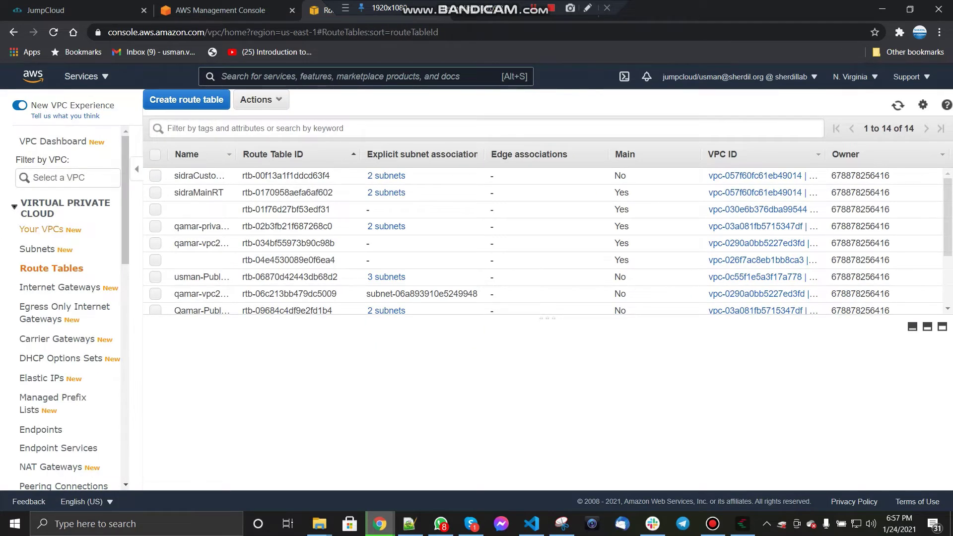
pyautogui.hotkey('ctrl', 'pageup')
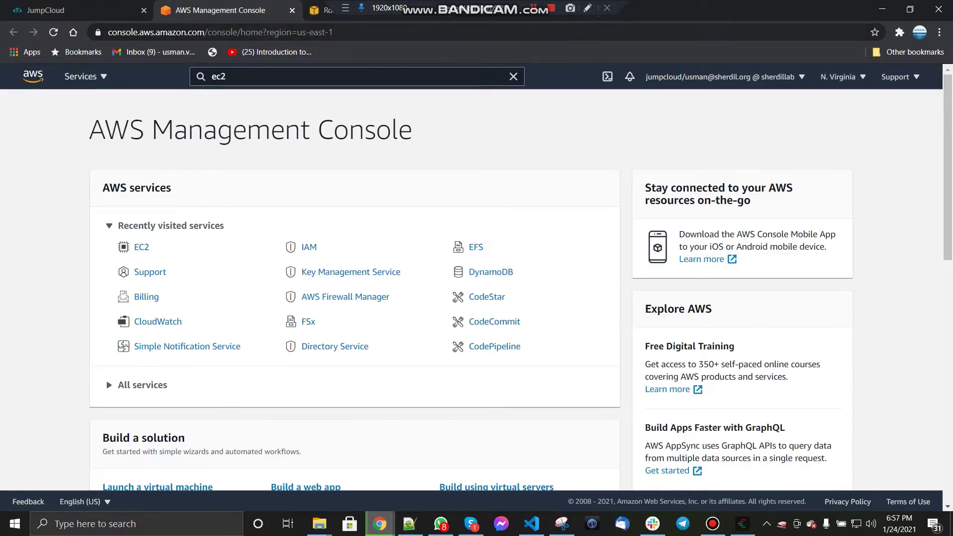
pyautogui.hotkey('ctrl', 'pagedown')
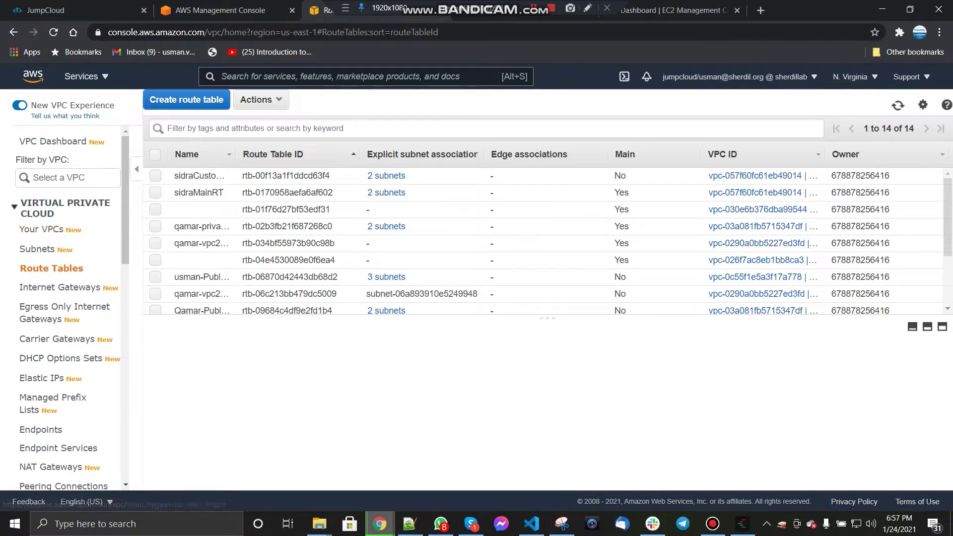
pyautogui.click(41, 229)
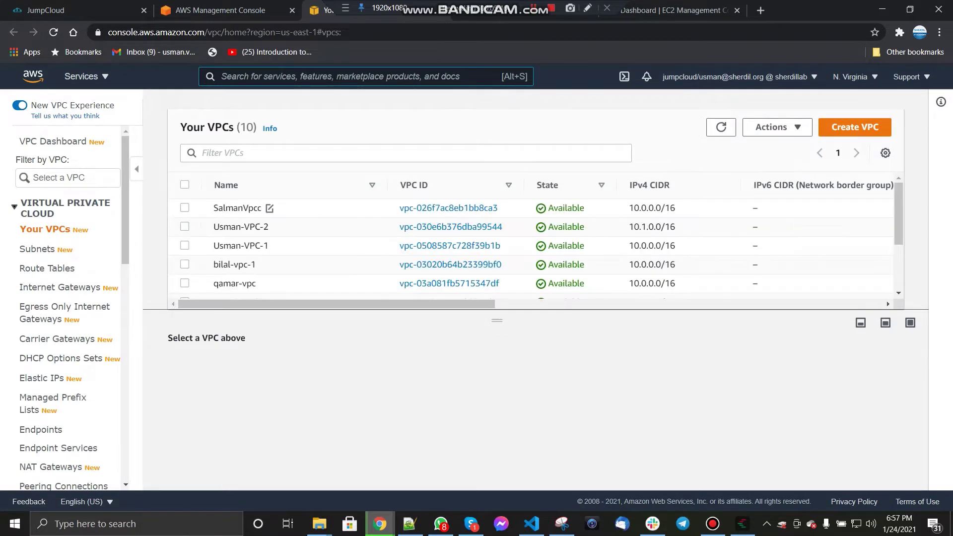
# Step: Filter route tables by the -VPC-1 VPC's copied ID and show its main table's routes
pyautogui.click(185, 245)
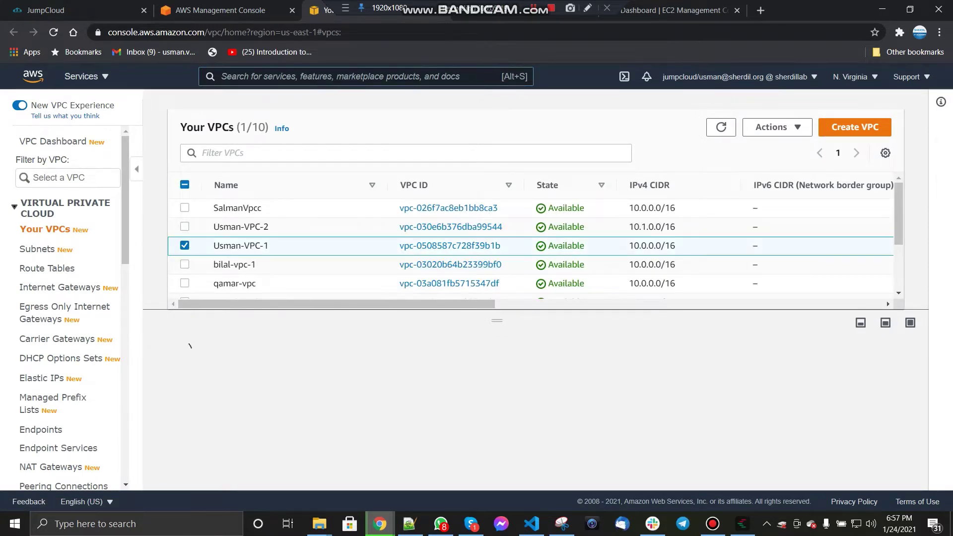
pyautogui.click(185, 474)
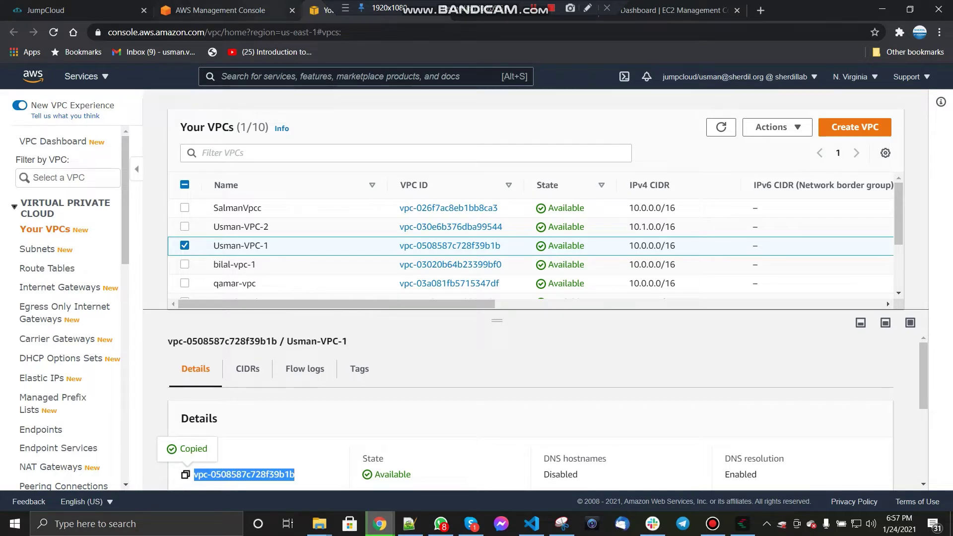
pyautogui.click(51, 268)
pyautogui.click(248, 128)
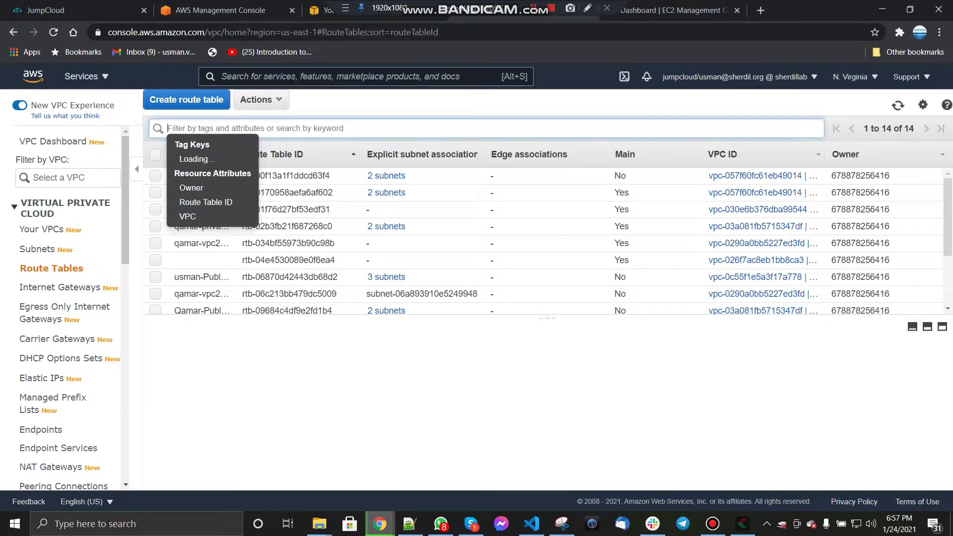
pyautogui.hotkey('ctrl', 'v')
pyautogui.press('Return')
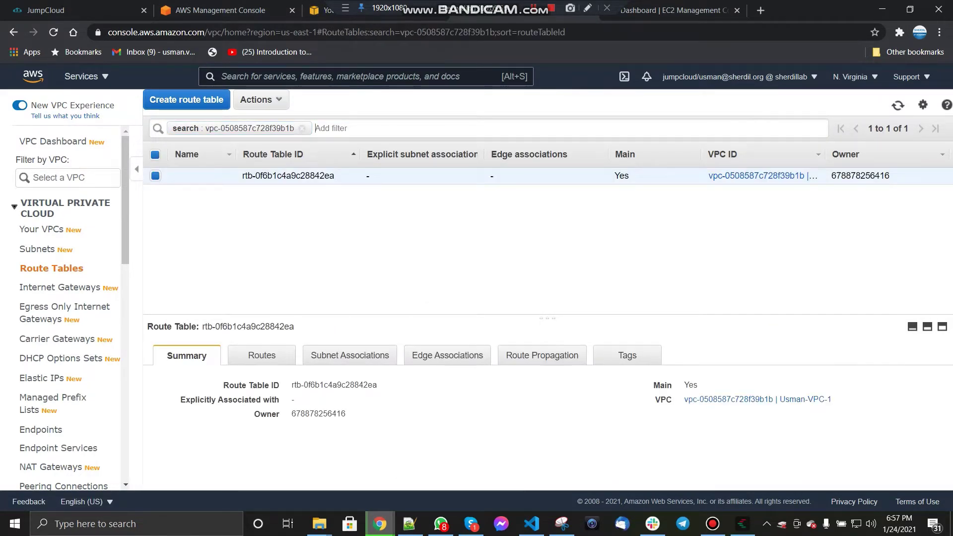
pyautogui.click(262, 355)
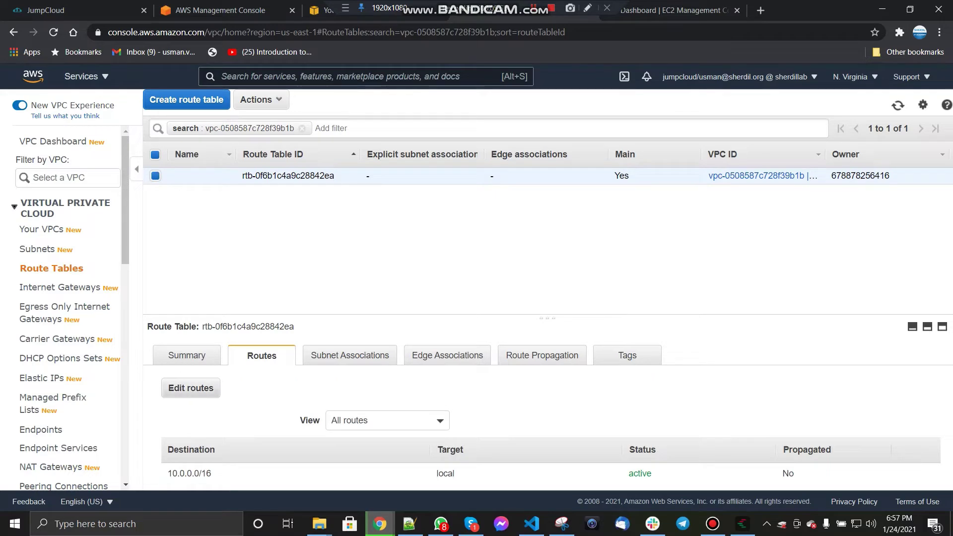
# Step: Add a 0.0.0.0/0 route targeting the internet gateway and save the routes
pyautogui.click(190, 388)
pyautogui.click(33, 223)
pyautogui.write('0')
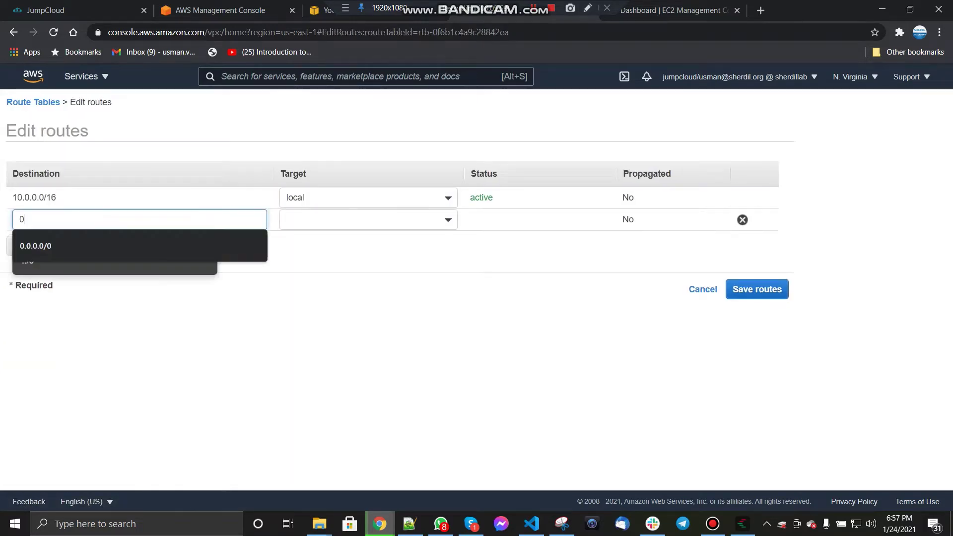
pyautogui.write('.0.0.0/0')
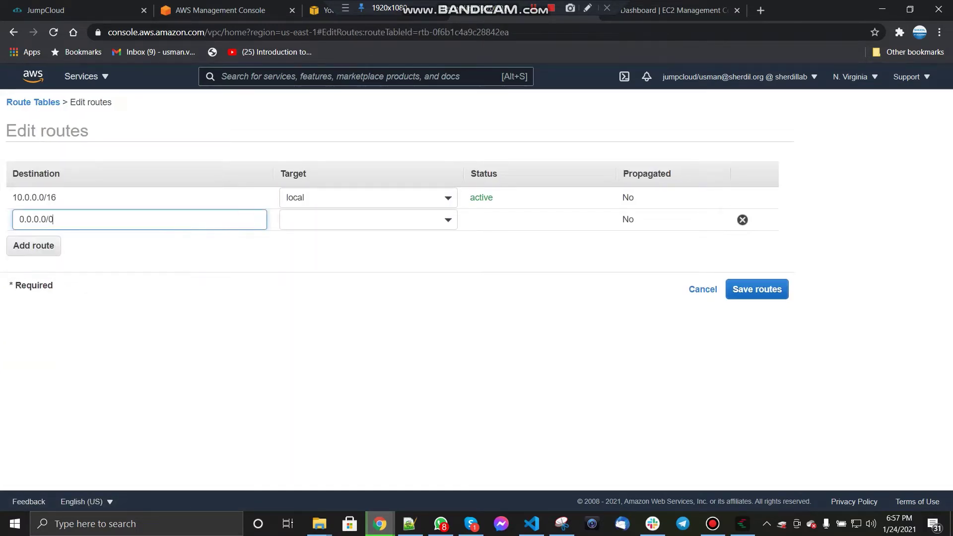
pyautogui.press('Tab')
pyautogui.press('Down')
pyautogui.press('Down')
pyautogui.press('Down')
pyautogui.press('Down')
pyautogui.press('Down')
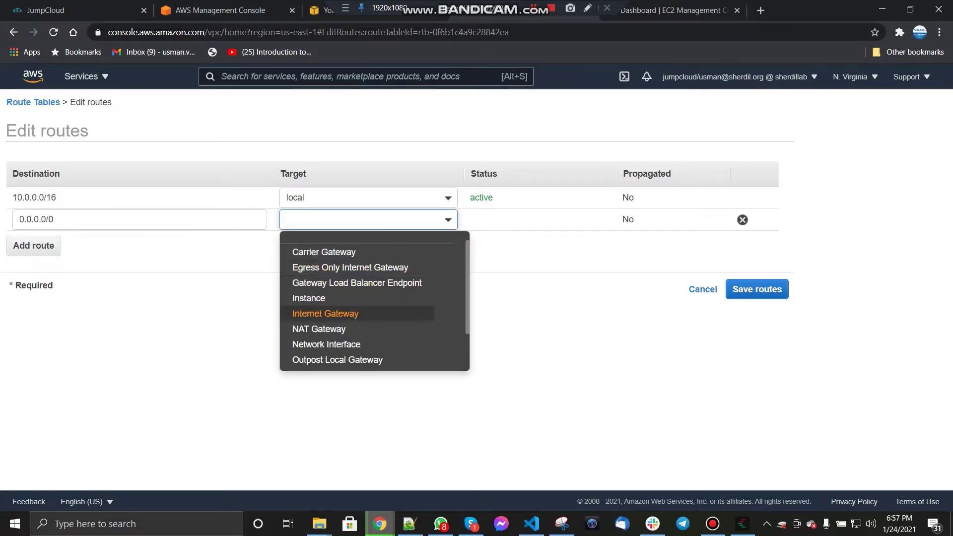
pyautogui.press('Return')
pyautogui.press('Return')
pyautogui.click(756, 289)
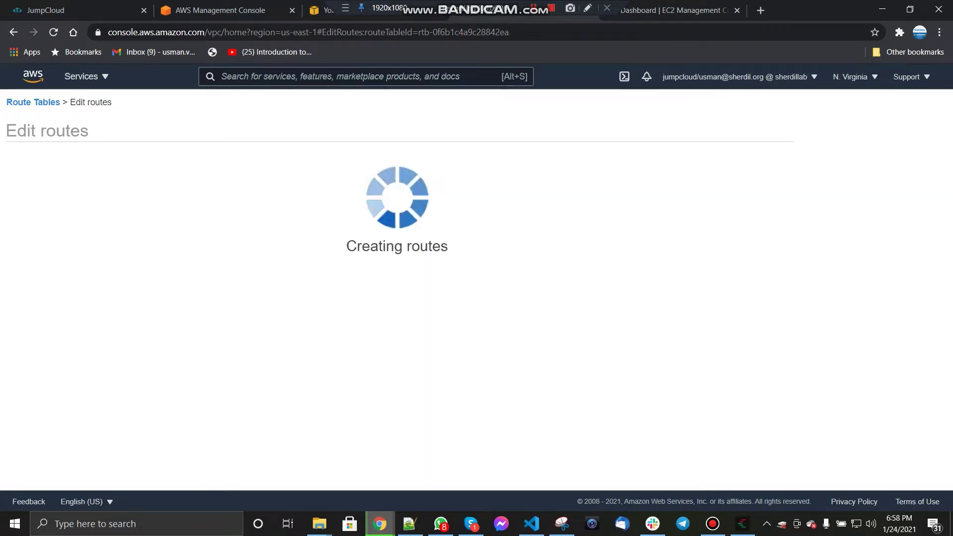
pyautogui.click(570, 209)
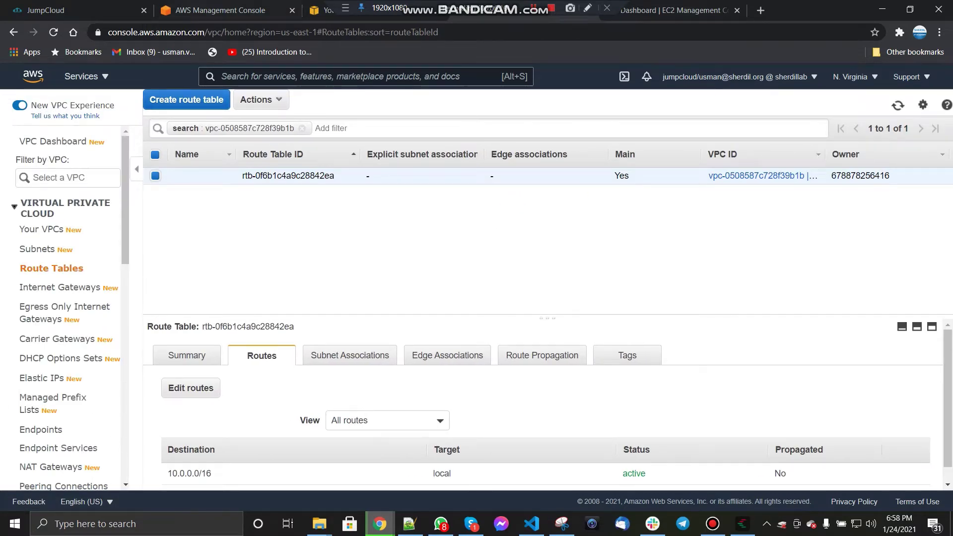
# Step: Copy the -VPC-2 VPC's ID, vpc-030e6b376dba99544, from the Your VPCs list
pyautogui.click(324, 10)
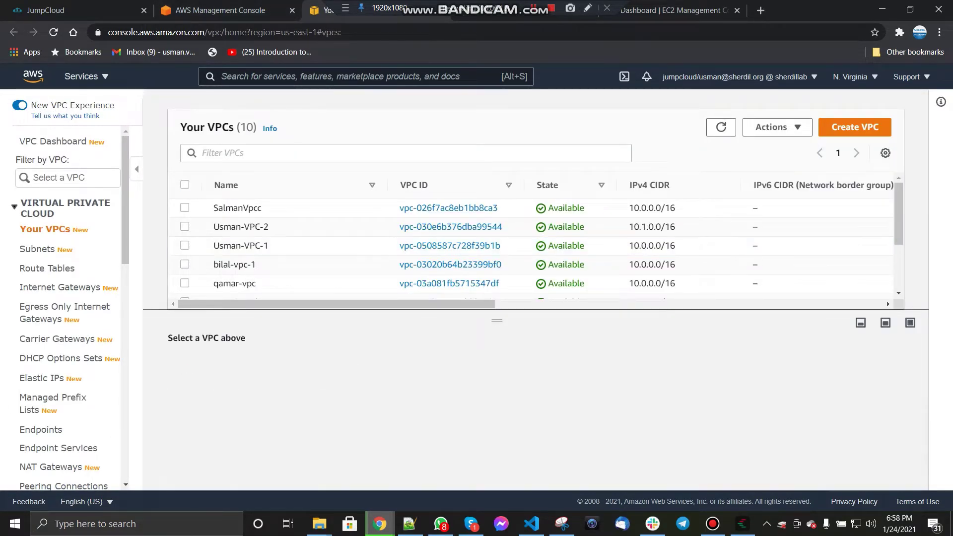
pyautogui.click(184, 227)
pyautogui.scroll(-1, 250, 372)
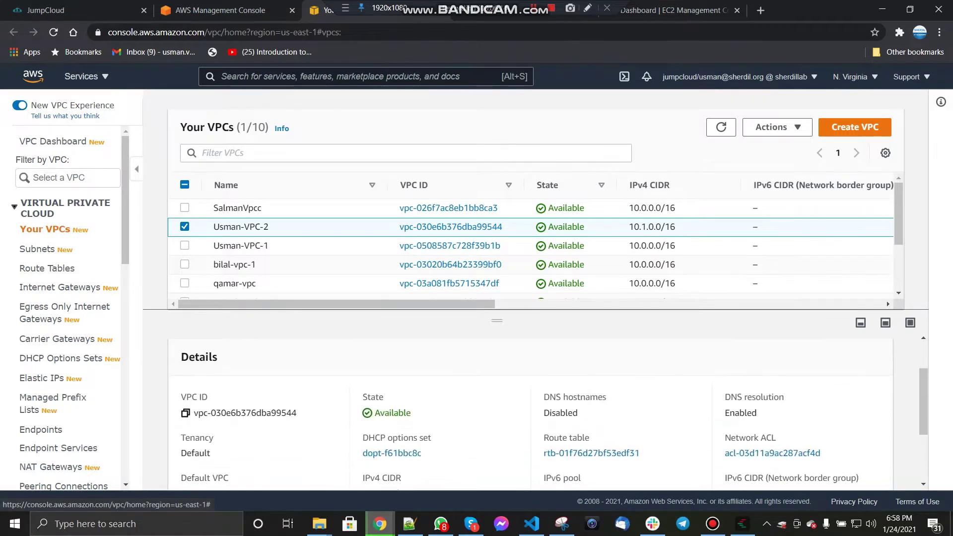
pyautogui.click(185, 412)
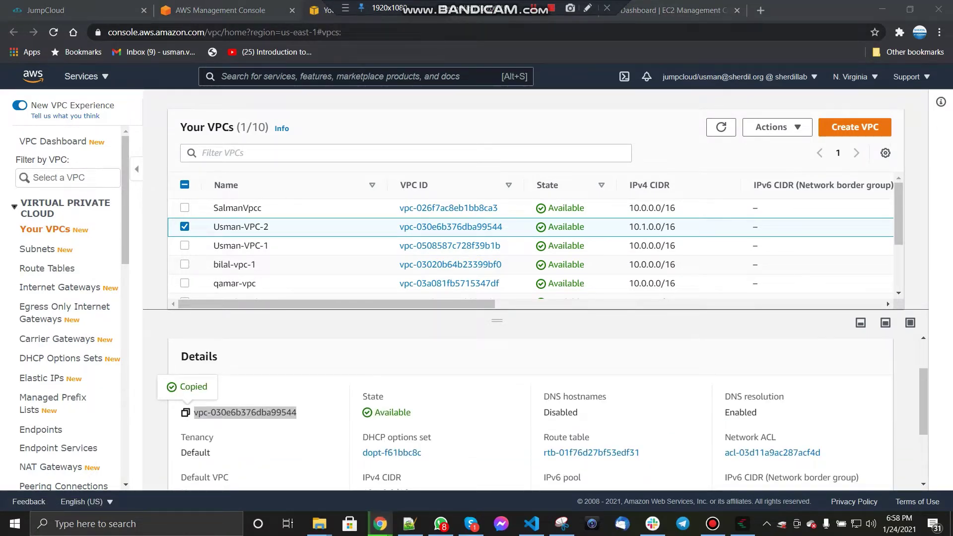
# Step: Add a 0.0.0.0/0 route to igw-055a0e6d5c0421099 in Usman-VPC-2's route table
pyautogui.click(46, 268)
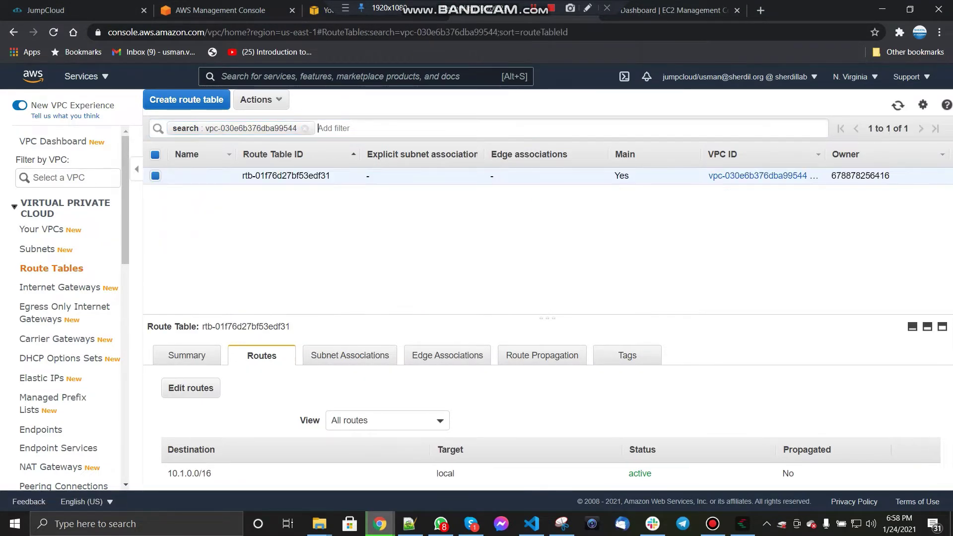
pyautogui.click(190, 387)
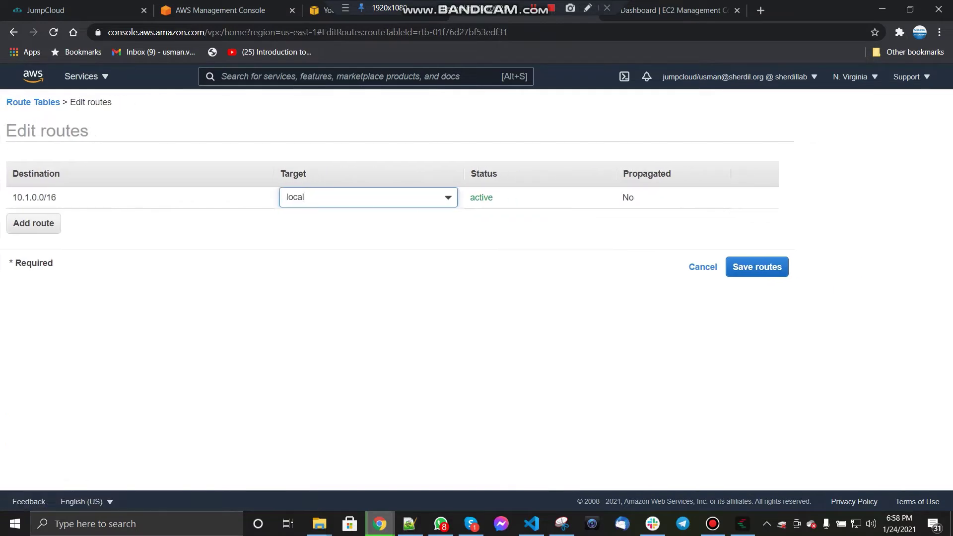
pyautogui.press('Return')
pyautogui.write('0.0')
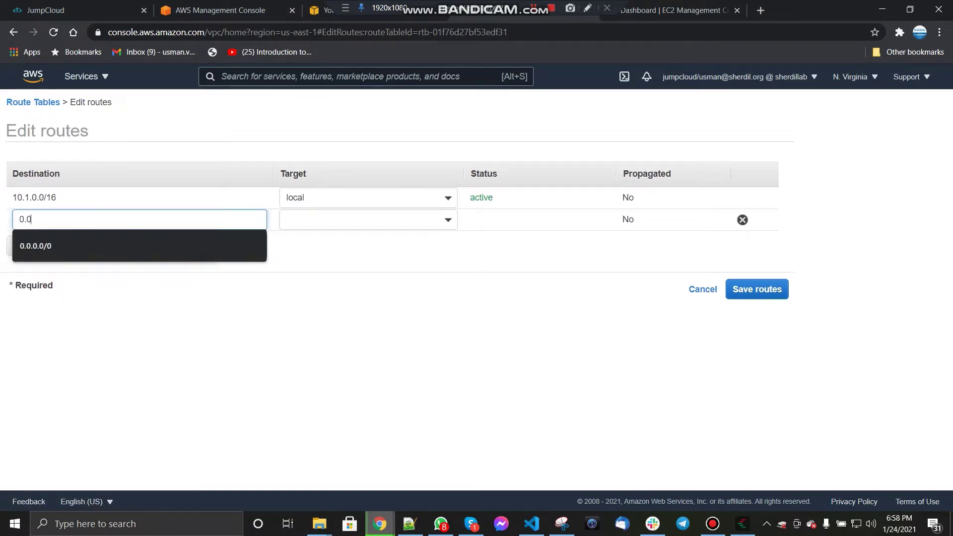
pyautogui.write('.0.0/0')
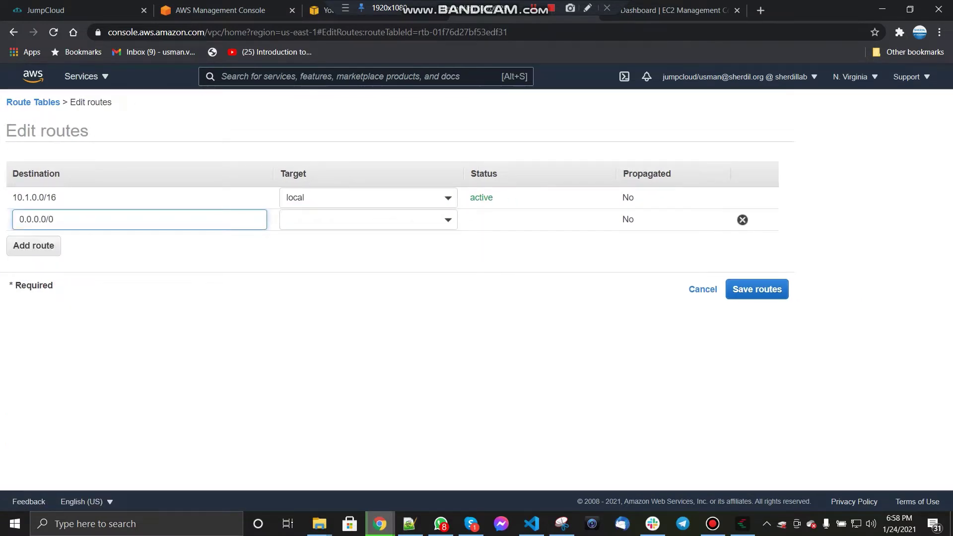
pyautogui.click(368, 219)
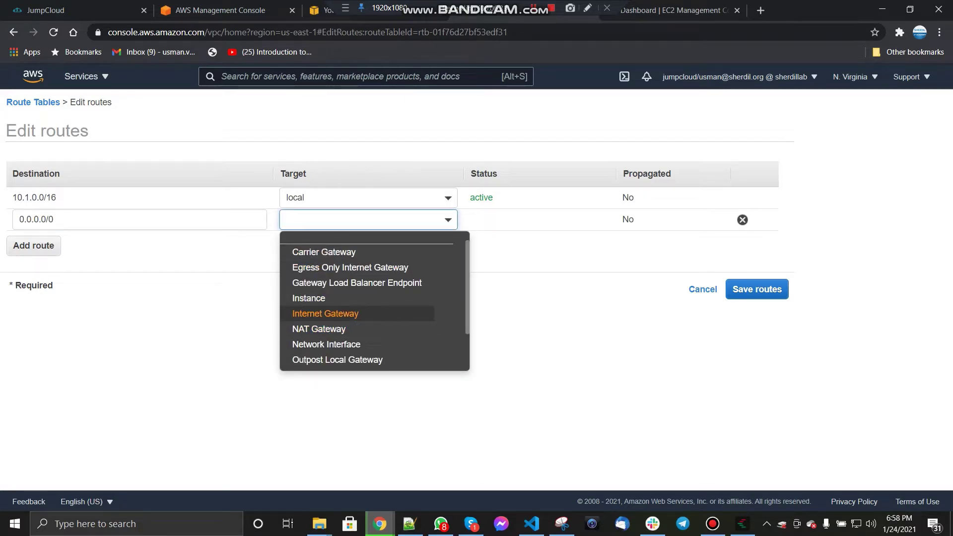
pyautogui.click(325, 314)
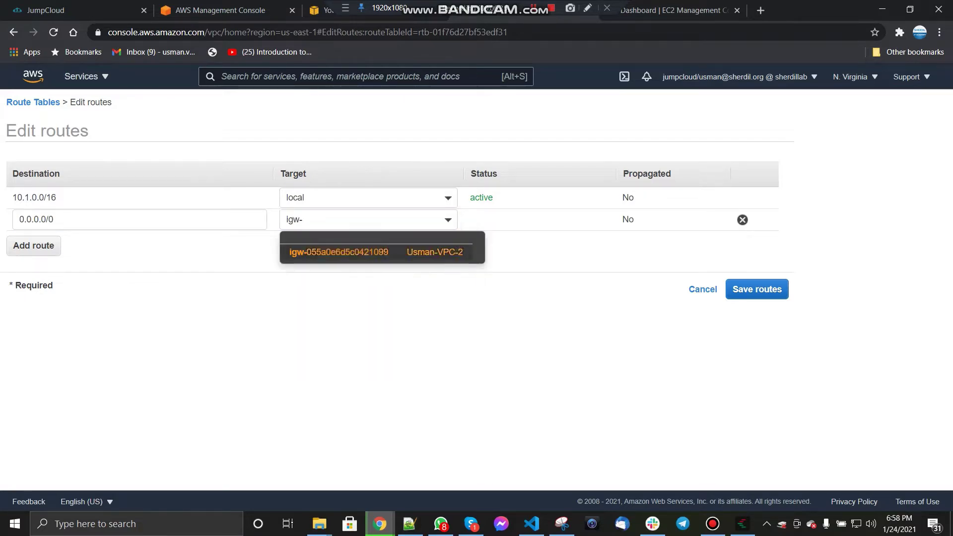
pyautogui.click(338, 252)
pyautogui.click(756, 289)
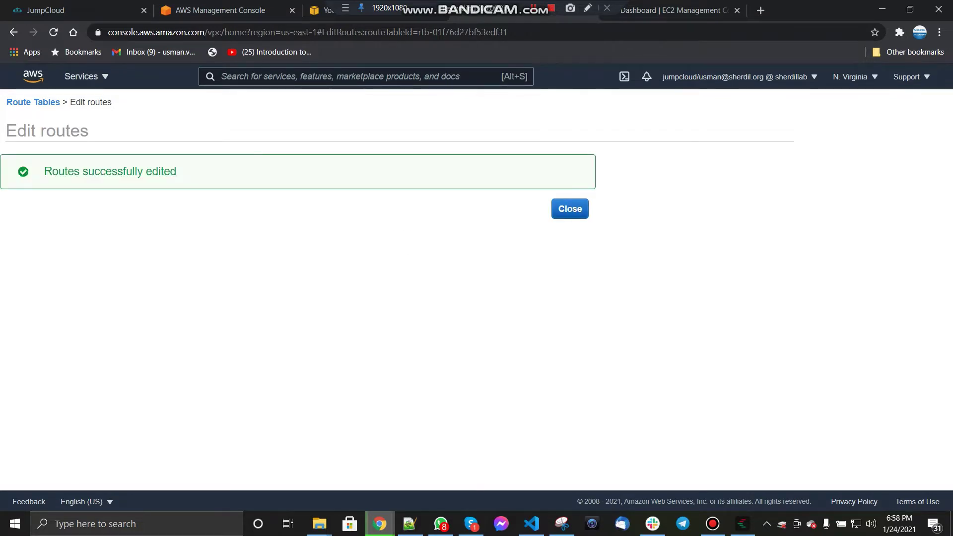
# Step: Name the route table 'Usman-VPC-' and move over to the EC2 dashboard
pyautogui.click(568, 206)
pyautogui.click(223, 175)
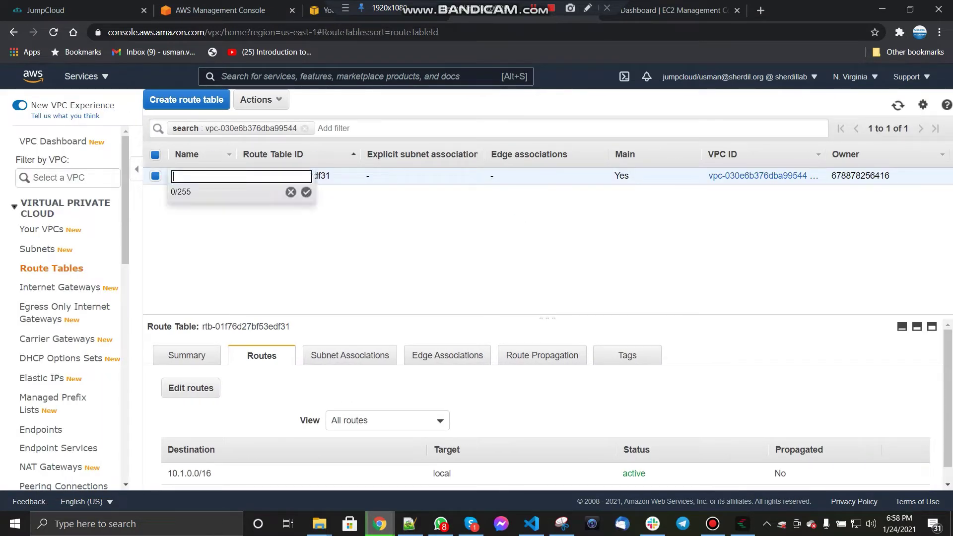
pyautogui.write('Usman-VPC-')
pyautogui.press('Return')
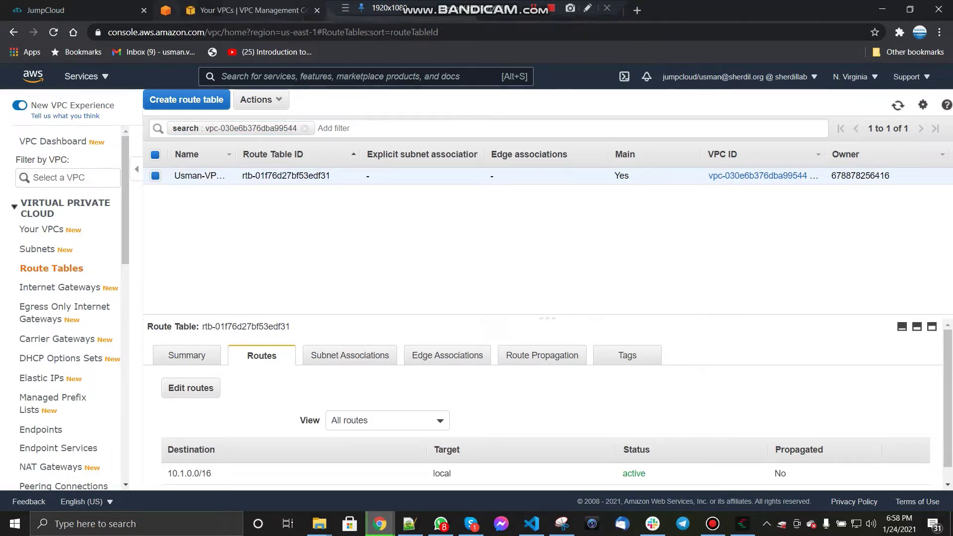
pyautogui.click(229, 10)
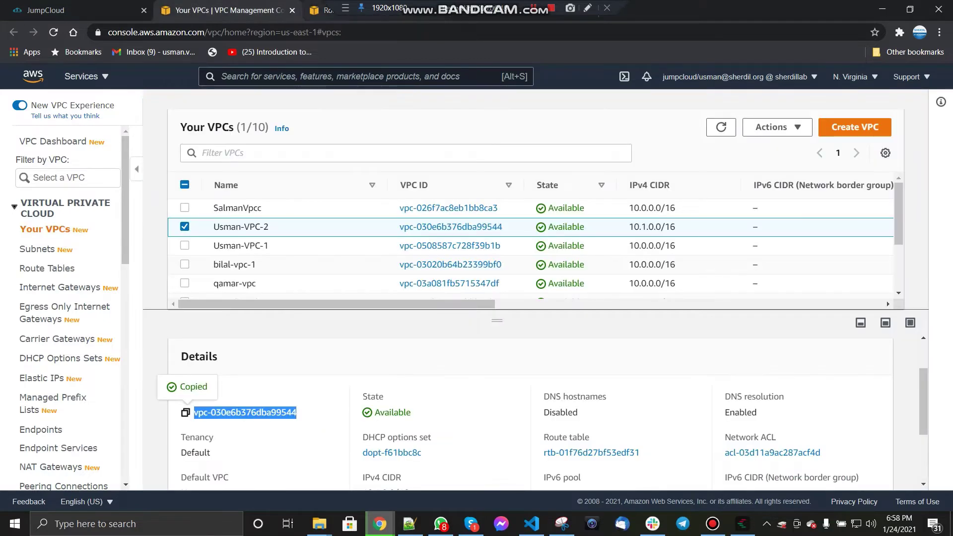
pyautogui.click(322, 10)
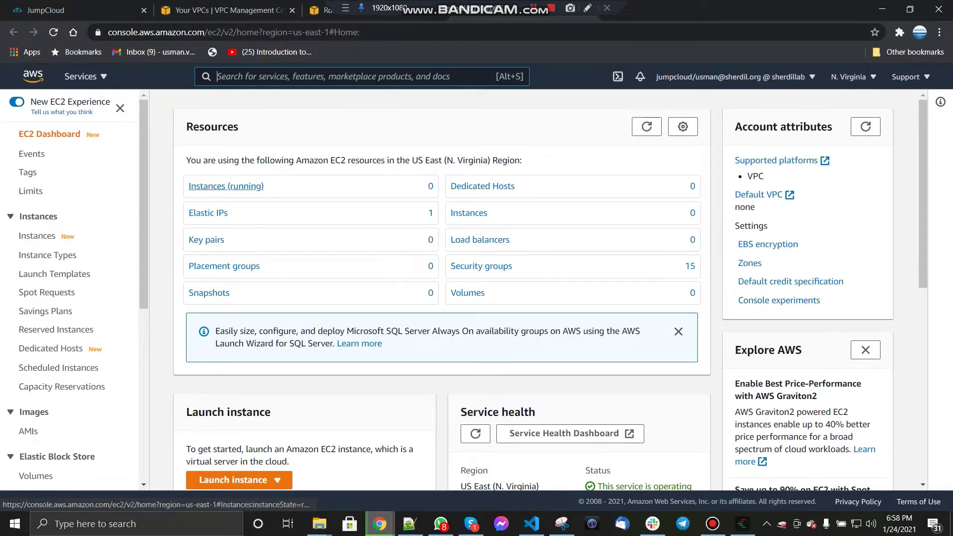
# Step: Begin a new instance launch with the Windows Server 2016 Base image on t2.micro
pyautogui.click(226, 186)
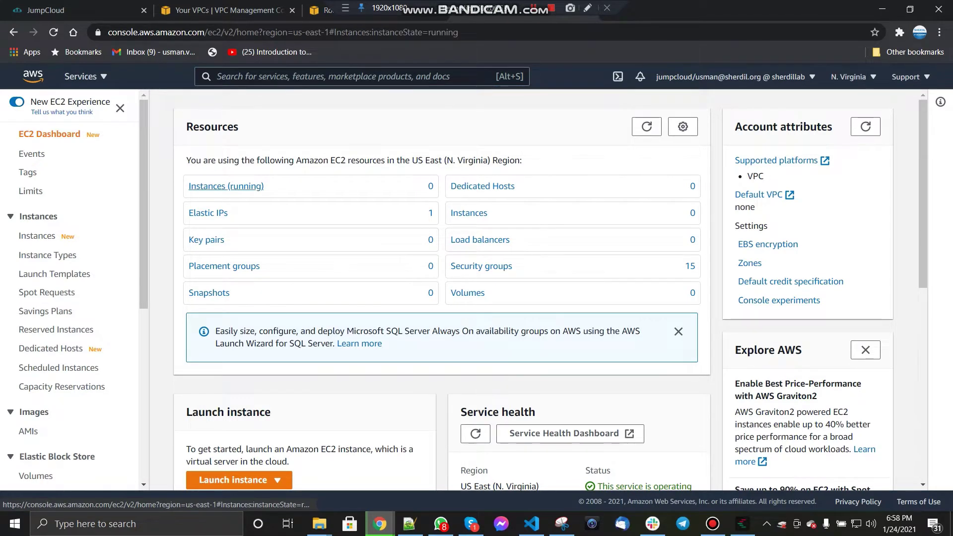
pyautogui.click(272, 158)
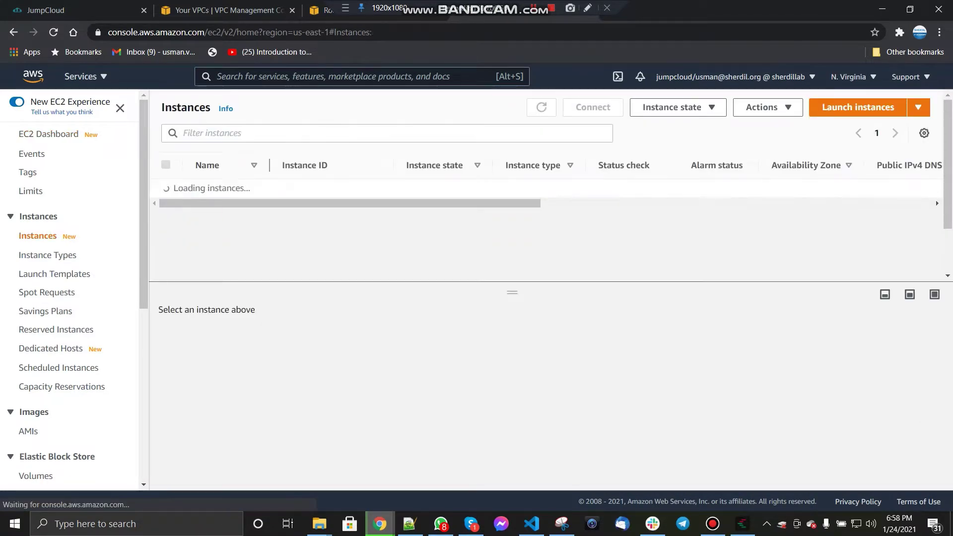
pyautogui.click(857, 107)
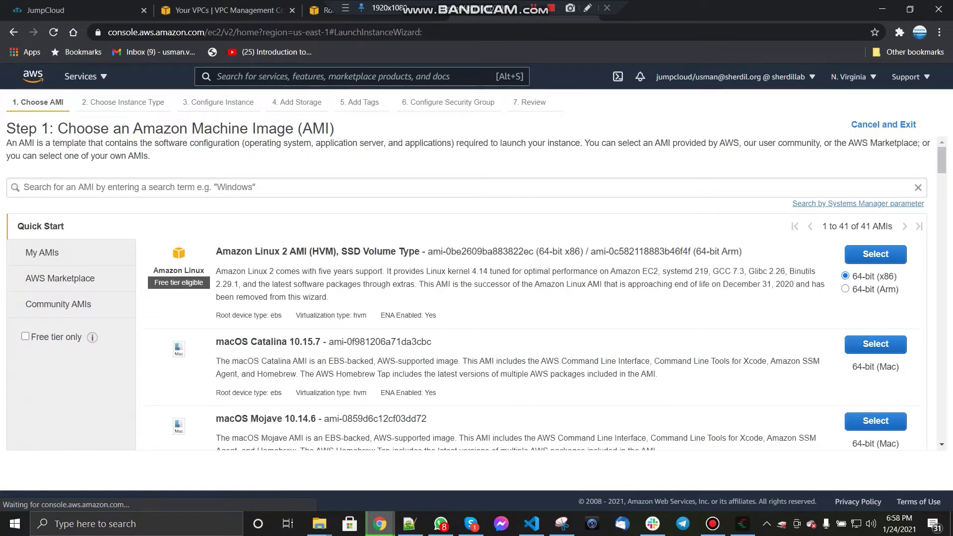
pyautogui.click(735, 188)
pyautogui.write('windows')
pyautogui.press('Return')
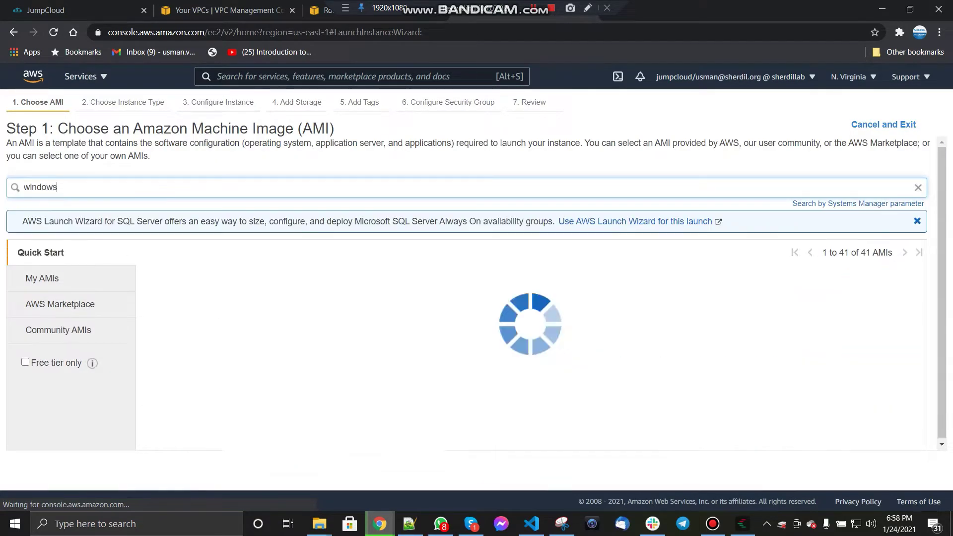
pyautogui.scroll(-4, 477, 298)
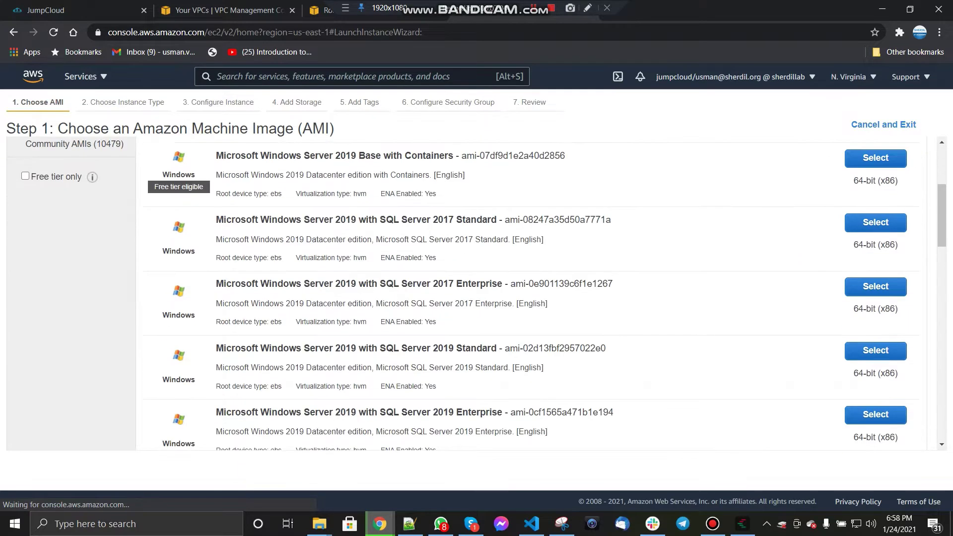
pyautogui.scroll(-2, 477, 298)
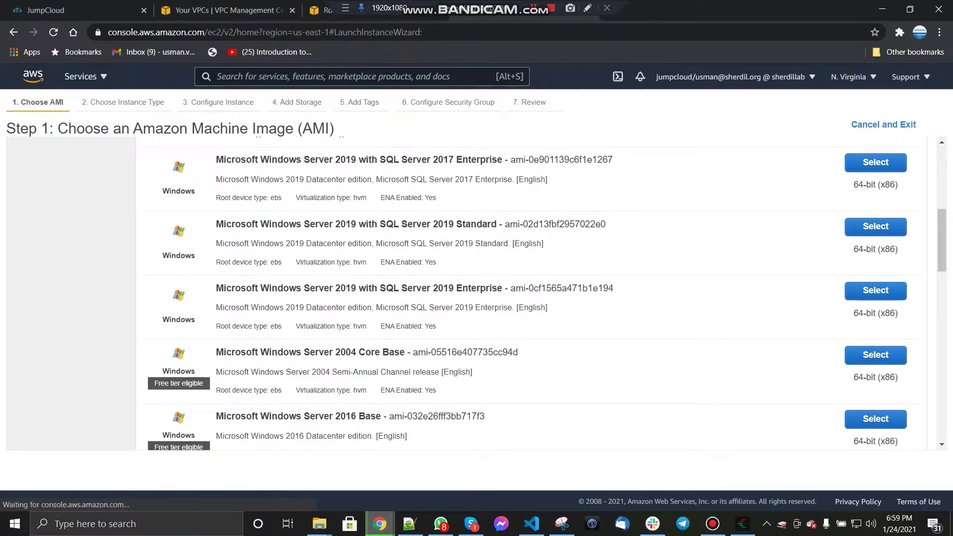
pyautogui.click(875, 418)
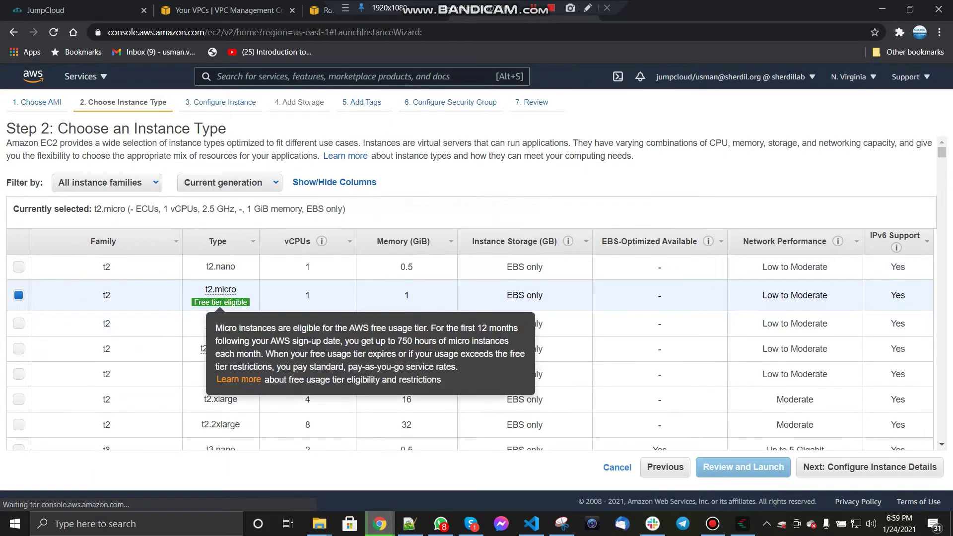
pyautogui.click(870, 467)
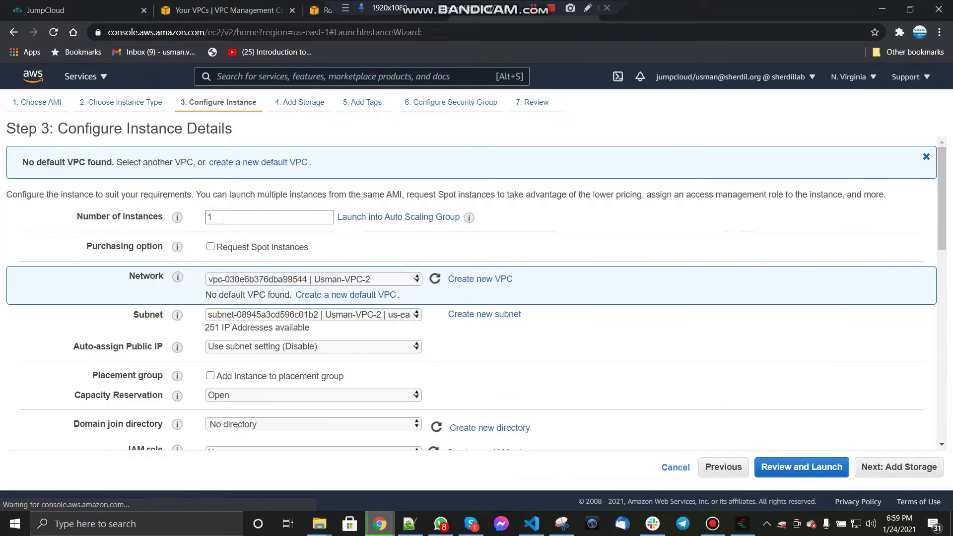
# Step: Place the instance in Usman-VPC-1 with public IP auto-assign enabled, keeping the default subnet
pyautogui.hotkey('alt', 'Down')
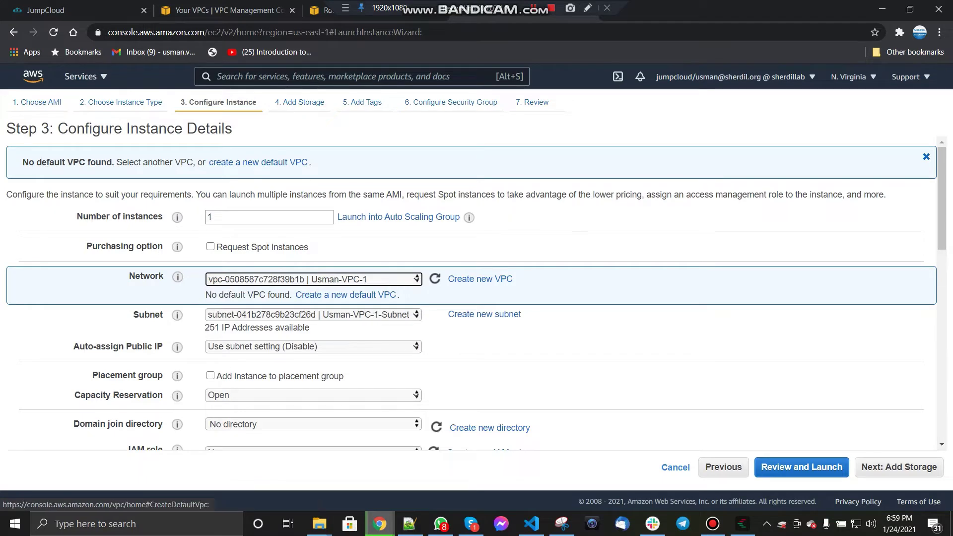
pyautogui.click(314, 346)
pyautogui.click(314, 369)
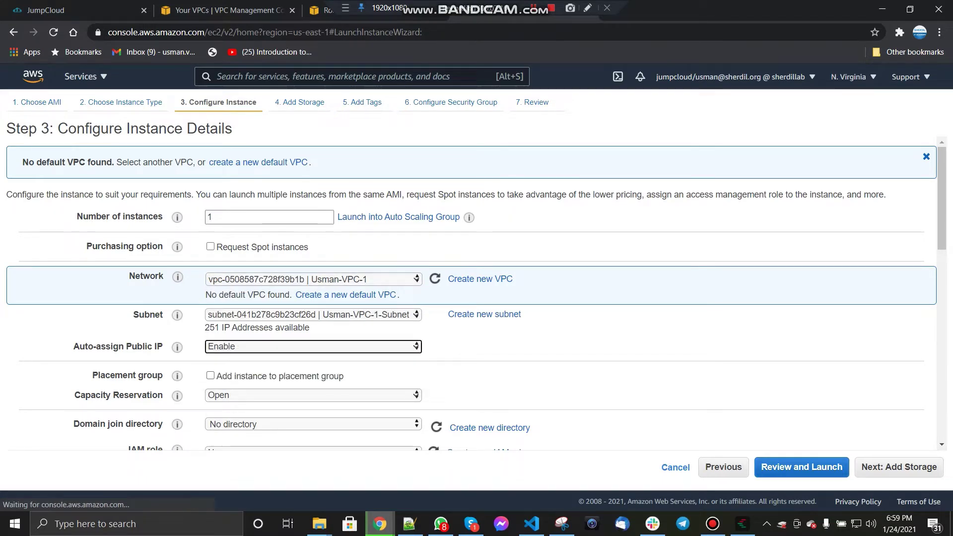
pyautogui.click(314, 314)
pyautogui.click(313, 326)
pyautogui.click(899, 466)
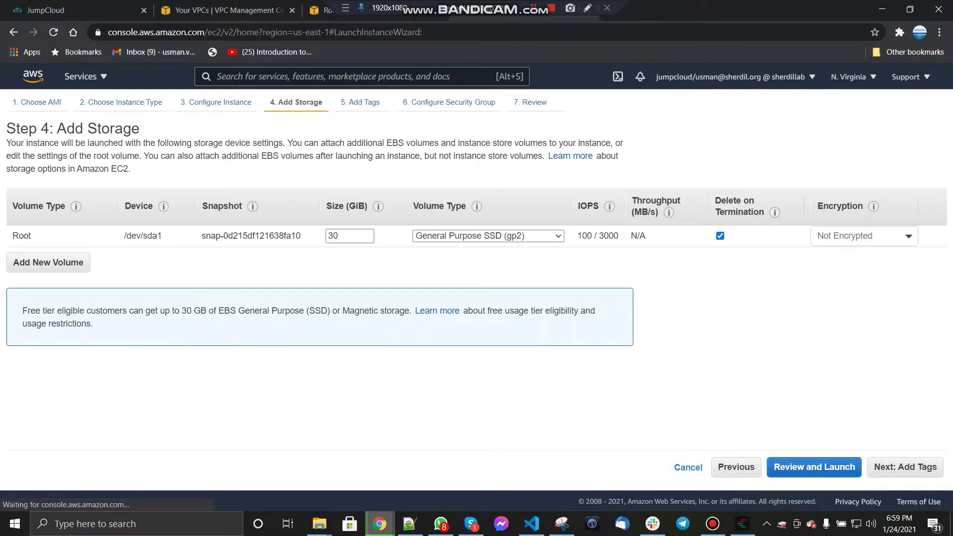
# Step: Tag the instance with Key 'Name' and Value 'Usman-VPC-1'
pyautogui.click(899, 466)
pyautogui.click(124, 231)
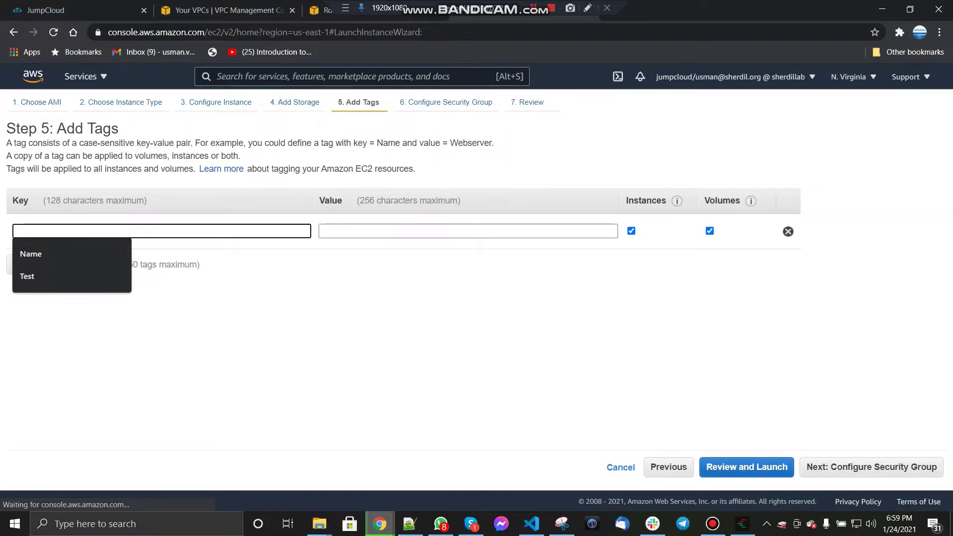
pyautogui.write('Usman-')
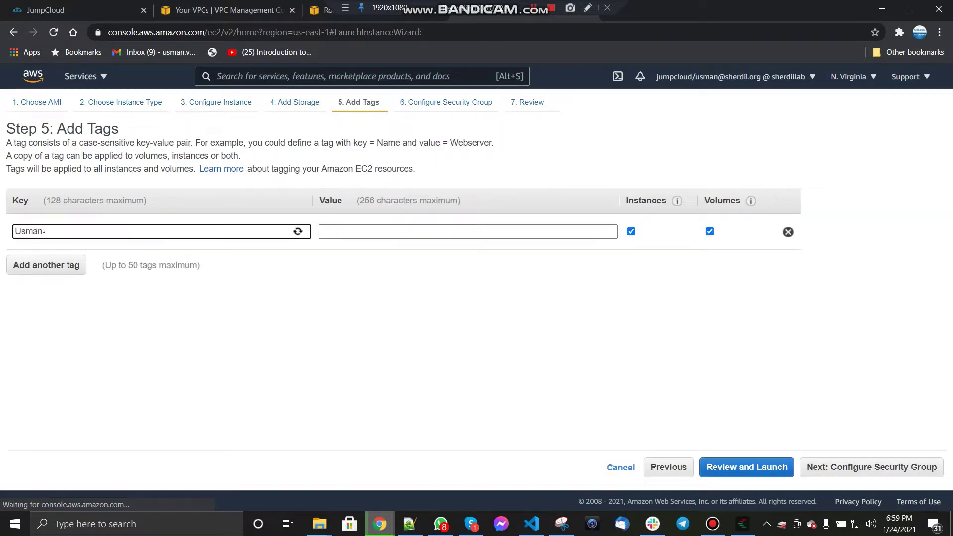
pyautogui.write('VPC-1')
pyautogui.press('Tab')
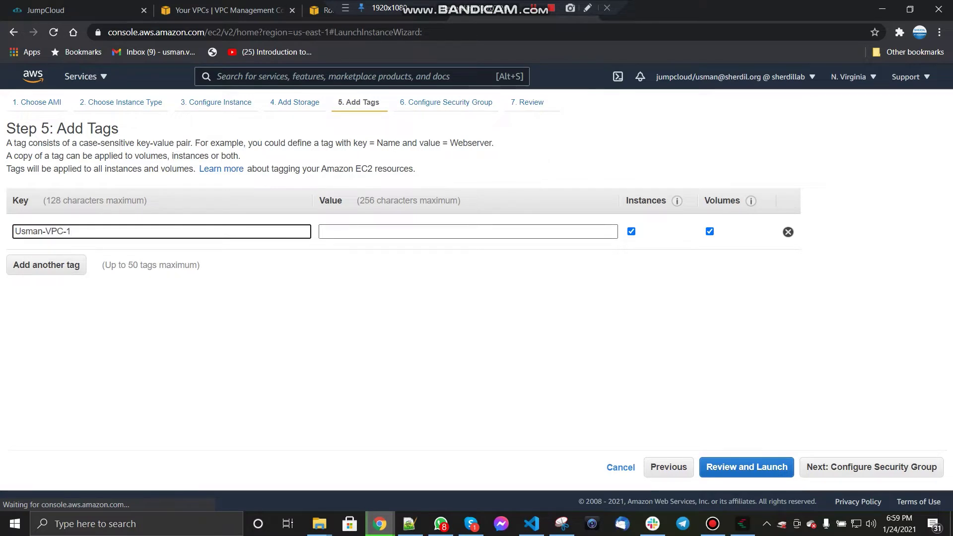
pyautogui.hotkey('shift', 'Tab')
pyautogui.hotkey('ctrl', 'x')
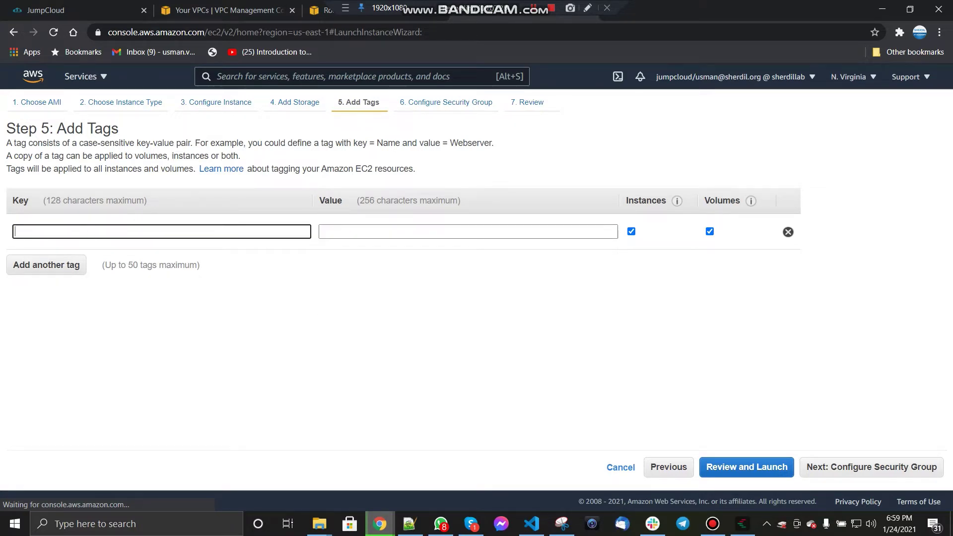
pyautogui.press('Tab')
pyautogui.hotkey('ctrl', 'v')
pyautogui.hotkey('shift', 'Tab')
pyautogui.write('Name')
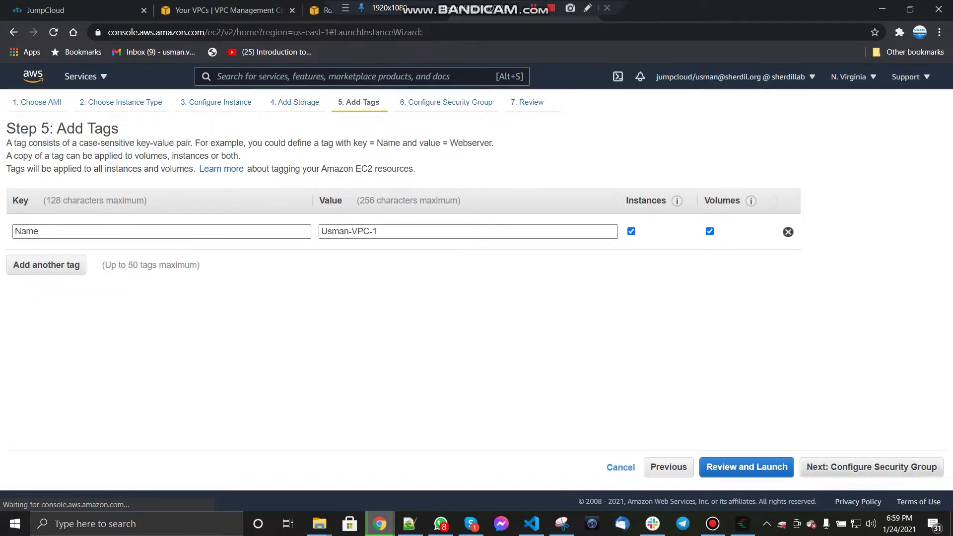
pyautogui.click(871, 467)
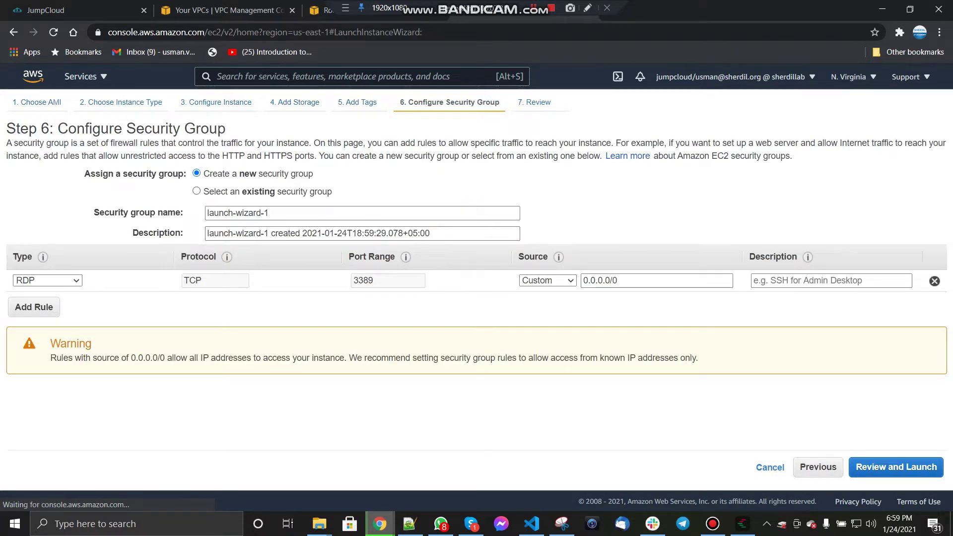
# Step: Rename the security group to Usman-VPC-1 and add an All traffic inbound rule
pyautogui.tripleClick(240, 213)
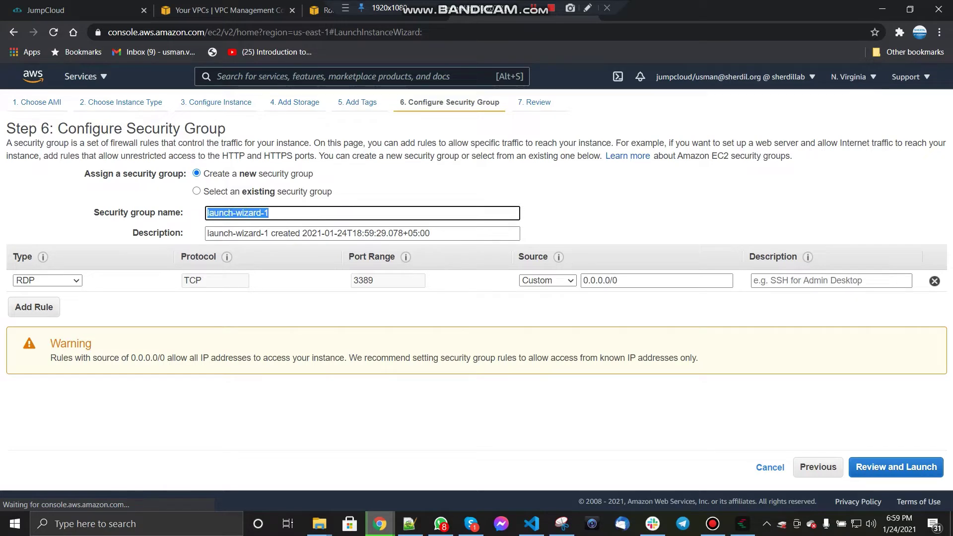
pyautogui.write('Usman-VPC-1')
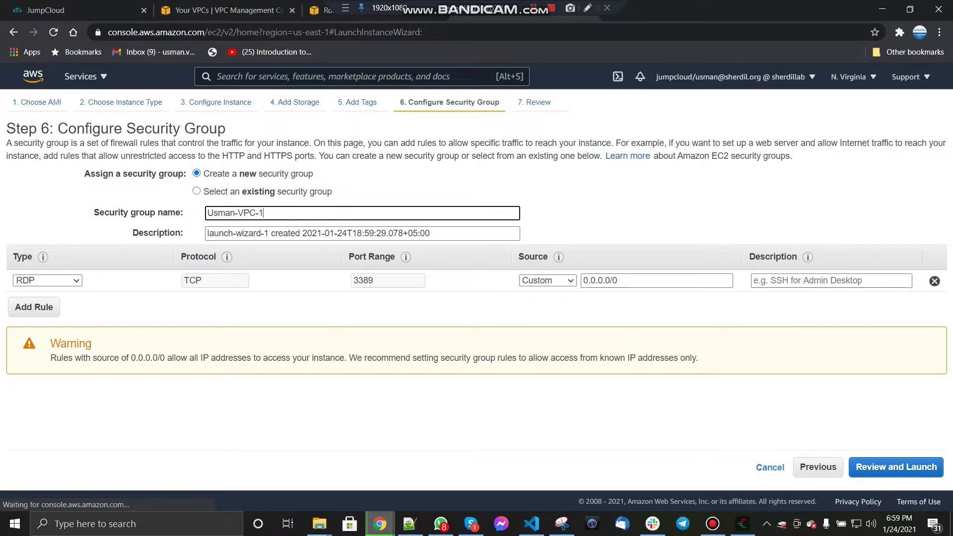
pyautogui.click(34, 307)
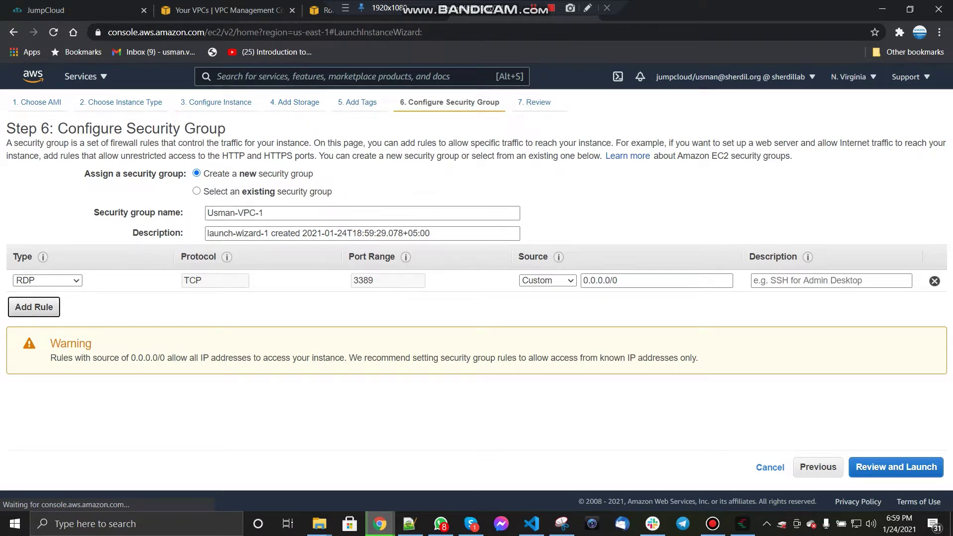
pyautogui.click(47, 302)
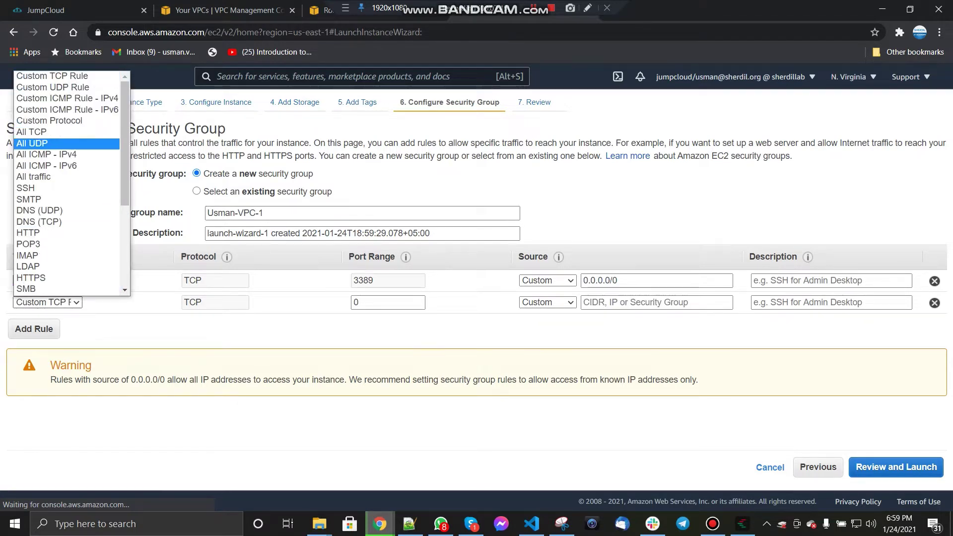
pyautogui.click(34, 176)
# Step: Copy Usman-VPC-2's CIDR 10.1.0.0/16 and paste it as the new rule's custom source
pyautogui.click(229, 10)
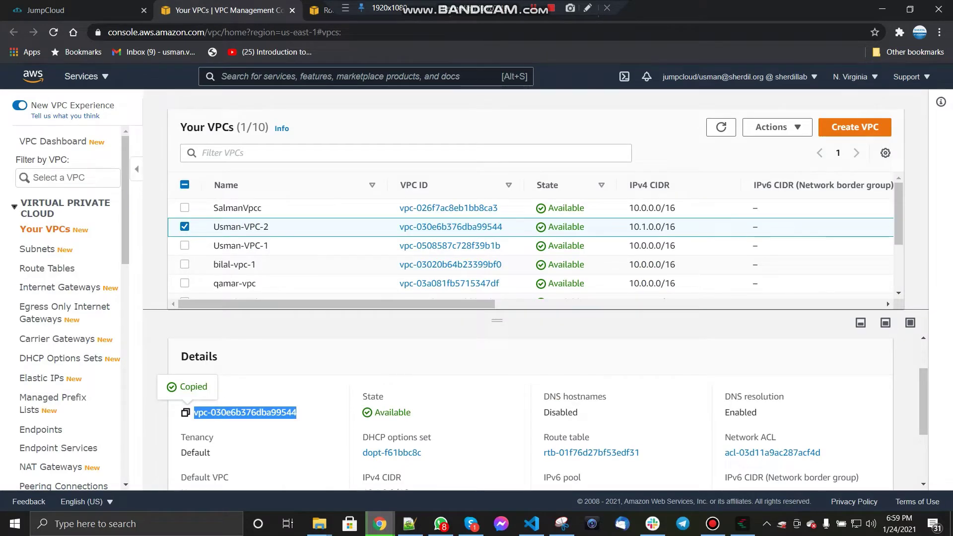
pyautogui.scroll(-1, 496, 407)
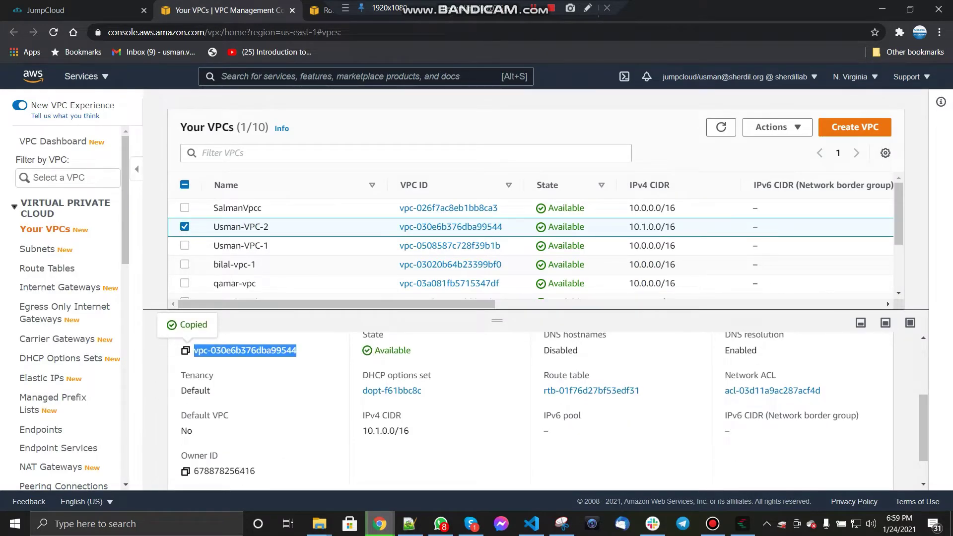
pyautogui.moveTo(362, 430); pyautogui.dragTo(410, 430)
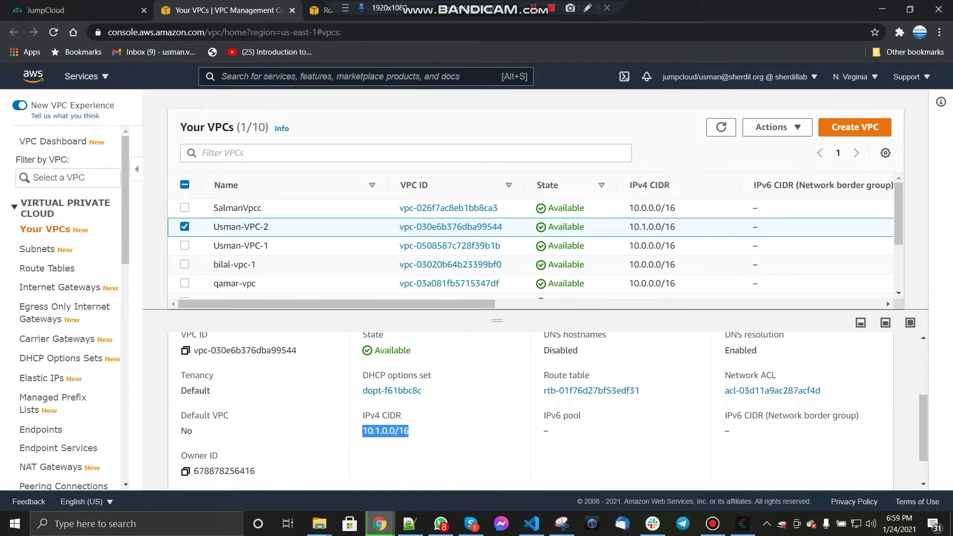
pyautogui.click(324, 10)
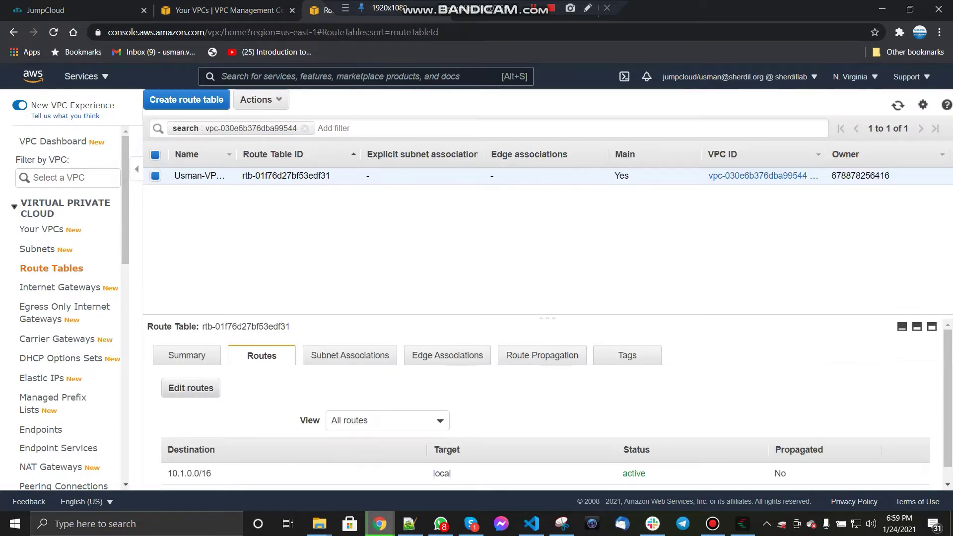
pyautogui.click(496, 18)
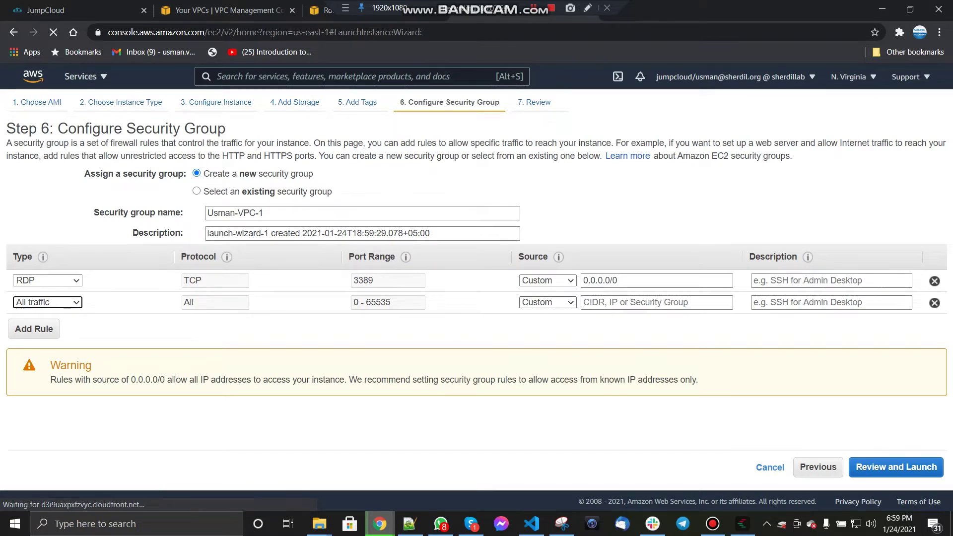
pyautogui.click(548, 302)
pyautogui.click(541, 313)
pyautogui.click(656, 302)
pyautogui.hotkey('ctrl', 'v')
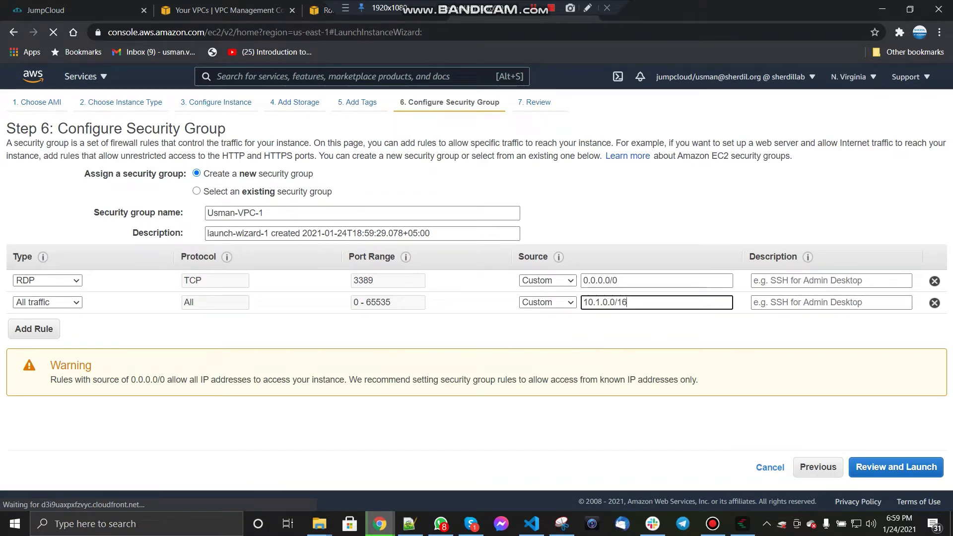
pyautogui.click(645, 329)
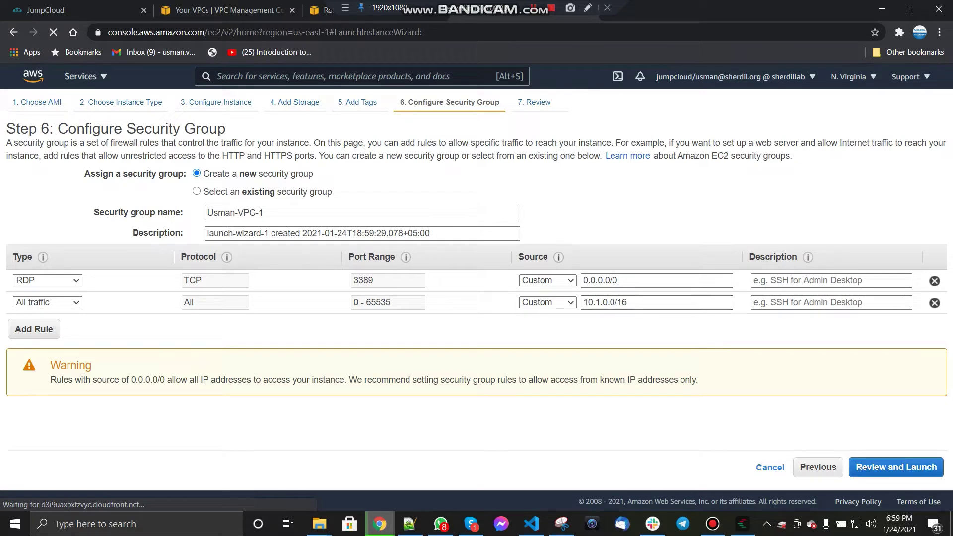
pyautogui.click(896, 467)
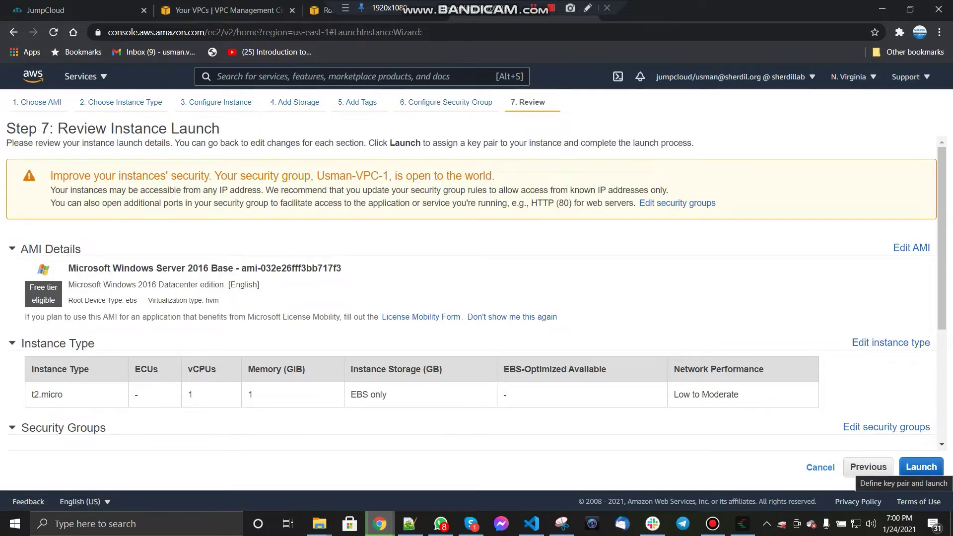
# Step: Create the VPC-Peering key pair, download VPC-Peering.pem, and launch the Windows instance
pyautogui.click(921, 467)
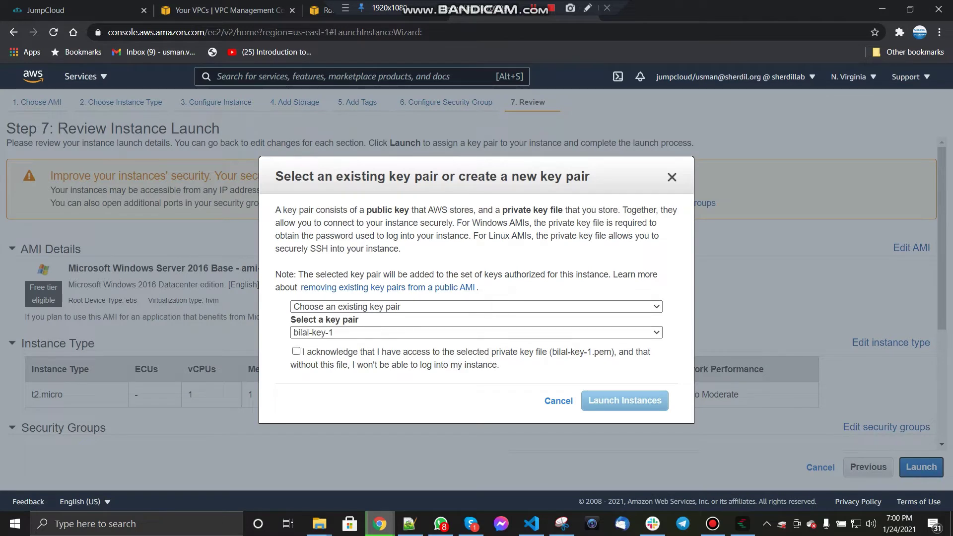
pyautogui.click(296, 352)
pyautogui.click(348, 307)
pyautogui.click(337, 329)
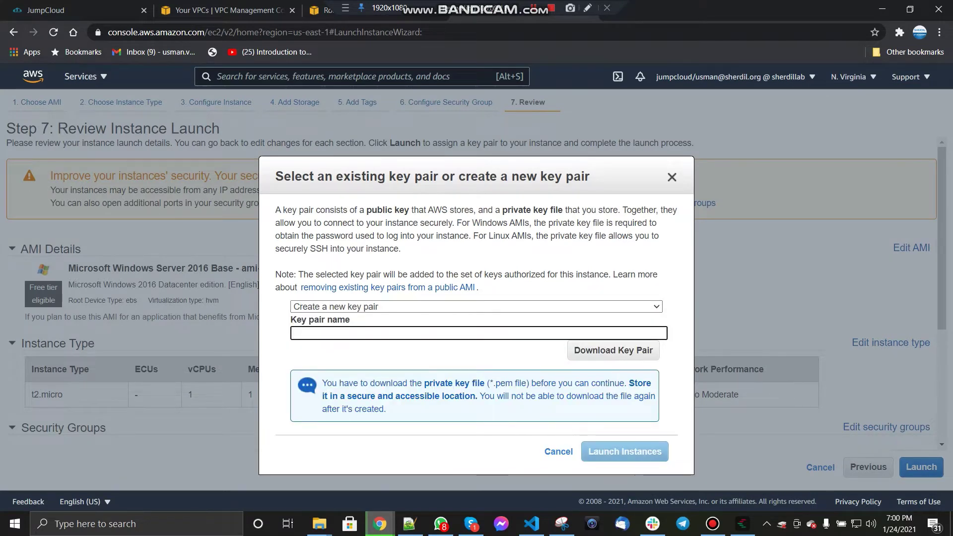
pyautogui.write('VPC-Peering')
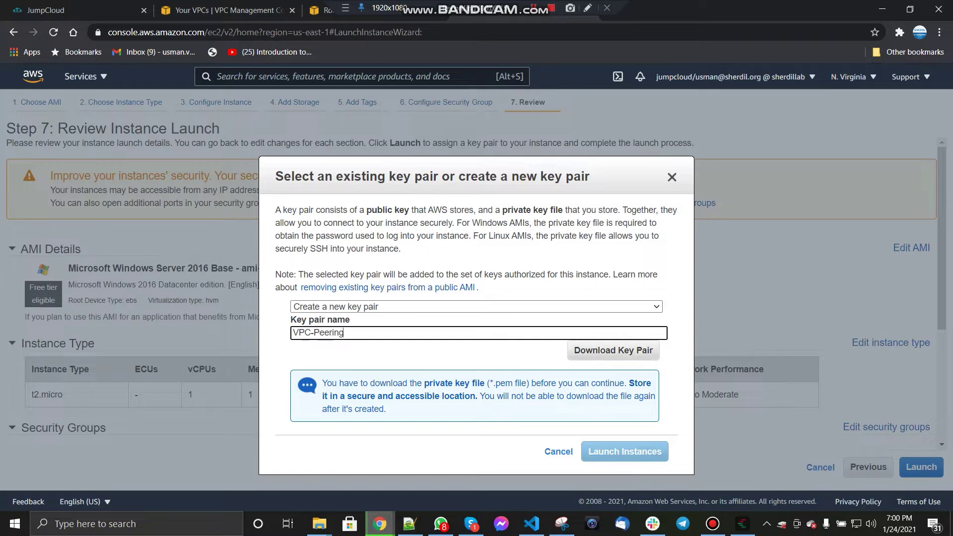
pyautogui.click(613, 350)
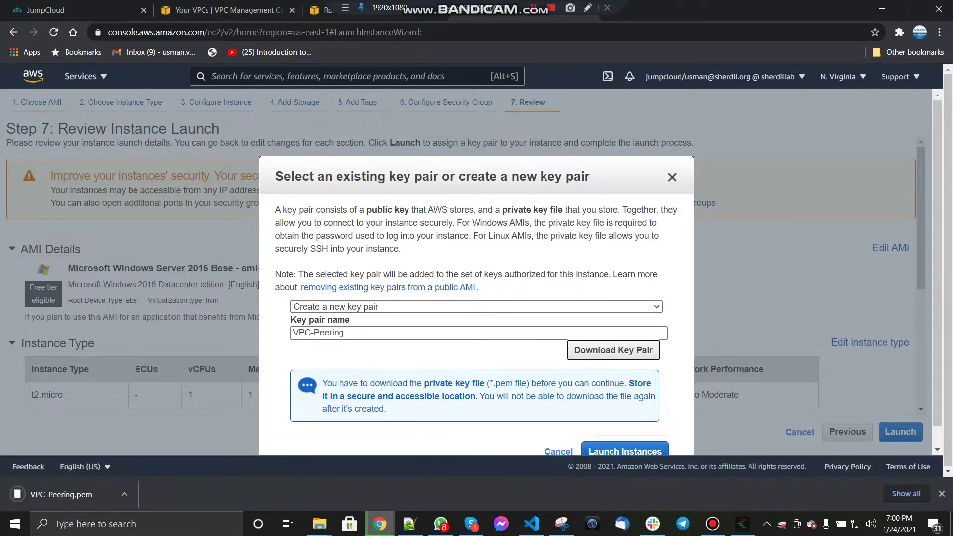
pyautogui.click(624, 451)
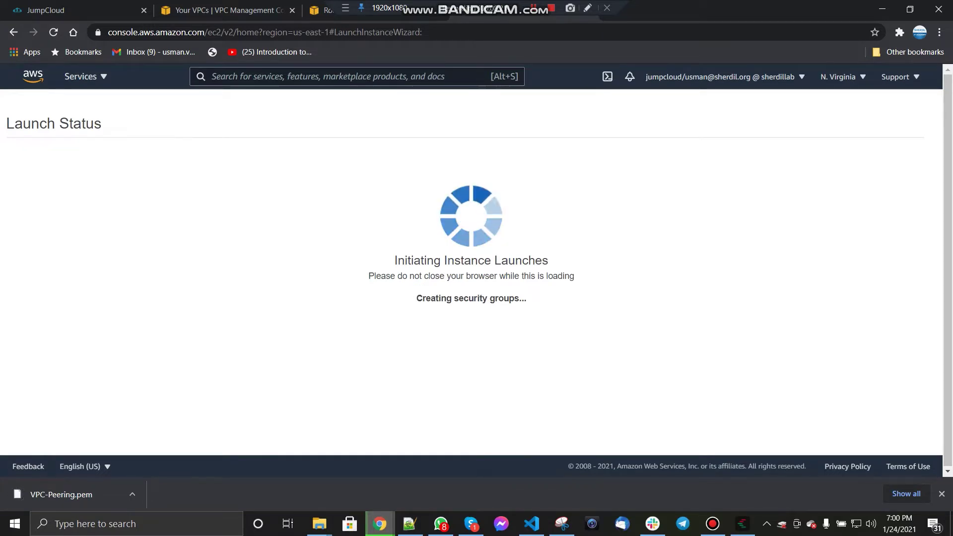
# Step: Search Google Images for 'vpc peering aws' and view the first peering diagram
pyautogui.hotkey('ctrl', 't')
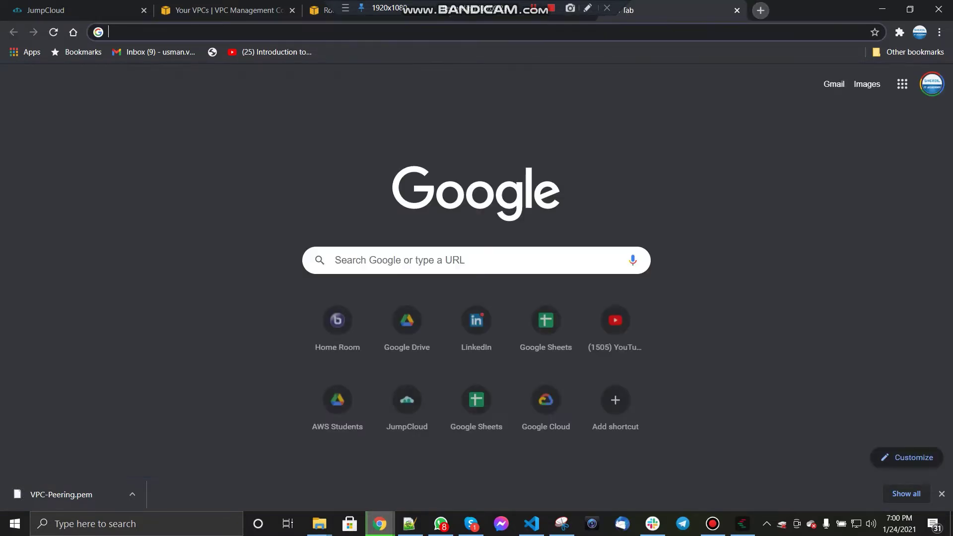
pyautogui.write('vpc peering')
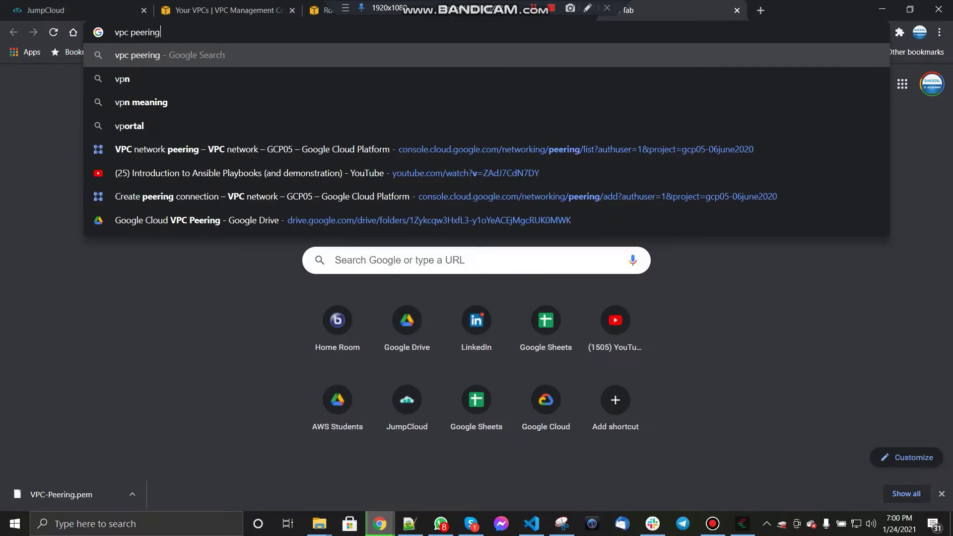
pyautogui.press('Return')
pyautogui.write('aws')
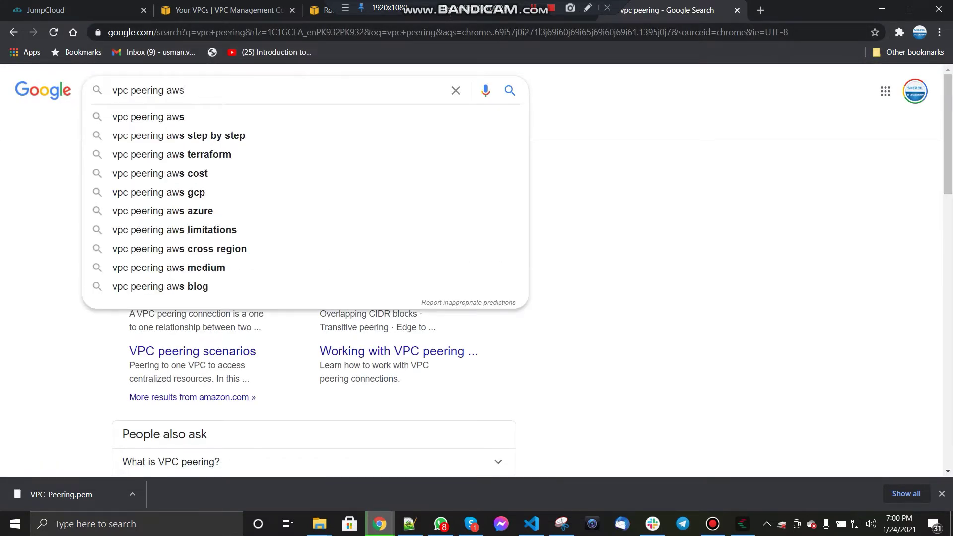
pyautogui.press('Return')
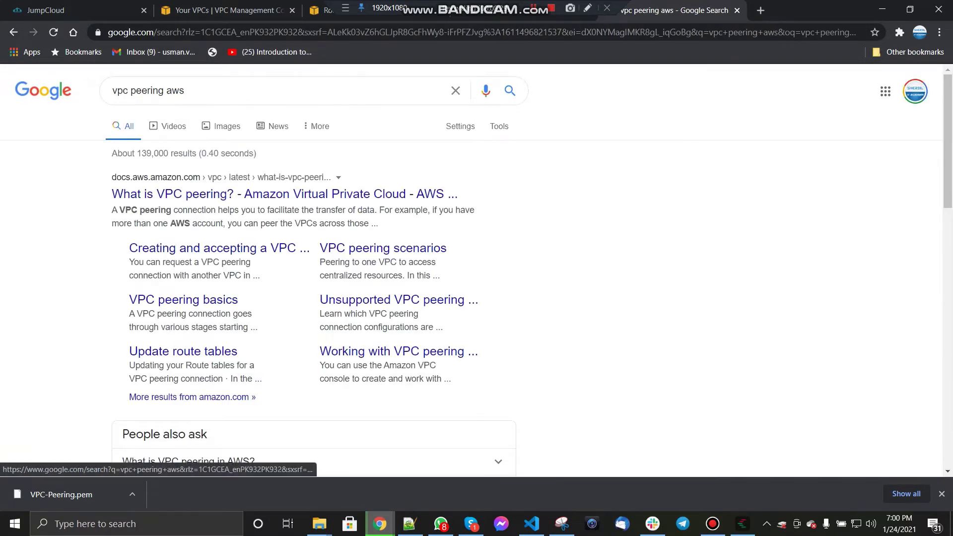
pyautogui.click(221, 126)
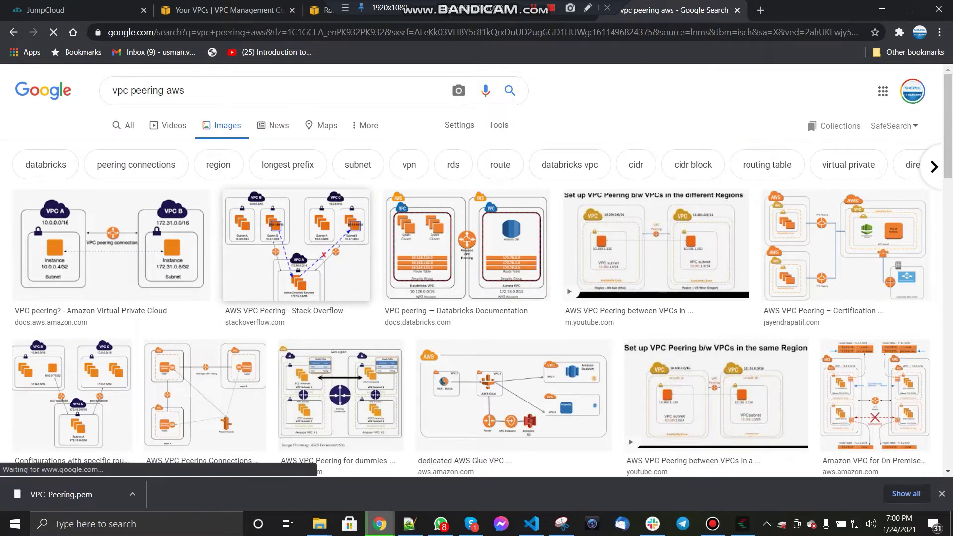
pyautogui.click(111, 245)
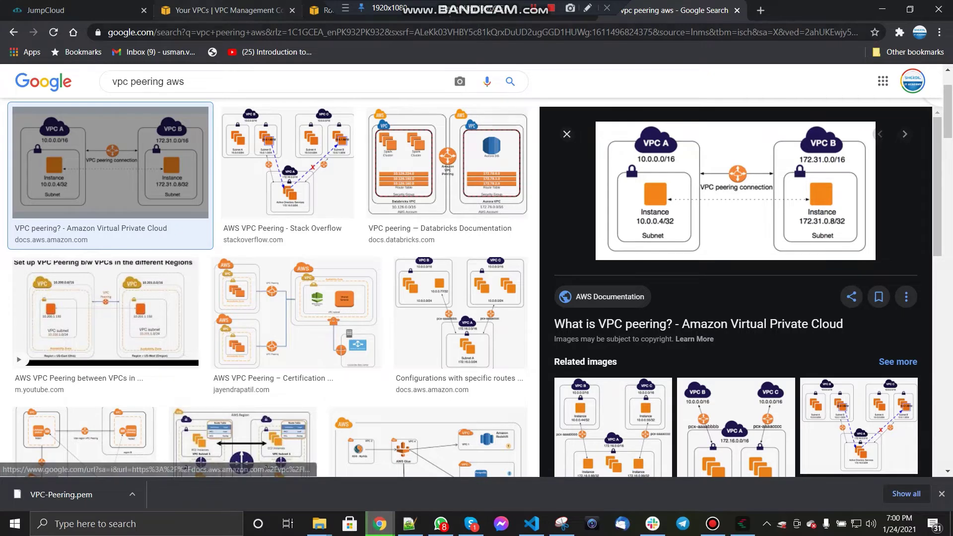
pyautogui.click(224, 10)
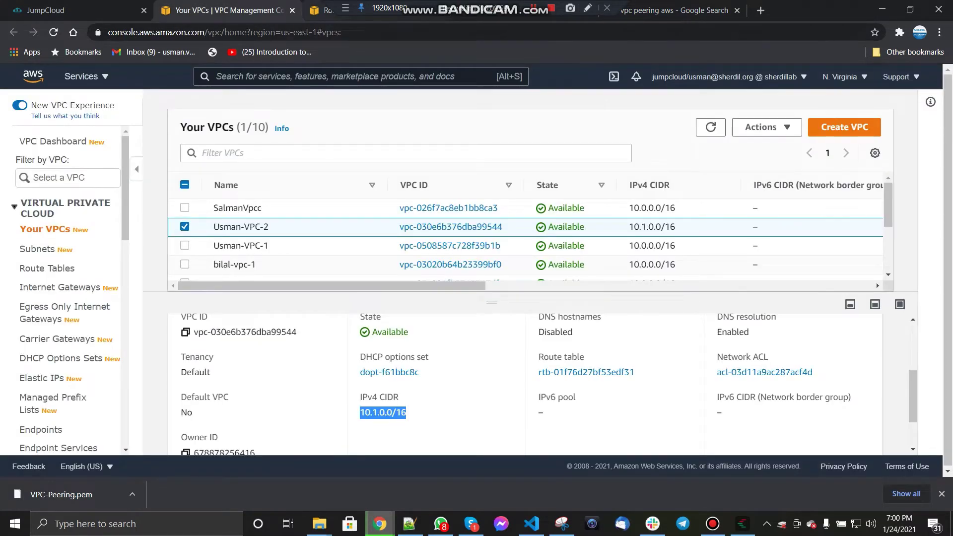
# Step: Start another instance launch and name its security group Usman-VPC-2
pyautogui.click(325, 10)
pyautogui.click(517, 10)
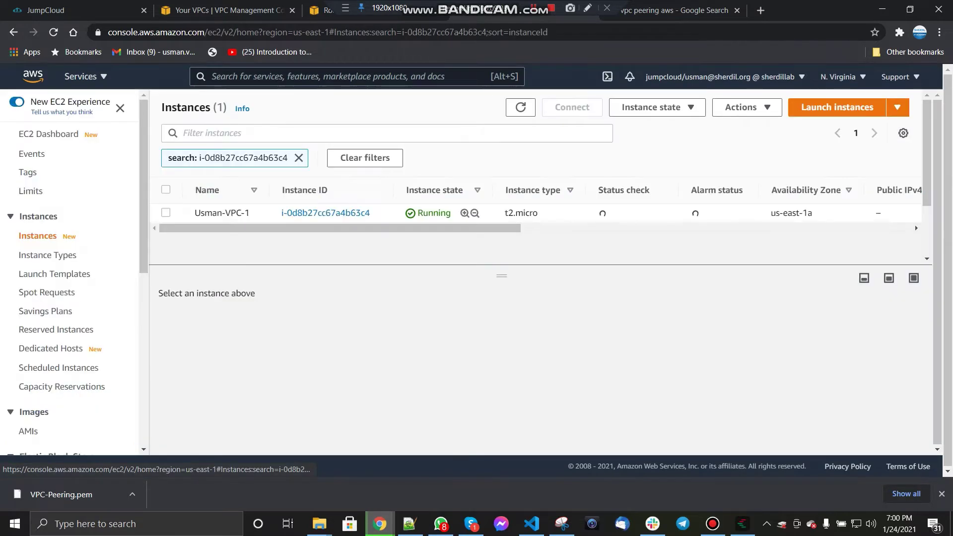
pyautogui.click(299, 158)
pyautogui.click(838, 106)
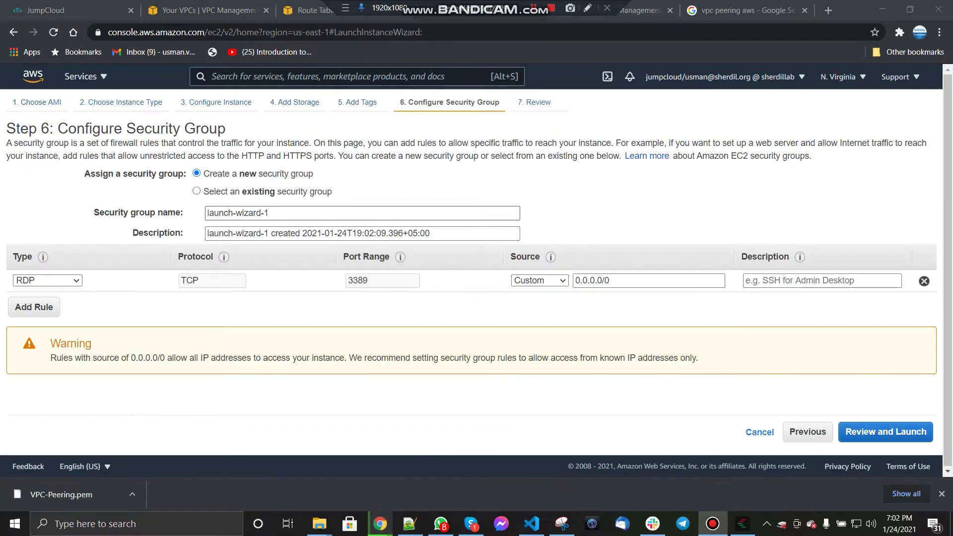
pyautogui.tripleClick(237, 213)
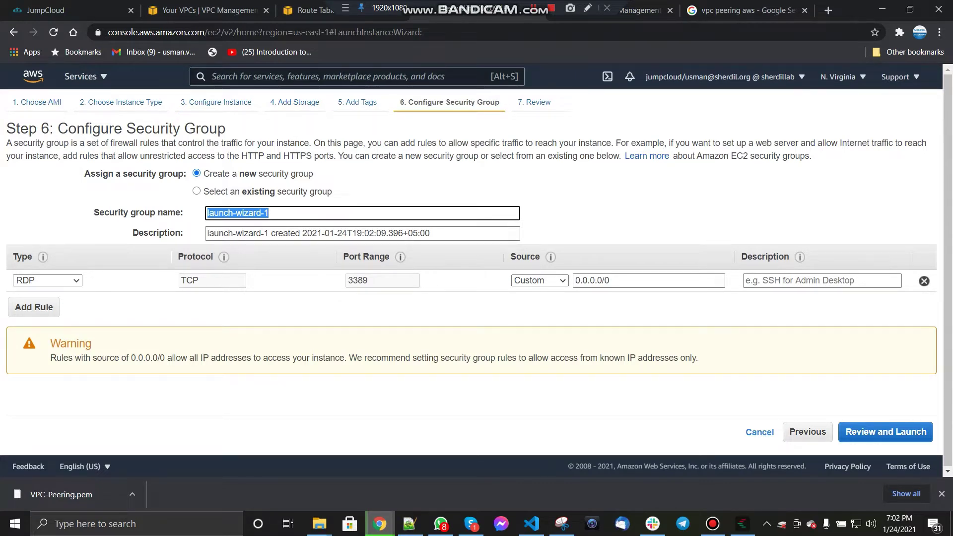
pyautogui.write('Usman-V')
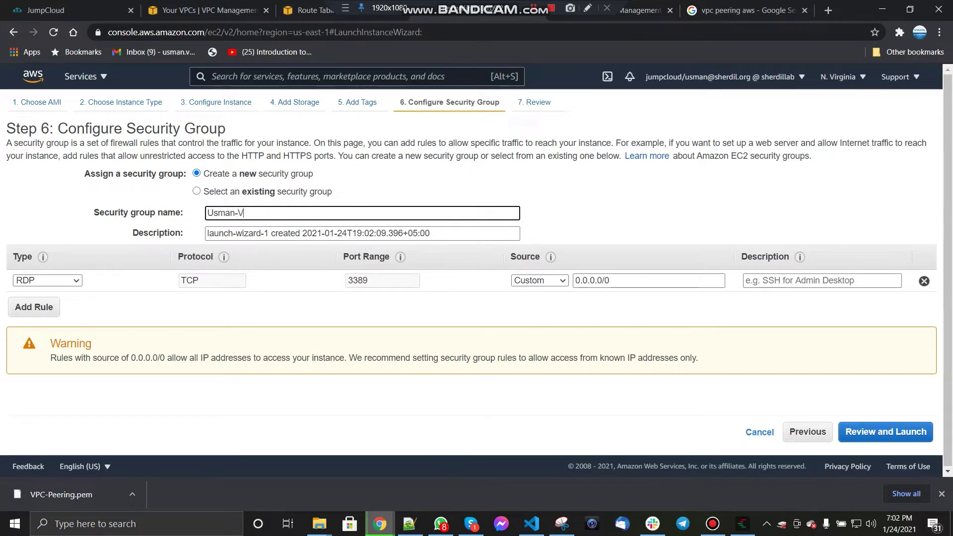
pyautogui.write('PC-2')
# Step: Add an All traffic inbound rule from Usman-VPC-1's CIDR 10.0.0.0/16
pyautogui.click(34, 307)
pyautogui.click(208, 10)
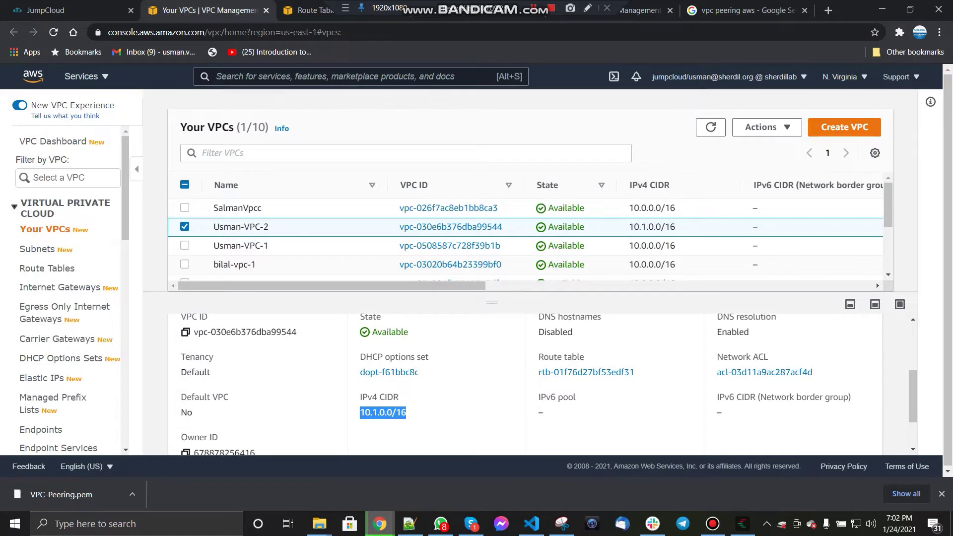
pyautogui.click(185, 227)
pyautogui.click(185, 245)
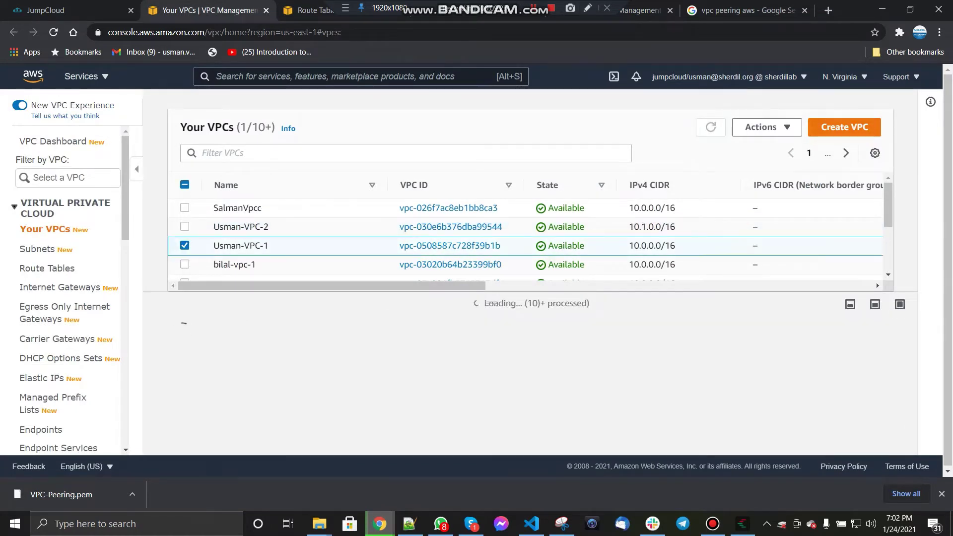
pyautogui.scroll(-5, 526, 385)
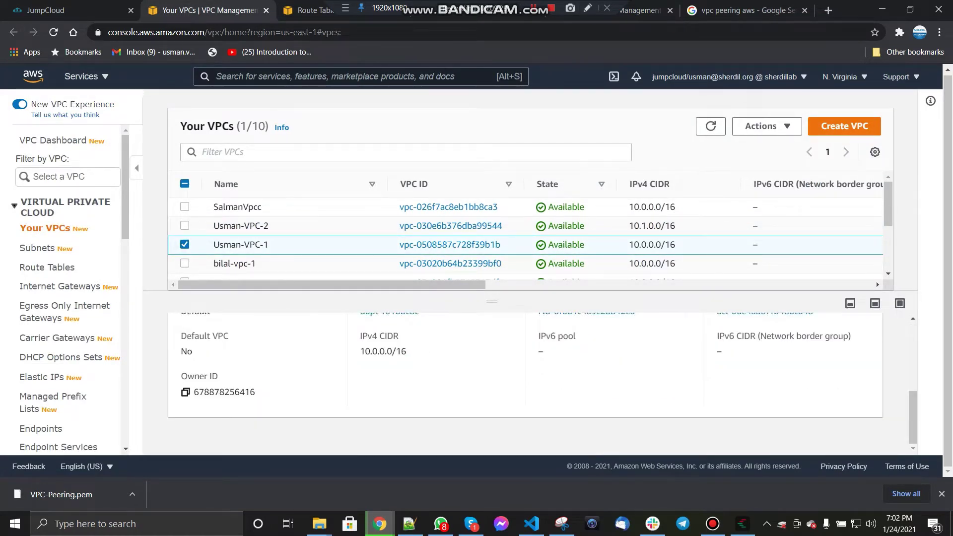
pyautogui.hotkey('ctrl', 'Tab')
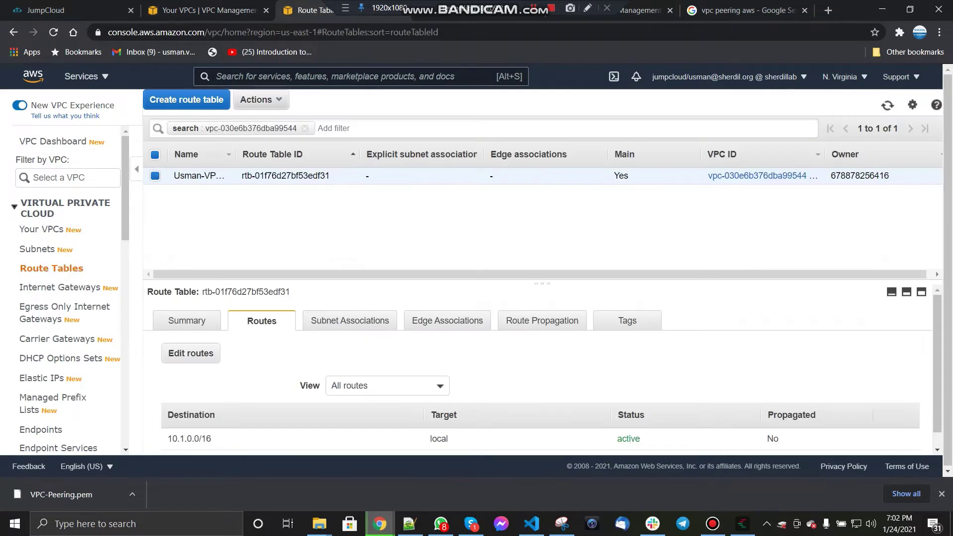
pyautogui.hotkey('ctrl', 'Tab')
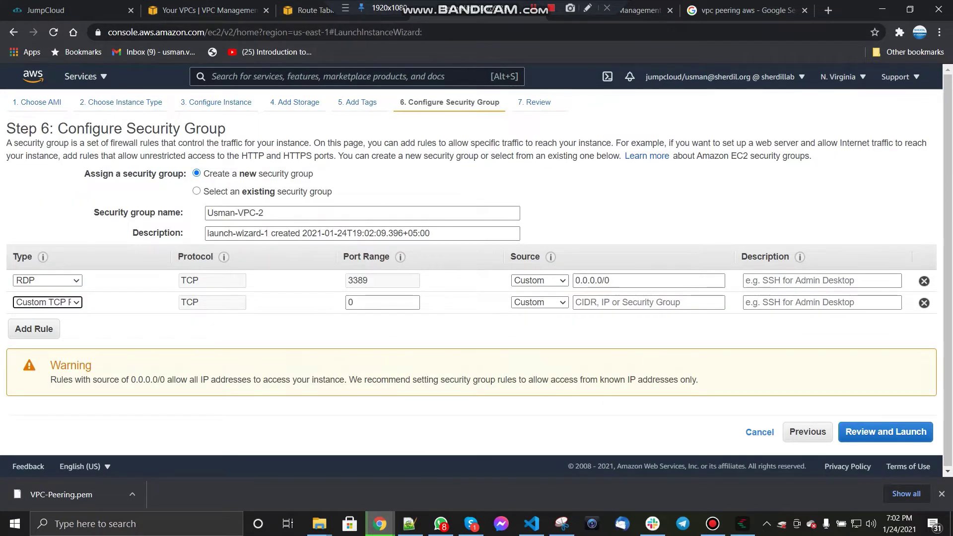
pyautogui.click(48, 301)
pyautogui.click(33, 176)
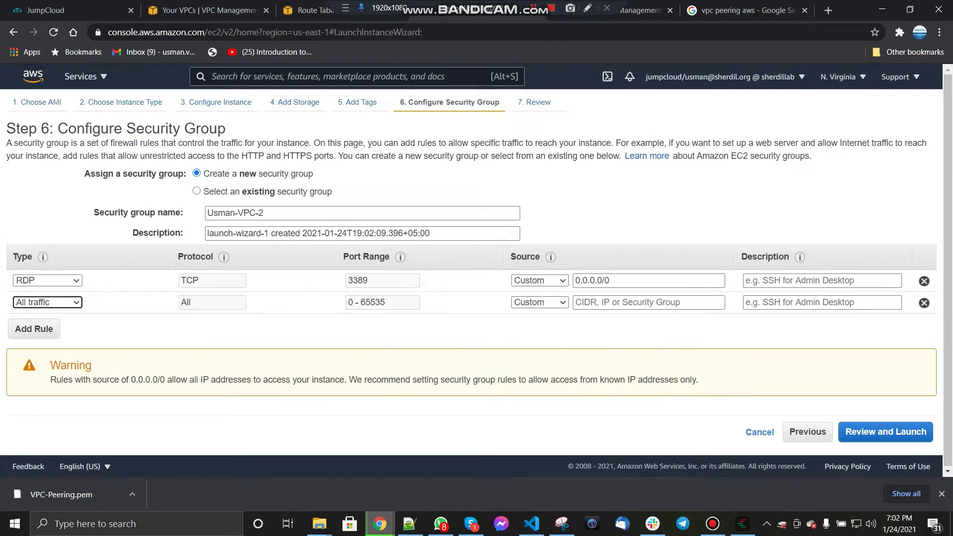
pyautogui.click(539, 302)
pyautogui.click(645, 302)
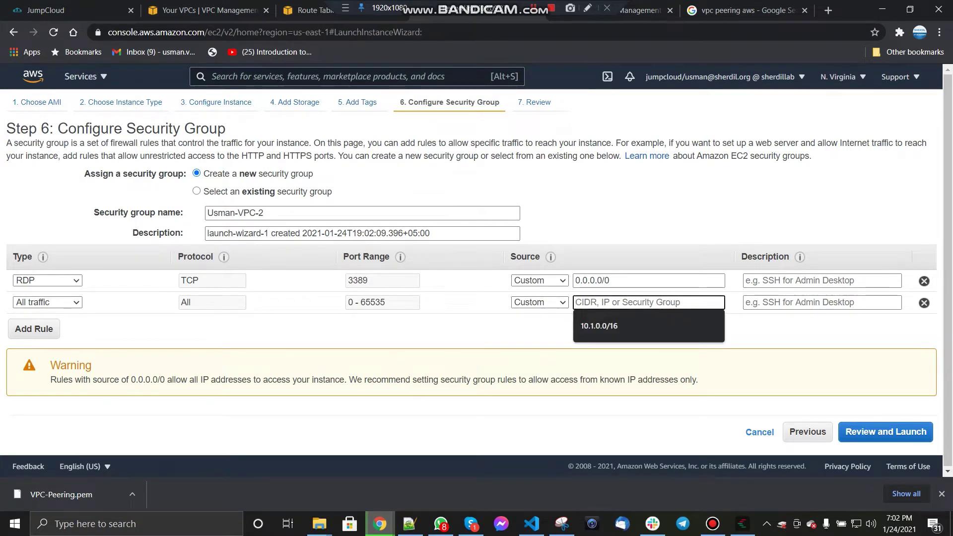
pyautogui.write('10.0.0.0')
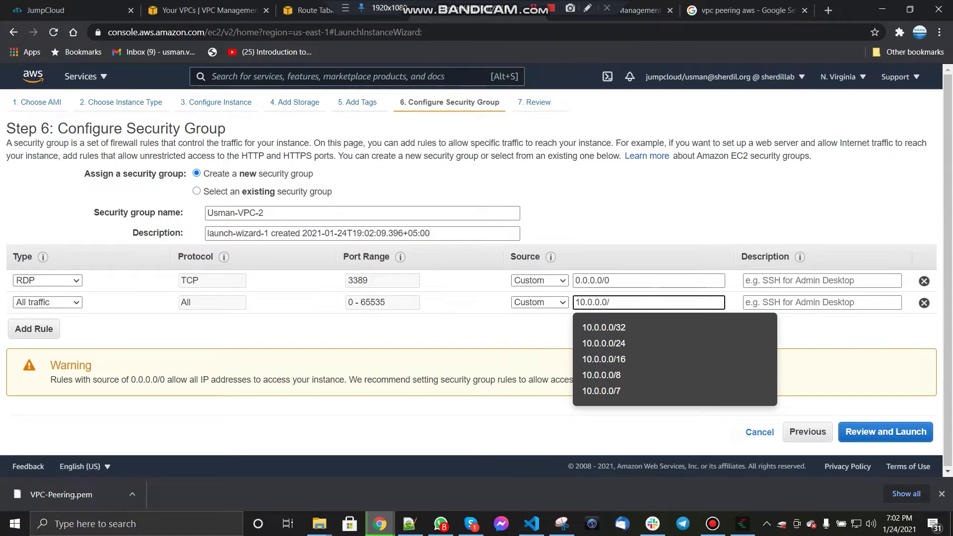
pyautogui.write('/16')
pyautogui.click(886, 432)
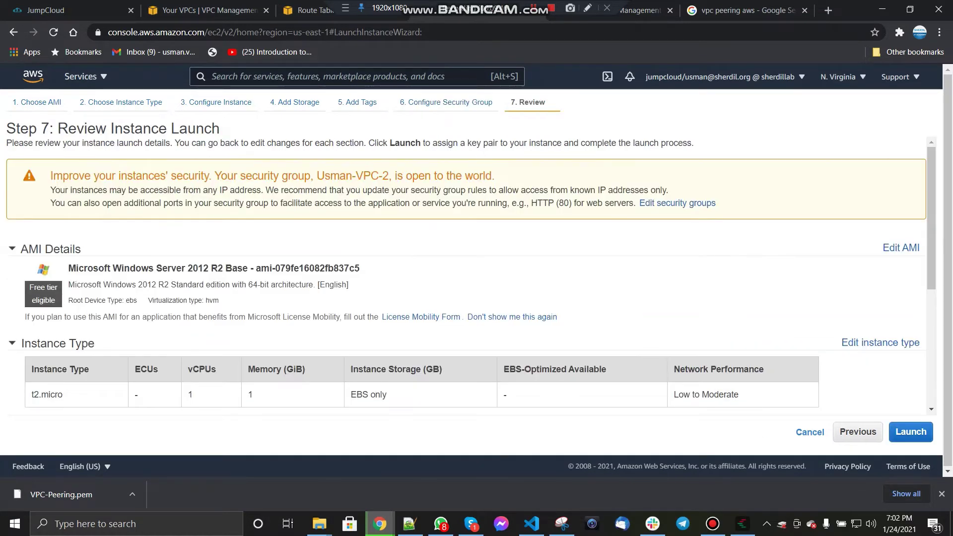
# Step: Launch the second instance using the existing VPC-Peering key pair
pyautogui.click(910, 431)
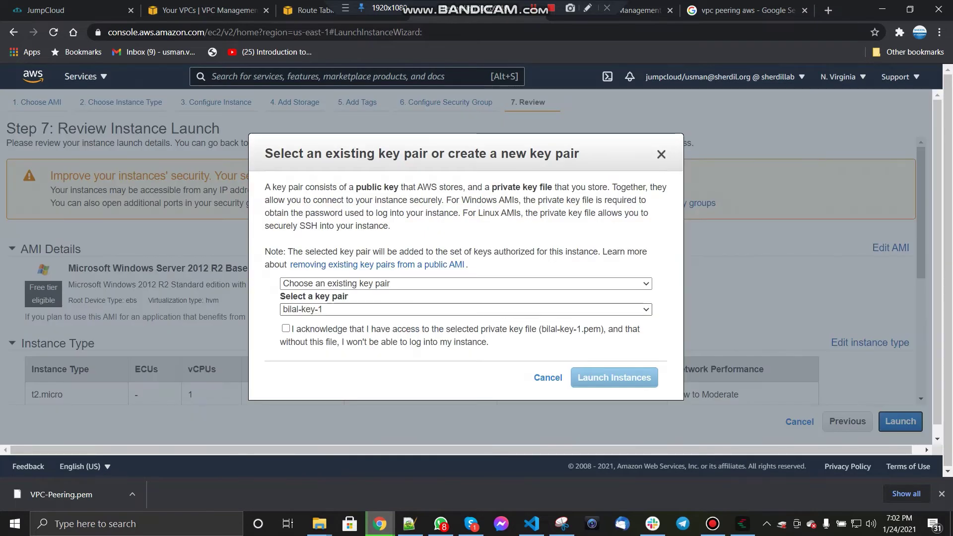
pyautogui.click(465, 309)
pyautogui.click(309, 343)
pyautogui.click(287, 328)
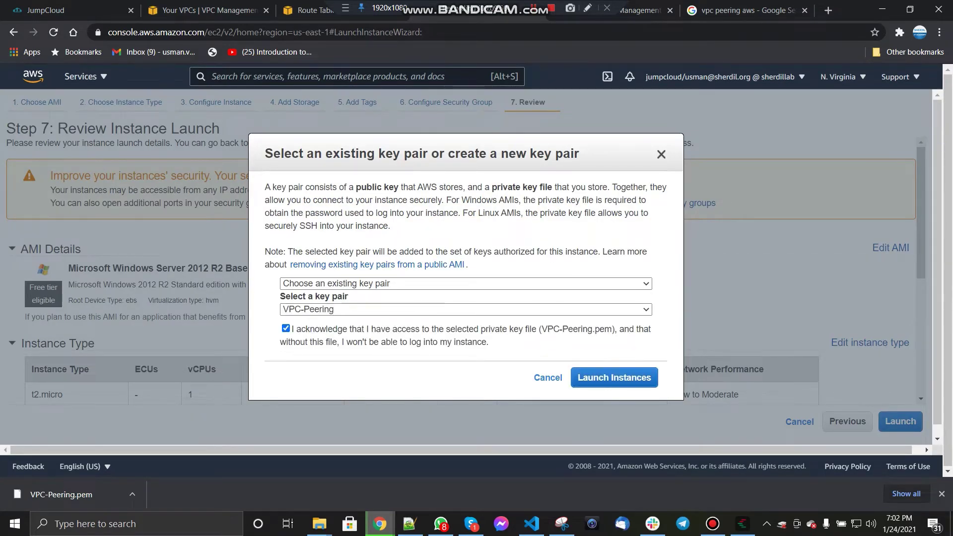
pyautogui.click(614, 377)
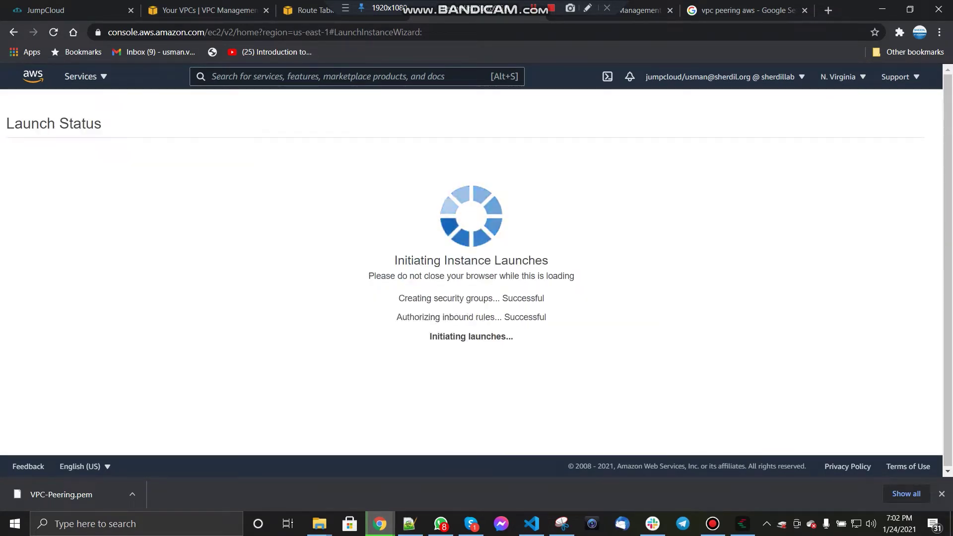
pyautogui.click(734, 10)
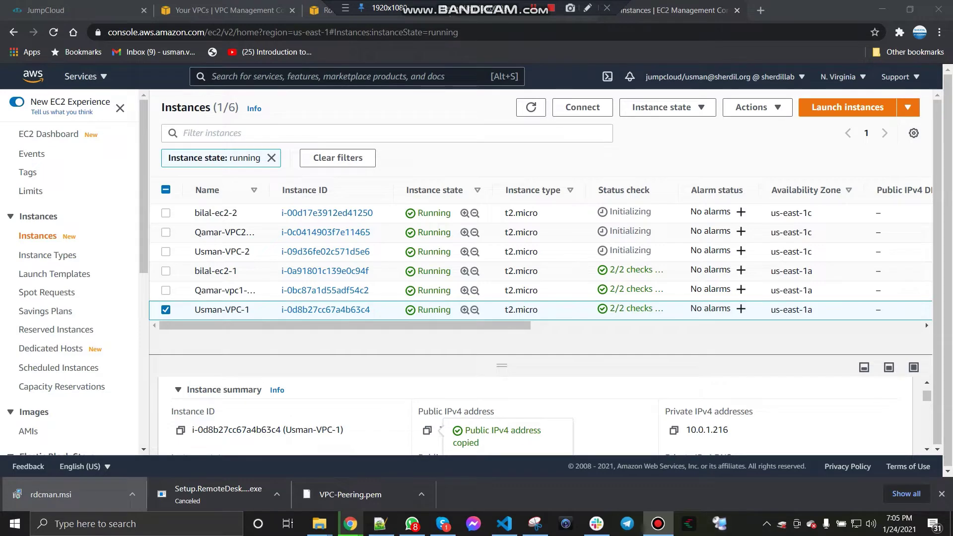
# Step: Open Usman-VPC-1's RDP connection details and load the VPC-Peering.pem key file
pyautogui.click(668, 107)
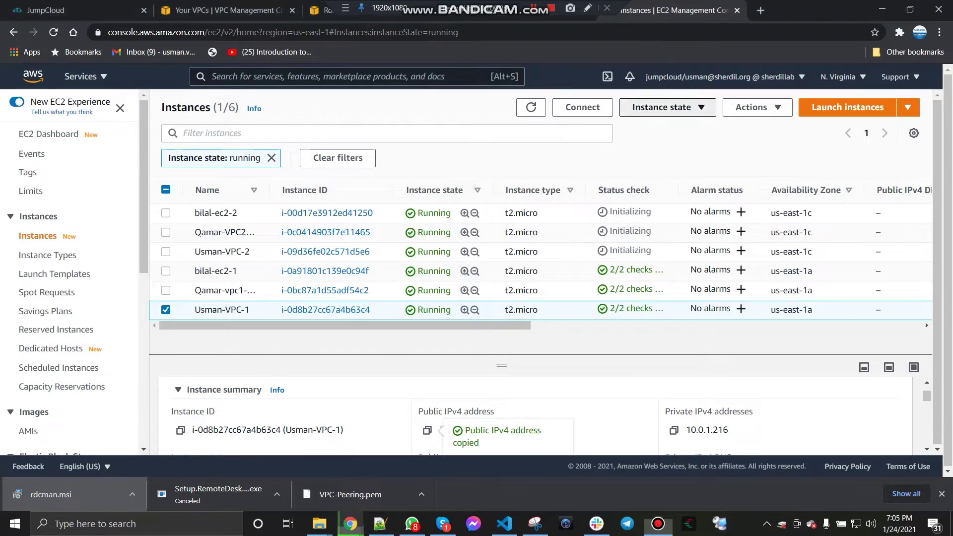
pyautogui.click(751, 108)
pyautogui.click(735, 126)
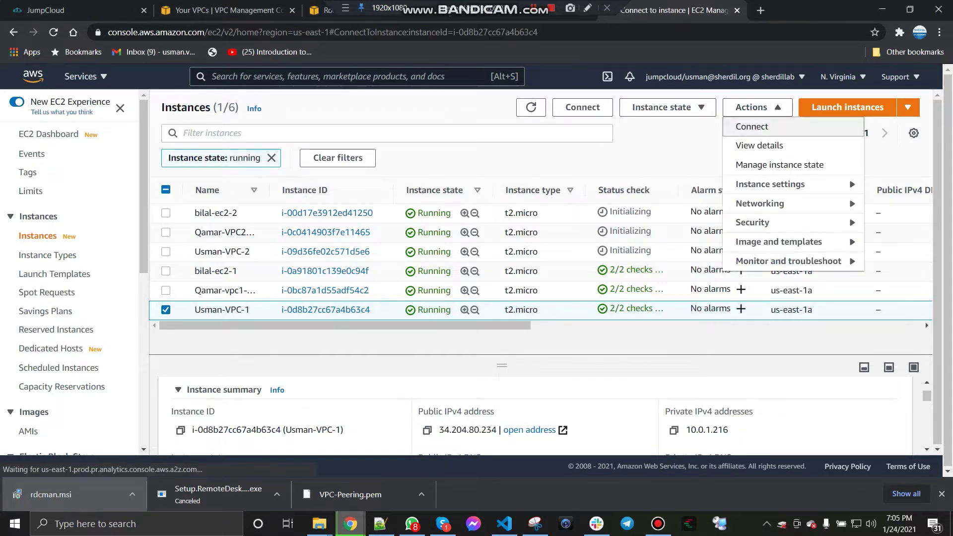
pyautogui.click(191, 203)
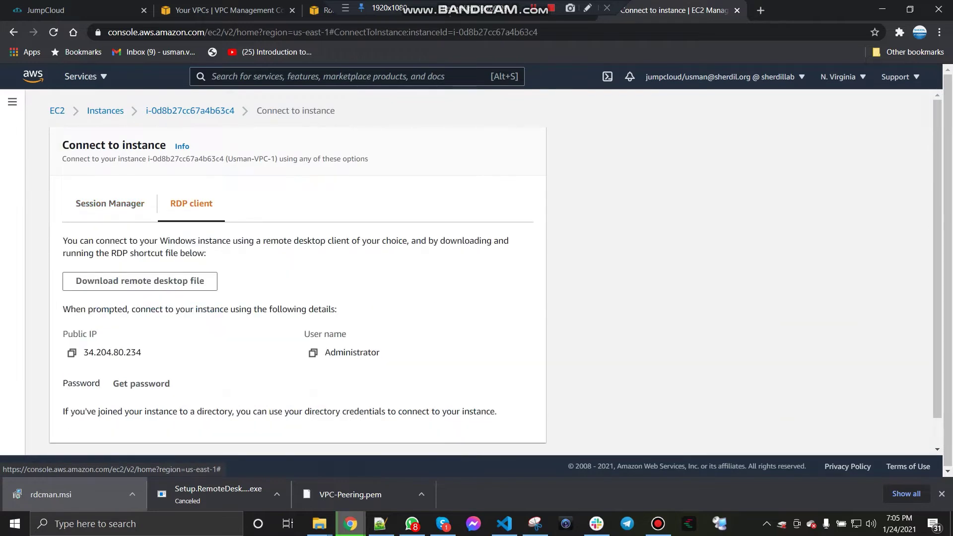
pyautogui.click(142, 384)
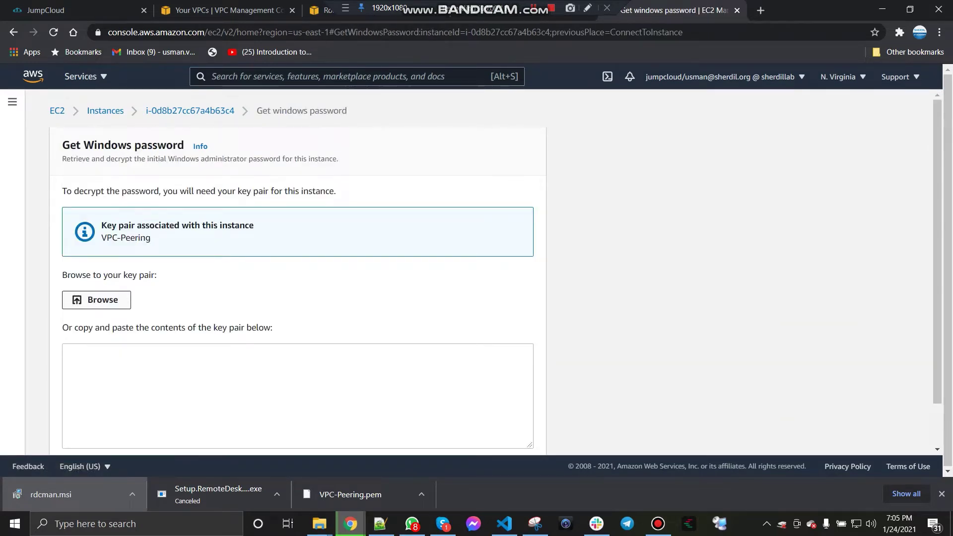
pyautogui.click(96, 300)
pyautogui.click(55, 111)
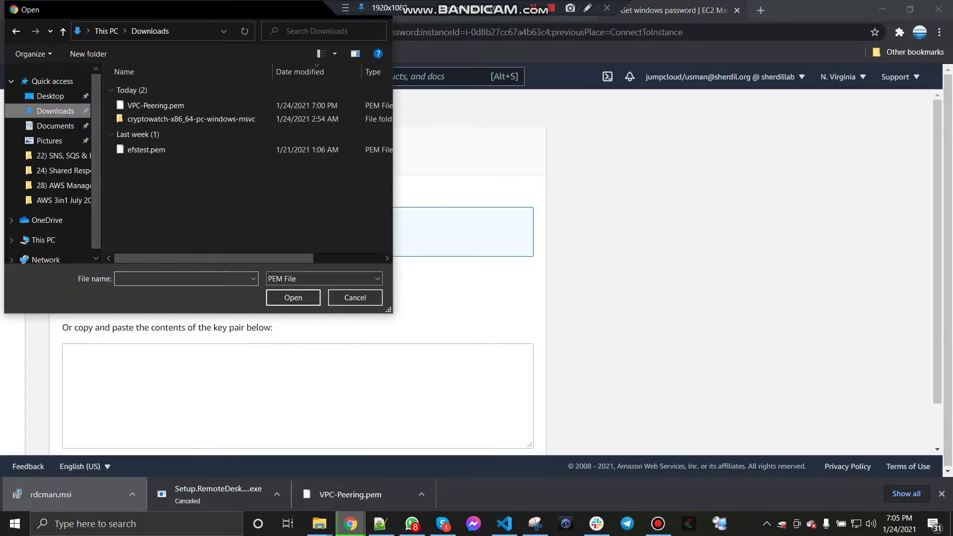
pyautogui.doubleClick(154, 105)
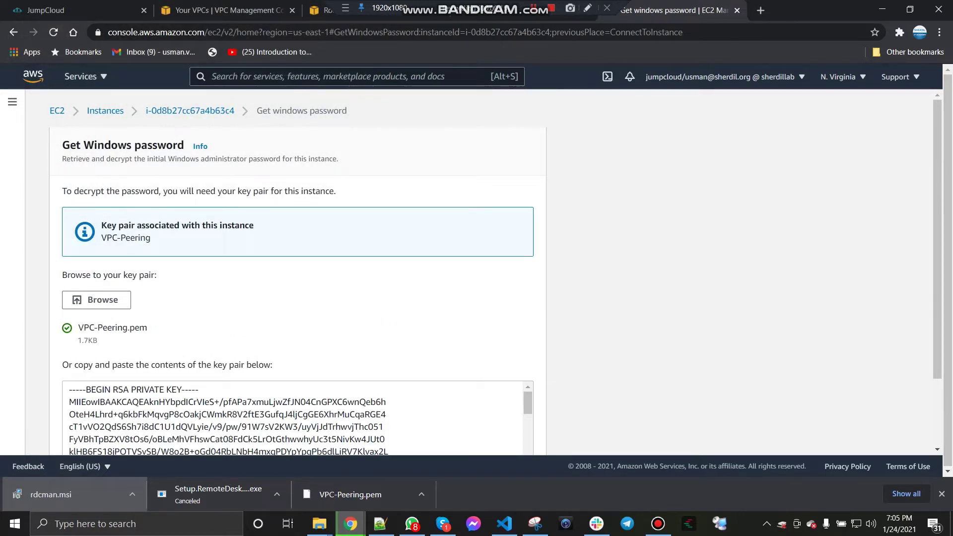
# Step: Decrypt the Administrator password and copy it along with the public IP
pyautogui.scroll(-2, 297, 273)
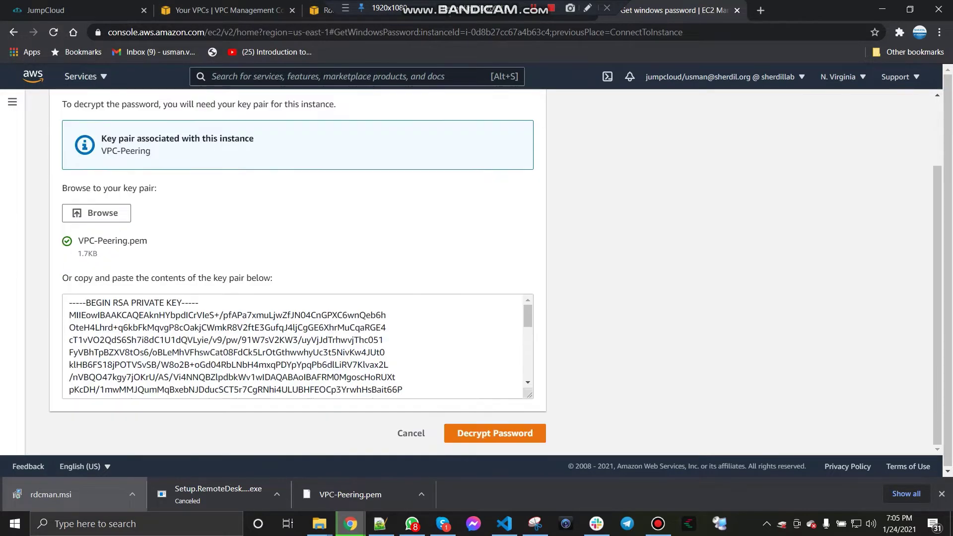
pyautogui.click(495, 433)
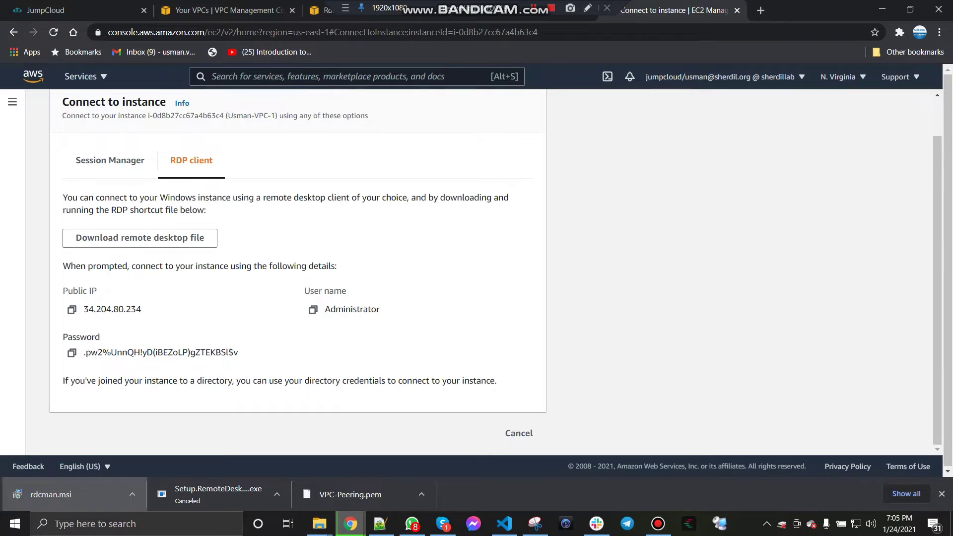
pyautogui.click(71, 353)
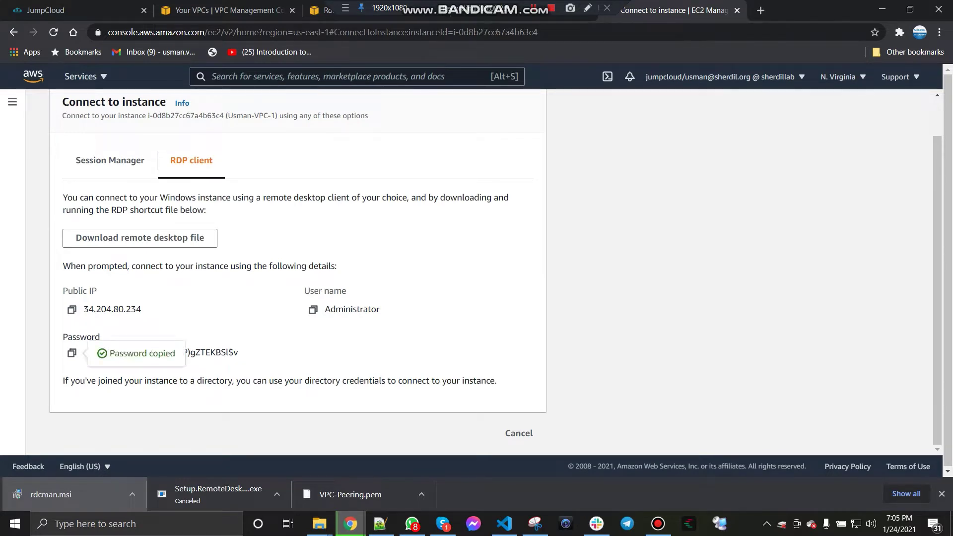
pyautogui.click(71, 310)
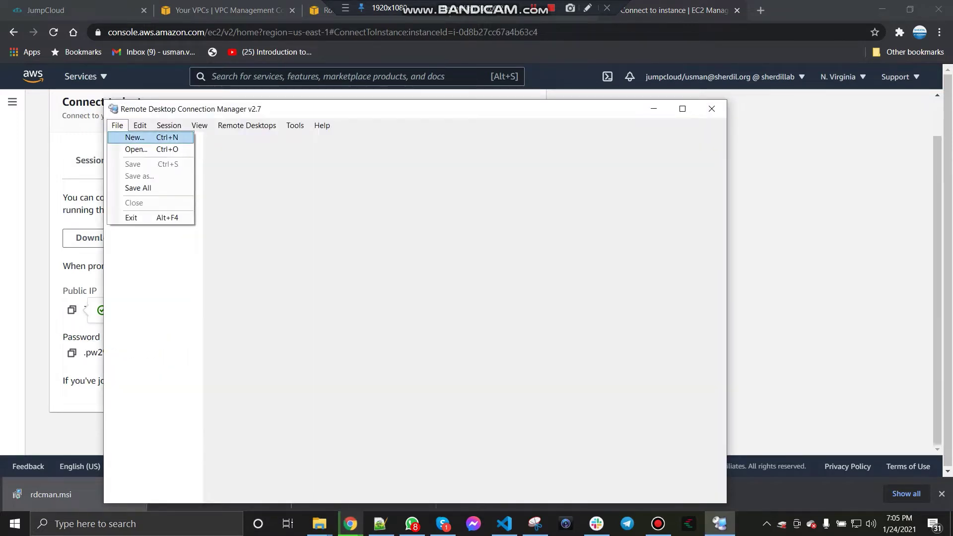
# Step: Save a new RDCMan file named Server-list on New Volume (D:)
pyautogui.click(135, 138)
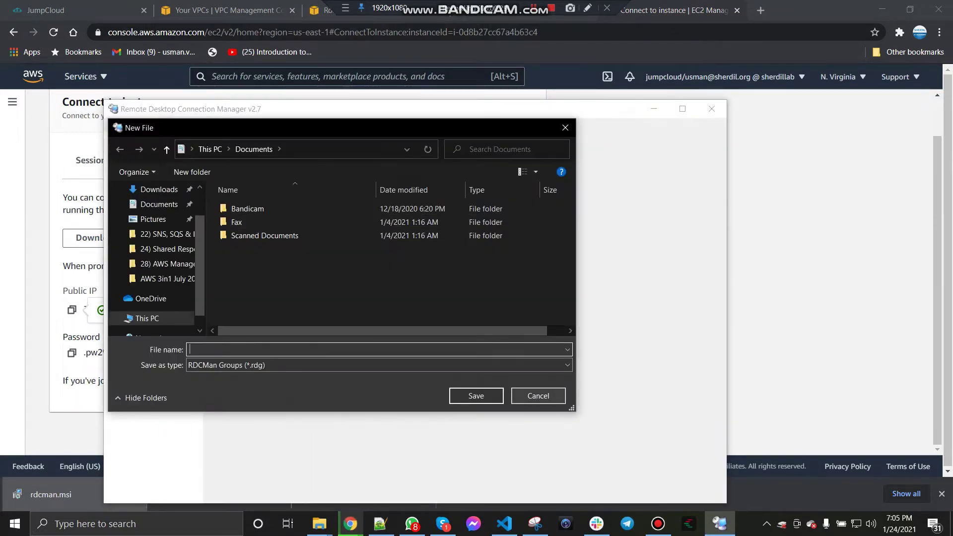
pyautogui.write('Serve')
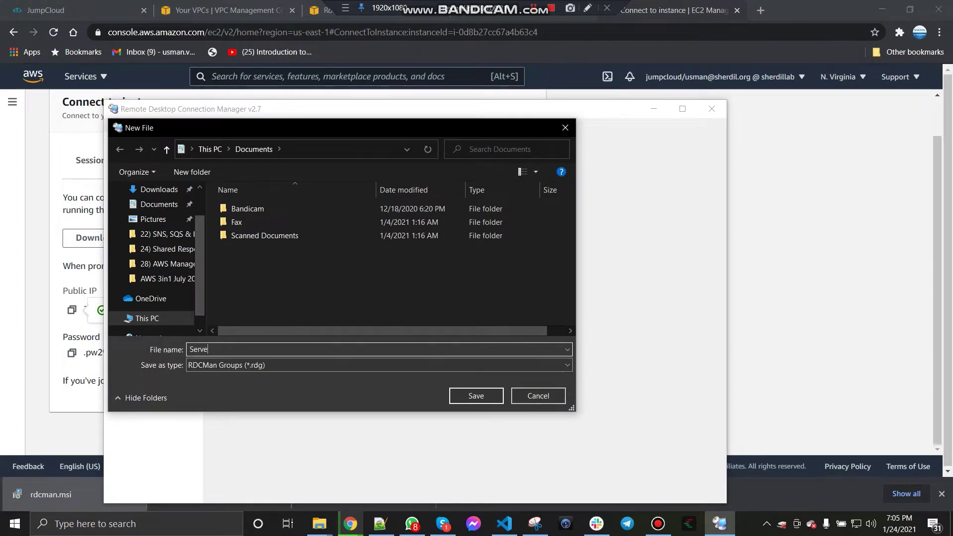
pyautogui.write('r-list')
pyautogui.scroll(-1, 149, 263)
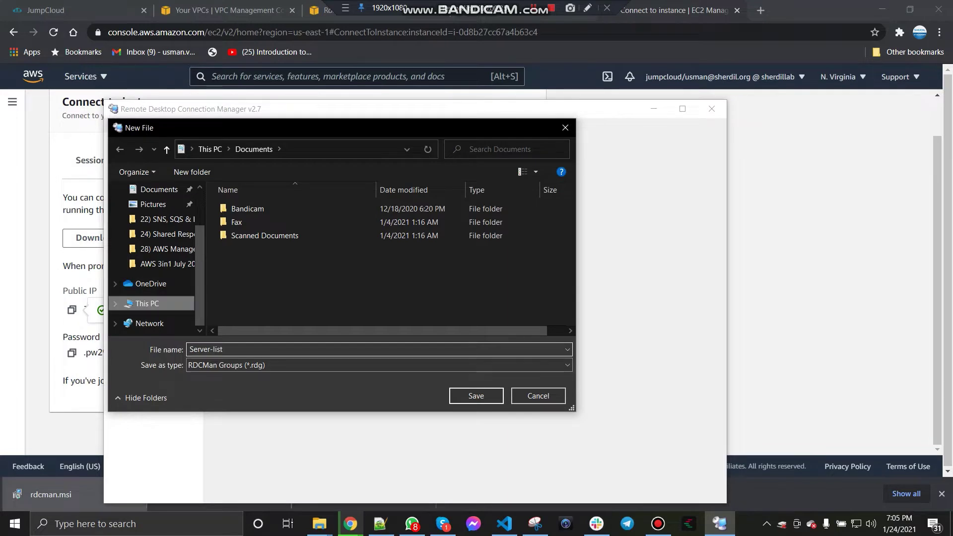
pyautogui.click(148, 303)
pyautogui.scroll(-3, 392, 258)
pyautogui.doubleClick(437, 265)
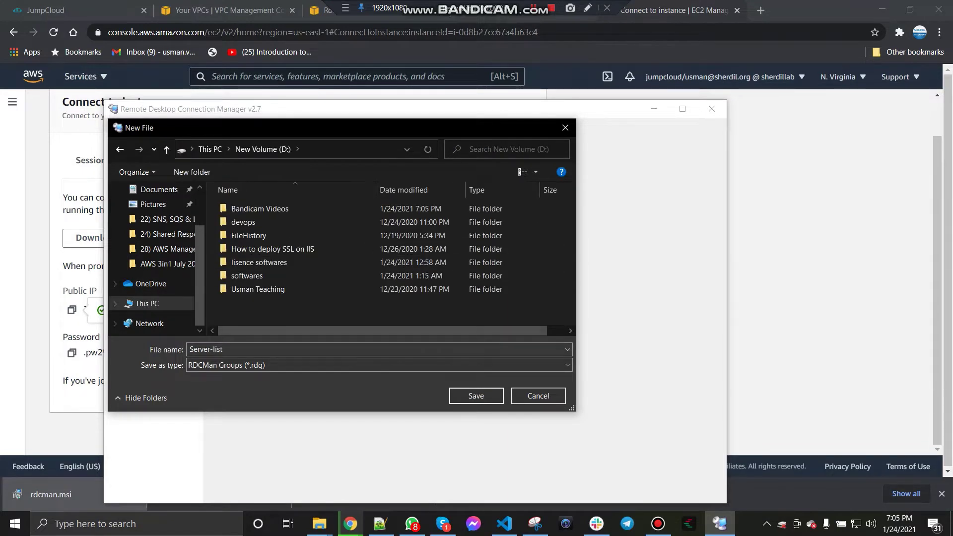
pyautogui.press('Return')
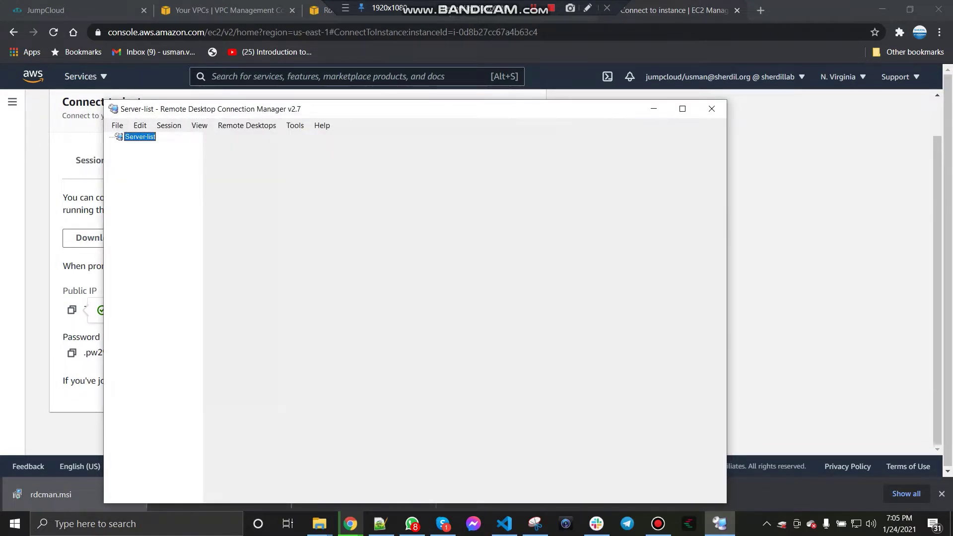
# Step: Create a VPC-Peering group under the Server-list in Remote Desktop Connection Manager
pyautogui.rightClick(136, 139)
pyautogui.click(173, 215)
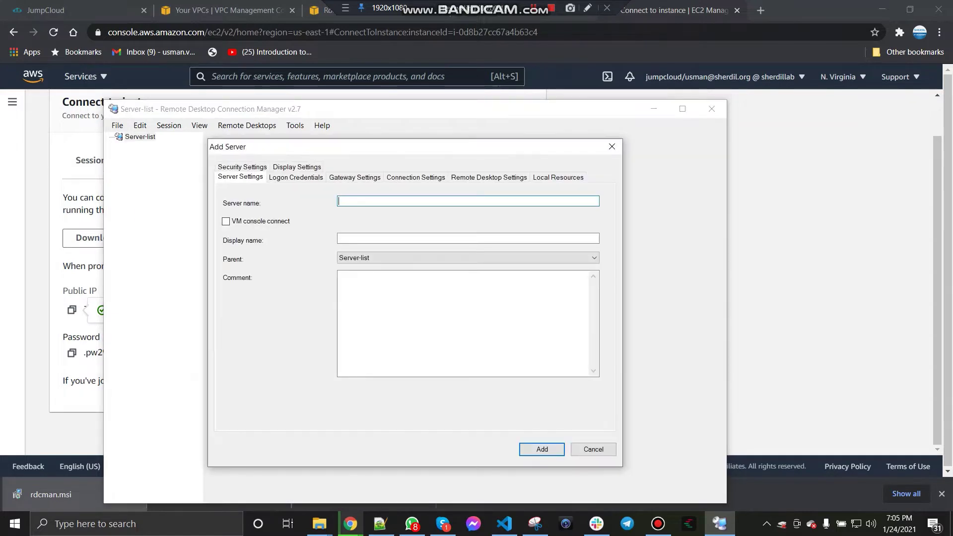
pyautogui.click(593, 449)
pyautogui.rightClick(141, 137)
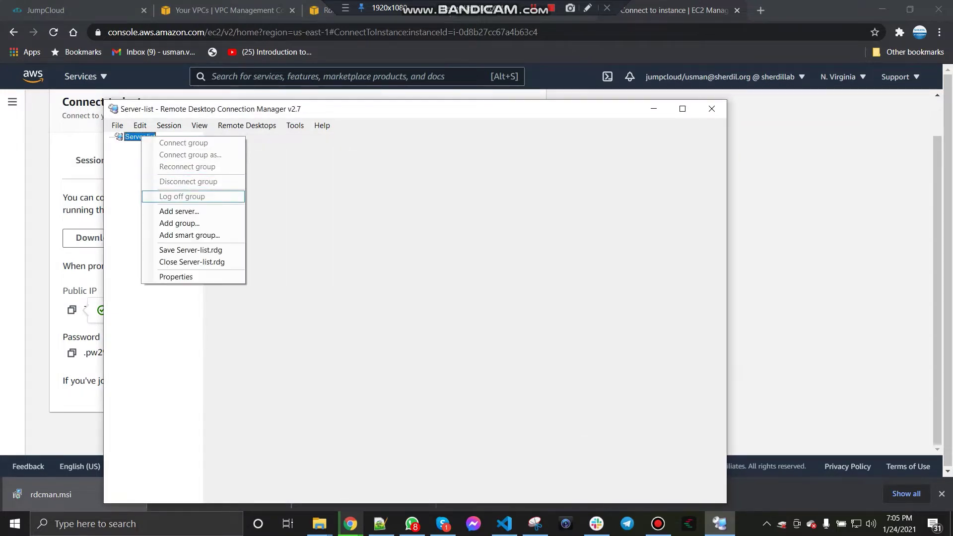
pyautogui.click(180, 223)
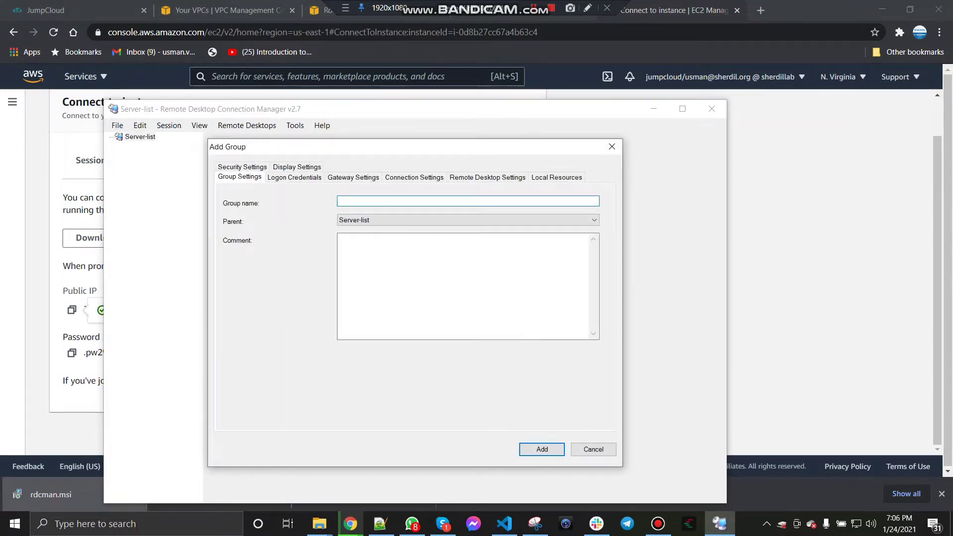
pyautogui.write('VPC-Peering')
pyautogui.press('Return')
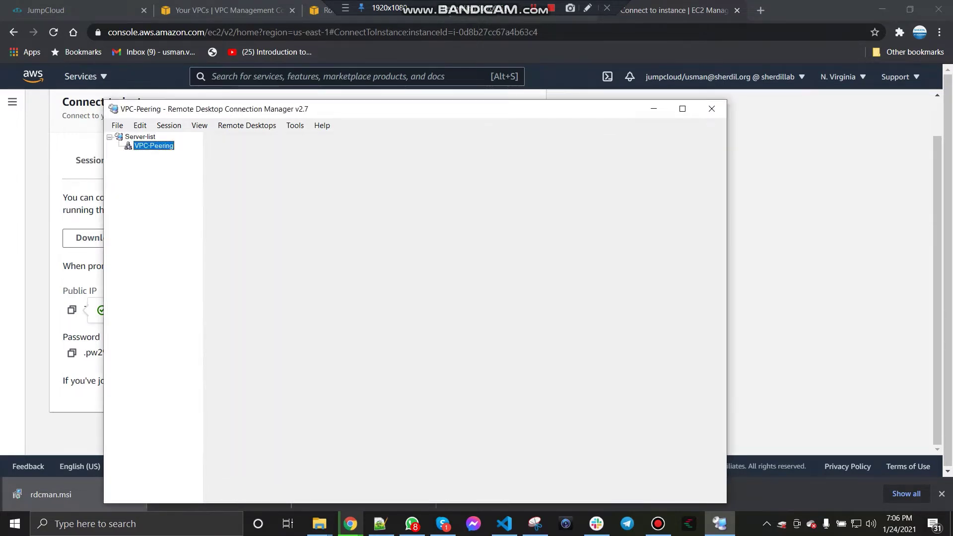
# Step: Add a server at 34.204.80.234 to the VPC-Peering group with a VPC-Peering display name
pyautogui.rightClick(158, 145)
pyautogui.click(183, 222)
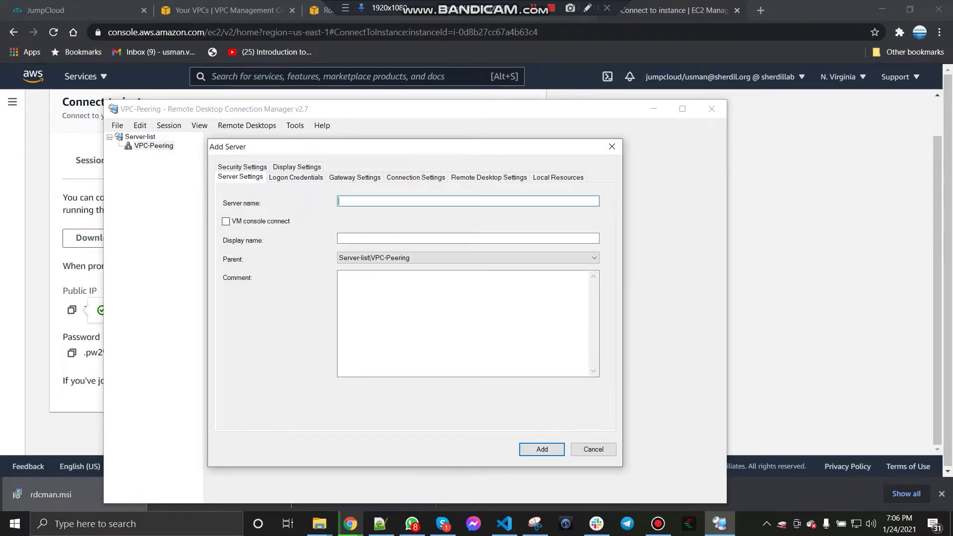
pyautogui.hotkey('ctrl', 'v')
pyautogui.press('Tab')
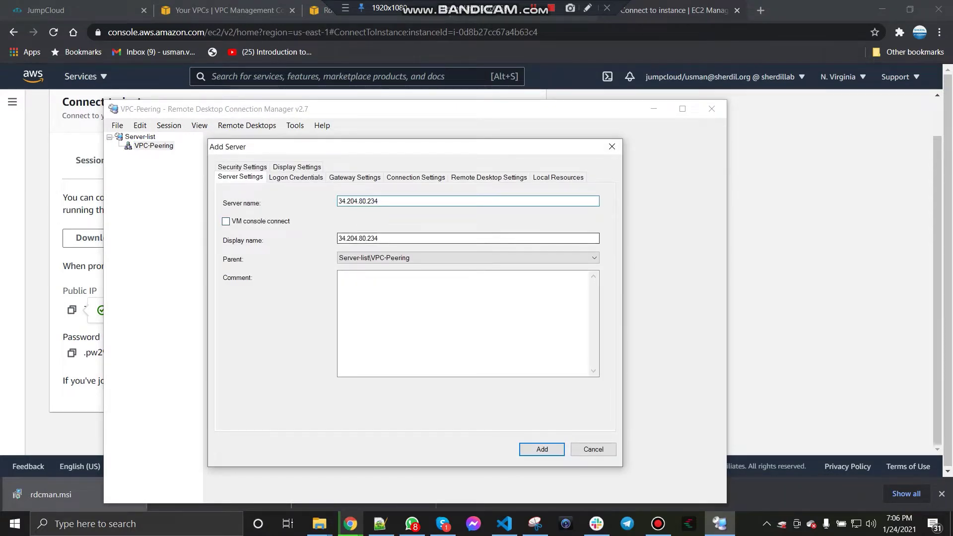
pyautogui.write('Usman')
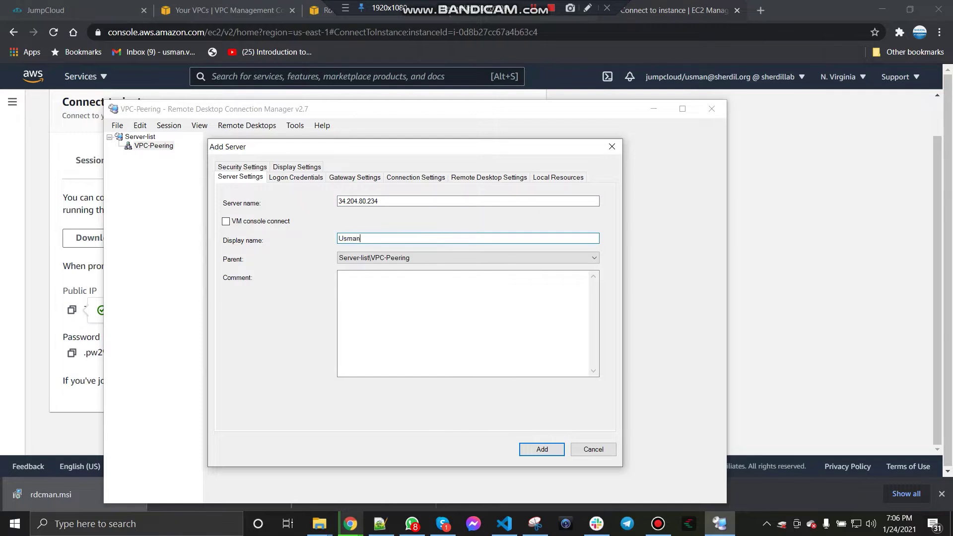
pyautogui.write('-VPC-Peering-1')
# Step: Give the server its own logon credentials: user administrator and the decrypted password, then add it
pyautogui.click(296, 177)
pyautogui.click(341, 203)
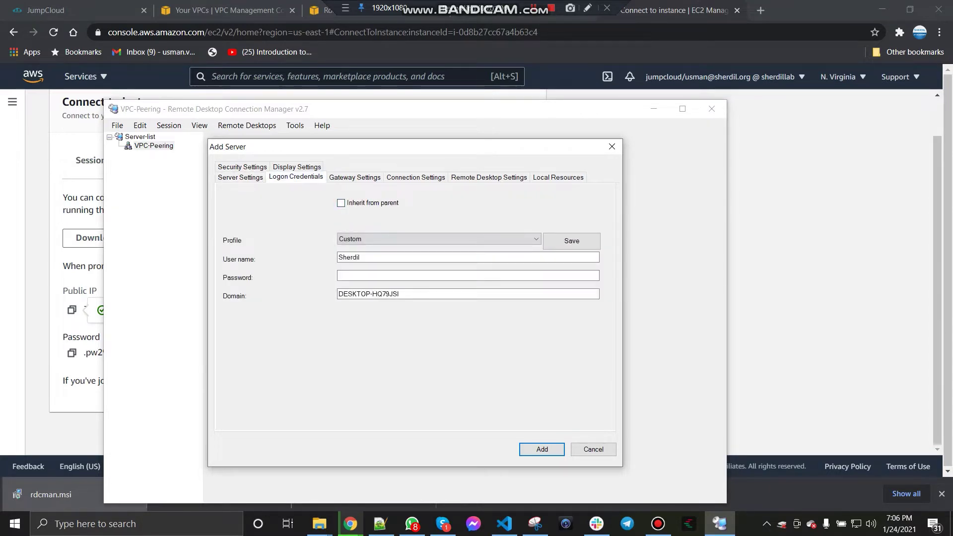
pyautogui.doubleClick(350, 257)
pyautogui.write('administrator')
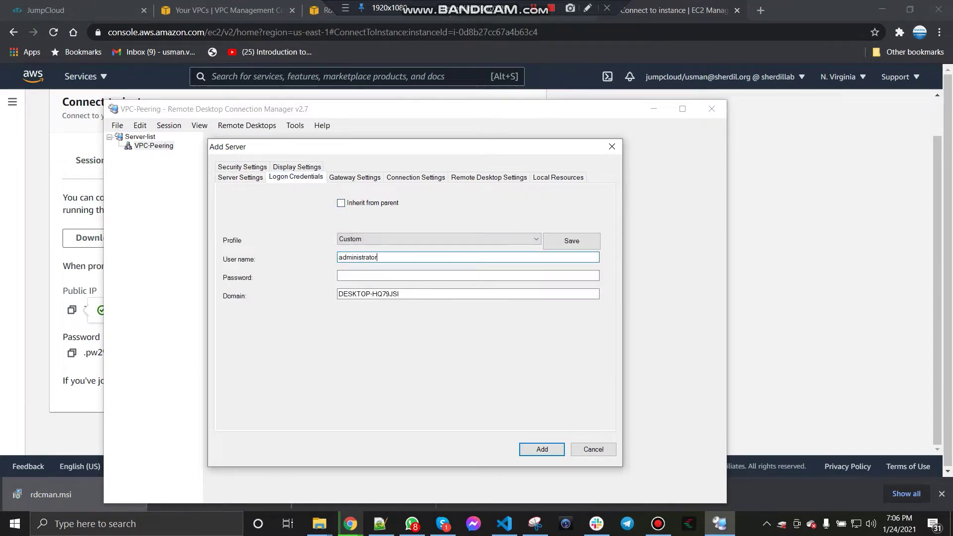
pyautogui.press('Tab')
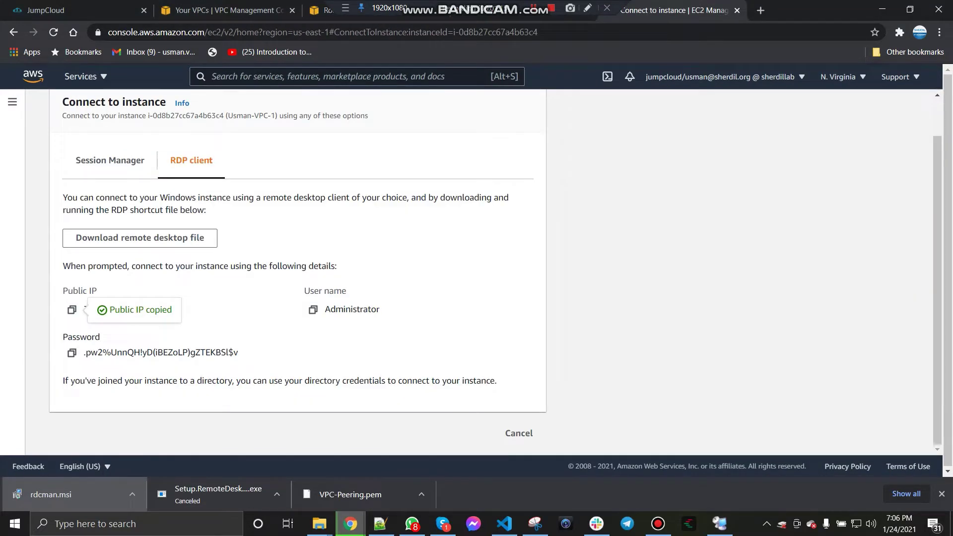
pyautogui.click(71, 352)
pyautogui.click(719, 523)
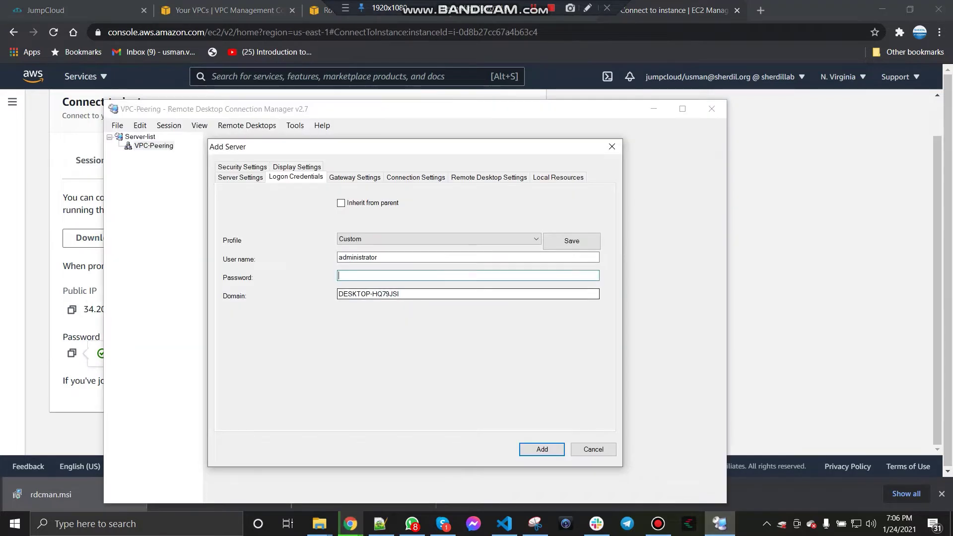
pyautogui.hotkey('ctrl', 'v')
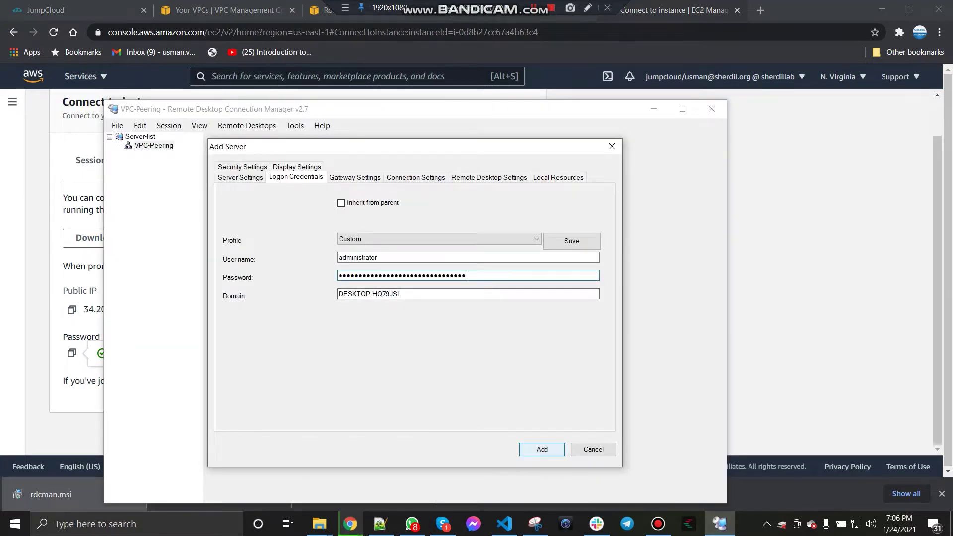
pyautogui.click(542, 450)
# Step: Connect to the new server, accepting the certificate warning, and maximize the manager window
pyautogui.doubleClick(171, 155)
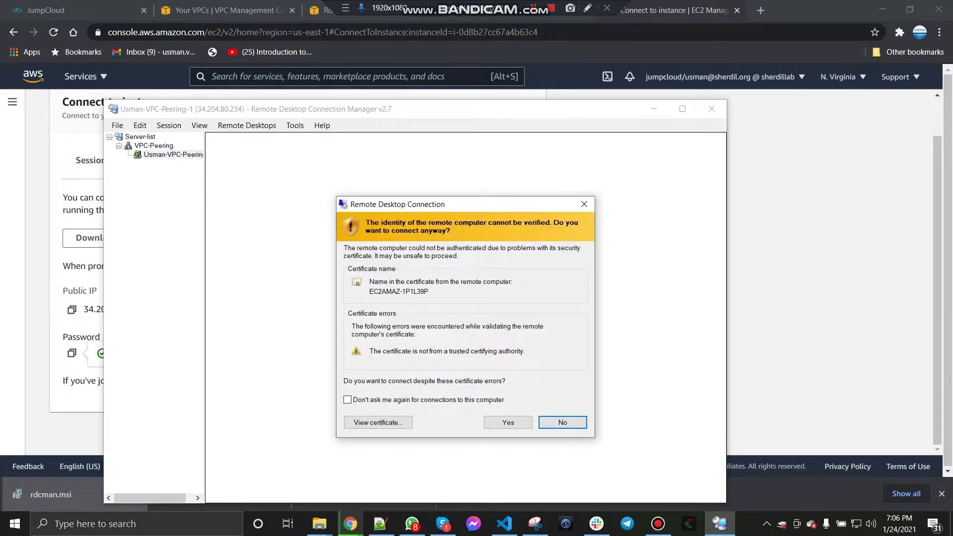
pyautogui.click(508, 422)
pyautogui.click(683, 109)
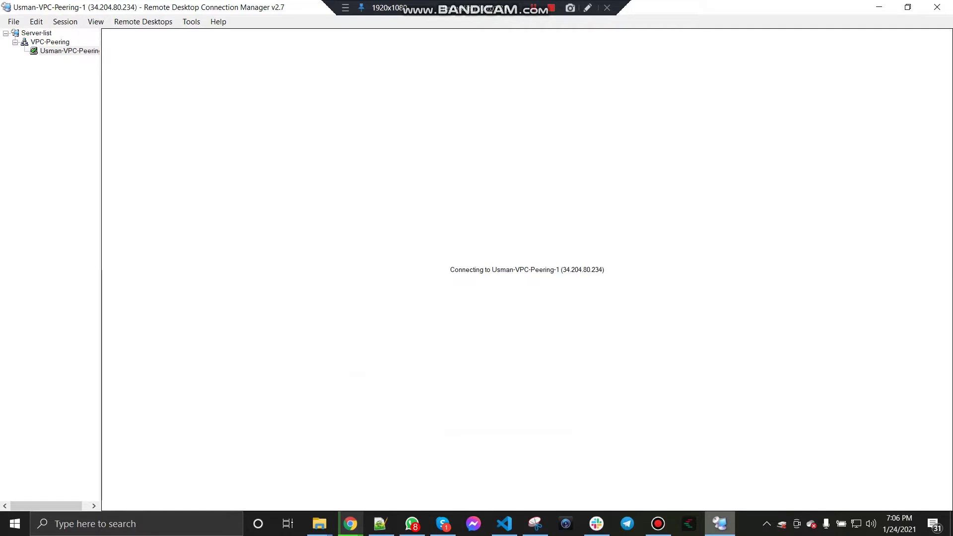
pyautogui.moveTo(720, 524)
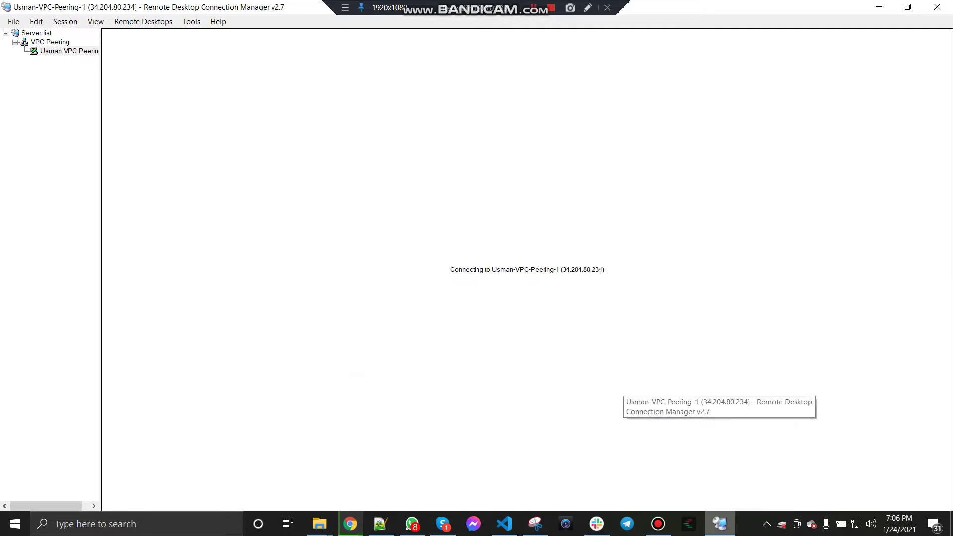
pyautogui.hotkey('alt', 'Tab')
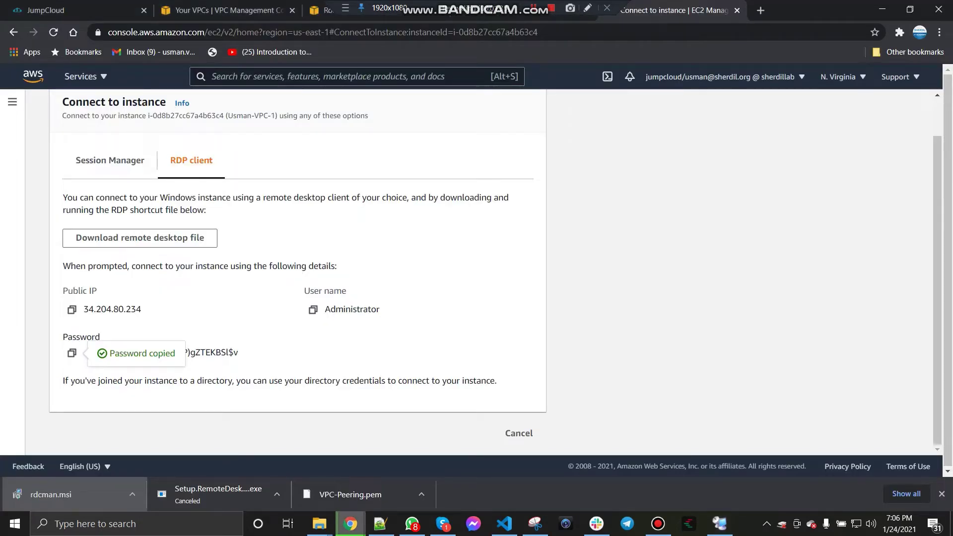
# Step: Select the second VPC's instance in the EC2 list and copy its public IPv4 address
pyautogui.click(518, 433)
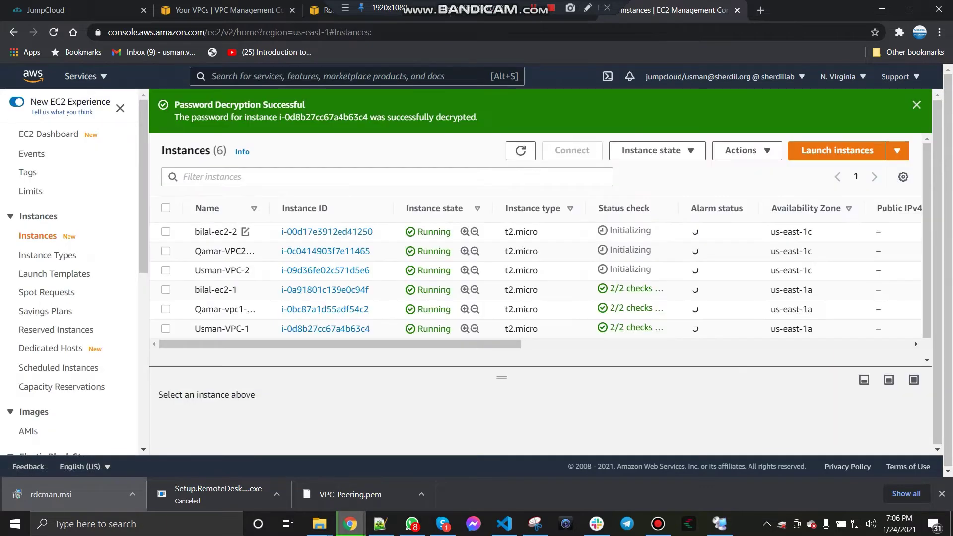
pyautogui.click(166, 271)
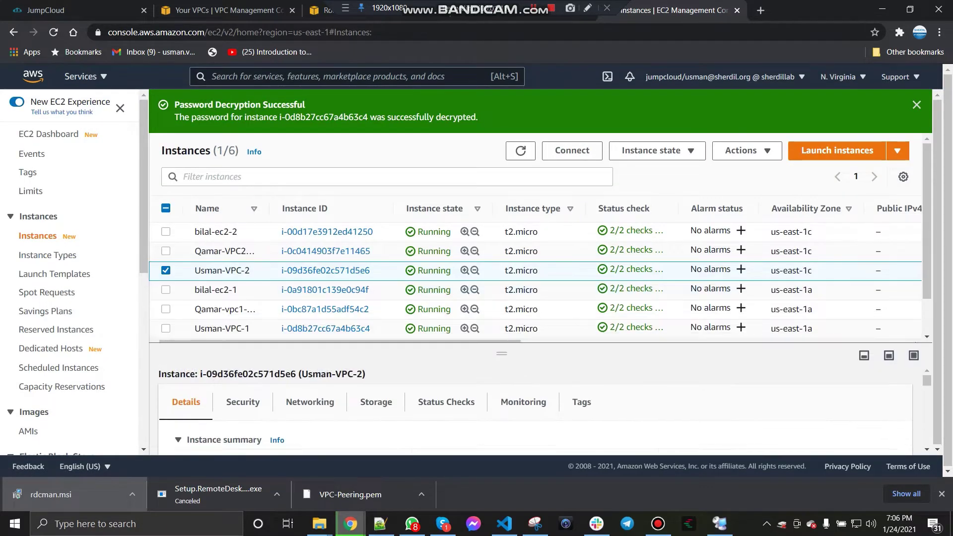
pyautogui.click(427, 421)
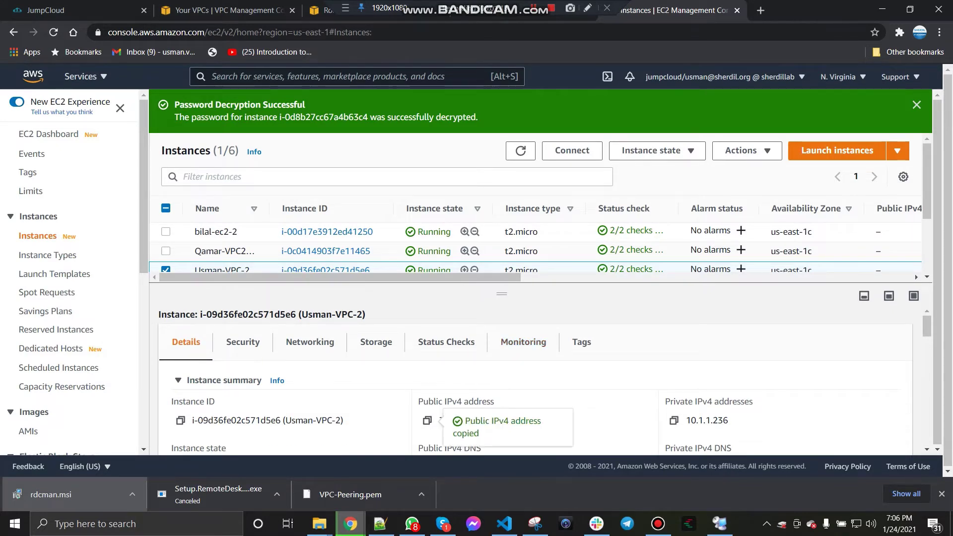
pyautogui.click(719, 523)
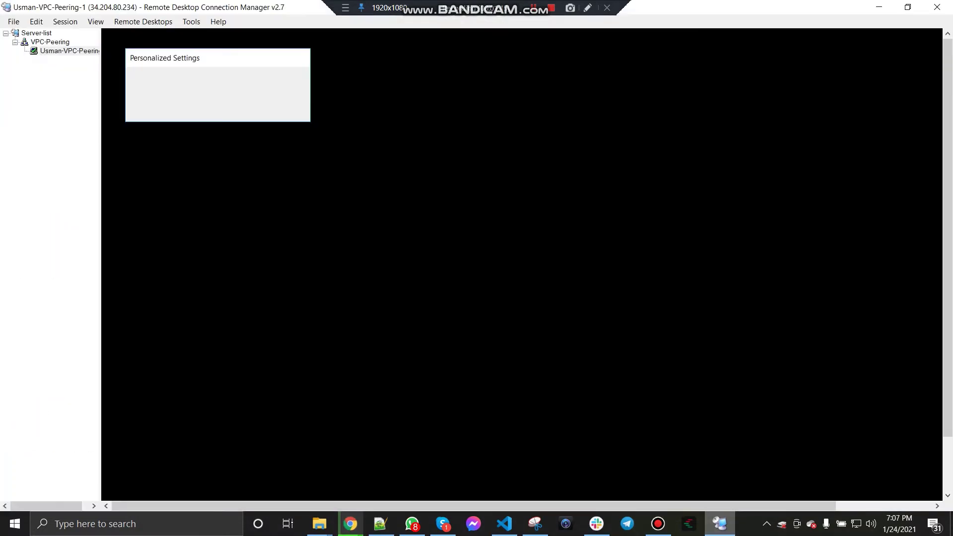
# Step: Add a second server to VPC-Peering at 3.83.23.129 with a VPC-peering display name
pyautogui.rightClick(47, 43)
pyautogui.click(74, 117)
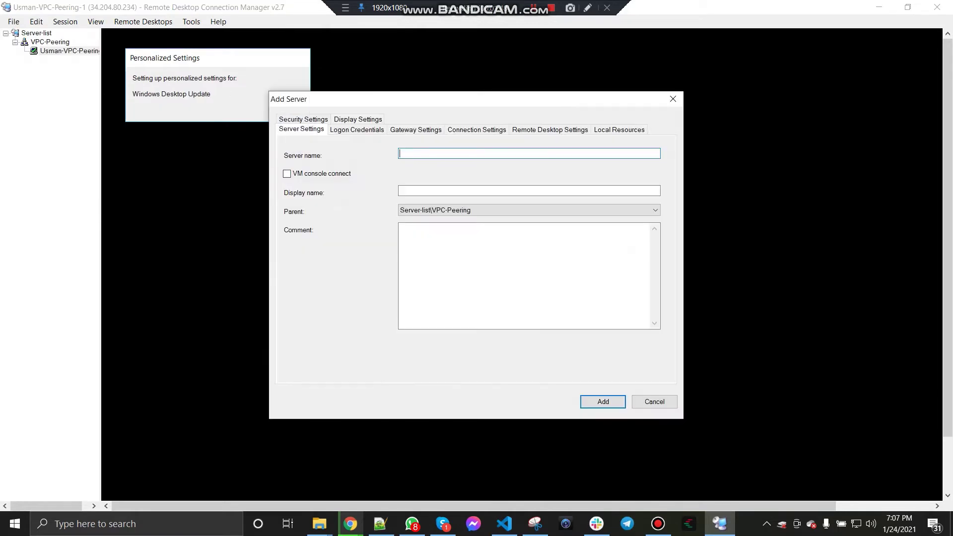
pyautogui.hotkey('ctrl', 'v')
pyautogui.press('Tab')
pyautogui.press('Tab')
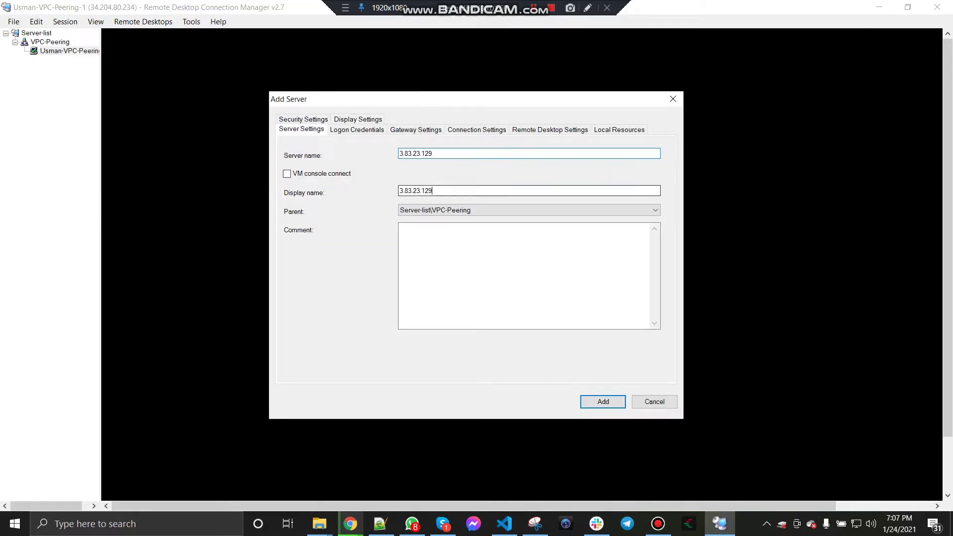
pyautogui.write('Usman-VPC')
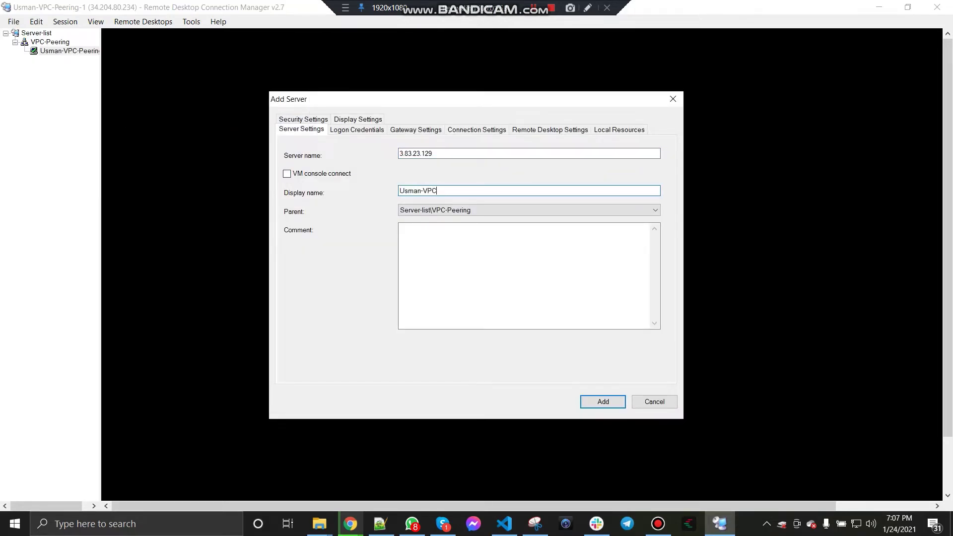
pyautogui.write('-peering-2')
# Step: Stop inheriting credentials and set the new server's user name to administrator
pyautogui.click(356, 129)
pyautogui.click(402, 155)
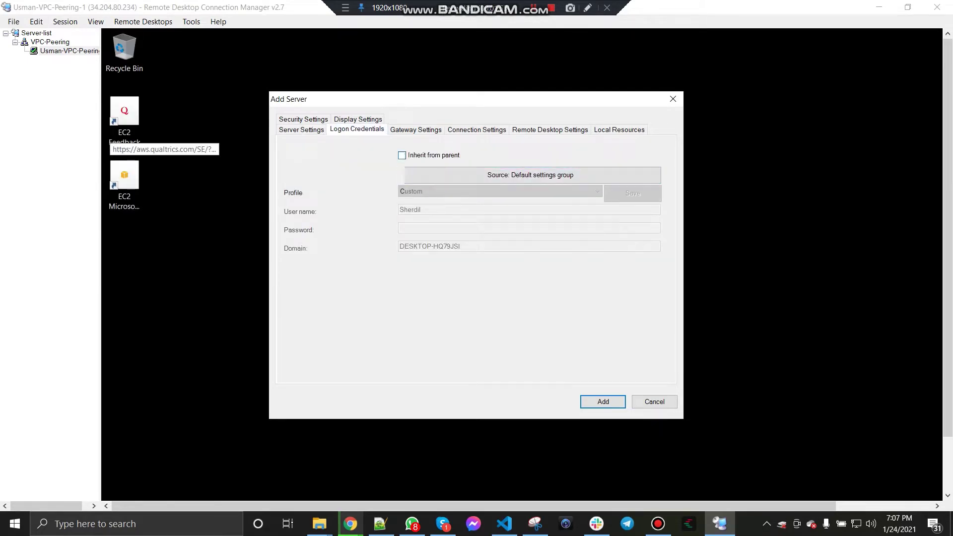
pyautogui.click(433, 210)
pyautogui.hotkey('ctrl', 'a')
pyautogui.write('adminis')
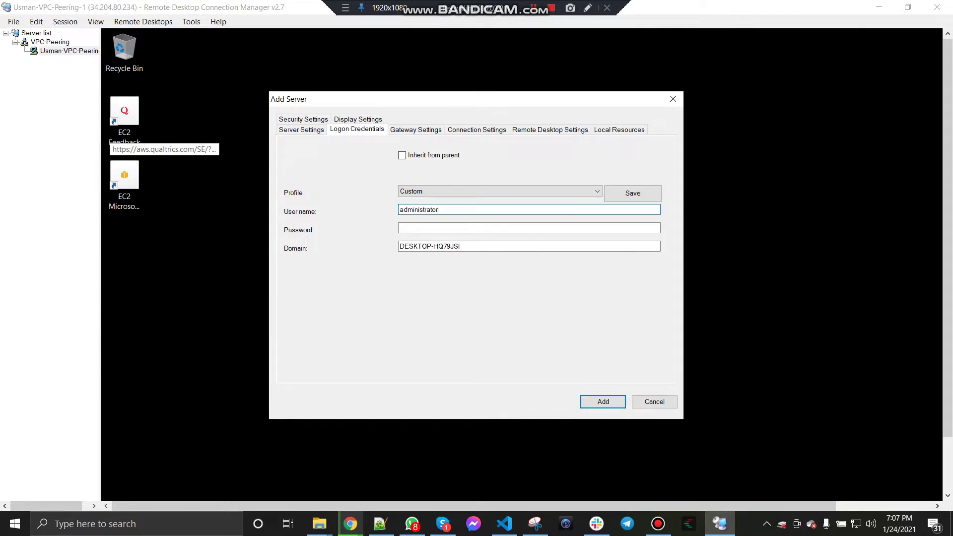
pyautogui.click(720, 524)
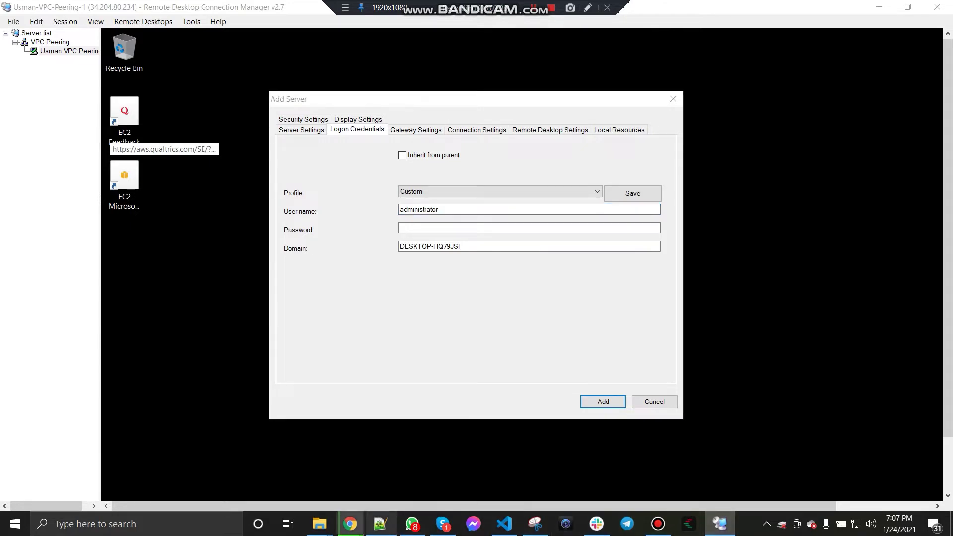
pyautogui.moveTo(351, 524)
pyautogui.click(527, 477)
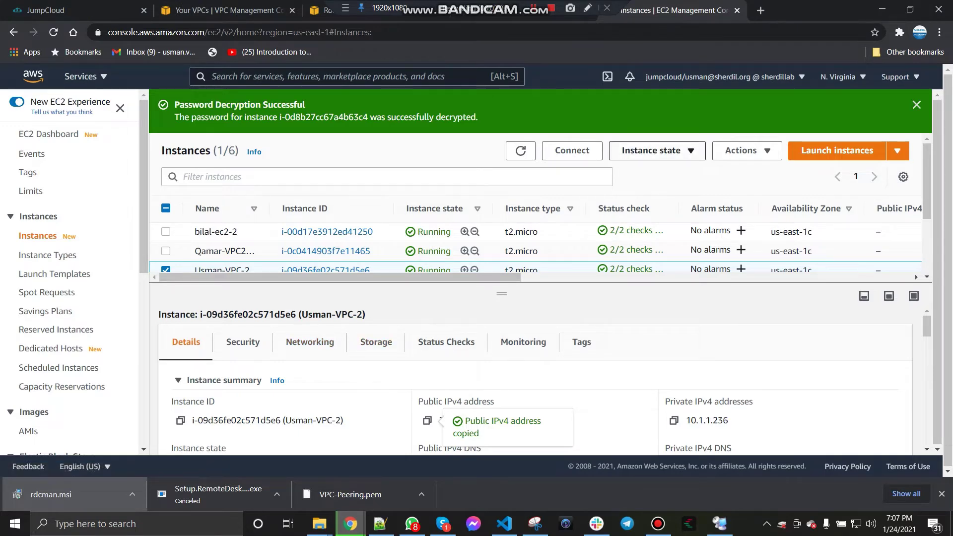
# Step: Decrypt the second instance's Windows administrator password with VPC-Peering.pem on the RDP client page and copy it
pyautogui.click(747, 151)
pyautogui.click(742, 169)
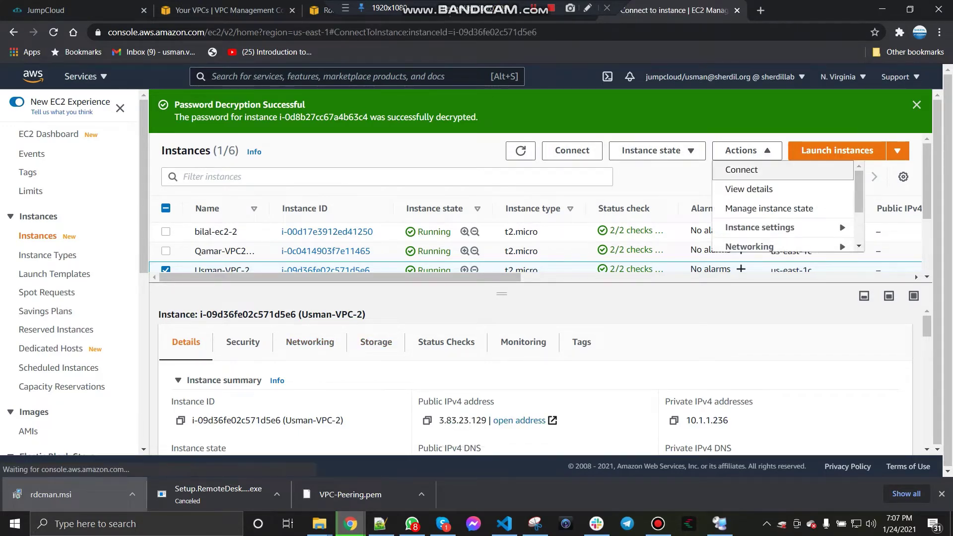
pyautogui.click(191, 203)
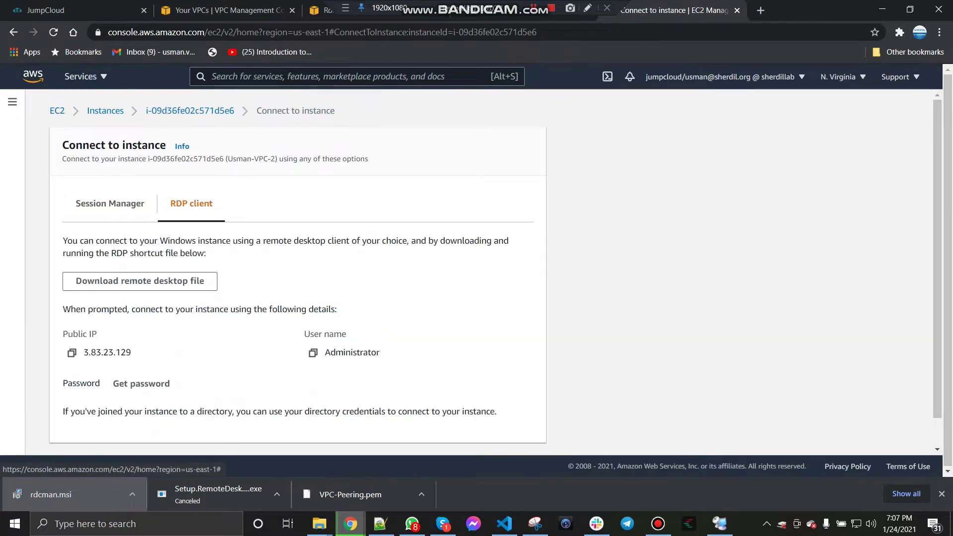
pyautogui.click(141, 384)
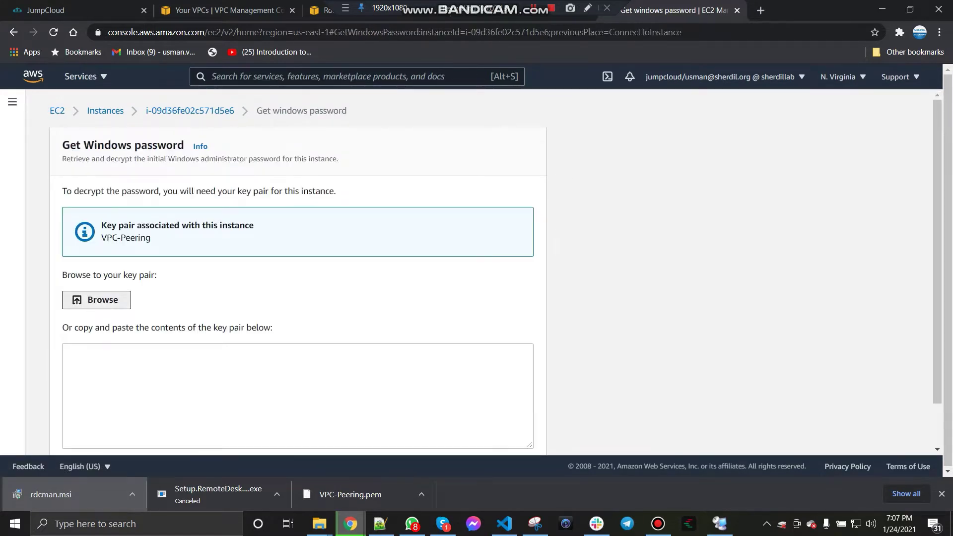
pyautogui.click(97, 299)
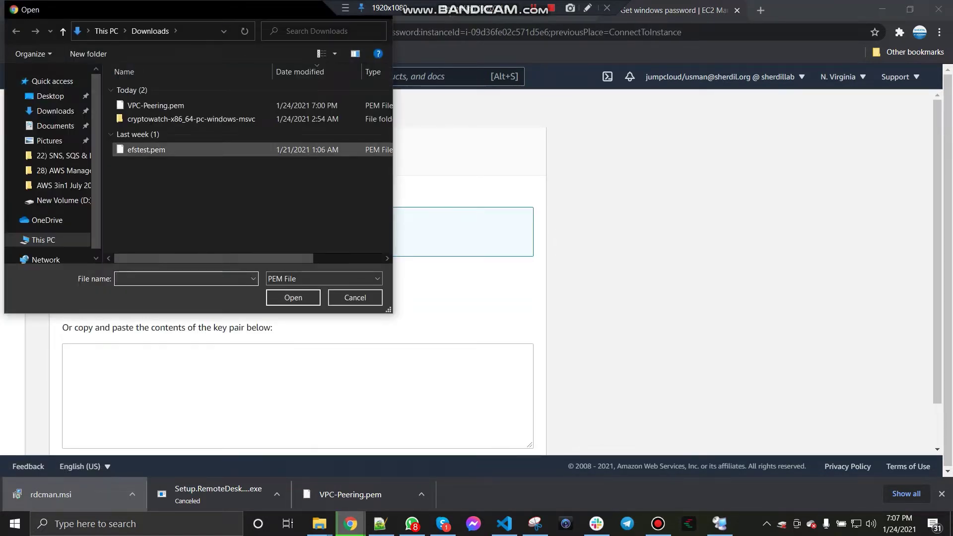
pyautogui.doubleClick(154, 105)
pyautogui.scroll(-2, 298, 273)
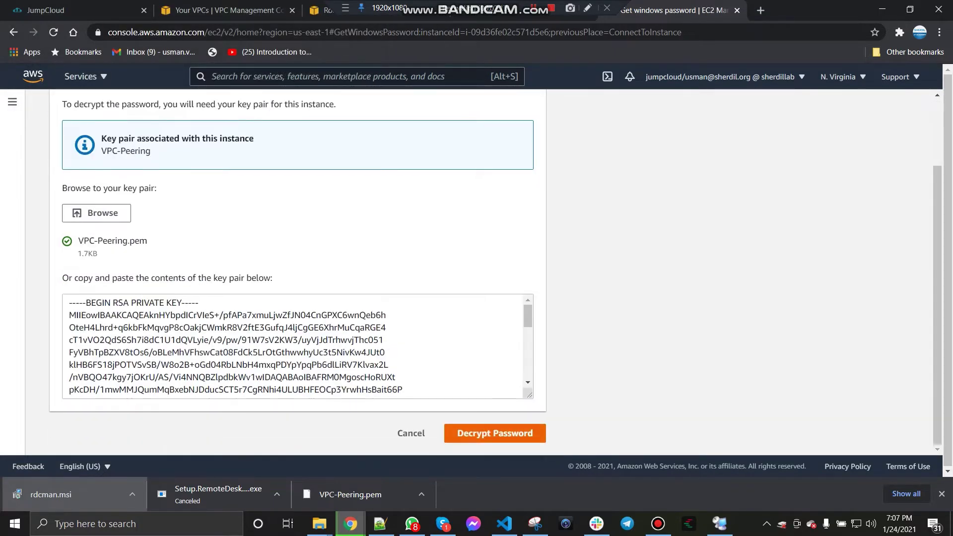
pyautogui.click(495, 433)
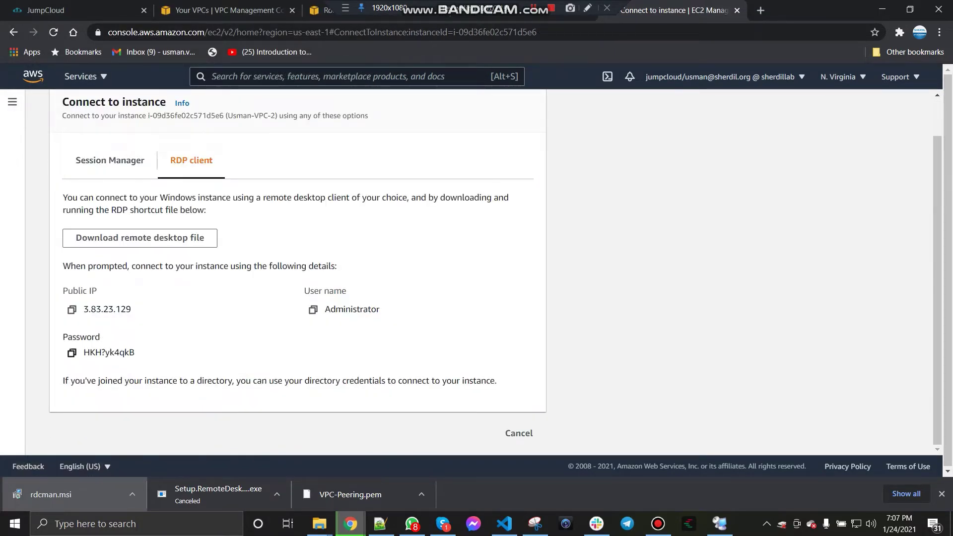
pyautogui.click(72, 352)
# Step: Paste the decrypted password into the new server's credentials and finish adding the 3.83.23.129 server
pyautogui.click(719, 523)
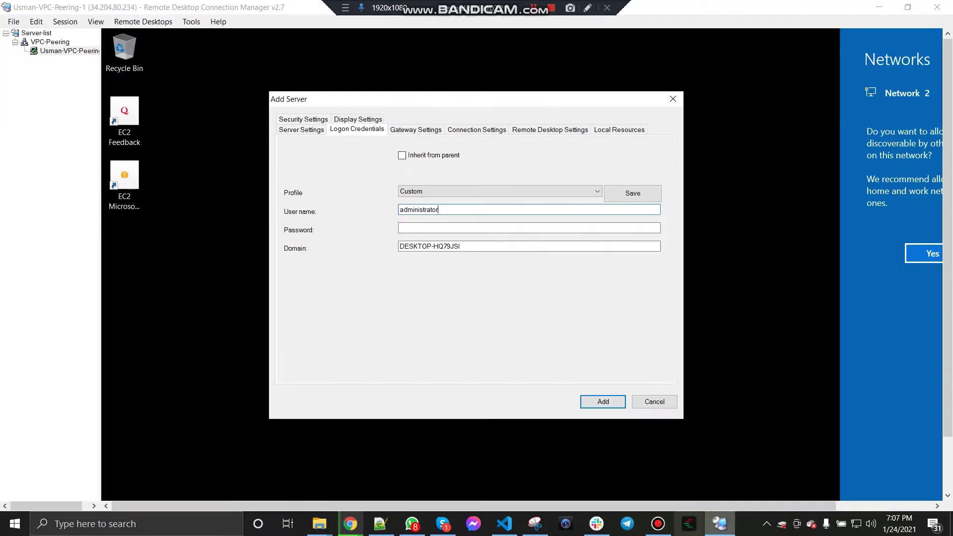
pyautogui.press('Tab')
pyautogui.hotkey('ctrl', 'c')
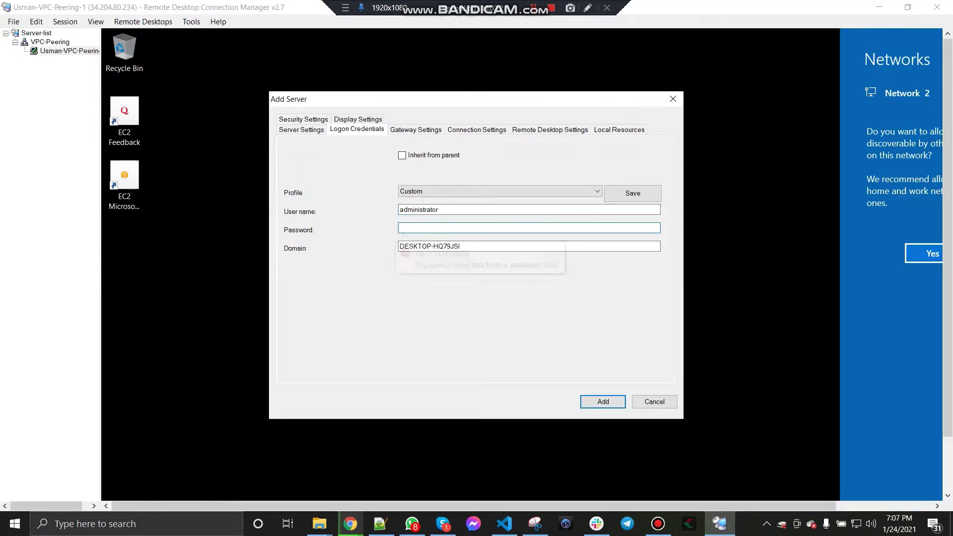
pyautogui.hotkey('ctrl', 'v')
pyautogui.press('Tab')
pyautogui.press('Return')
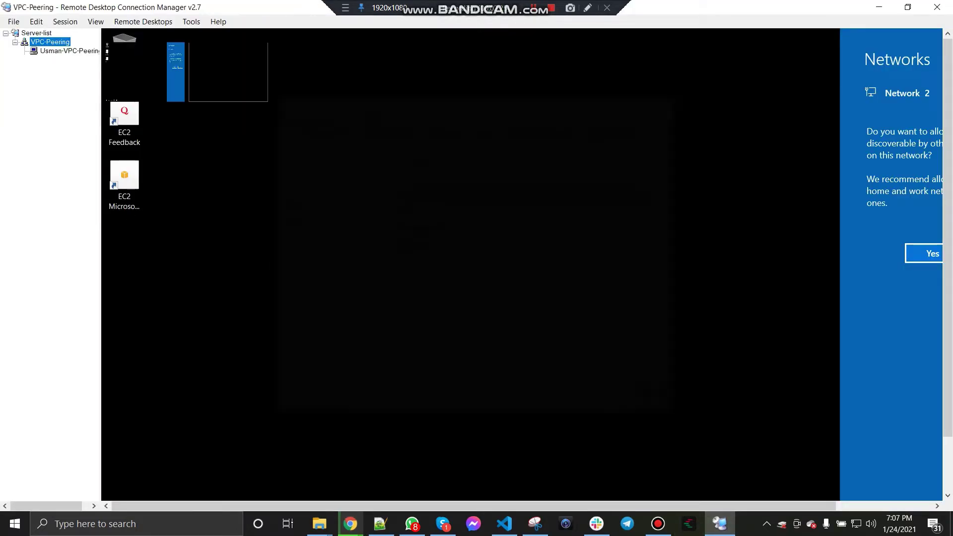
# Step: Connect to the second peering server, accepting the certificate, then switch to the first server's session
pyautogui.doubleClick(50, 60)
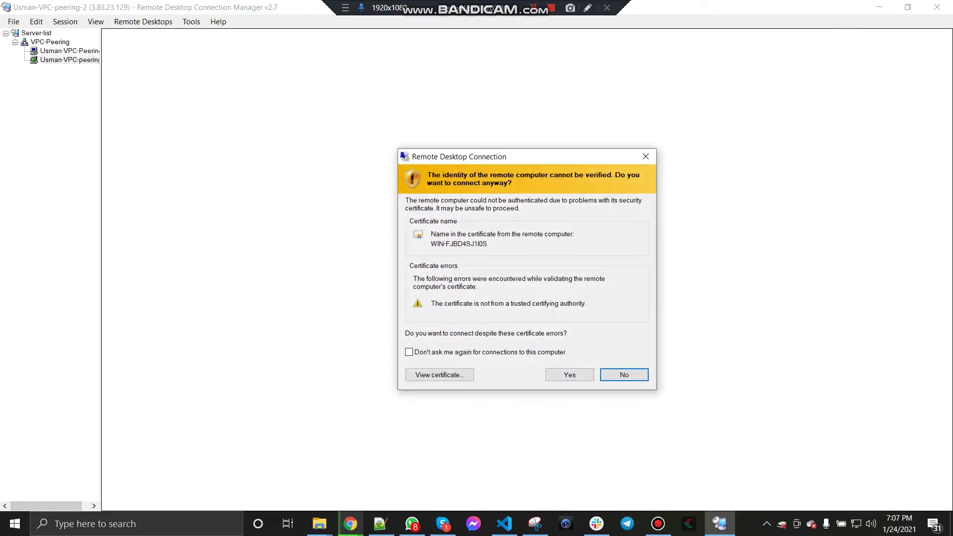
pyautogui.click(570, 375)
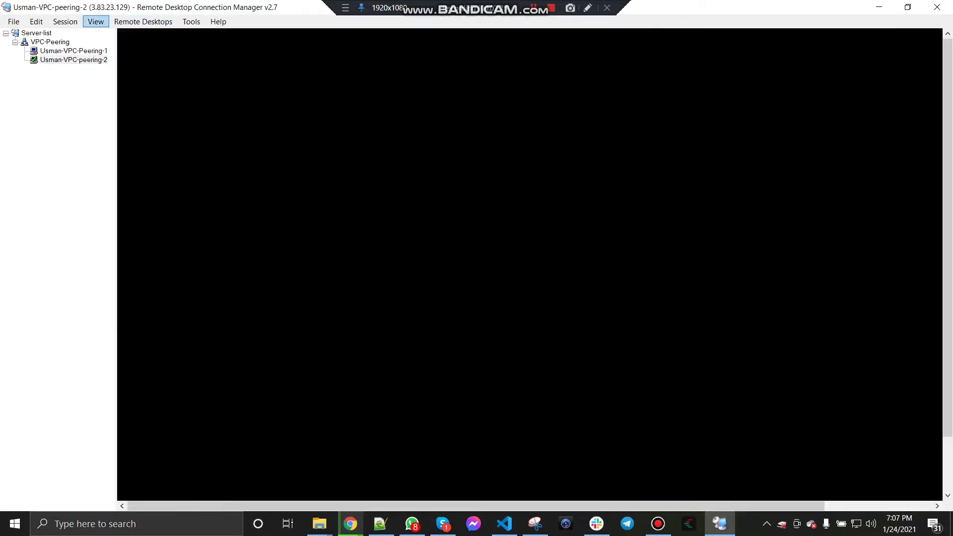
pyautogui.click(95, 21)
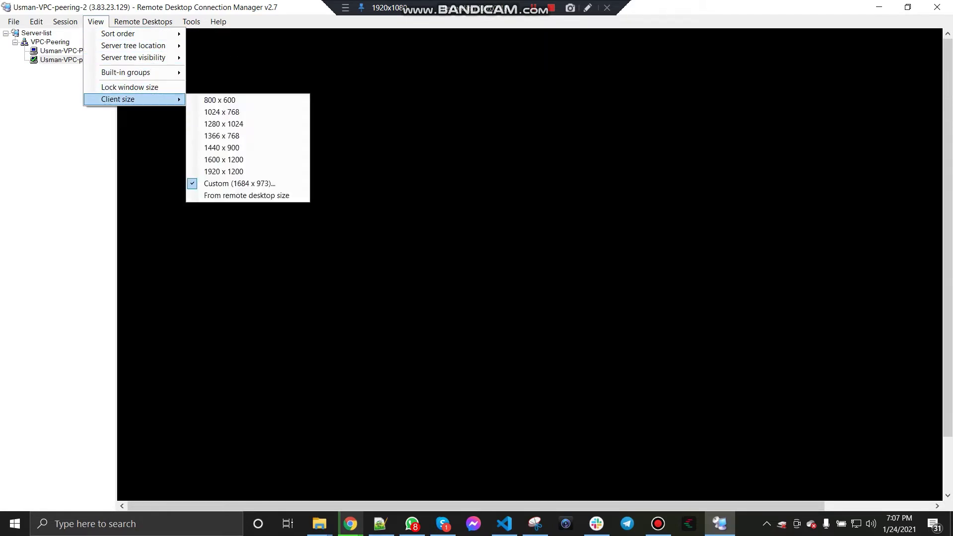
pyautogui.press('Escape')
pyautogui.press('Escape')
pyautogui.press('Down')
pyautogui.press('Down')
pyautogui.press('Down')
pyautogui.press('Down')
pyautogui.press('Down')
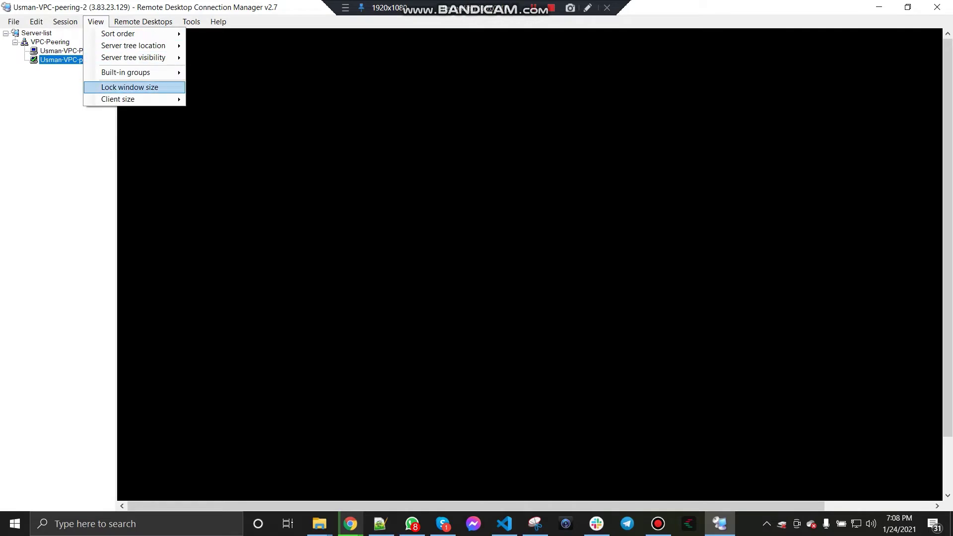
pyautogui.press('Escape')
pyautogui.press('Escape')
pyautogui.press('Up')
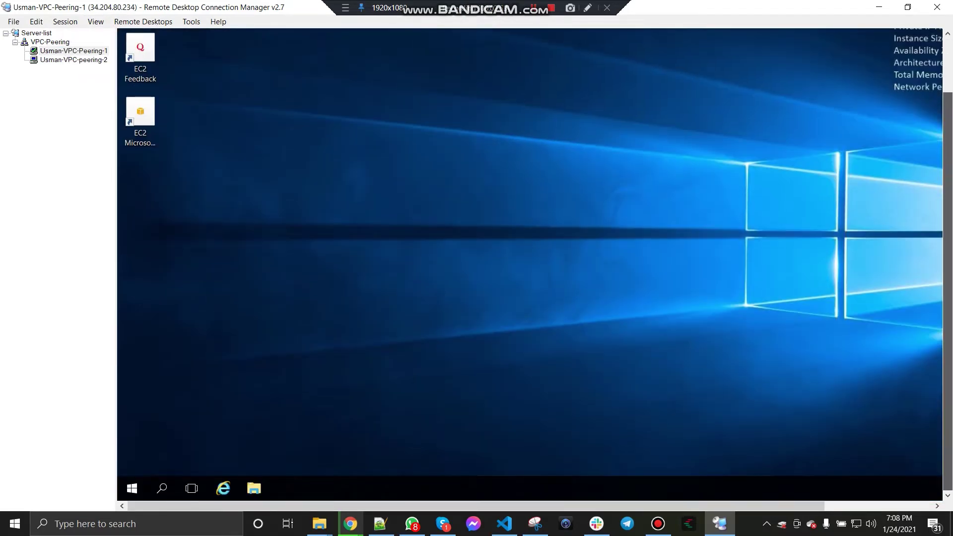
# Step: On the first server, open cmd via Run and run ipconfig (IPv4 10.0.1.216), then switch to the second session
pyautogui.rightClick(246, 100)
pyautogui.click(281, 138)
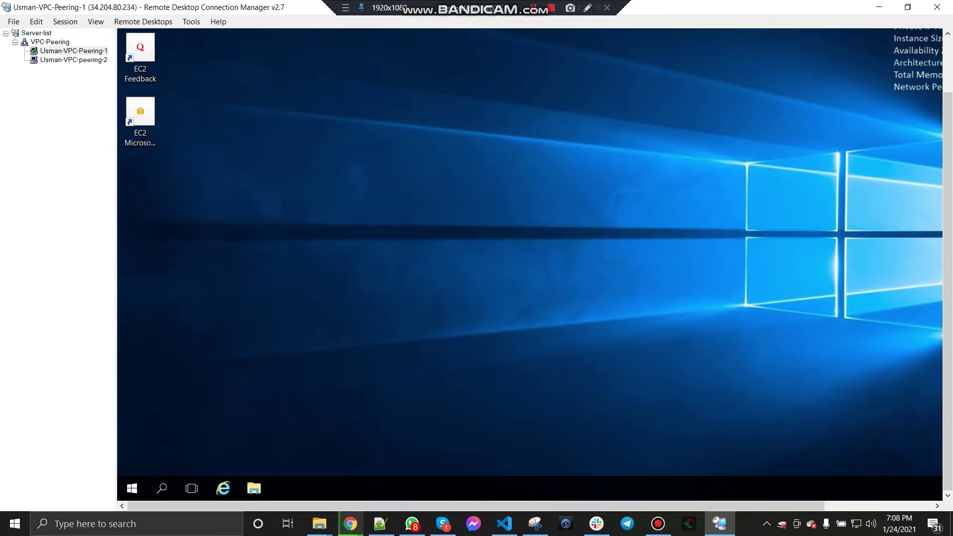
pyautogui.rightClick(131, 489)
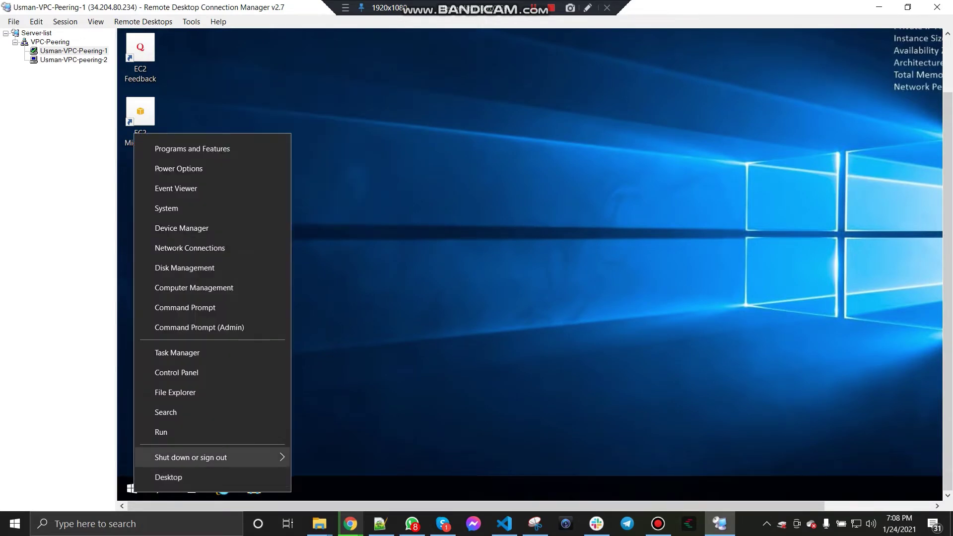
pyautogui.click(161, 432)
pyautogui.write('cmd')
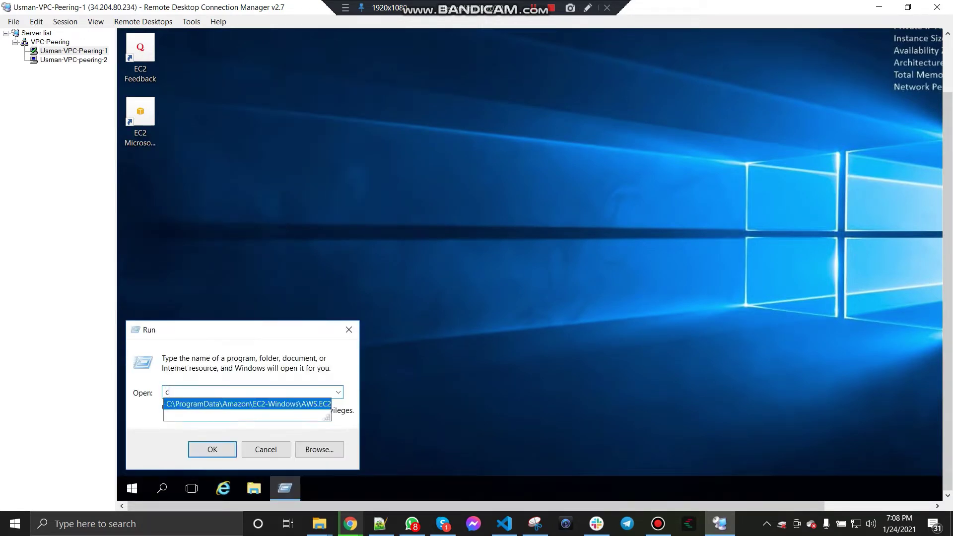
pyautogui.press('Return')
pyautogui.write('ipconfig')
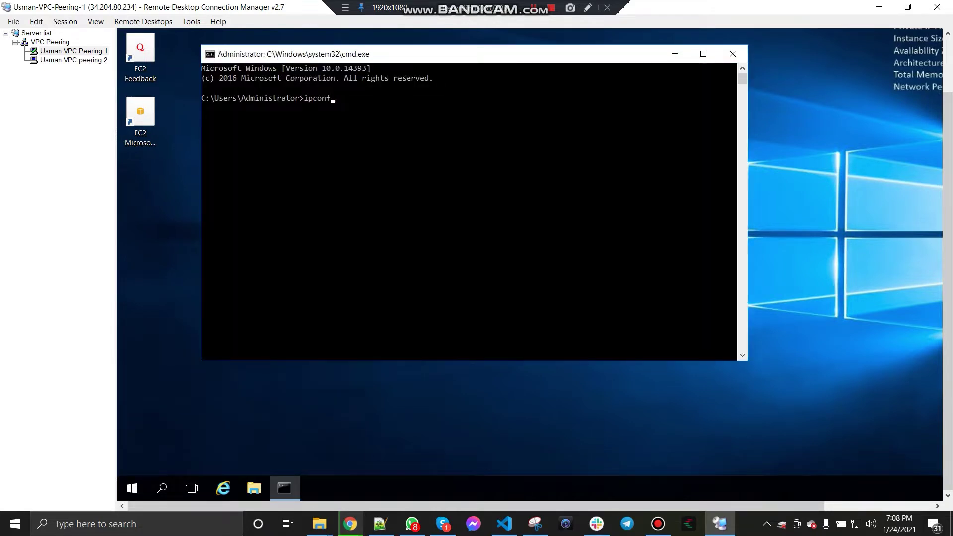
pyautogui.press('Return')
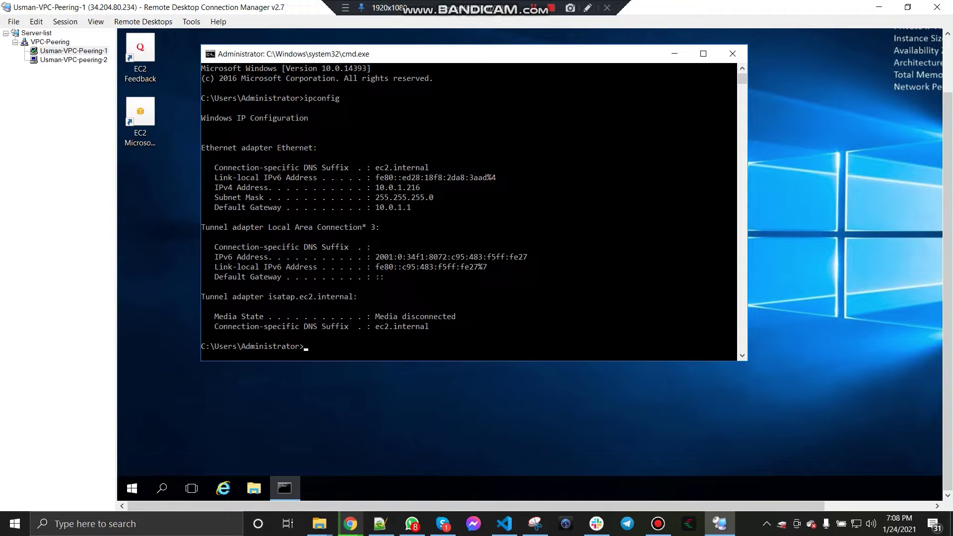
pyautogui.click(74, 60)
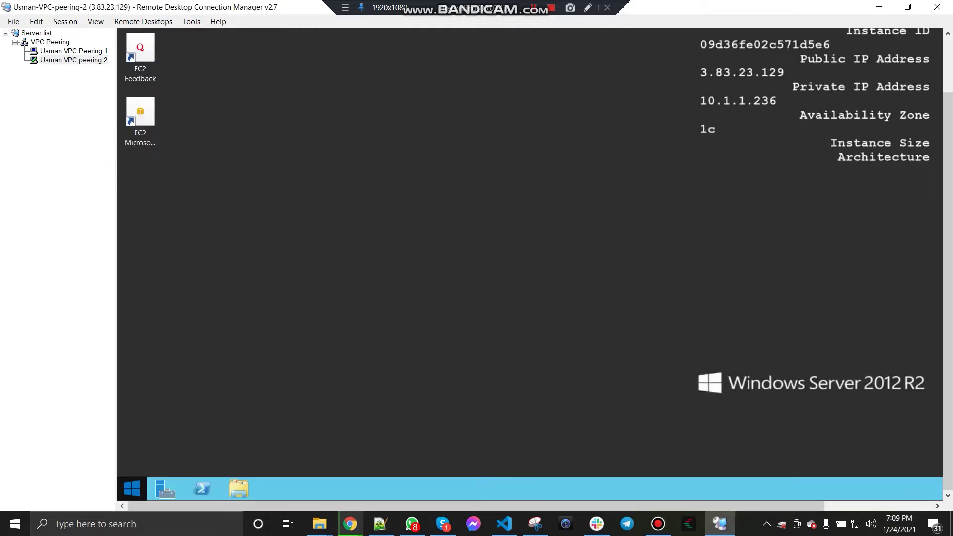
# Step: On the second server, open cmd via Run and run ipconfig, showing IPv4 10.1.1.236
pyautogui.rightClick(134, 488)
pyautogui.click(160, 453)
pyautogui.write('cmd')
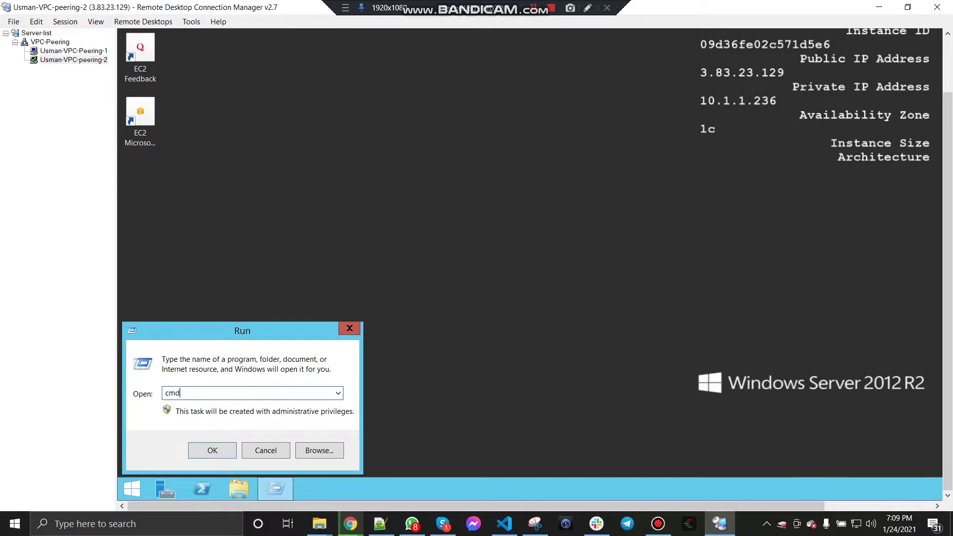
pyautogui.press('Return')
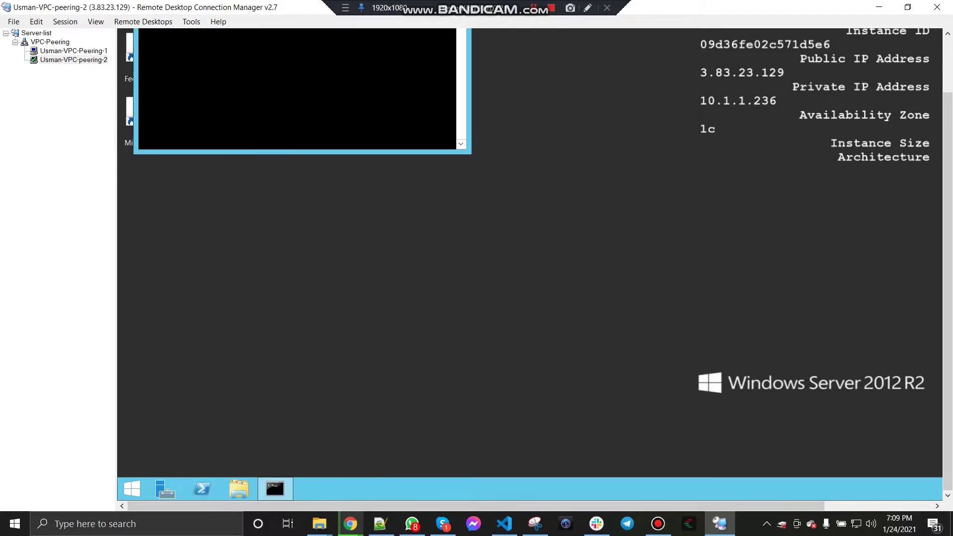
pyautogui.scroll(2, 530, 270)
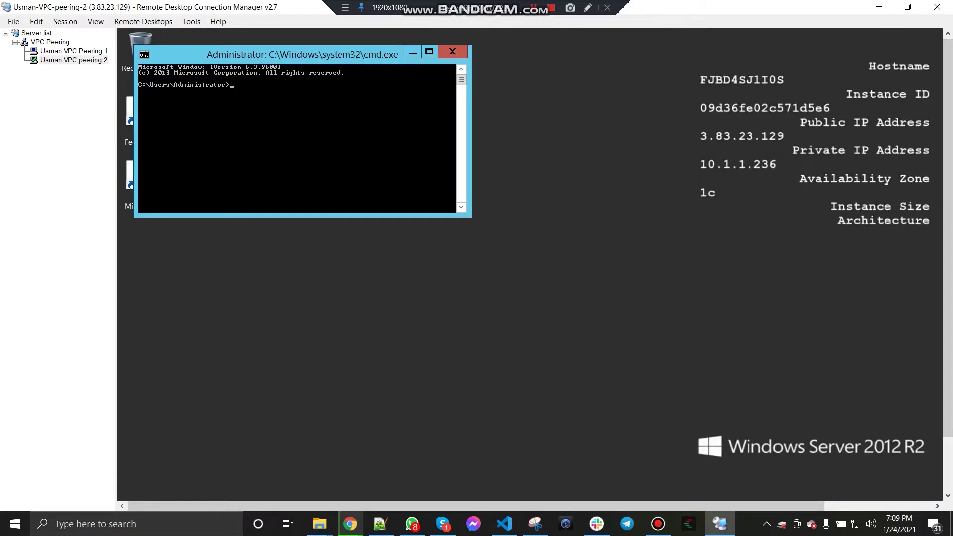
pyautogui.write('ipconfig')
pyautogui.press('Return')
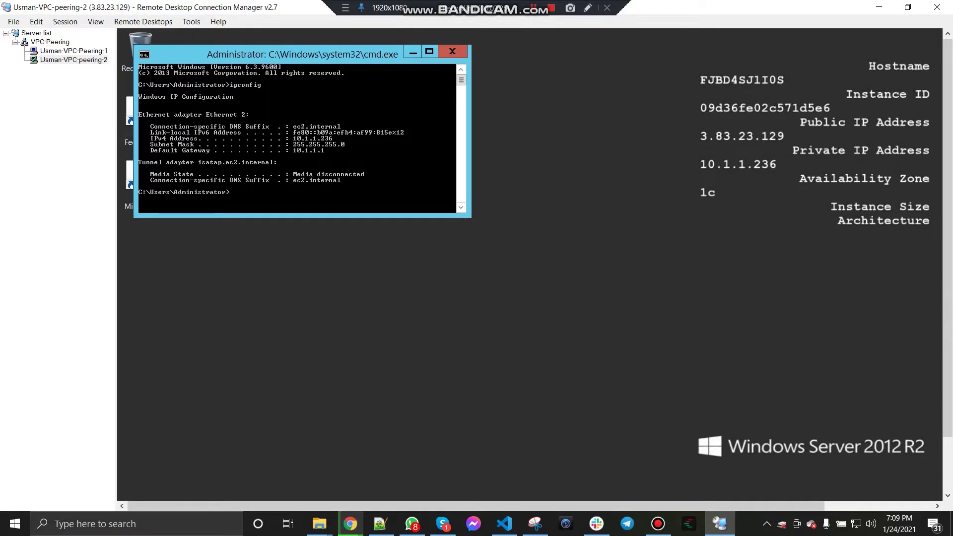
# Step: Set the command prompt font to 10 x 18 and move the window down and right
pyautogui.rightClick(304, 57)
pyautogui.click(343, 162)
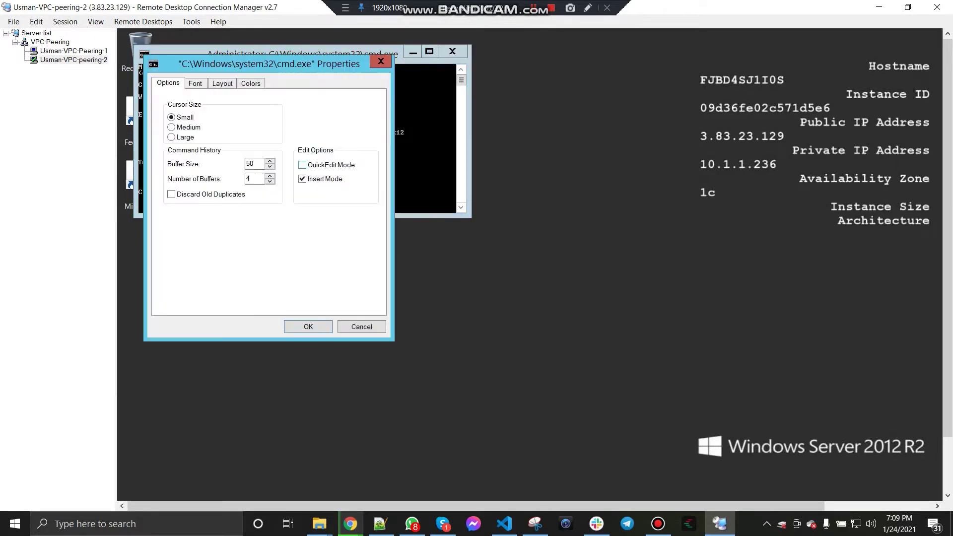
pyautogui.click(195, 83)
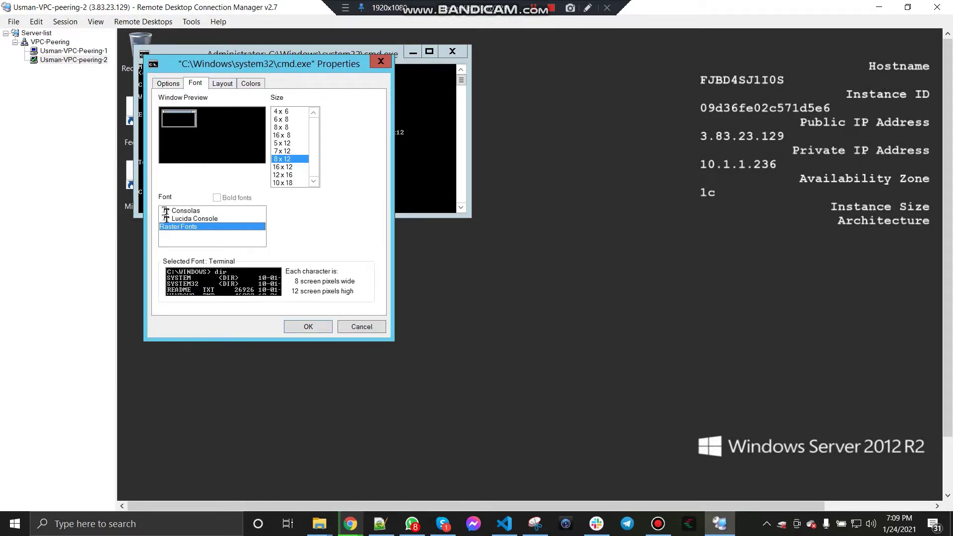
pyautogui.click(283, 183)
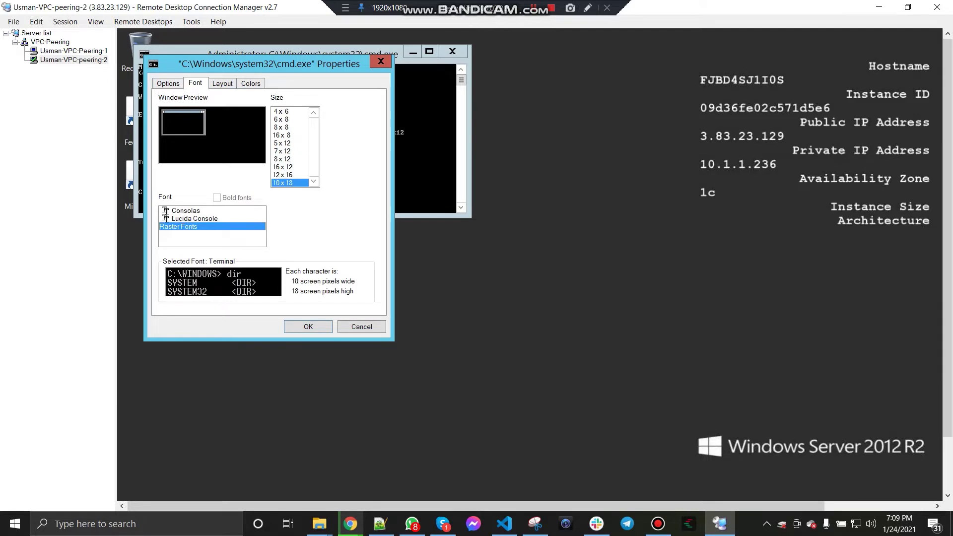
pyautogui.hotkey('ctrl', 'Tab')
pyautogui.click(195, 83)
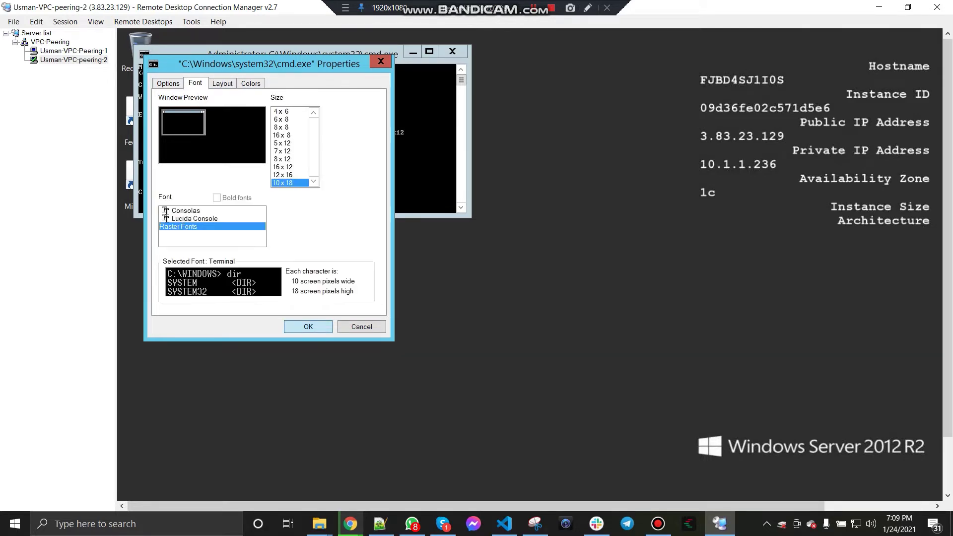
pyautogui.click(308, 326)
pyautogui.moveTo(318, 54); pyautogui.dragTo(388, 93)
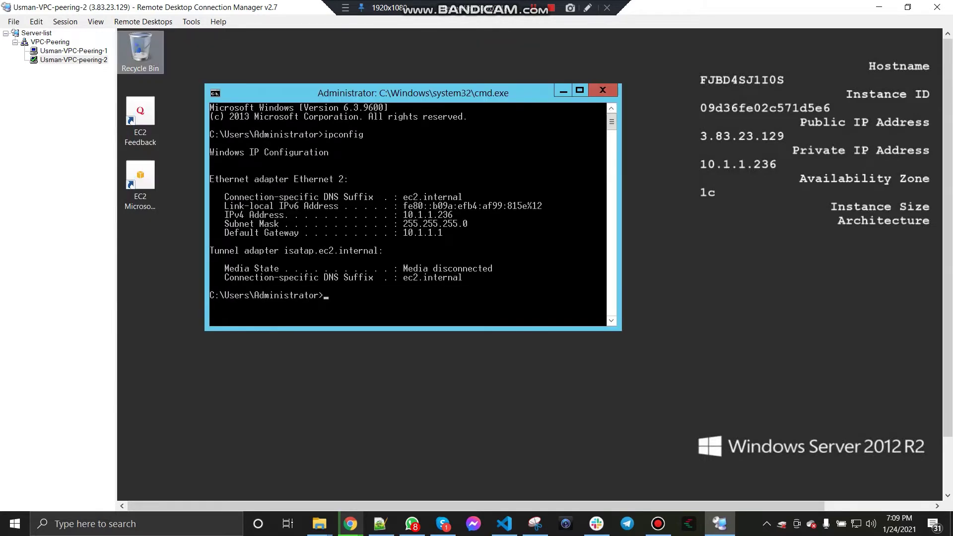
pyautogui.click(74, 51)
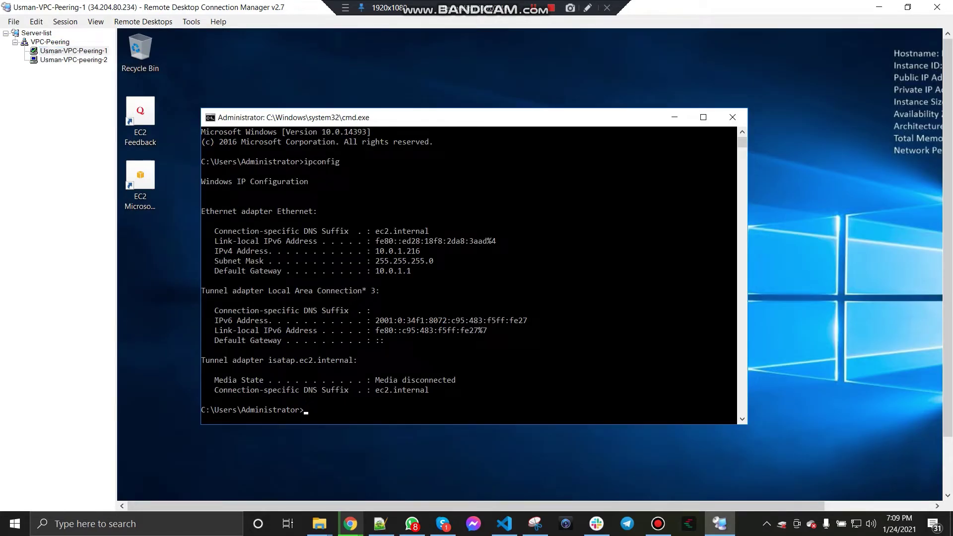
# Step: Compare both sessions' ipconfig, then run ping 10.1.1.236 -t from the first server
pyautogui.click(73, 60)
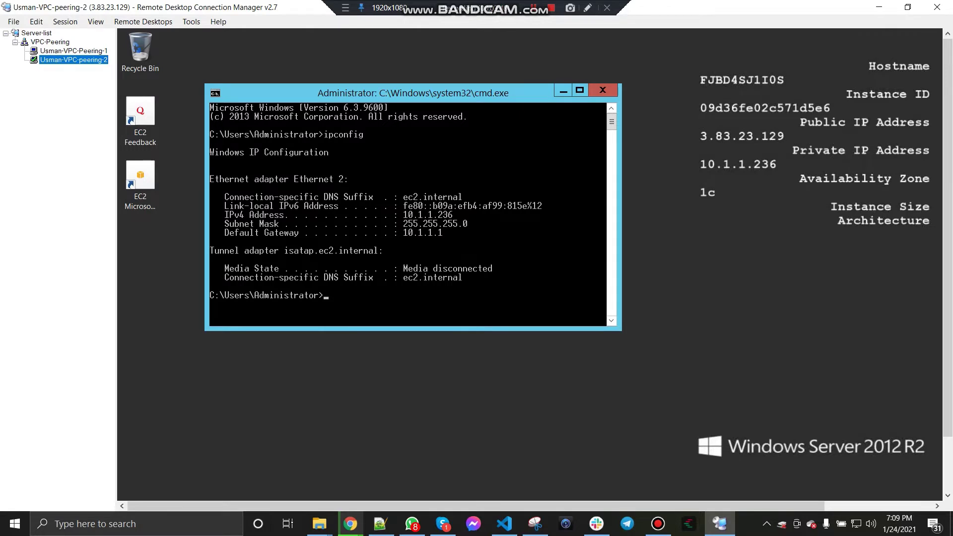
pyautogui.click(74, 51)
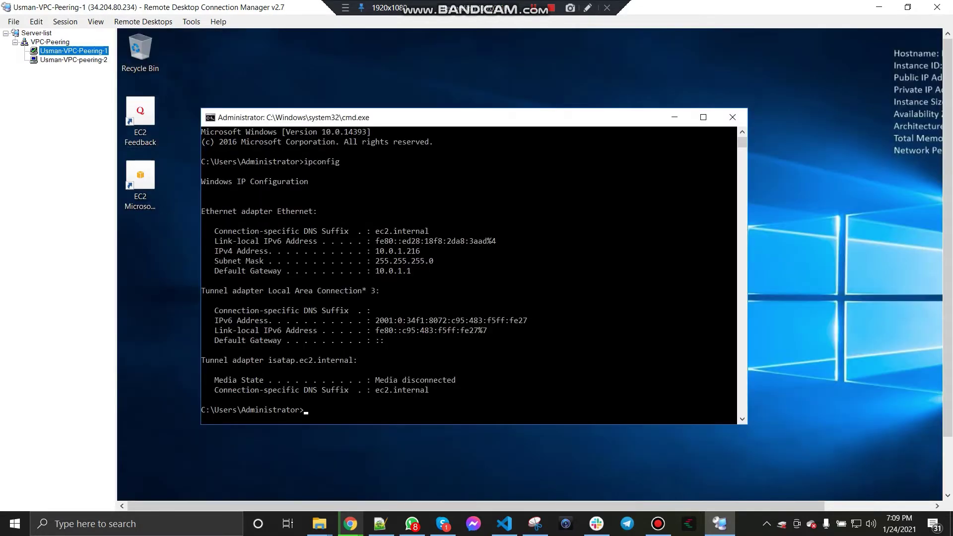
pyautogui.click(359, 410)
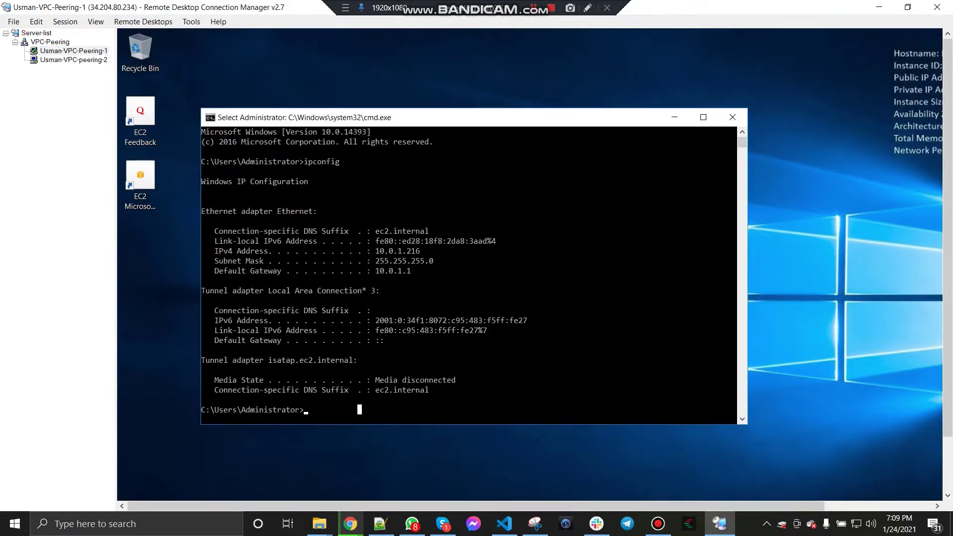
pyautogui.click(73, 59)
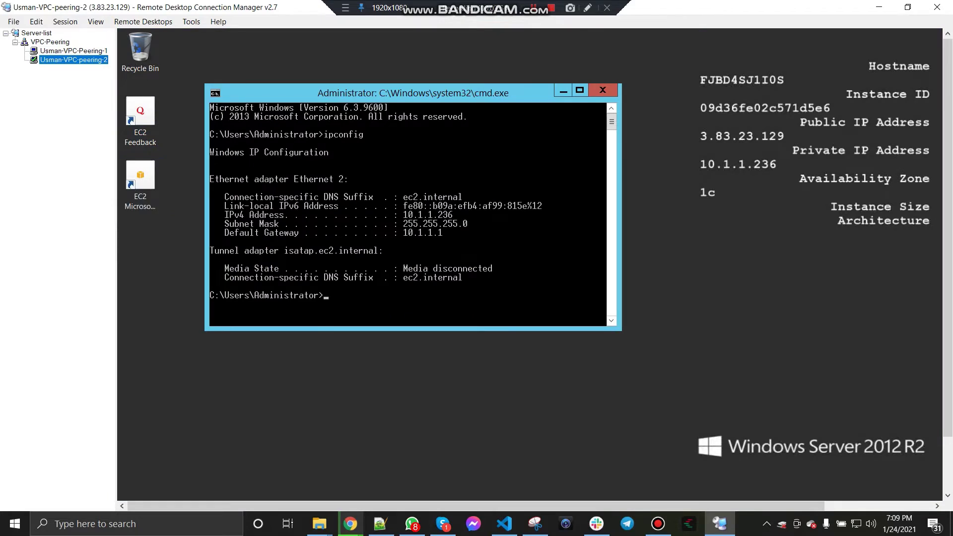
pyautogui.click(73, 51)
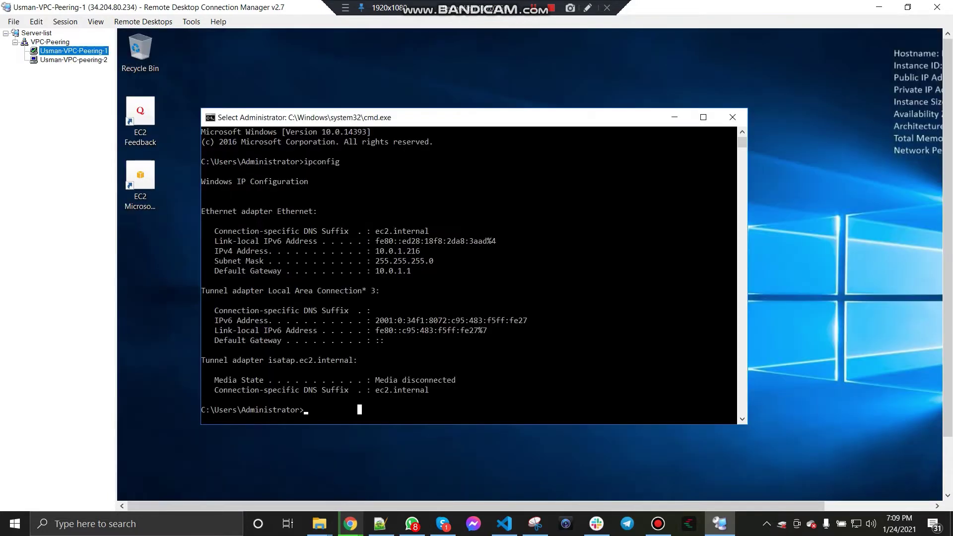
pyautogui.click(378, 409)
pyautogui.write('ping ')
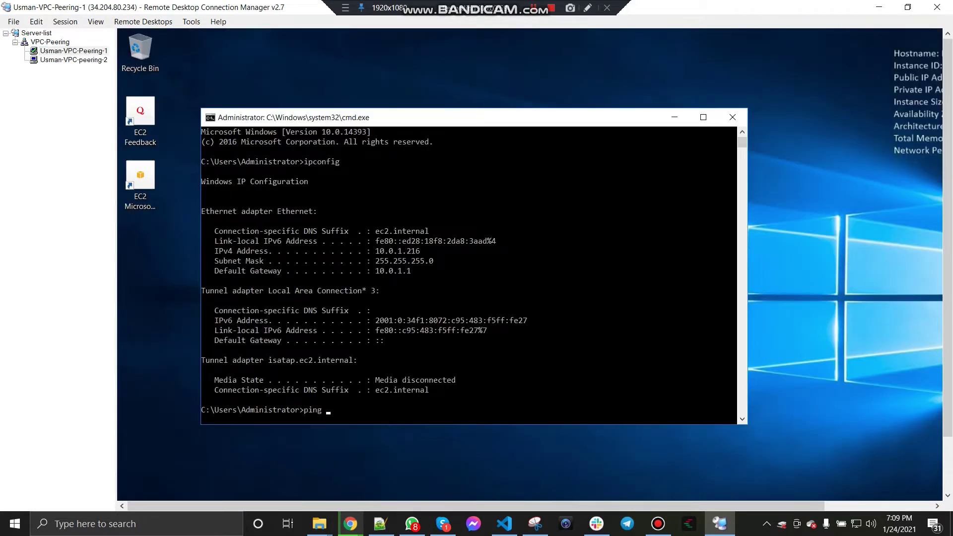
pyautogui.write('10')
pyautogui.write('.1.1.236 ')
pyautogui.write('-t')
pyautogui.press('Return')
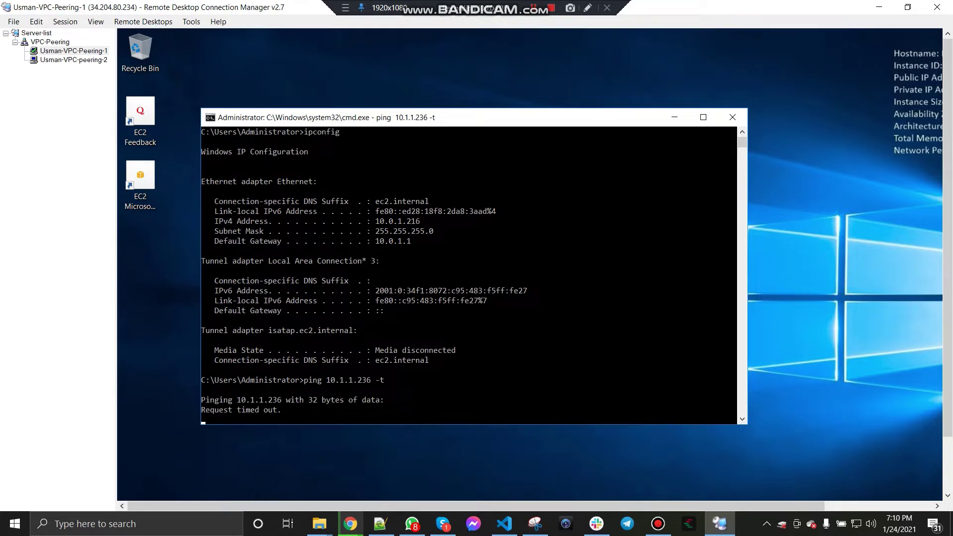
pyautogui.click(74, 60)
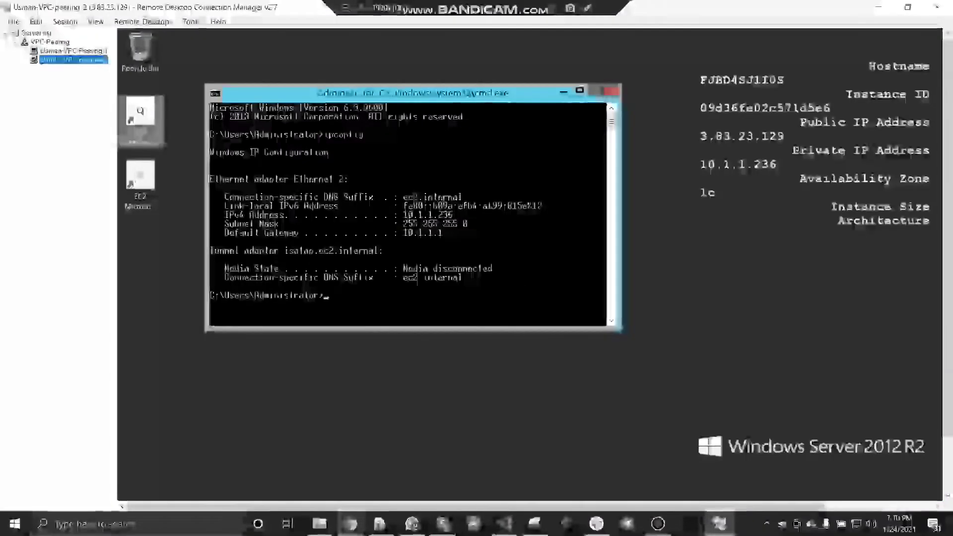
# Step: Run ping 10.0.1.216 -t on the second server and confirm both servers' pings time out
pyautogui.write('ing 10.0.')
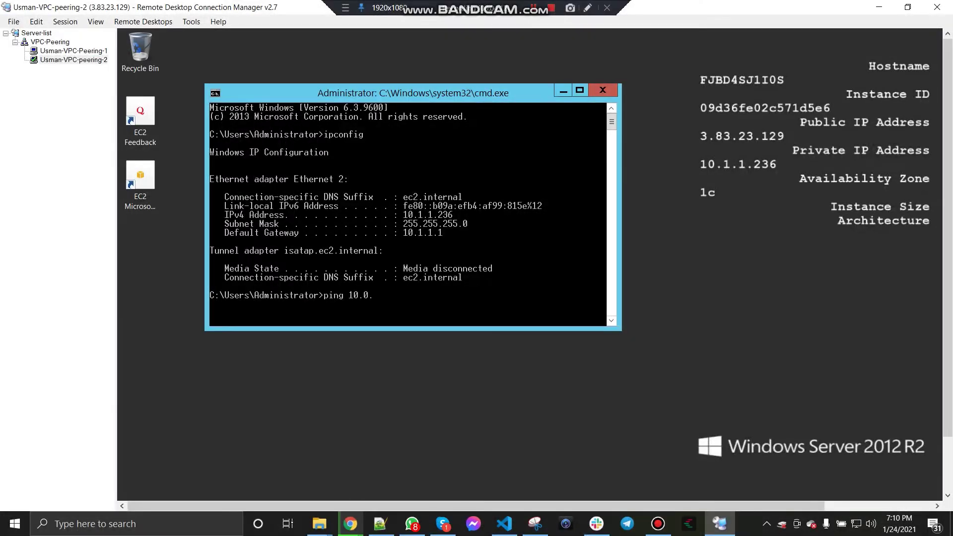
pyautogui.write('1.216 -t')
pyautogui.press('Return')
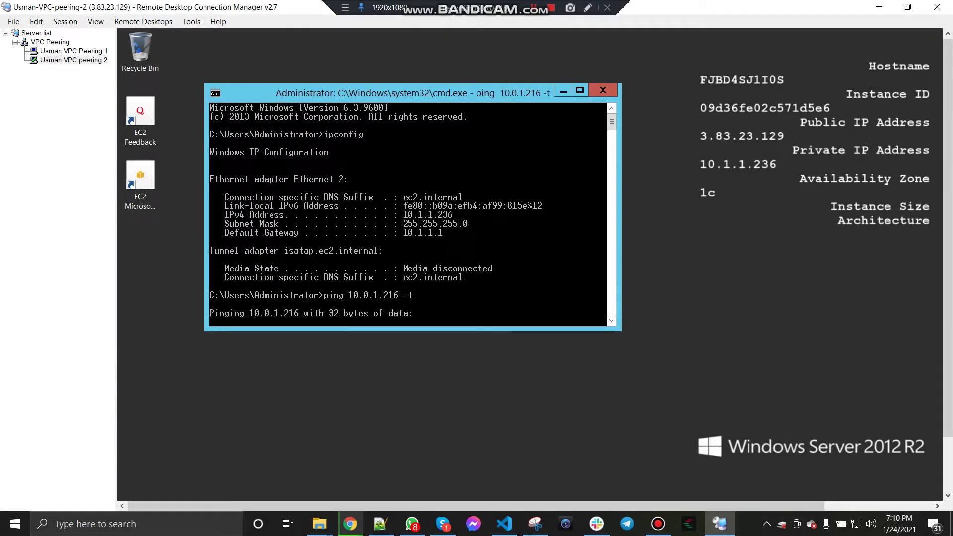
pyautogui.click(74, 59)
pyautogui.click(74, 51)
pyautogui.click(73, 60)
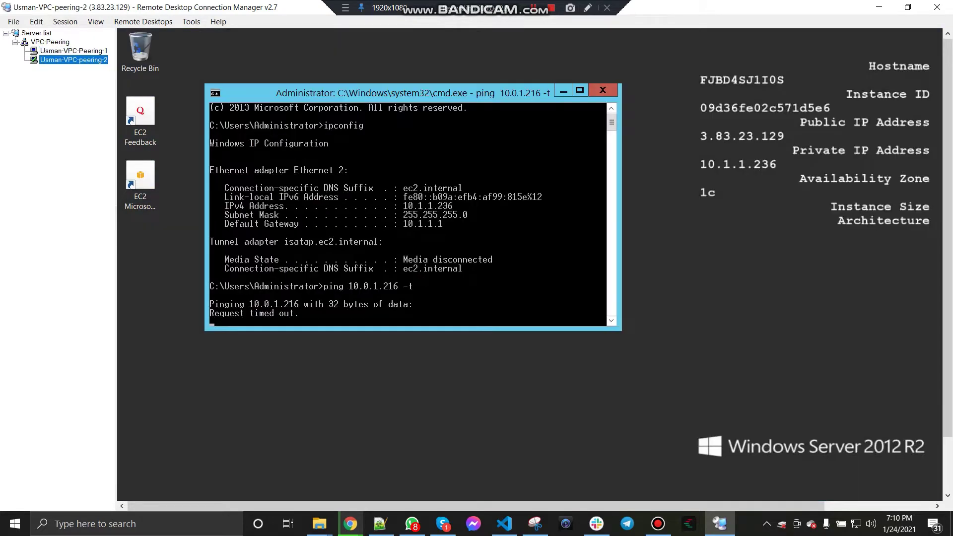
pyautogui.click(74, 50)
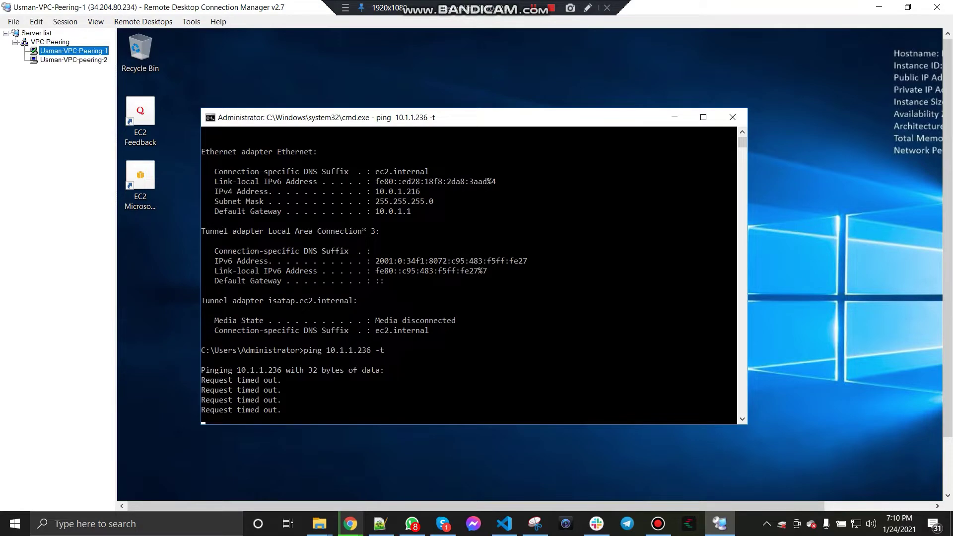
pyautogui.click(350, 524)
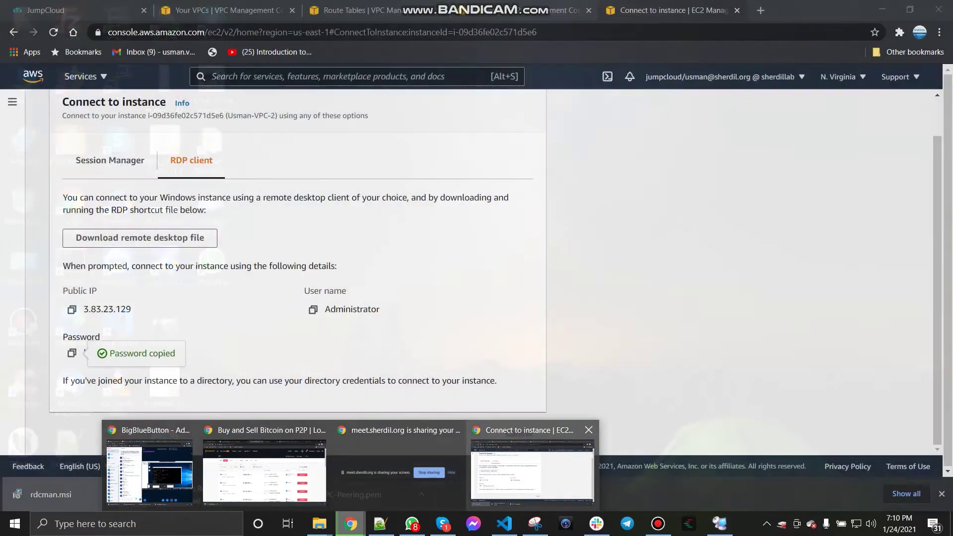
# Step: Cancel the Connect to instance page in Chrome and close the duplicate instances tab
pyautogui.click(532, 464)
pyautogui.click(519, 432)
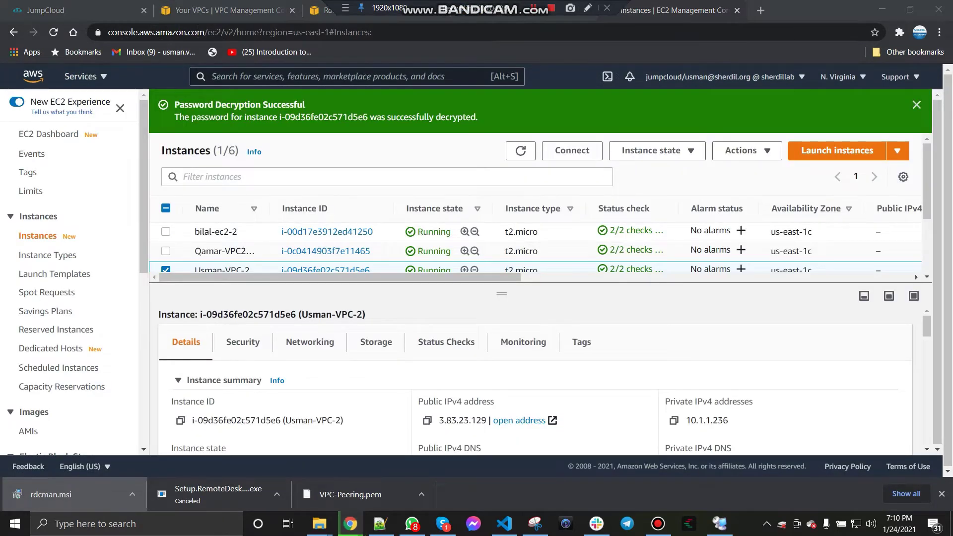
pyautogui.click(361, 7)
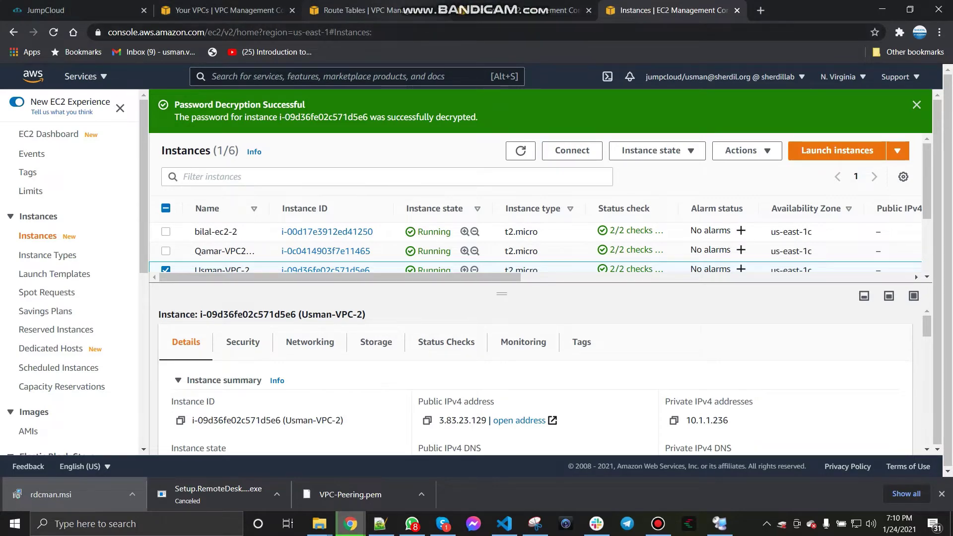
pyautogui.click(361, 10)
pyautogui.hotkey('ctrl', 'Tab')
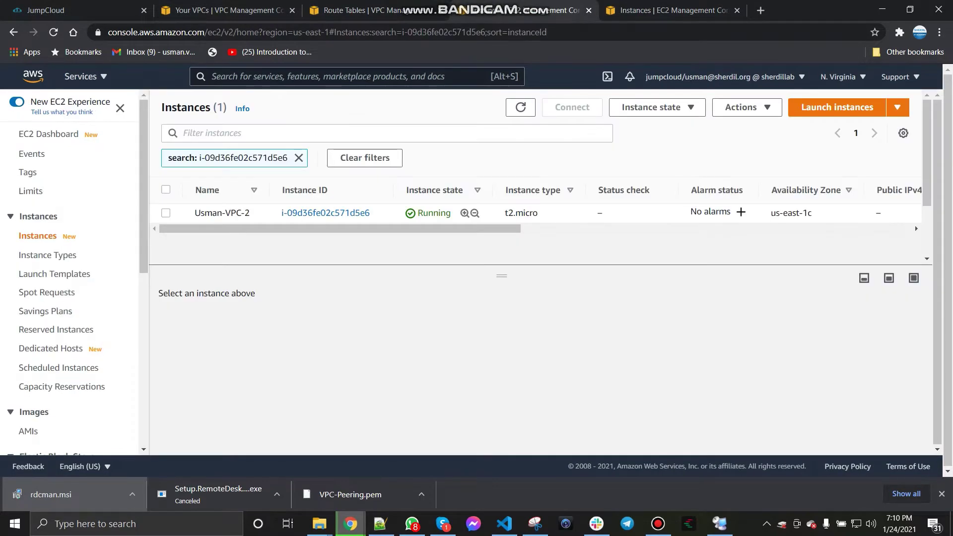
pyautogui.hotkey('ctrl', 'Tab')
pyautogui.hotkey('ctrl', 'w')
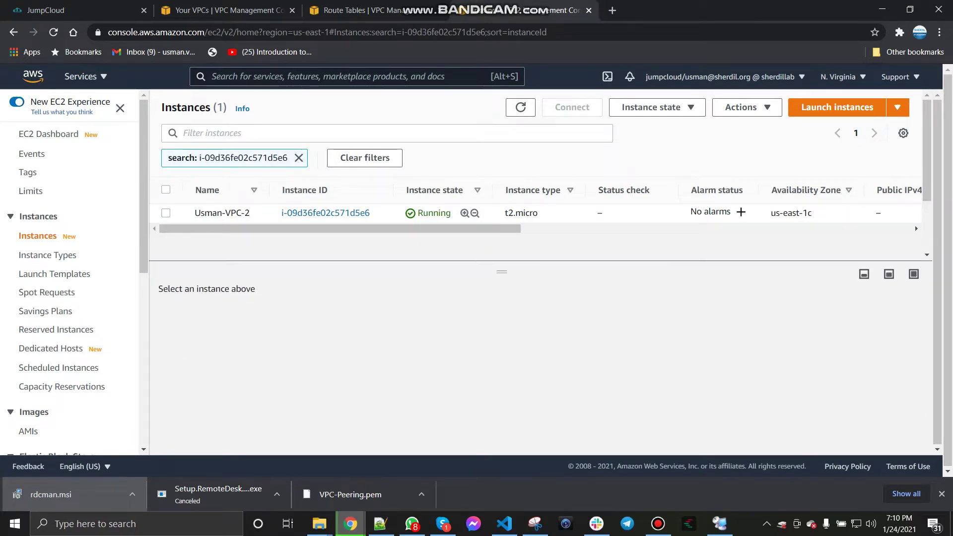
# Step: Filter instances by name to list both peering instances, then view Your VPCs (10.0.0.0/16, 10.1.0.0/16)
pyautogui.click(212, 133)
pyautogui.write('usman')
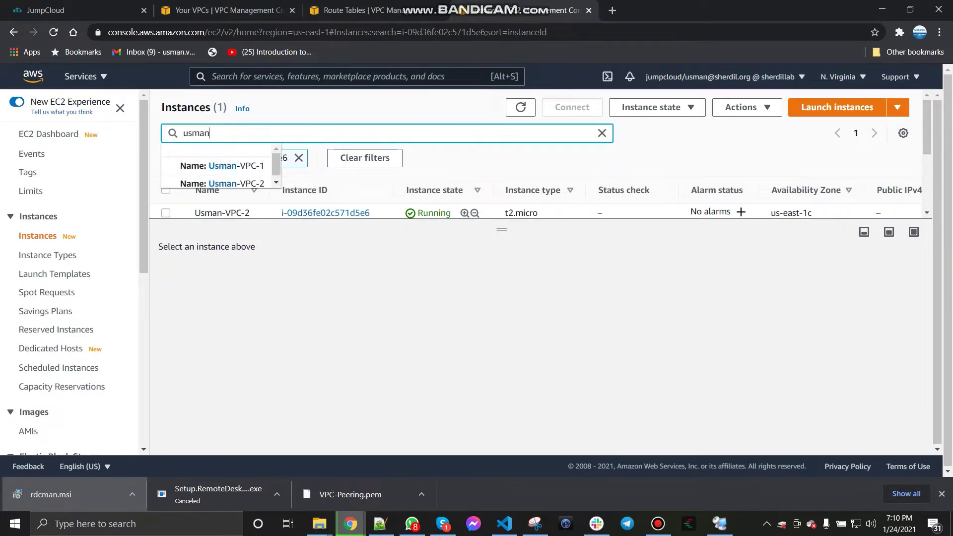
pyautogui.press('Return')
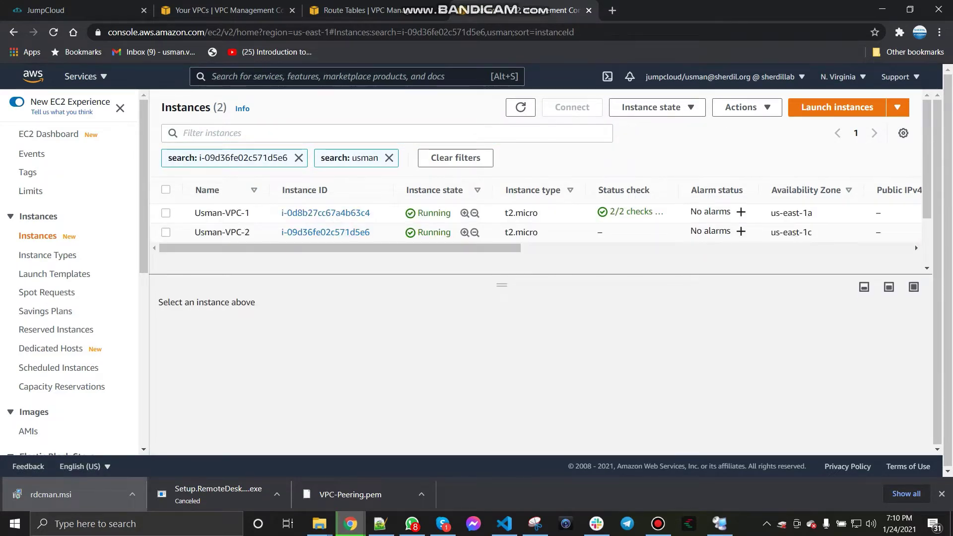
pyautogui.hotkey('ctrl', 'shift', 'Tab')
pyautogui.hotkey('ctrl', 'shift', 'Tab')
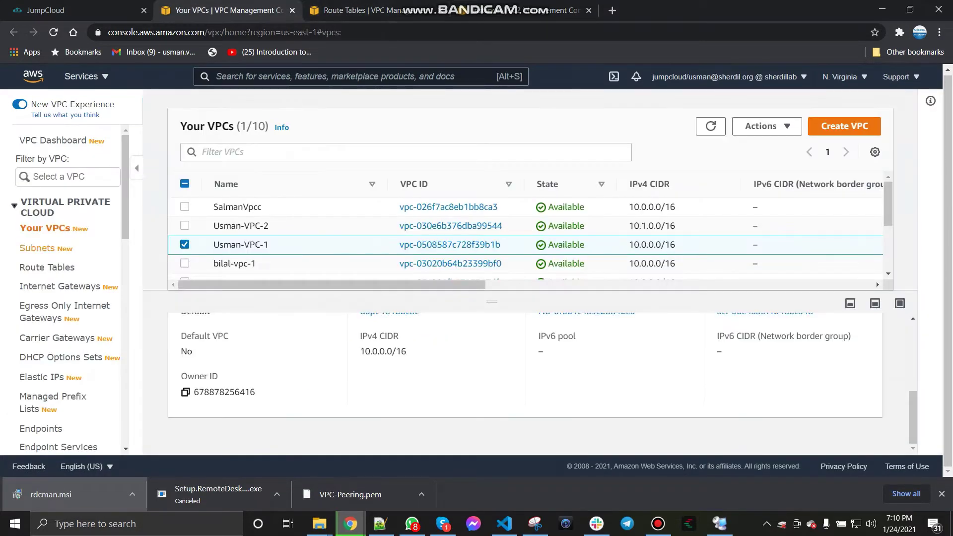
pyautogui.scroll(-2, 64, 337)
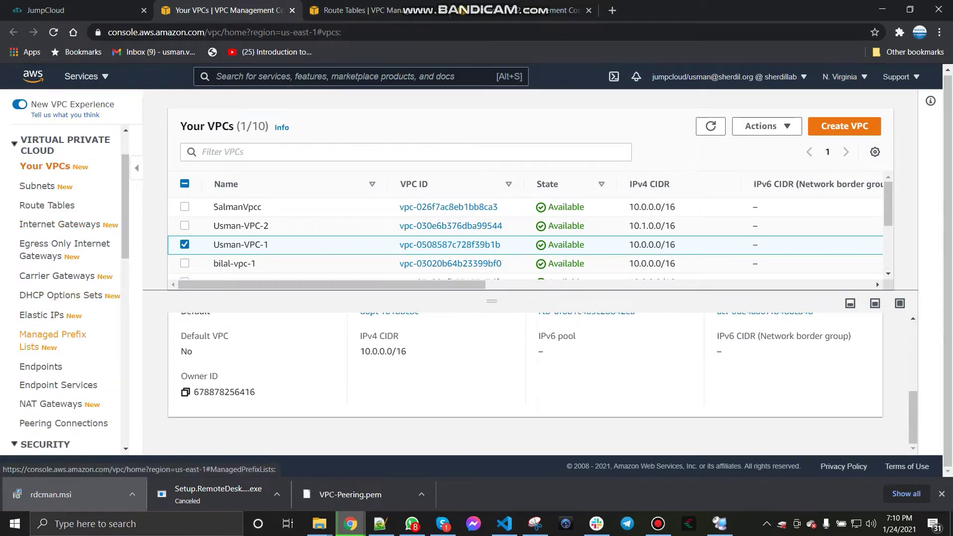
# Step: Check in Remote Desktop Connection Manager that the first server's ping to 10.1.1.236 still times out
pyautogui.click(719, 523)
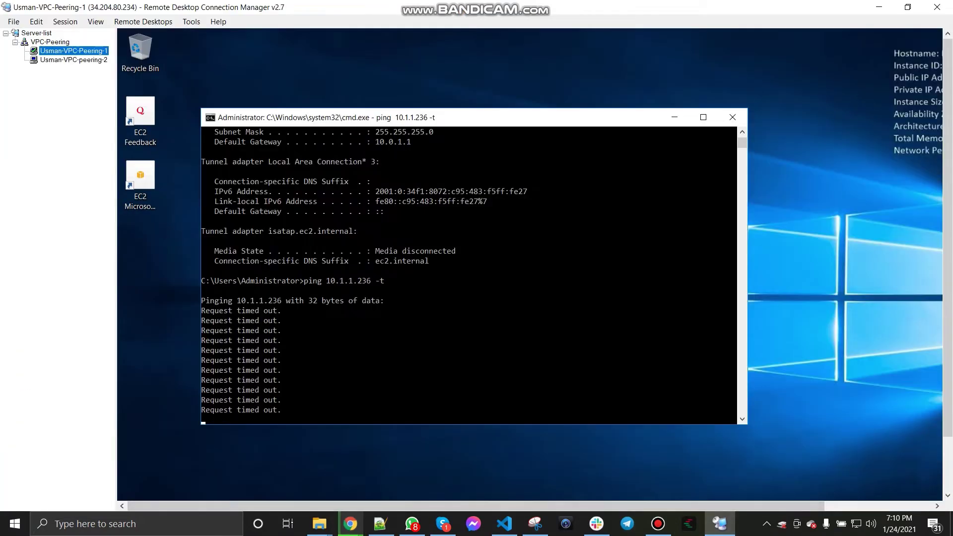
pyautogui.click(73, 60)
pyautogui.click(73, 51)
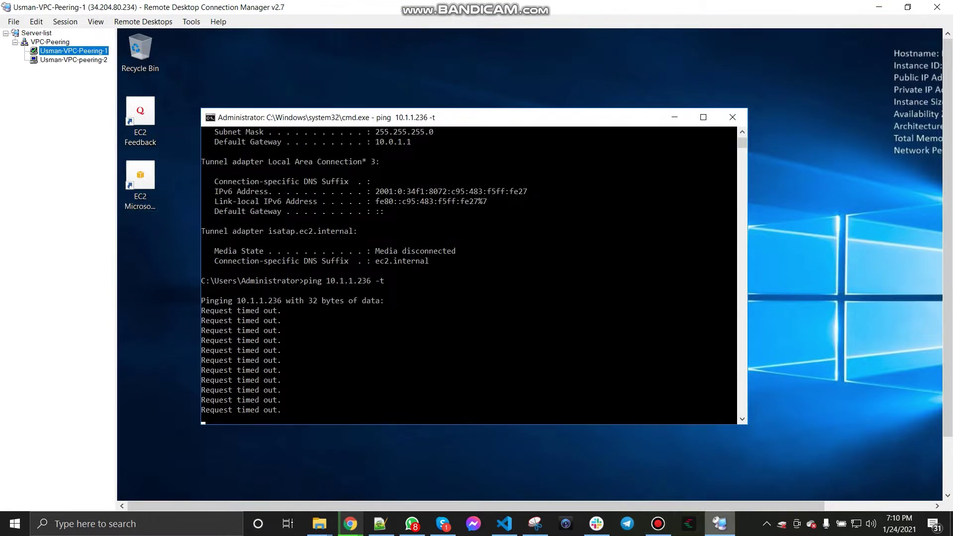
pyautogui.click(350, 524)
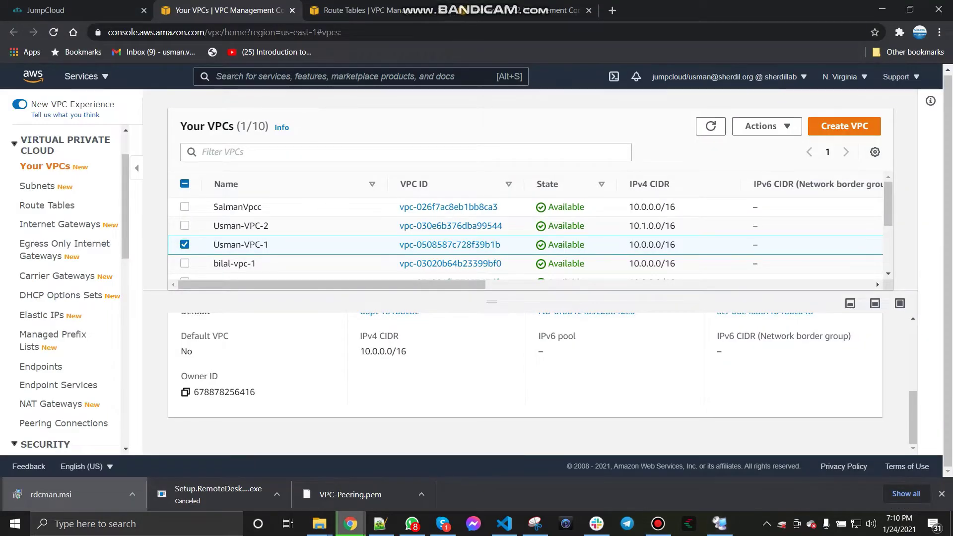
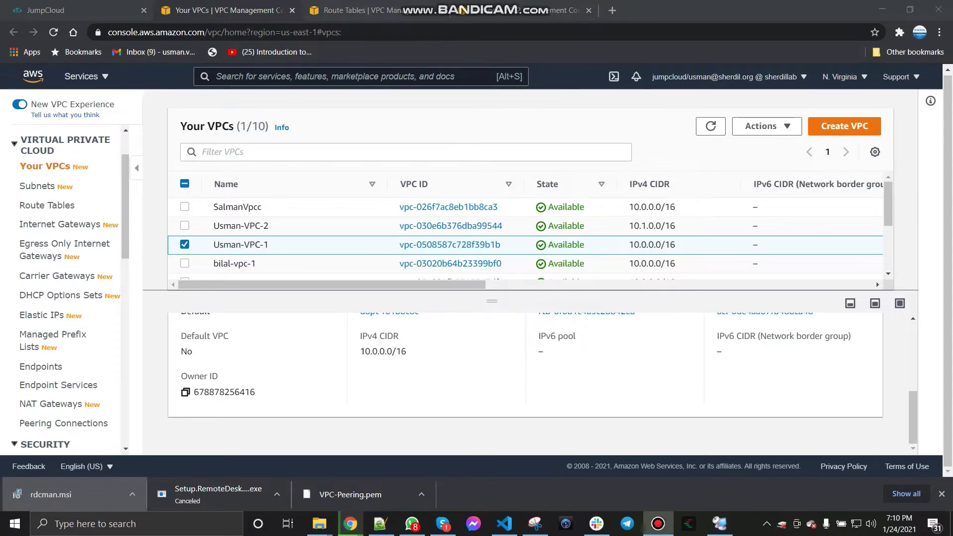
# Step: Scroll the VPC sidebar down to Peering Connections and view its list, which is empty in this region
pyautogui.scroll(-3, 64, 288)
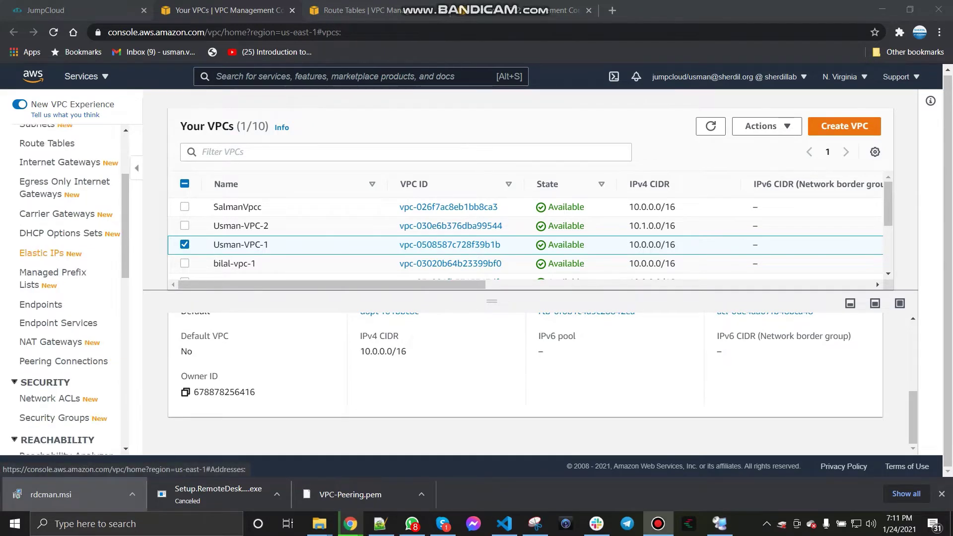
pyautogui.click(64, 299)
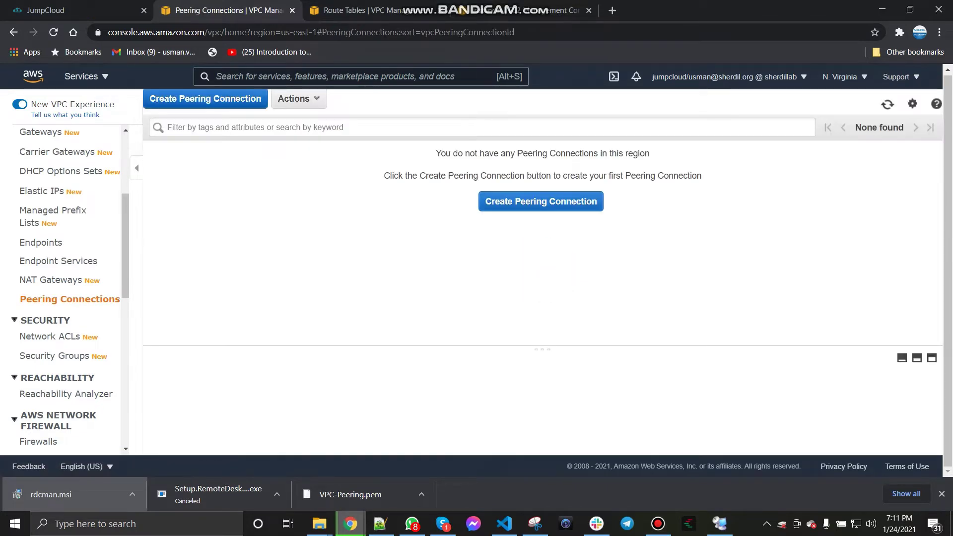
# Step: Start a new peering connection named UsmanVPC1-UsmanVPC2 Peering
pyautogui.click(206, 98)
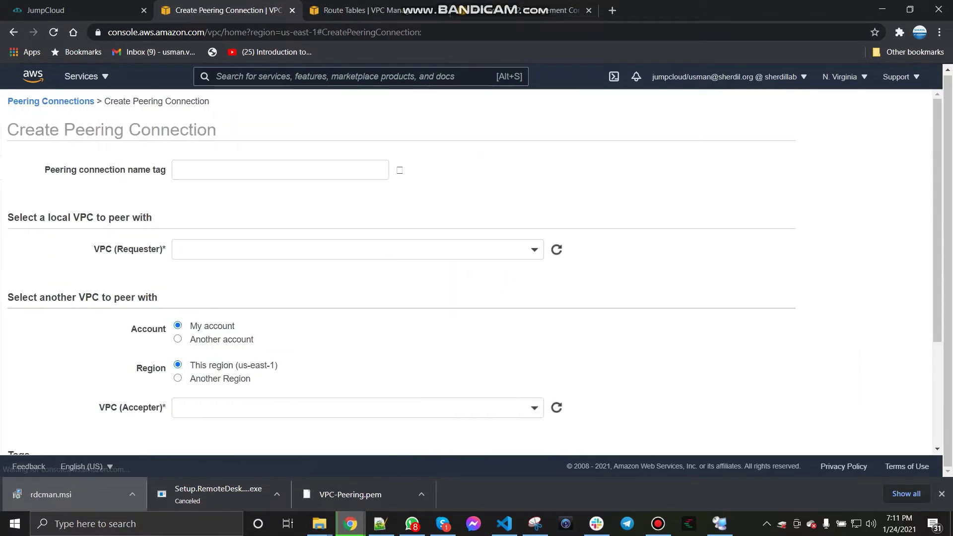
pyautogui.click(278, 170)
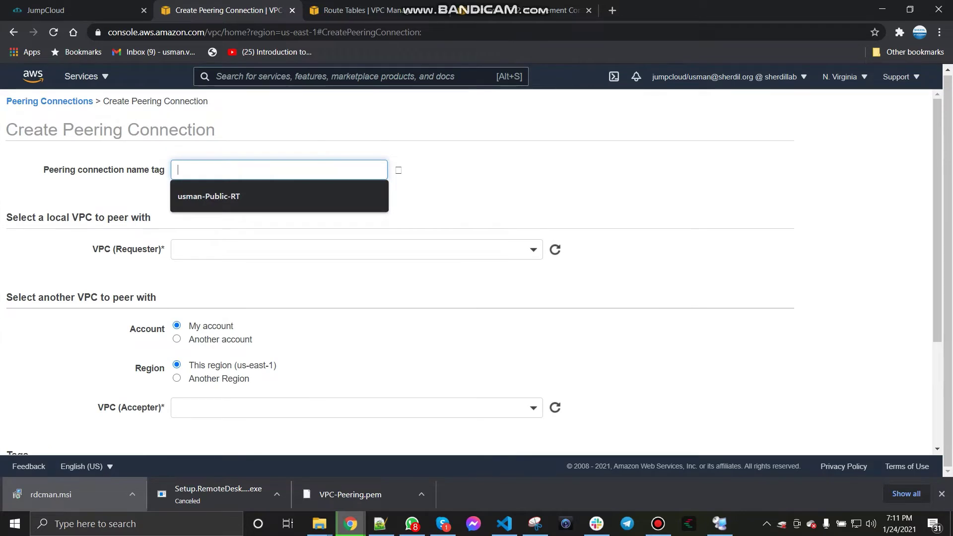
pyautogui.write('Usman-V')
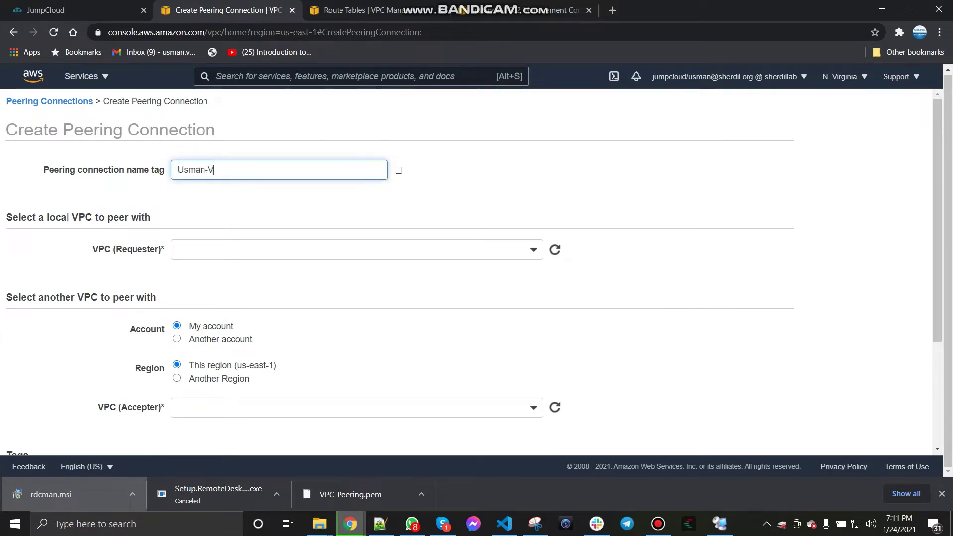
pyautogui.write('PC1')
pyautogui.press('Left')
pyautogui.press('Left')
pyautogui.press('BackSpace')
pyautogui.write('UsmanVPC2 Peering')
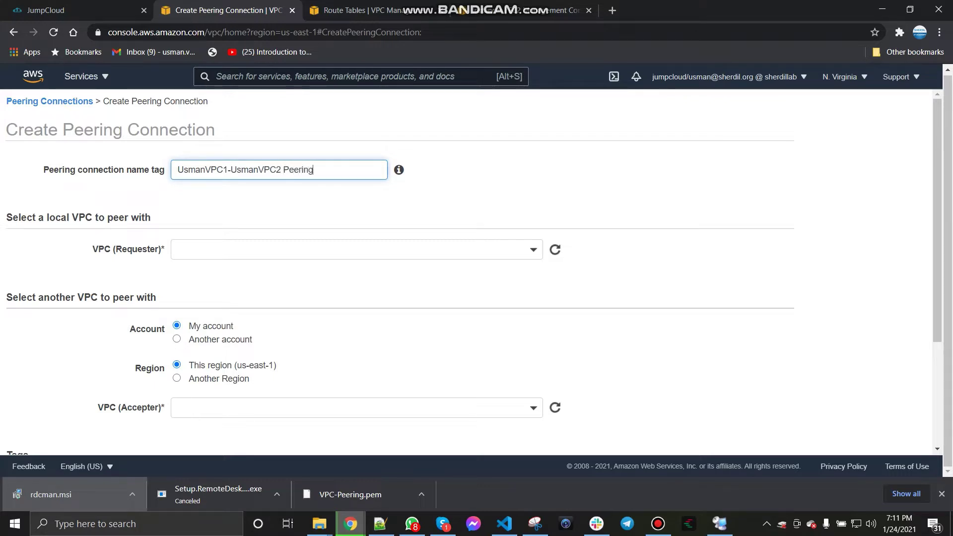
# Step: Choose Usman-VPC-1 as requester and Usman-VPC-2 as accepter, then submit the peering request
pyautogui.click(356, 250)
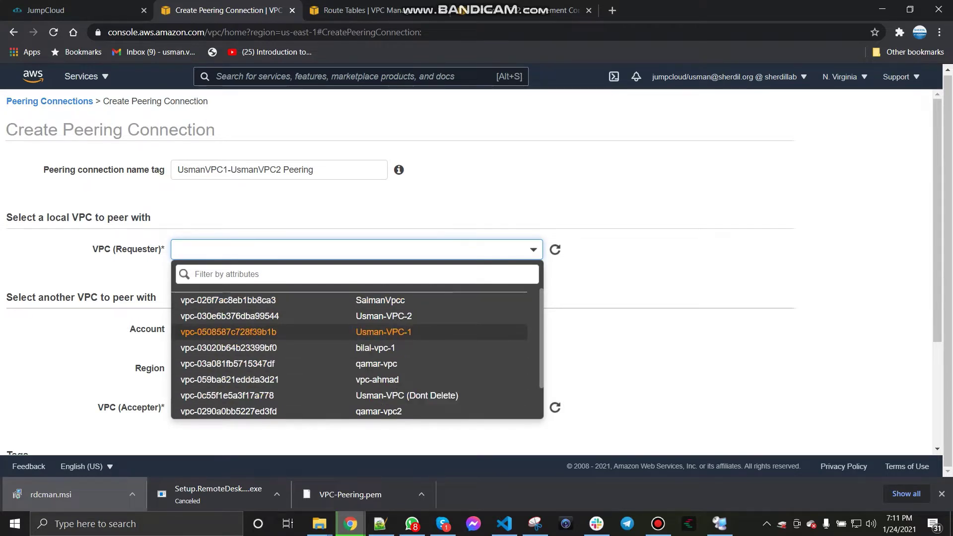
pyautogui.press('Return')
pyautogui.scroll(-1, 474, 273)
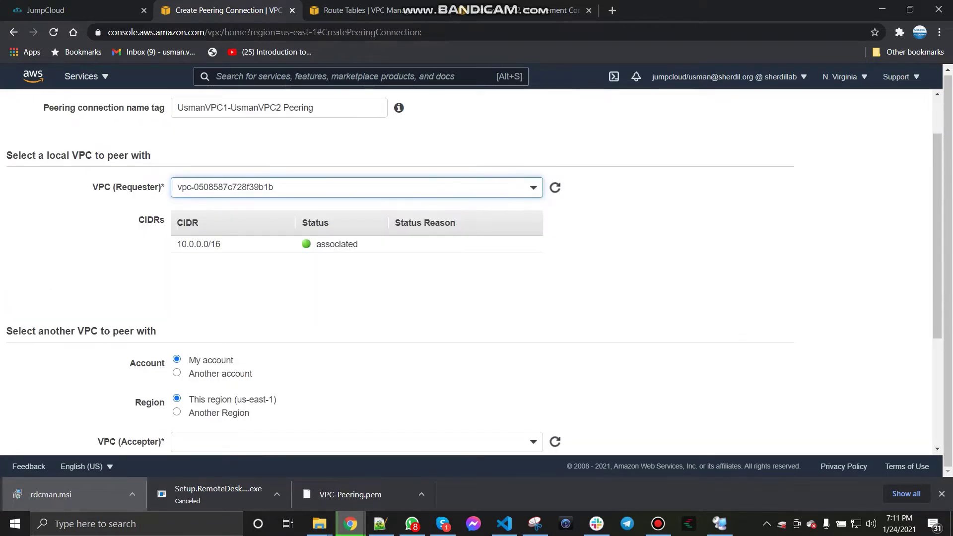
pyautogui.scroll(-2, 474, 273)
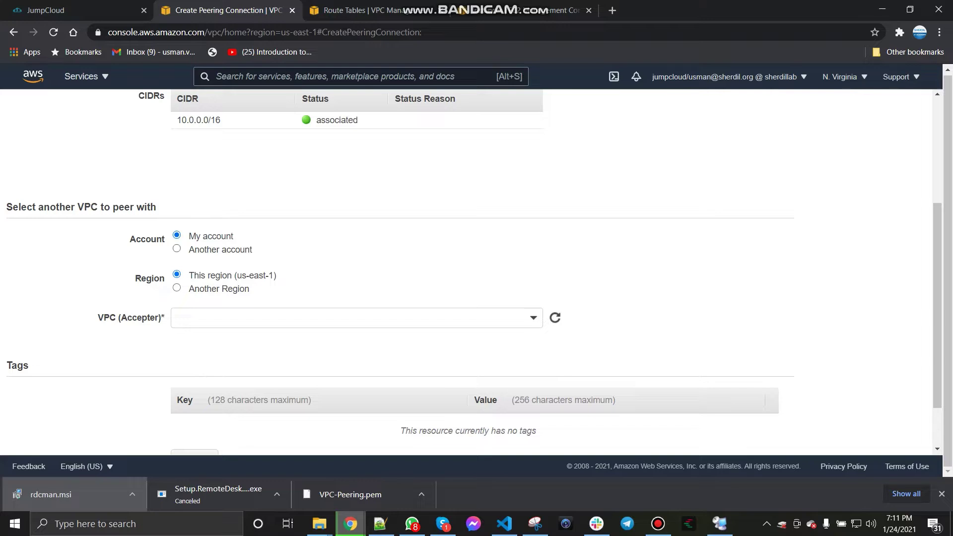
pyautogui.click(356, 317)
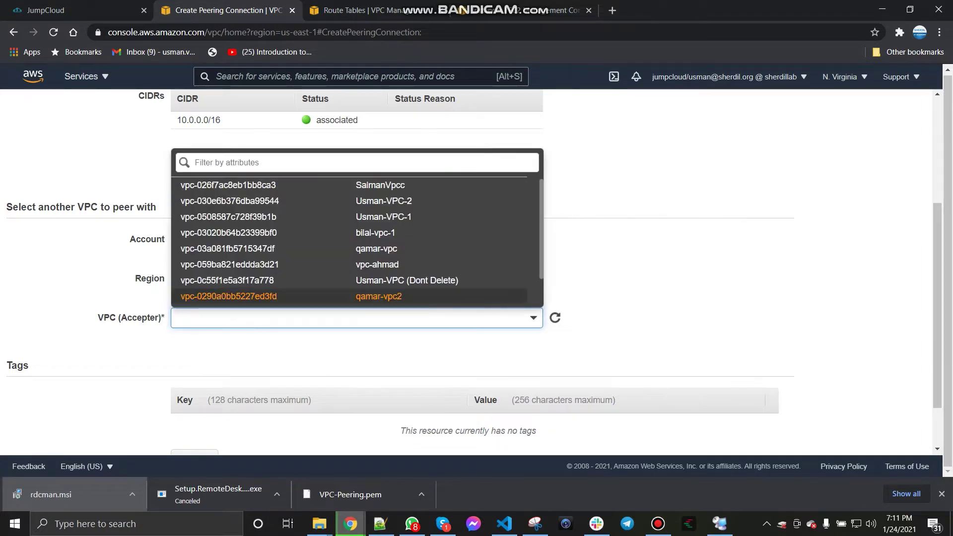
pyautogui.press('Up')
pyautogui.press('Up')
pyautogui.press('Up')
pyautogui.press('Up')
pyautogui.press('Up')
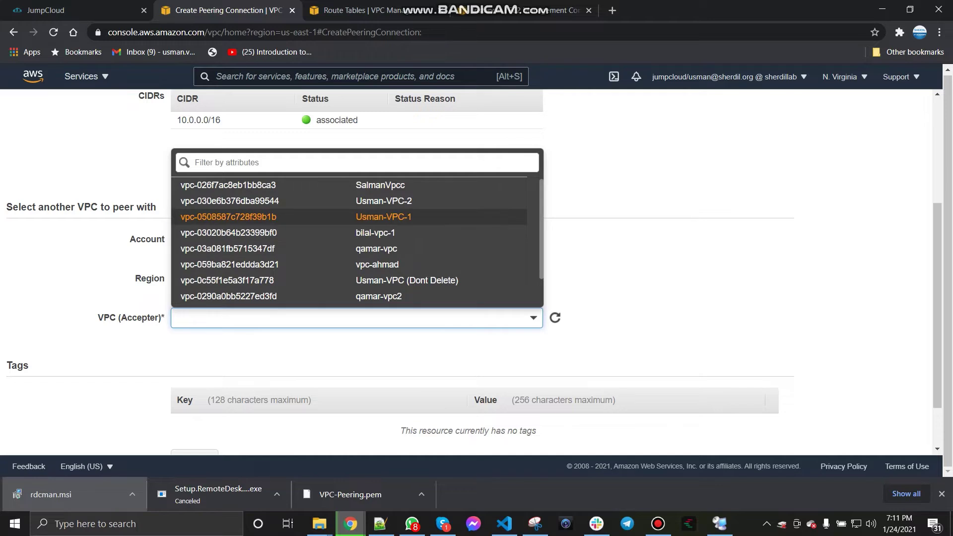
pyautogui.press('Return')
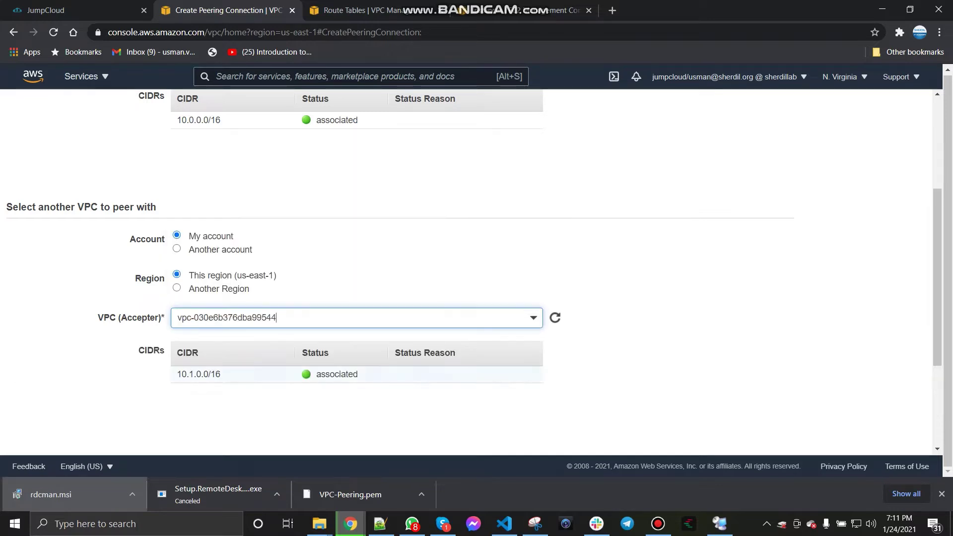
pyautogui.scroll(-3, 476, 268)
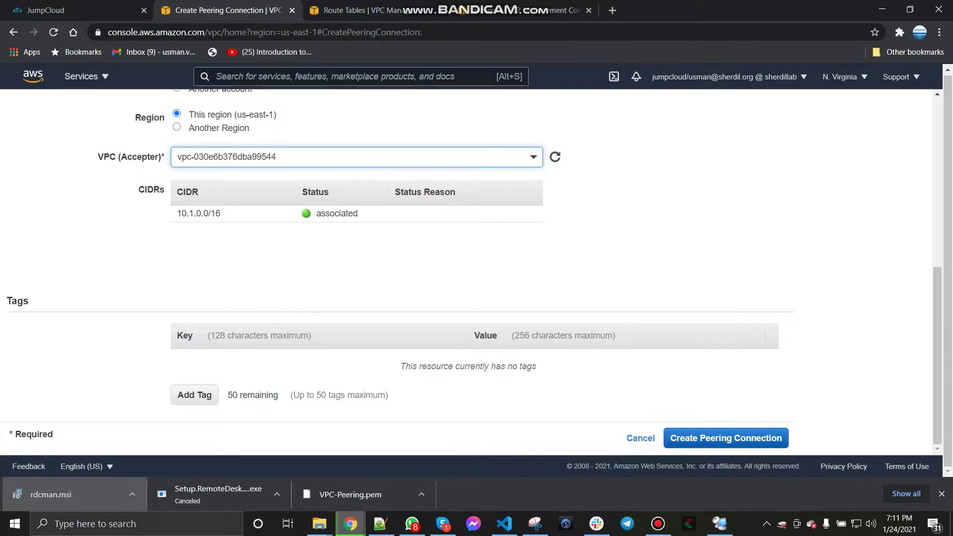
pyautogui.click(726, 437)
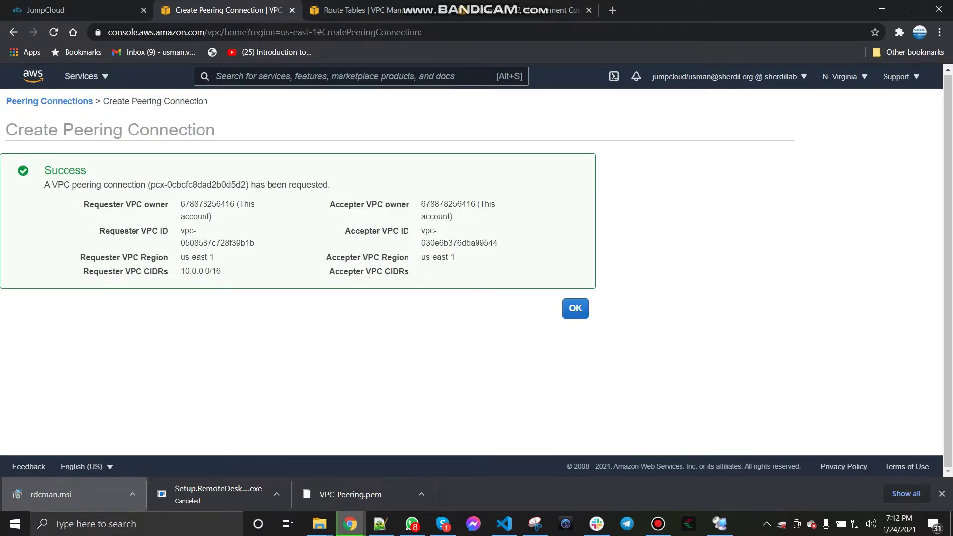
# Step: Accept the pending UsmanVPC1-UsmanVPC2 peering request so the connection becomes Active
pyautogui.click(575, 308)
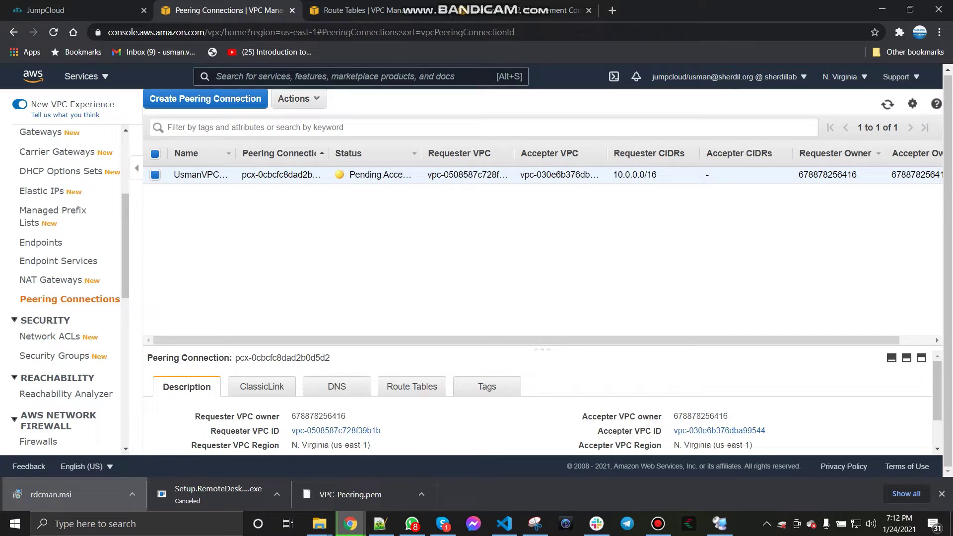
pyautogui.click(297, 99)
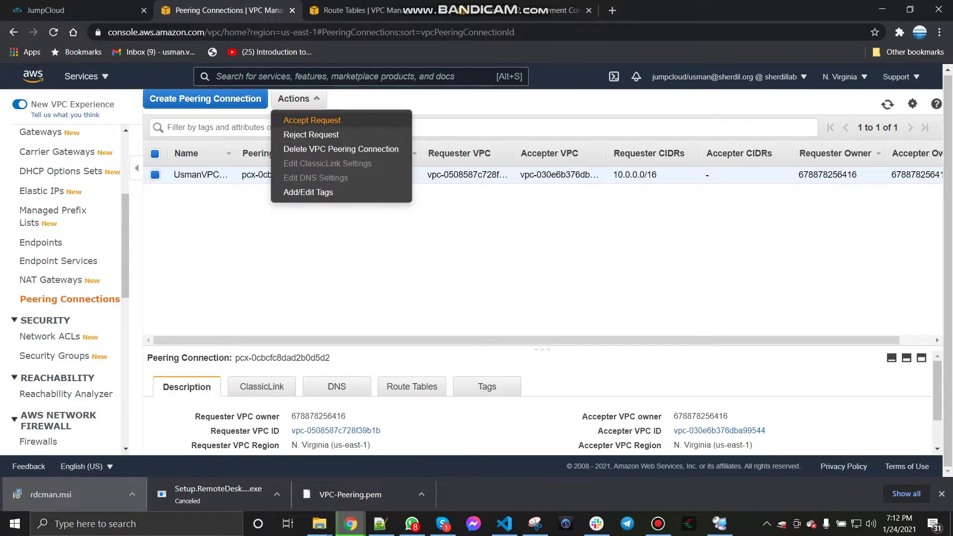
pyautogui.click(312, 120)
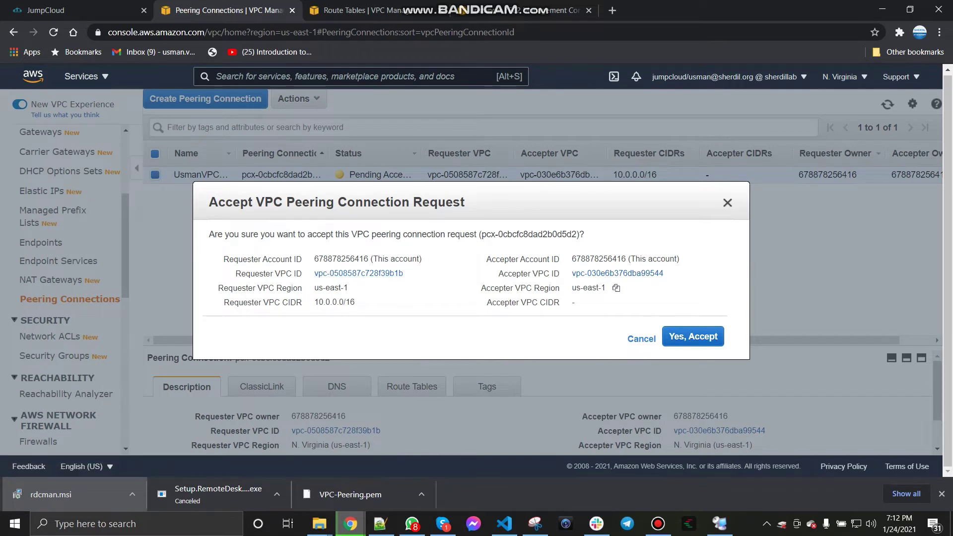
pyautogui.click(693, 337)
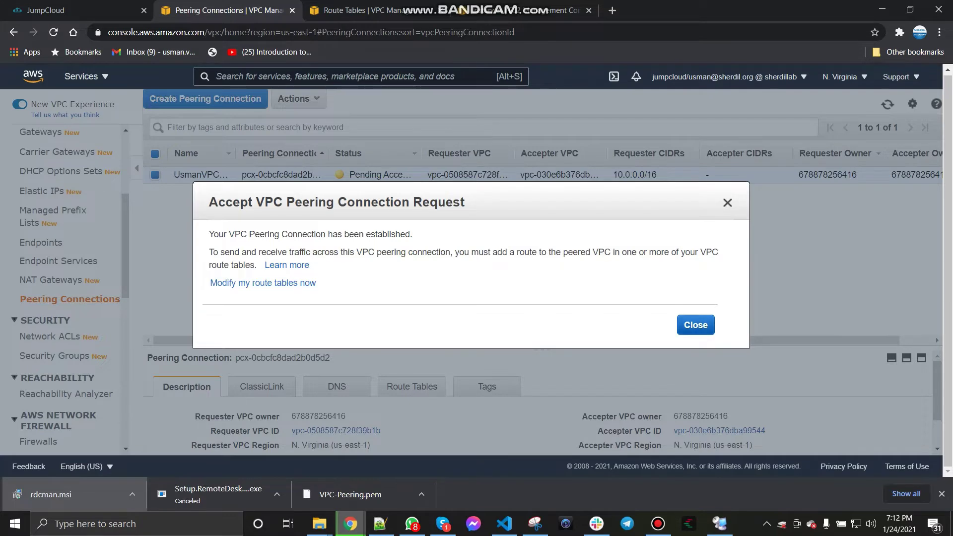
pyautogui.click(695, 324)
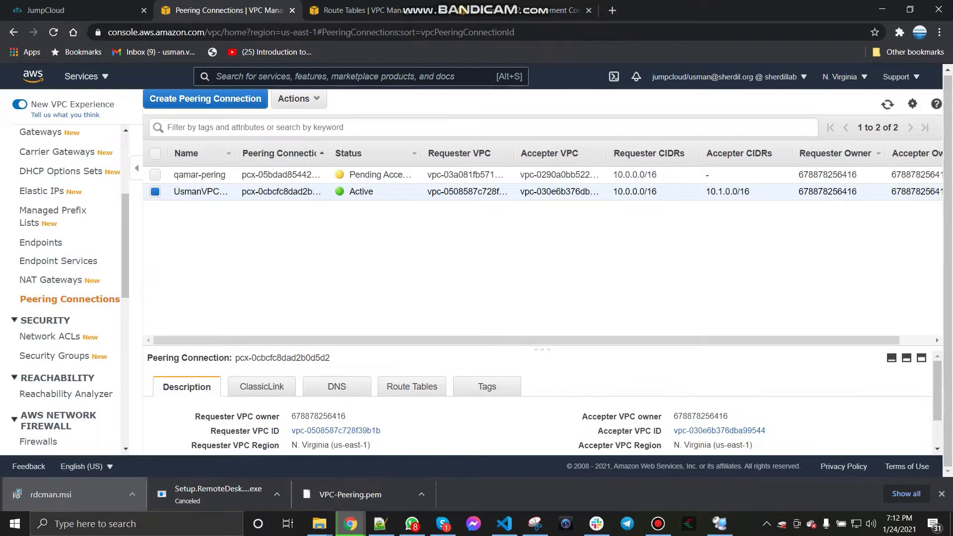
pyautogui.click(719, 524)
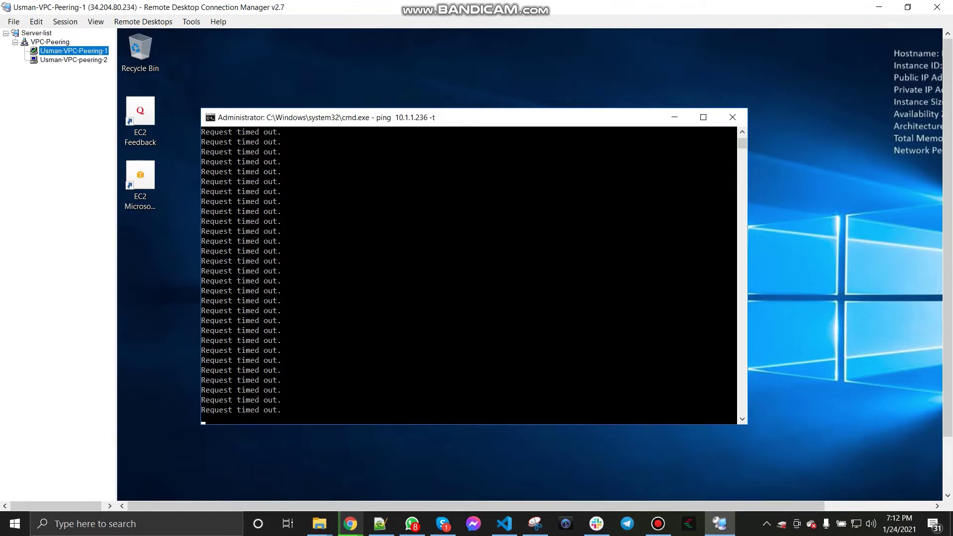
# Step: Check both servers' pings to 10.1.1.236, still timing out, then return to the peering list
pyautogui.click(73, 60)
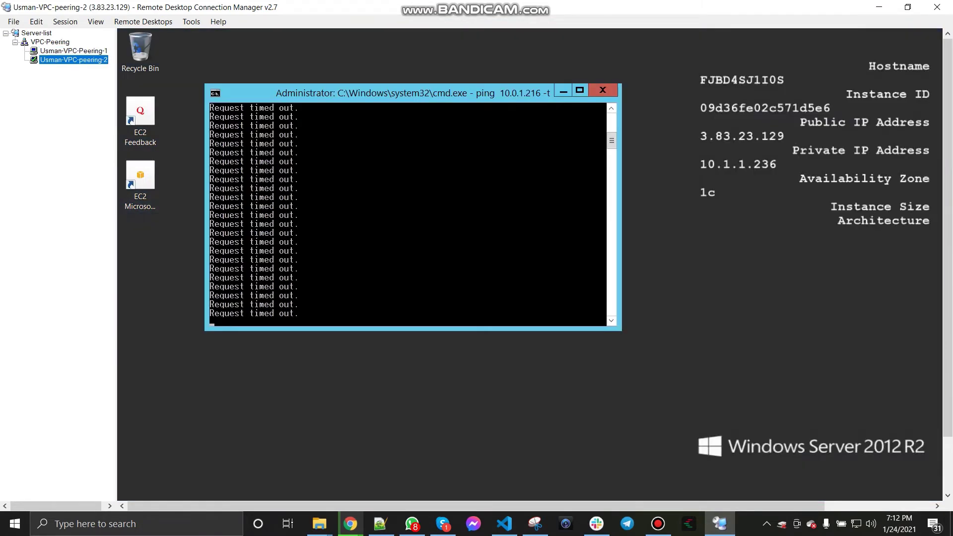
pyautogui.click(74, 50)
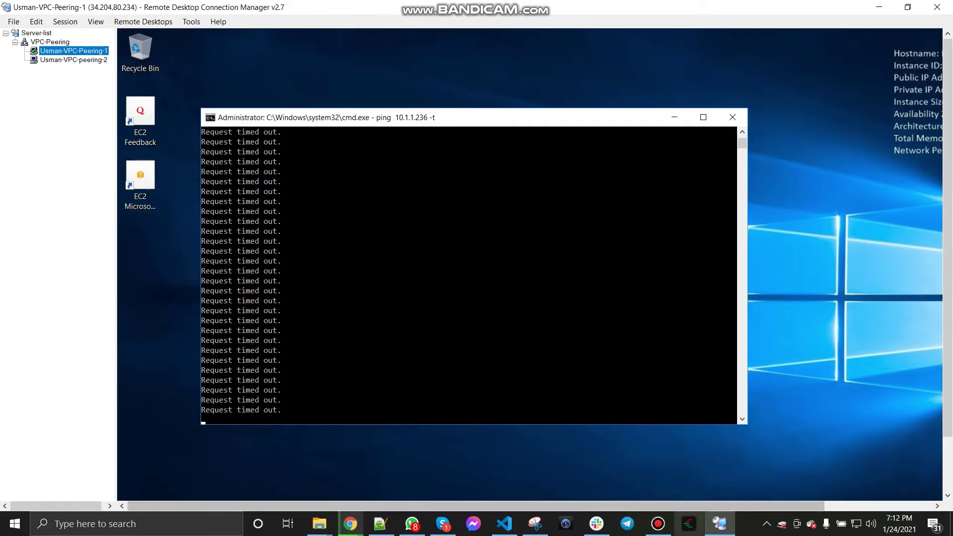
pyautogui.click(350, 524)
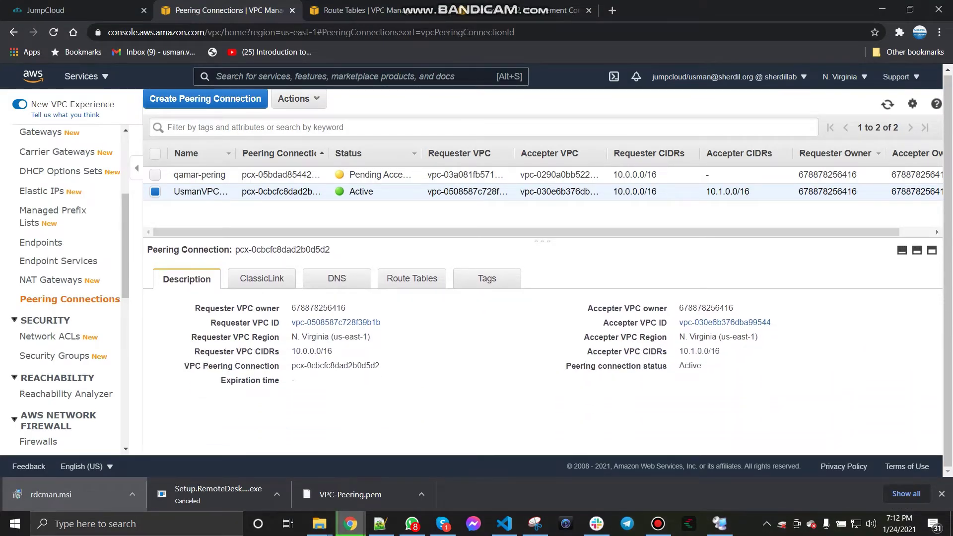
# Step: Refresh the peering list and show the routes of Usman-VPC-2's route table (vpc-030e6b376dba99544)
pyautogui.click(888, 104)
pyautogui.click(658, 524)
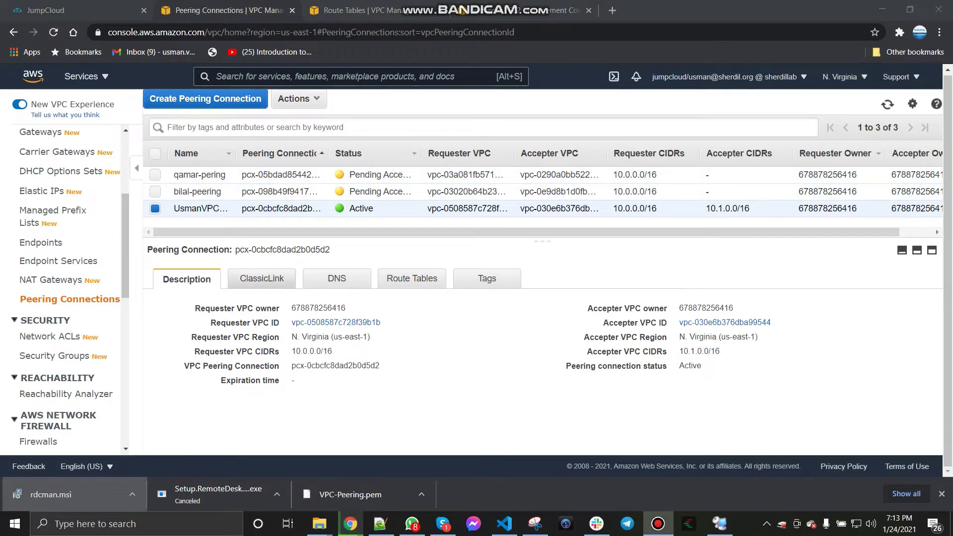
pyautogui.click(412, 279)
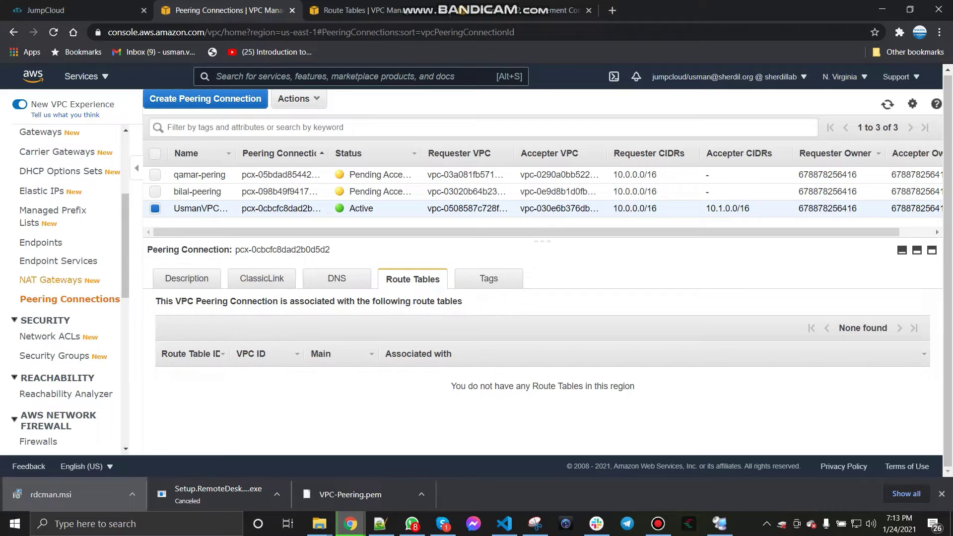
pyautogui.scroll(4, 64, 288)
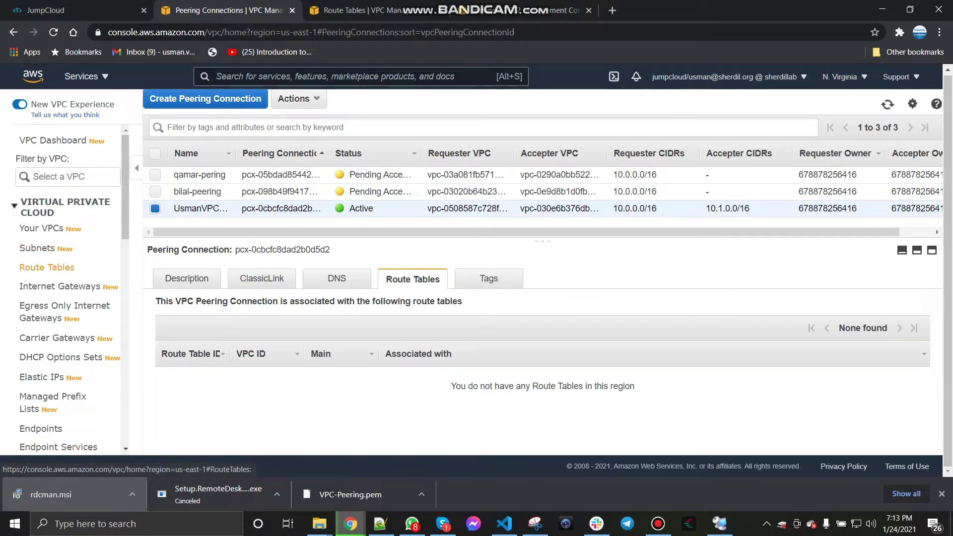
pyautogui.click(47, 267)
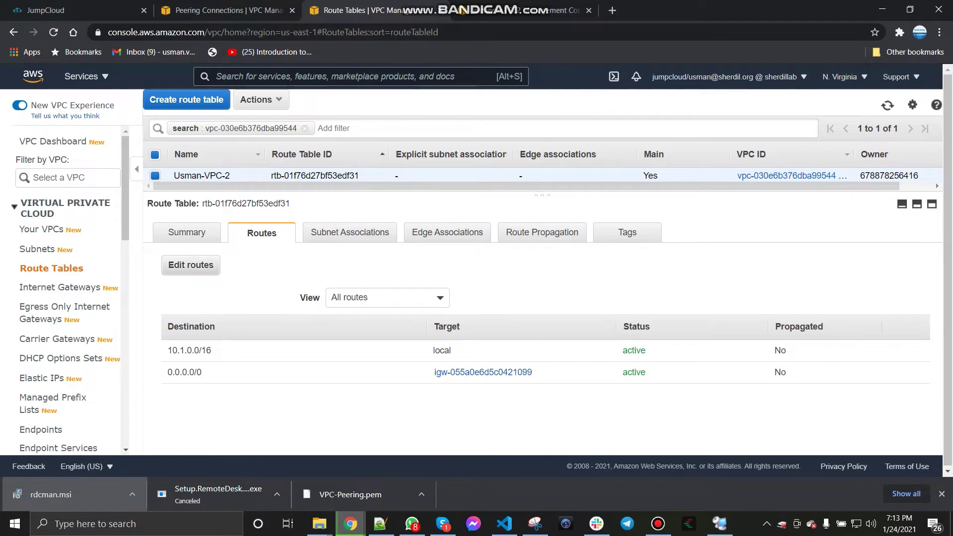
# Step: Add a 10.0.0.0/16 route targeting peering connection pcx-0cbcfc8dad2b0d5d2 and save it
pyautogui.click(191, 264)
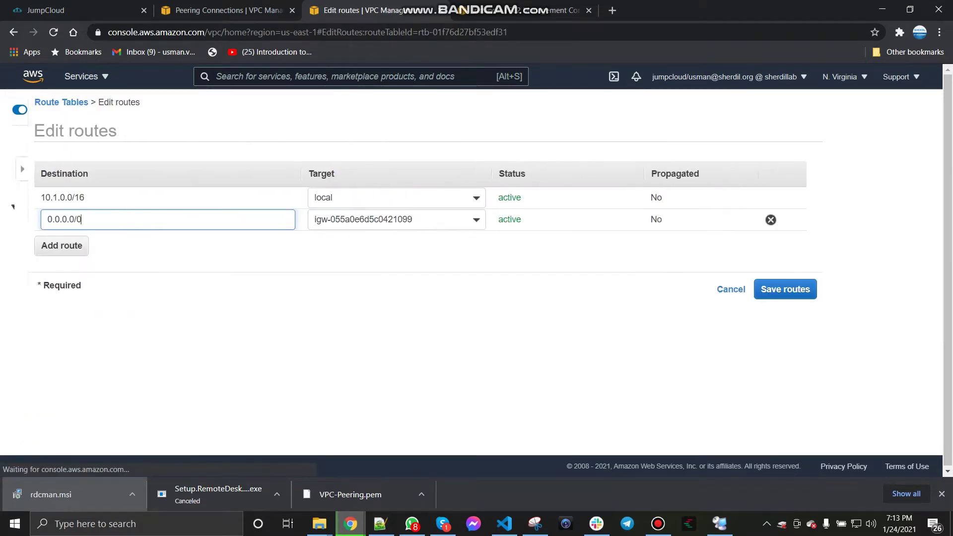
pyautogui.click(33, 244)
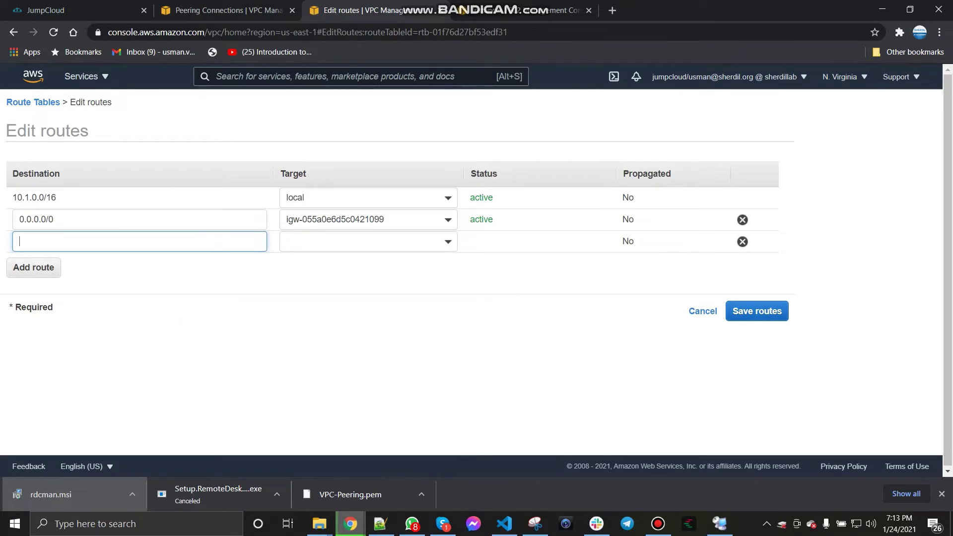
pyautogui.write('10.')
pyautogui.write('0.0.0')
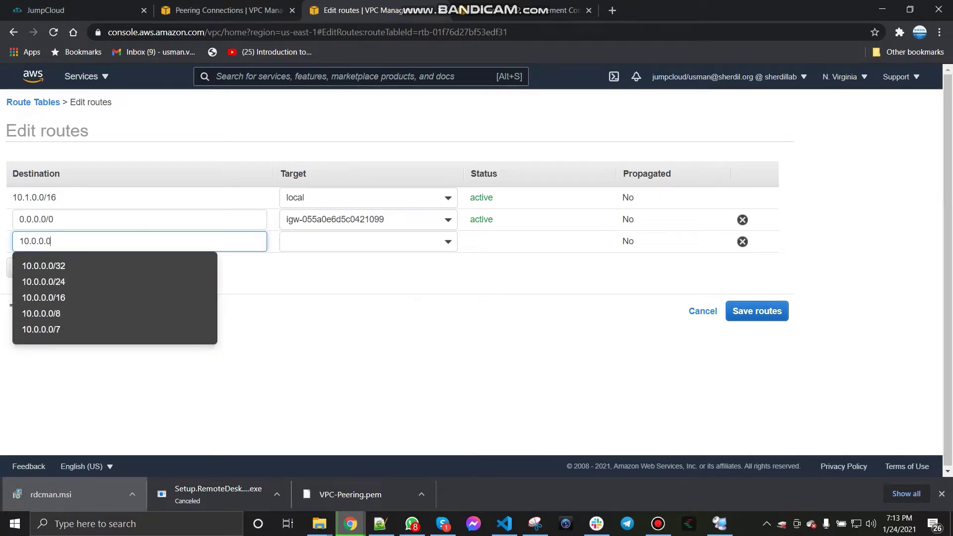
pyautogui.write('/16')
pyautogui.click(368, 242)
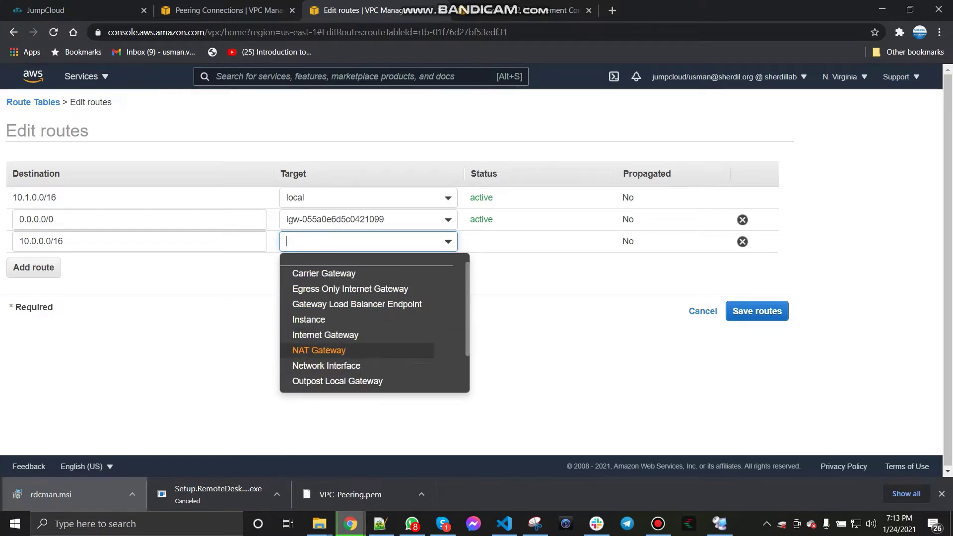
pyautogui.scroll(-1, 337, 335)
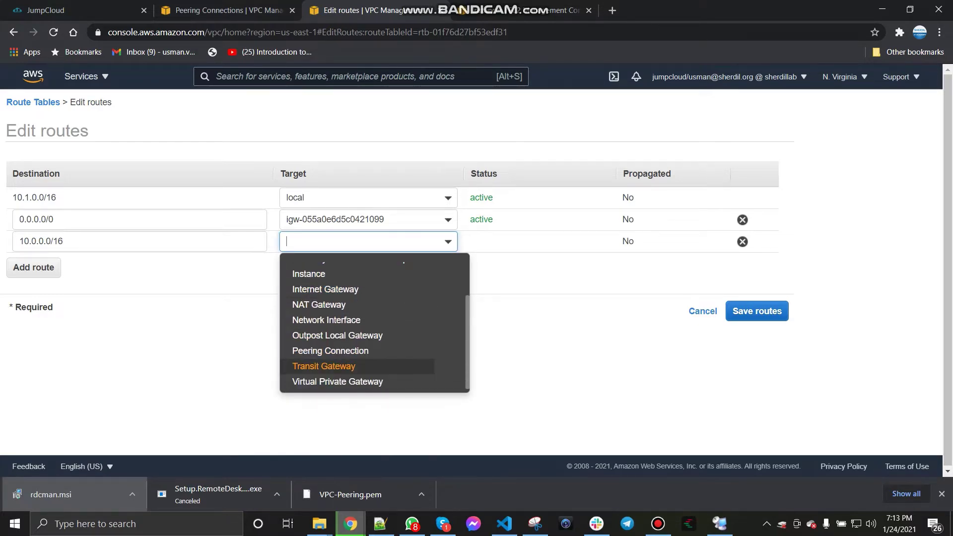
pyautogui.write('pcx-')
pyautogui.click(367, 268)
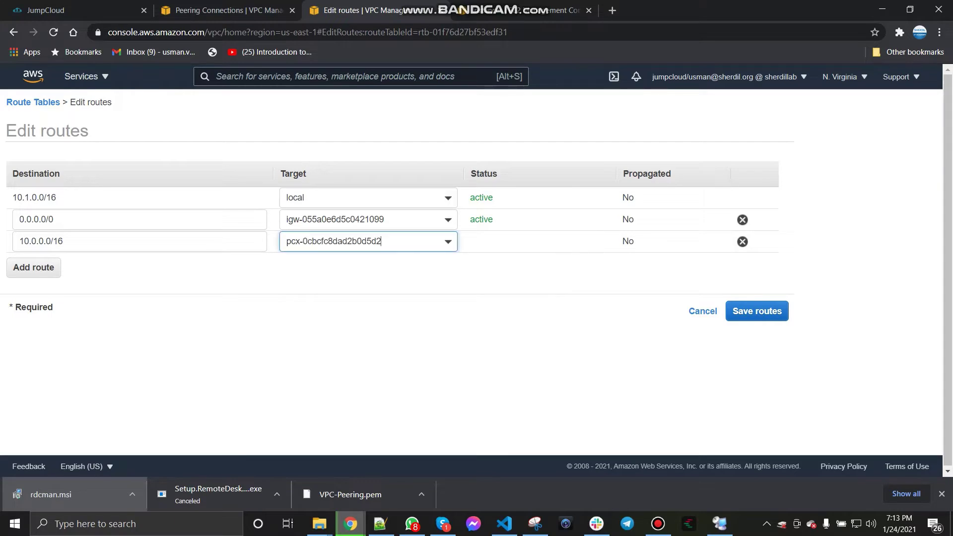
pyautogui.click(757, 311)
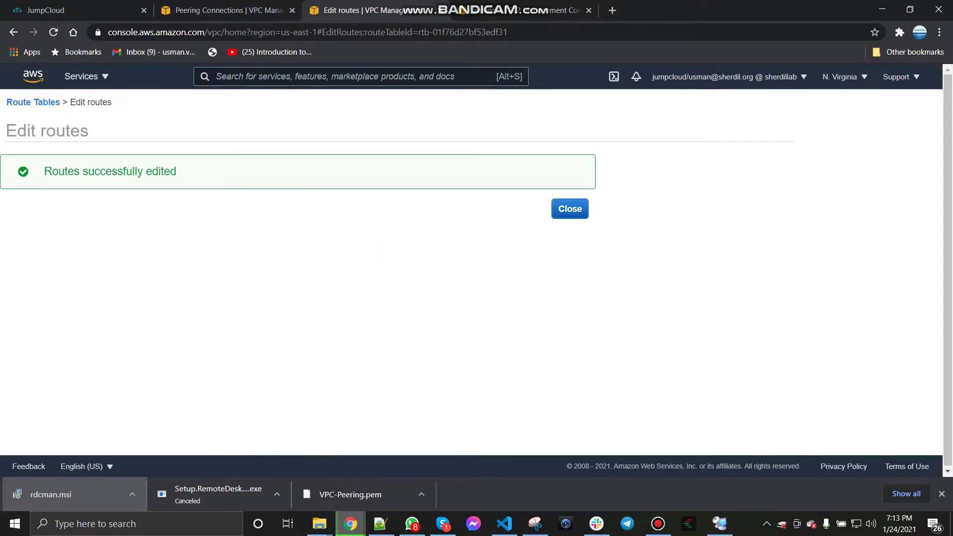
pyautogui.click(571, 208)
# Step: Check both servers' pings in Remote Desktop Connection Manager, still timing out, then return to AWS
pyautogui.click(719, 524)
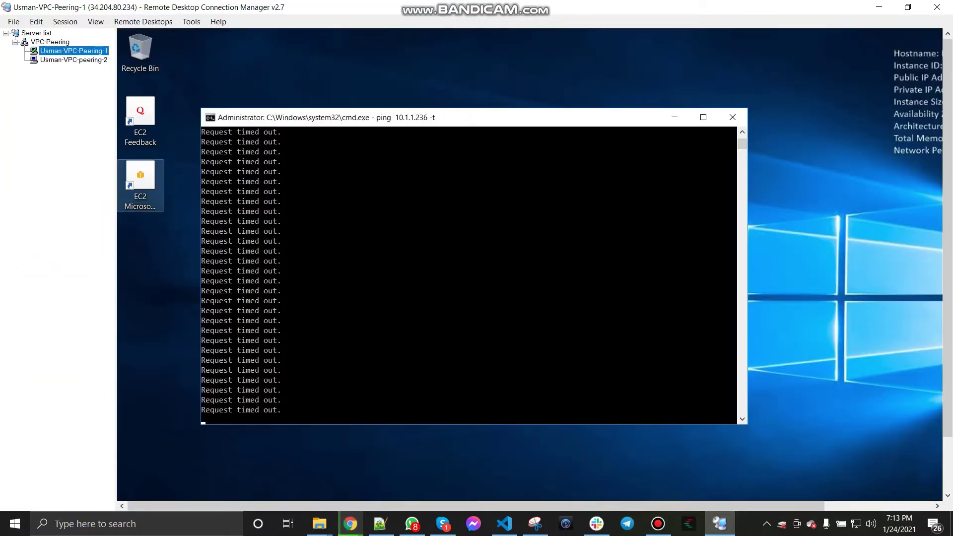
pyautogui.click(73, 60)
pyautogui.click(74, 52)
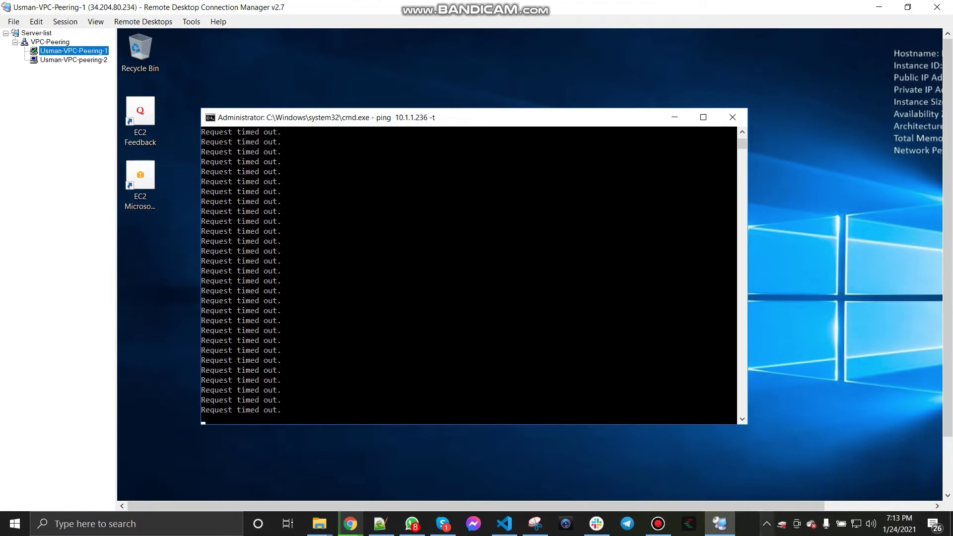
pyautogui.click(719, 524)
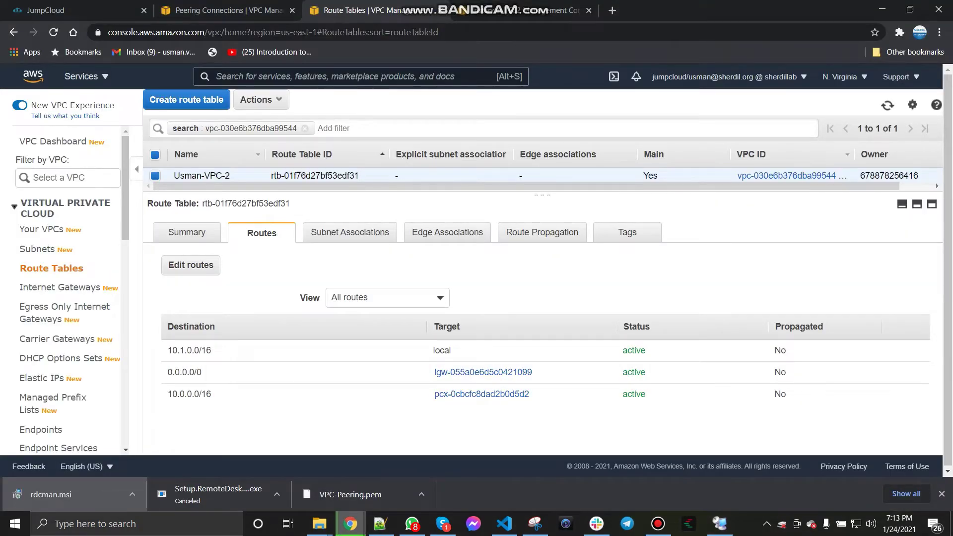
# Step: Copy Usman-VPC-1's VPC ID and filter the route tables by it
pyautogui.click(155, 176)
pyautogui.click(42, 229)
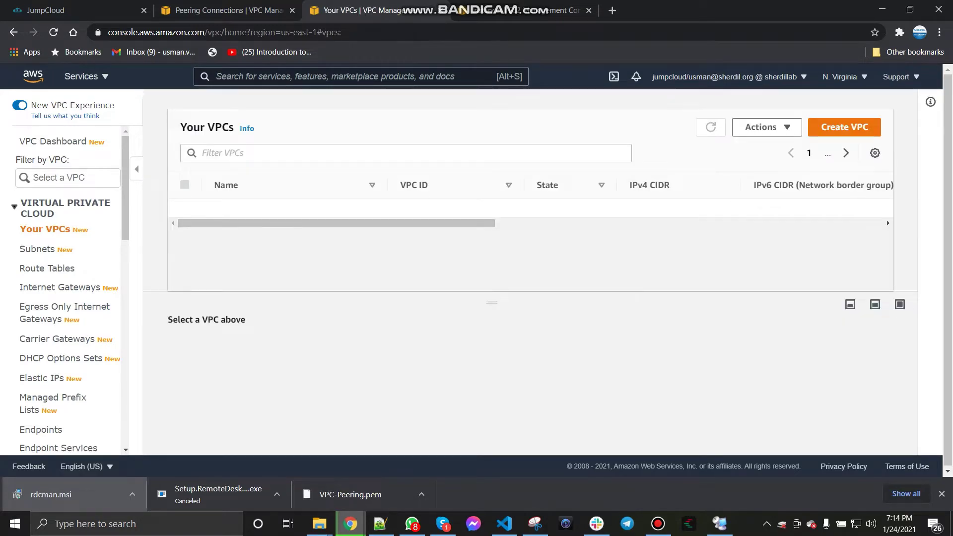
pyautogui.click(185, 245)
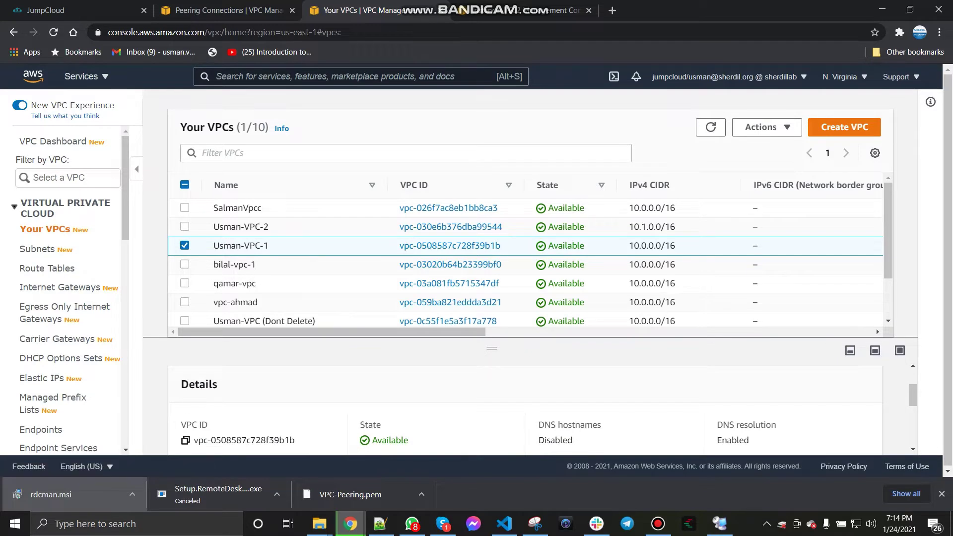
pyautogui.click(185, 440)
pyautogui.click(47, 269)
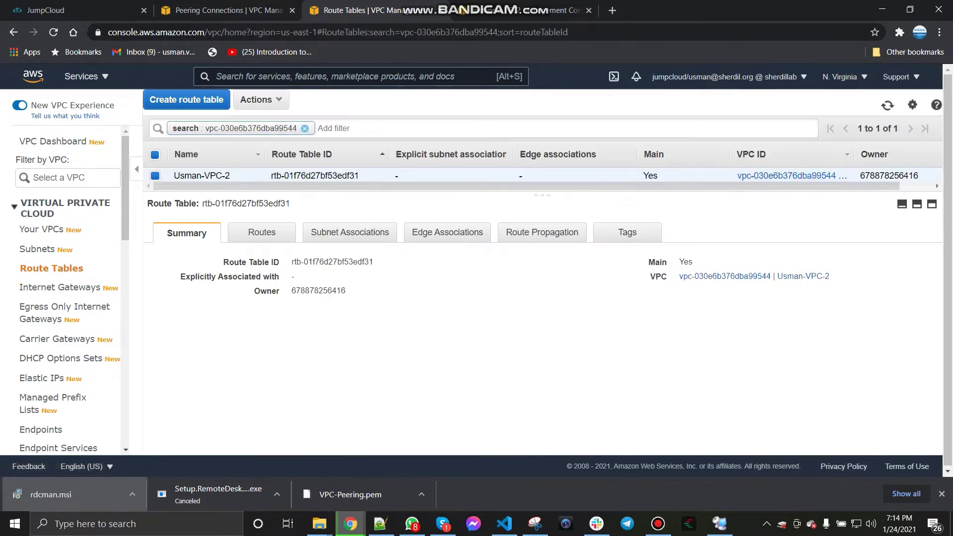
pyautogui.click(304, 128)
pyautogui.hotkey('ctrl', 'v')
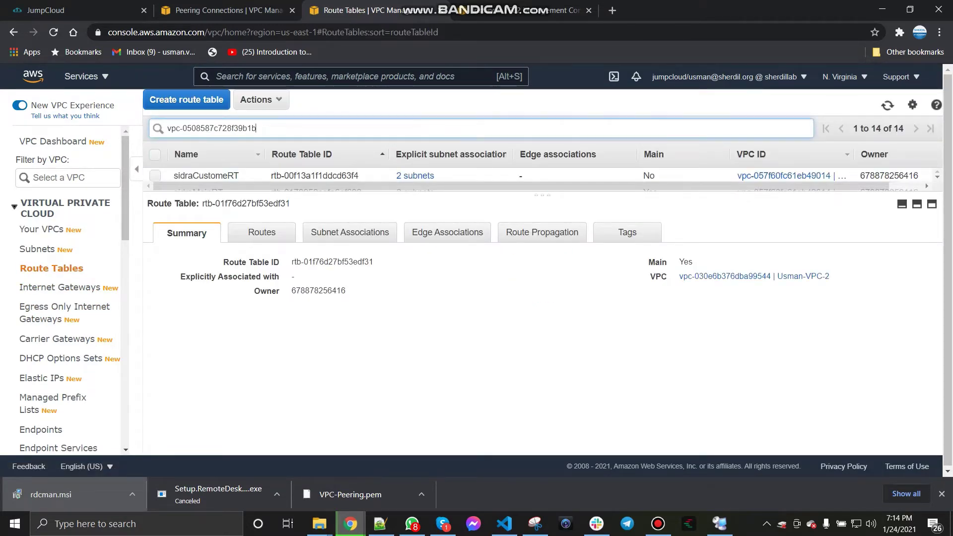
pyautogui.press('Return')
# Step: Name Usman-VPC-1's route table Usman-VPC-Peering-1
pyautogui.click(253, 175)
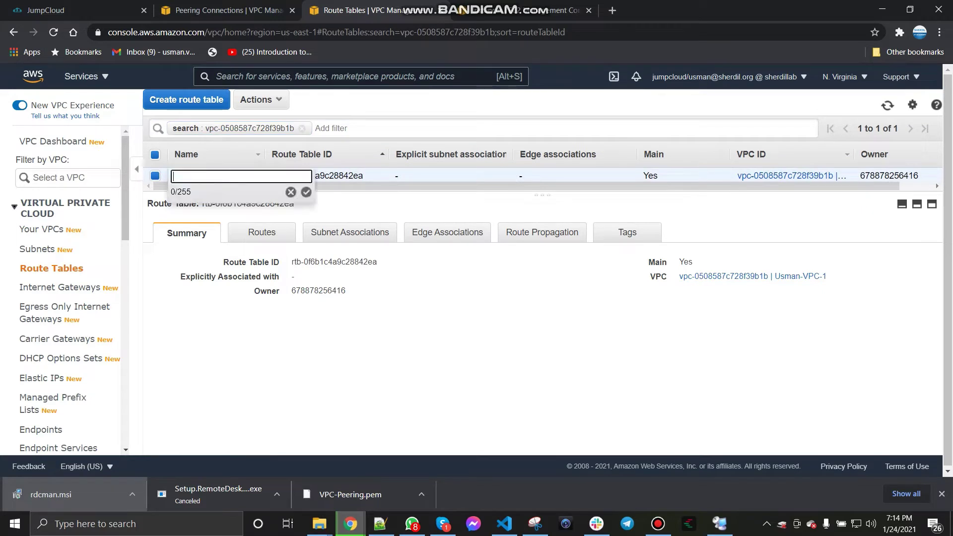
pyautogui.write('Usman-VPC-Peering-1')
pyautogui.press('Return')
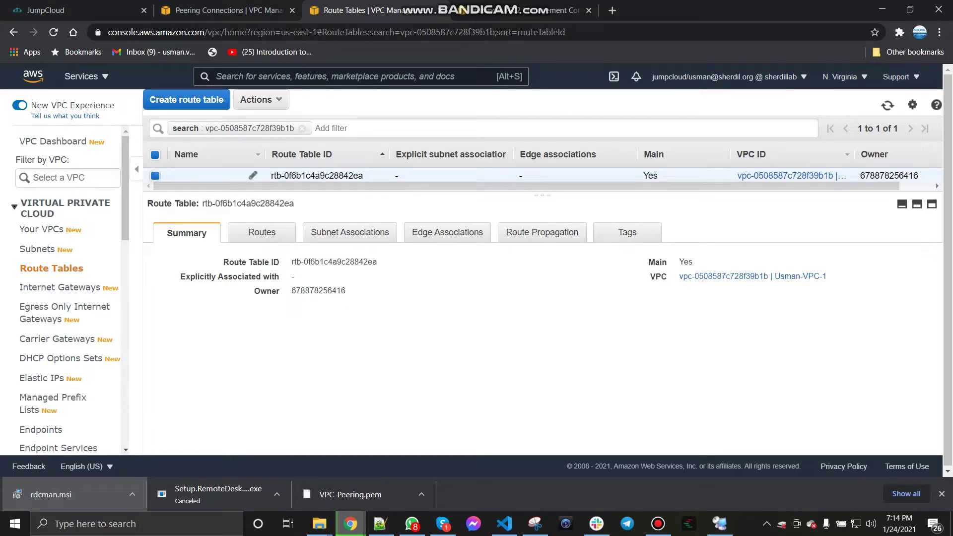
pyautogui.click(253, 175)
pyautogui.write('Usman-VPC-')
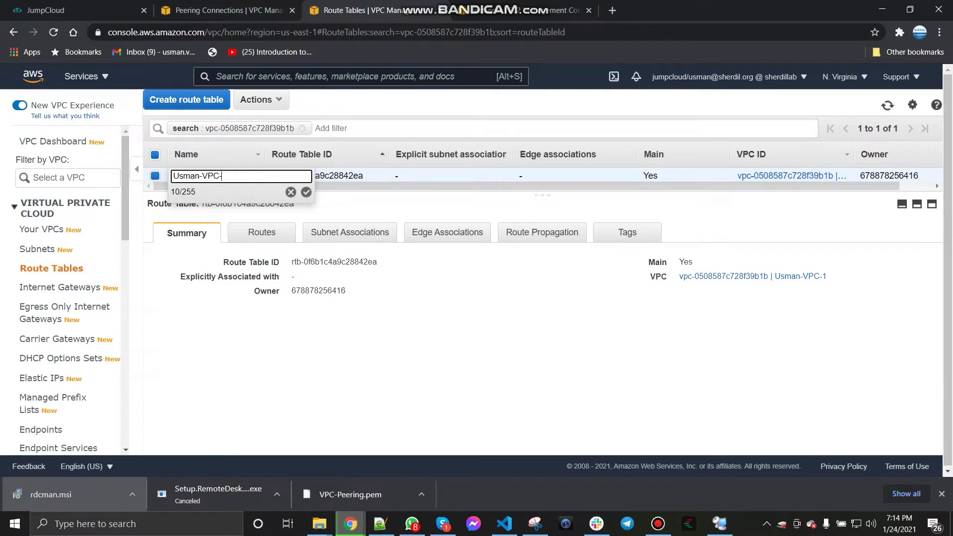
pyautogui.write('Peering-1')
pyautogui.click(307, 193)
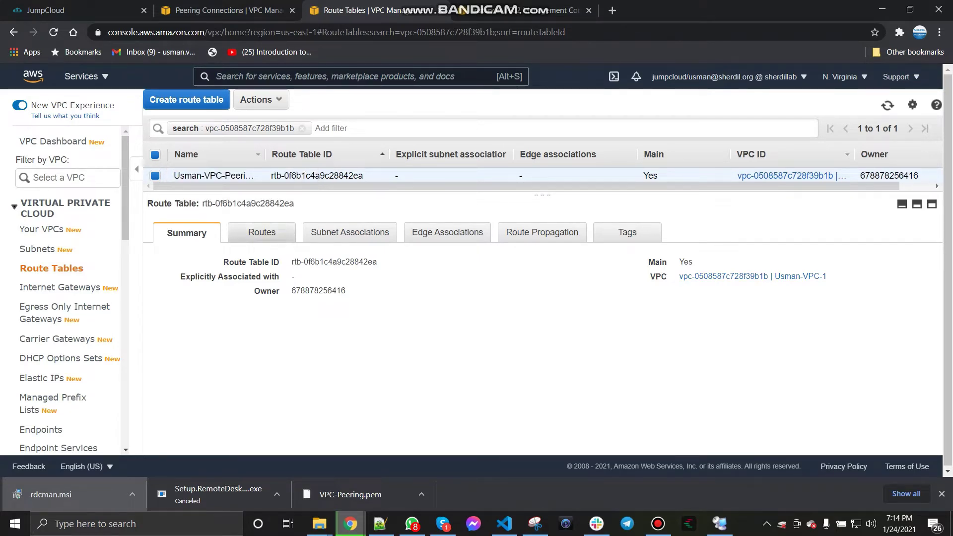
# Step: Add a 10.1.0.0/16 route targeting the pcx- peering connection and save the routes
pyautogui.click(262, 232)
pyautogui.click(191, 266)
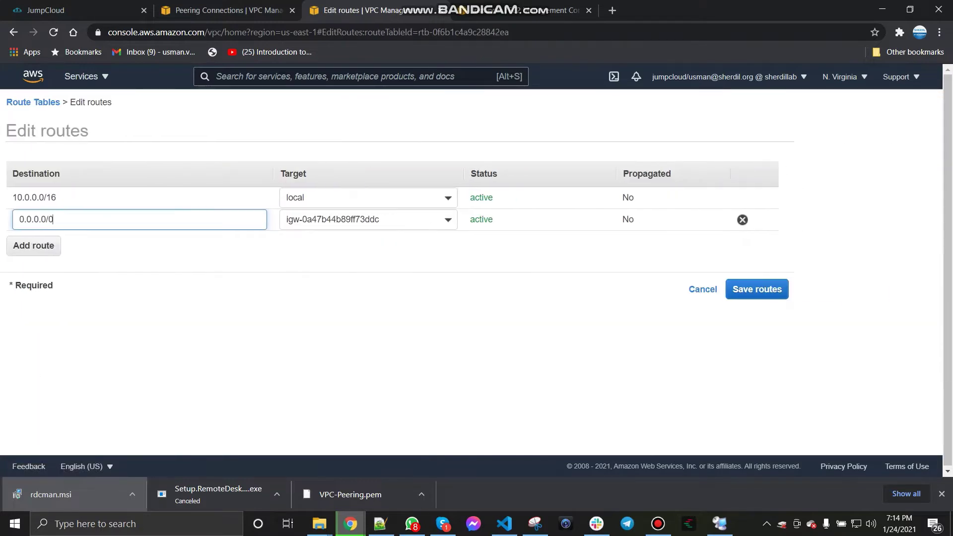
pyautogui.click(34, 267)
pyautogui.write('10.')
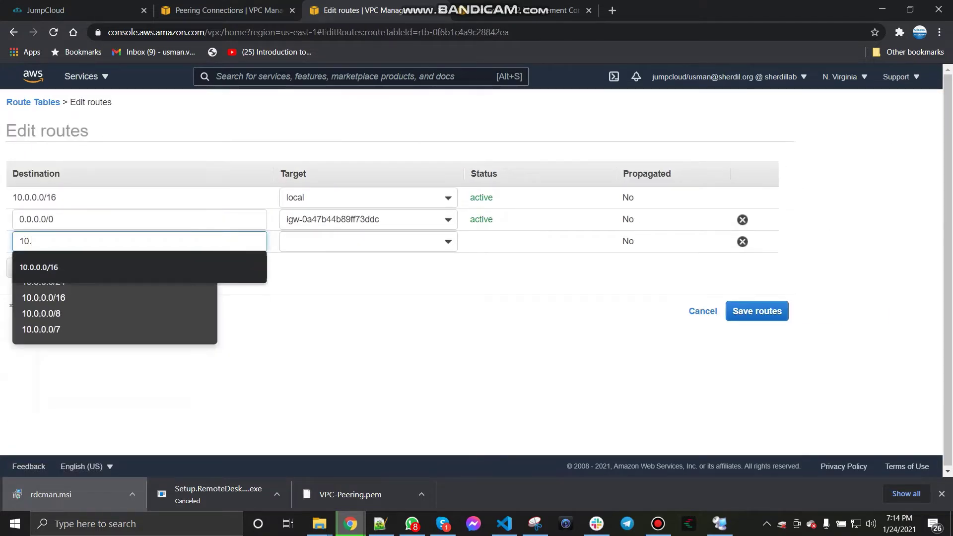
pyautogui.write('1.0.0')
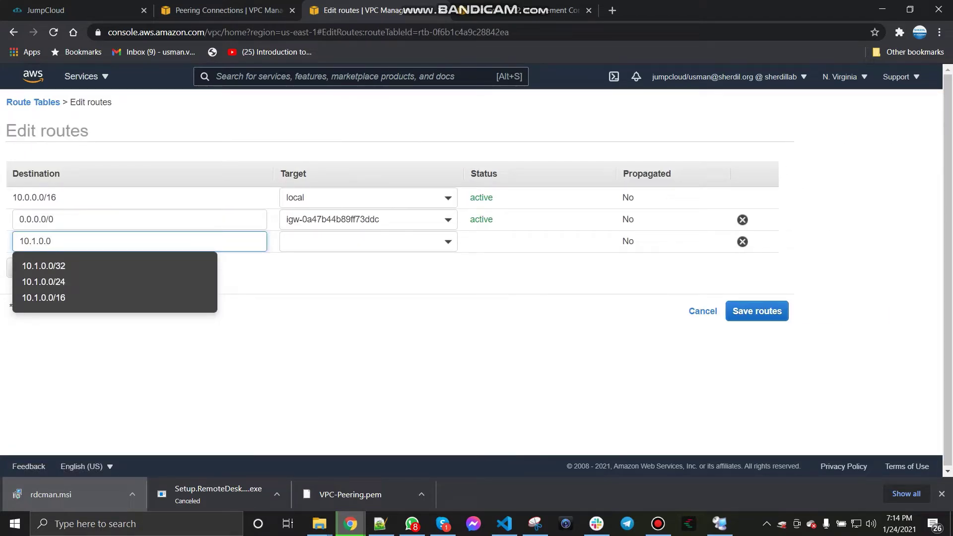
pyautogui.write('/16')
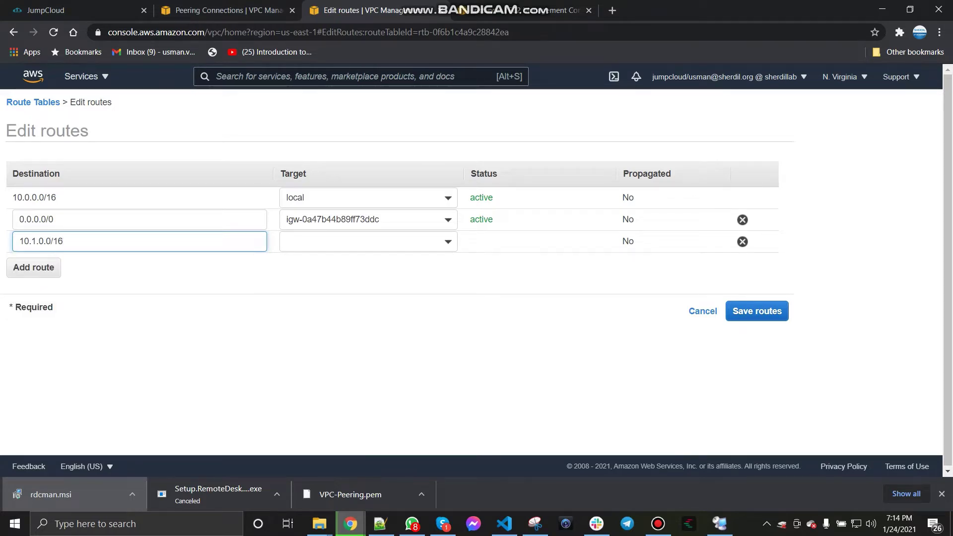
pyautogui.press('Tab')
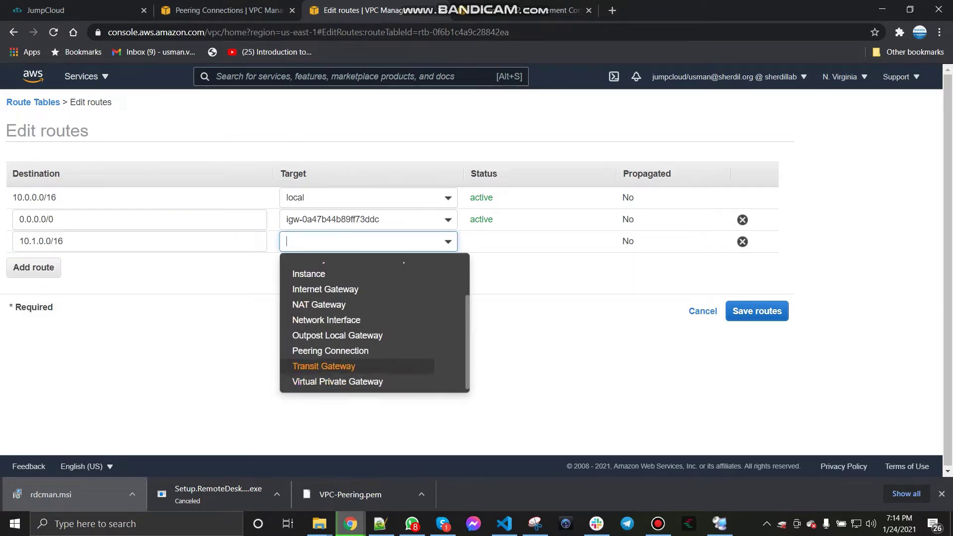
pyautogui.write('pcx-')
pyautogui.press('Return')
pyautogui.press('Tab')
pyautogui.press('Tab')
pyautogui.press('Tab')
pyautogui.press('Tab')
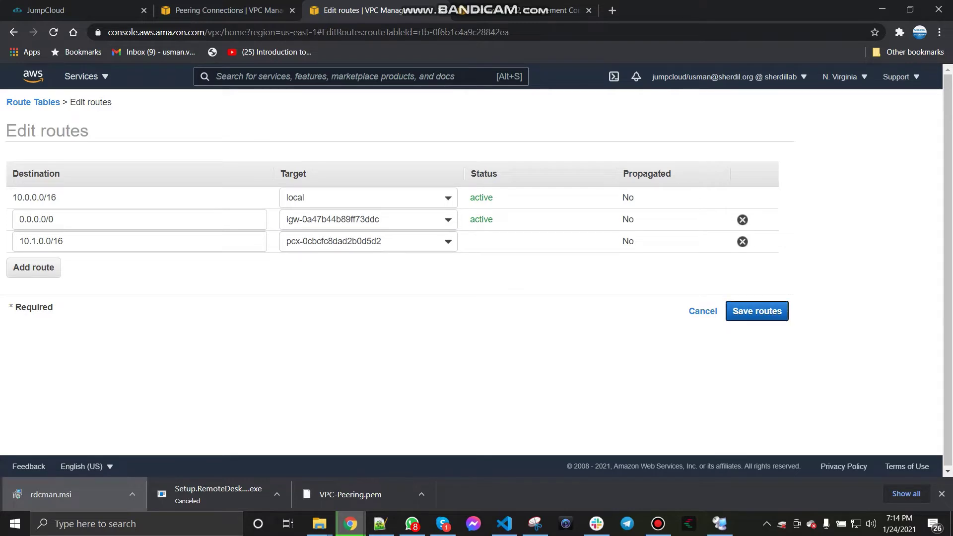
pyautogui.press('Return')
pyautogui.click(570, 209)
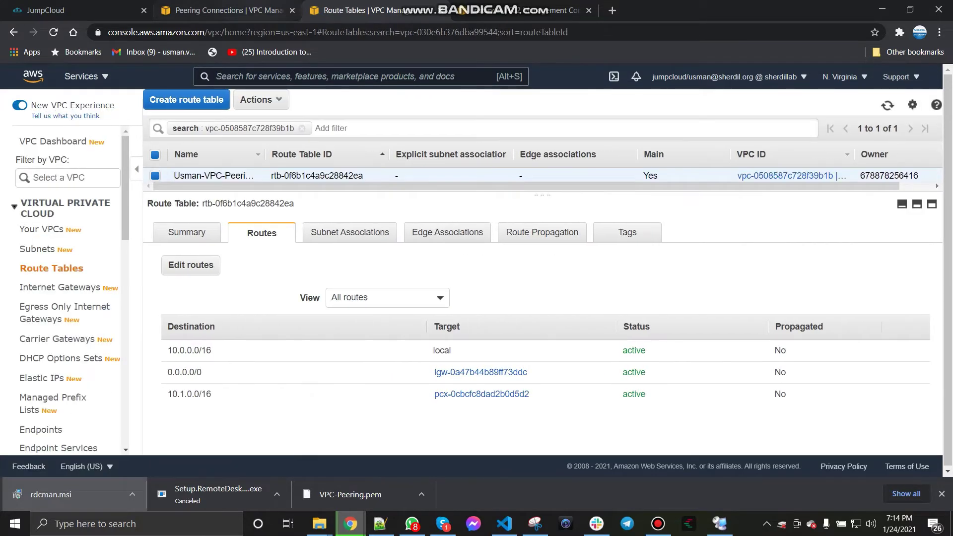
# Step: Refresh the peering connections list before rechecking the pings
pyautogui.click(248, 10)
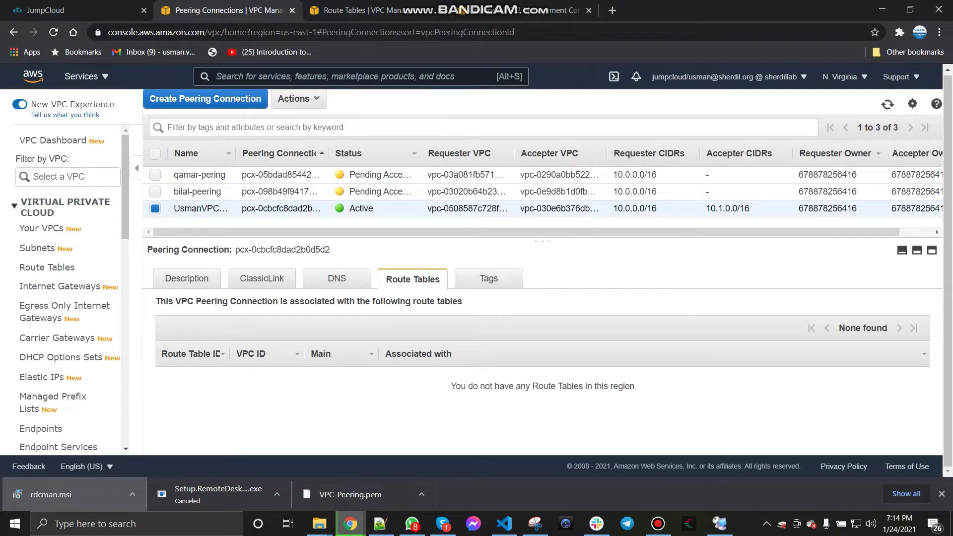
pyautogui.click(887, 104)
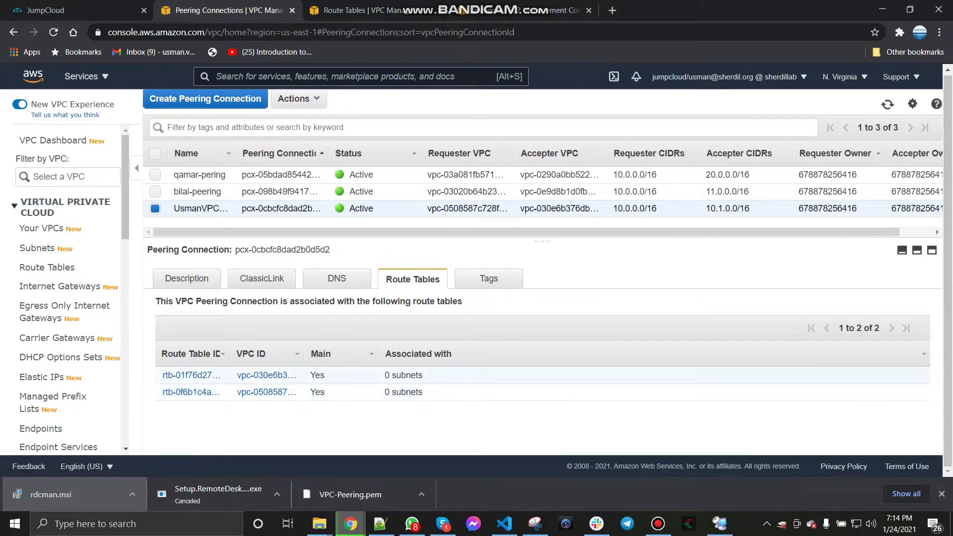
pyautogui.click(720, 524)
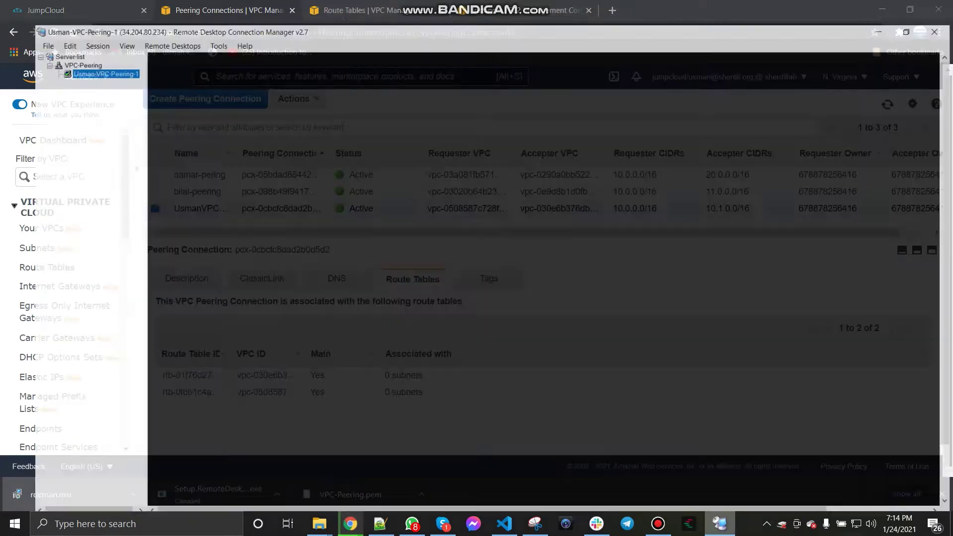
# Step: Compare pings: Peering-1 now gets replies from 10.1.1.236, peering-2 still times out
pyautogui.click(73, 59)
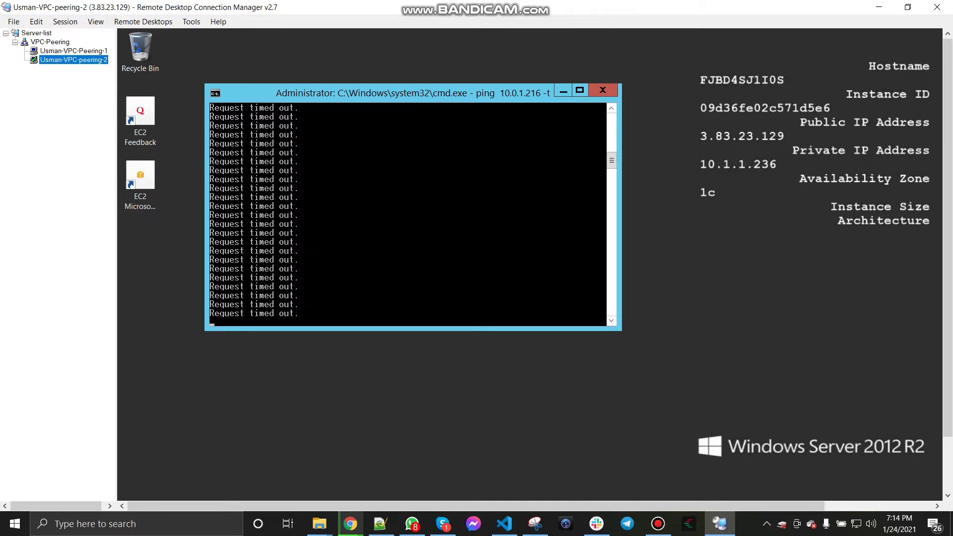
pyautogui.click(73, 50)
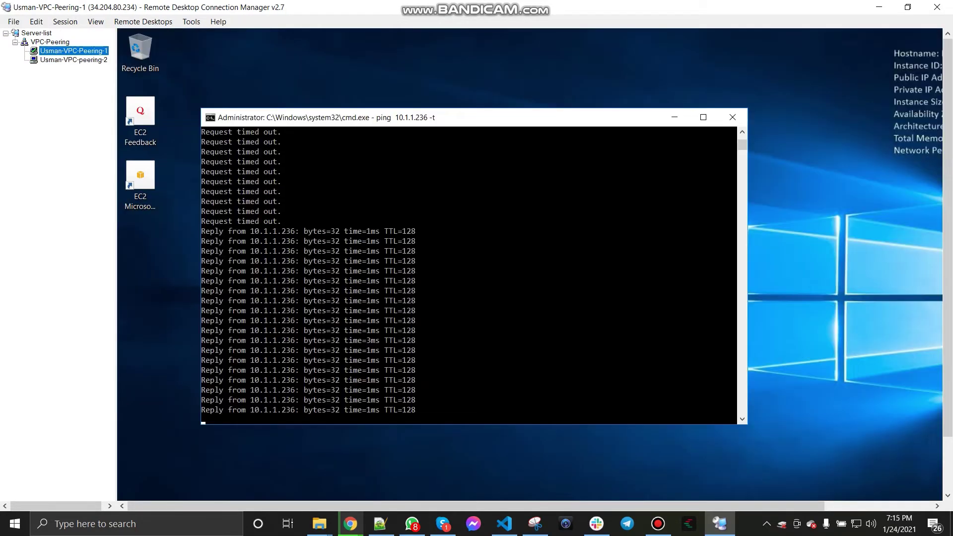
pyautogui.click(73, 59)
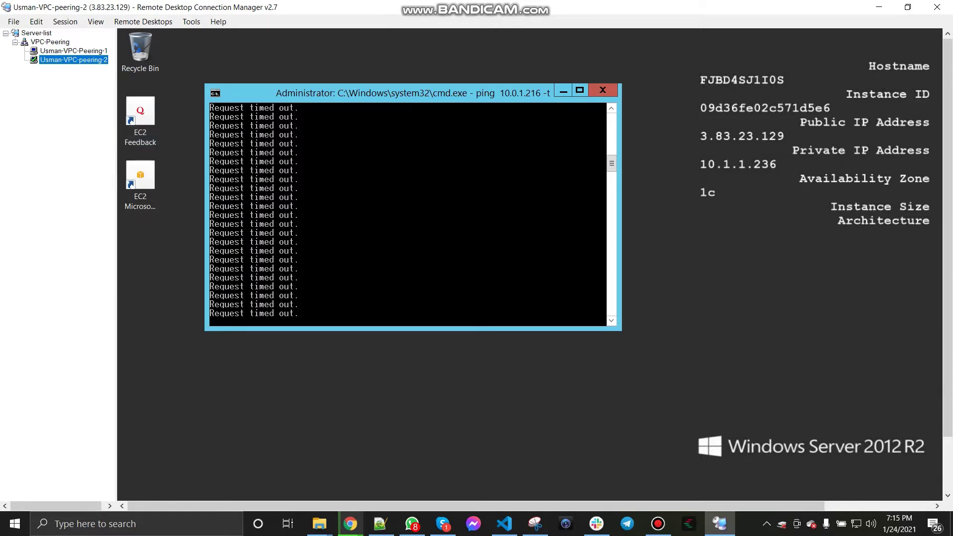
pyautogui.click(350, 524)
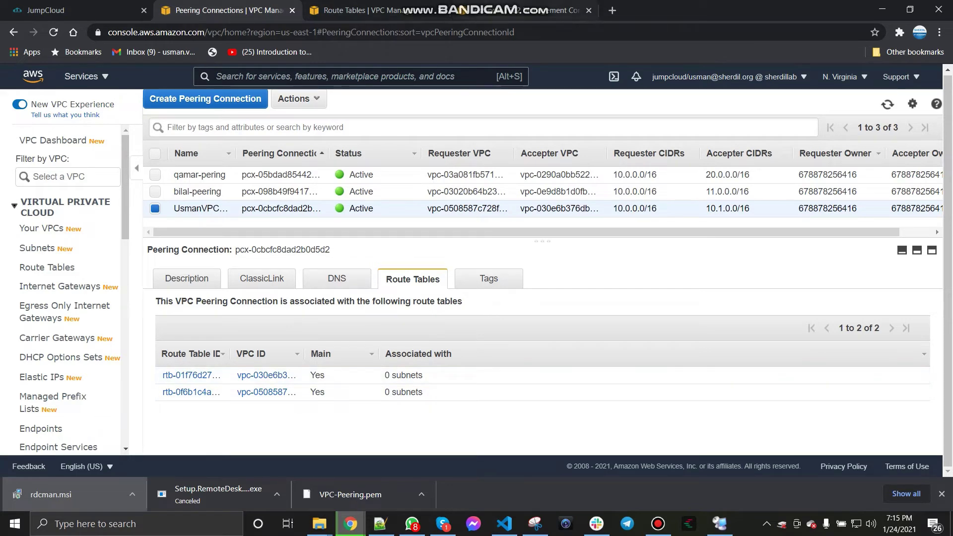
pyautogui.hotkey('ctrl', '4')
pyautogui.hotkey('alt', 'Tab')
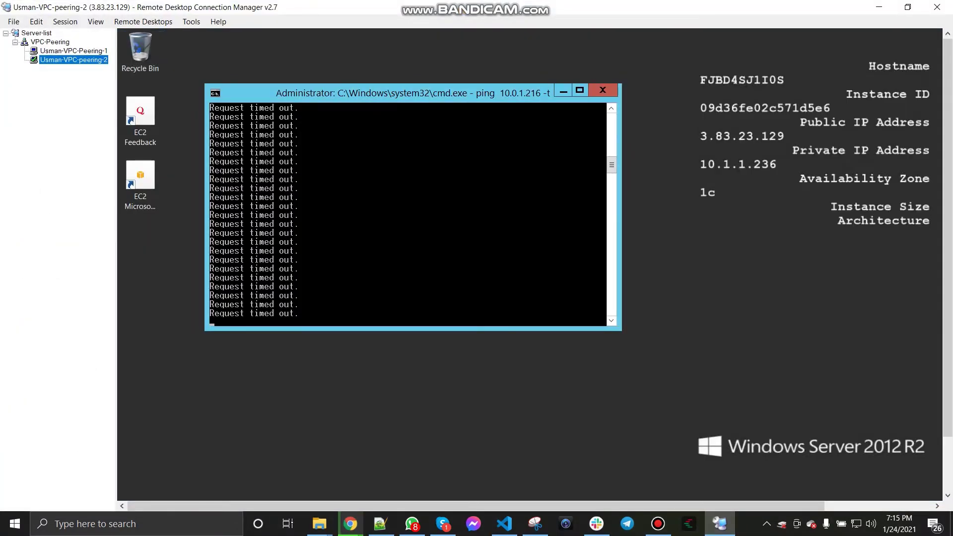
pyautogui.click(74, 51)
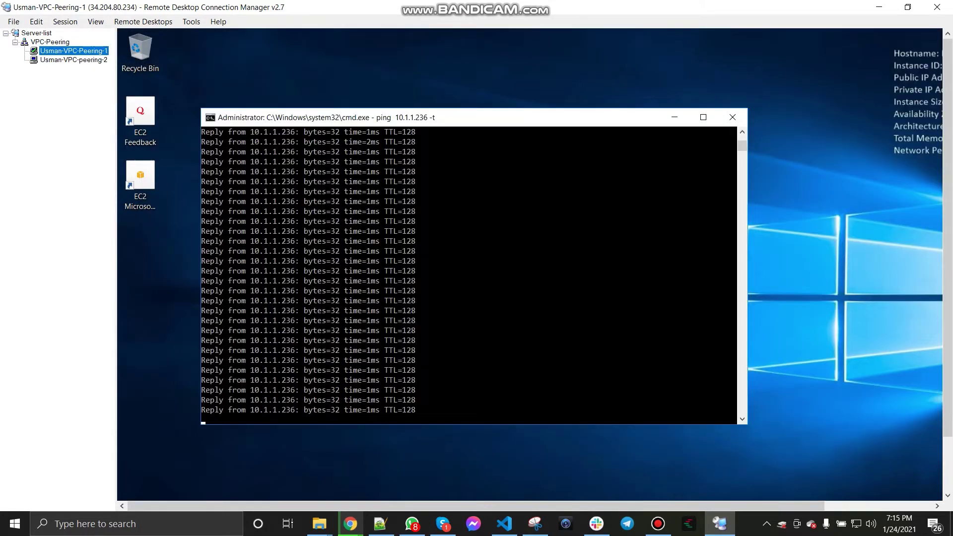
pyautogui.click(74, 60)
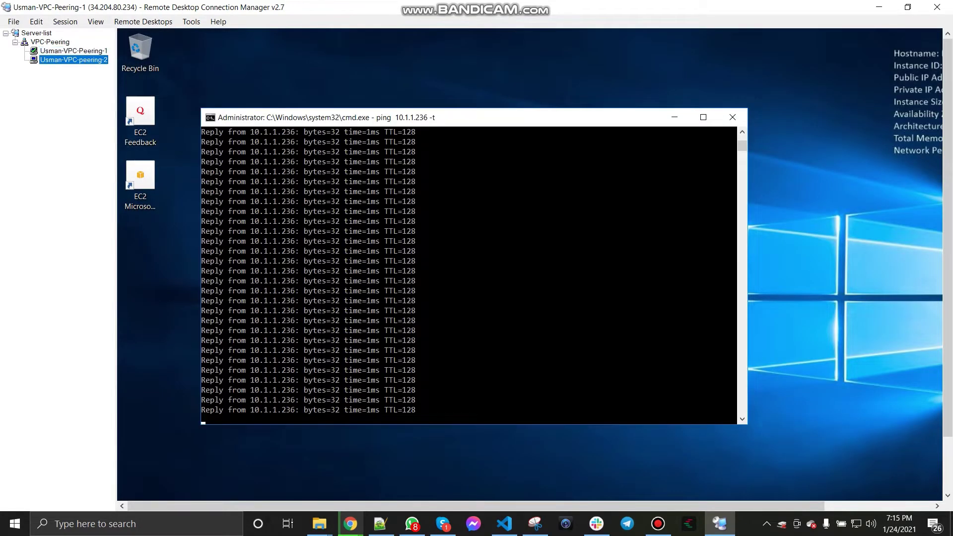
pyautogui.hotkey('alt', 'Tab')
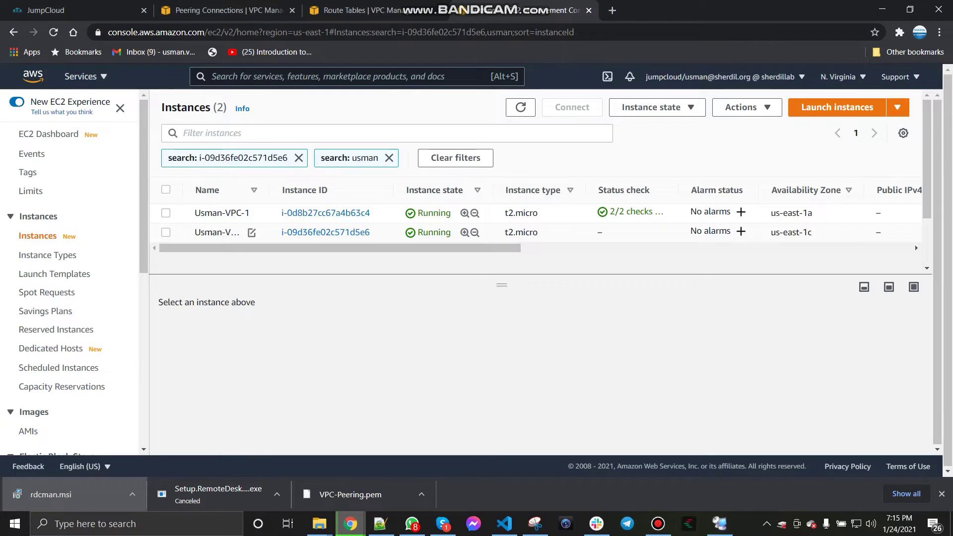
# Step: Open Usman-VPC-1's security group in a new tab and review its inbound rules
pyautogui.click(233, 213)
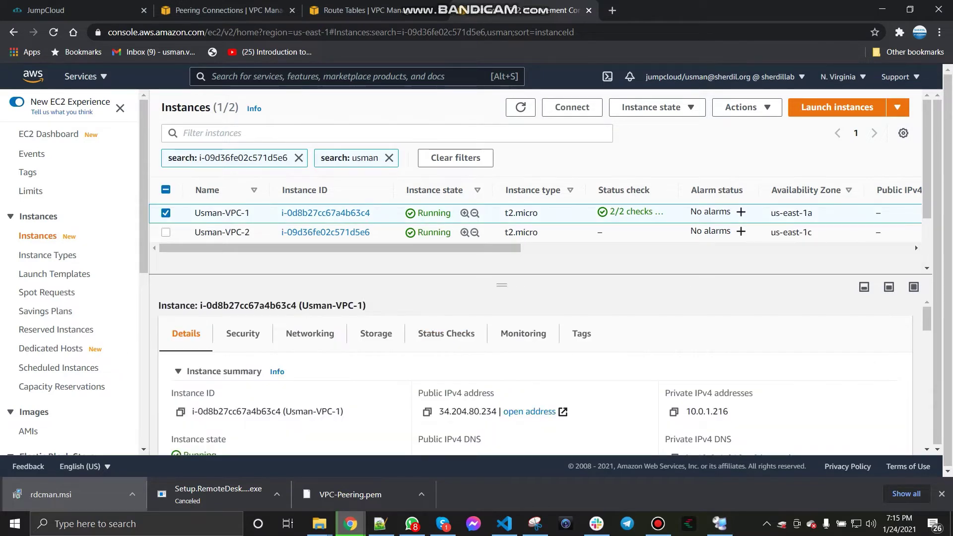
pyautogui.click(242, 333)
pyautogui.scroll(-1, 496, 372)
pyautogui.scroll(-2, 497, 373)
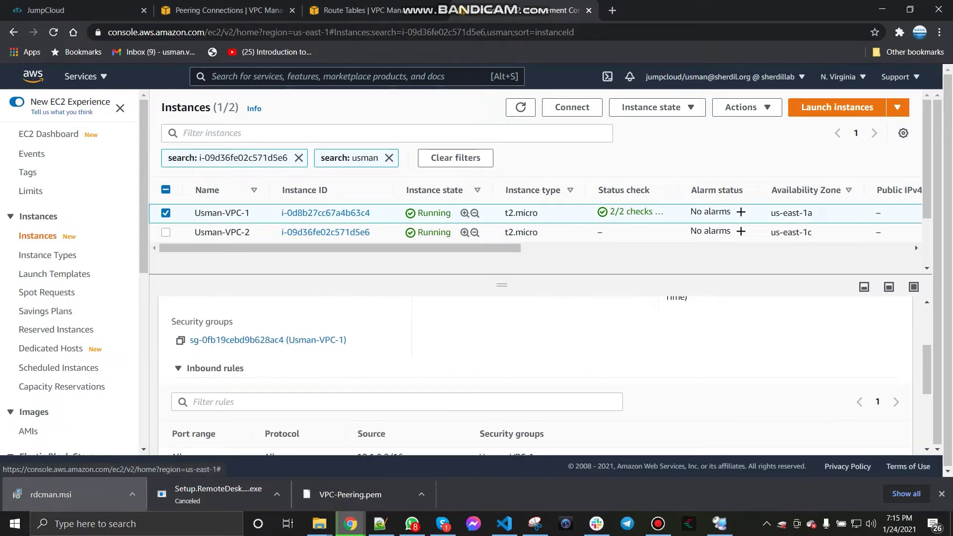
pyautogui.rightClick(251, 339)
pyautogui.click(278, 345)
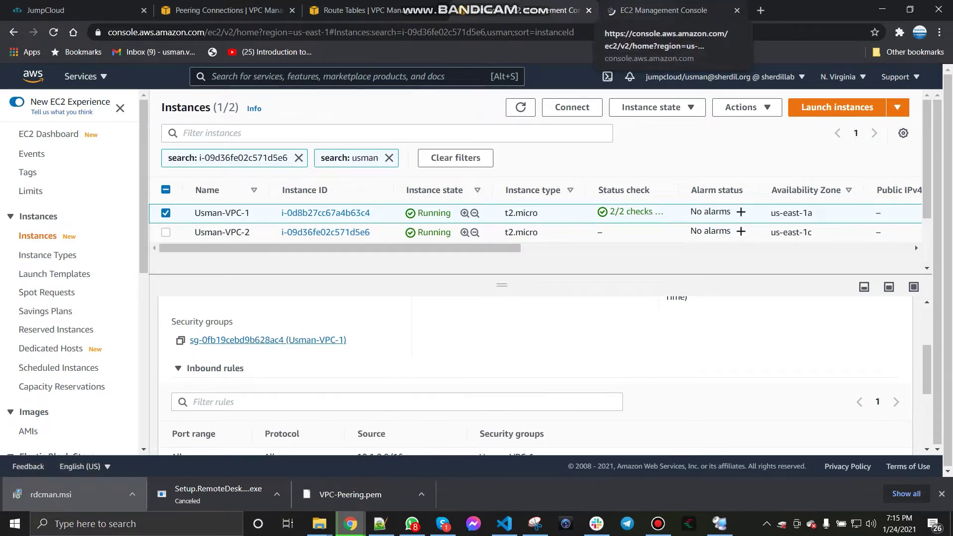
pyautogui.click(660, 10)
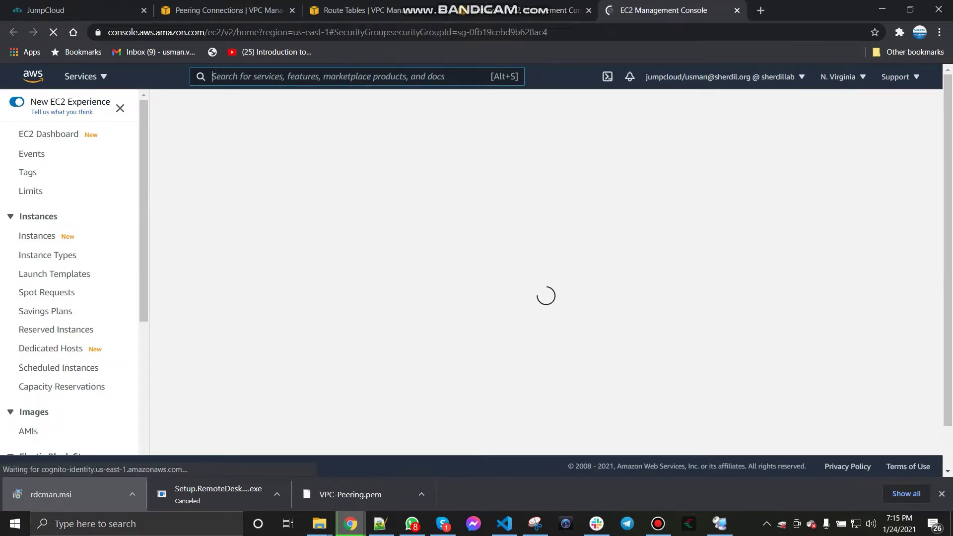
pyautogui.hotkey('alt', 'Tab')
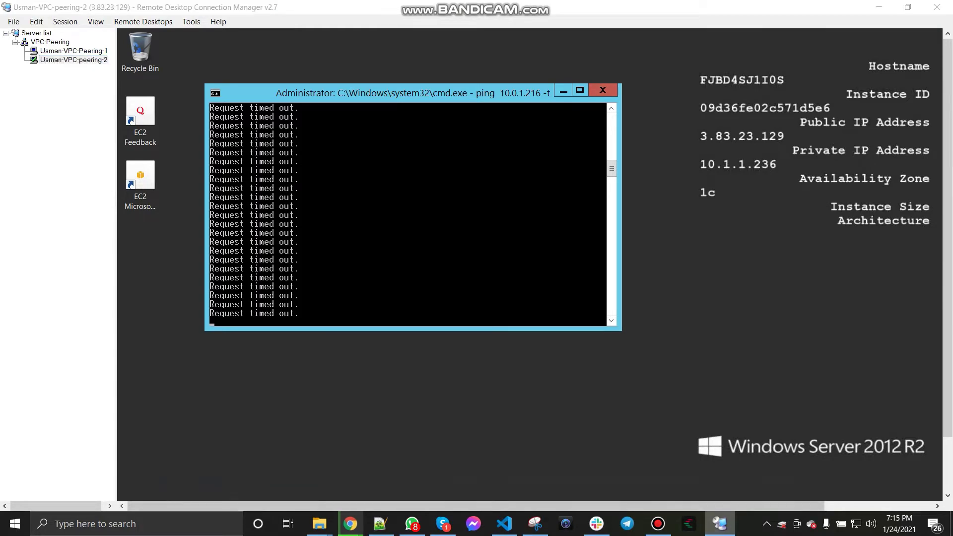
pyautogui.hotkey('alt', 'Tab')
pyautogui.scroll(-1, 558, 276)
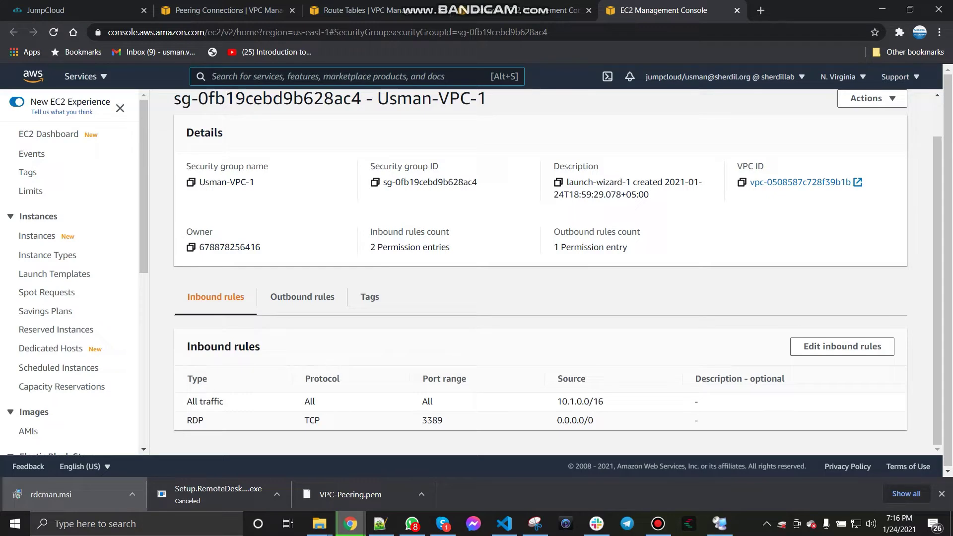
# Step: Open Usman-VPC-2's security group in a new tab as well
pyautogui.click(522, 10)
pyautogui.click(166, 213)
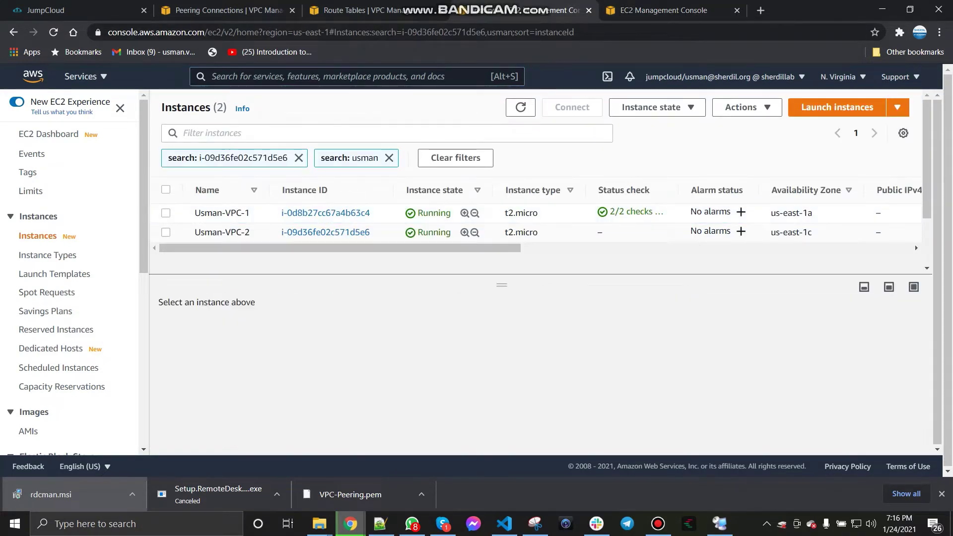
pyautogui.click(915, 241)
pyautogui.scroll(-3, 535, 373)
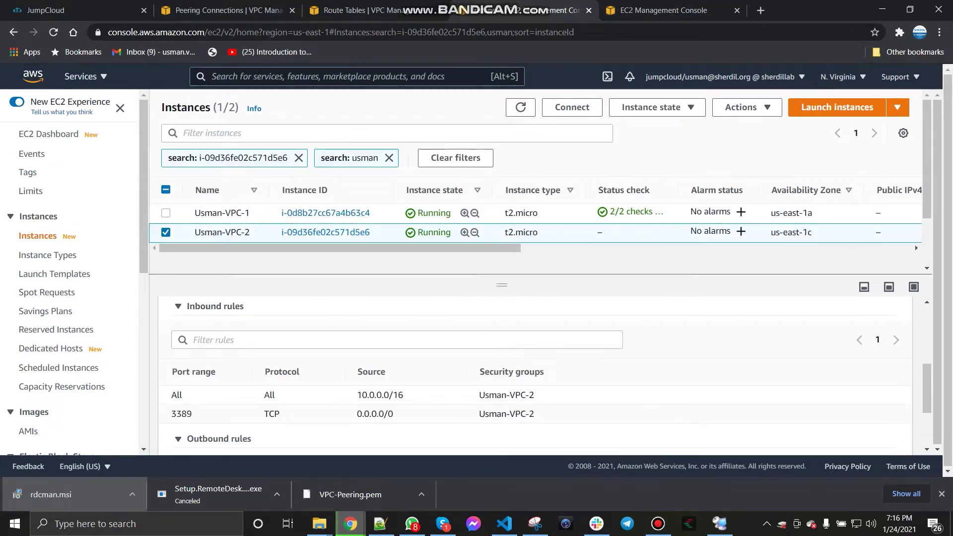
pyautogui.scroll(1, 535, 372)
pyautogui.scroll(-2, 535, 372)
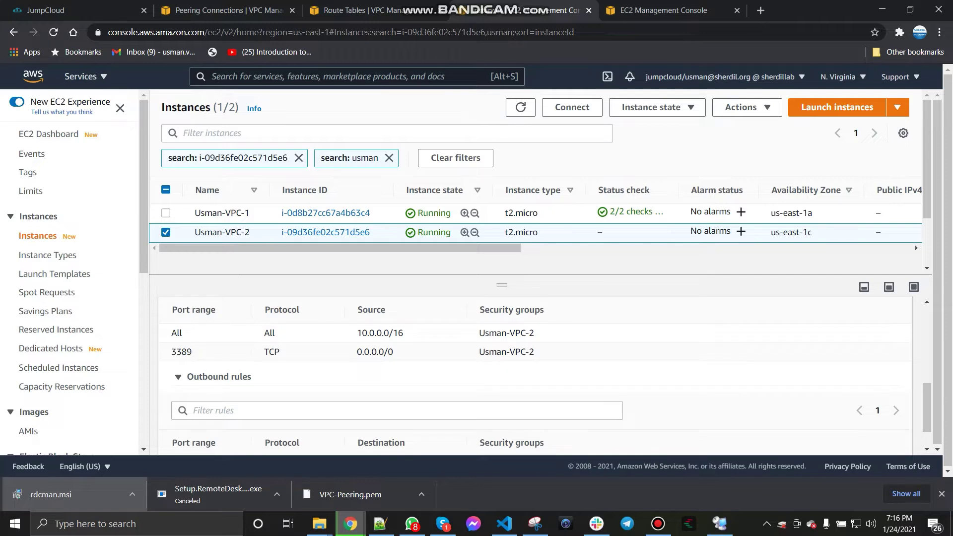
pyautogui.scroll(-1, 271, 348)
pyautogui.scroll(3, 271, 348)
pyautogui.rightClick(271, 300)
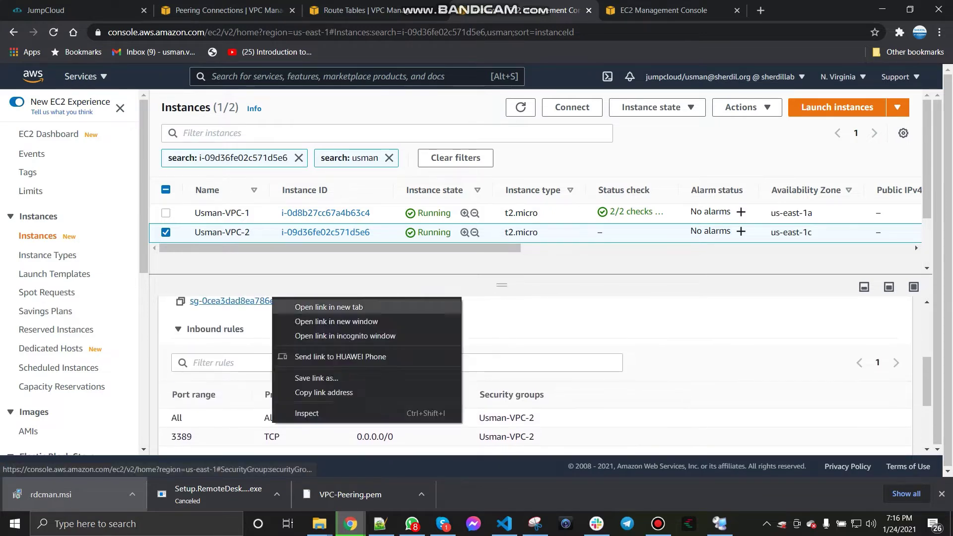
pyautogui.click(328, 307)
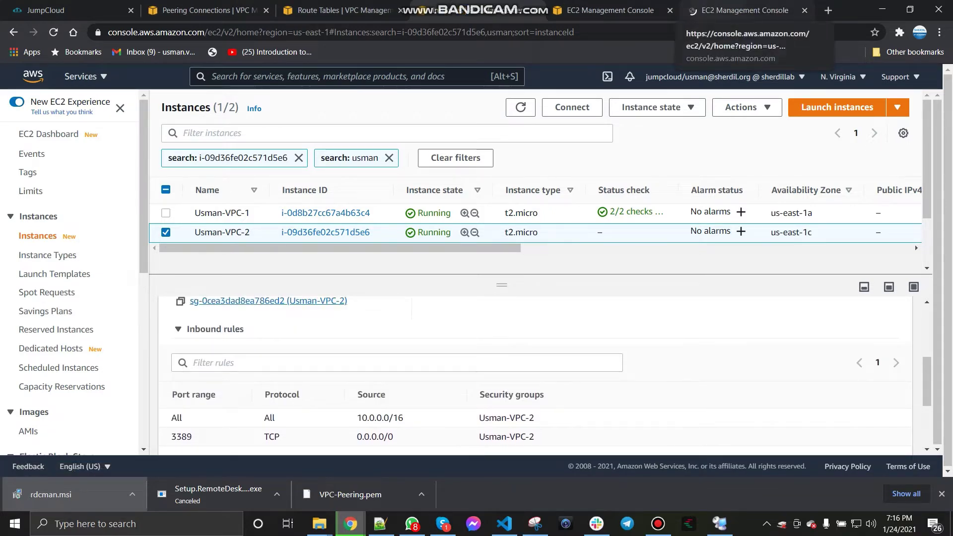
pyautogui.click(720, 524)
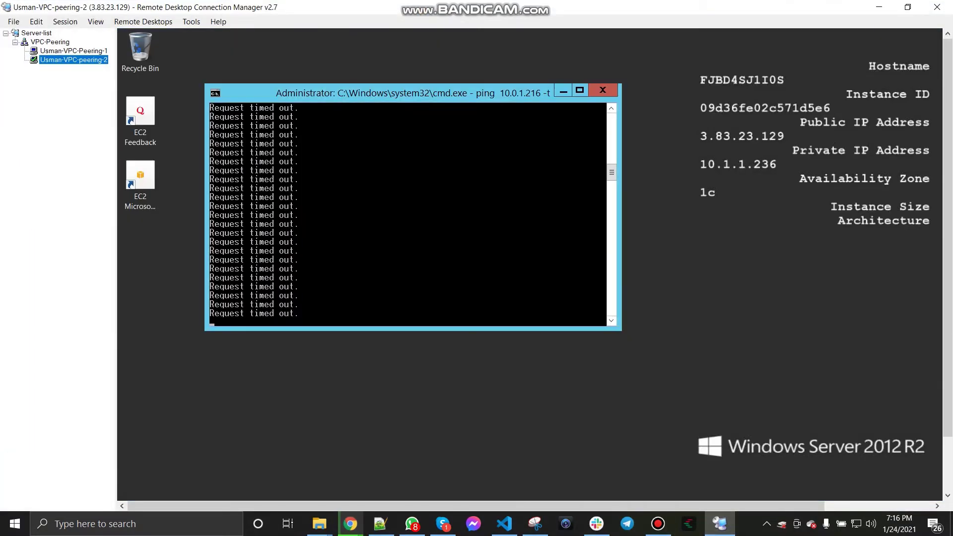
# Step: On Usman-VPC-peering-2, search 'firew' and open Windows Firewall with Advanced Security properties
pyautogui.moveTo(947, 298); pyautogui.dragTo(947, 355)
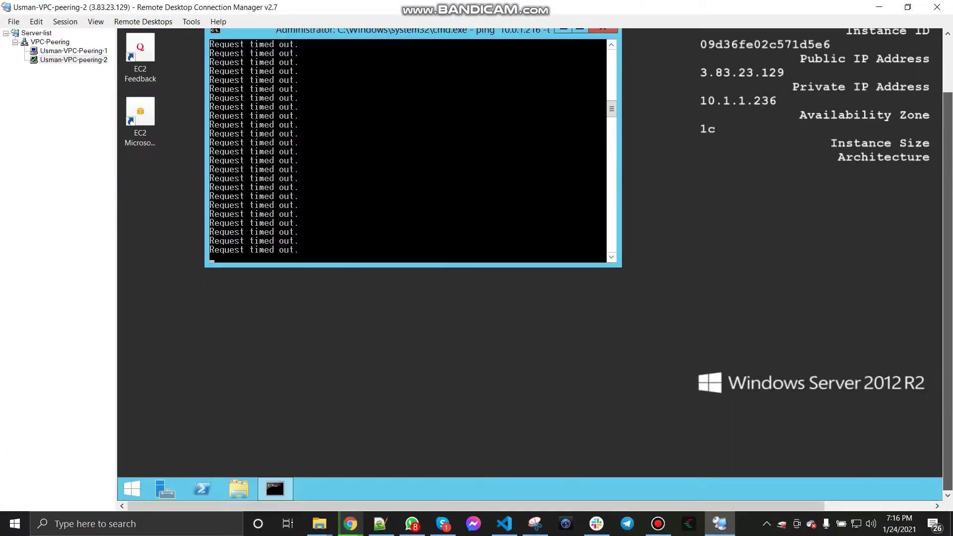
pyautogui.click(132, 489)
pyautogui.rightClick(132, 489)
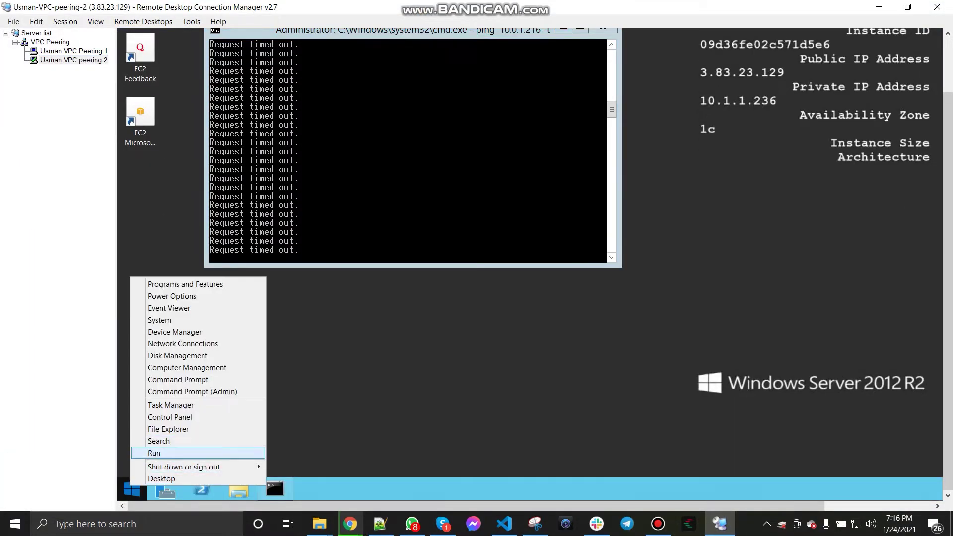
pyautogui.press('Down')
pyautogui.press('Return')
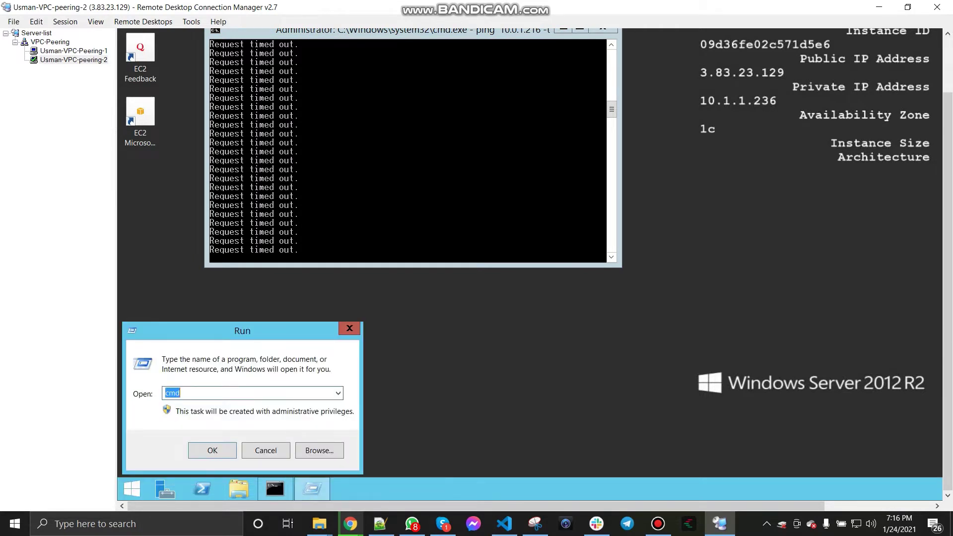
pyautogui.click(266, 451)
pyautogui.rightClick(128, 486)
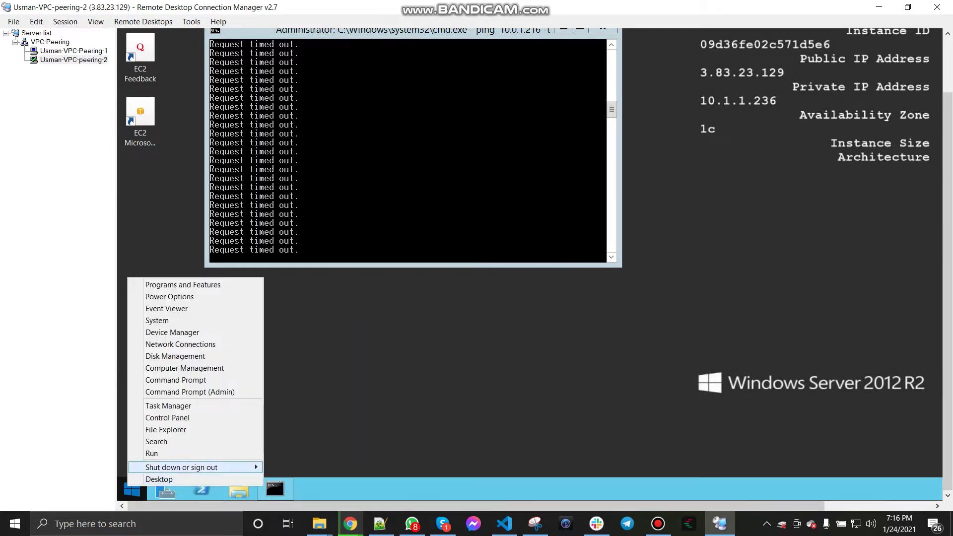
pyautogui.press('Return')
pyautogui.write('fire')
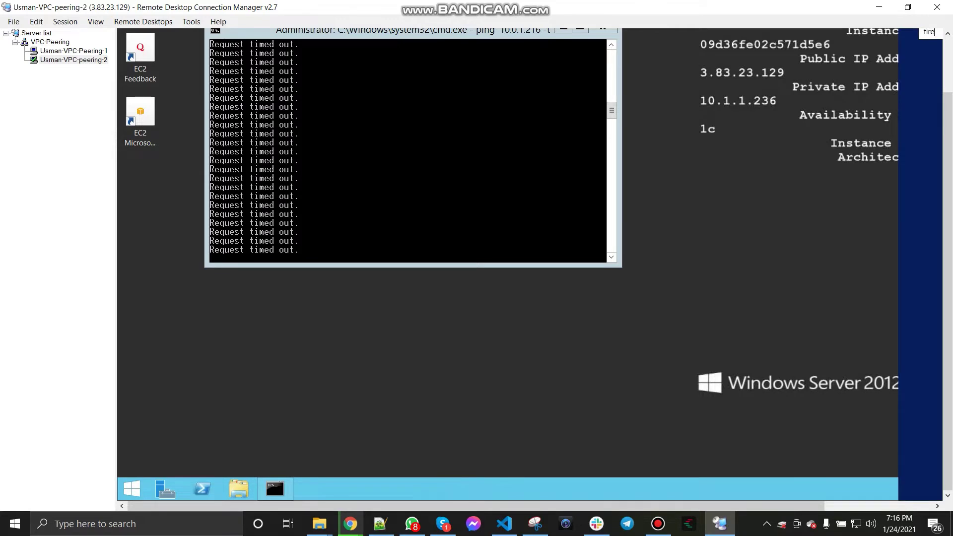
pyautogui.write('w')
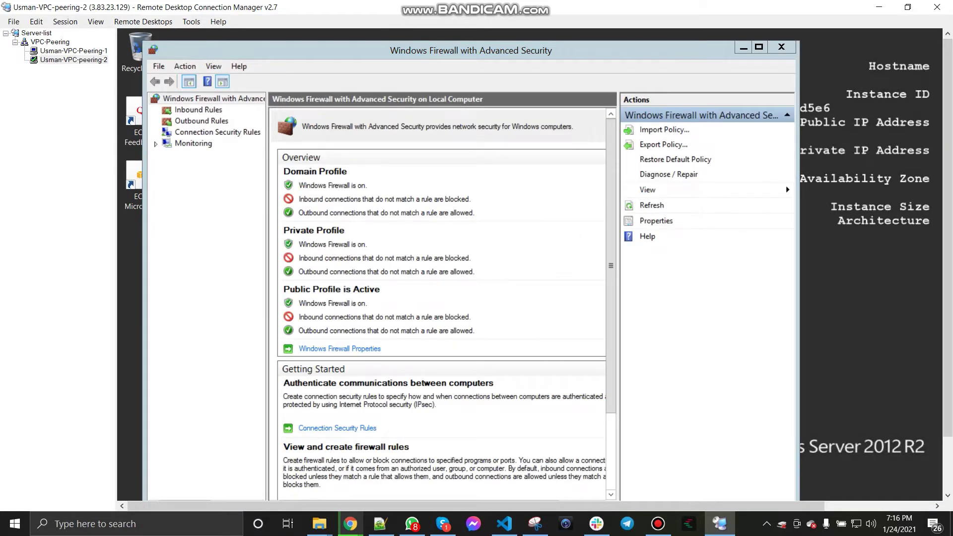
pyautogui.click(198, 110)
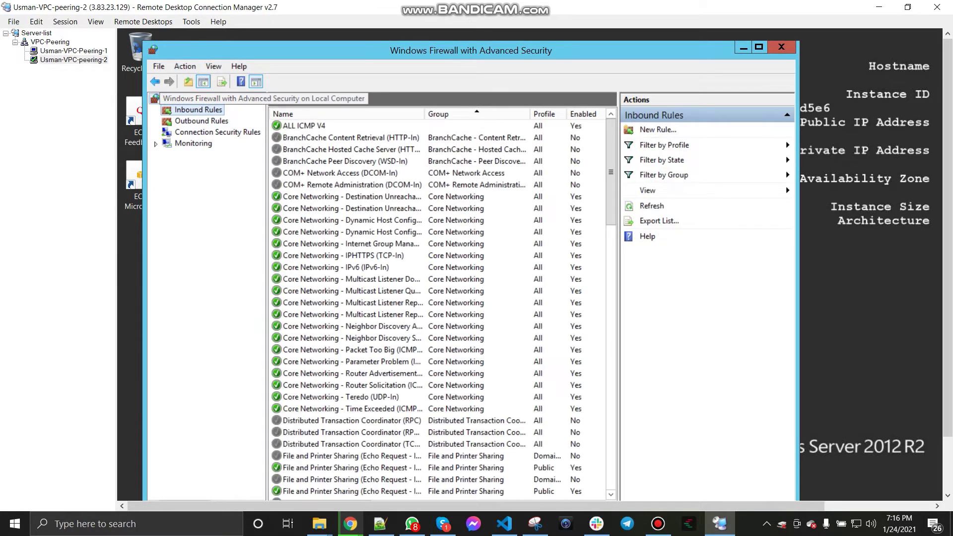
pyautogui.click(214, 98)
pyautogui.click(340, 348)
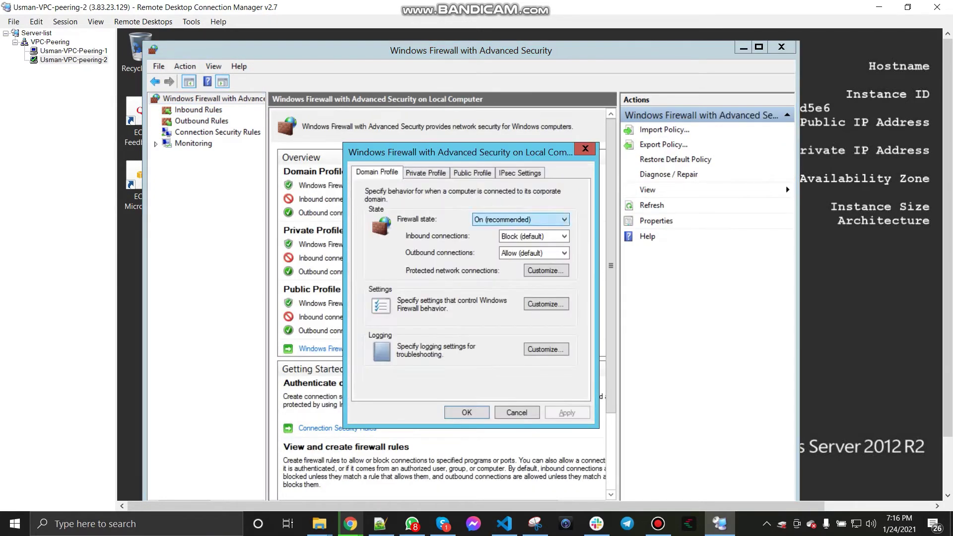
# Step: Set Firewall state to Off for Domain, Private and Public profiles, apply, and close
pyautogui.click(521, 219)
pyautogui.click(506, 238)
pyautogui.click(426, 173)
pyautogui.click(521, 219)
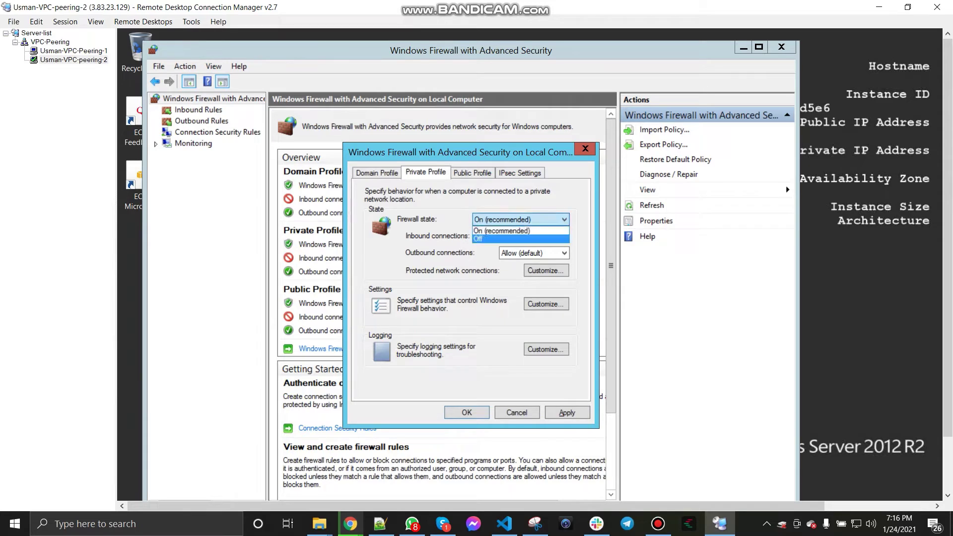
pyautogui.click(506, 238)
pyautogui.click(472, 173)
pyautogui.click(521, 220)
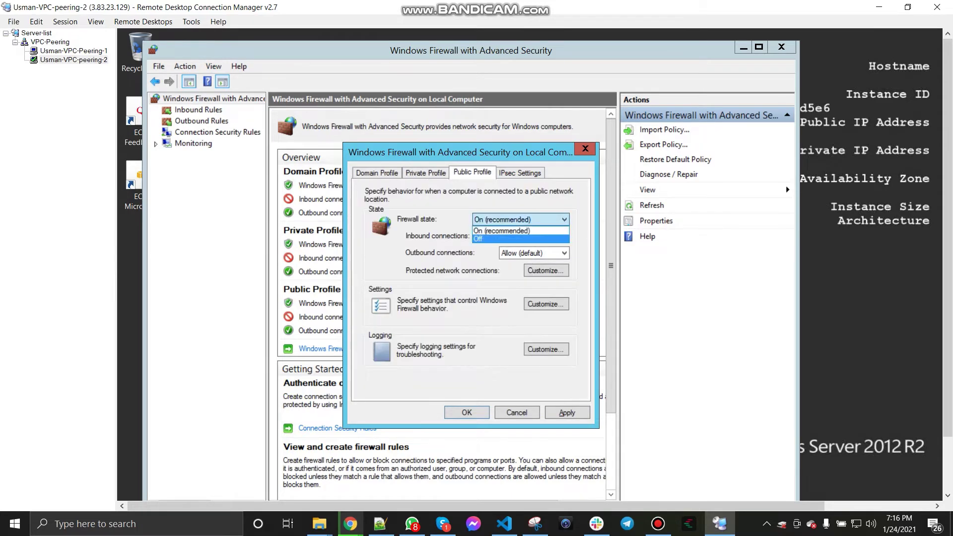
pyautogui.click(506, 238)
pyautogui.click(567, 413)
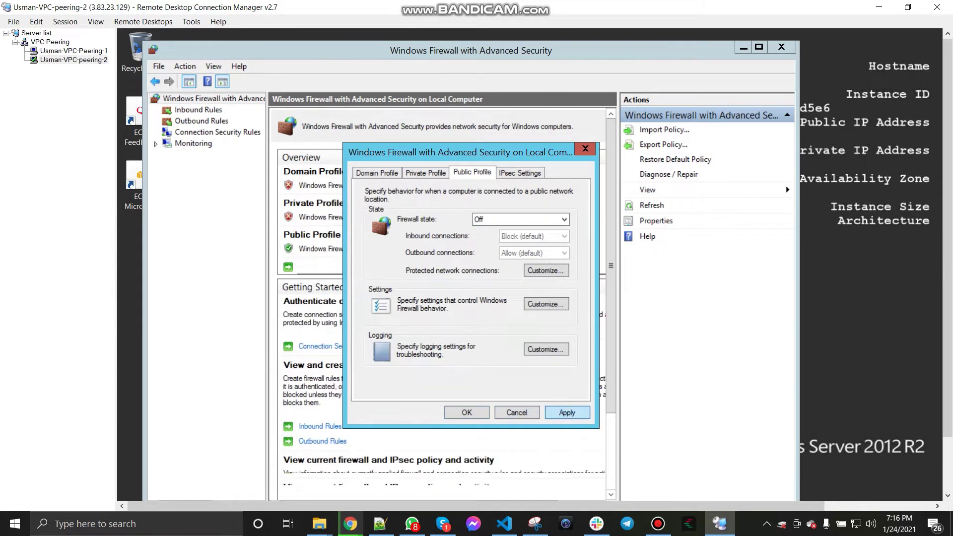
pyautogui.click(467, 412)
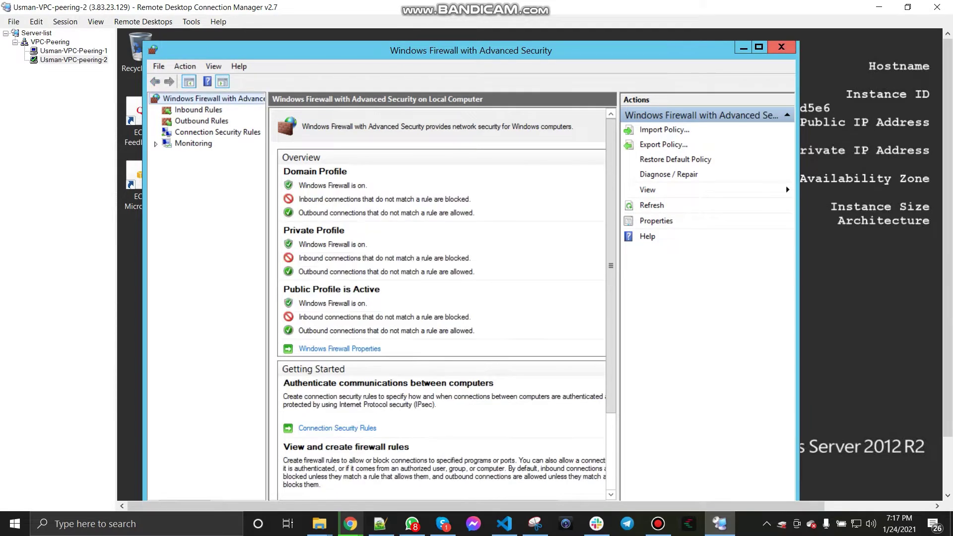
pyautogui.click(781, 46)
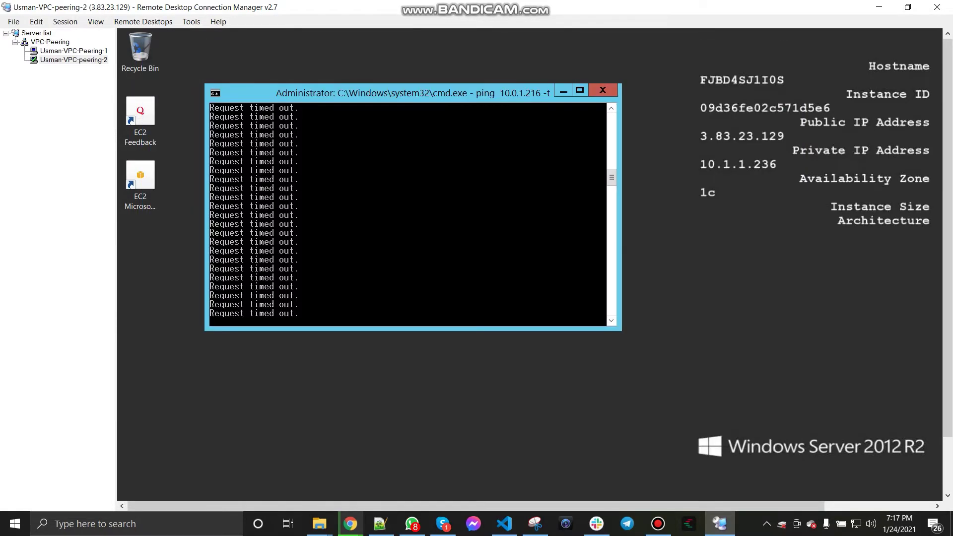
# Step: On the Usman-VPC-Peering-1 server, launch Windows Firewall with Advanced Security from search
pyautogui.click(74, 51)
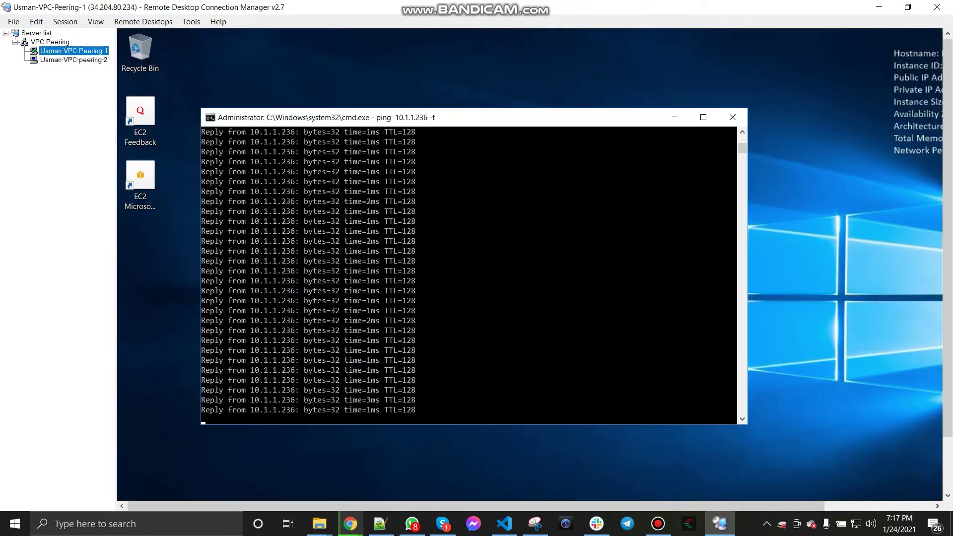
pyautogui.press('Down')
pyautogui.press('Up')
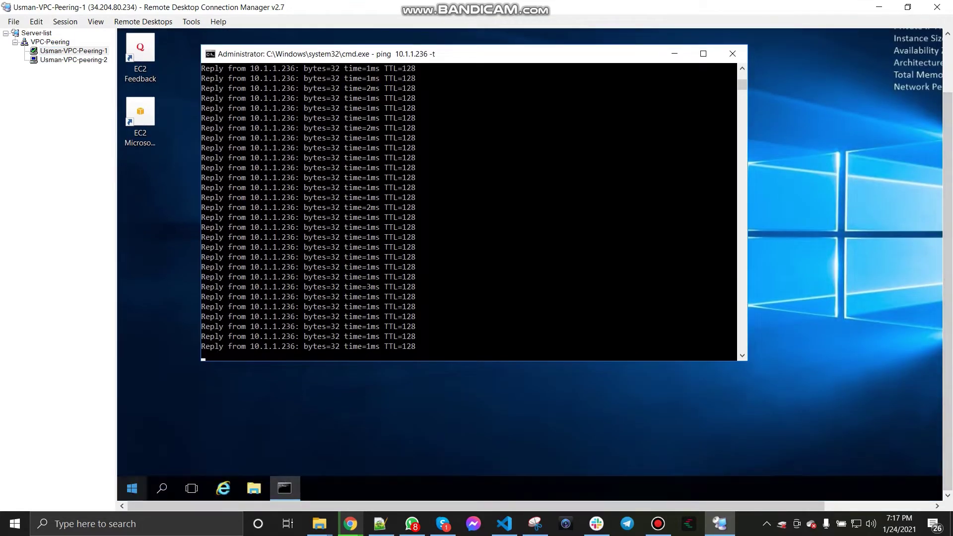
pyautogui.rightClick(132, 489)
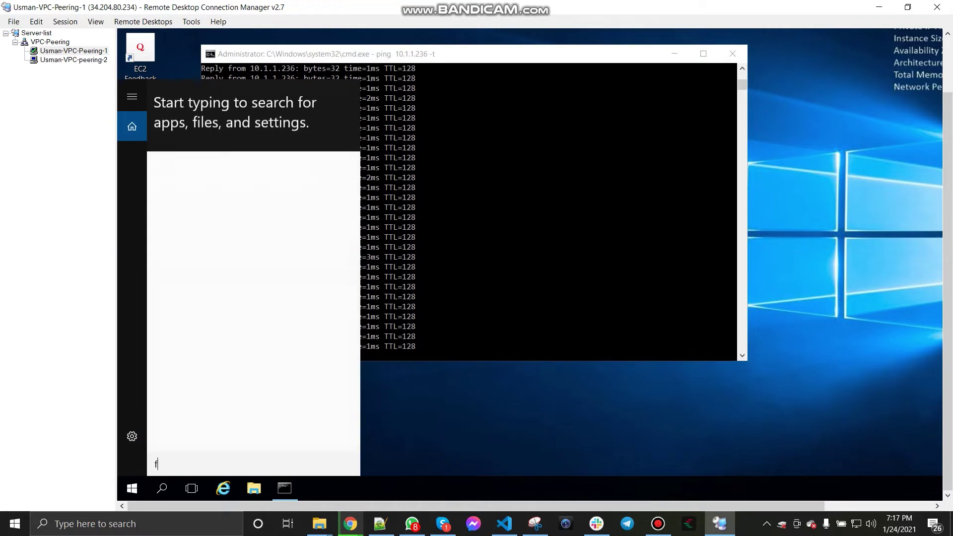
pyautogui.write('f')
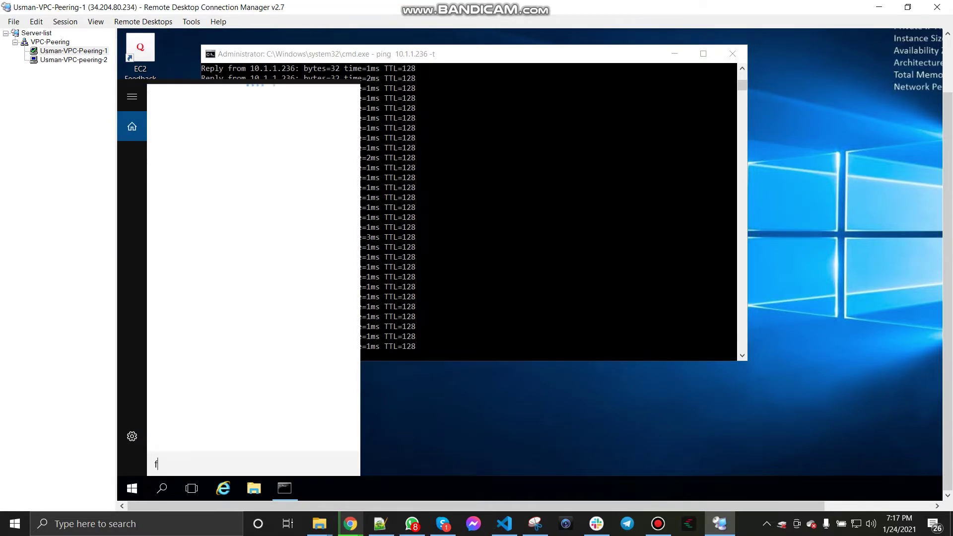
pyautogui.write('irewall')
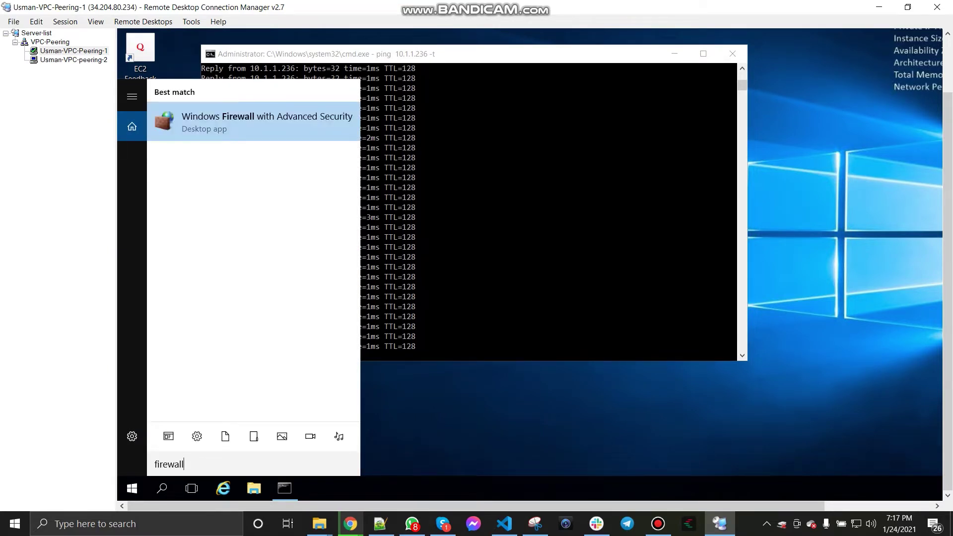
pyautogui.press('Return')
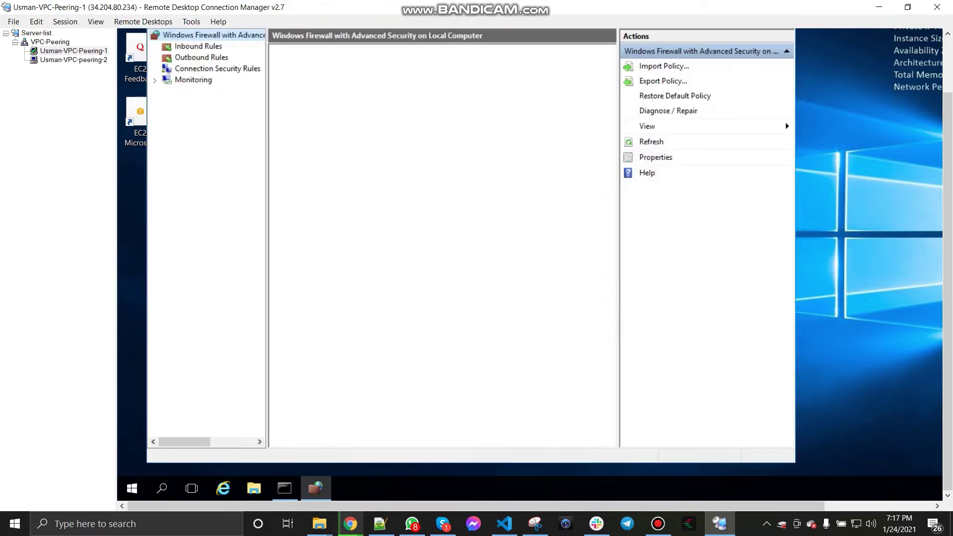
pyautogui.click(198, 46)
pyautogui.click(208, 34)
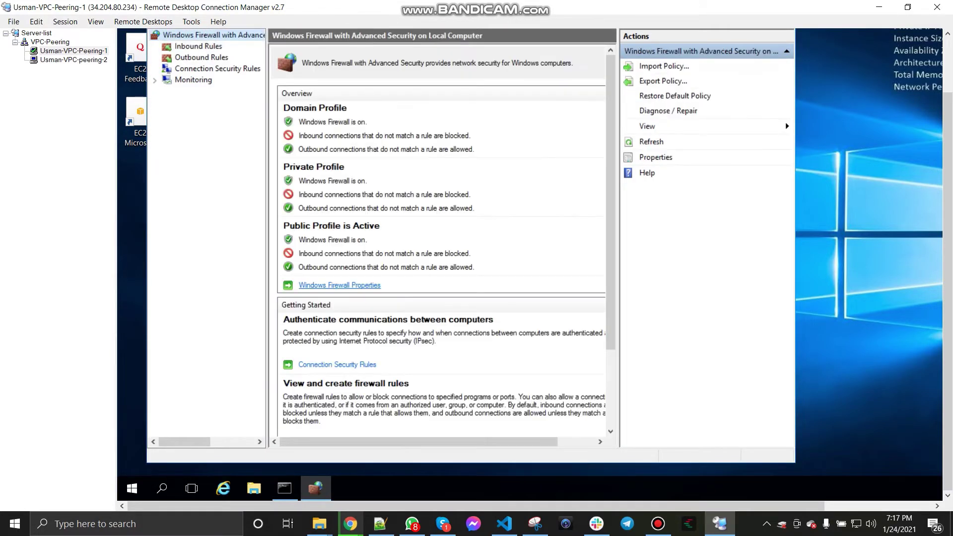
# Step: Set the Domain, Private and Public profile firewall states to Off and apply
pyautogui.click(322, 285)
pyautogui.click(520, 156)
pyautogui.click(477, 175)
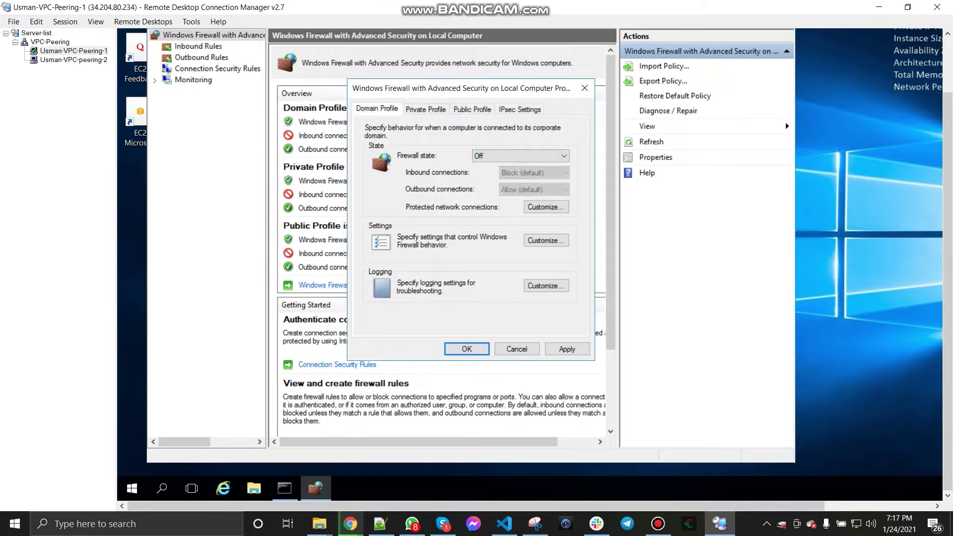
pyautogui.click(425, 109)
pyautogui.click(520, 156)
pyautogui.click(477, 175)
pyautogui.click(472, 109)
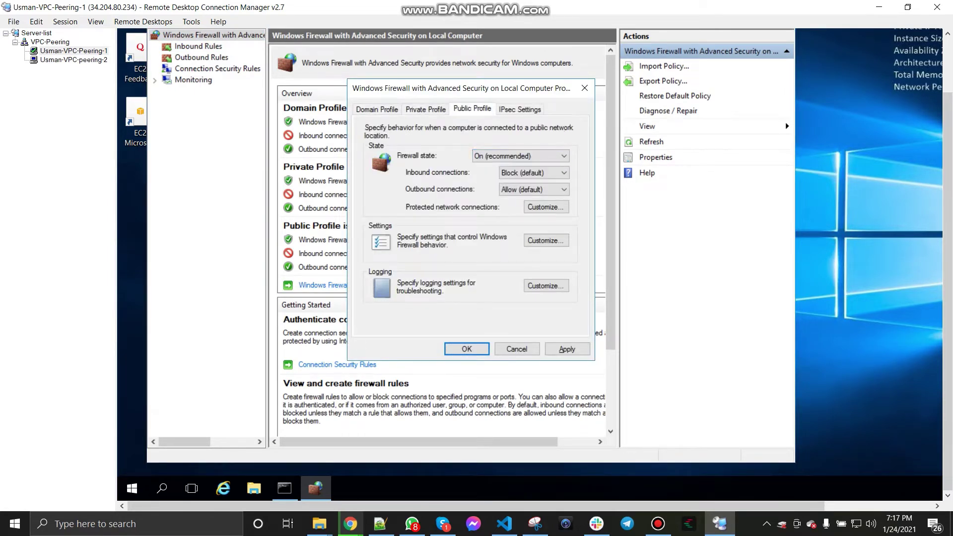
pyautogui.click(520, 155)
pyautogui.click(477, 175)
pyautogui.click(566, 349)
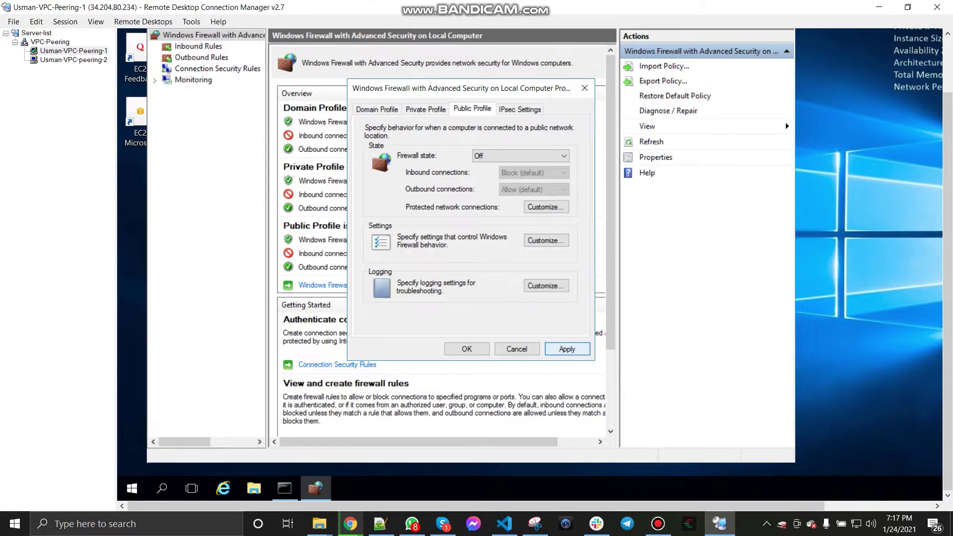
pyautogui.click(466, 349)
# Step: Close the firewall console and go to the second server's remote session
pyautogui.moveTo(948, 292); pyautogui.dragTo(947, 249)
pyautogui.click(781, 37)
pyautogui.click(73, 60)
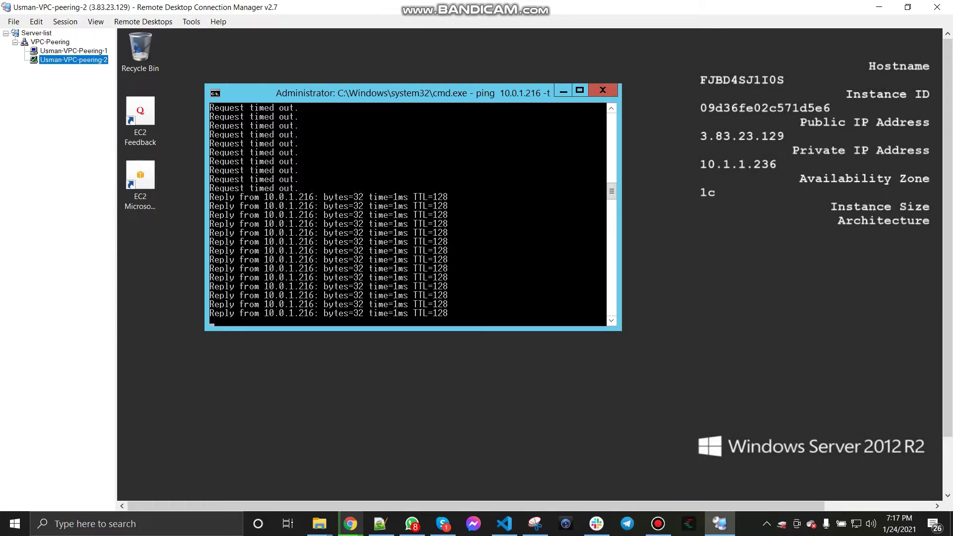
# Step: Glance at both servers' sessions, then bring the empty Notepad++ 'new 6' document onto screen
pyautogui.click(73, 50)
pyautogui.click(73, 60)
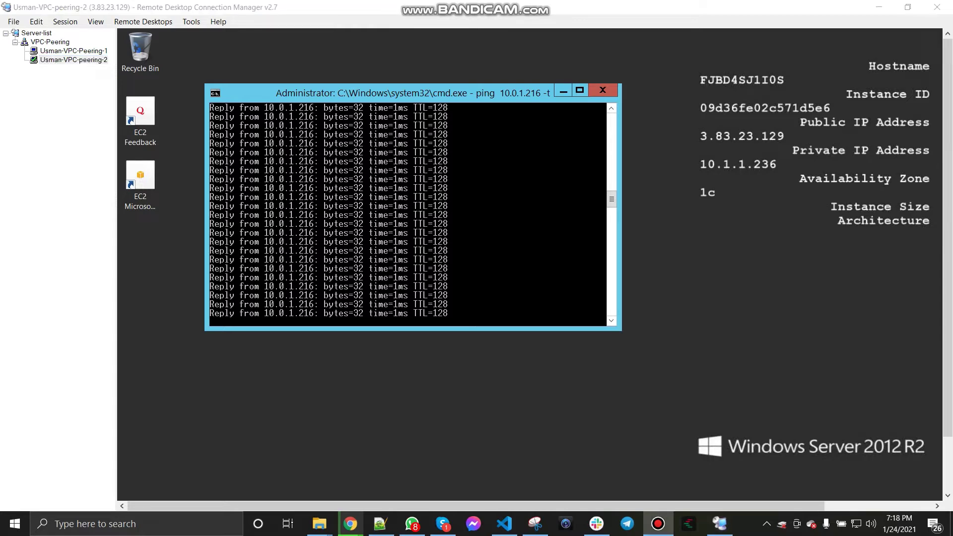
pyautogui.click(381, 524)
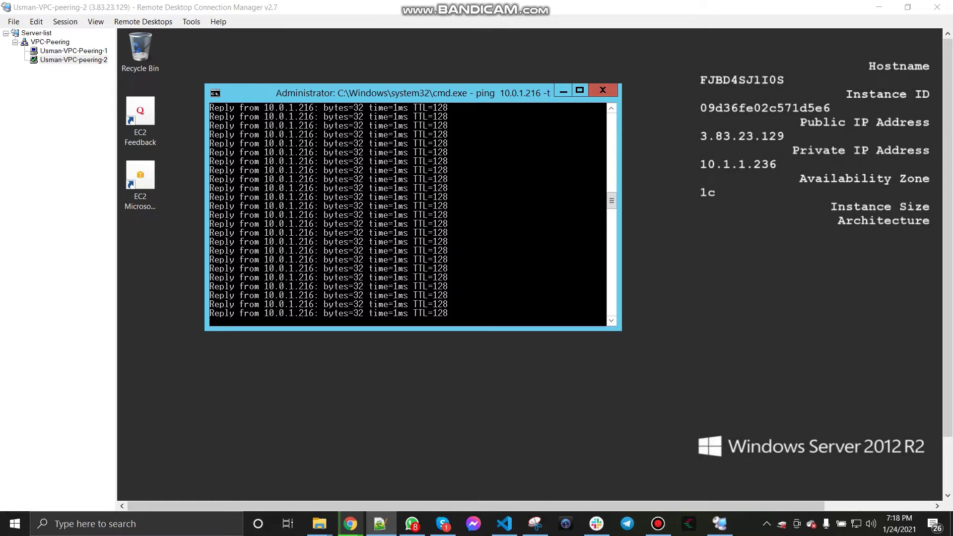
pyautogui.moveTo(952, 45); pyautogui.dragTo(368, 101)
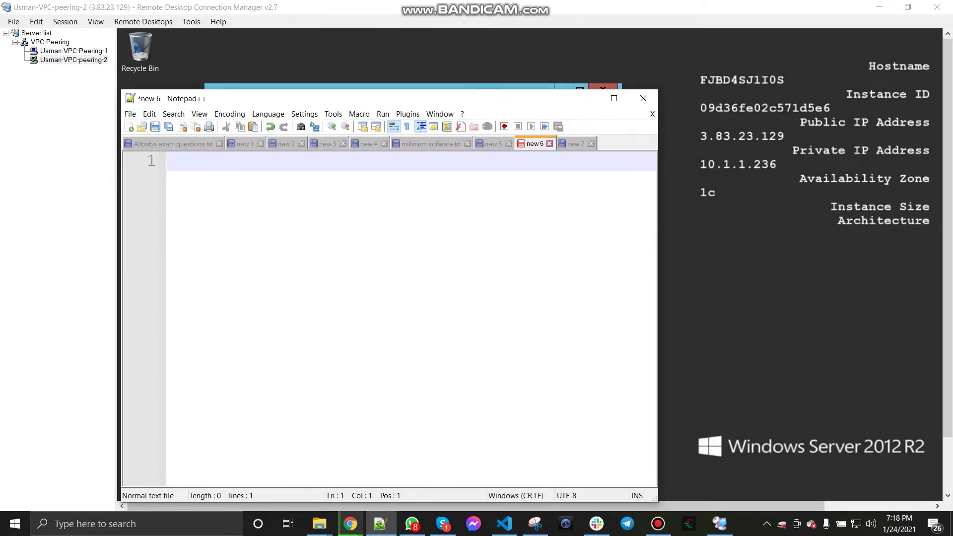
# Step: Write the heading 'VPC Peering steps' underlined with a row of equals signs
pyautogui.write('VPC Peering')
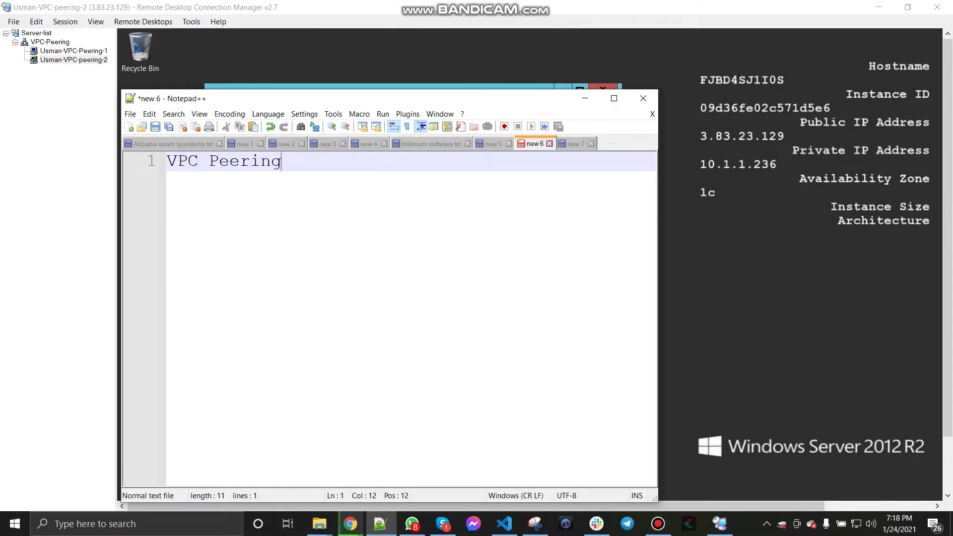
pyautogui.write(' steps')
pyautogui.press('Return')
pyautogui.write('=')
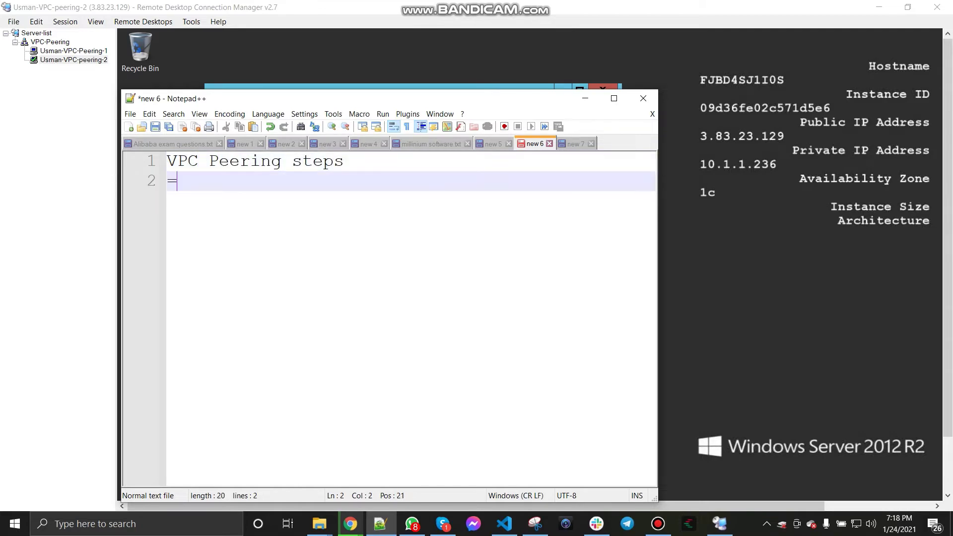
pyautogui.write('==================')
pyautogui.press('Return')
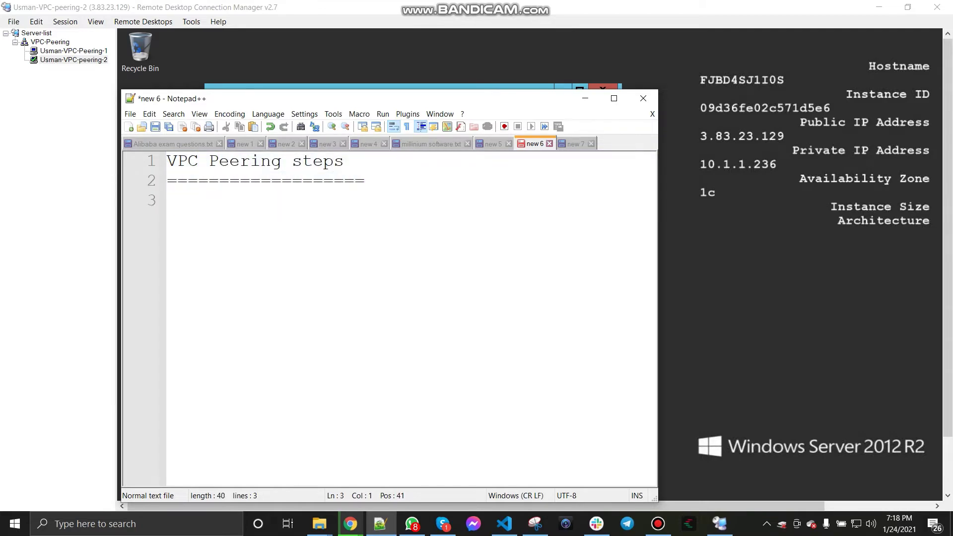
pyautogui.press('Return')
# Step: List steps 1–5: two VPCs (10.0.0.0/16, 10.1.0.0/16), IGW and route tables, VMs, security groups
pyautogui.write('1) ')
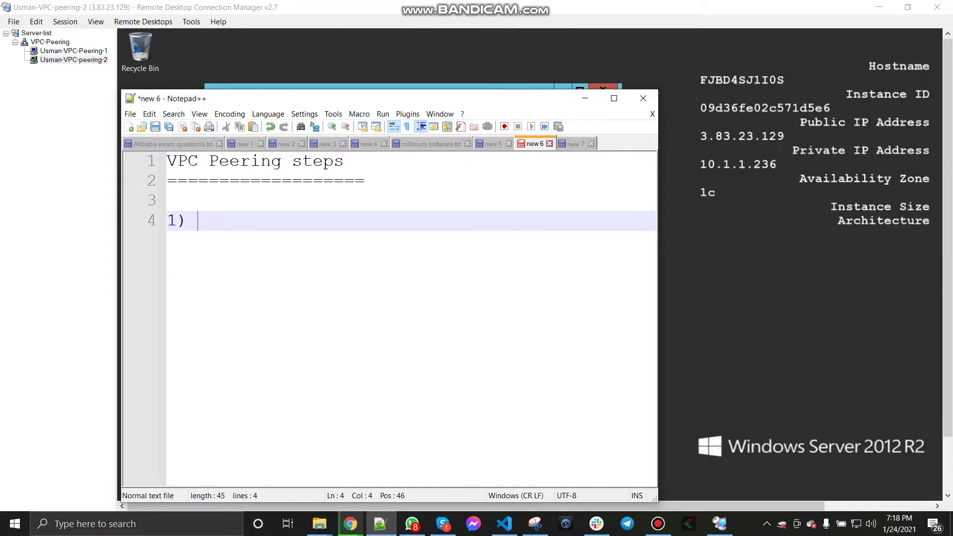
pyautogui.write('Create ')
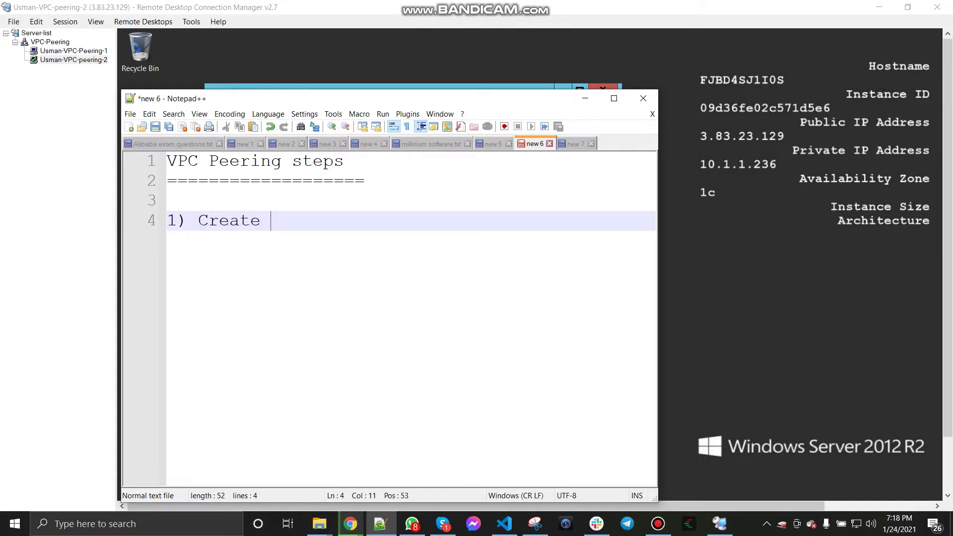
pyautogui.write('1st AWS VPC ')
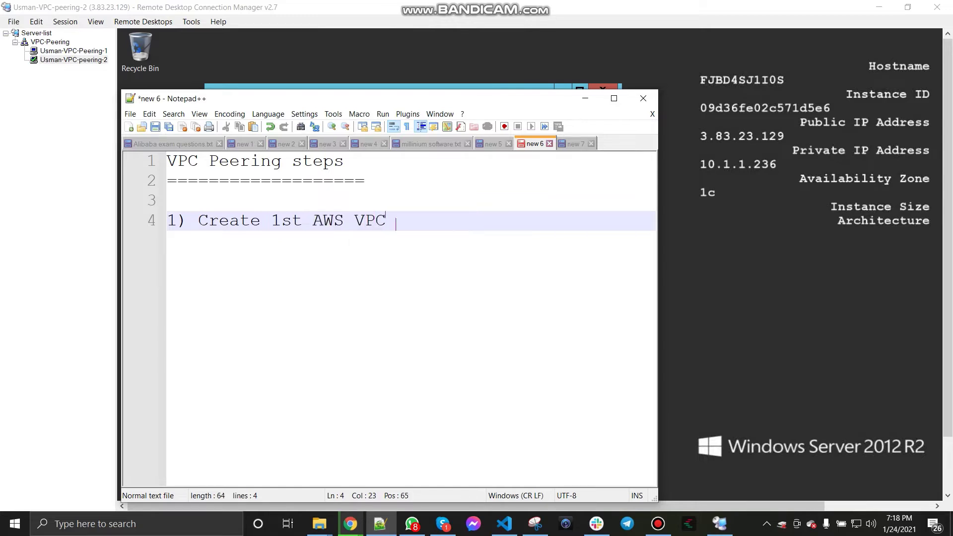
pyautogui.write('with CIDR 10.')
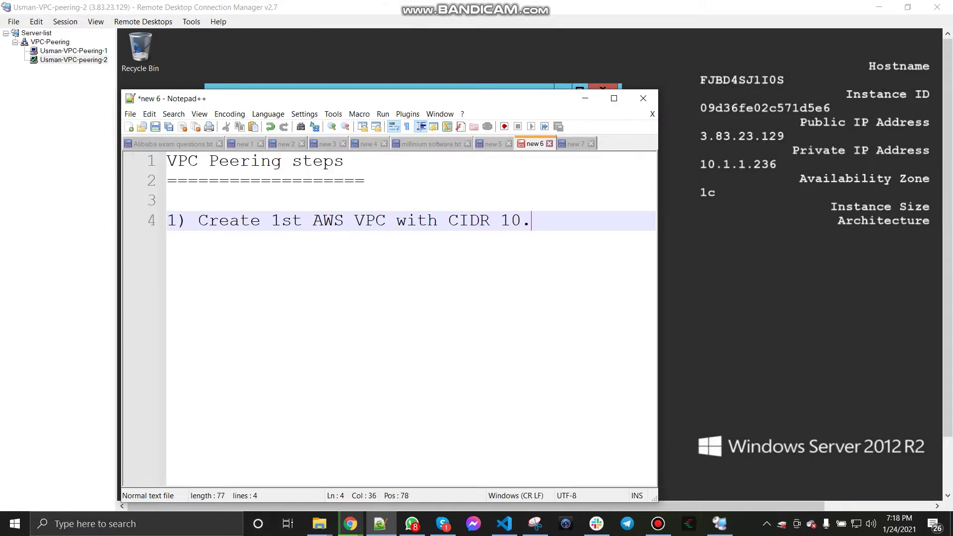
pyautogui.write('0.0.0/16')
pyautogui.press('Return')
pyautogui.write('2) Cre')
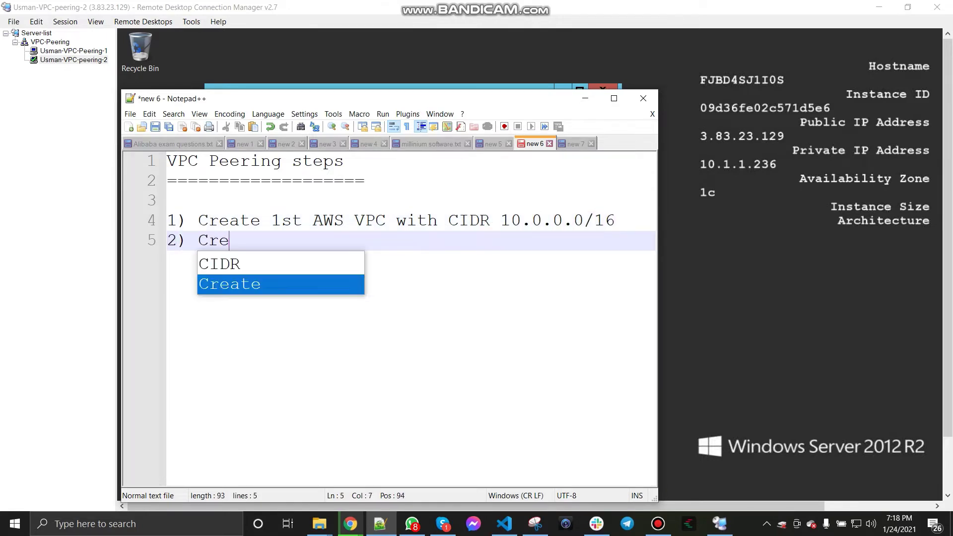
pyautogui.write('ate 2nd ')
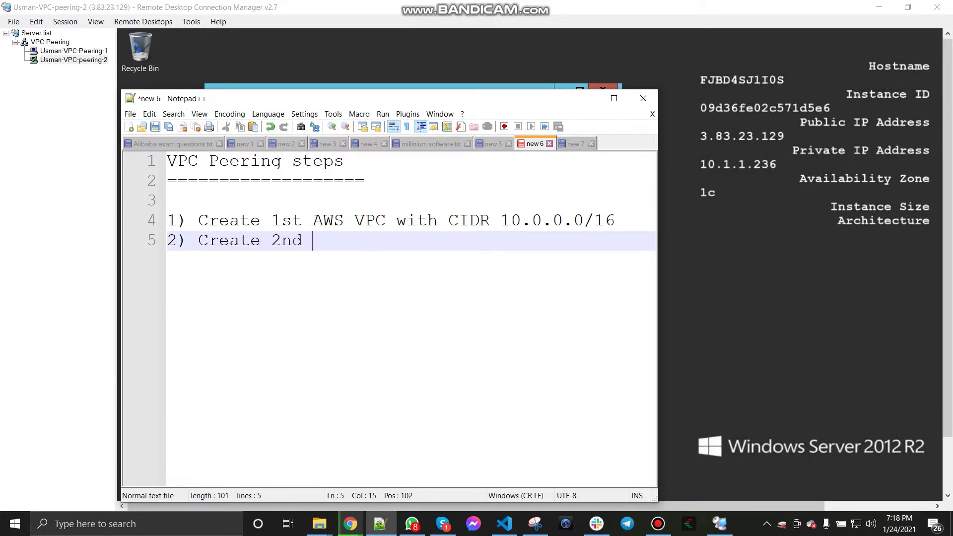
pyautogui.write('AWS VPC with CIDR 10')
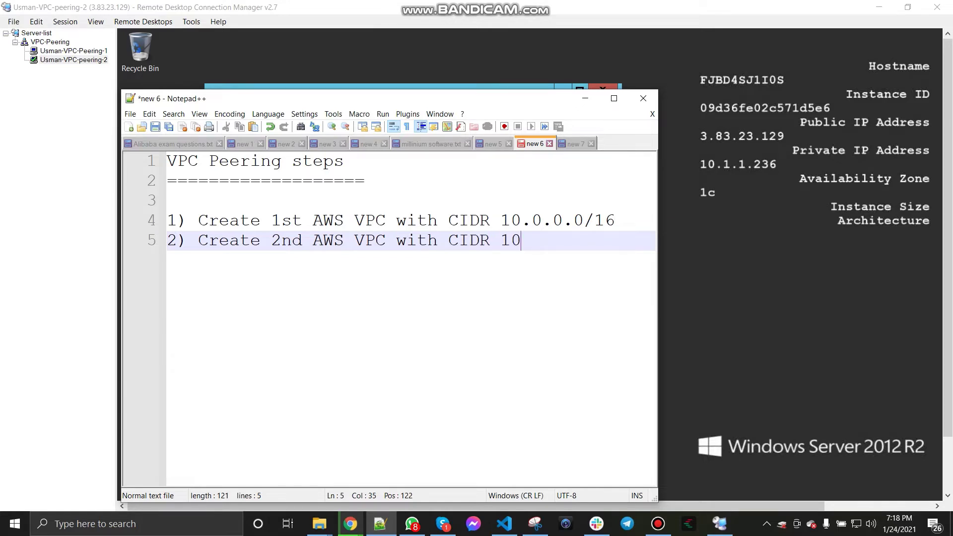
pyautogui.write('.1.0.0/16')
pyautogui.press('Return')
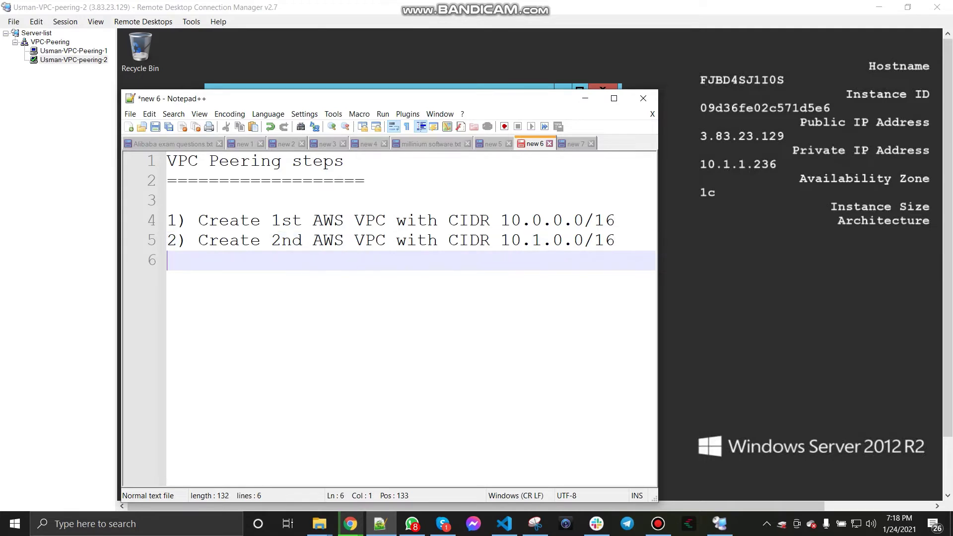
pyautogui.write('3) Cr')
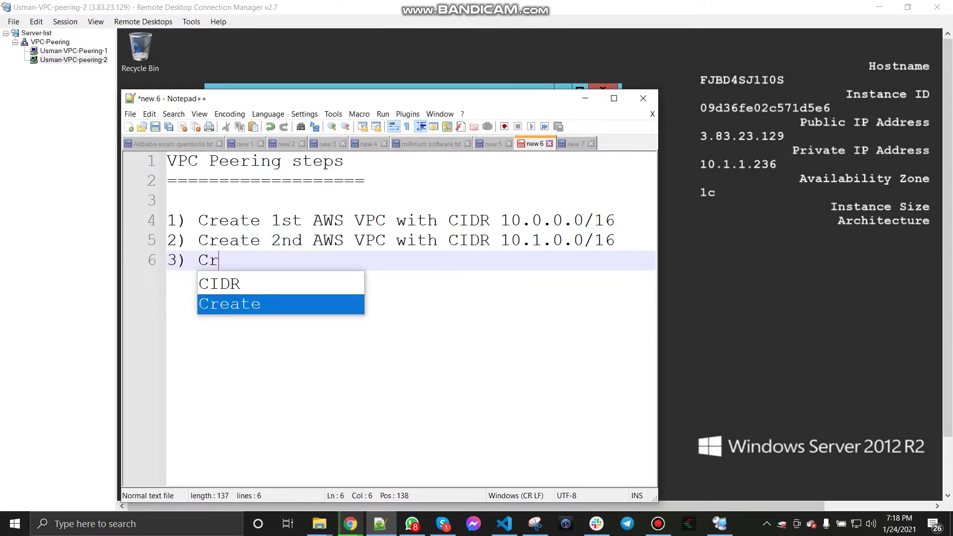
pyautogui.write('eate IG')
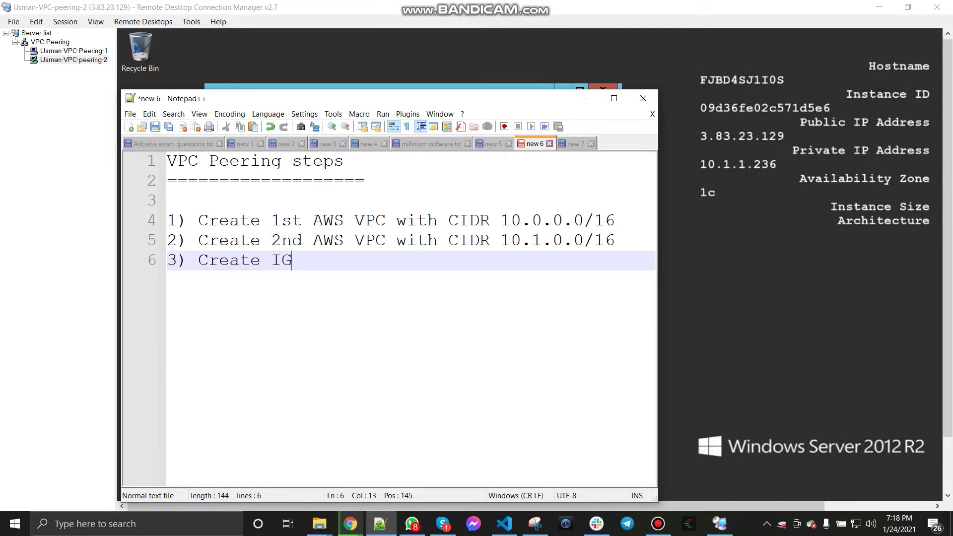
pyautogui.write('W & configure Rout')
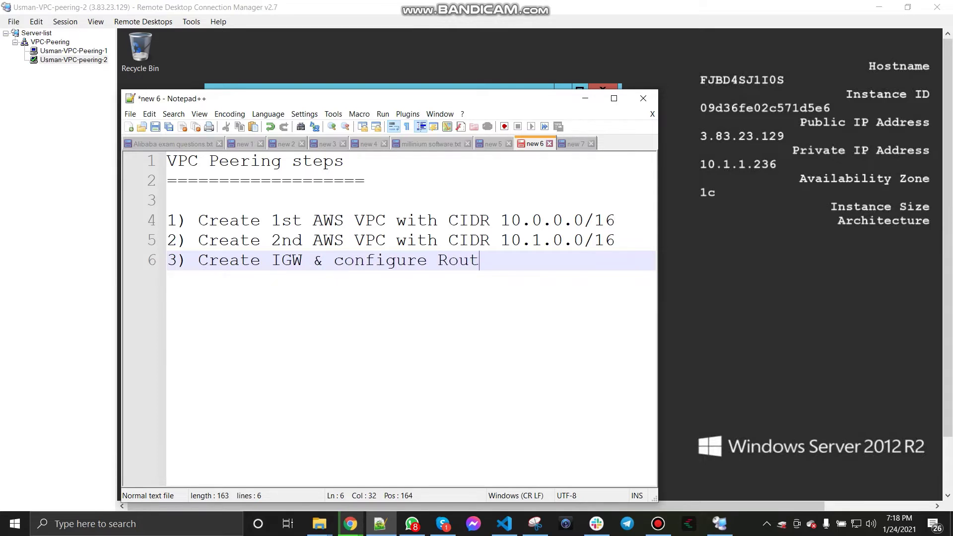
pyautogui.write('e Tables')
pyautogui.press('Return')
pyautogui.write('4) ')
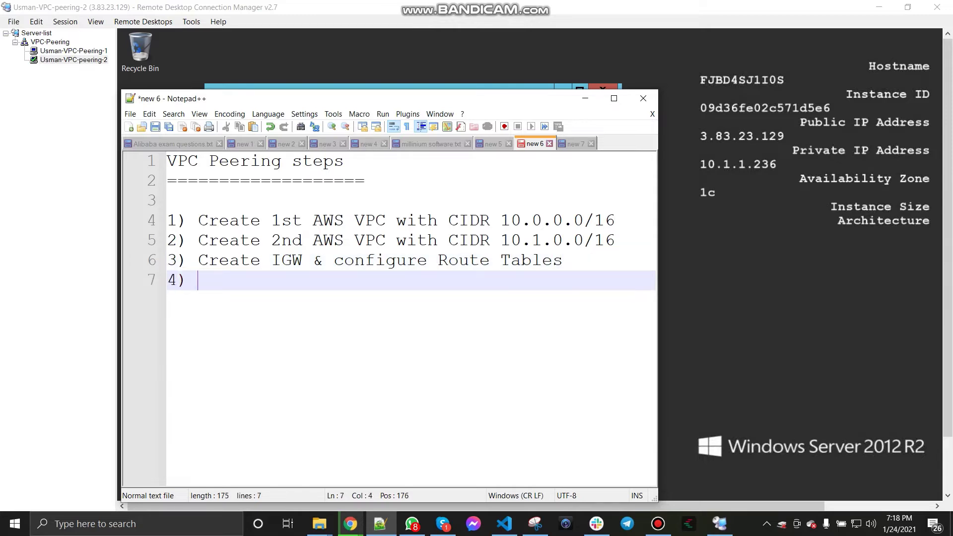
pyautogui.write('Create ')
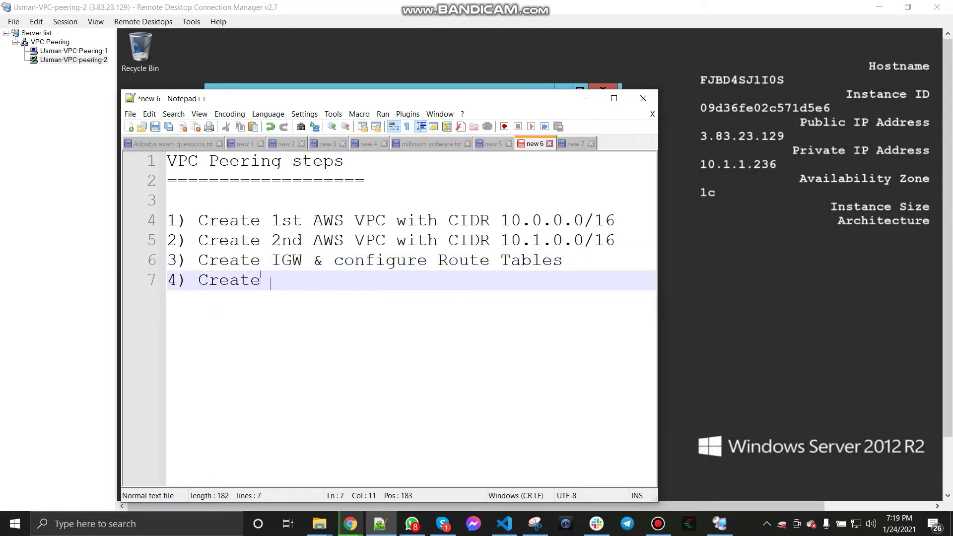
pyautogui.write('2 Winodws/')
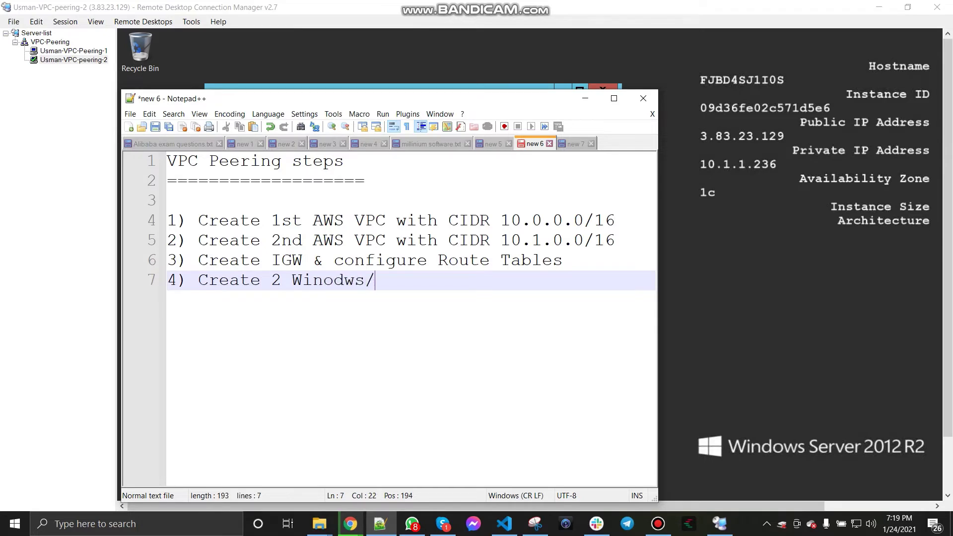
pyautogui.write('linux VMS')
pyautogui.press('Return')
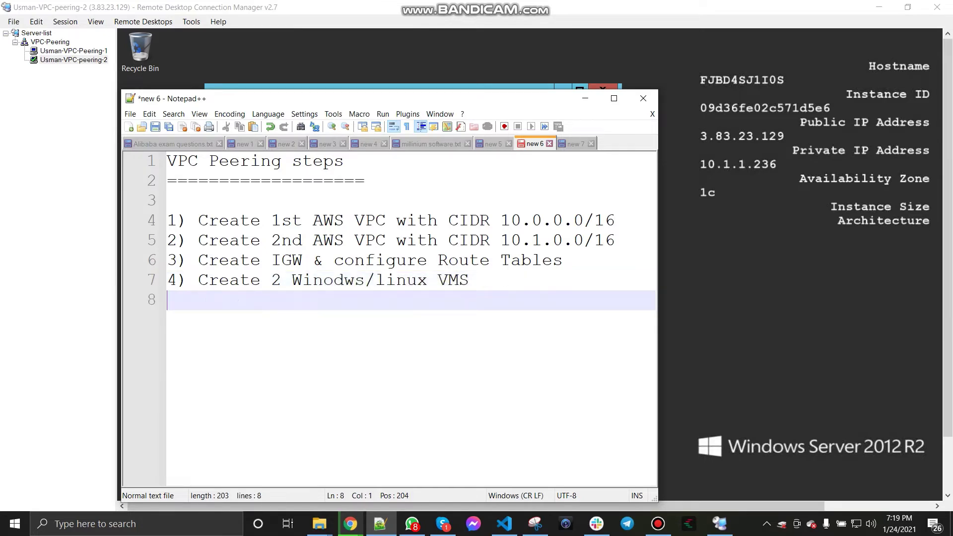
pyautogui.write('5) Enable ')
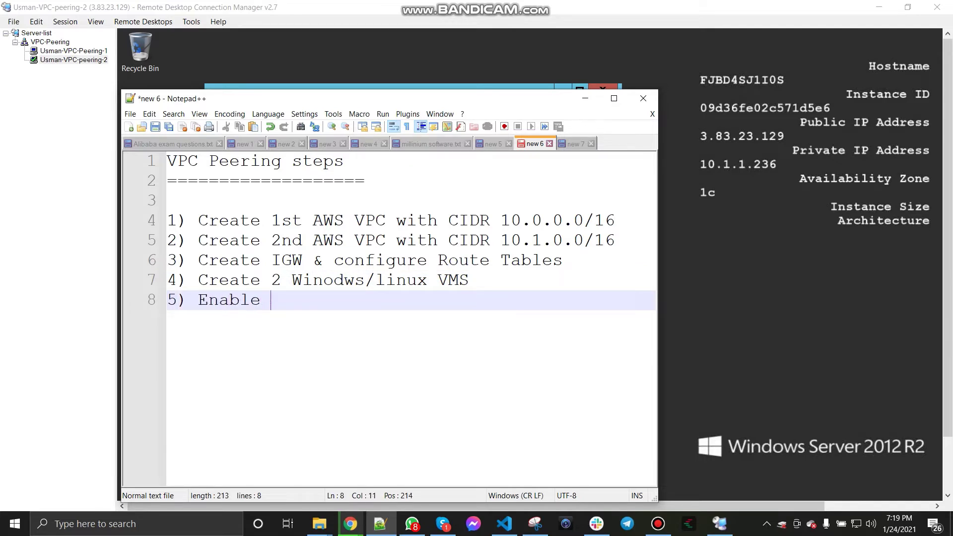
pyautogui.write('cross access ')
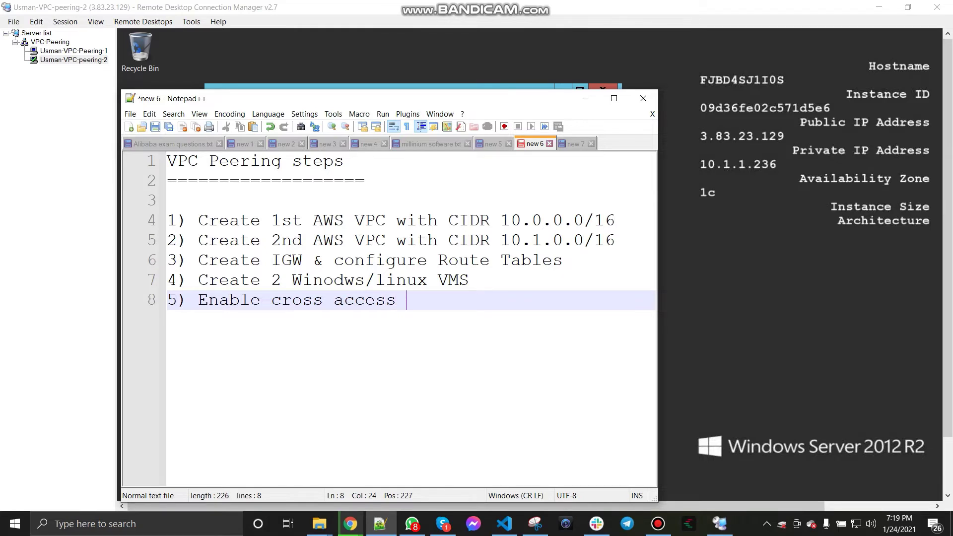
pyautogui.write('subnets on ')
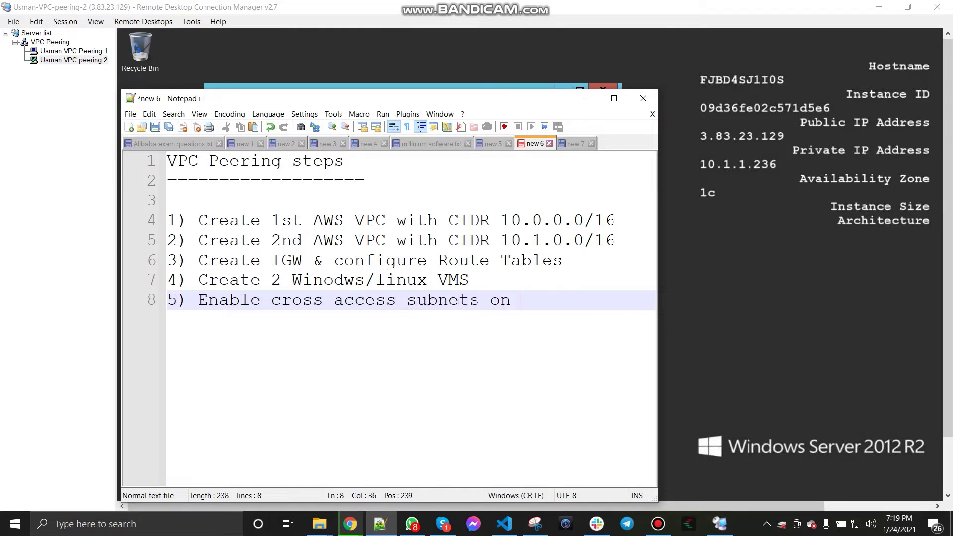
pyautogui.write('Security groups')
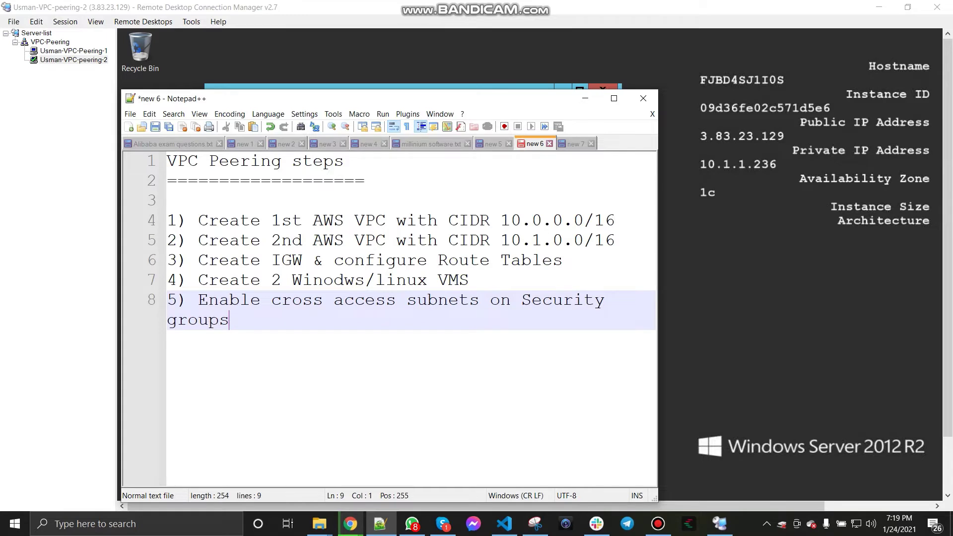
# Step: Add steps 6–8: 'Enable VPC peering & accept connection', 'Enable Routes', 'Verify connection between both VMS'
pyautogui.press('Return')
pyautogui.write('6)')
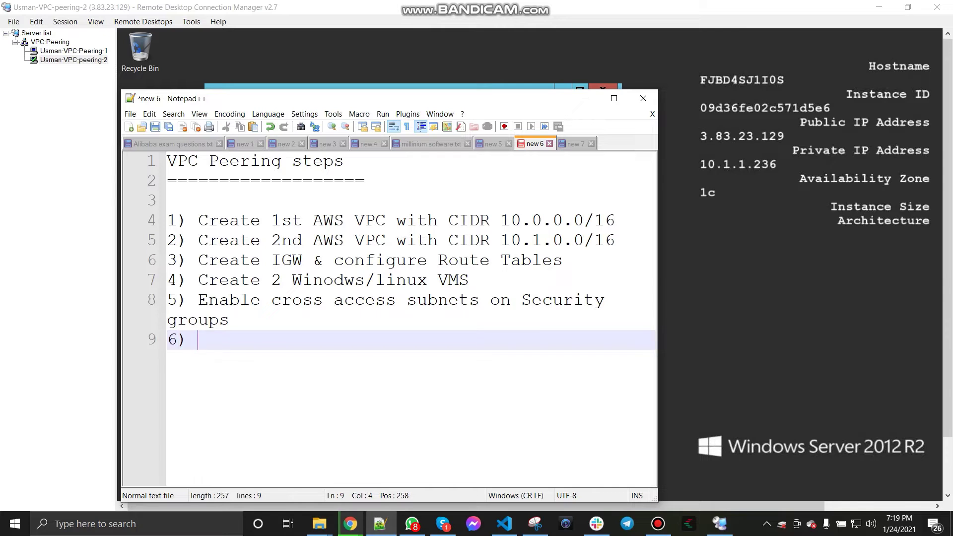
pyautogui.write(' Enable ')
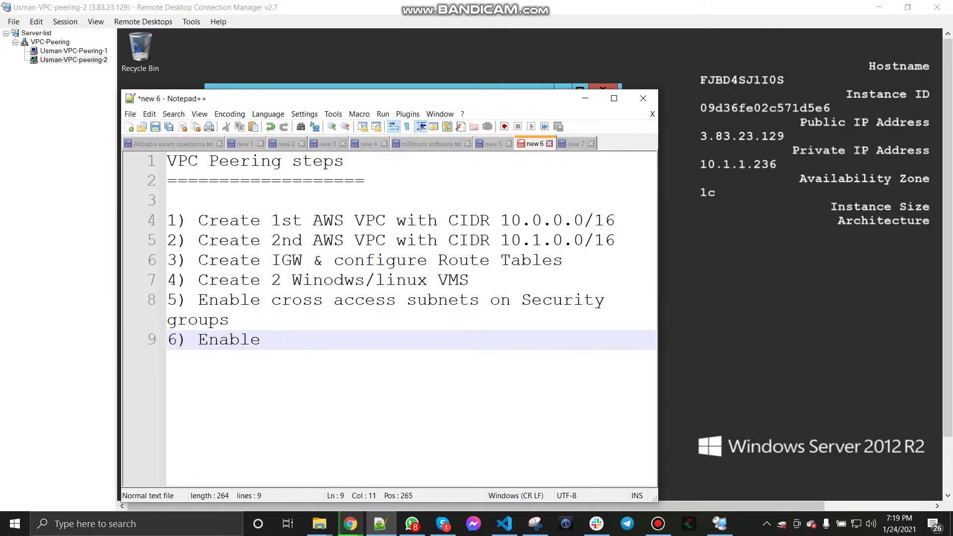
pyautogui.write('VPC peering & acce')
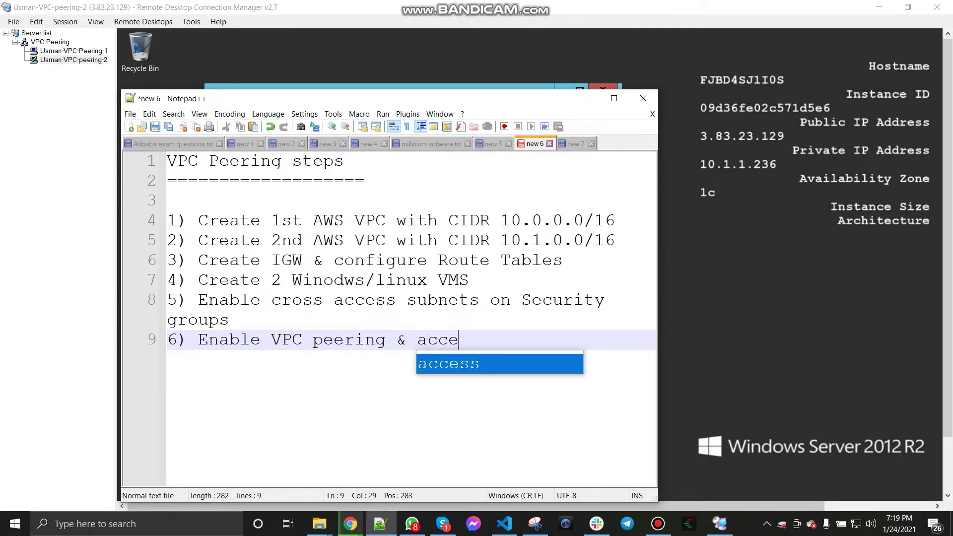
pyautogui.write('pt connection')
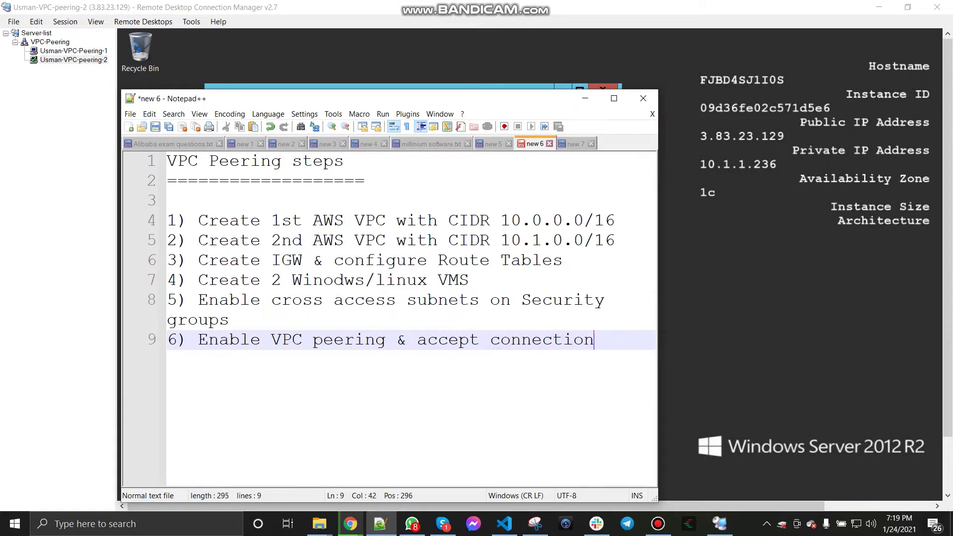
pyautogui.press('Return')
pyautogui.write('7) ')
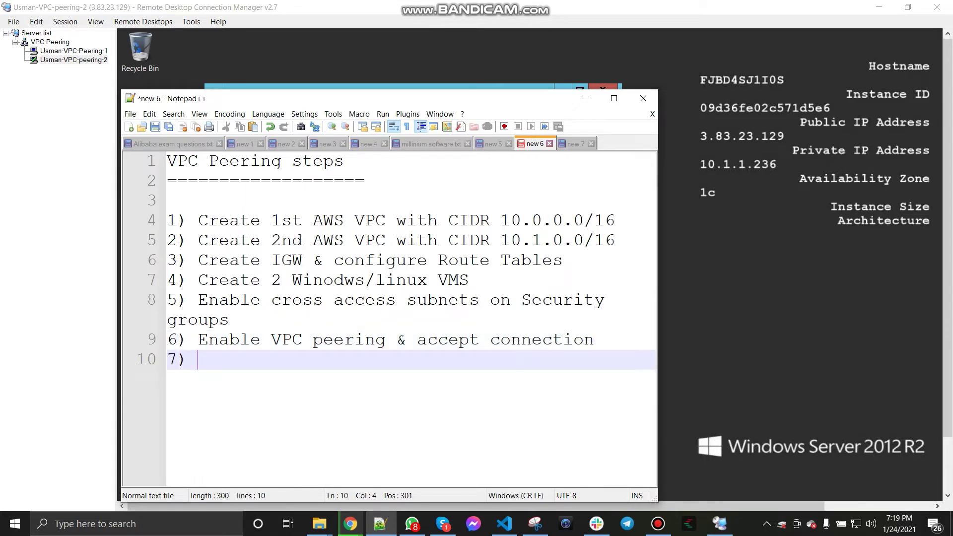
pyautogui.write('Enable')
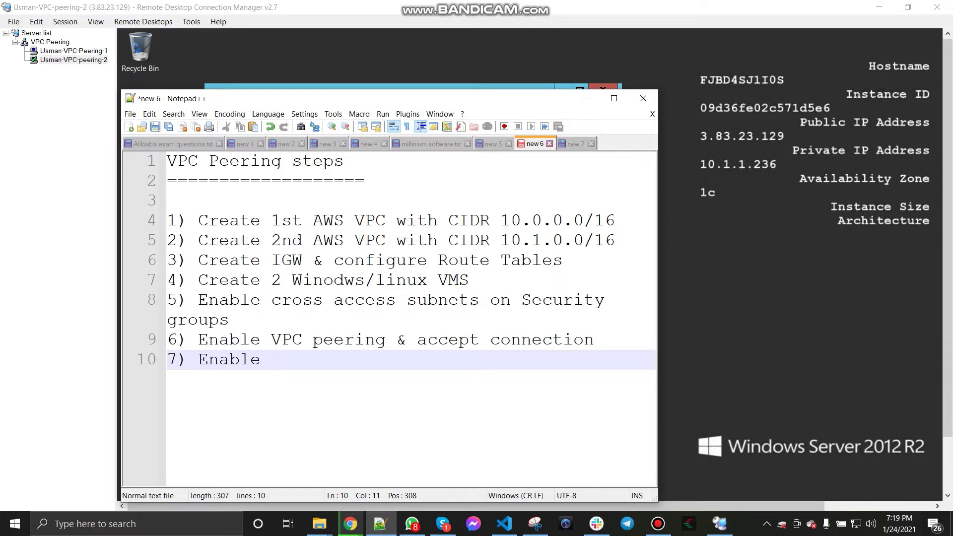
pyautogui.write('VPC')
pyautogui.press('BackSpace')
pyautogui.press('BackSpace')
pyautogui.press('BackSpace')
pyautogui.write('Routes')
pyautogui.press('Return')
pyautogui.write('8) Ve')
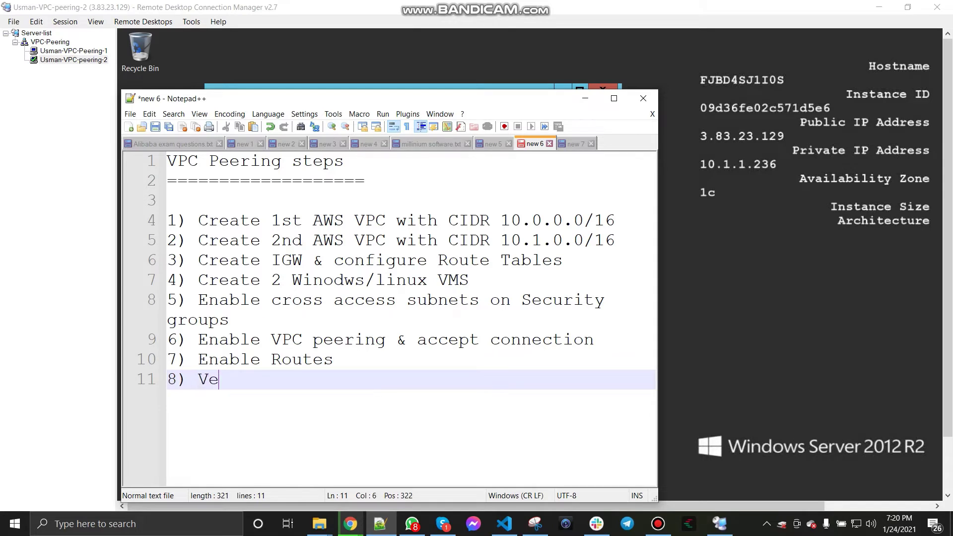
pyautogui.write('rify conn')
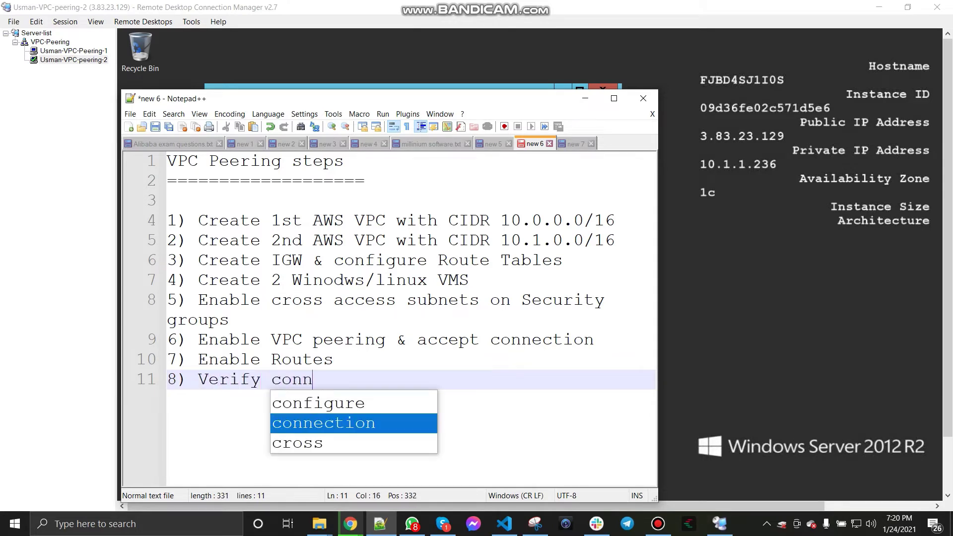
pyautogui.write('ection betw')
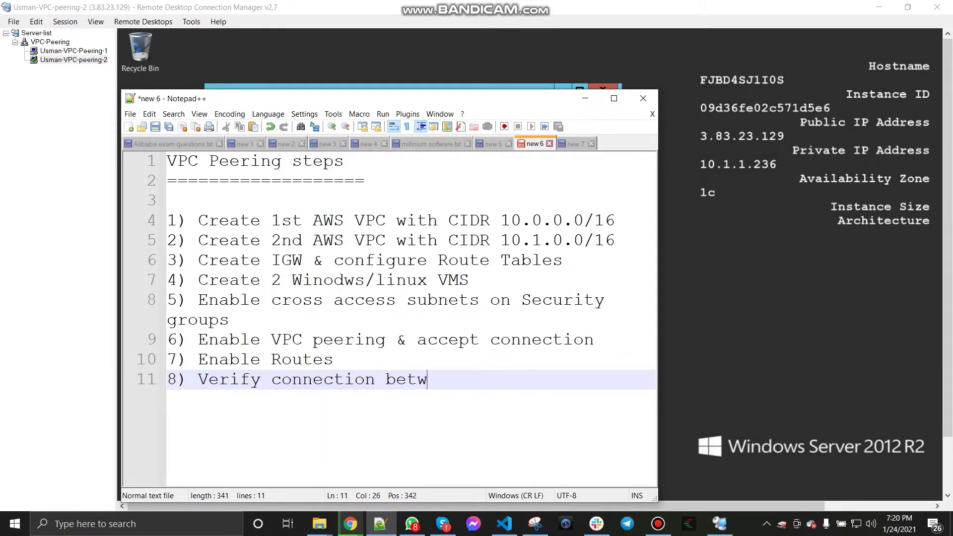
pyautogui.write('een both vMs')
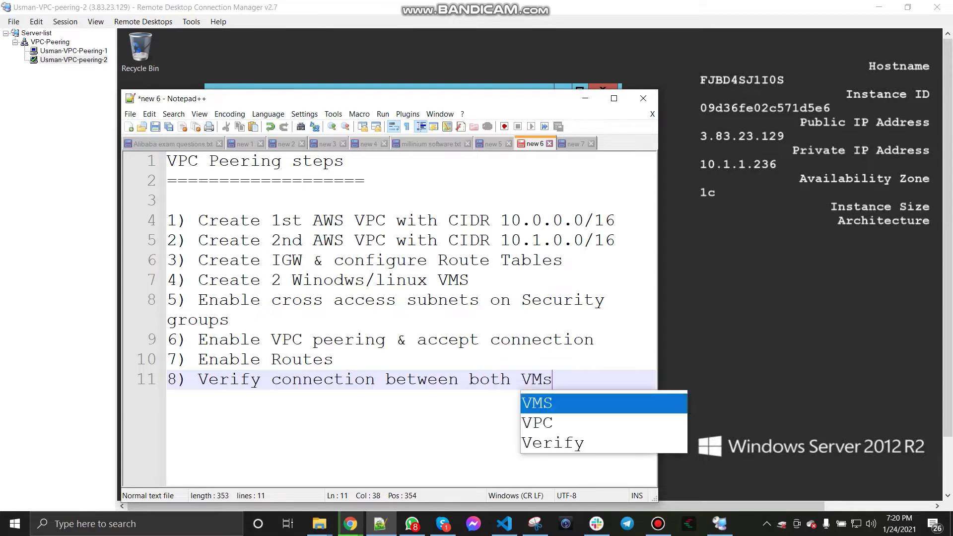
pyautogui.press('Return')
pyautogui.press('Return')
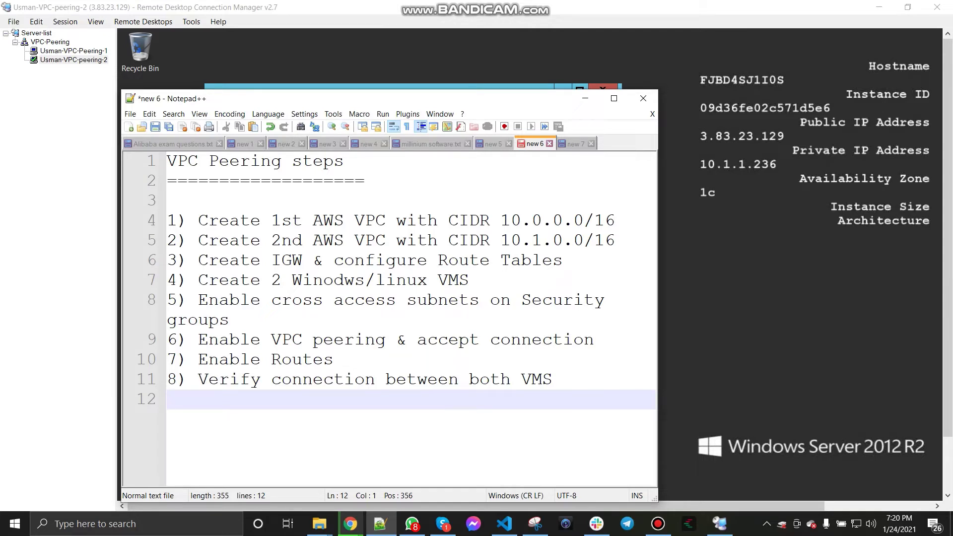
pyautogui.press('F12')
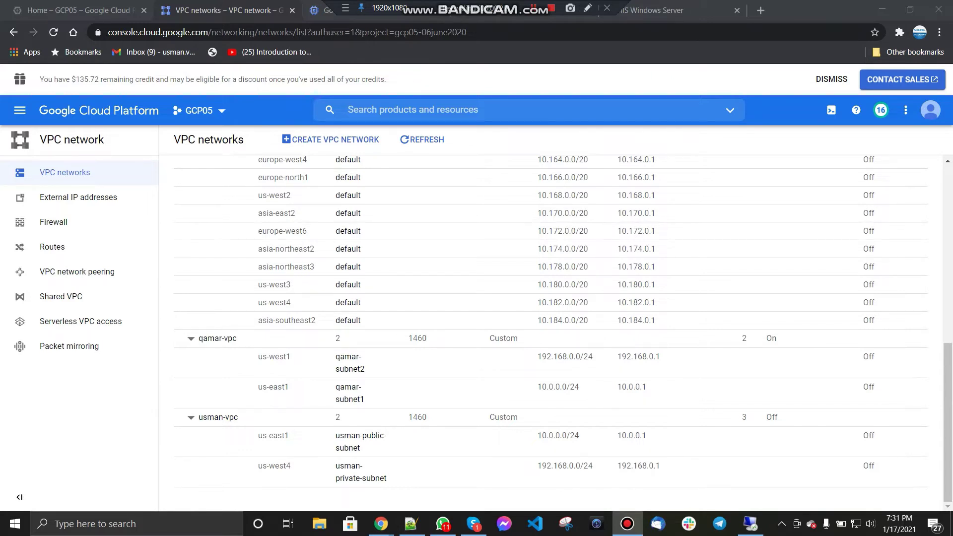
pyautogui.scroll(8, 551, 332)
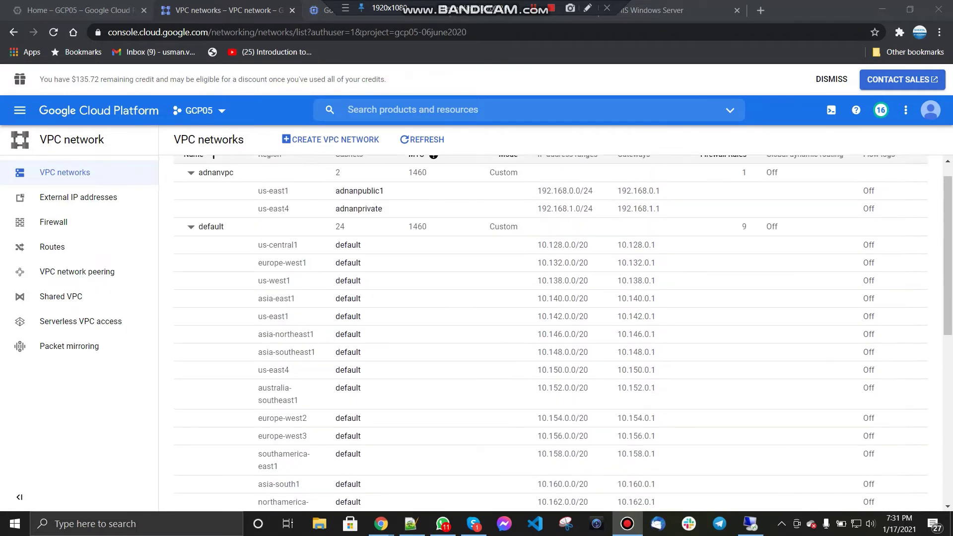
pyautogui.scroll(-8, 551, 332)
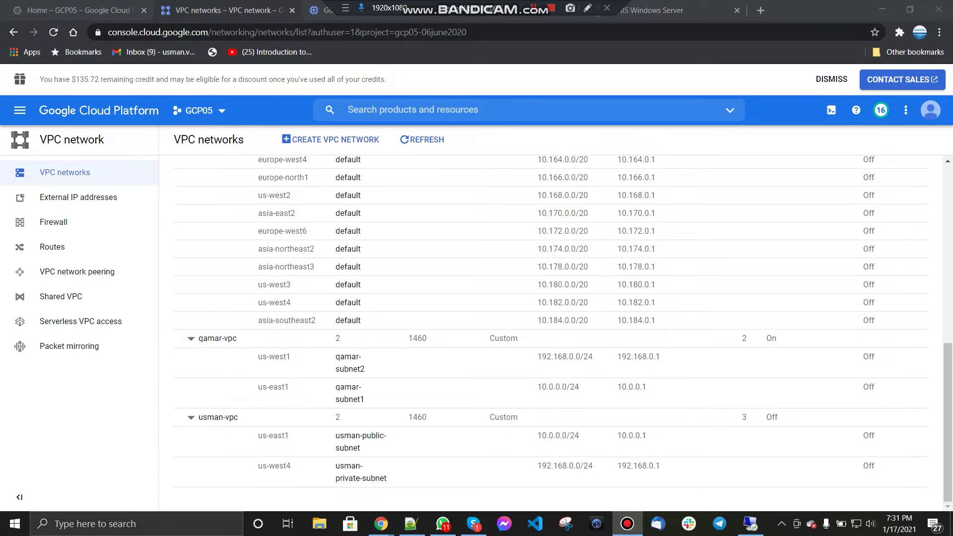
pyautogui.click(77, 272)
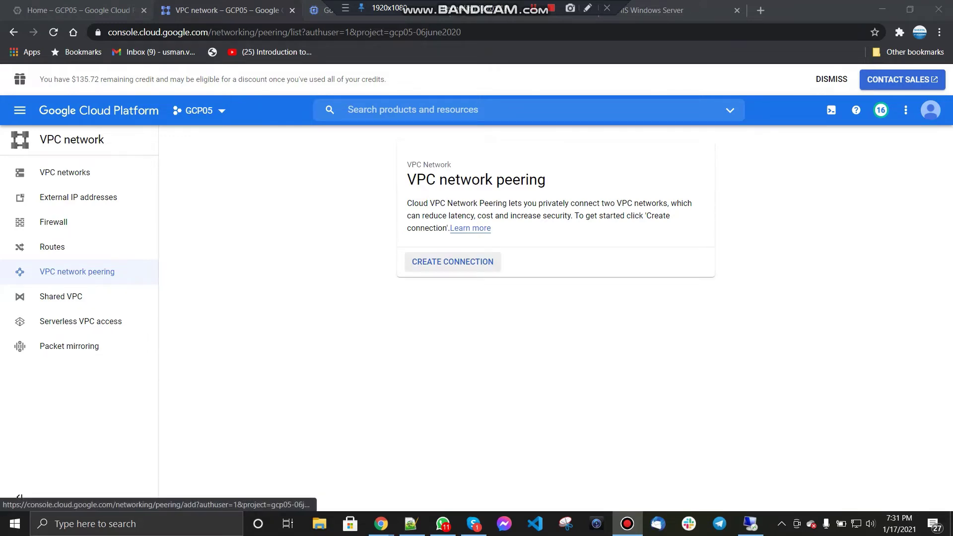
pyautogui.click(452, 262)
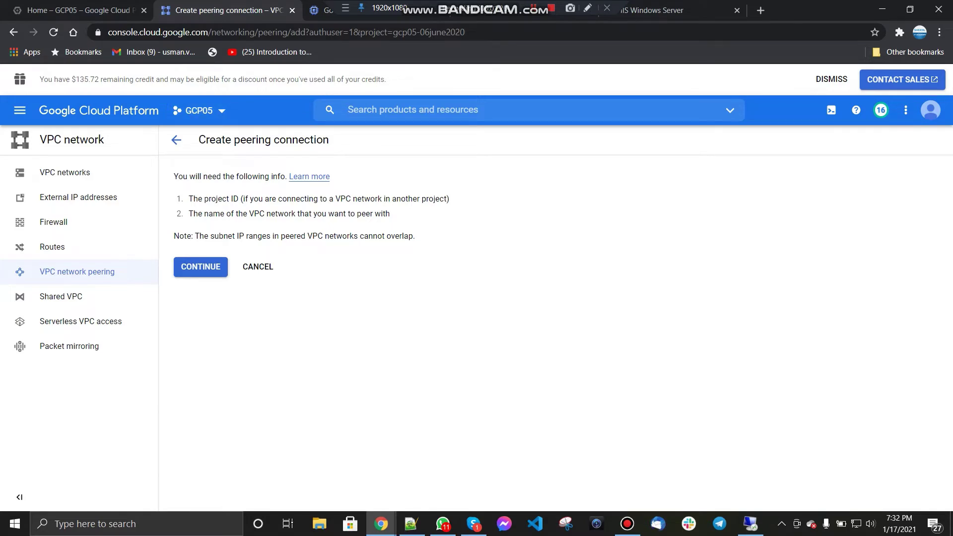
pyautogui.press('Return')
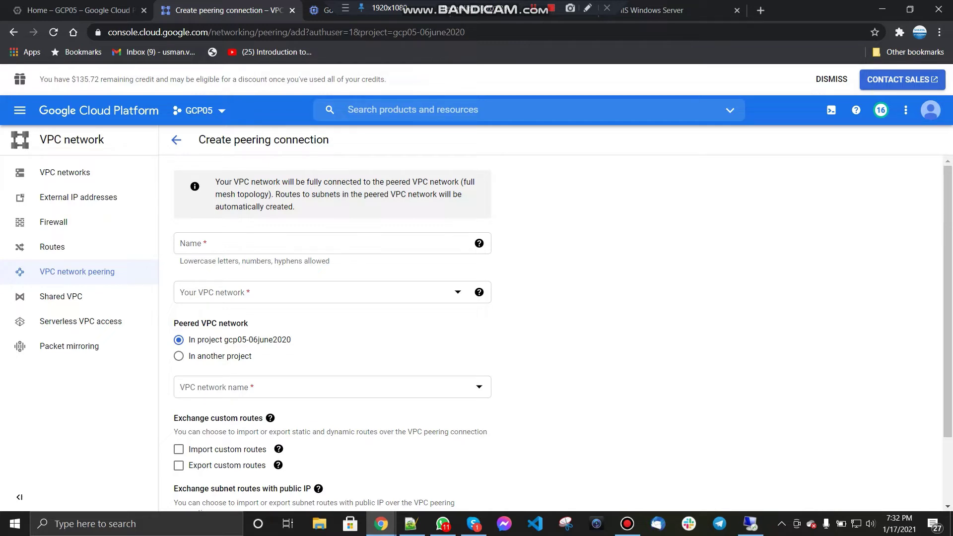
pyautogui.scroll(-2, 278, 367)
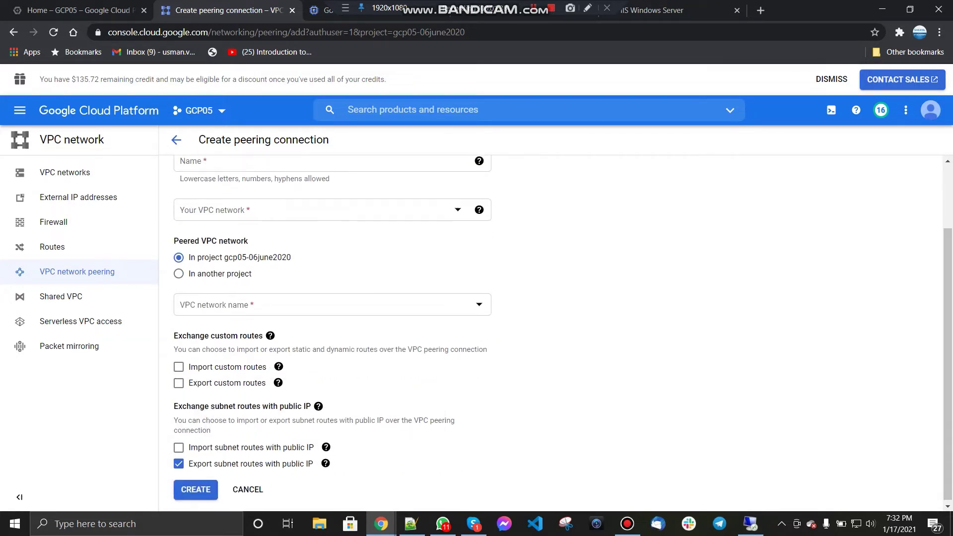
pyautogui.scroll(2, 278, 366)
pyautogui.scroll(-2, 278, 366)
pyautogui.click(248, 487)
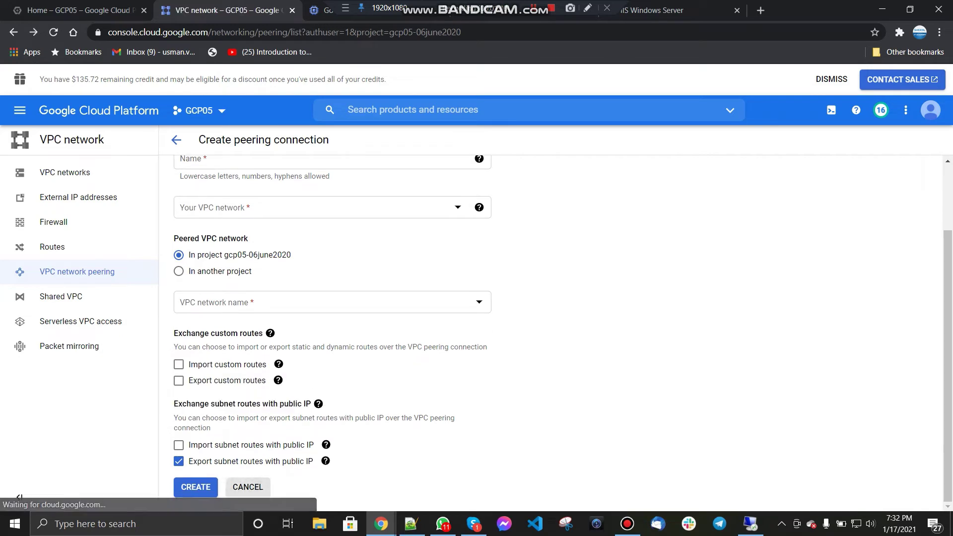
pyautogui.click(65, 172)
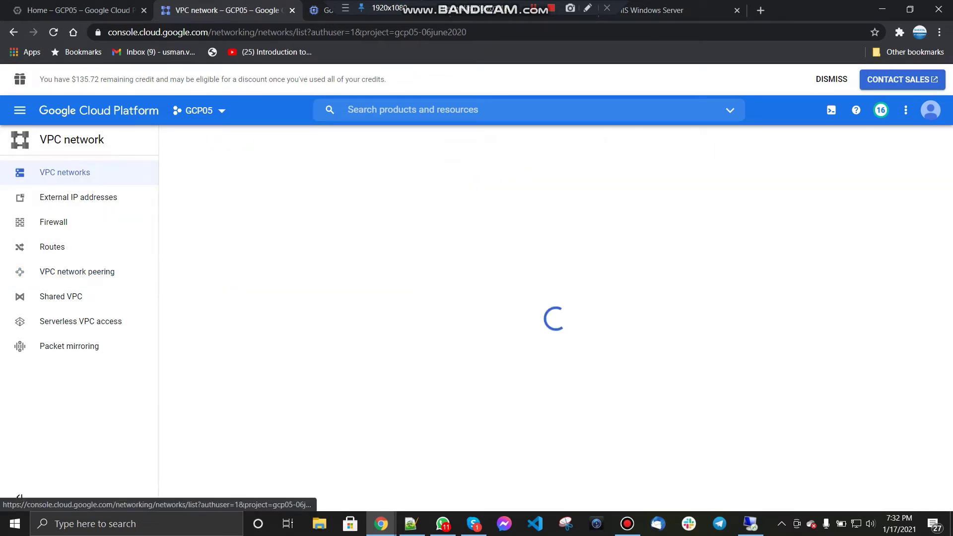
# Step: Start a new VPC network named usman-vpc-peering
pyautogui.scroll(-8, 563, 333)
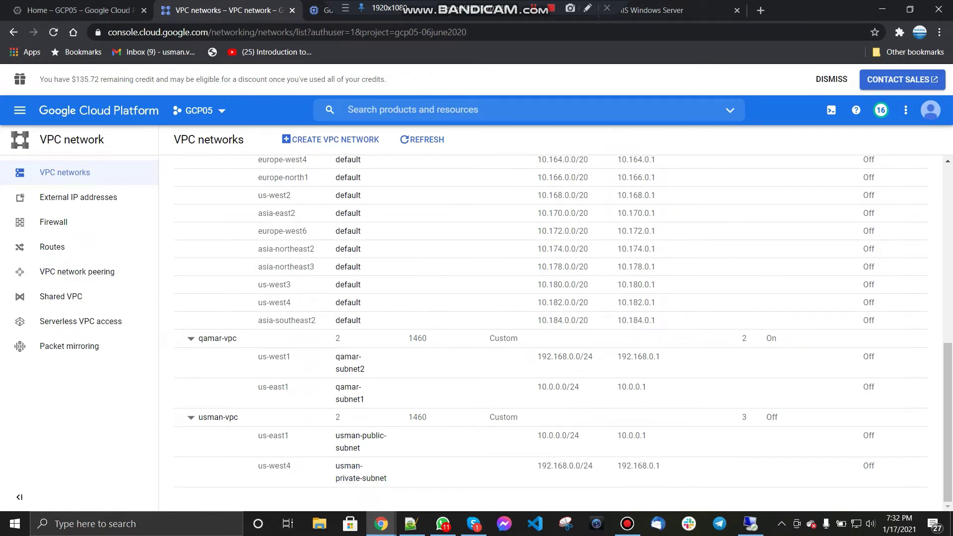
pyautogui.scroll(8, 564, 333)
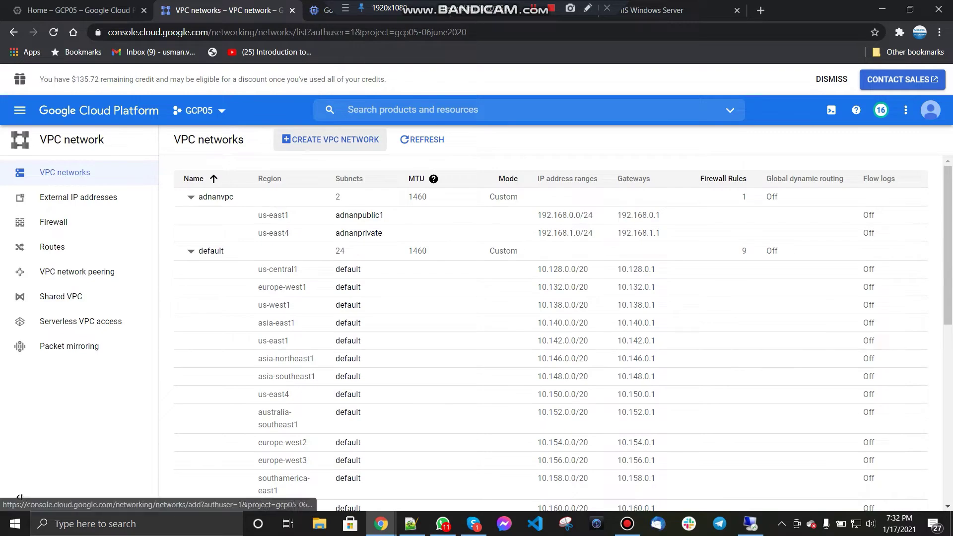
pyautogui.scroll(-8, 348, 323)
pyautogui.scroll(8, 348, 323)
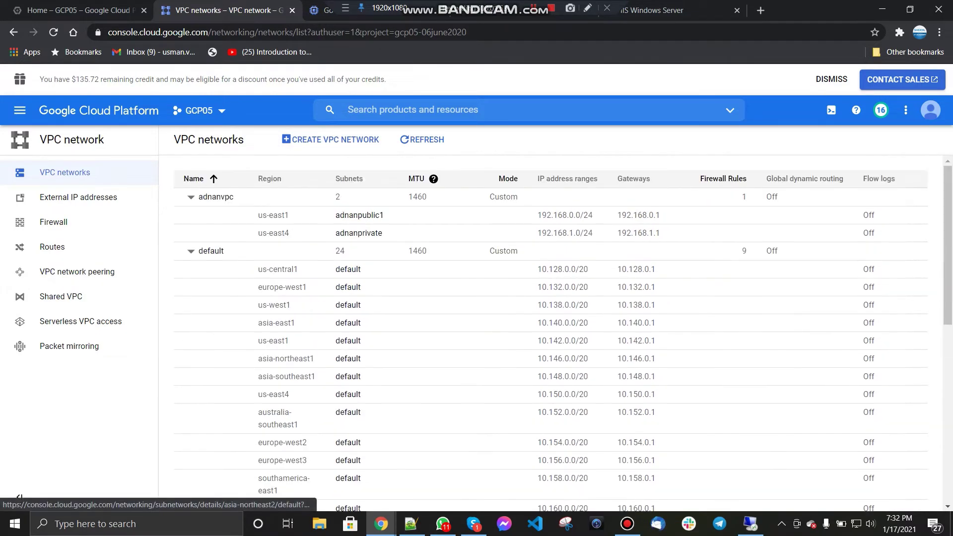
pyautogui.click(330, 140)
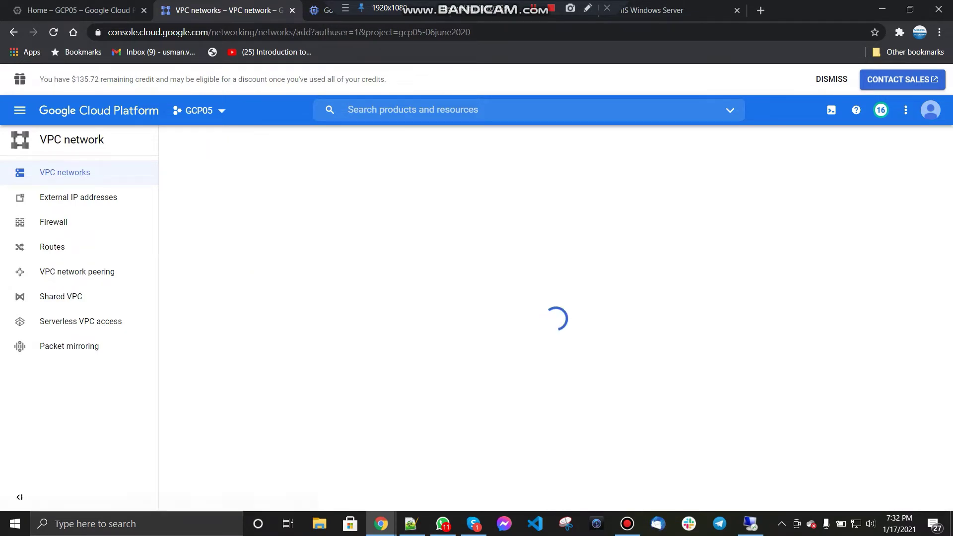
pyautogui.write('usma')
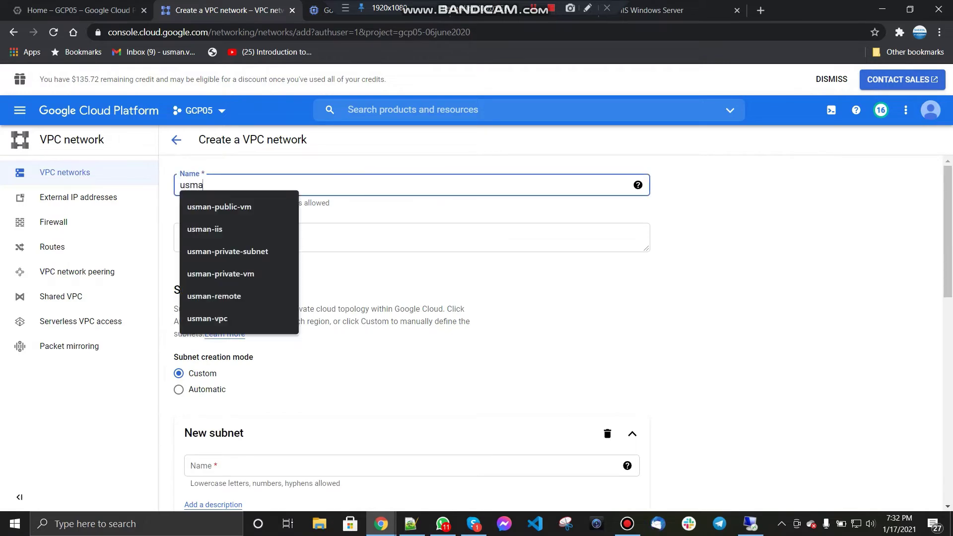
pyautogui.write('n-vpc-p')
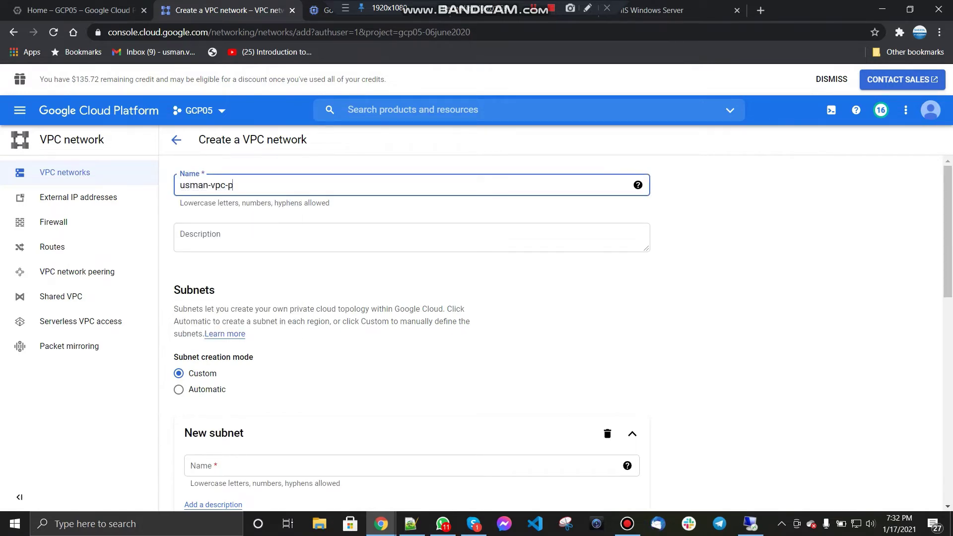
pyautogui.write('eering')
# Step: Add subnet usman-subnet-1 in us-east1 with range 192.168.20.0/24 and create the network
pyautogui.scroll(-2, 412, 322)
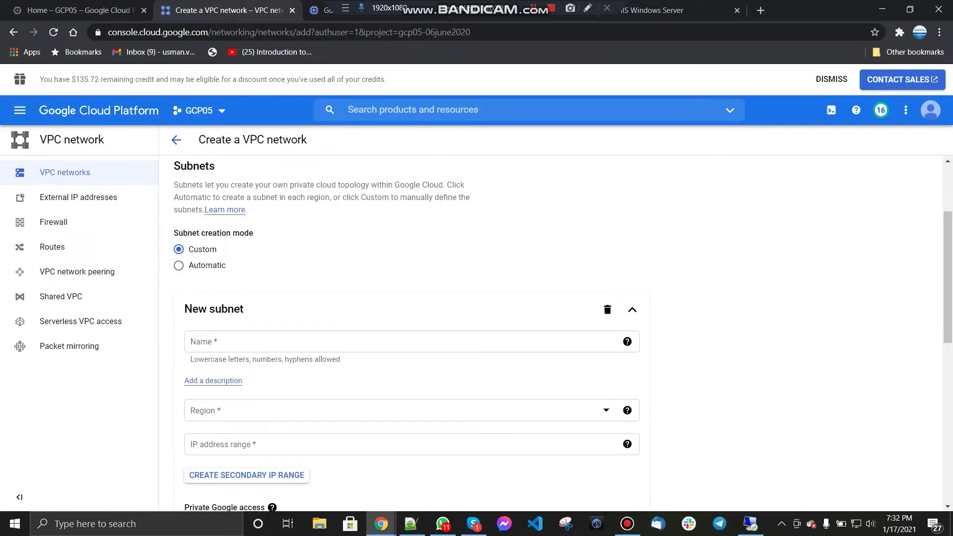
pyautogui.scroll(-1, 190, 278)
pyautogui.click(190, 279)
pyautogui.write('usm')
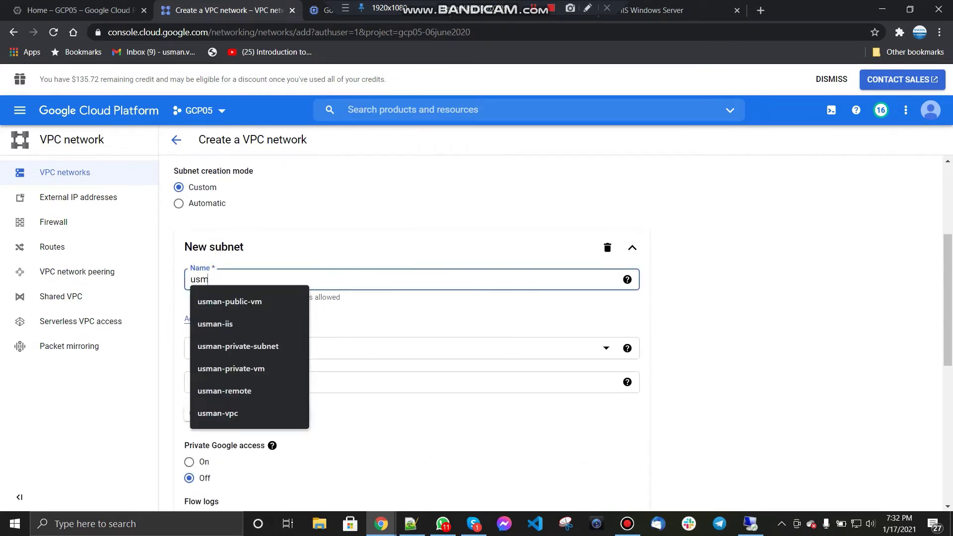
pyautogui.write('an-subnet-1')
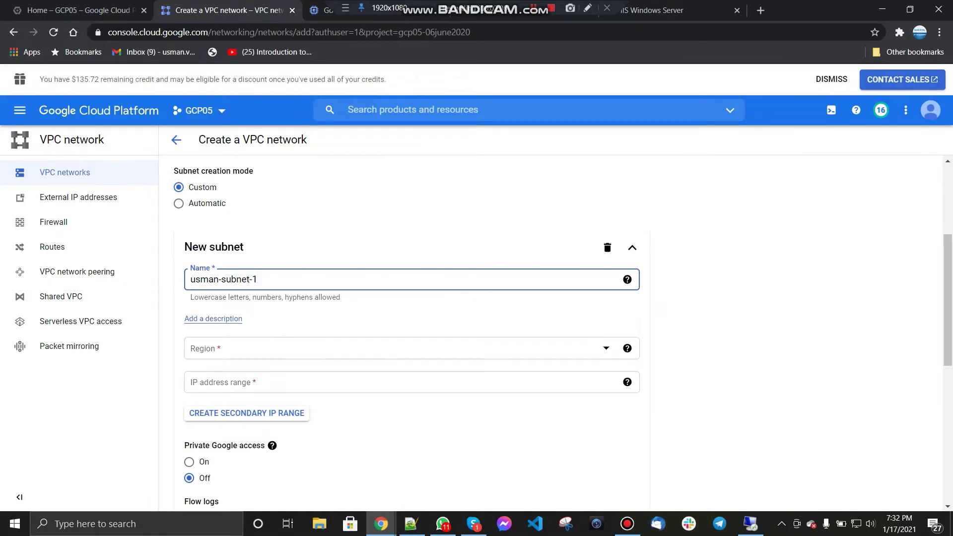
pyautogui.scroll(-1, 412, 333)
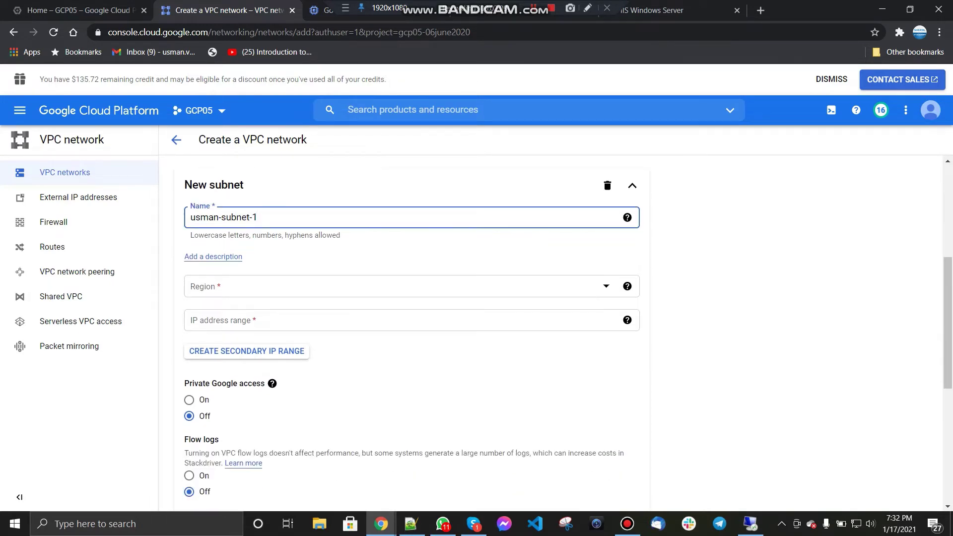
pyautogui.click(412, 320)
pyautogui.write('19')
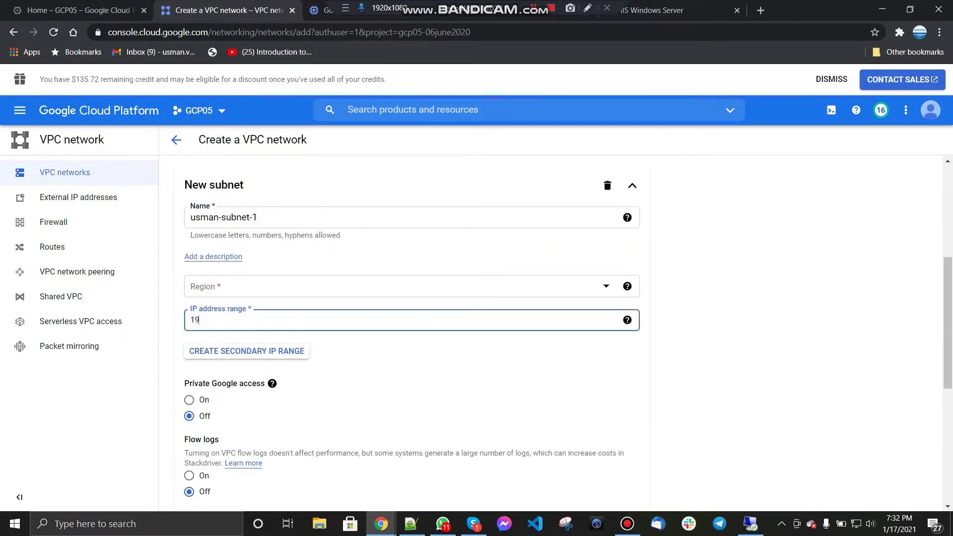
pyautogui.write('2.168.20.0/24')
pyautogui.click(397, 286)
pyautogui.scroll(-10, 397, 403)
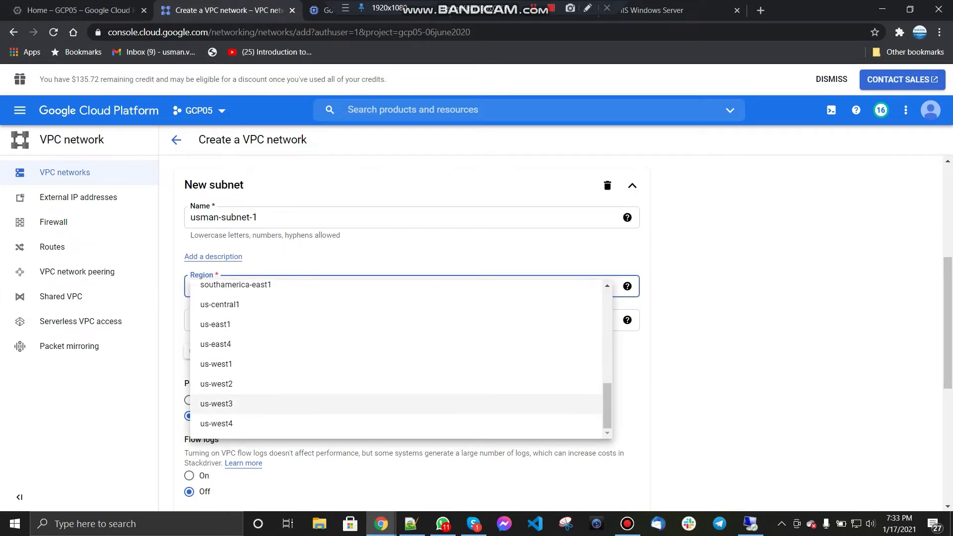
pyautogui.click(397, 324)
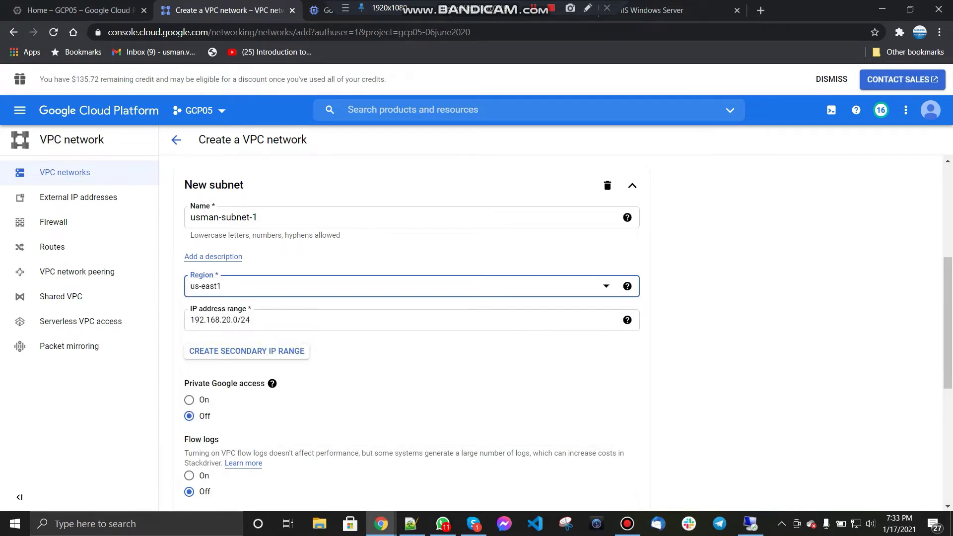
pyautogui.scroll(-6, 412, 333)
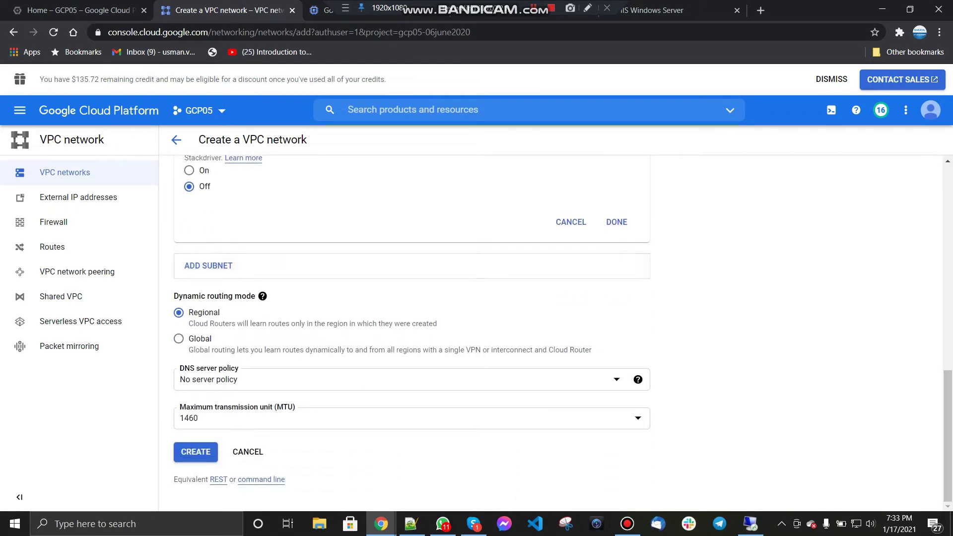
pyautogui.click(196, 451)
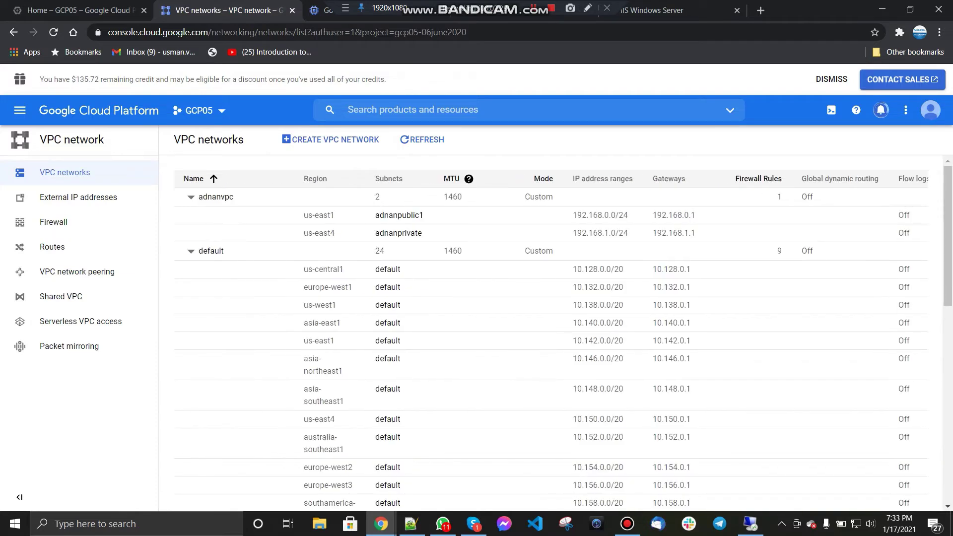
# Step: Scroll the VPC networks list down to usman-vpc-peering and its usman-subnet-1 (192.168.20.0/24)
pyautogui.scroll(-10, 551, 333)
pyautogui.scroll(-2, 551, 332)
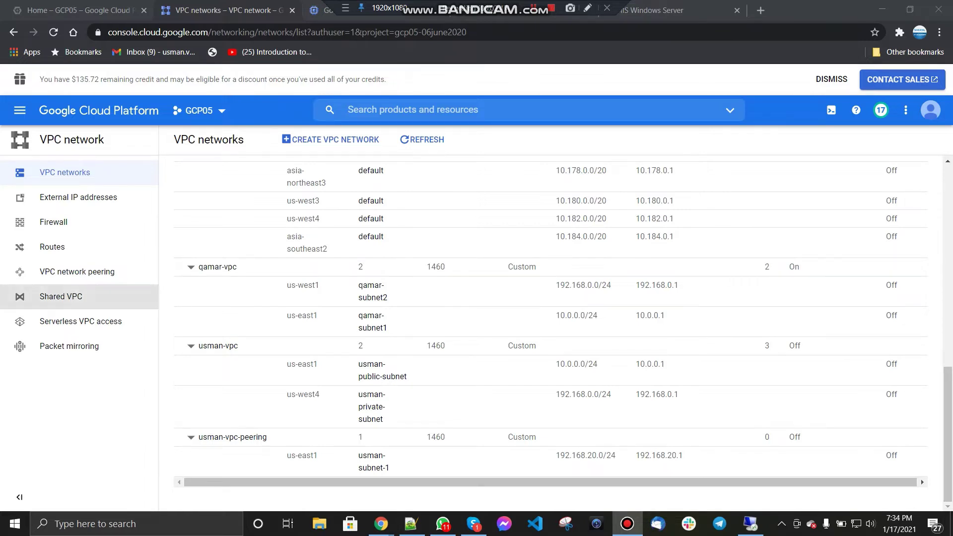
# Step: Start a VPC peering connection named usman-vpc-peering on the usman-vpc-peering network
pyautogui.click(77, 271)
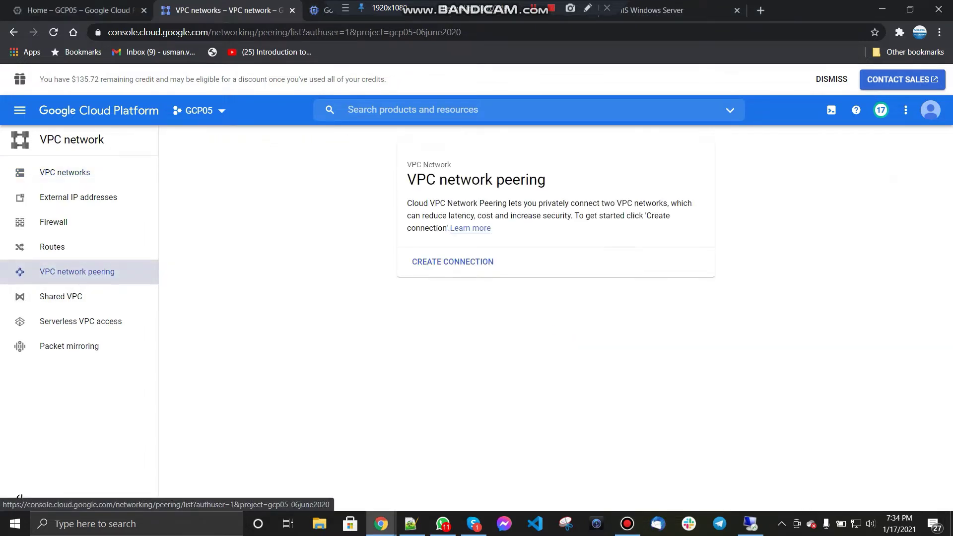
pyautogui.click(453, 262)
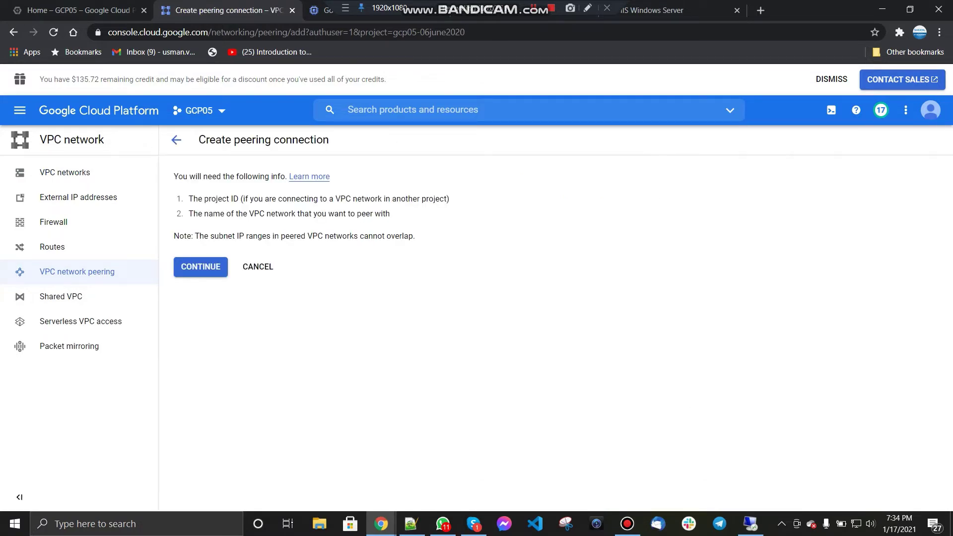
pyautogui.click(200, 266)
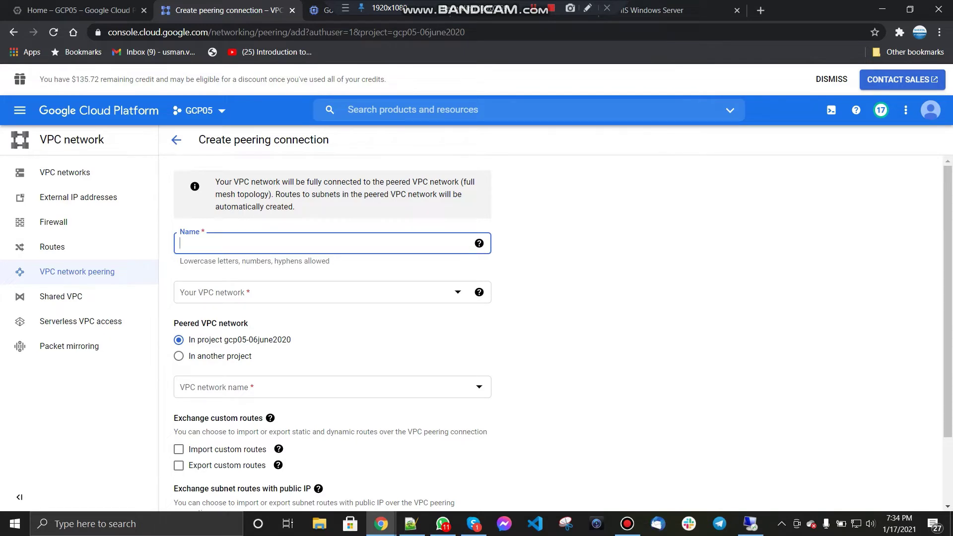
pyautogui.press('F12')
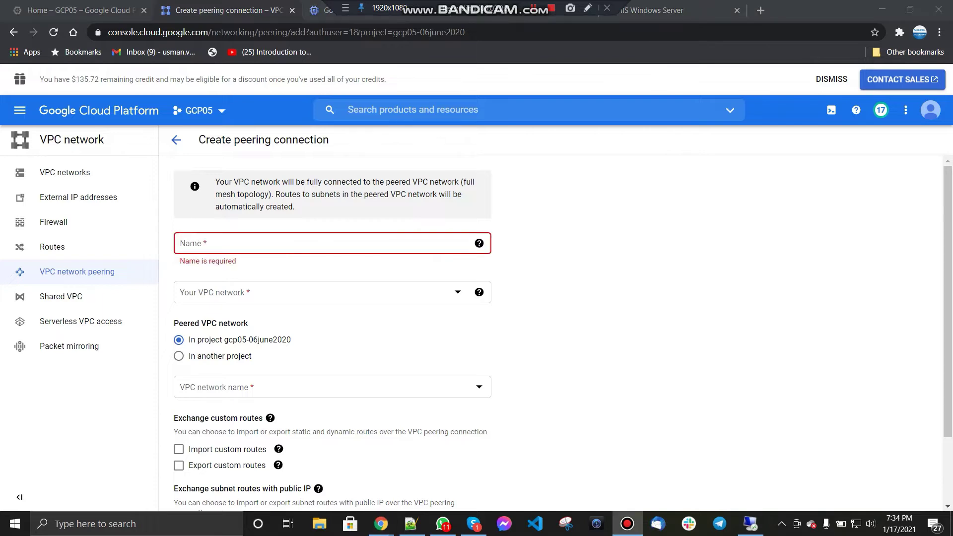
pyautogui.click(180, 243)
pyautogui.write('usman-v')
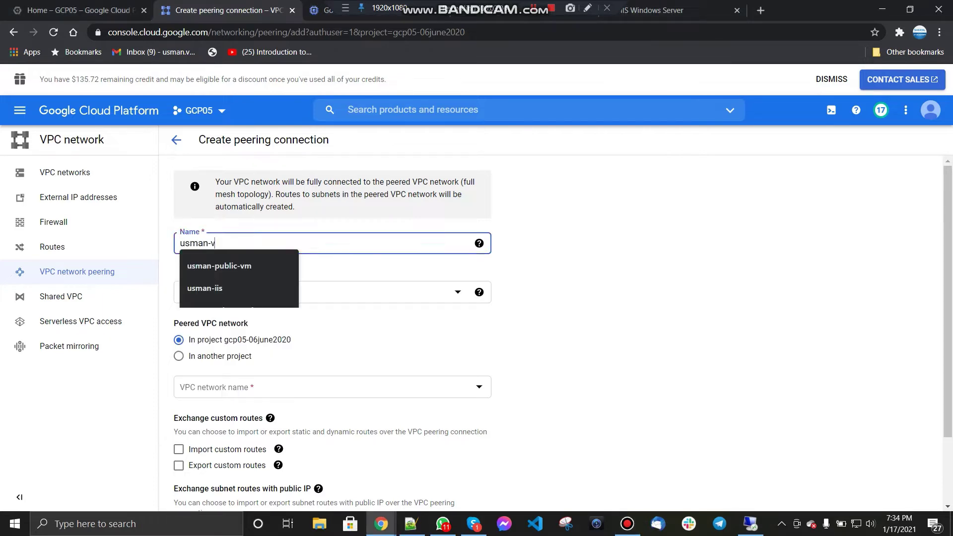
pyautogui.write('pc-peering')
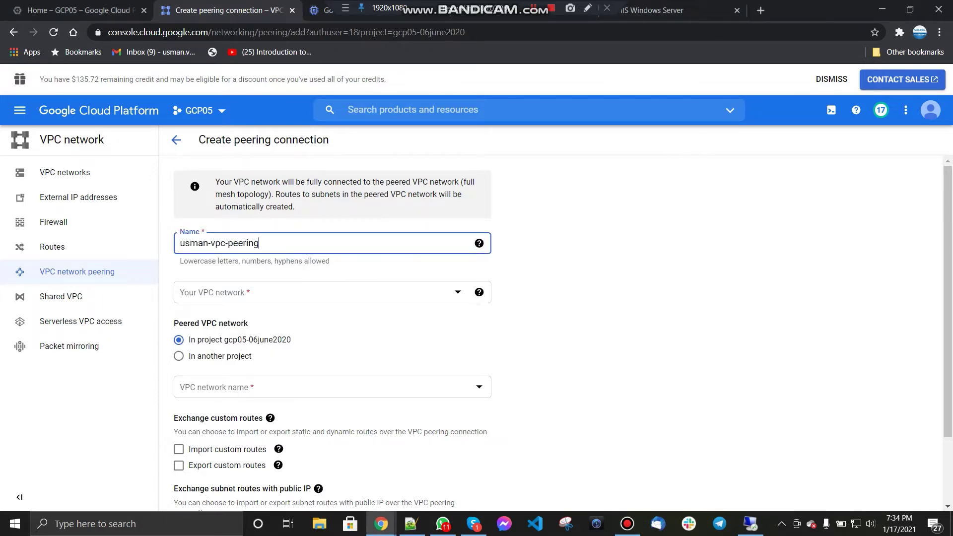
pyautogui.click(322, 291)
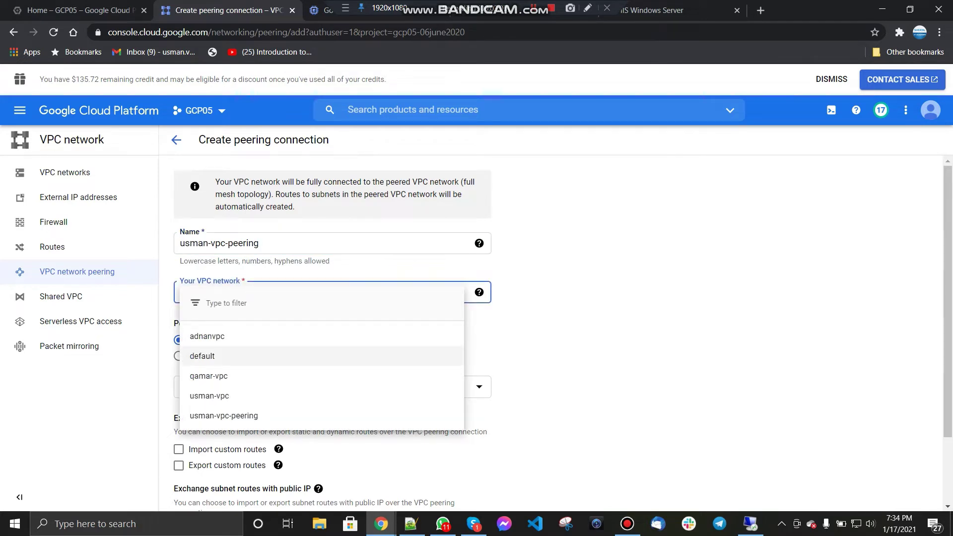
pyautogui.press('Return')
# Step: Peer with qamar-vpc, exchanging custom routes and public-IP subnet routes, then create and refresh
pyautogui.scroll(-1, 563, 339)
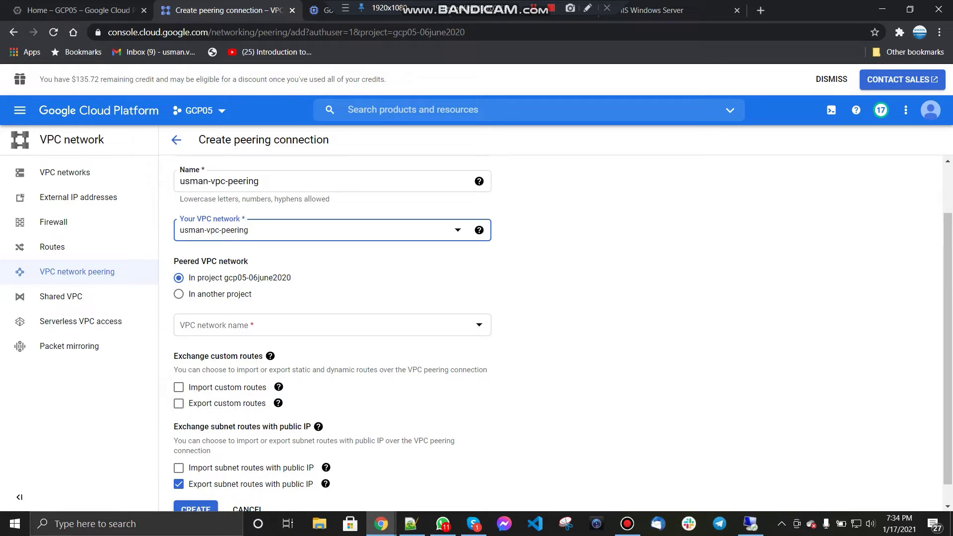
pyautogui.click(328, 325)
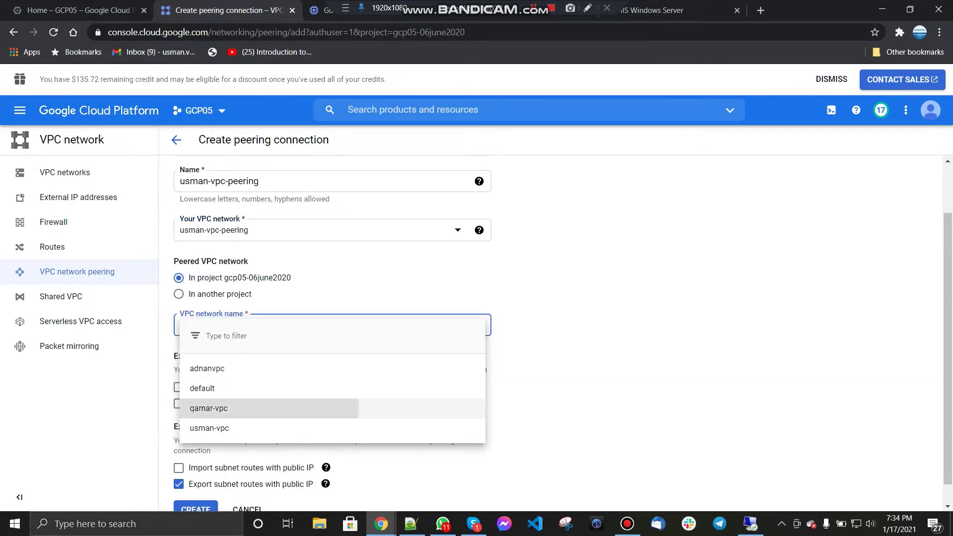
pyautogui.click(268, 408)
pyautogui.scroll(-1, 496, 333)
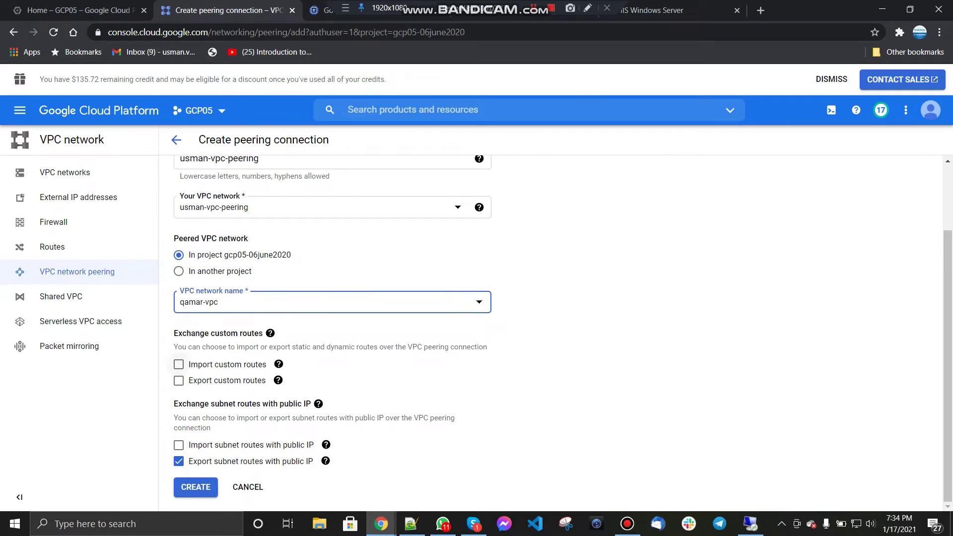
pyautogui.click(179, 364)
pyautogui.click(179, 380)
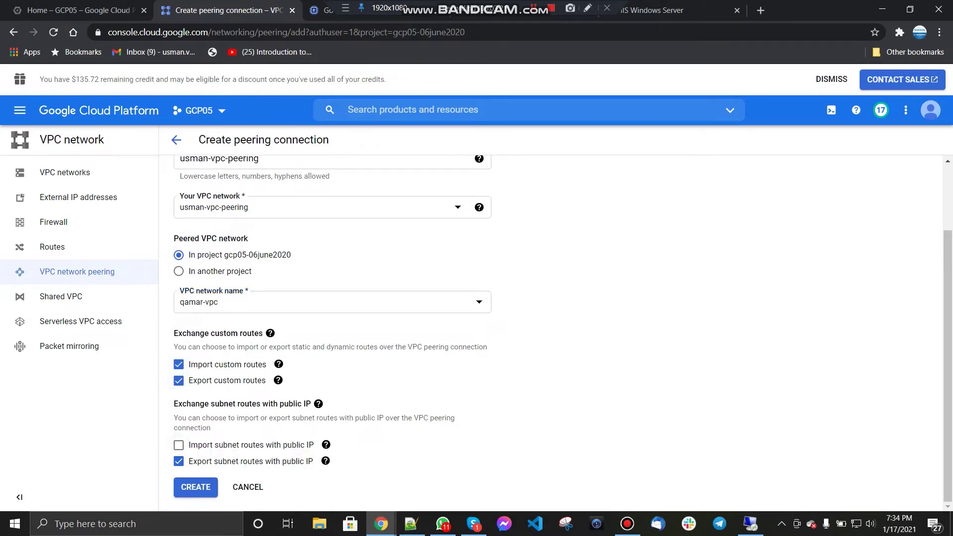
pyautogui.click(179, 445)
pyautogui.click(196, 487)
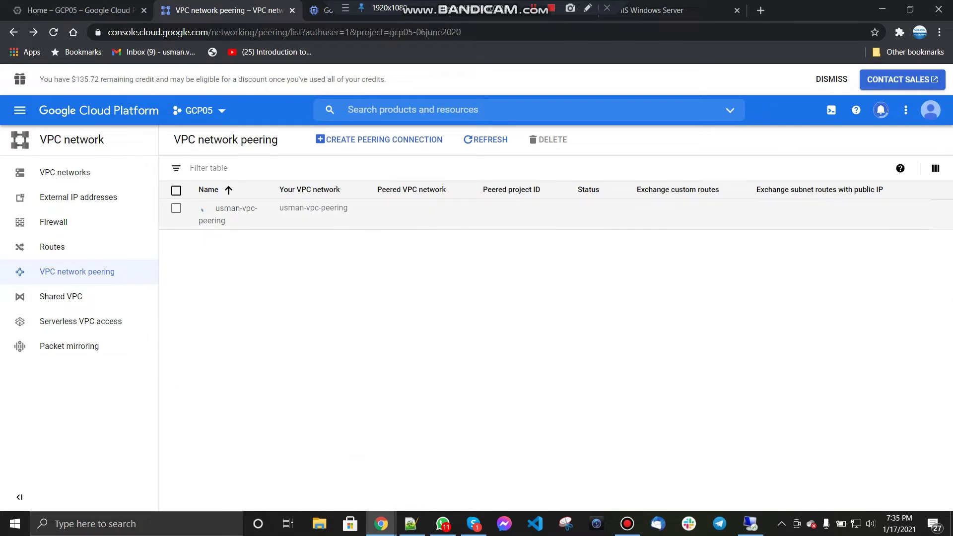
pyautogui.click(477, 140)
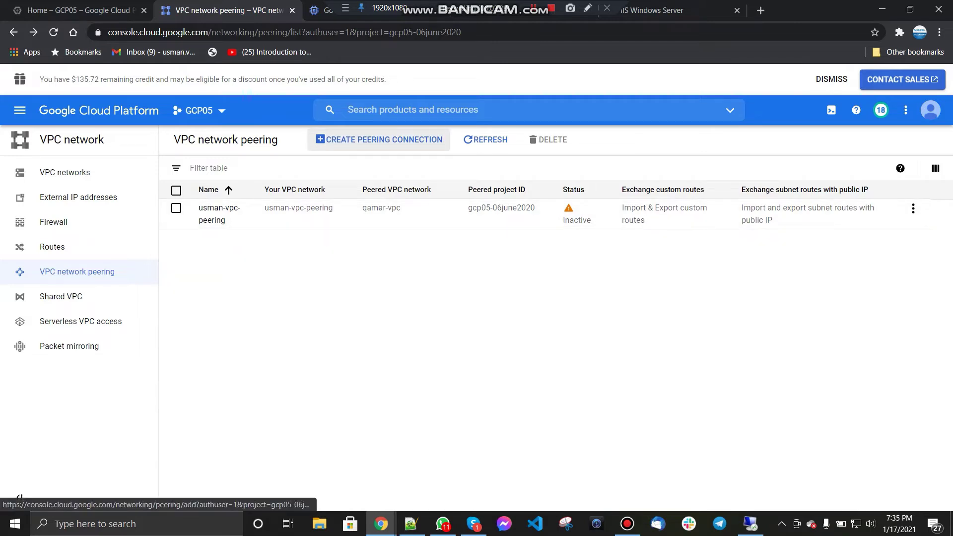
pyautogui.click(358, 139)
# Step: Name the reverse peering qamar-vpc-peering, from qamar-vpc to usman-vpc-peering
pyautogui.click(200, 267)
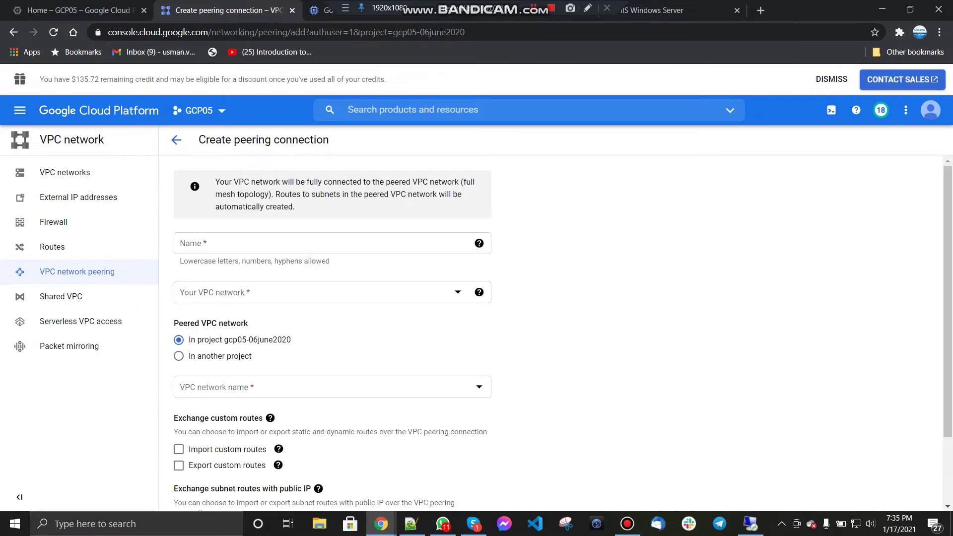
pyautogui.click(213, 243)
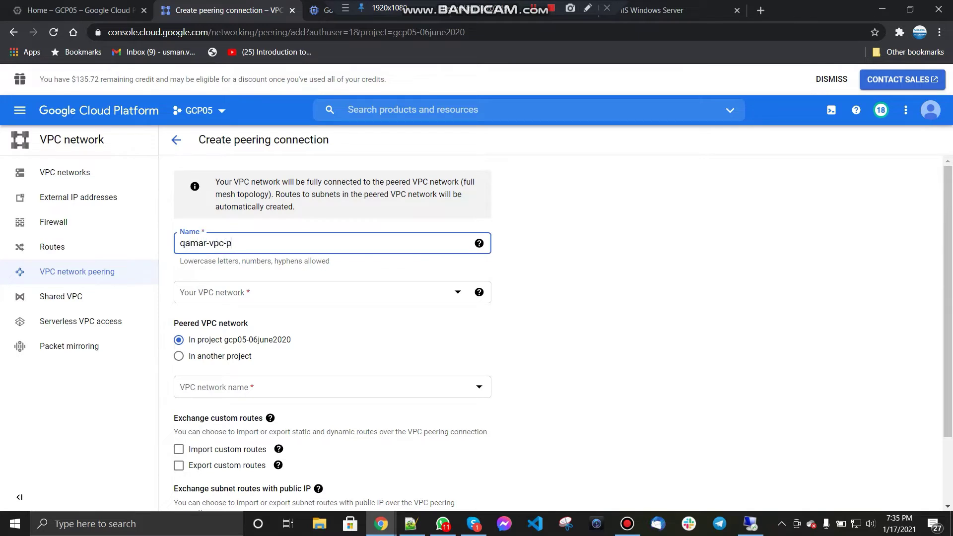
pyautogui.click(318, 292)
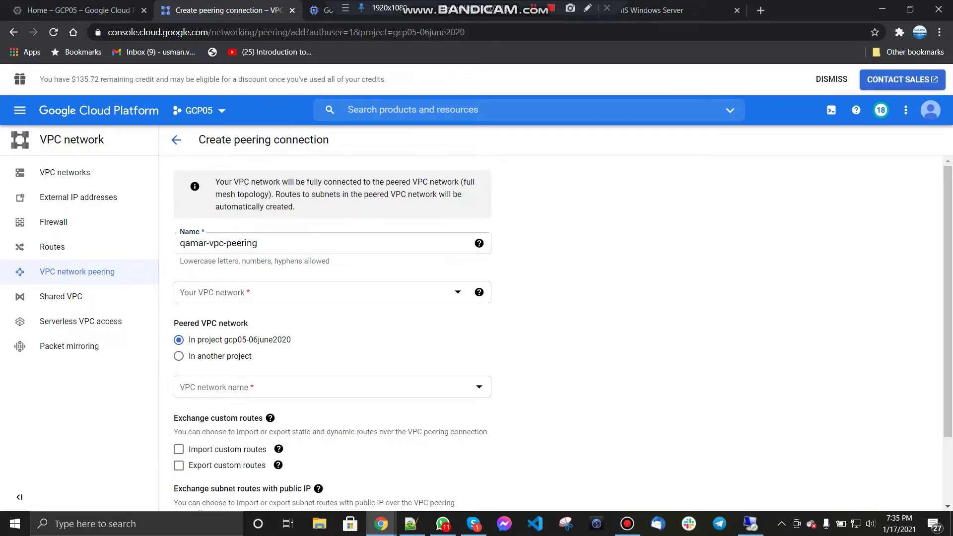
pyautogui.click(239, 293)
pyautogui.click(226, 377)
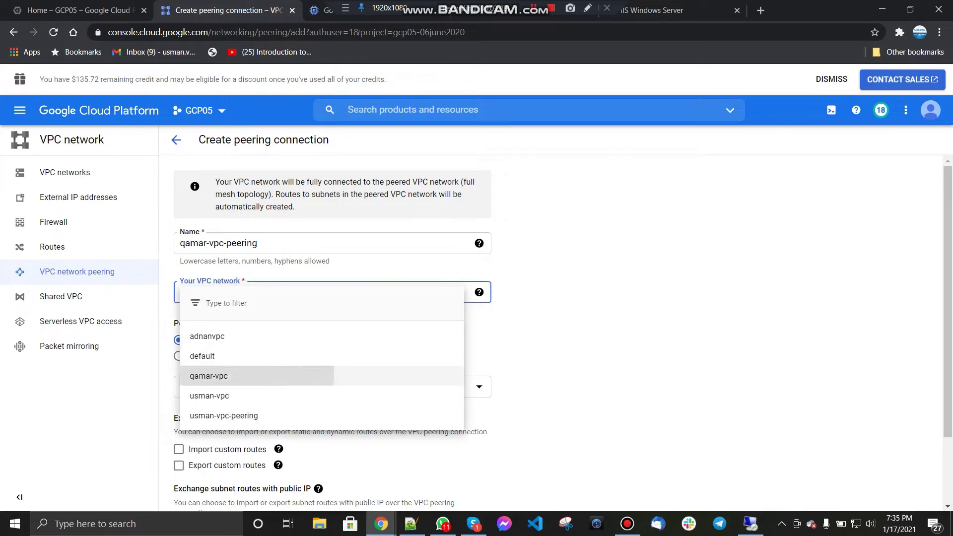
pyautogui.scroll(-2, 226, 376)
pyautogui.click(238, 302)
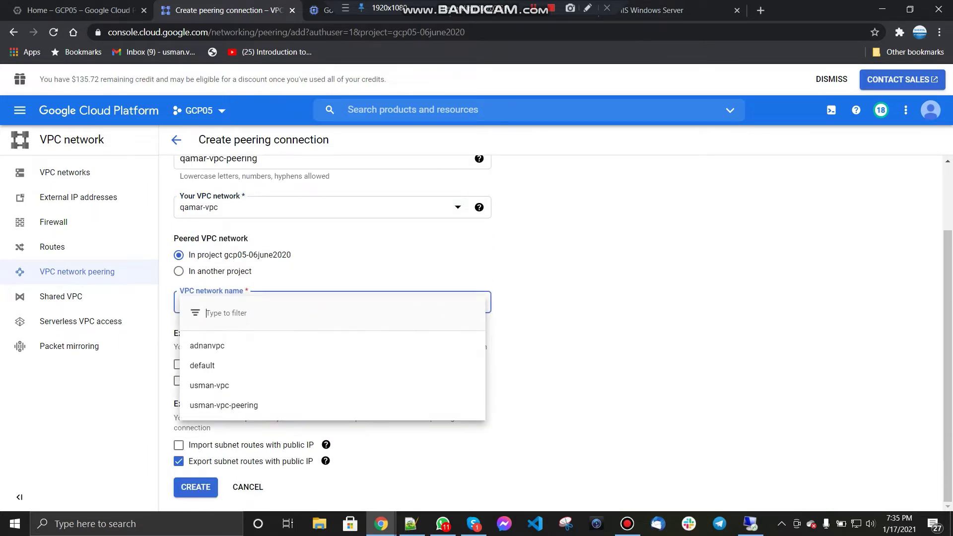
pyautogui.click(224, 405)
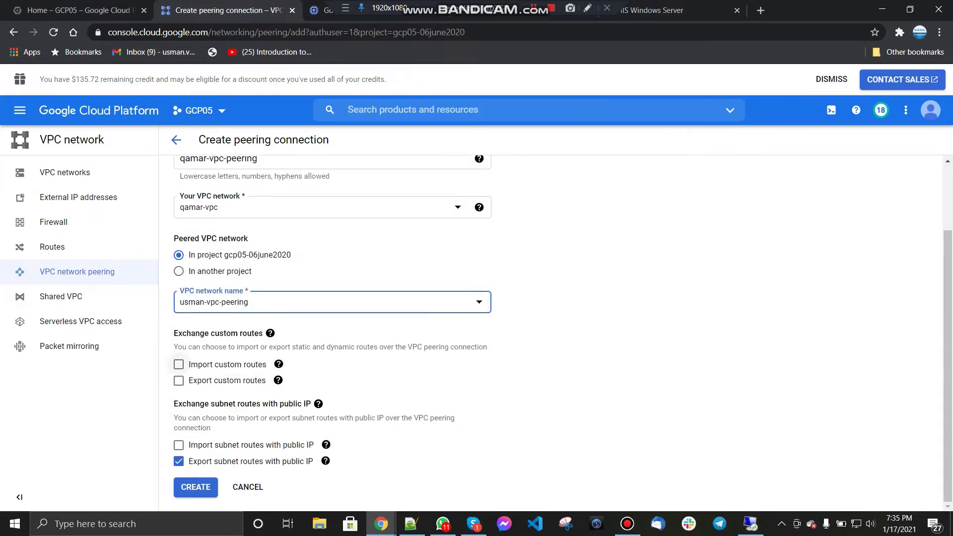
# Step: Import and export custom routes, import public-IP subnet routes, and create the peering
pyautogui.click(179, 364)
pyautogui.click(179, 381)
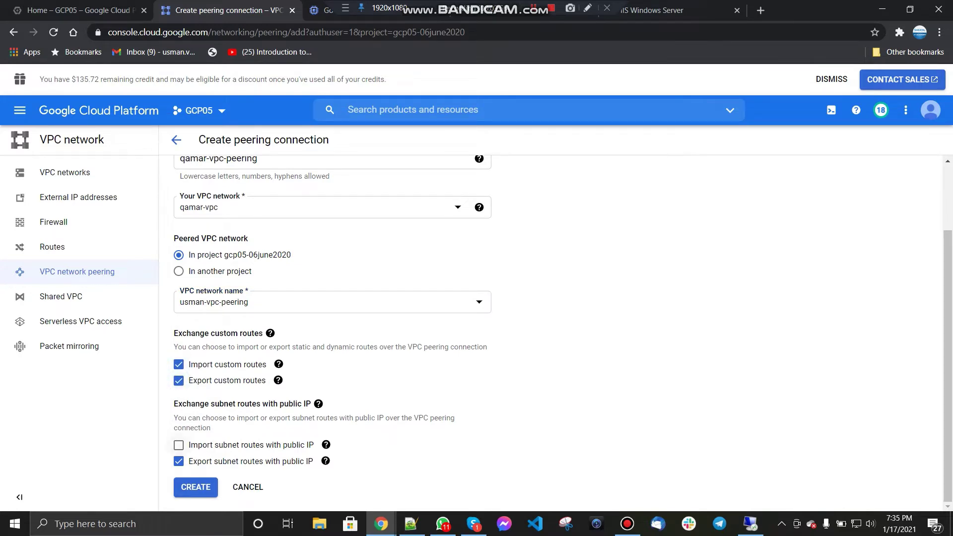
pyautogui.click(179, 444)
pyautogui.click(195, 487)
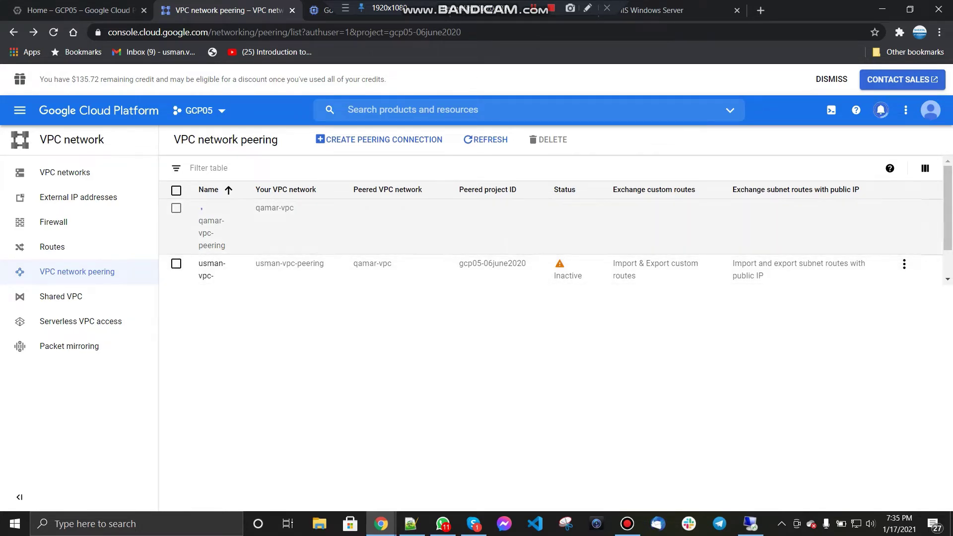
# Step: Refresh the peering list until both peerings show Active, then go to VM instances
pyautogui.click(485, 140)
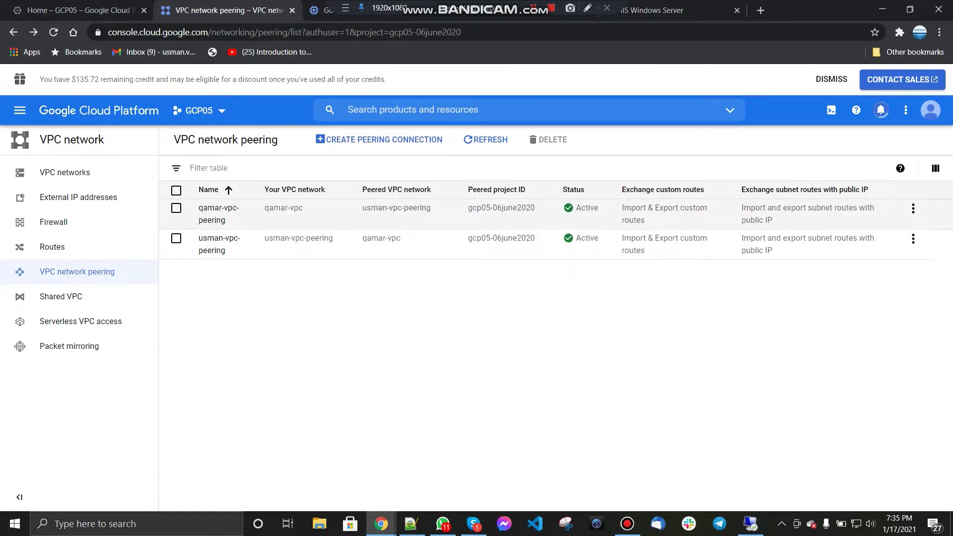
pyautogui.click(486, 140)
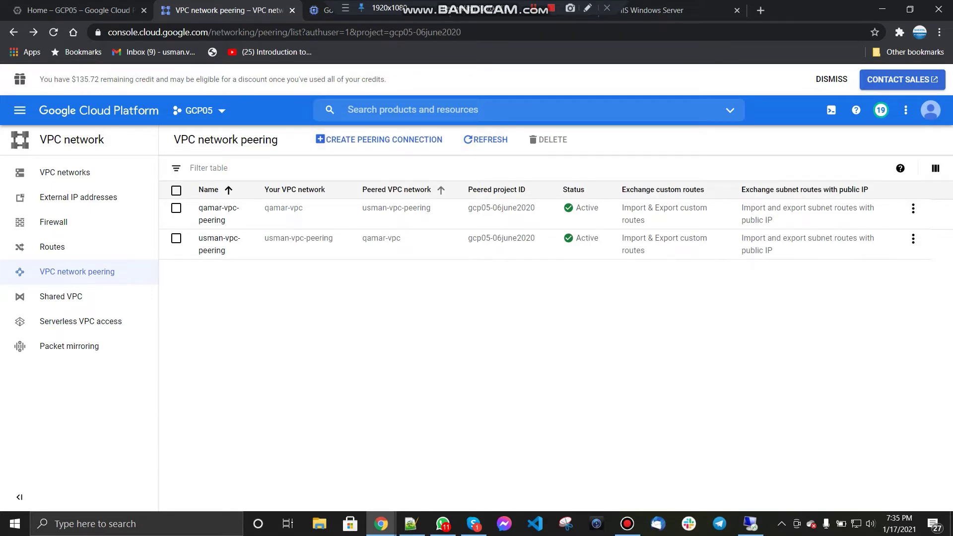
pyautogui.click(323, 10)
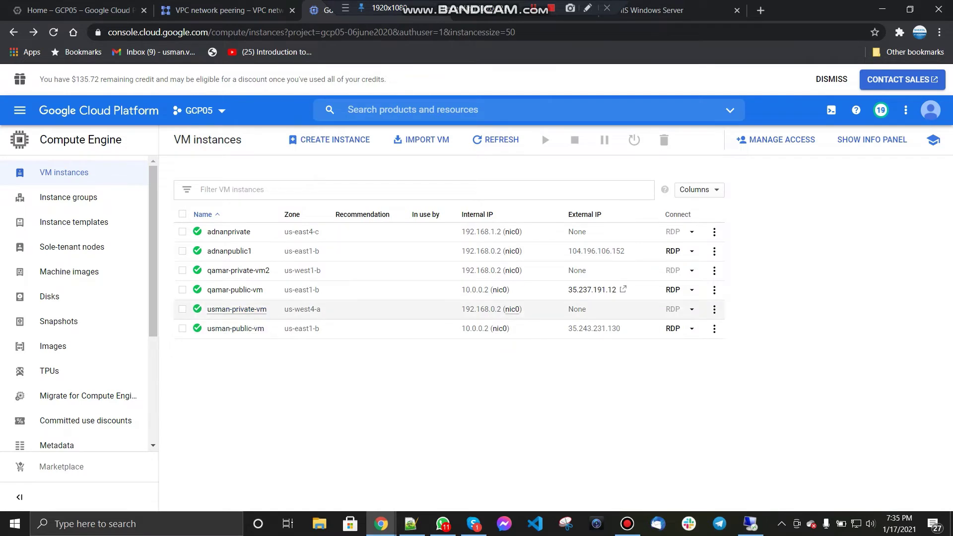
# Step: Delete usman-private-vm and usman-public-vm, then return to the VPC network peering page
pyautogui.click(183, 309)
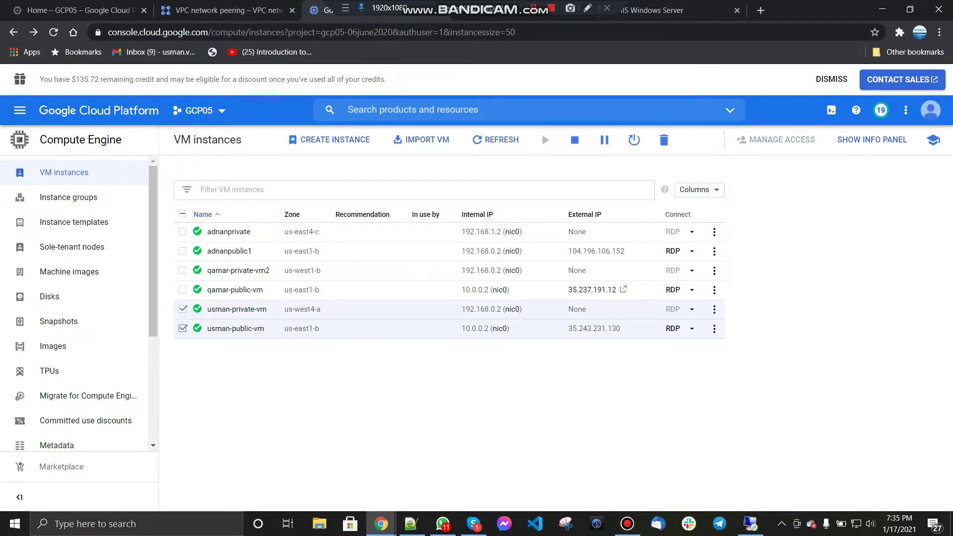
pyautogui.click(664, 140)
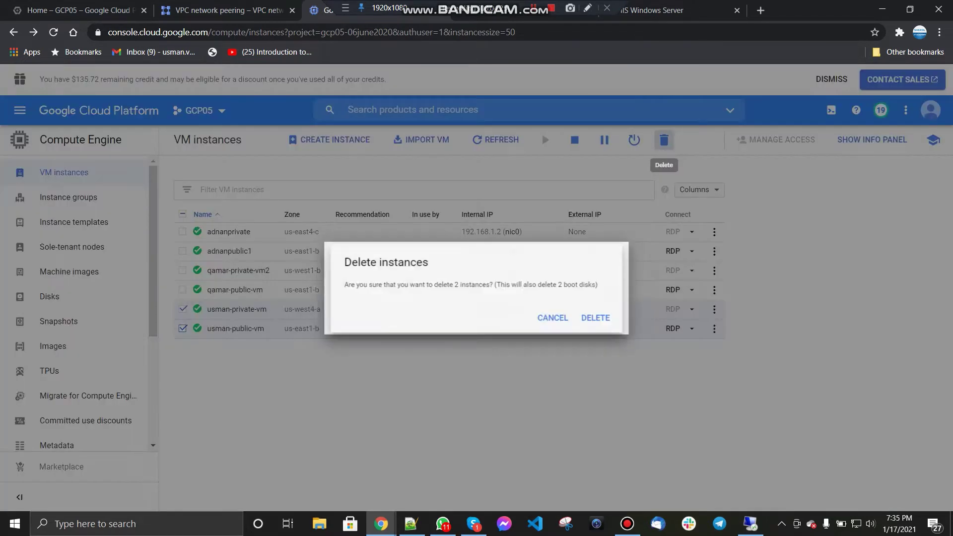
pyautogui.click(595, 318)
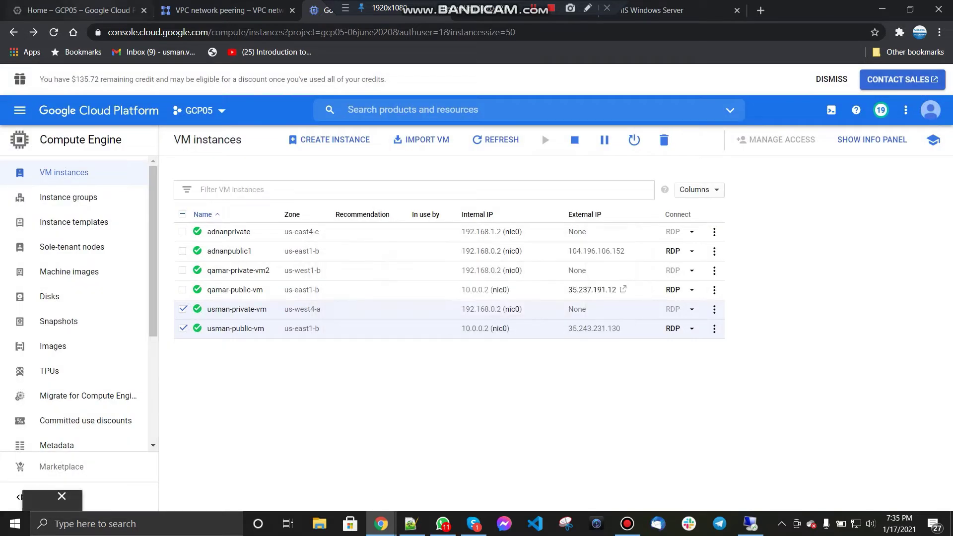
pyautogui.click(218, 10)
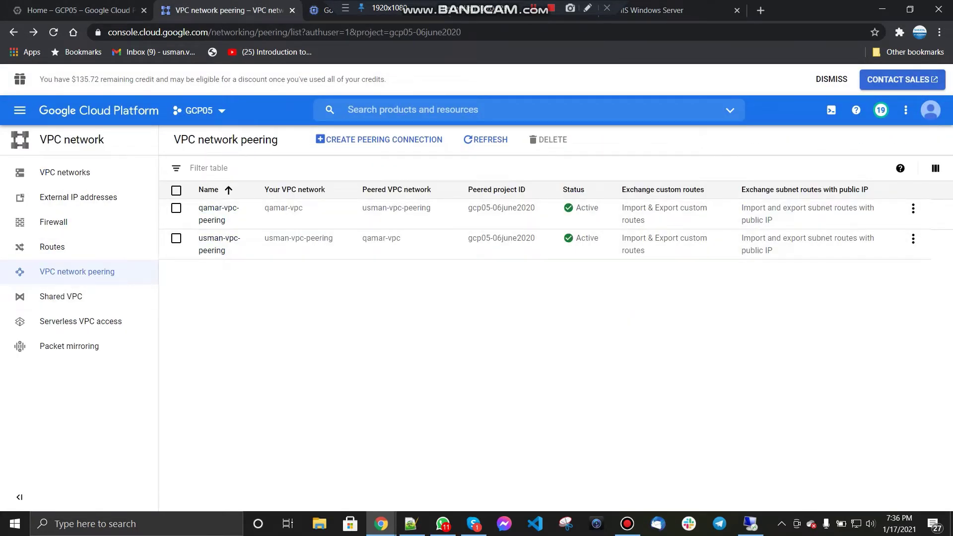
# Step: Review the VPC networks and subnets, then begin creating a new VM instance
pyautogui.click(65, 172)
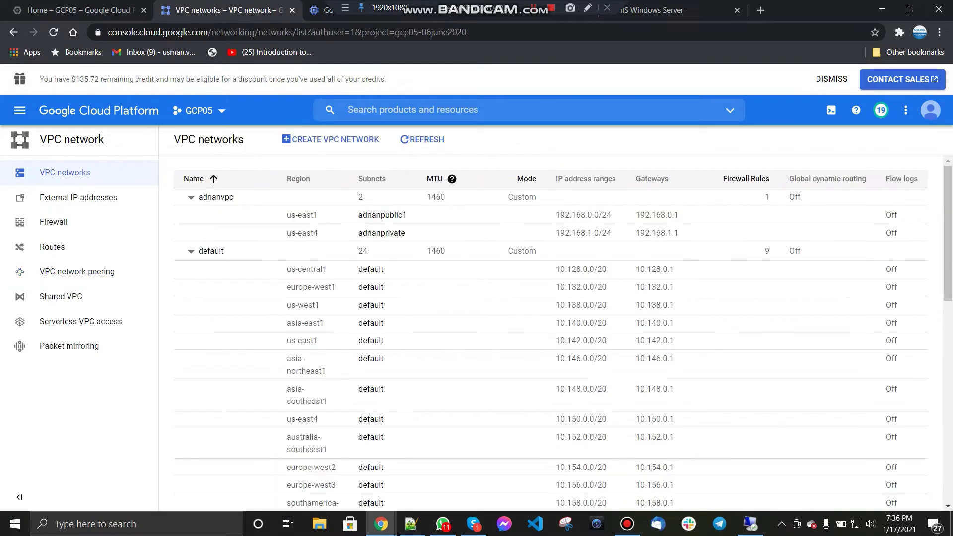
pyautogui.scroll(-7, 551, 332)
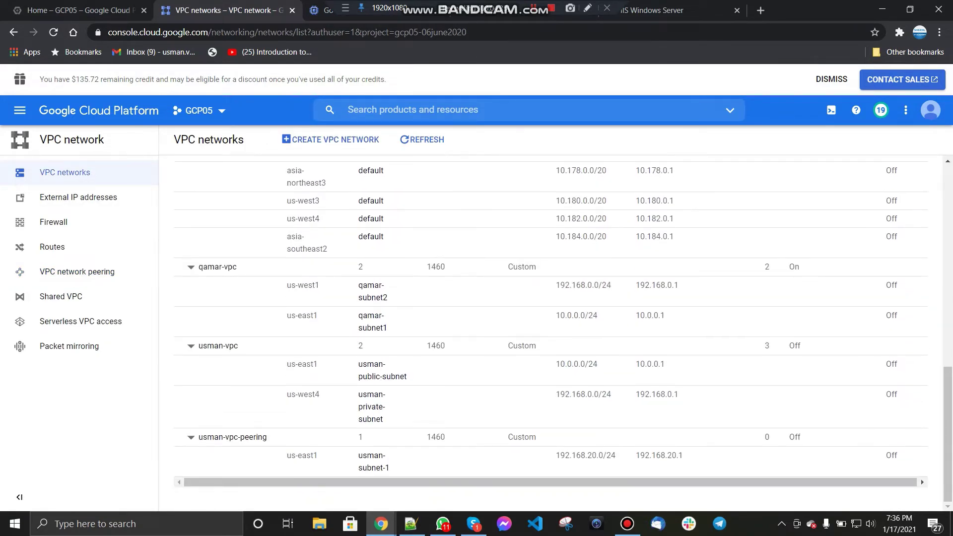
pyautogui.click(323, 12)
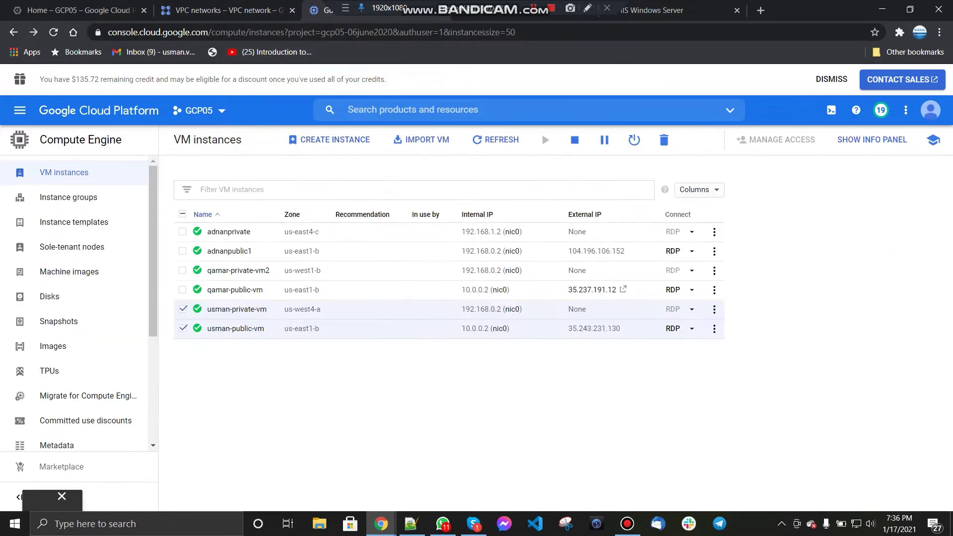
pyautogui.click(329, 139)
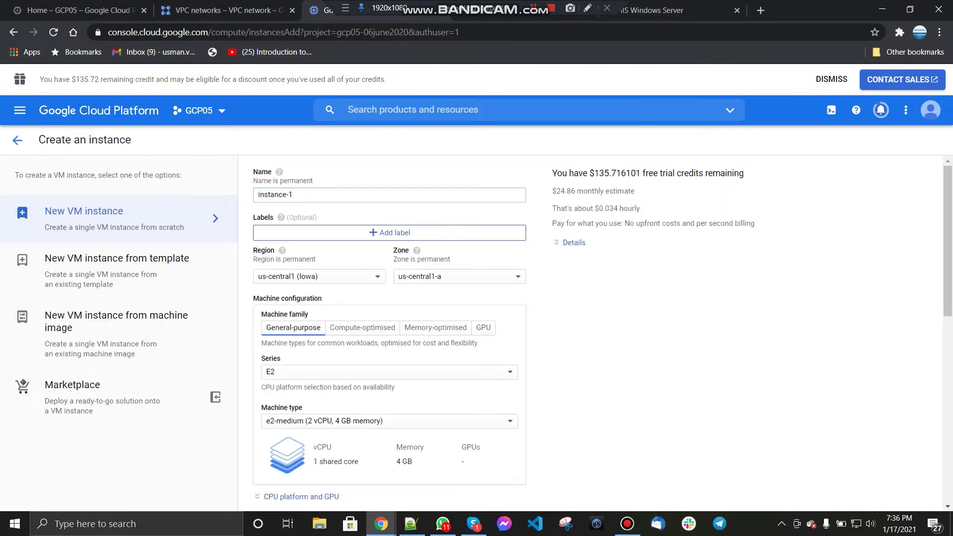
# Step: Name the instance usman-vpc-prring-test and place it in region us-east1, zone us-east1-b
pyautogui.write('ea')
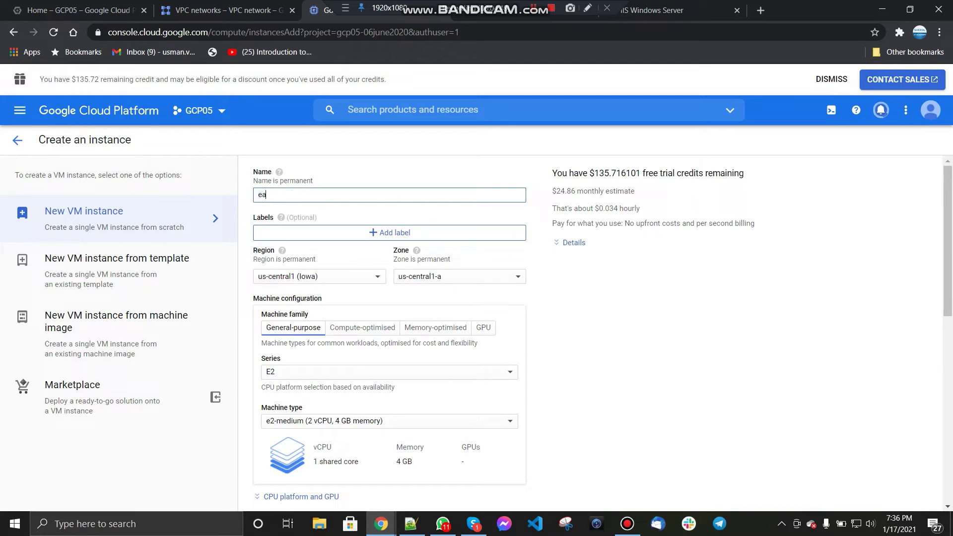
pyautogui.press('BackSpace')
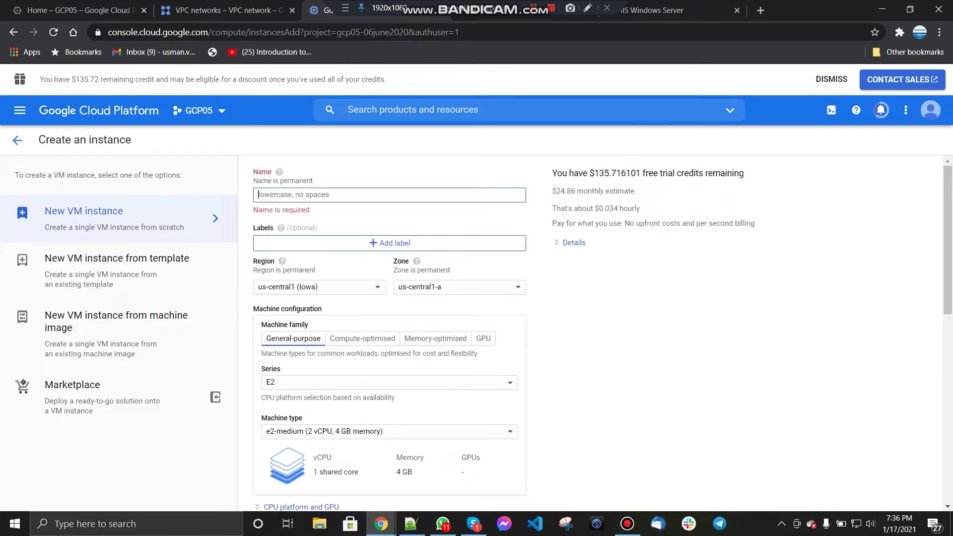
pyautogui.write('usman-')
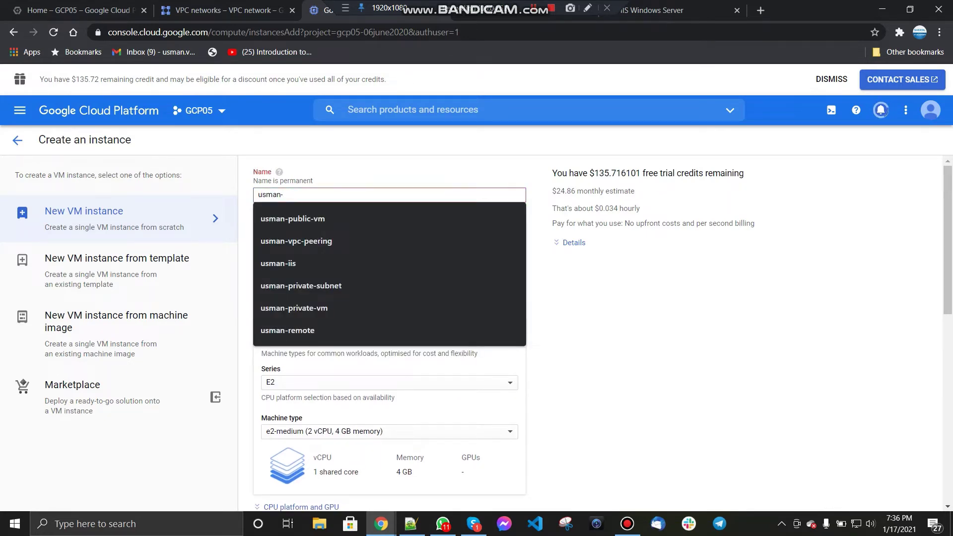
pyautogui.write('vpc-prring')
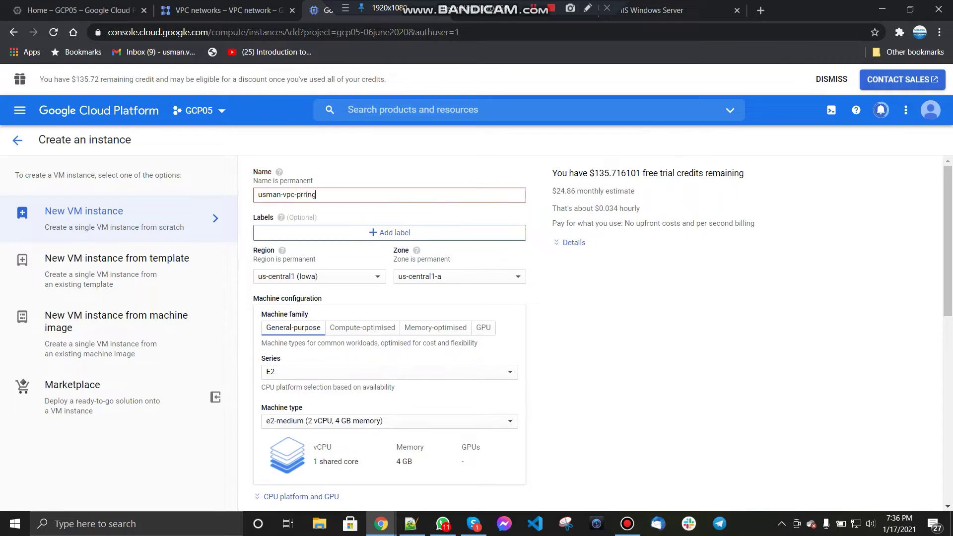
pyautogui.write('-test')
pyautogui.click(318, 276)
pyautogui.scroll(-5, 322, 363)
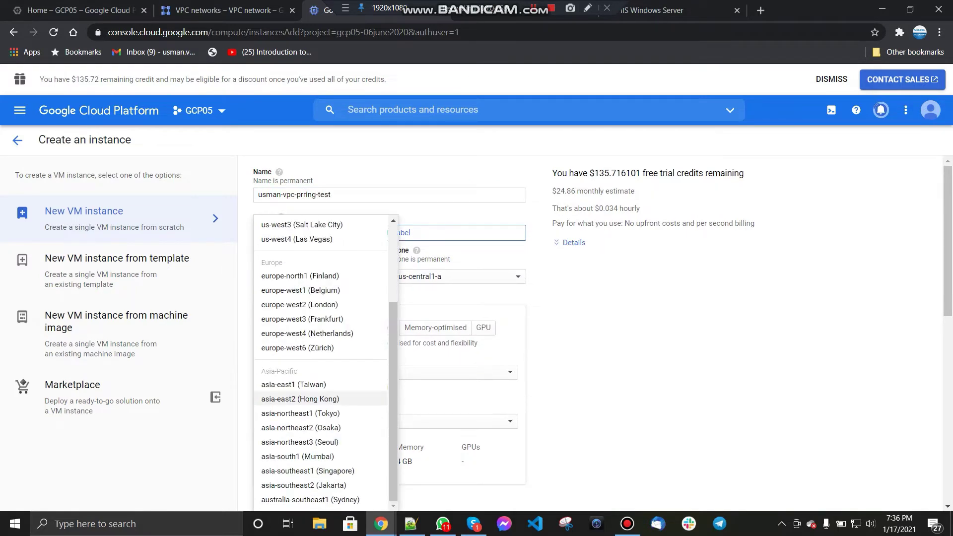
pyautogui.scroll(-1, 298, 398)
pyautogui.scroll(1, 317, 278)
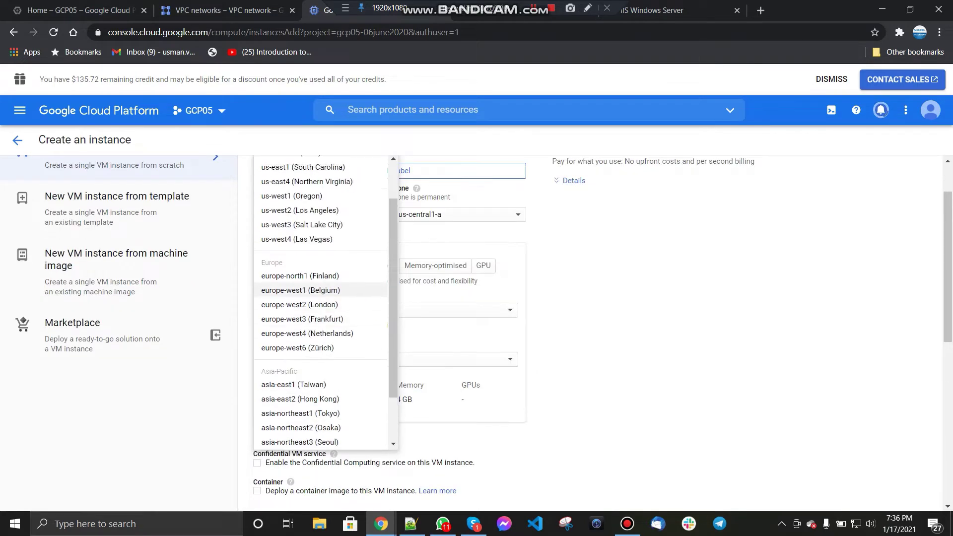
pyautogui.scroll(1, 318, 250)
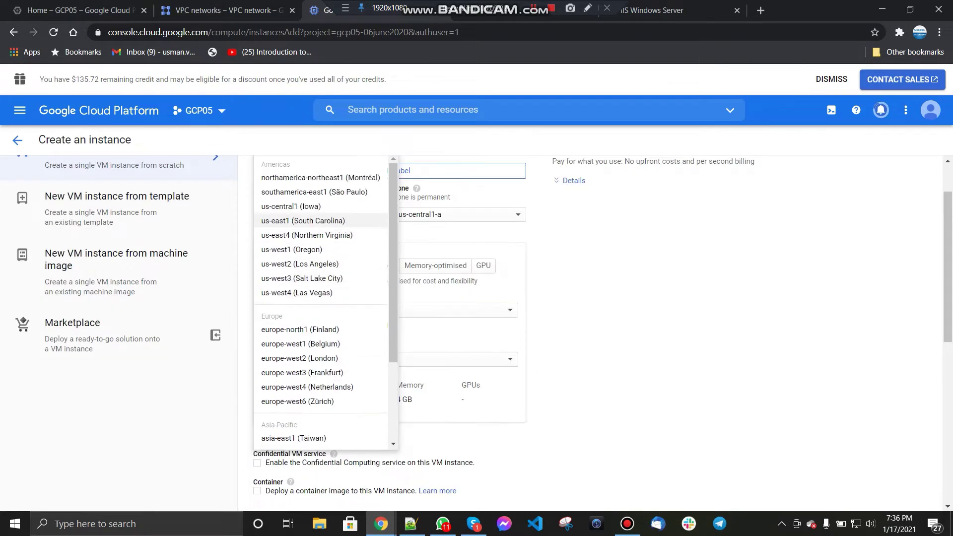
pyautogui.click(303, 220)
pyautogui.press('Tab')
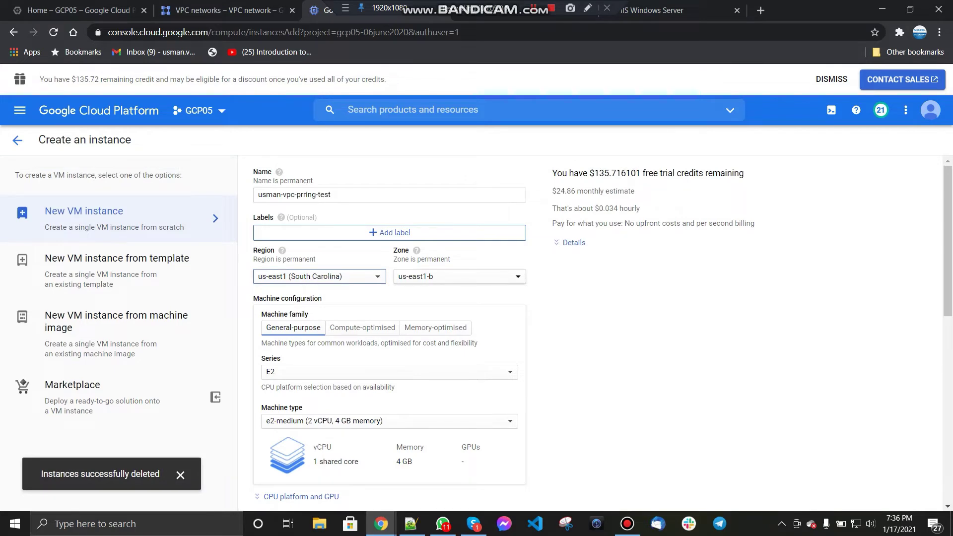
pyautogui.press('space')
pyautogui.press('Return')
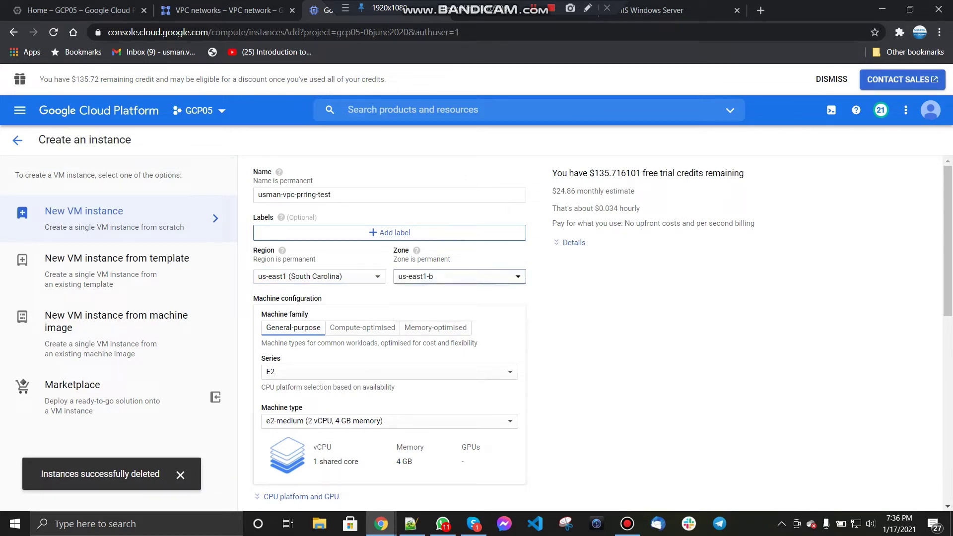
# Step: Choose the e2-micro machine type for the instance
pyautogui.scroll(-3, 387, 298)
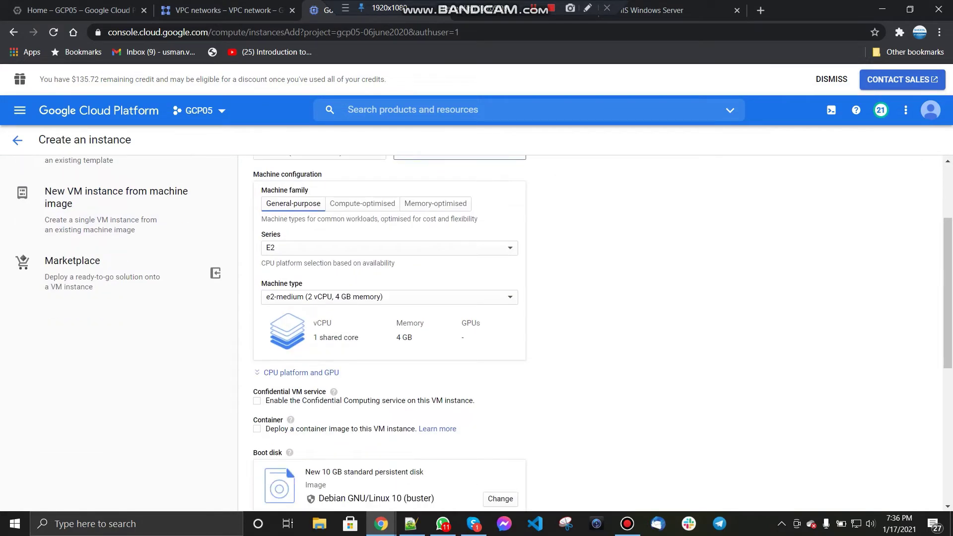
pyautogui.click(387, 297)
pyautogui.click(387, 298)
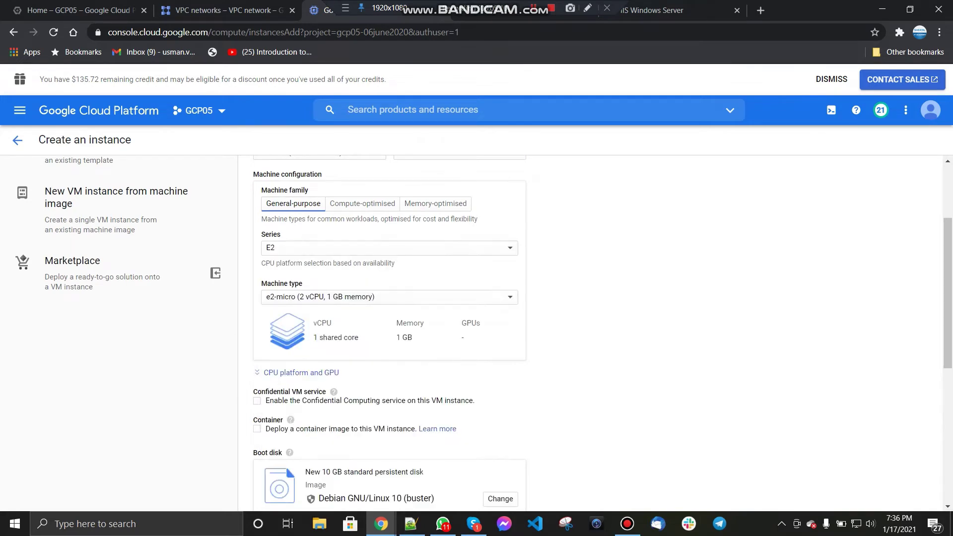
# Step: Change the boot disk to a 50 GB Windows Server 2012 R2 Datacenter image
pyautogui.scroll(-4, 387, 298)
pyautogui.scroll(-2, 387, 297)
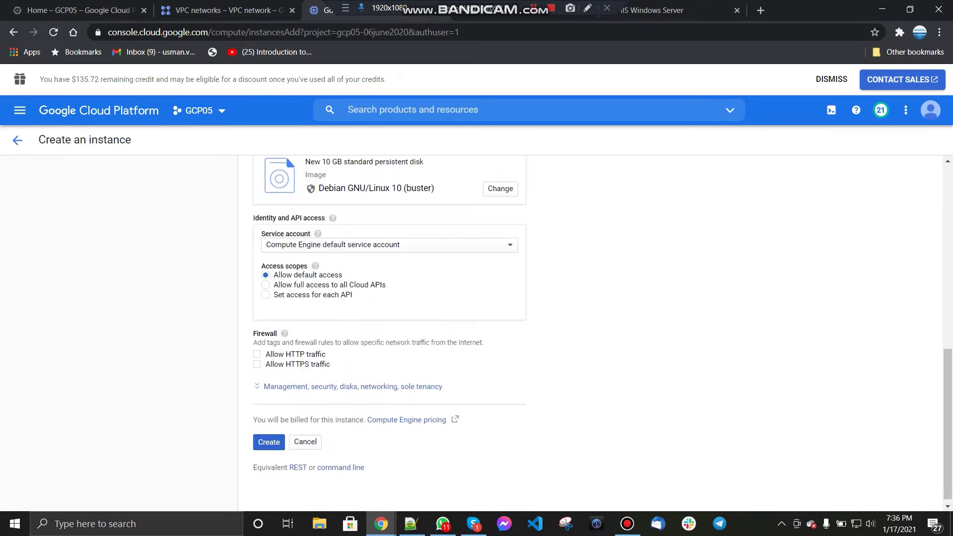
pyautogui.click(500, 188)
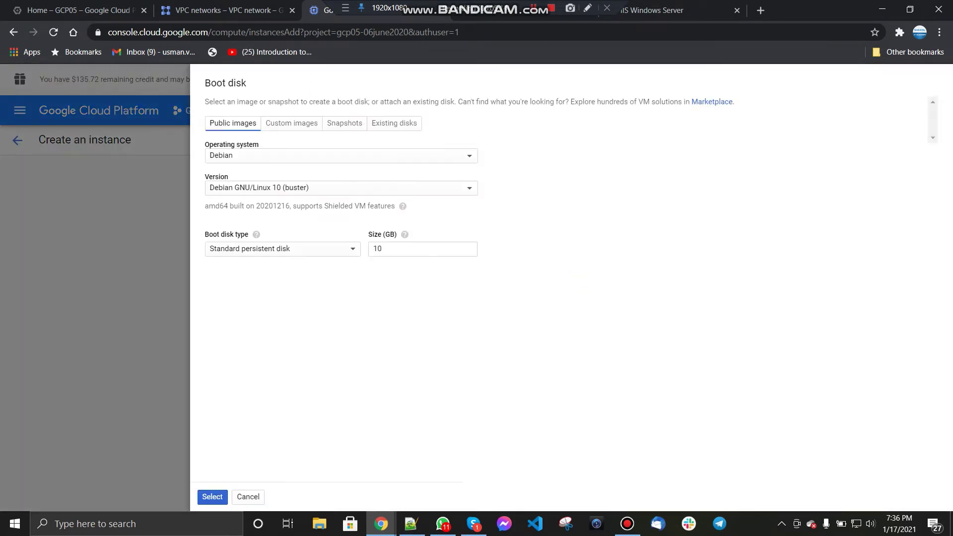
pyautogui.click(341, 156)
pyautogui.click(308, 334)
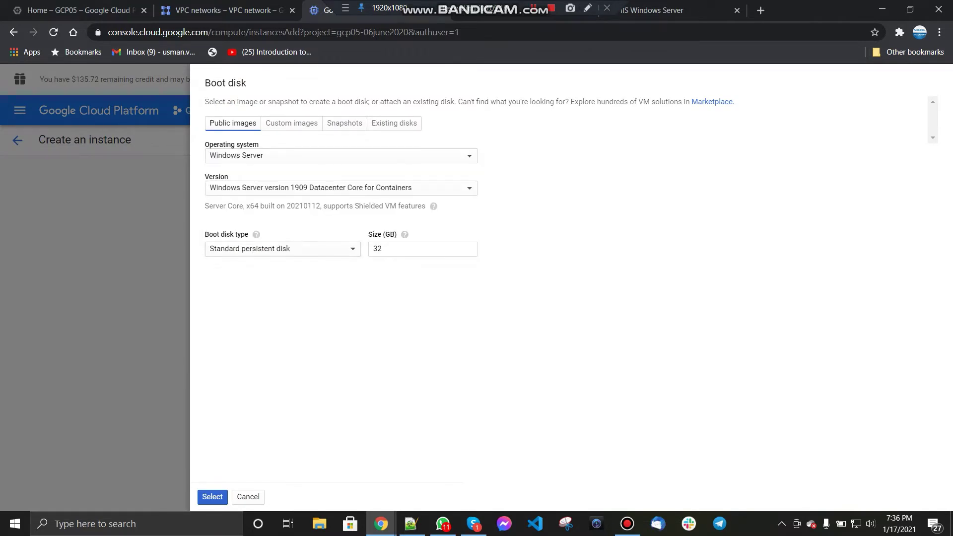
pyautogui.click(341, 187)
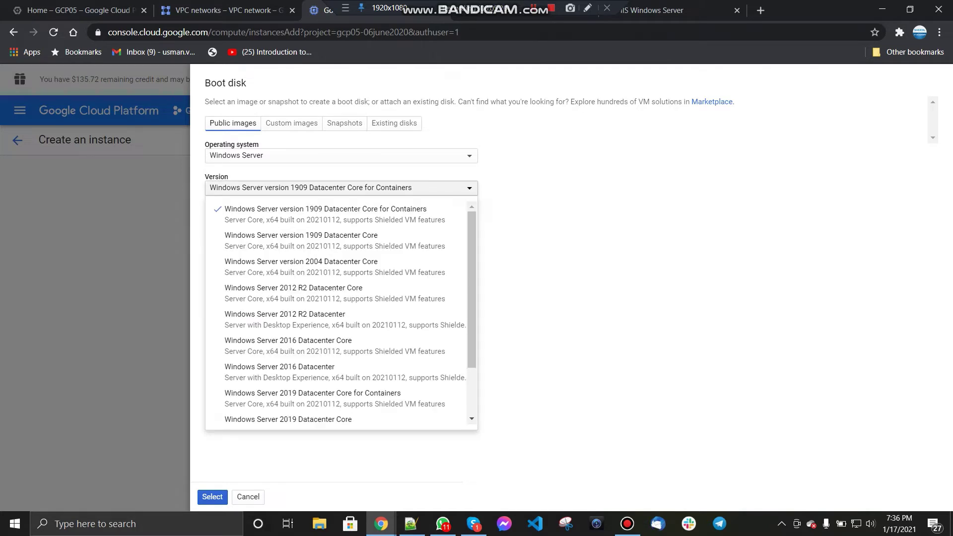
pyautogui.scroll(-2, 338, 348)
pyautogui.scroll(2, 337, 348)
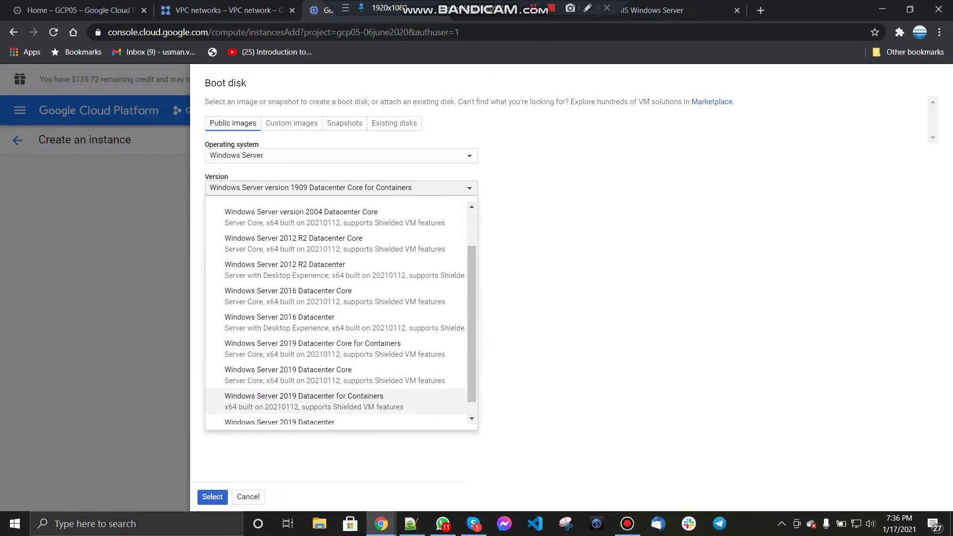
pyautogui.click(285, 319)
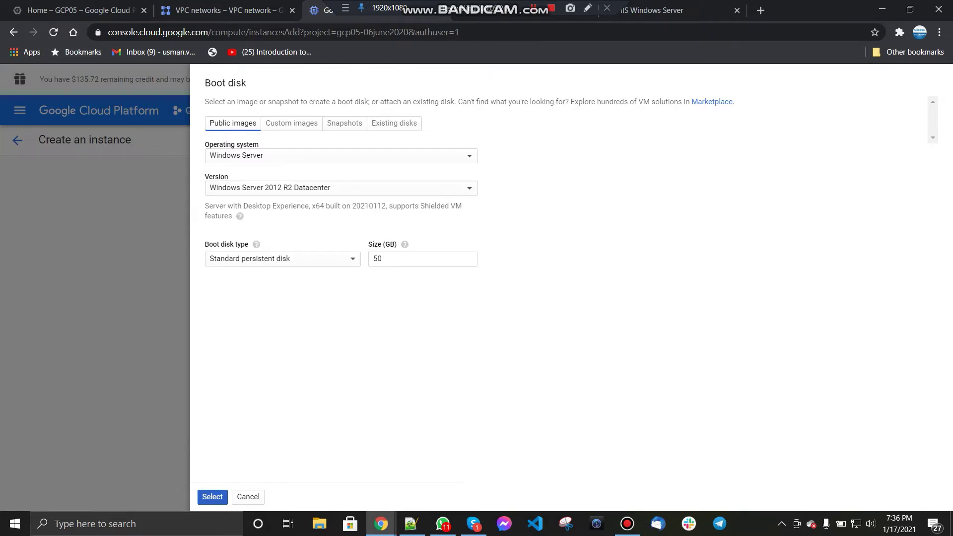
pyautogui.click(213, 497)
pyautogui.scroll(-2, 390, 328)
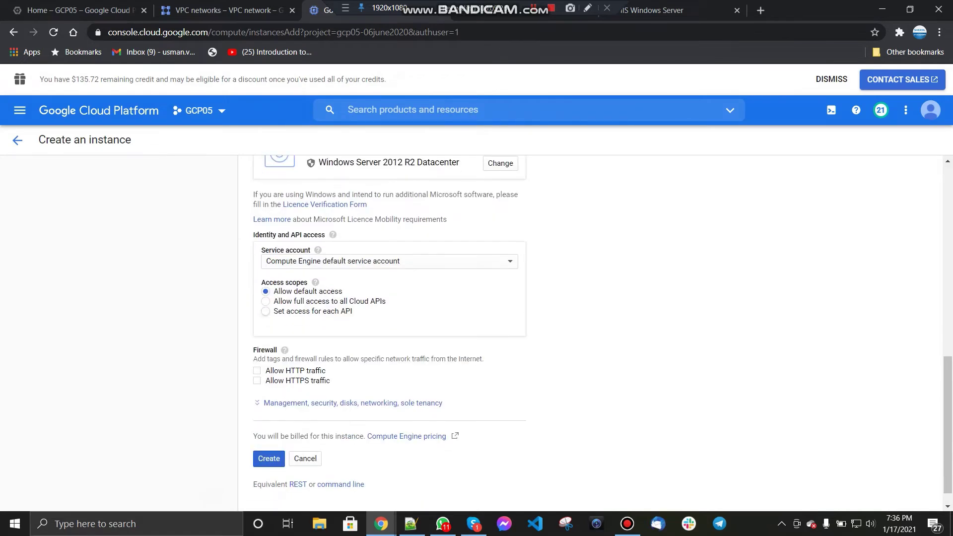
pyautogui.scroll(3, 389, 327)
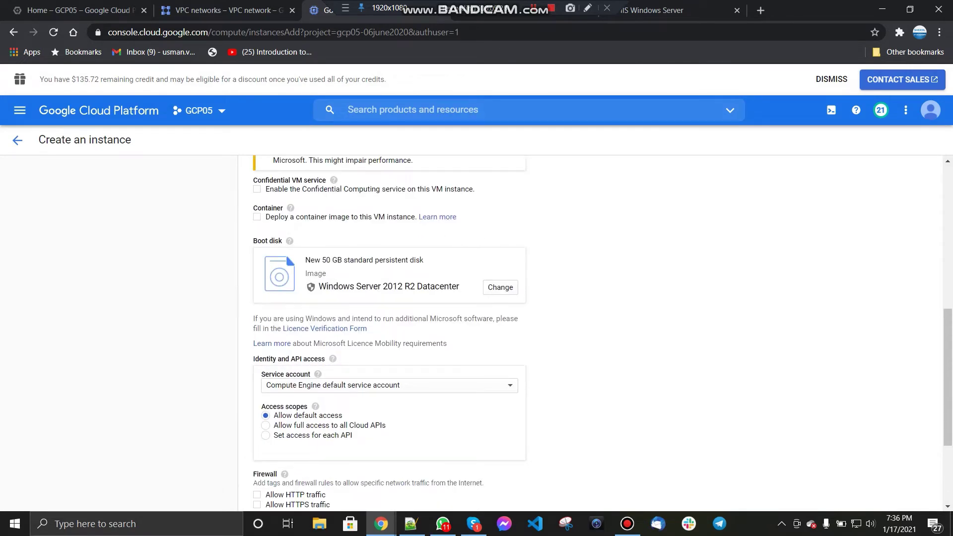
pyautogui.scroll(-3, 390, 327)
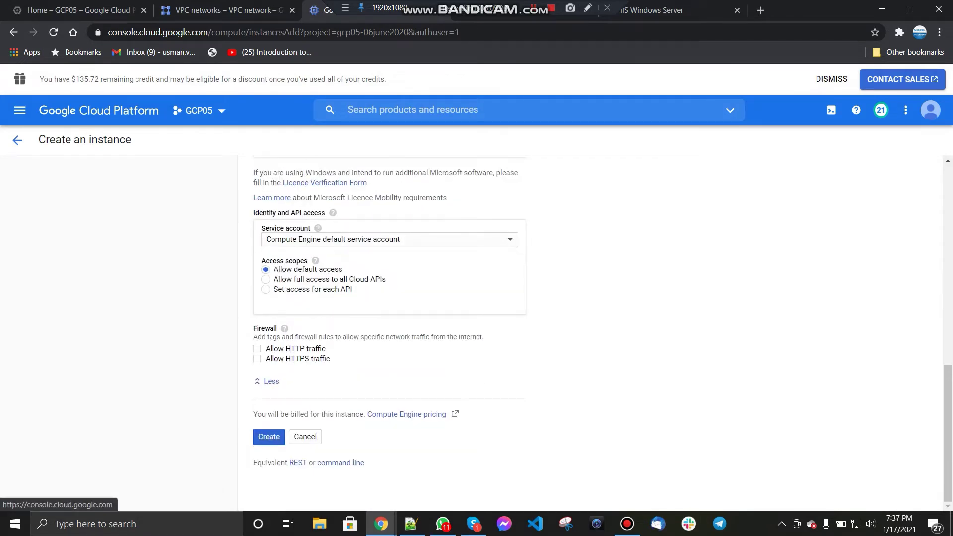
pyautogui.scroll(-3, 389, 328)
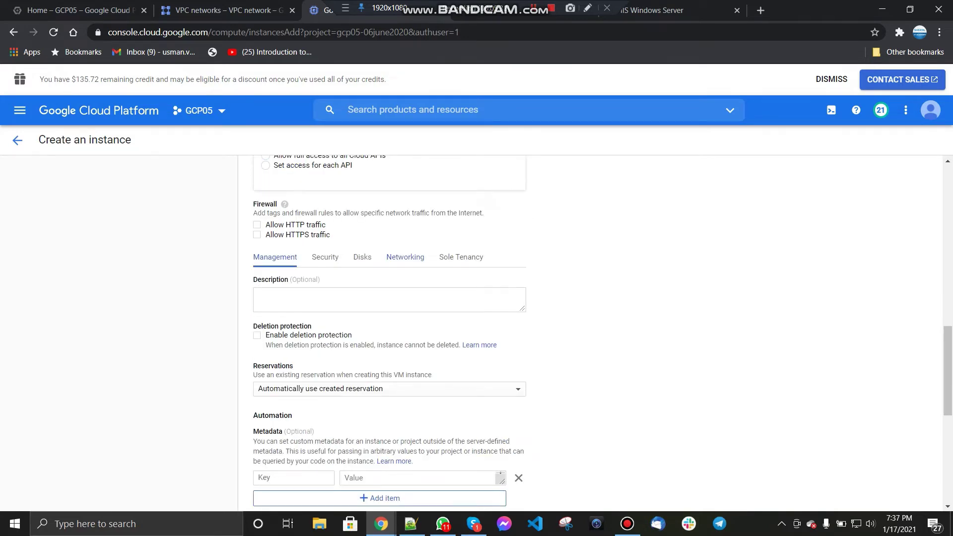
# Step: Attach the VM's network interface to the usman-vpc-peering network
pyautogui.click(405, 257)
pyautogui.click(378, 396)
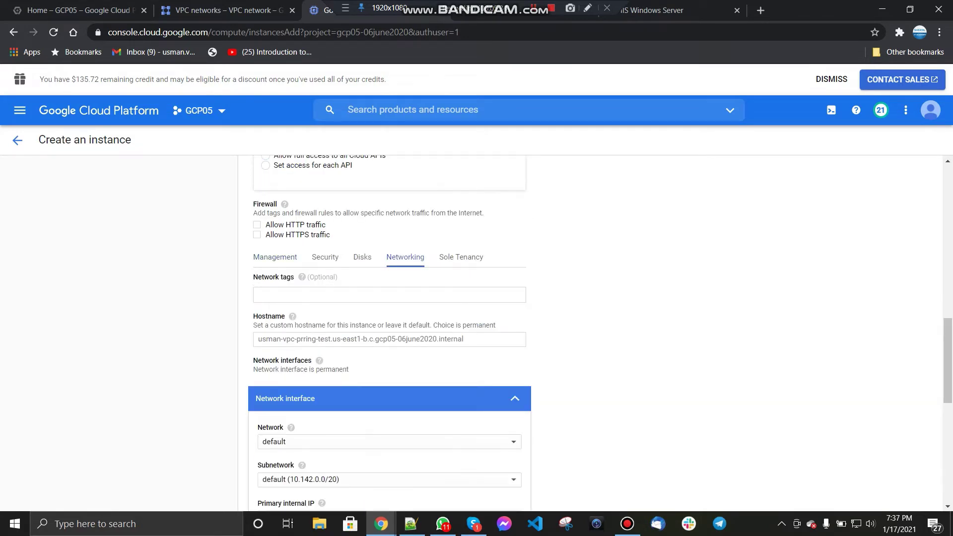
pyautogui.scroll(-3, 390, 348)
pyautogui.click(389, 308)
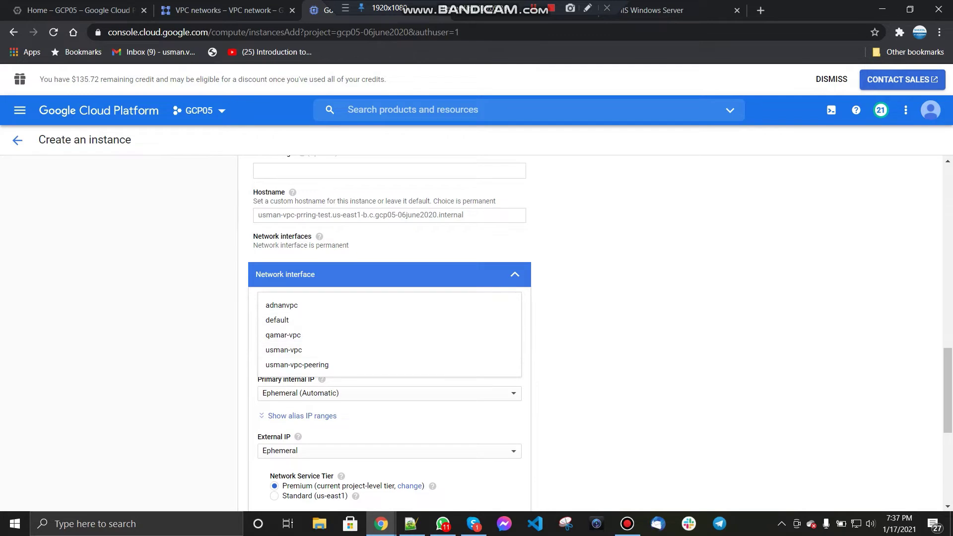
pyautogui.click(296, 365)
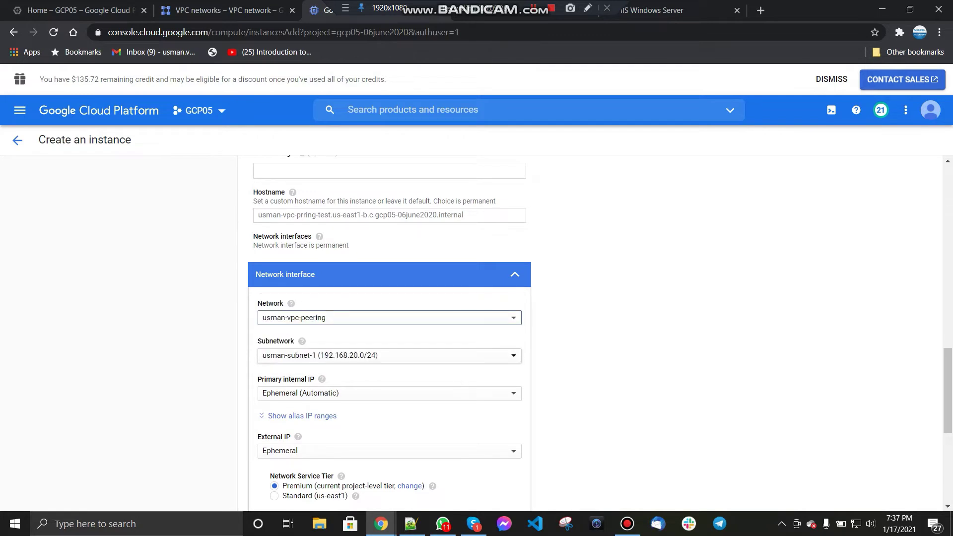
pyautogui.scroll(-4, 389, 332)
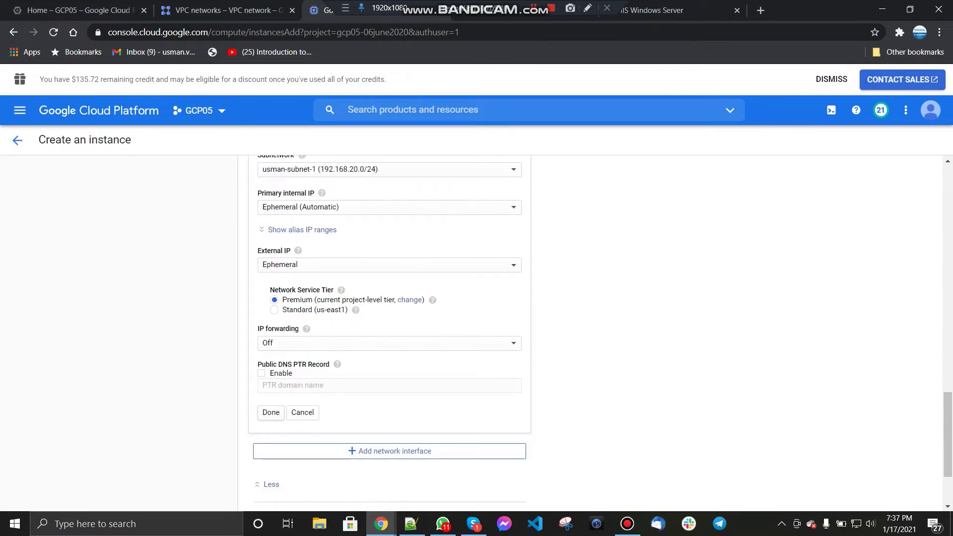
pyautogui.scroll(2, 322, 255)
pyautogui.scroll(-1, 321, 255)
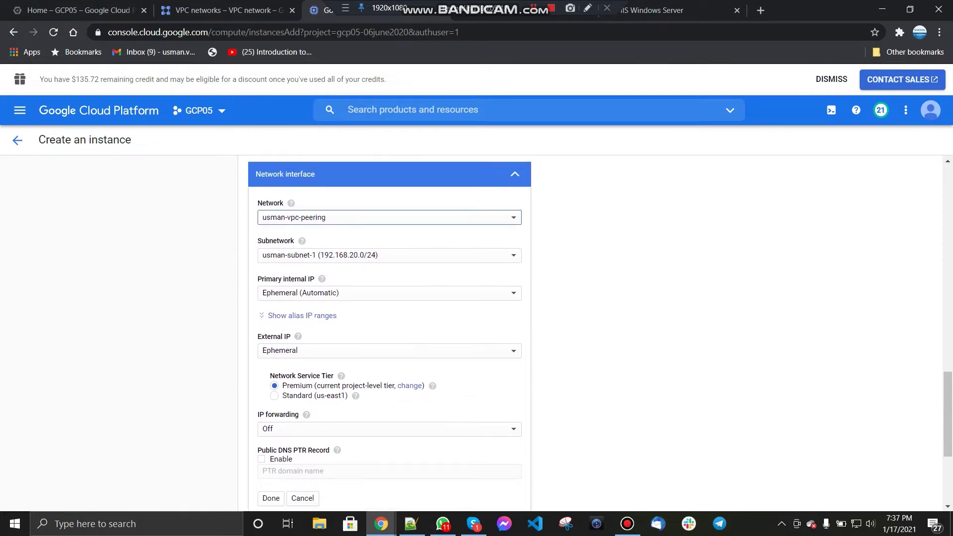
pyautogui.moveTo(322, 255)
pyautogui.scroll(2, 322, 255)
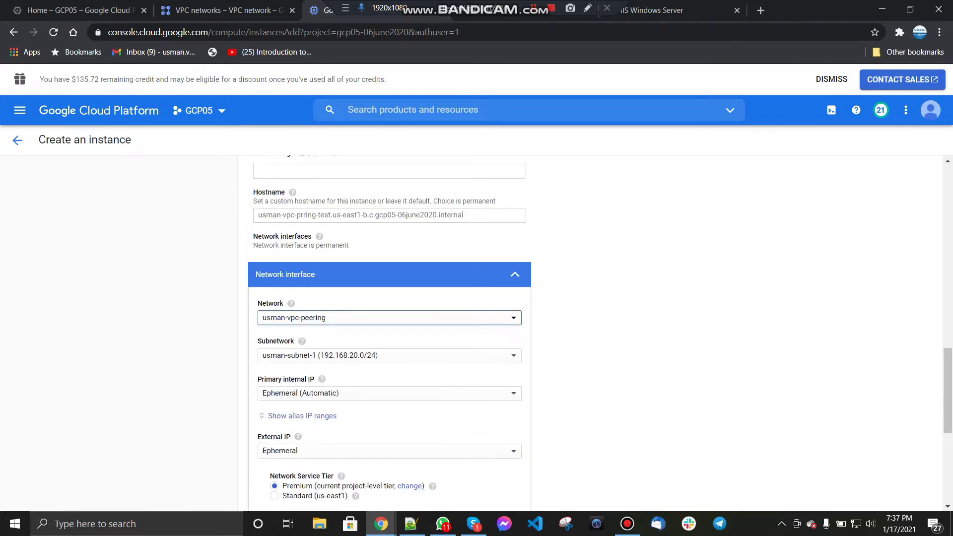
pyautogui.scroll(3, 389, 332)
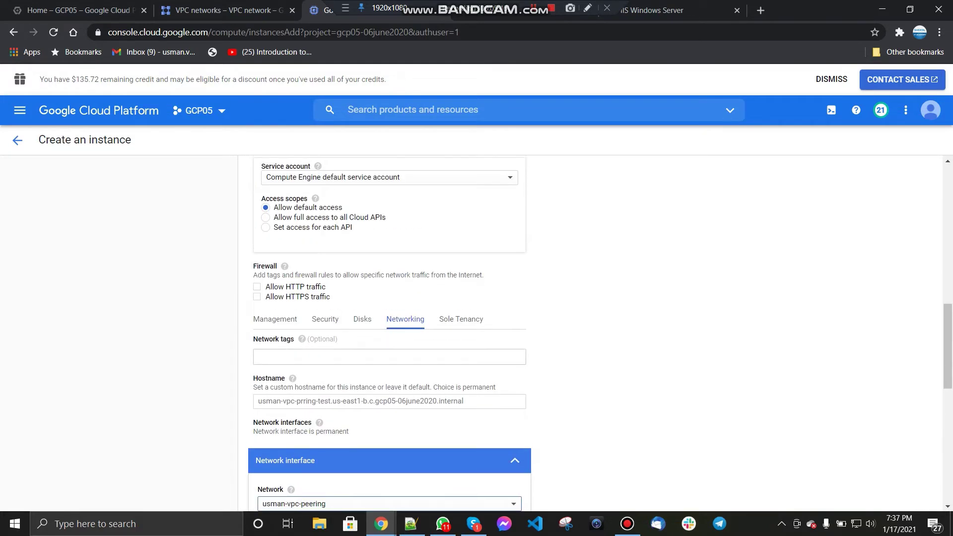
# Step: Add the network tag remote, create the instance, and go to the Firewall rules list
pyautogui.click(318, 357)
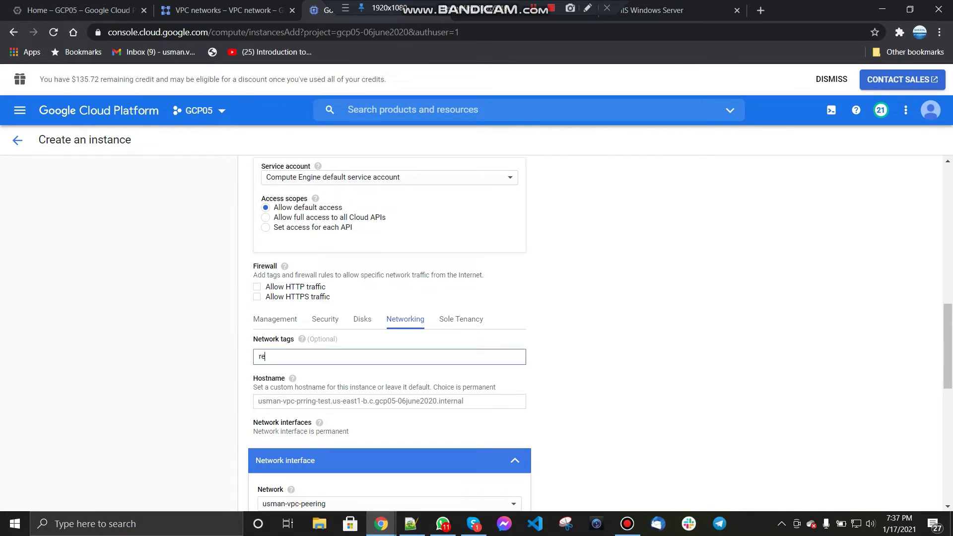
pyautogui.write('remote')
pyautogui.press('Return')
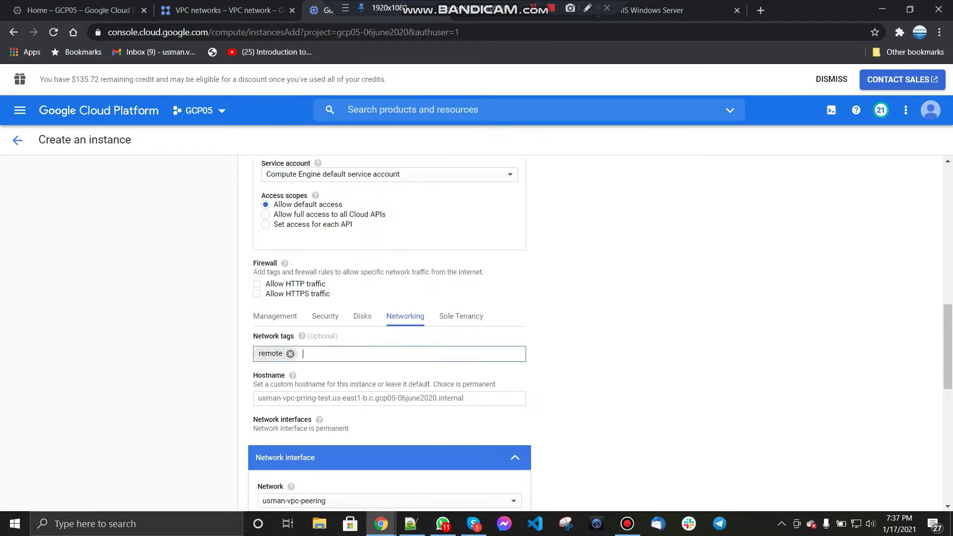
pyautogui.scroll(-8, 389, 332)
pyautogui.click(268, 437)
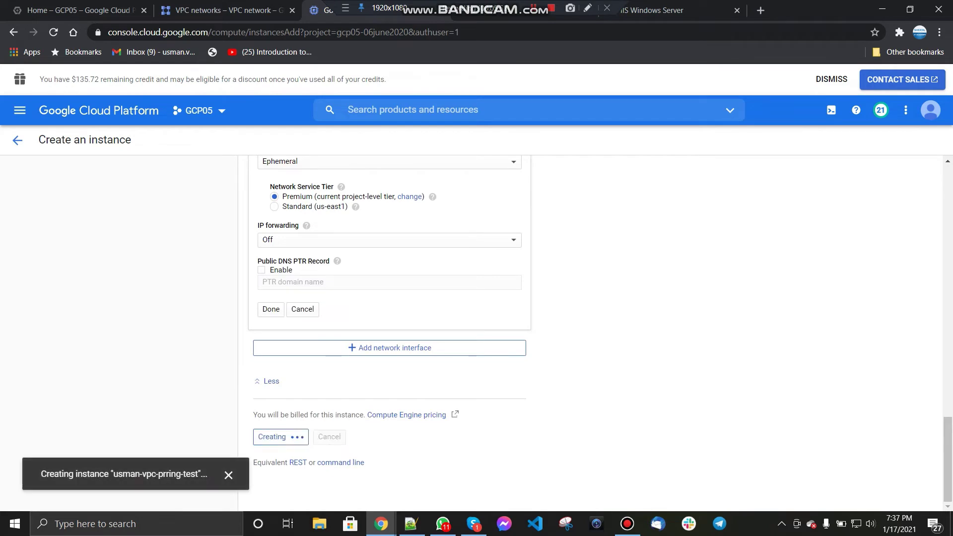
pyautogui.click(226, 11)
pyautogui.click(54, 222)
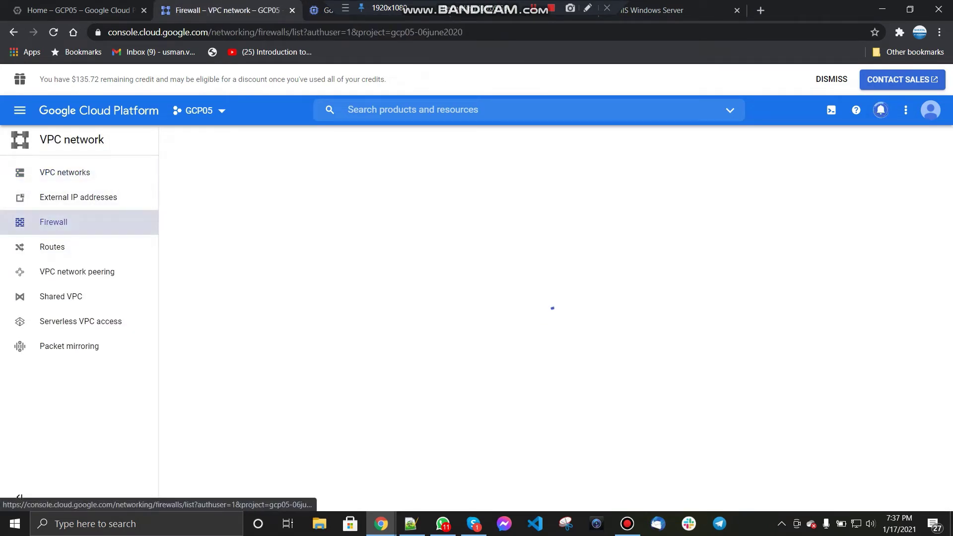
# Step: Start a new firewall rule named usman-vpc-peering
pyautogui.click(322, 10)
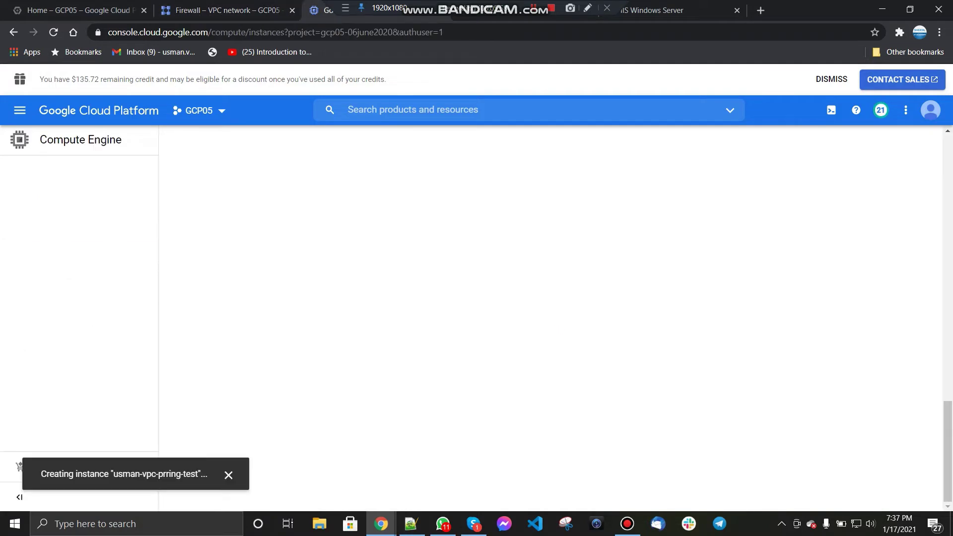
pyautogui.click(228, 9)
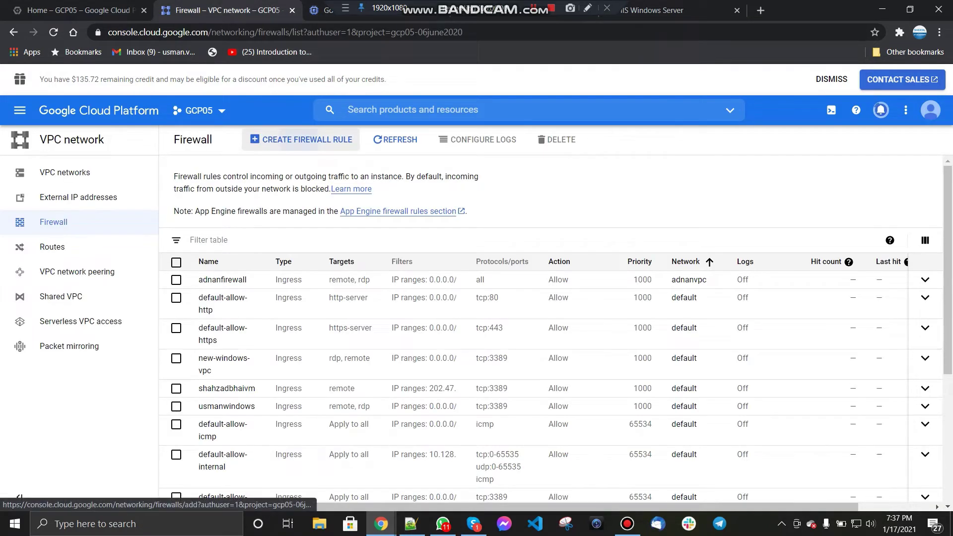
pyautogui.click(305, 140)
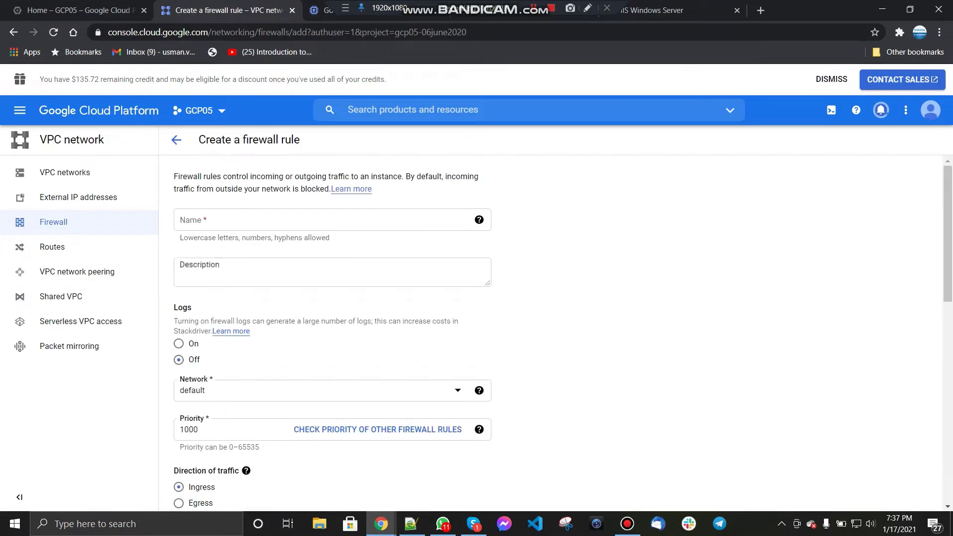
pyautogui.write('usma')
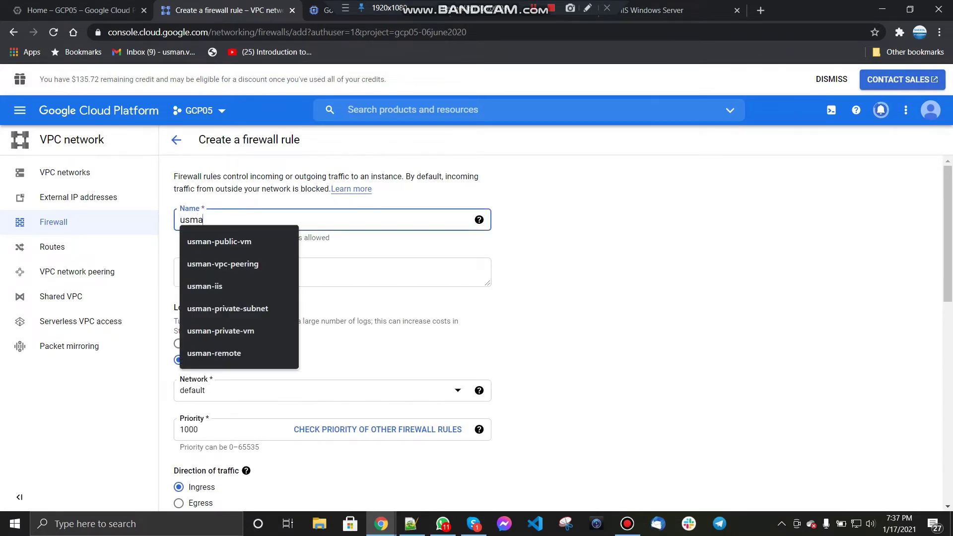
pyautogui.write('n-vpc-peering')
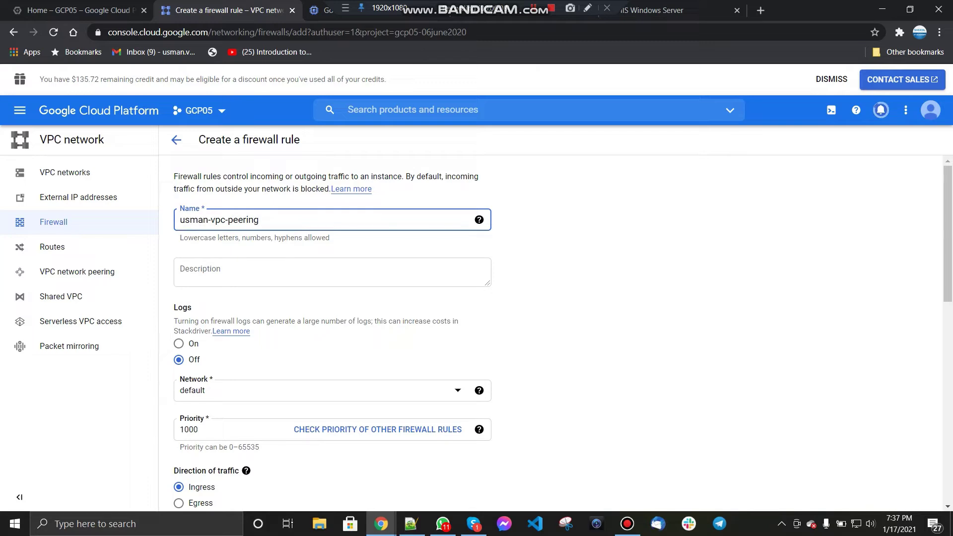
# Step: Describe the rule as 'To allow netowrk traffic inbound', correcting the misspelled word
pyautogui.click(327, 272)
pyautogui.write('Te')
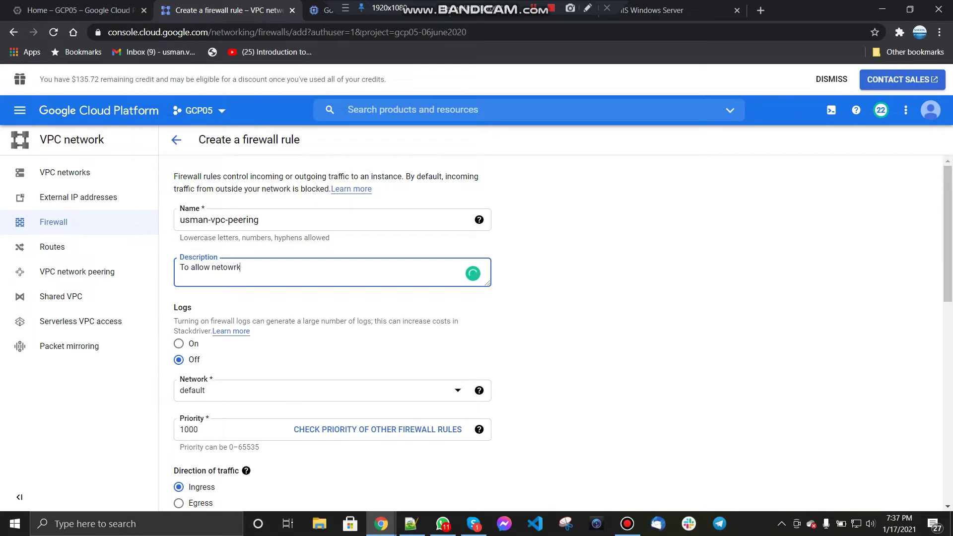
pyautogui.write('ic inbound')
pyautogui.rightClick(228, 268)
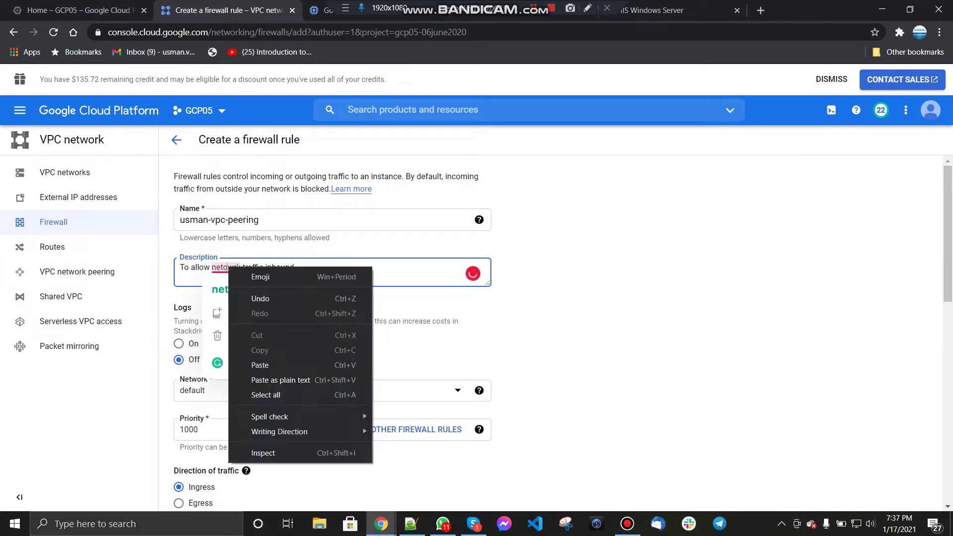
pyautogui.click(219, 289)
# Step: Apply the firewall rule to the usman-vpc-peering network
pyautogui.scroll(-3, 476, 323)
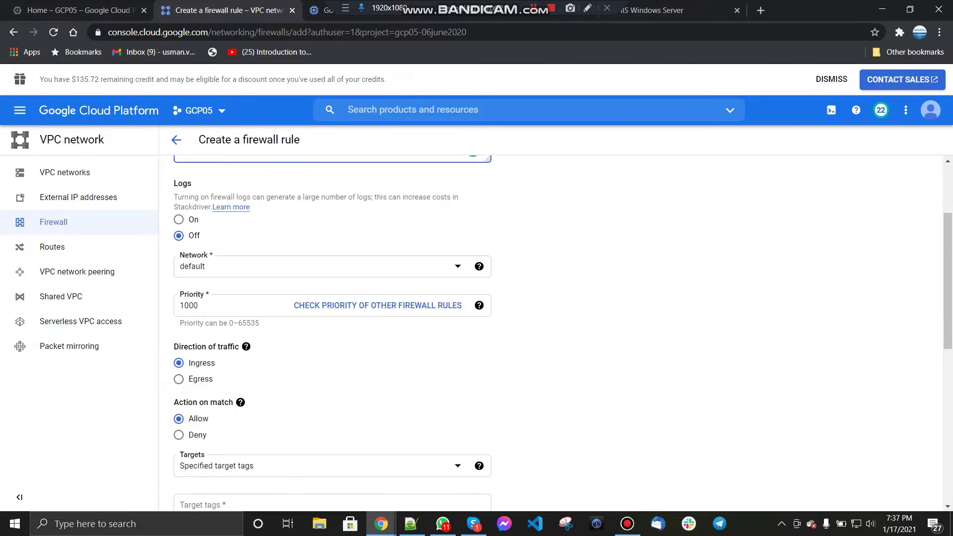
pyautogui.click(318, 266)
pyautogui.scroll(3, 228, 270)
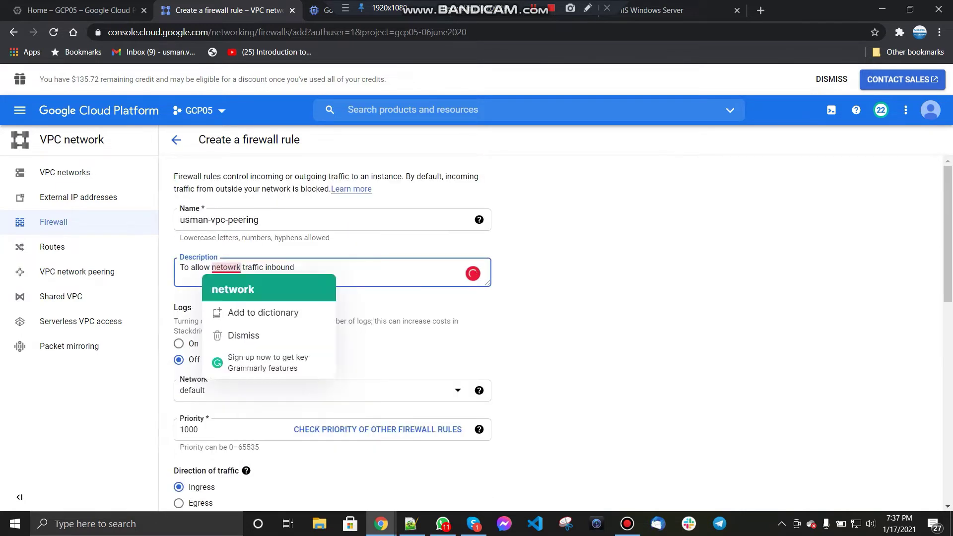
pyautogui.scroll(-3, 476, 322)
pyautogui.click(318, 266)
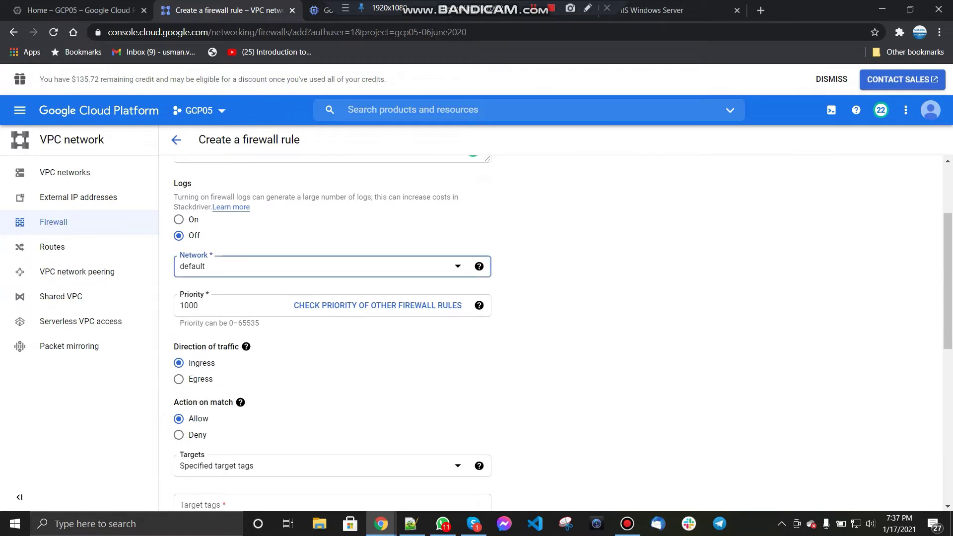
pyautogui.click(223, 389)
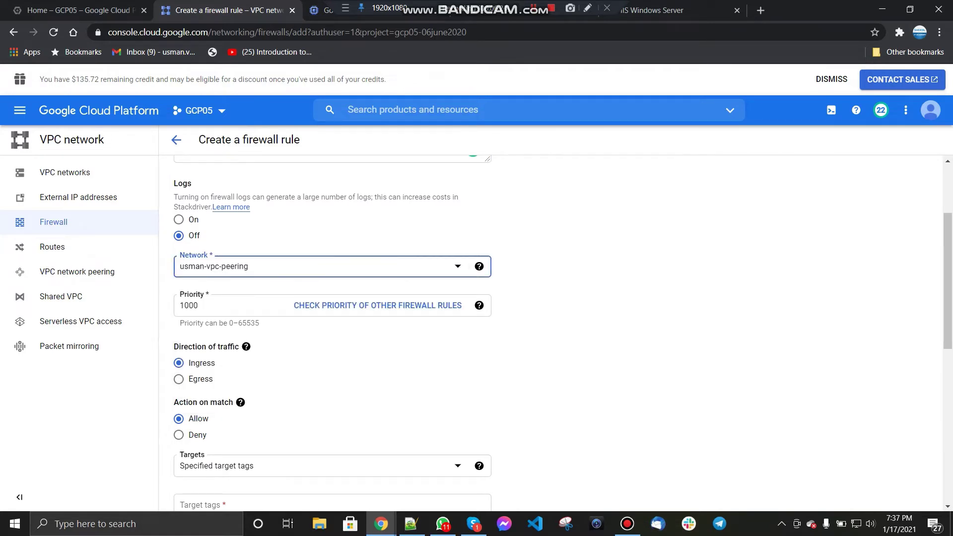
pyautogui.scroll(-4, 328, 333)
# Step: Target tag remote, source range 0.0.0.0/0, allow all protocols and ports, then create the rule
pyautogui.click(328, 319)
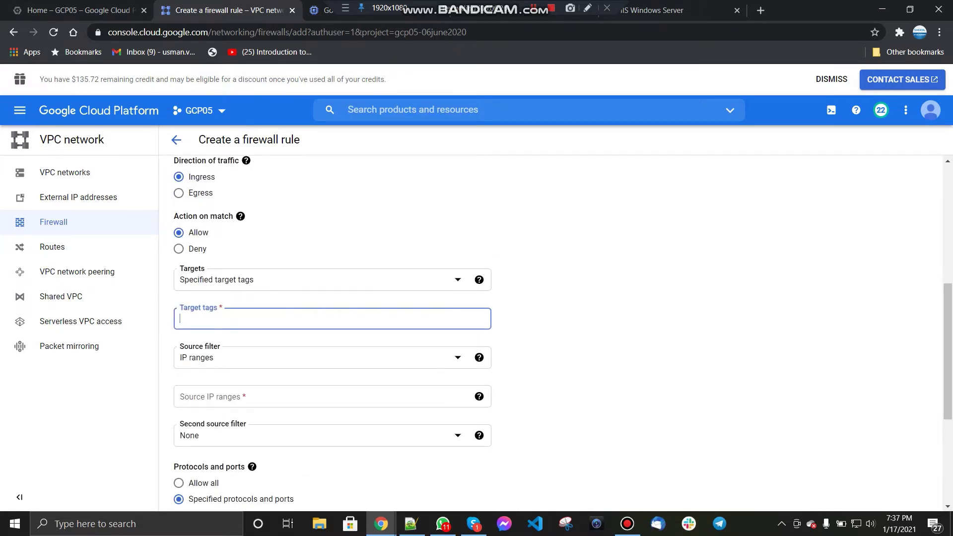
pyautogui.write('remote')
pyautogui.press('Return')
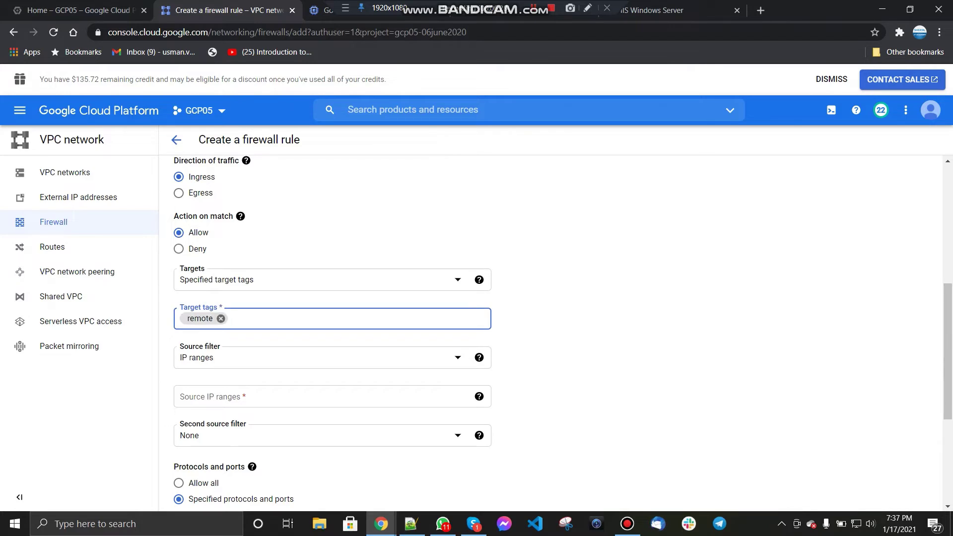
pyautogui.scroll(-1, 328, 332)
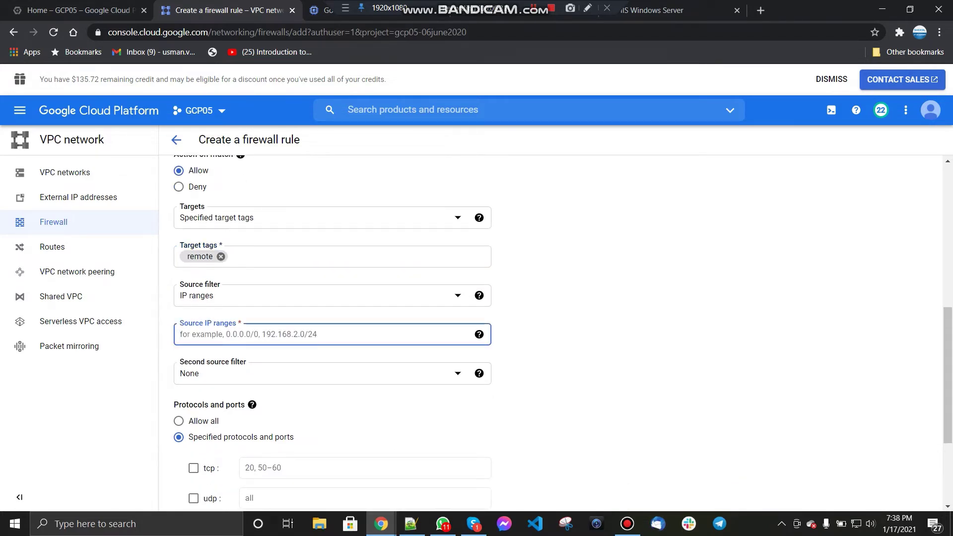
pyautogui.write('0.')
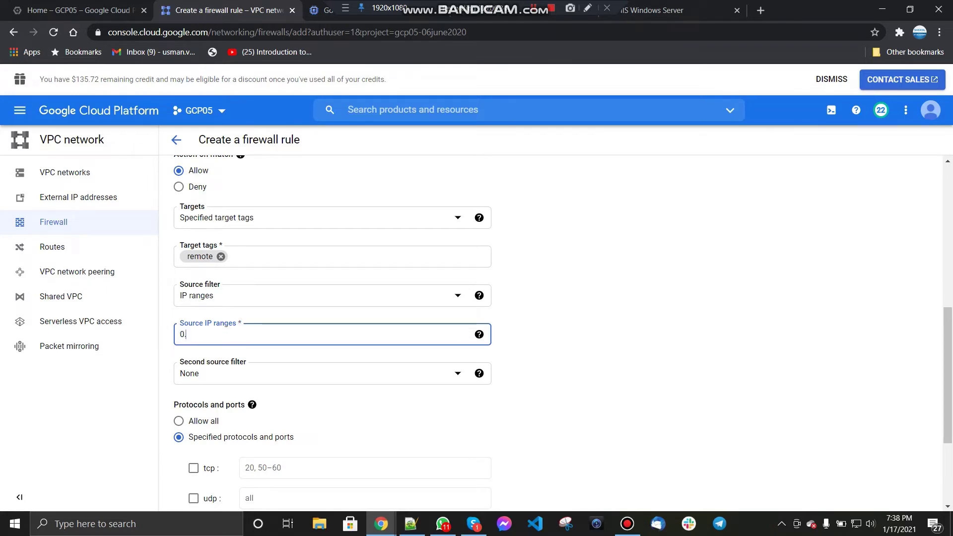
pyautogui.write('0.0.0/0')
pyautogui.click(620, 327)
pyautogui.scroll(-2, 621, 327)
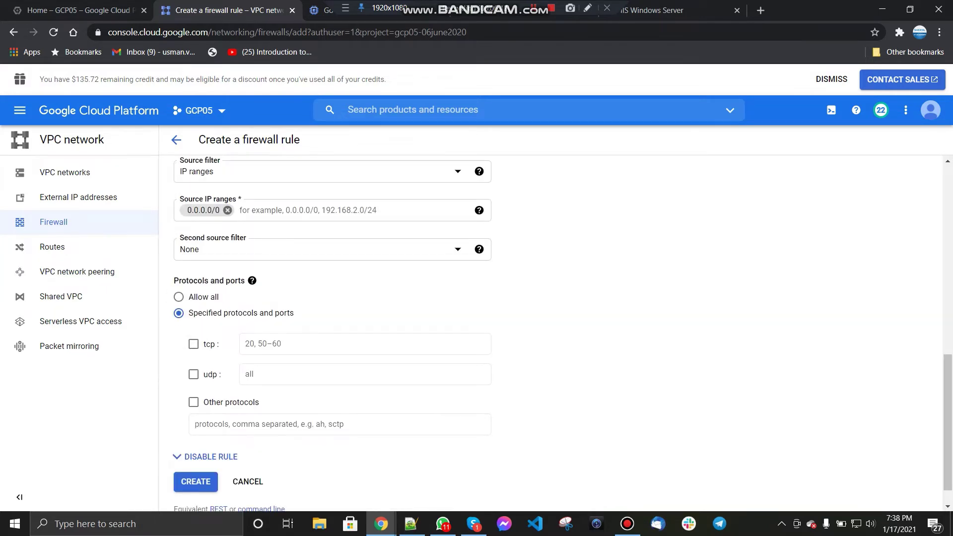
pyautogui.click(179, 296)
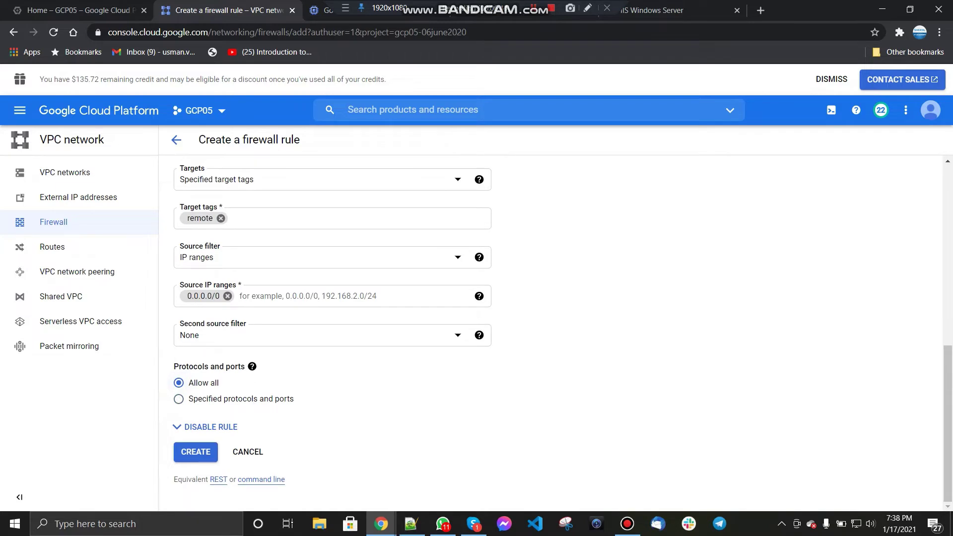
pyautogui.click(196, 452)
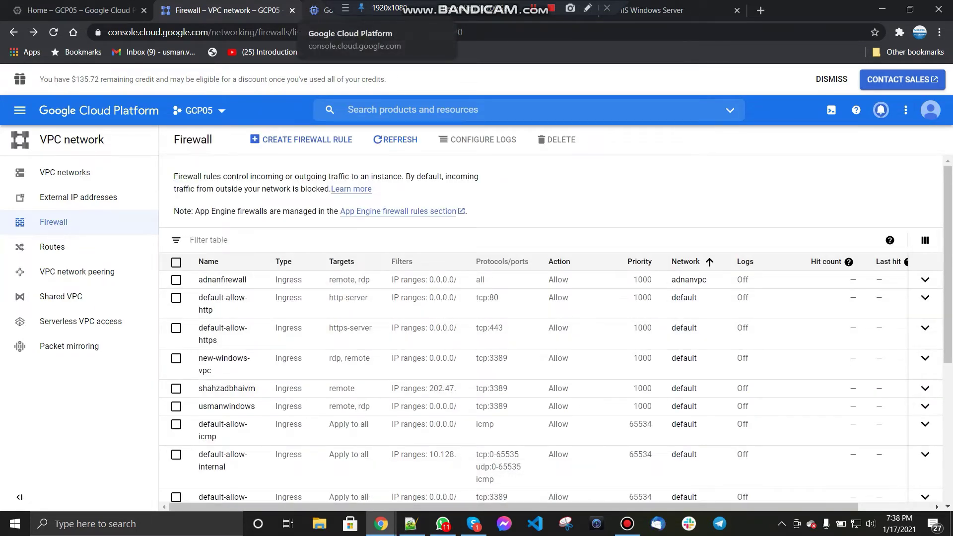
# Step: Generate a new Windows password for usman-vpc-prring-test from the VM instances list's RDP menu
pyautogui.click(323, 10)
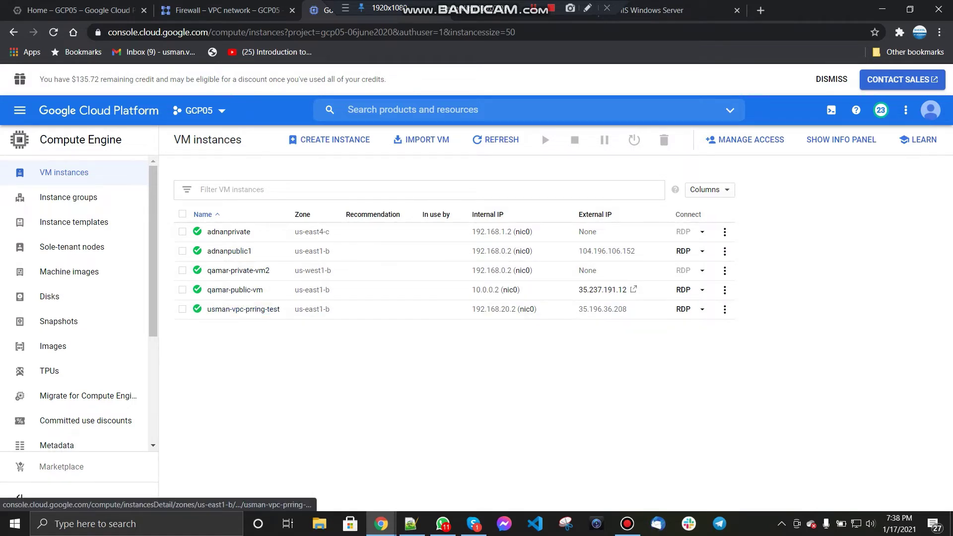
pyautogui.click(703, 309)
pyautogui.click(741, 329)
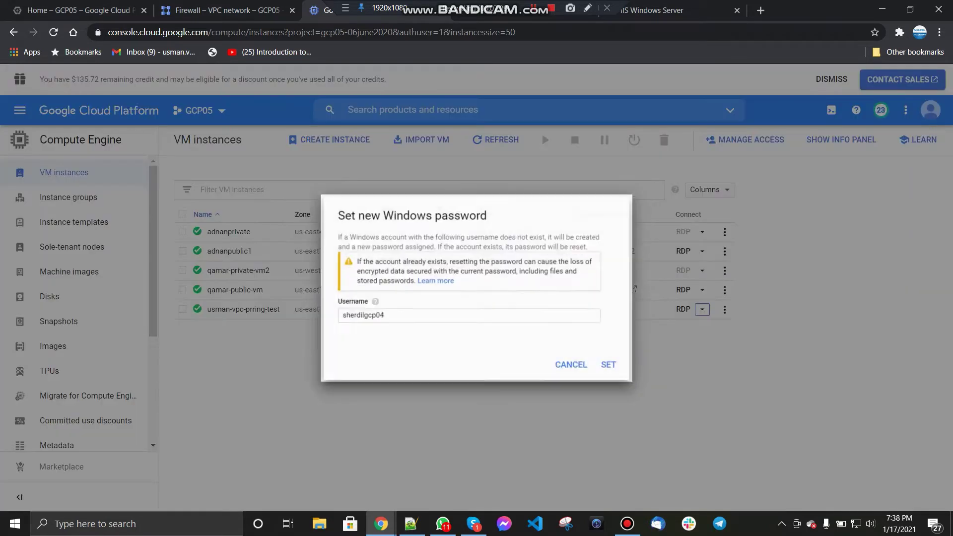
pyautogui.click(600, 367)
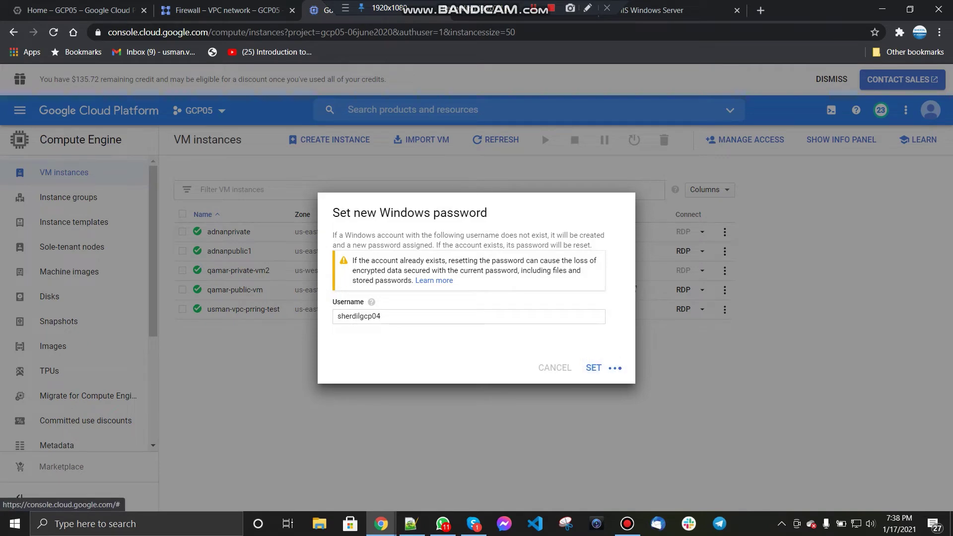
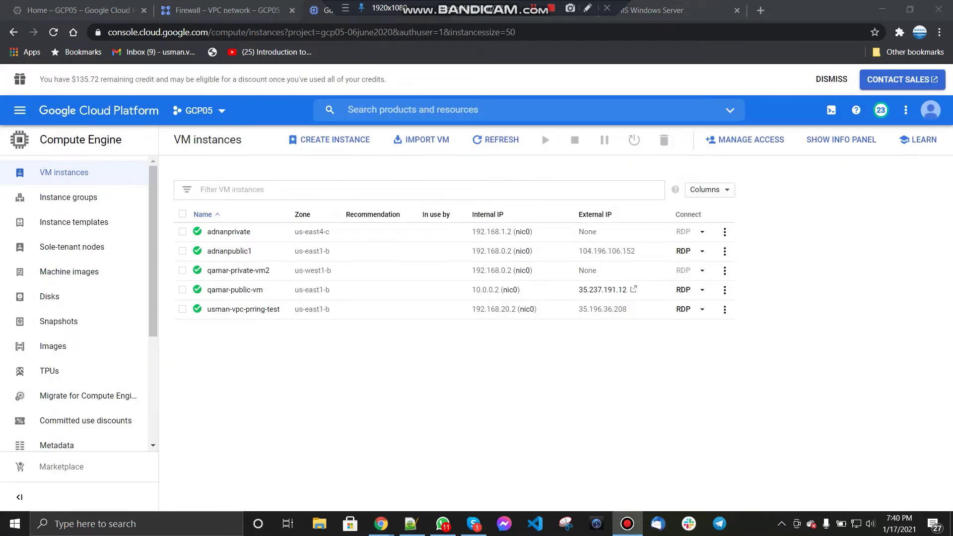
# Step: Download usman-vpc-prring-test's RDP file and try signing in with the copied password, which fails
pyautogui.click(702, 309)
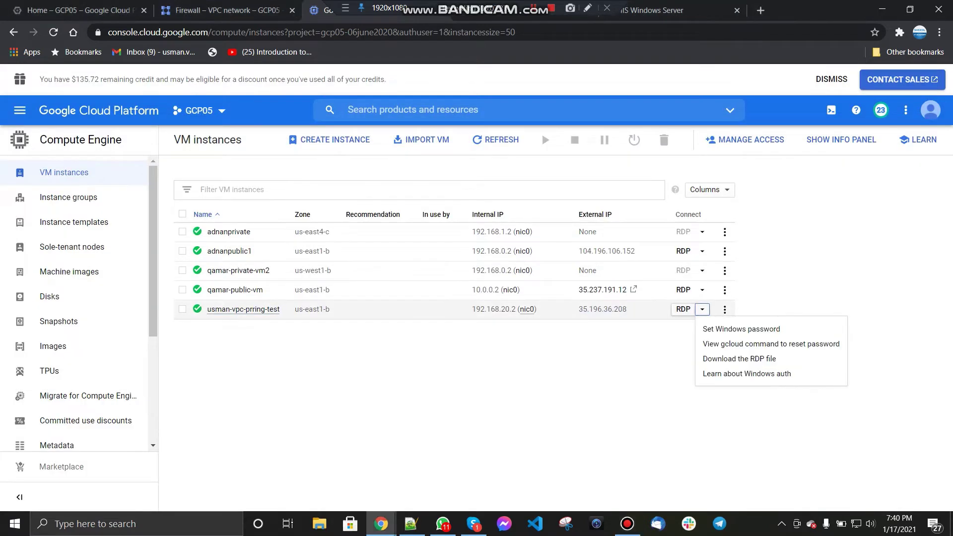
pyautogui.click(739, 358)
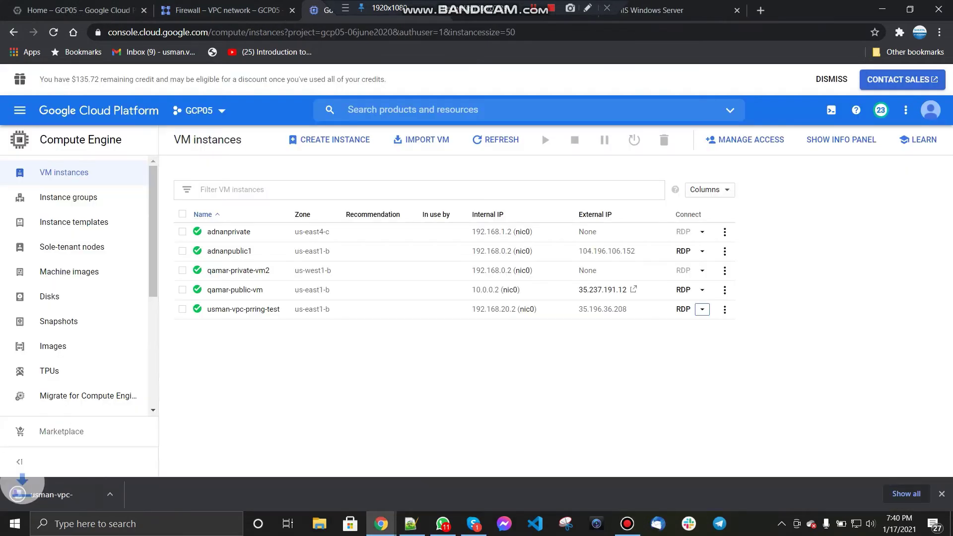
pyautogui.click(51, 494)
pyautogui.click(565, 325)
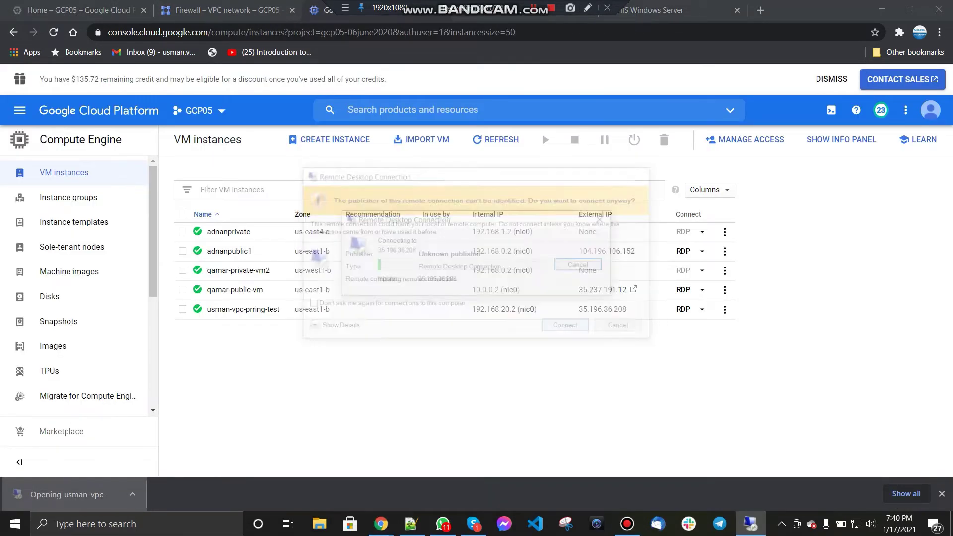
pyautogui.hotkey('ctrl', 'v')
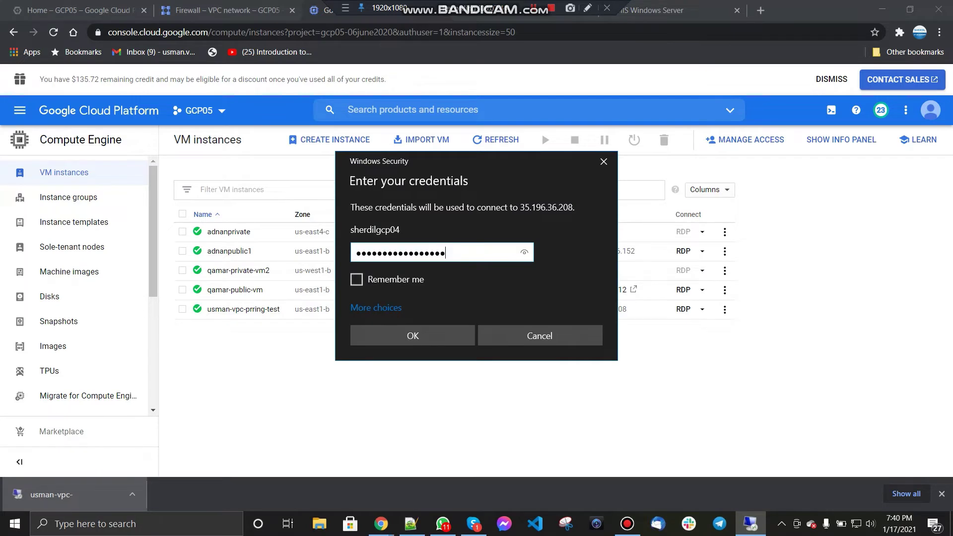
pyautogui.press('Return')
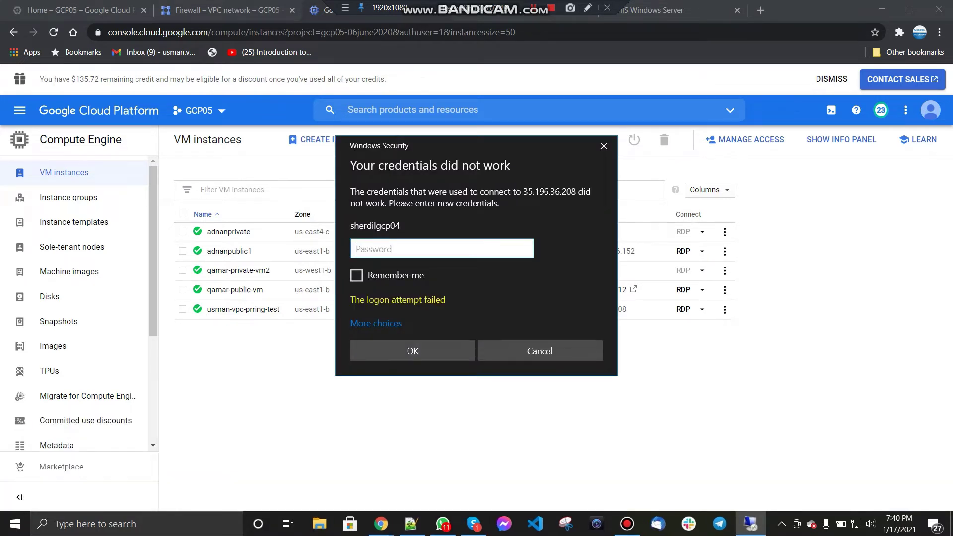
pyautogui.press('Escape')
# Step: Set a new Windows password for usman-vpc-prring-test and reconnect to 35.196.36.208 with it
pyautogui.click(702, 309)
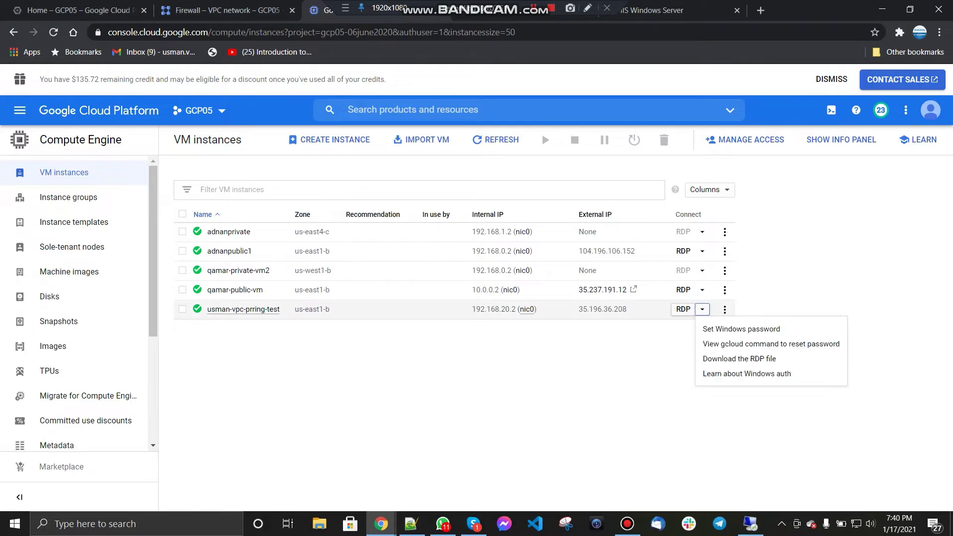
pyautogui.click(720, 328)
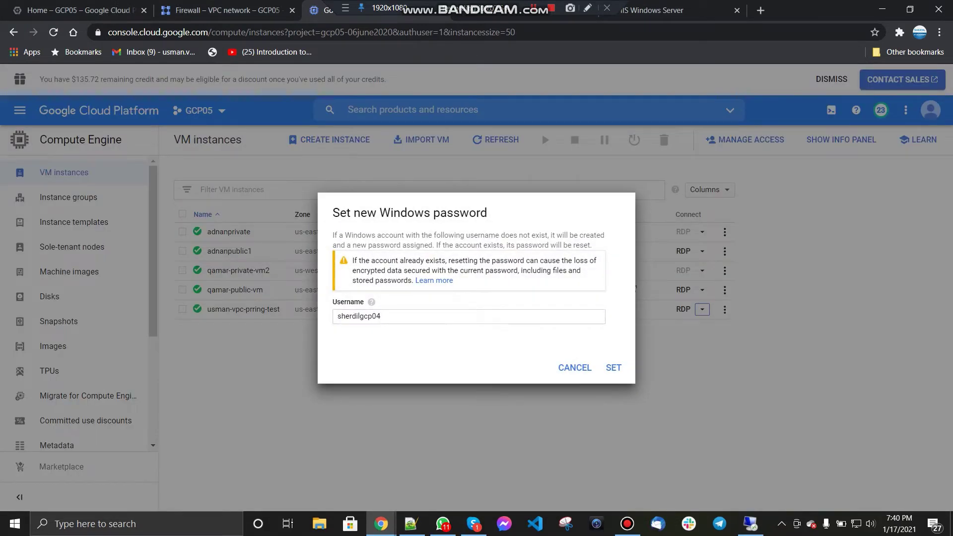
pyautogui.click(613, 368)
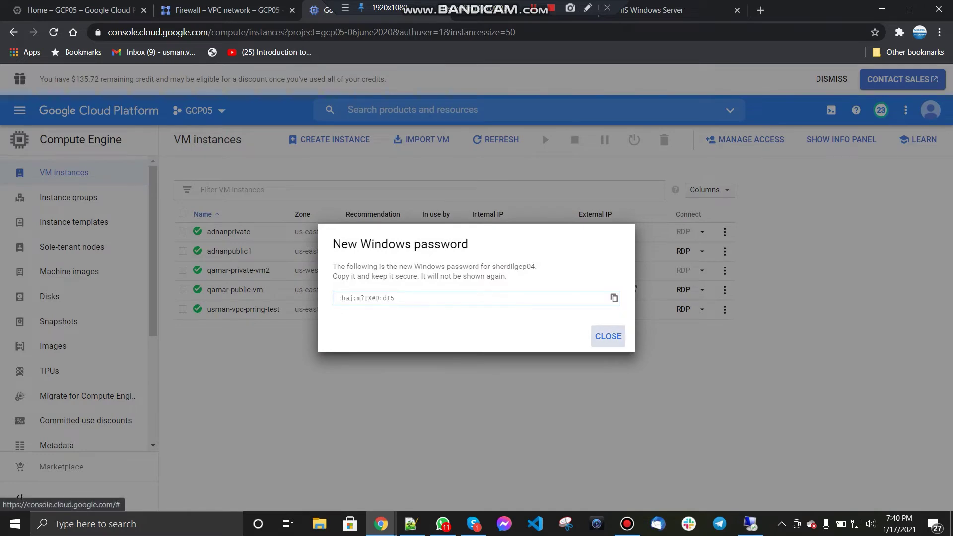
pyautogui.click(608, 336)
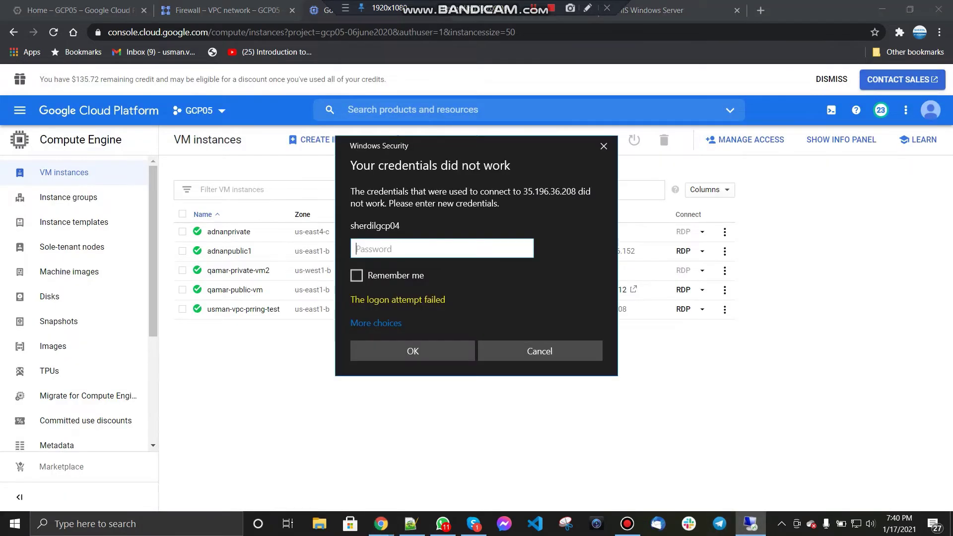
pyautogui.hotkey('ctrl', 'v')
pyautogui.press('Return')
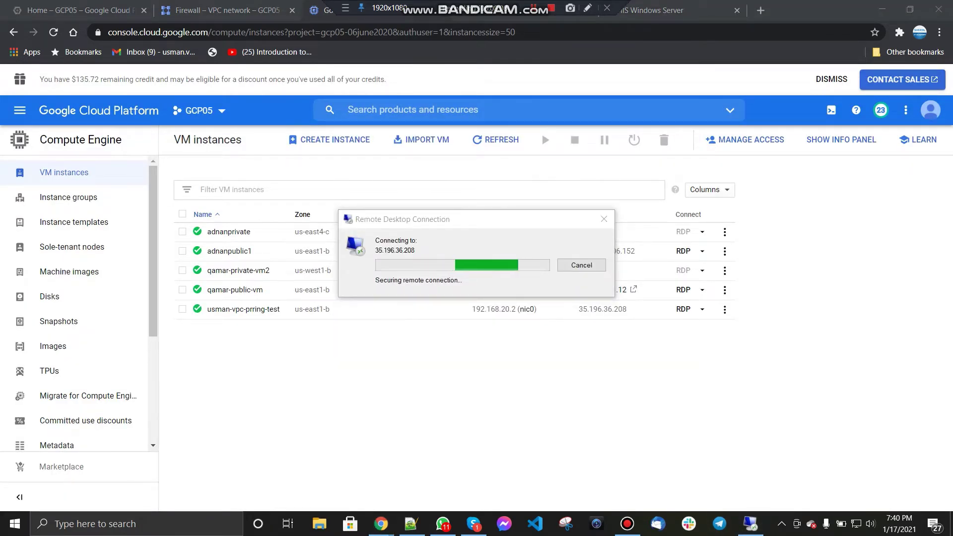
# Step: Accept the certificate, finish signing into the server, and open a command prompt via Run > cmd
pyautogui.press('Return')
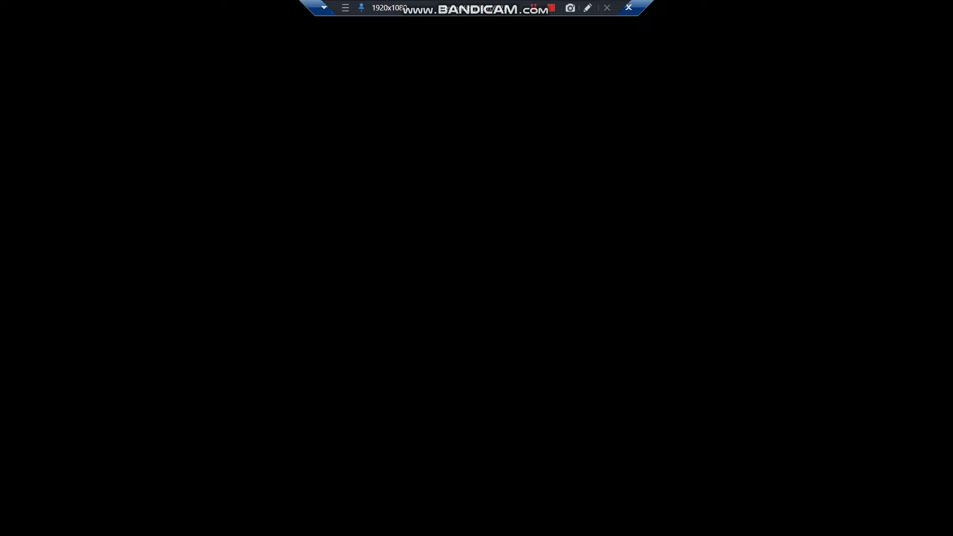
pyautogui.press('Return')
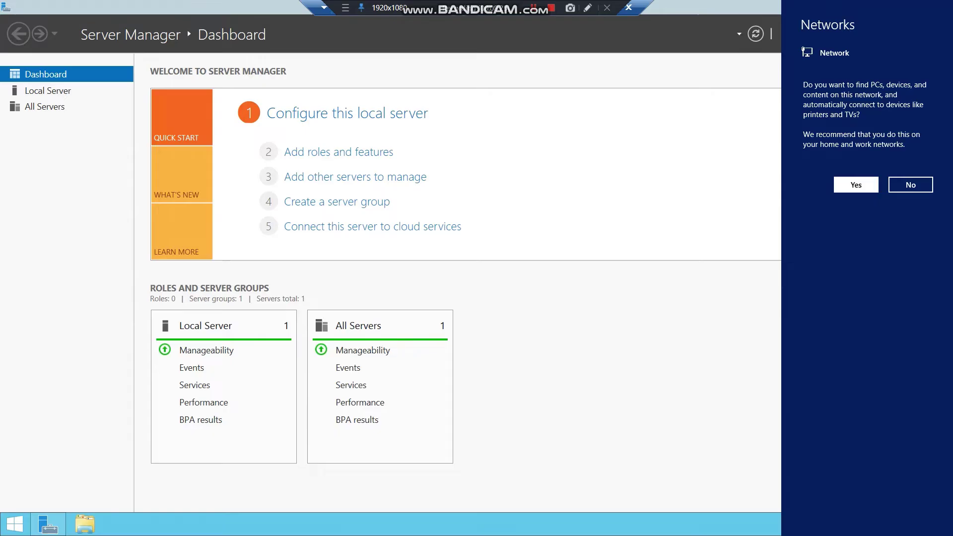
pyautogui.rightClick(15, 523)
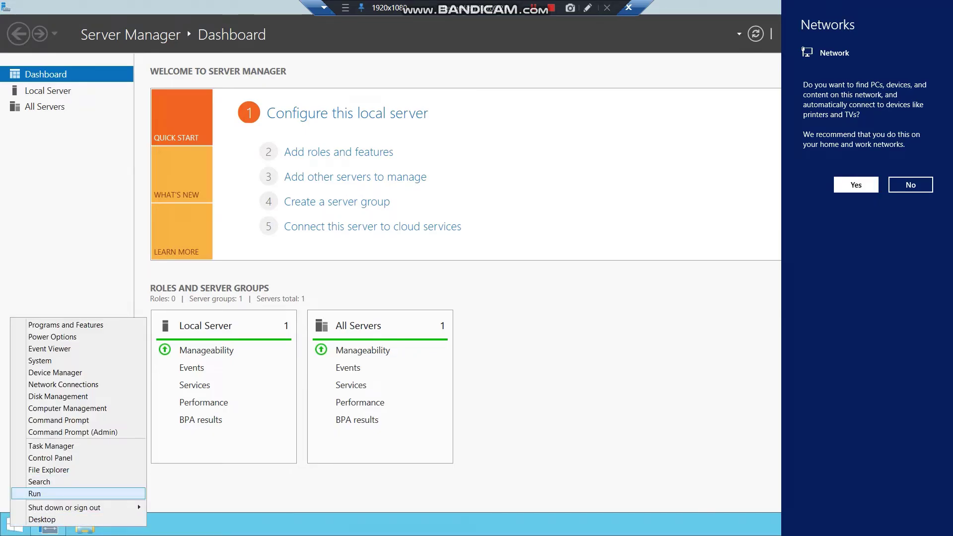
pyautogui.press('Return')
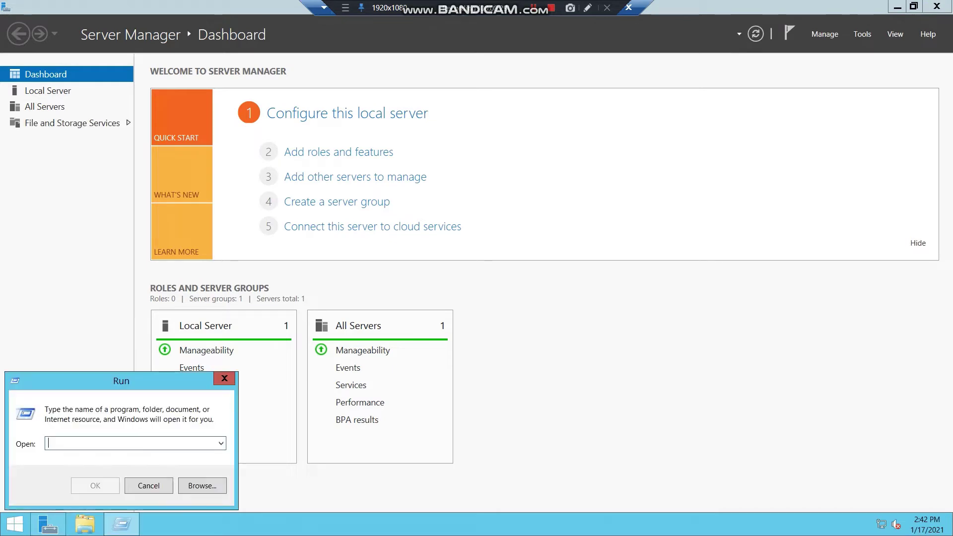
pyautogui.write('cmd')
pyautogui.press('Return')
# Step: Ping 10.0.0.2 from the server (all requests time out), then go back to the GCP firewall rules
pyautogui.write('ping')
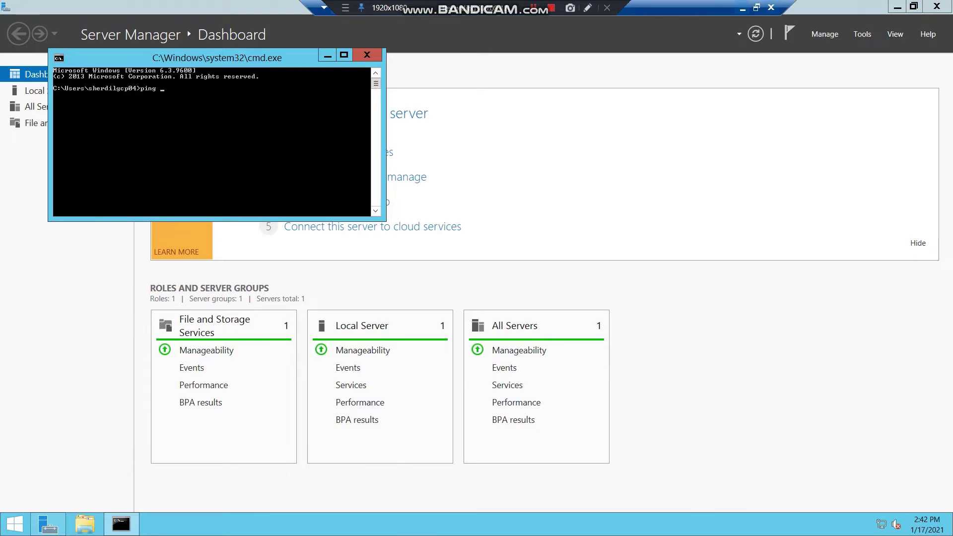
pyautogui.click(741, 8)
pyautogui.click(689, 524)
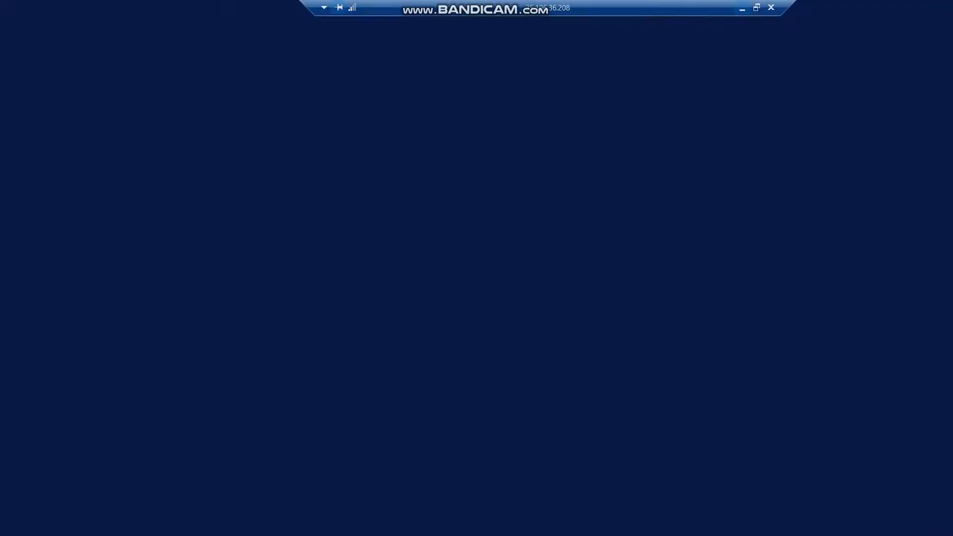
pyautogui.write('10.0.0.2')
pyautogui.press('Return')
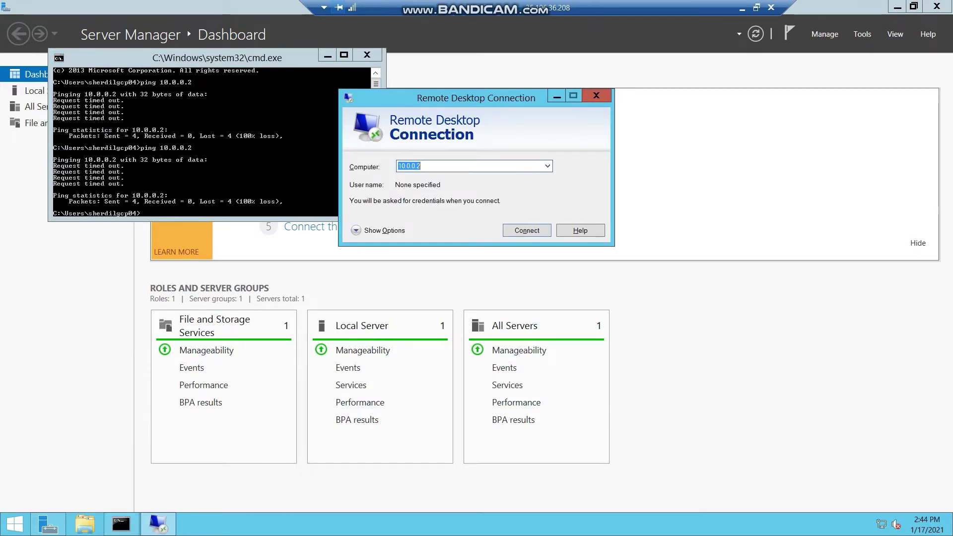
pyautogui.hotkey('alt', 'Tab')
pyautogui.click(227, 10)
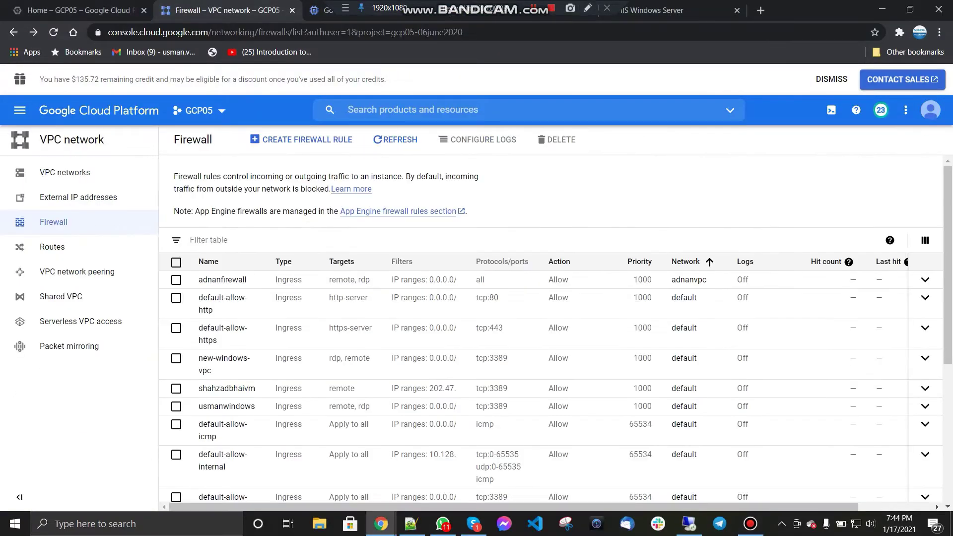
pyautogui.click(57, 272)
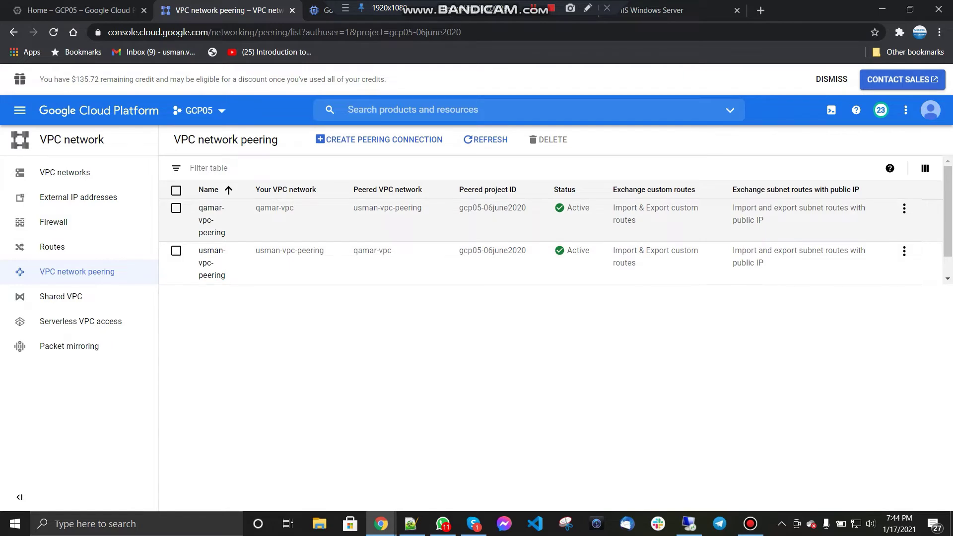
pyautogui.click(176, 208)
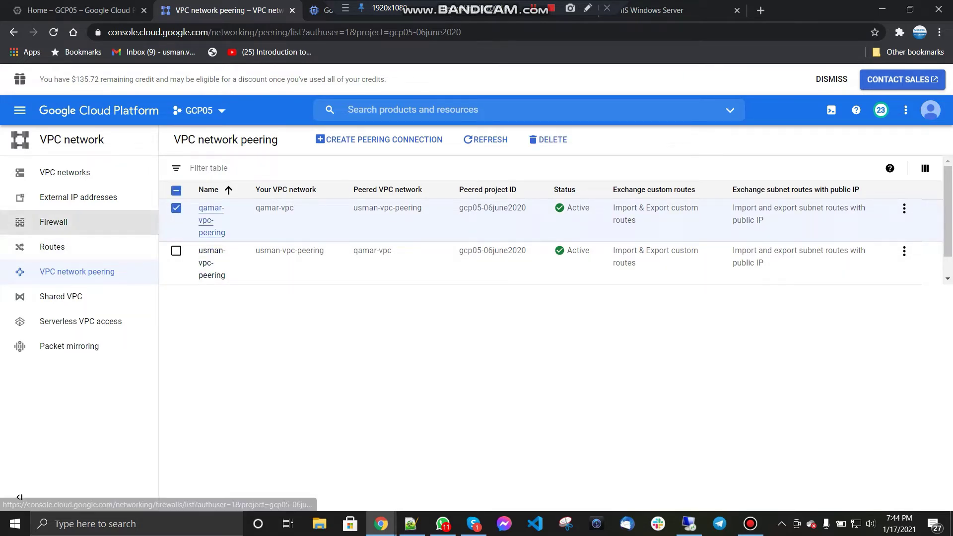
pyautogui.click(53, 221)
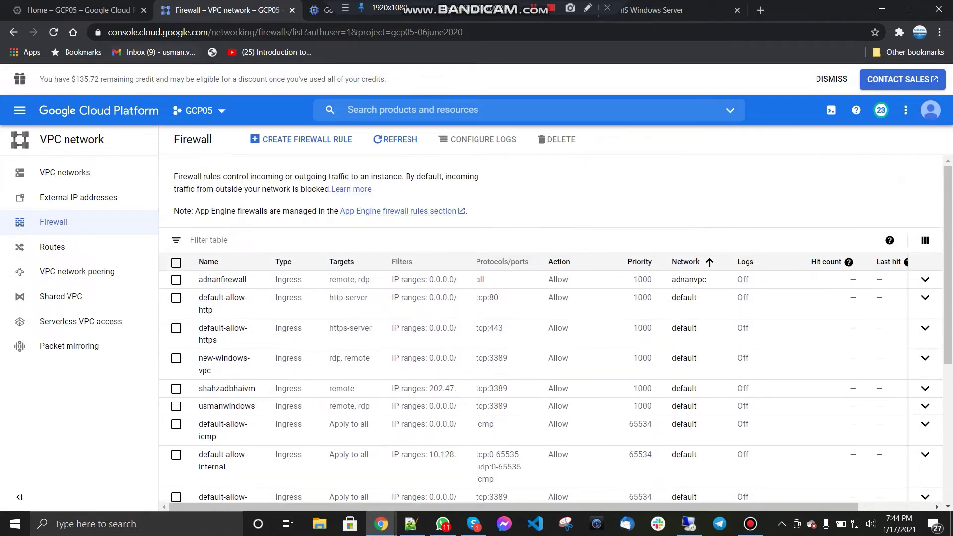
pyautogui.click(320, 10)
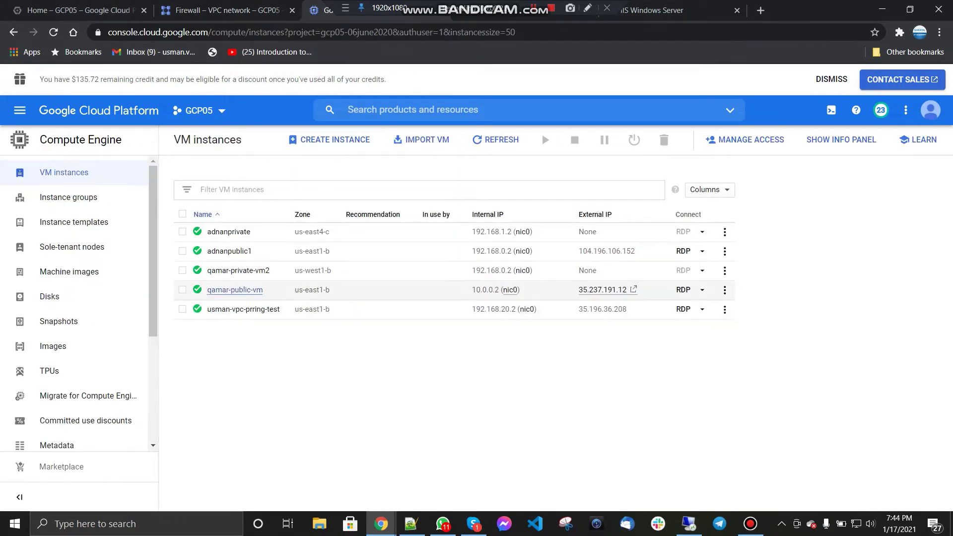
pyautogui.click(235, 289)
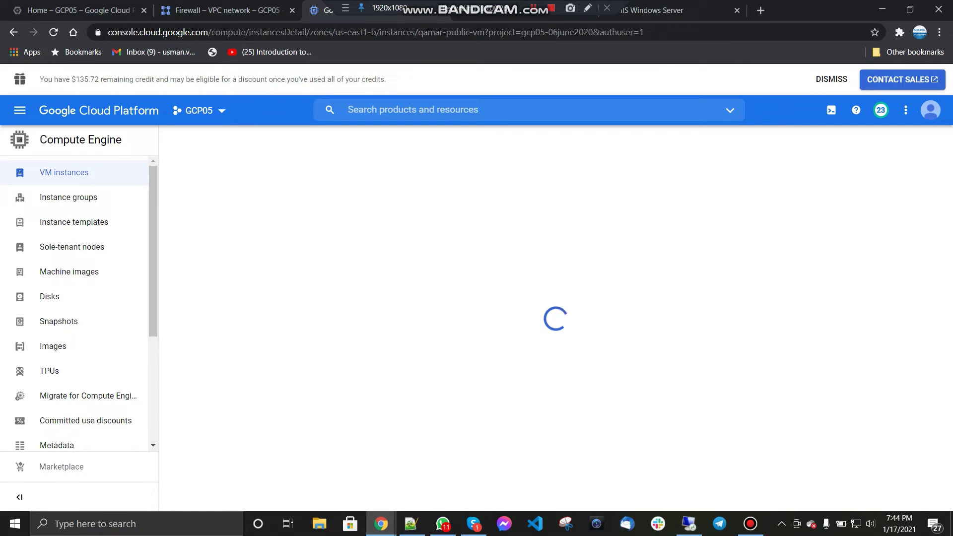
pyautogui.scroll(-7, 551, 328)
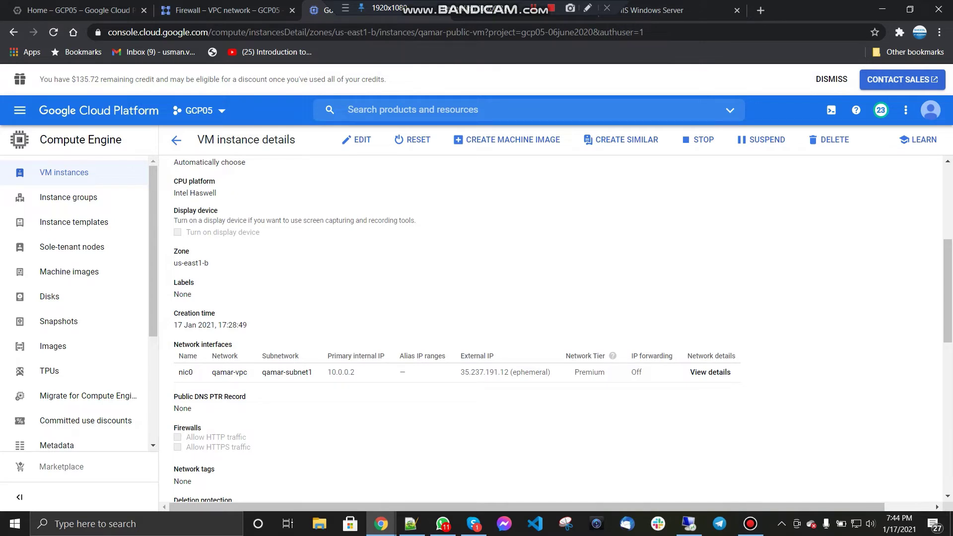
pyautogui.scroll(-3, 551, 328)
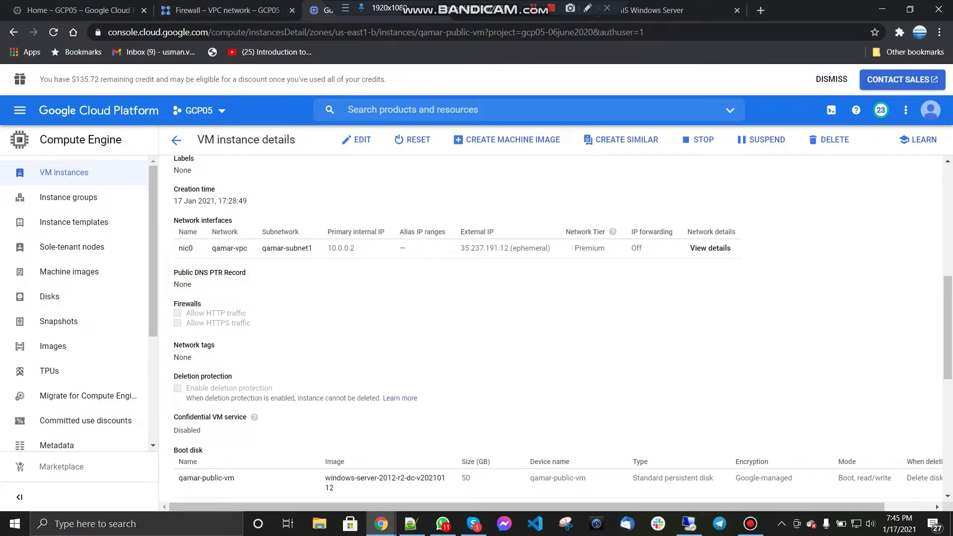
pyautogui.scroll(5, 551, 328)
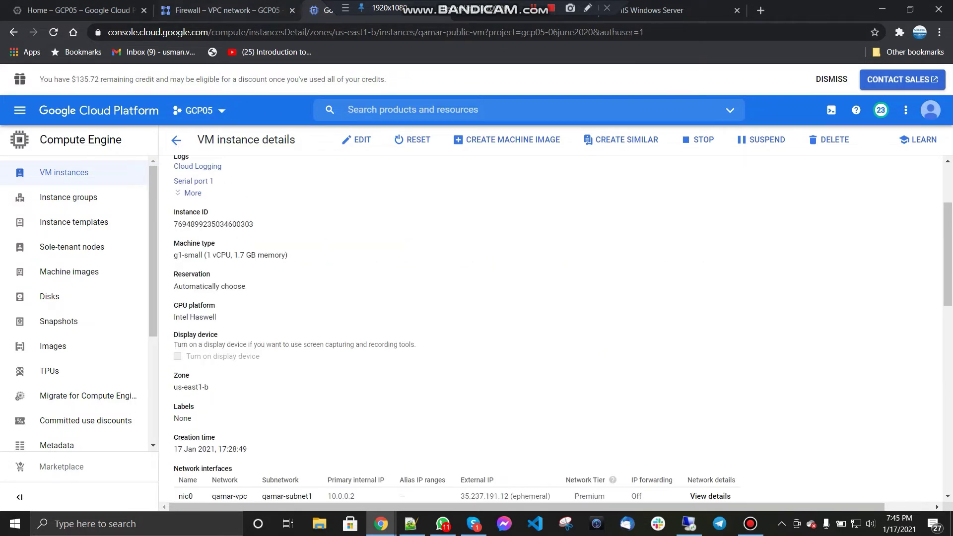
pyautogui.click(229, 10)
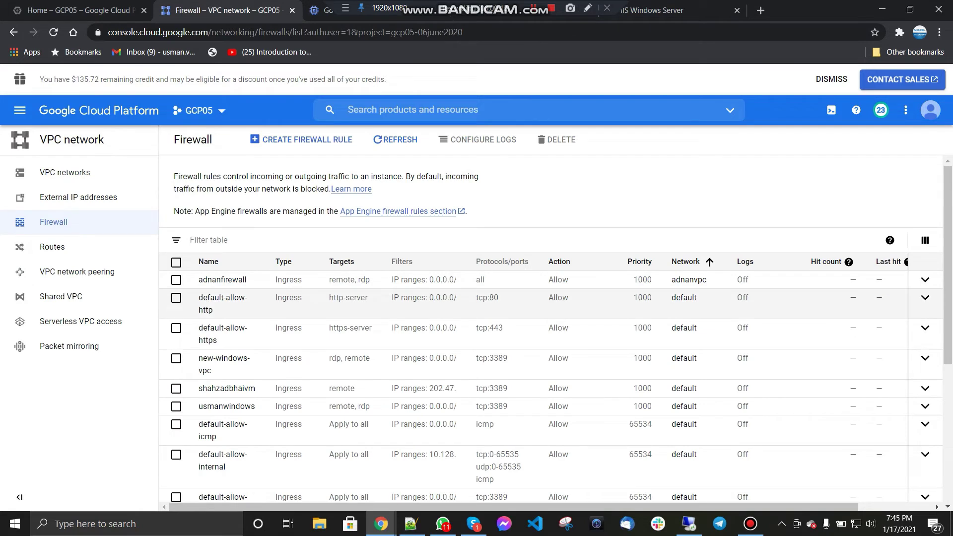
# Step: Filter the firewall rules by name to qamar-firewall and open its details
pyautogui.click(209, 239)
pyautogui.scroll(-5, 258, 302)
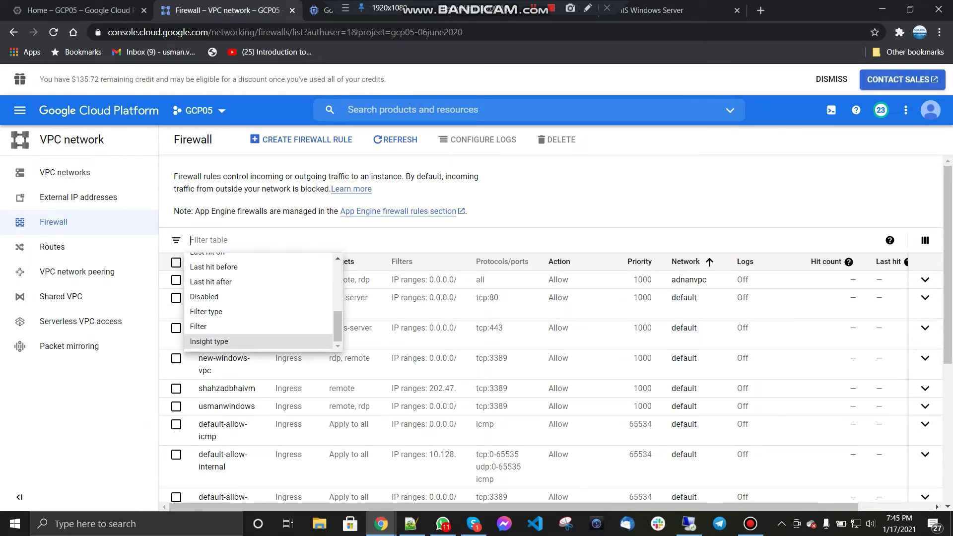
pyautogui.scroll(5, 258, 306)
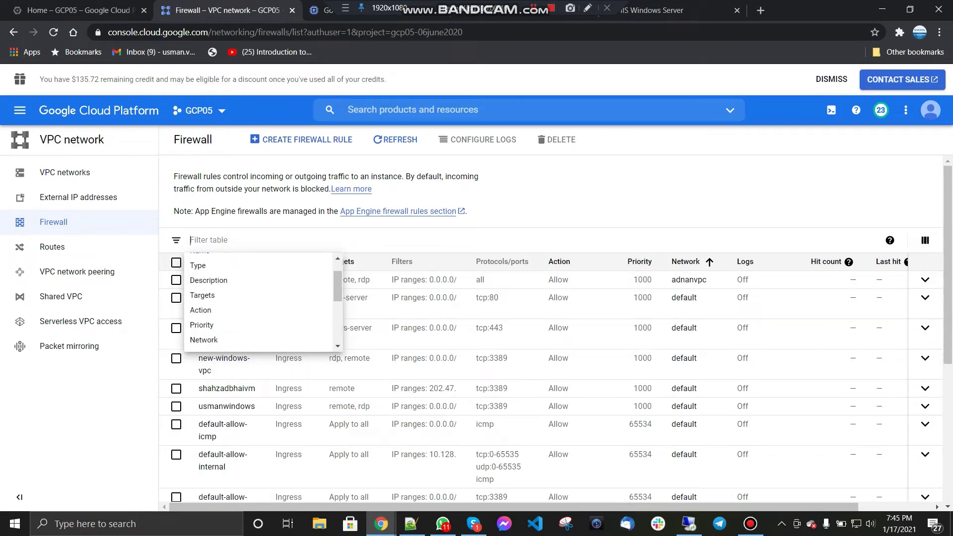
pyautogui.click(200, 278)
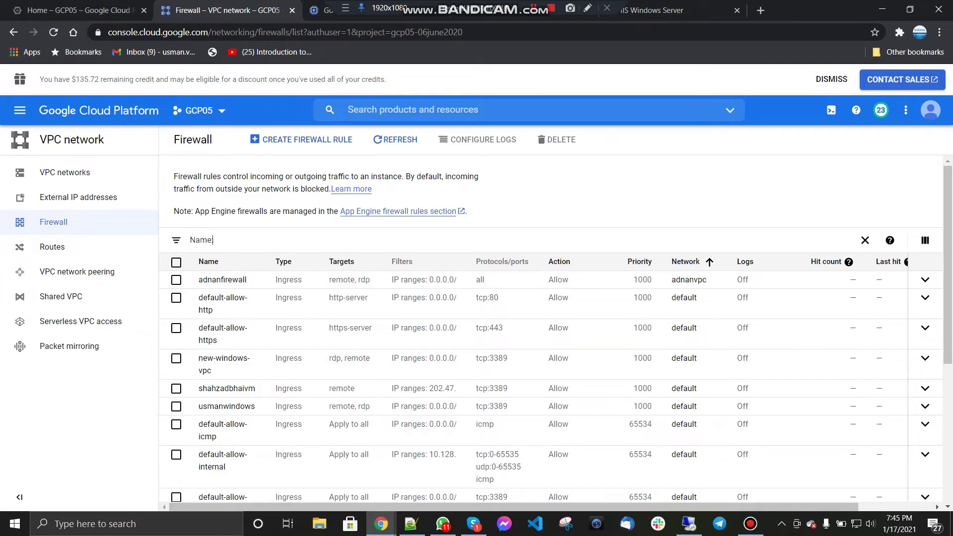
pyautogui.write(':qa')
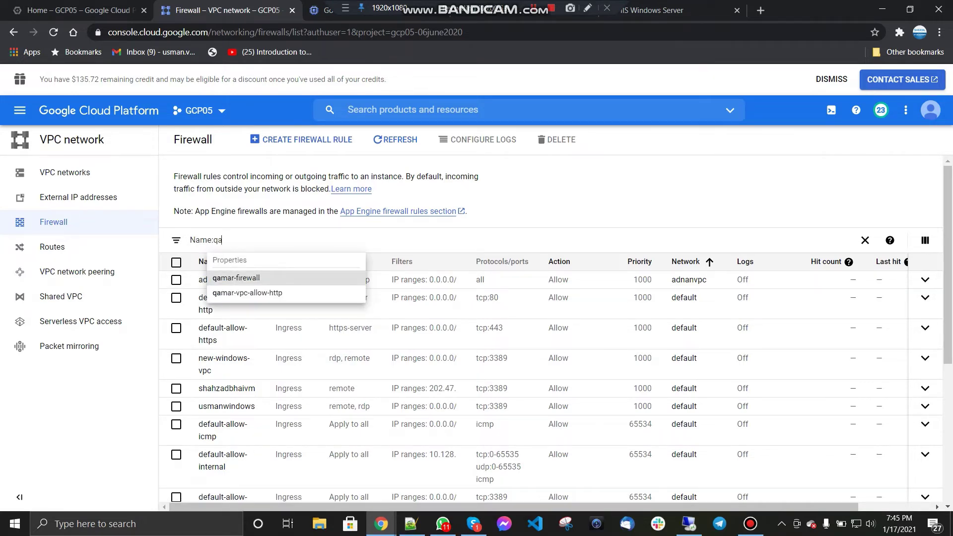
pyautogui.press('Return')
pyautogui.press('Escape')
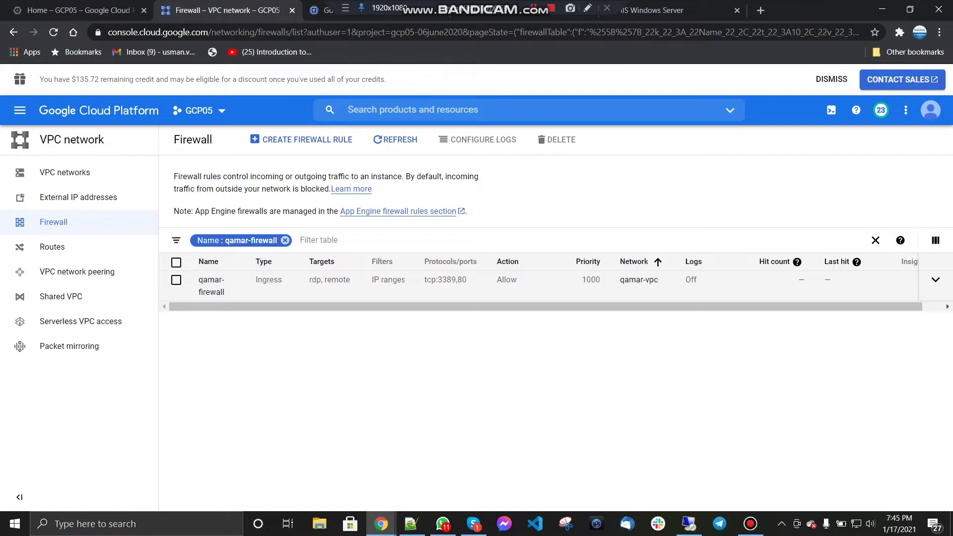
pyautogui.click(176, 280)
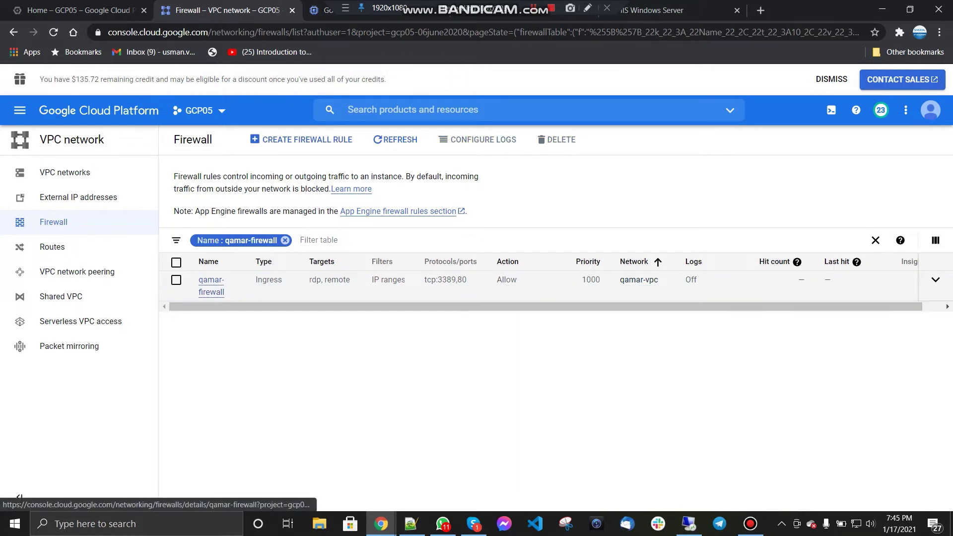
pyautogui.click(210, 280)
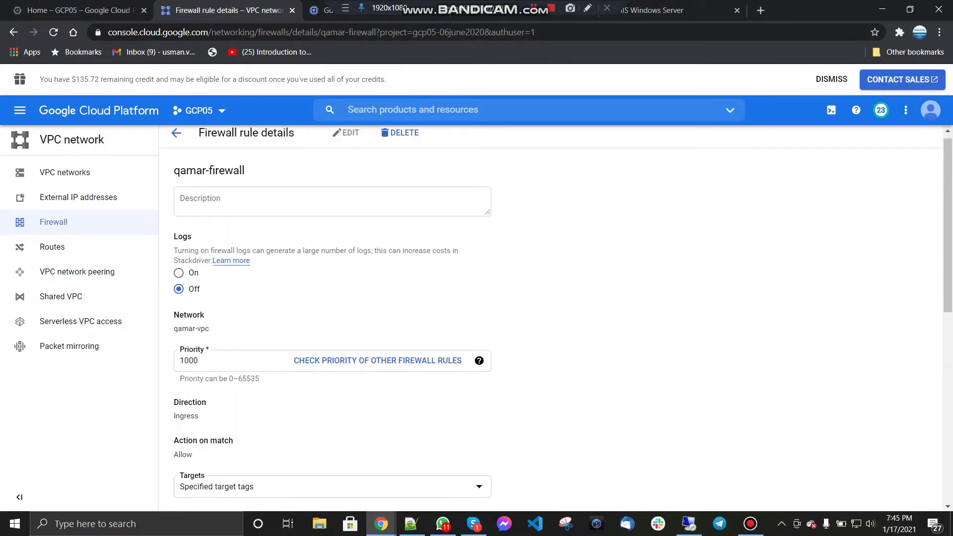
# Step: Change qamar-firewall to allow all protocols and ports and save it
pyautogui.scroll(-5, 556, 318)
pyautogui.scroll(-3, 183, 325)
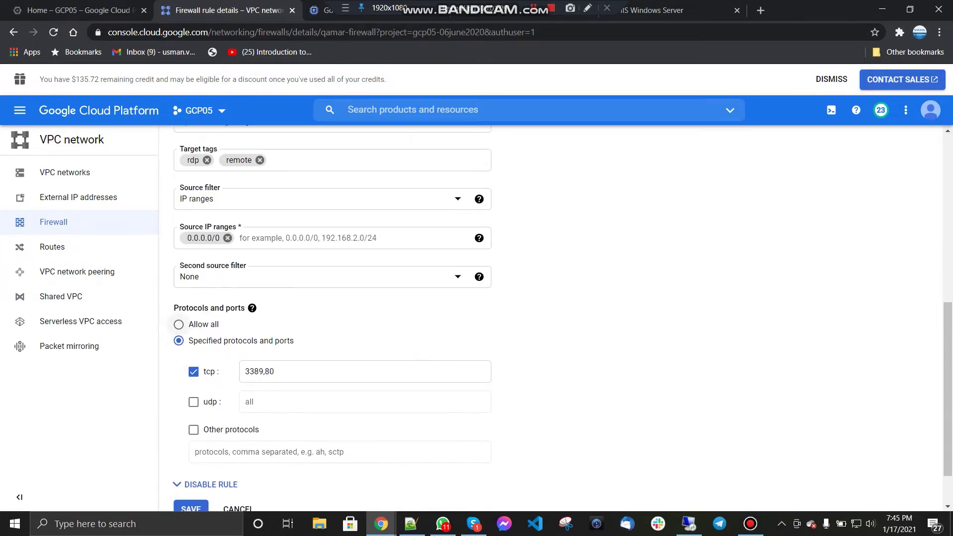
pyautogui.click(179, 324)
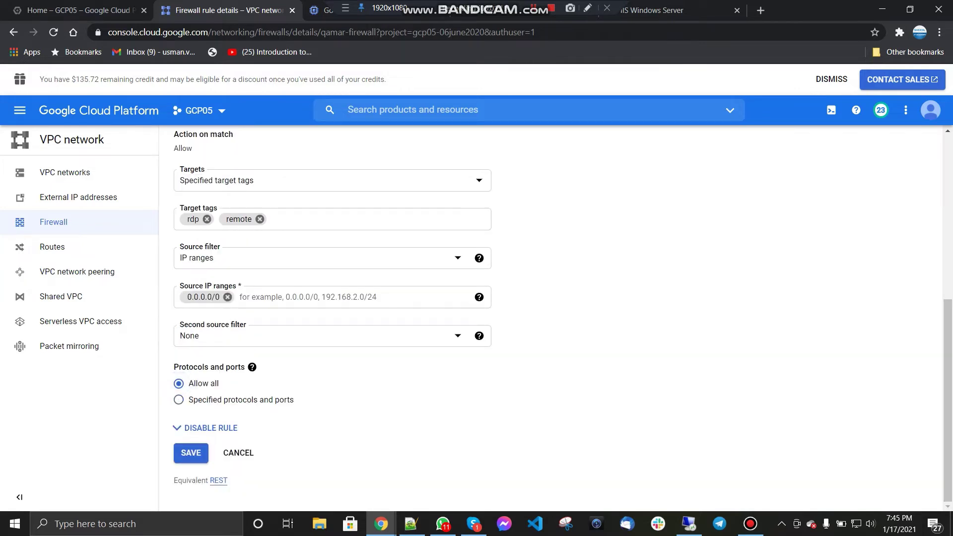
pyautogui.click(191, 453)
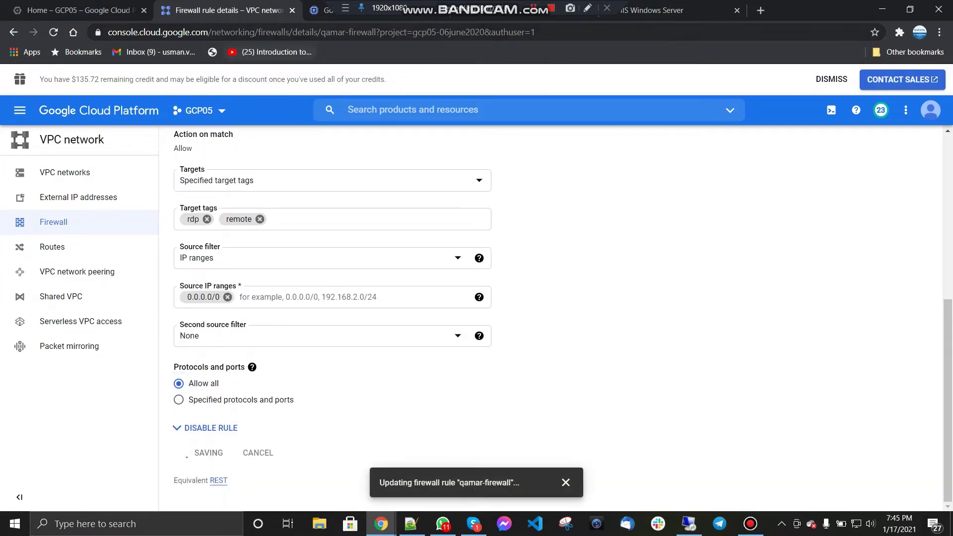
pyautogui.click(320, 10)
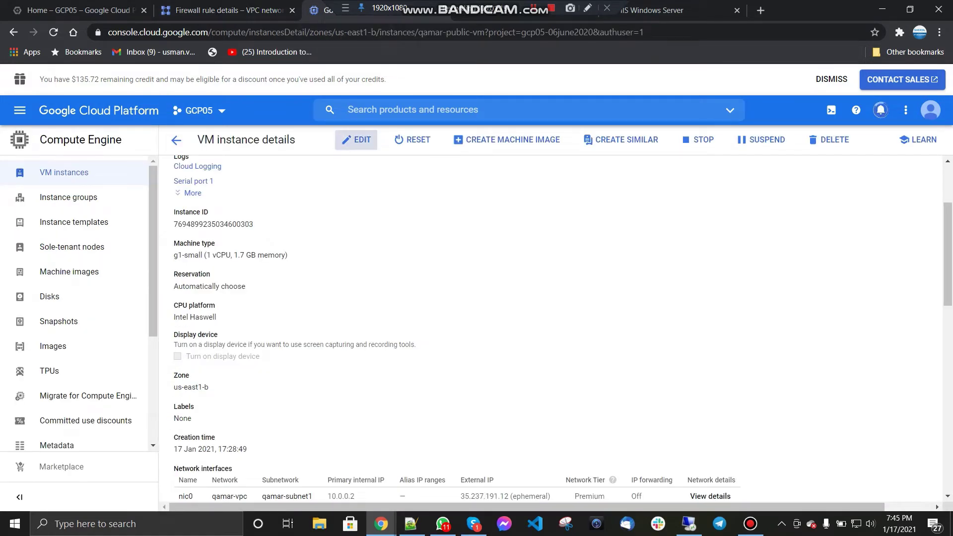
# Step: Add the network tag 'remote' to qamar-public-vm and save the instance
pyautogui.scroll(-10, 310, 333)
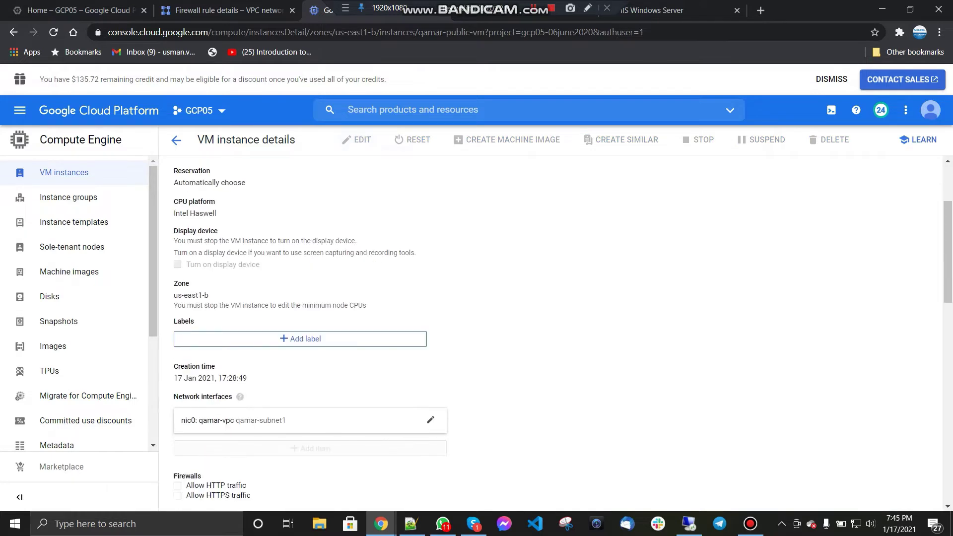
pyautogui.click(310, 347)
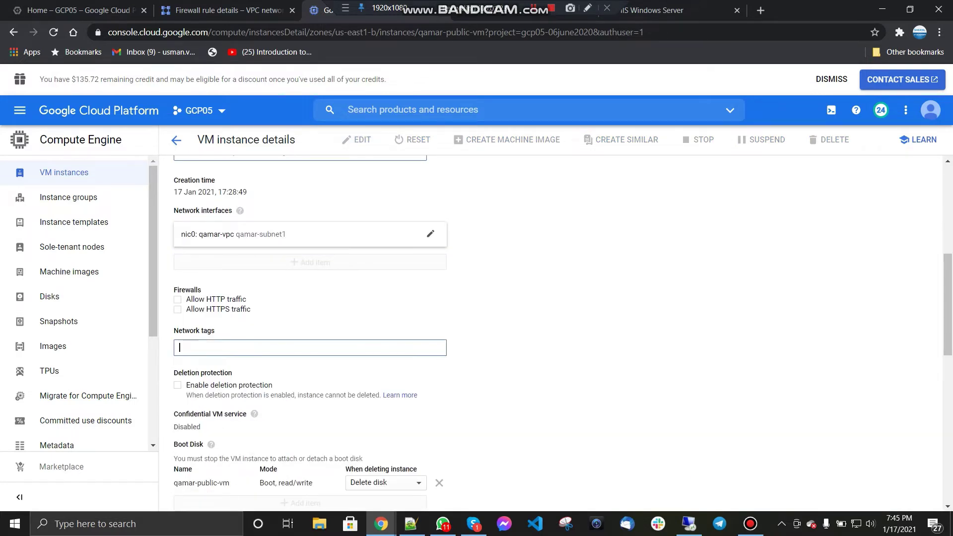
pyautogui.write('remote')
pyautogui.press('Return')
pyautogui.scroll(-13, 310, 333)
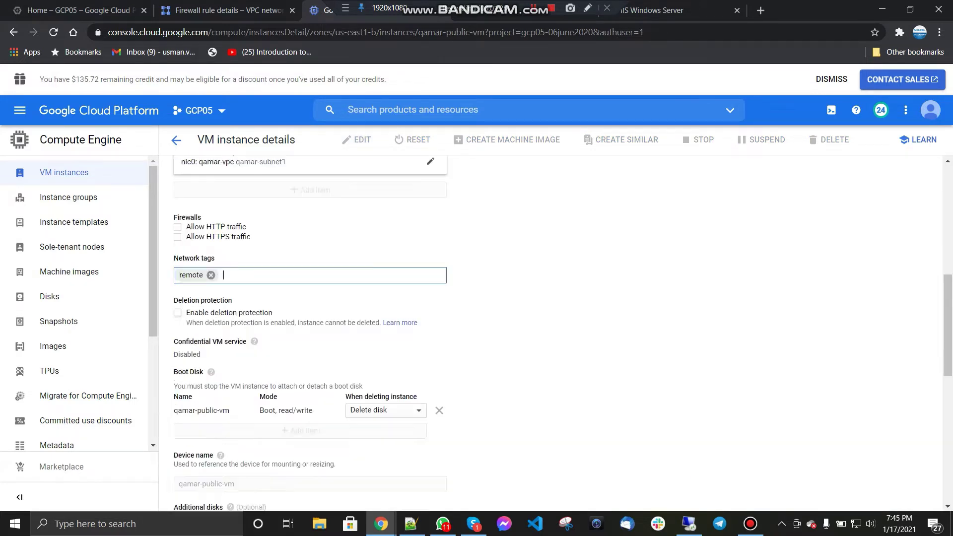
pyautogui.click(187, 492)
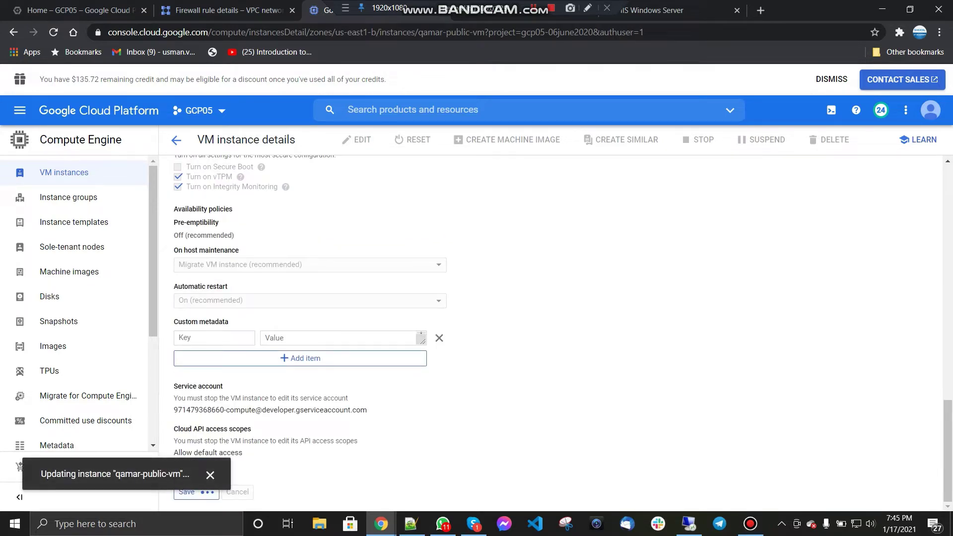
# Step: Cancel the Remote Desktop sign-in to 10.0.0.2 and rerun ping 10.0.0.2 in the command prompt
pyautogui.click(689, 524)
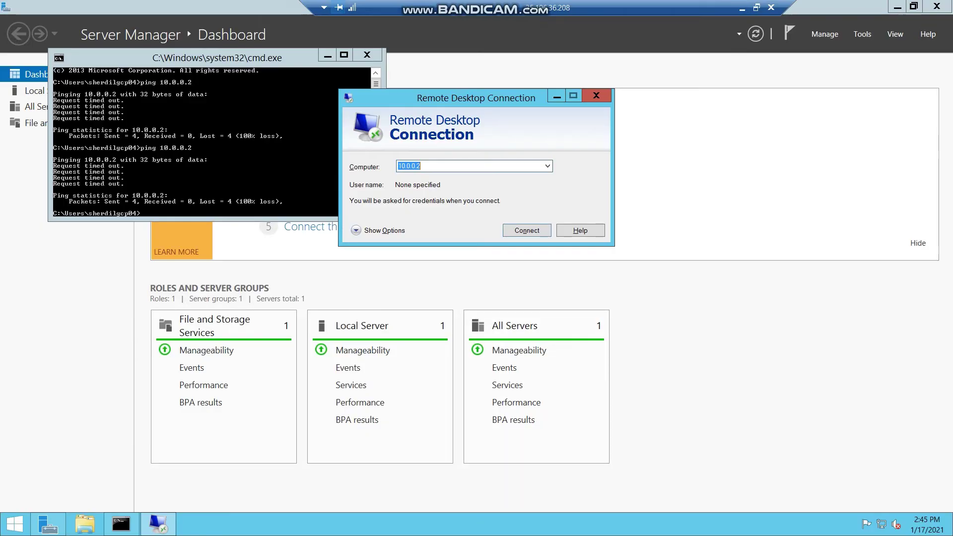
pyautogui.press('Return')
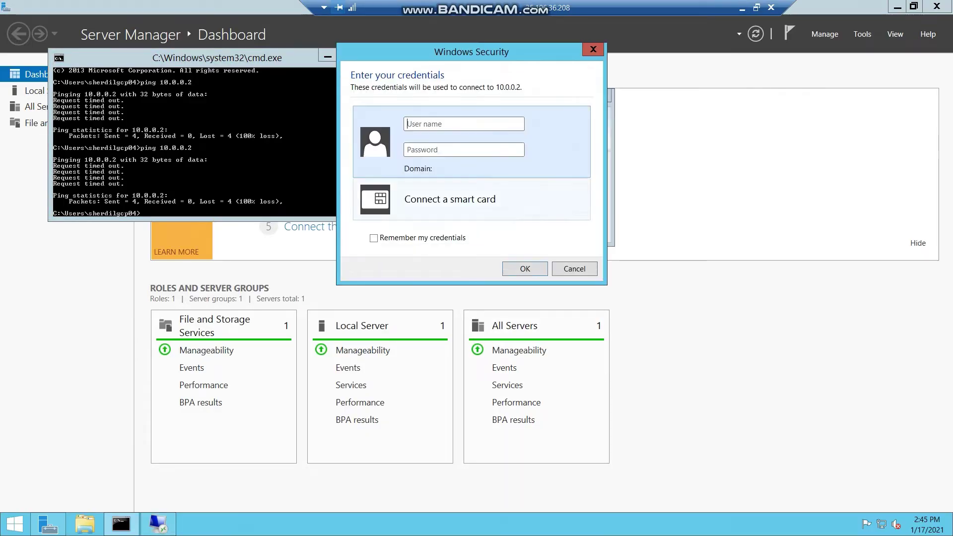
pyautogui.click(574, 268)
pyautogui.click(248, 173)
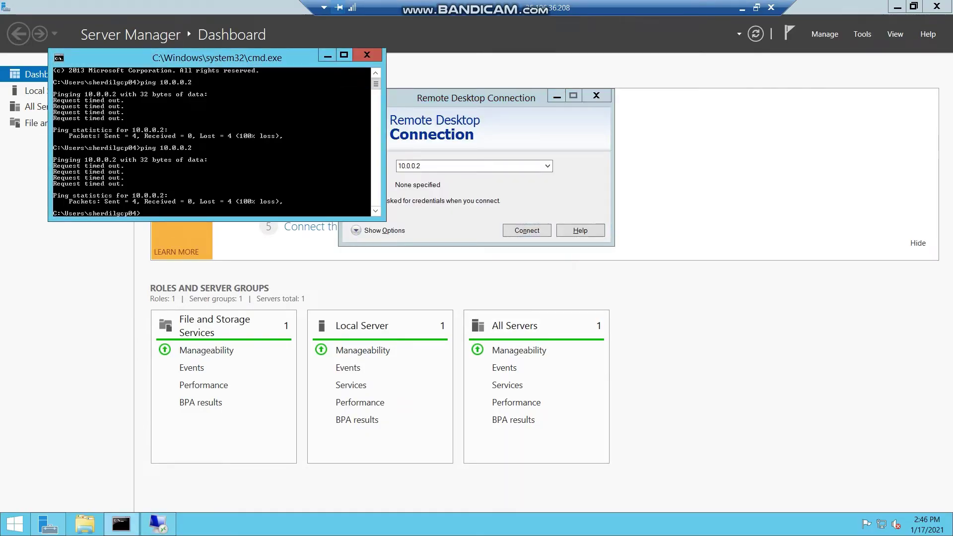
pyautogui.press('Up')
pyautogui.press('Return')
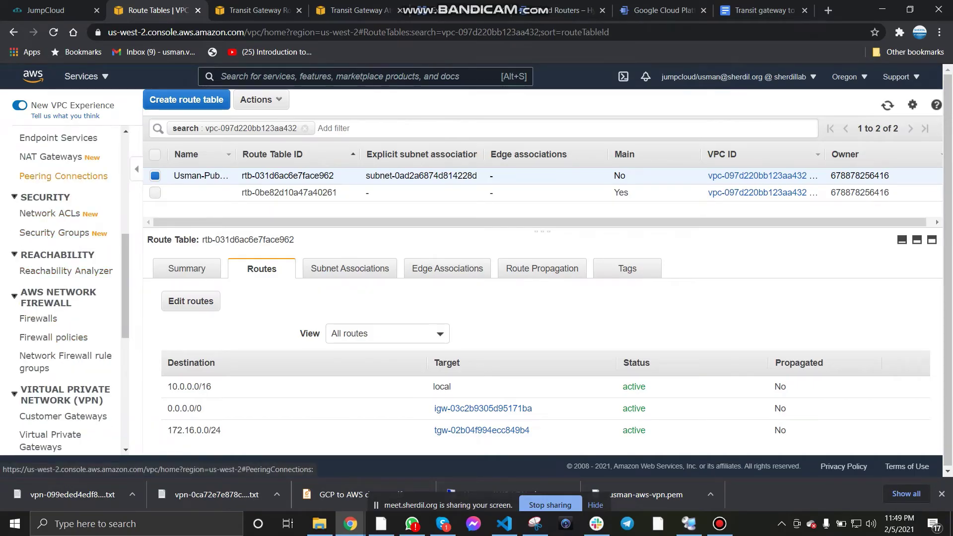
# Step: Open Network Manager's global networks in a new tab and enter 'usman' for the new global network
pyautogui.scroll(-3, 64, 238)
pyautogui.scroll(-3, 65, 237)
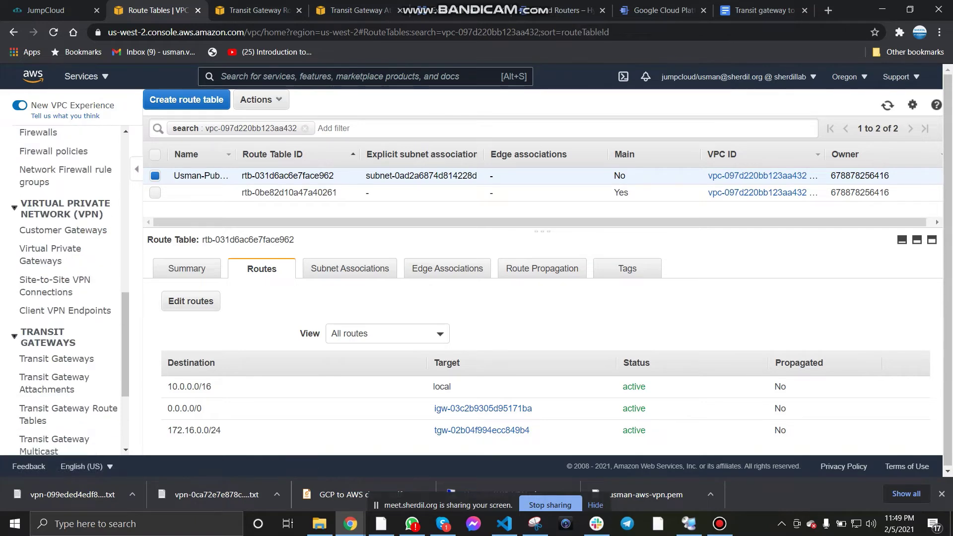
pyautogui.click(63, 408)
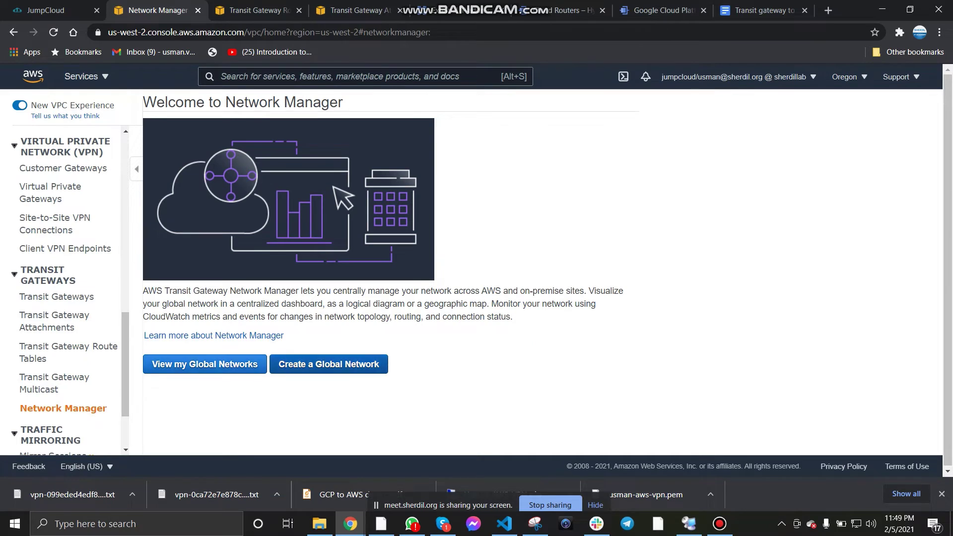
pyautogui.click(205, 364)
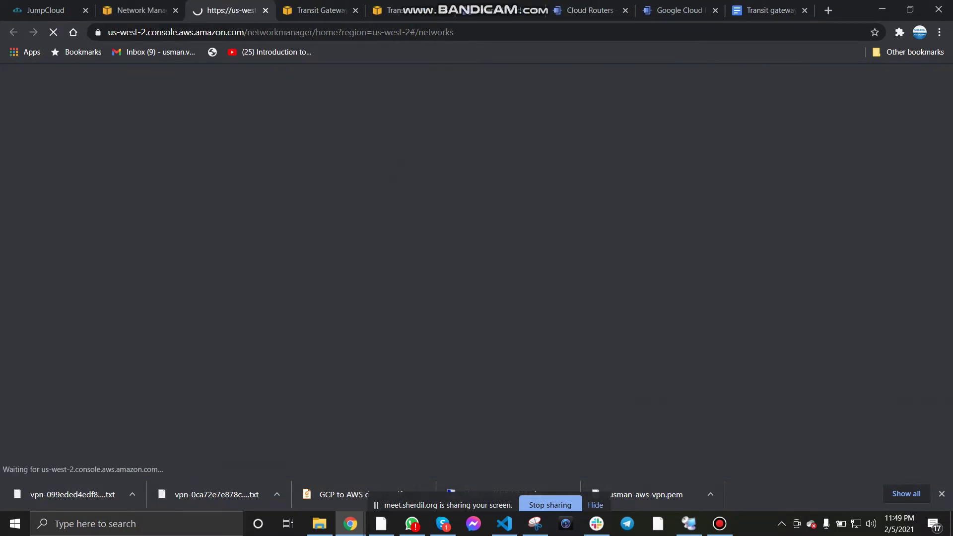
pyautogui.hotkey('ctrl', 'shift', 'pagedown')
pyautogui.hotkey('ctrl', 'shift', 'pagedown')
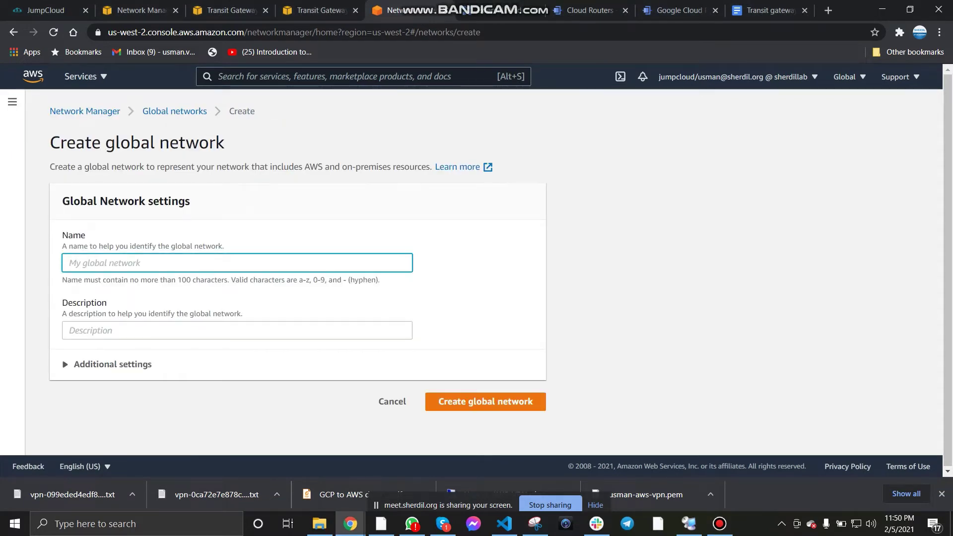
pyautogui.write('usman')
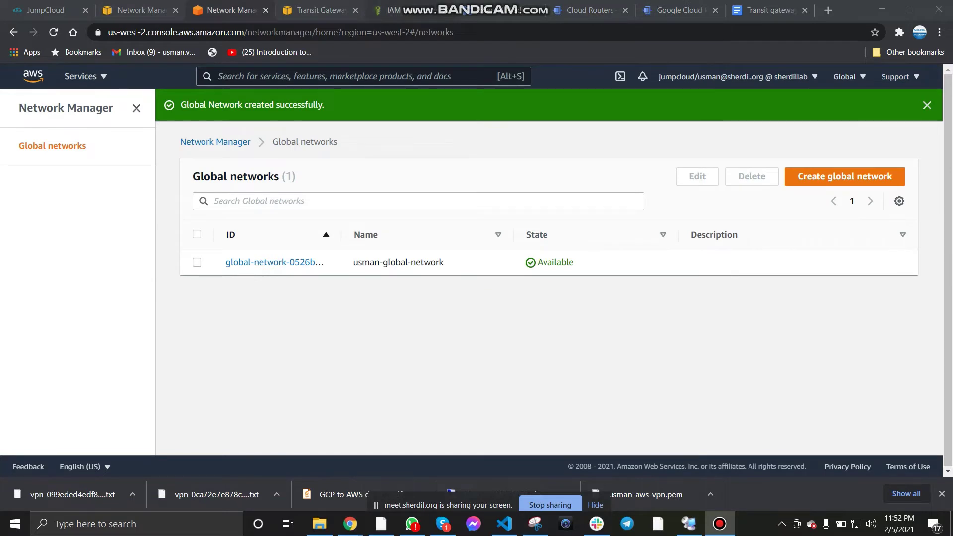
# Step: Search the group's attachable IAM policies for 'global', then cancel without attaching any
pyautogui.click(397, 10)
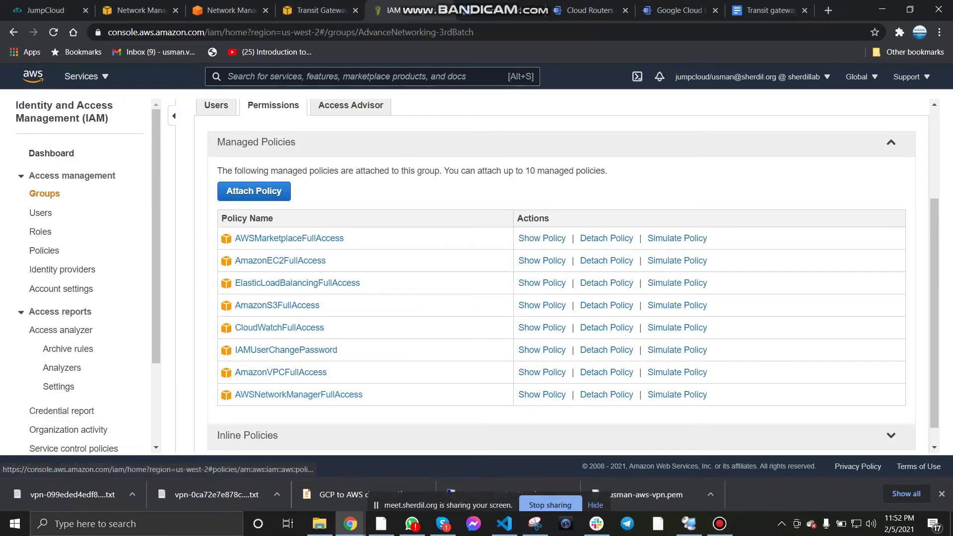
pyautogui.click(254, 191)
pyautogui.write('g')
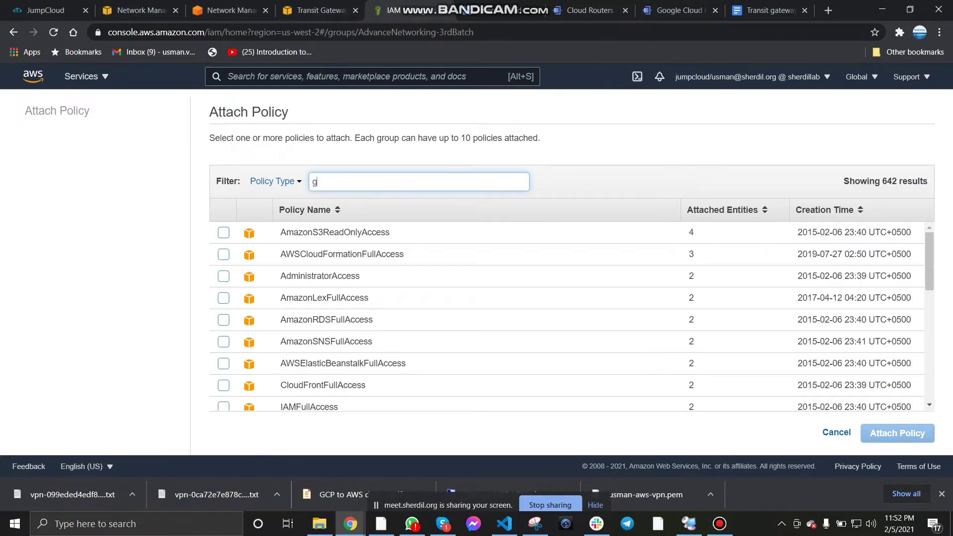
pyautogui.write('lobal')
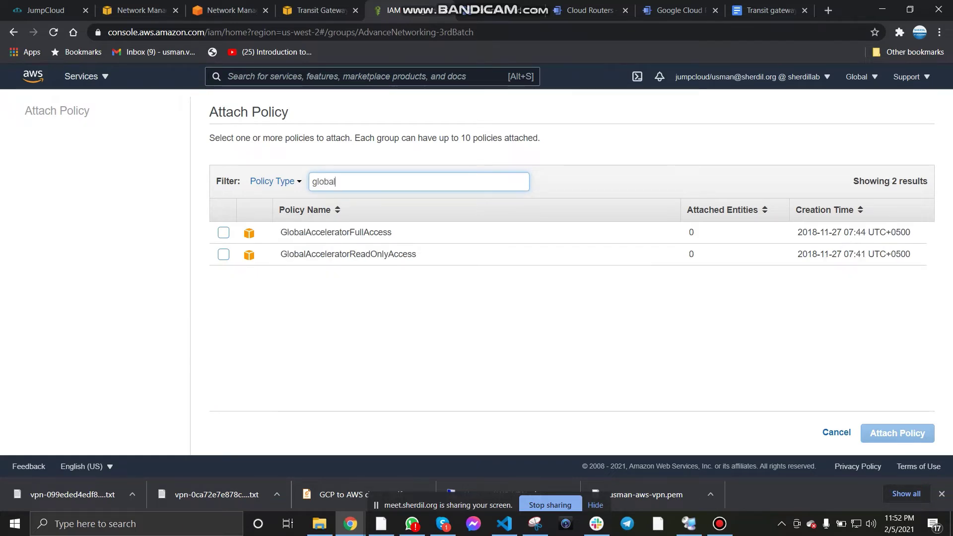
pyautogui.moveTo(338, 181); pyautogui.dragTo(311, 181)
pyautogui.click(837, 433)
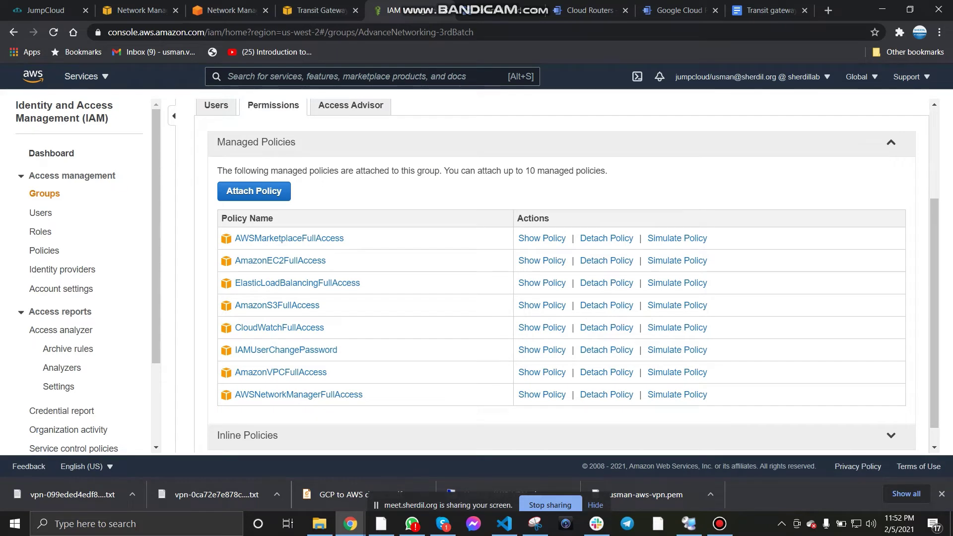
pyautogui.hotkey('ctrl', '3')
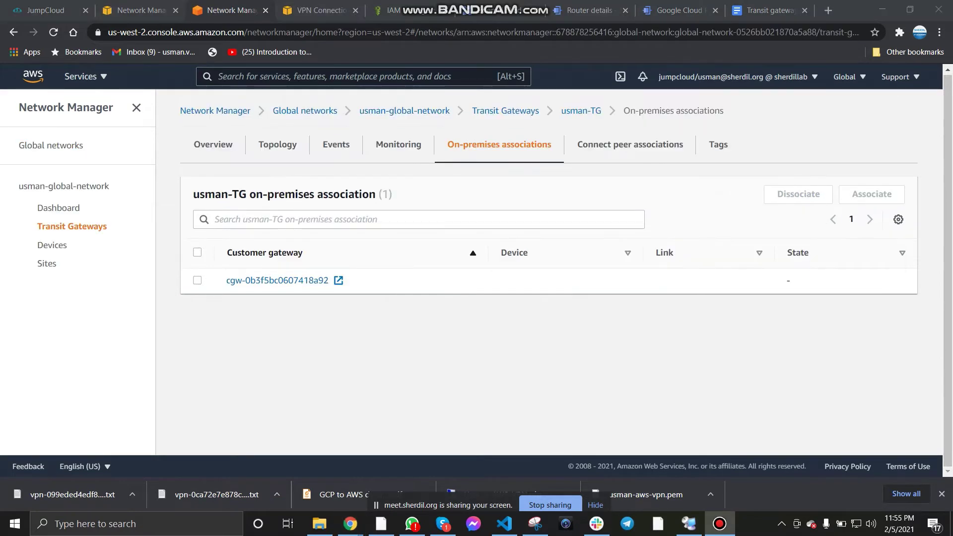
# Step: Browse usman-TG's Monitoring, Topology, On-premises, Connect peer and Overview tabs, then open Devices
pyautogui.click(398, 144)
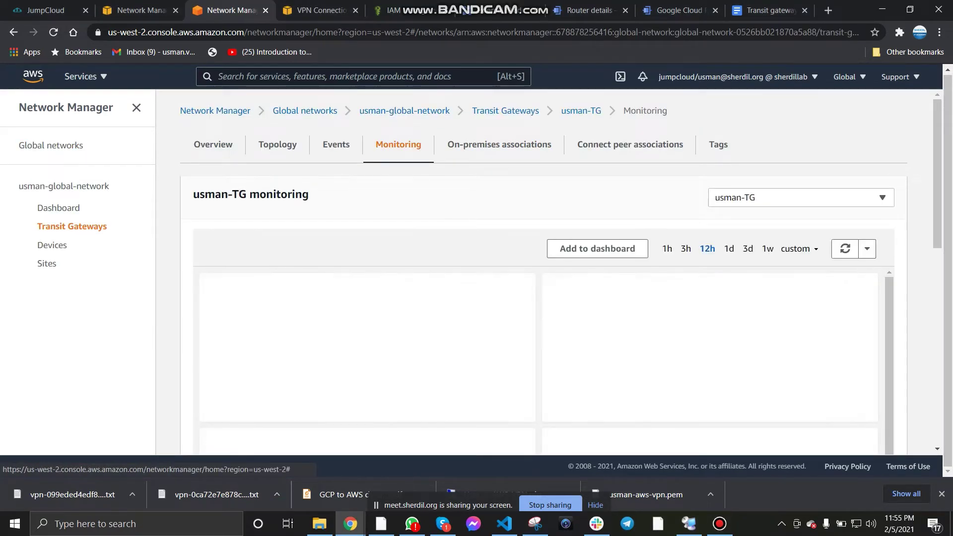
pyautogui.click(278, 144)
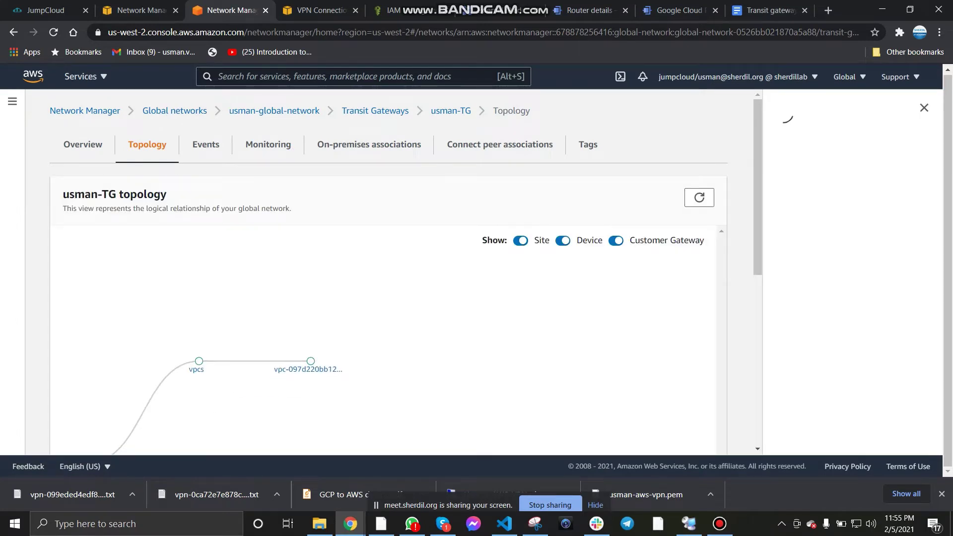
pyautogui.scroll(-5, 387, 273)
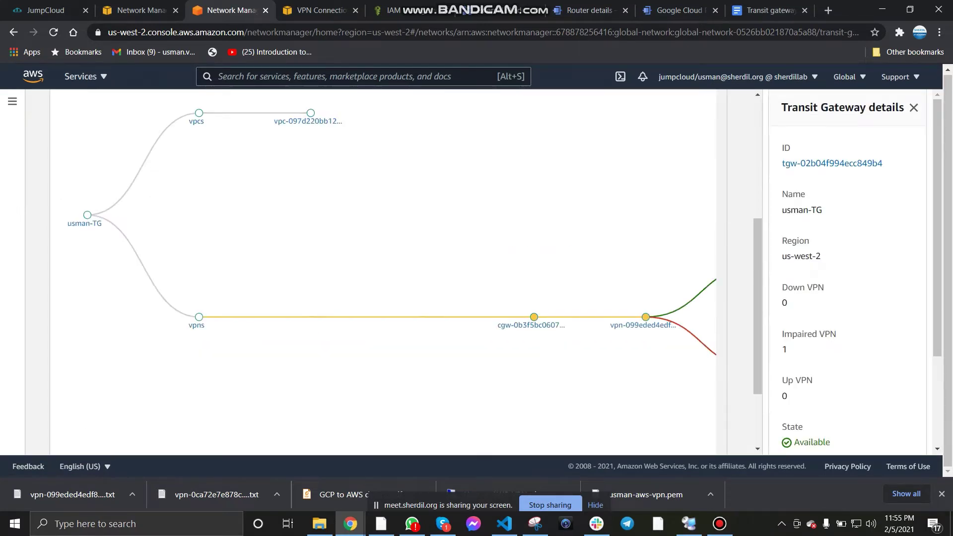
pyautogui.scroll(5, 387, 273)
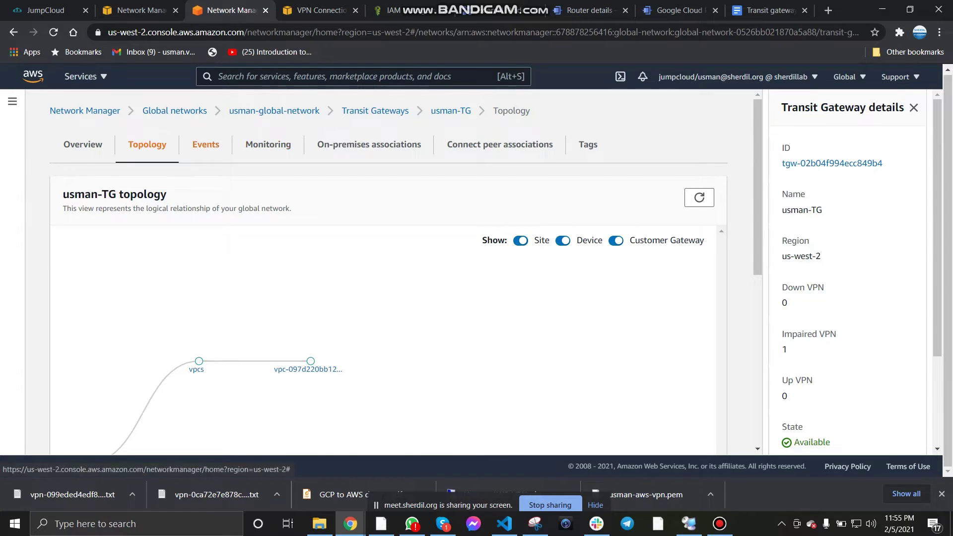
pyautogui.click(368, 144)
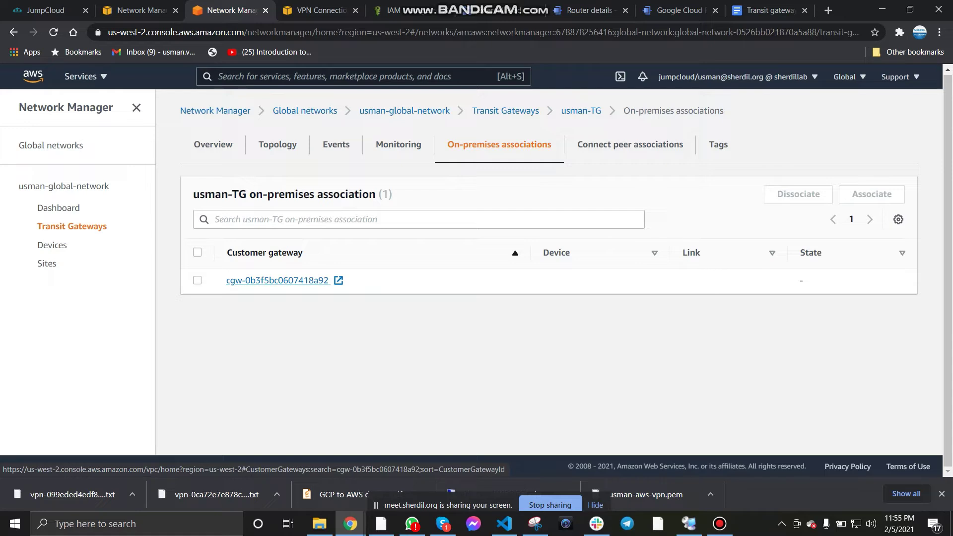
pyautogui.click(630, 145)
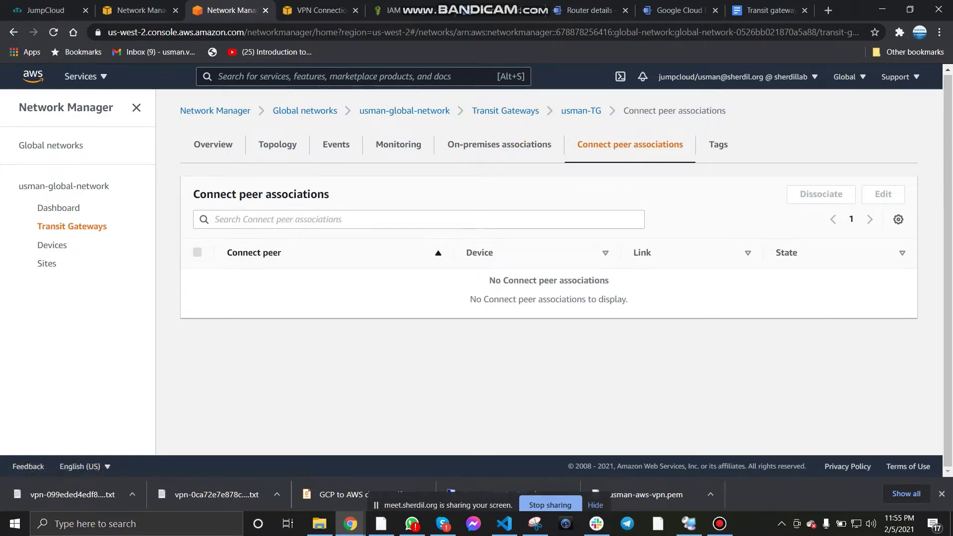
pyautogui.click(213, 145)
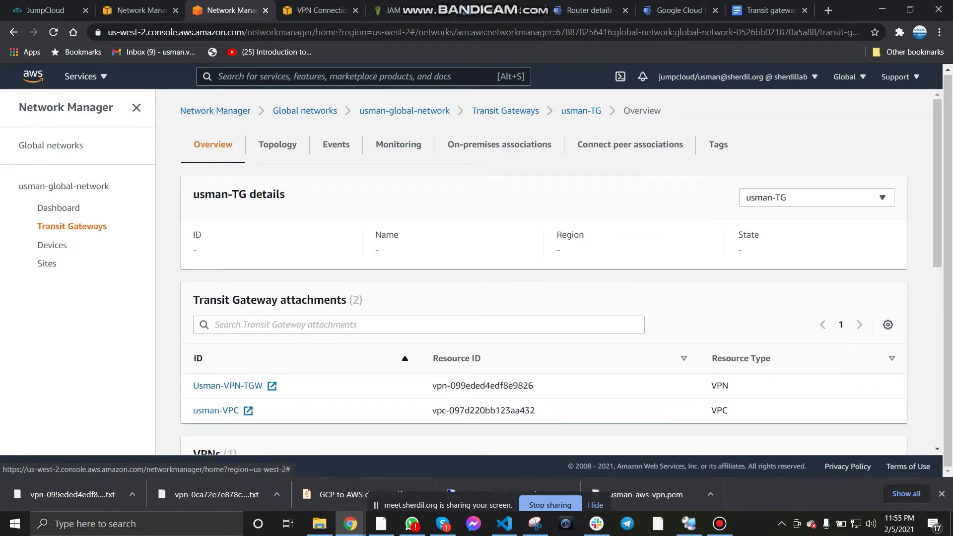
pyautogui.click(52, 244)
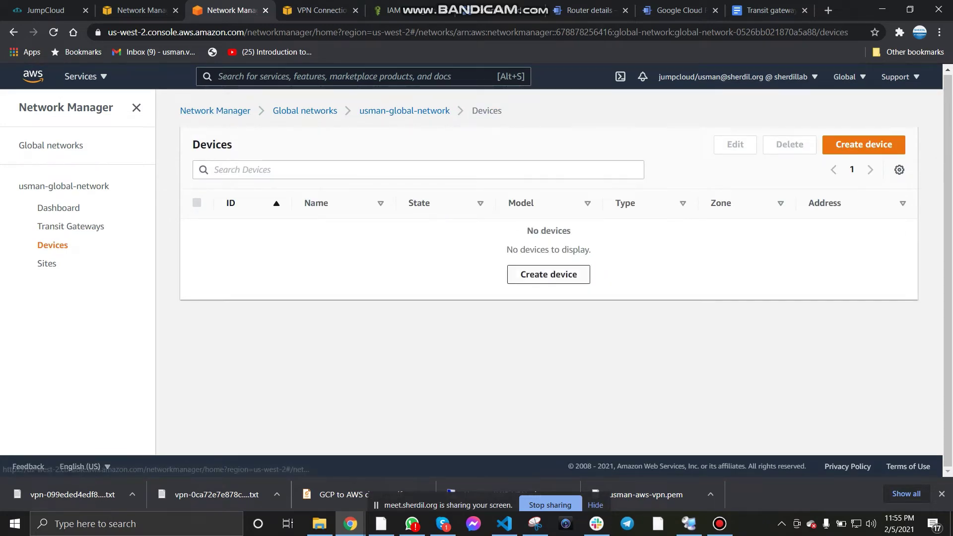
# Step: Start a new device with location type AWS Cloud, then cancel without creating it
pyautogui.click(549, 274)
pyautogui.scroll(-3, 476, 273)
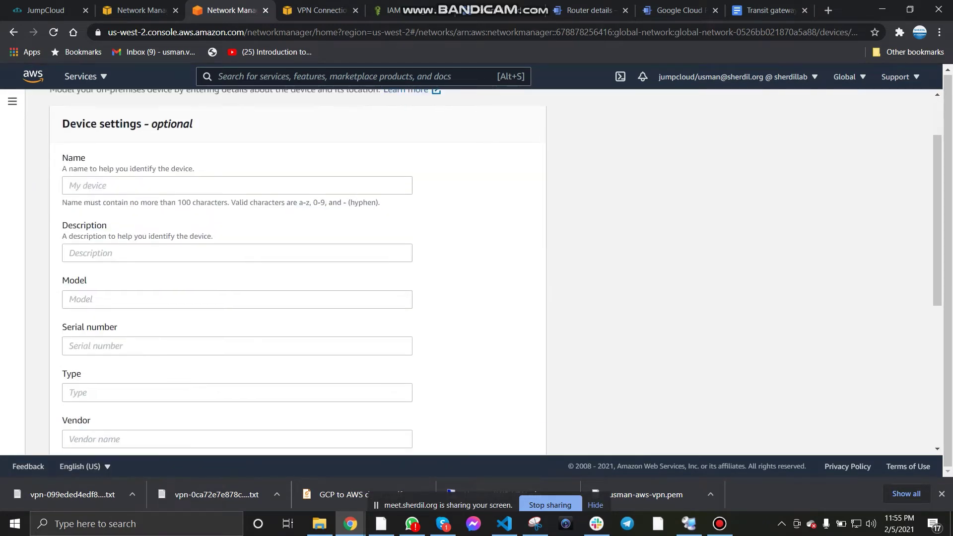
pyautogui.scroll(-2, 476, 273)
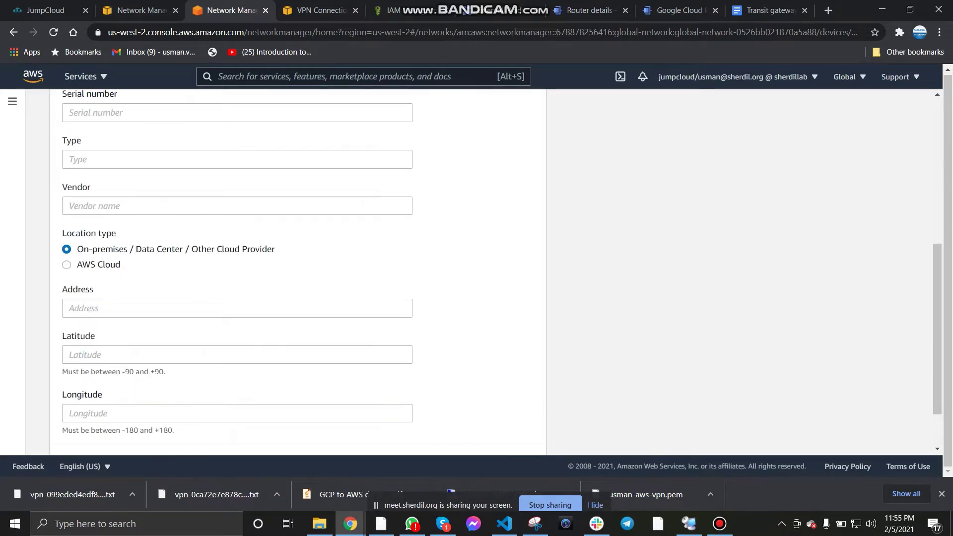
pyautogui.click(66, 265)
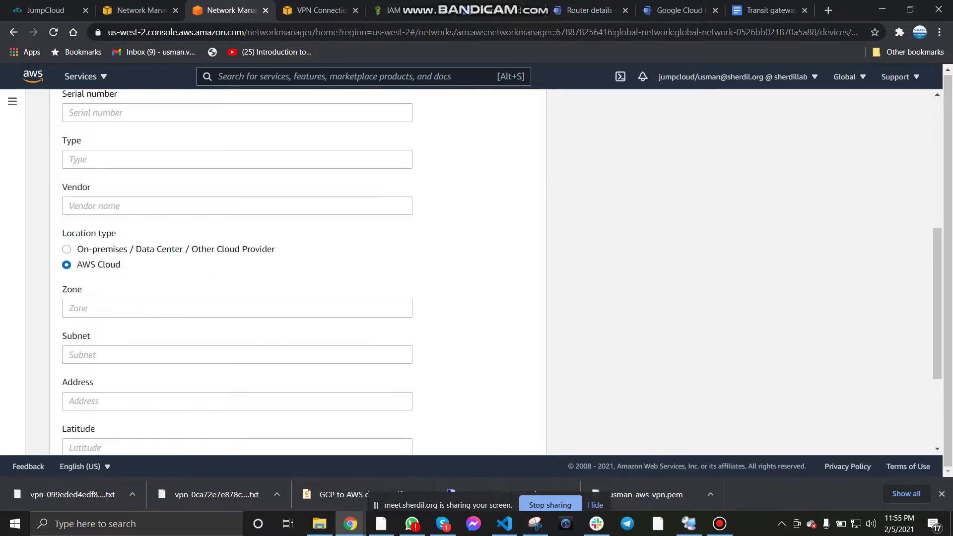
pyautogui.scroll(-3, 298, 272)
pyautogui.scroll(6, 298, 273)
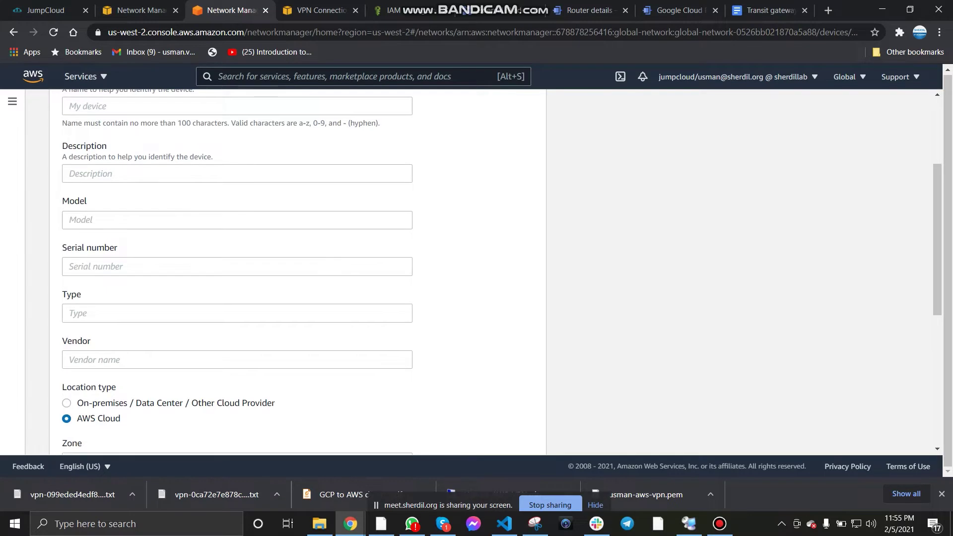
pyautogui.scroll(1, 298, 273)
pyautogui.scroll(-4, 298, 273)
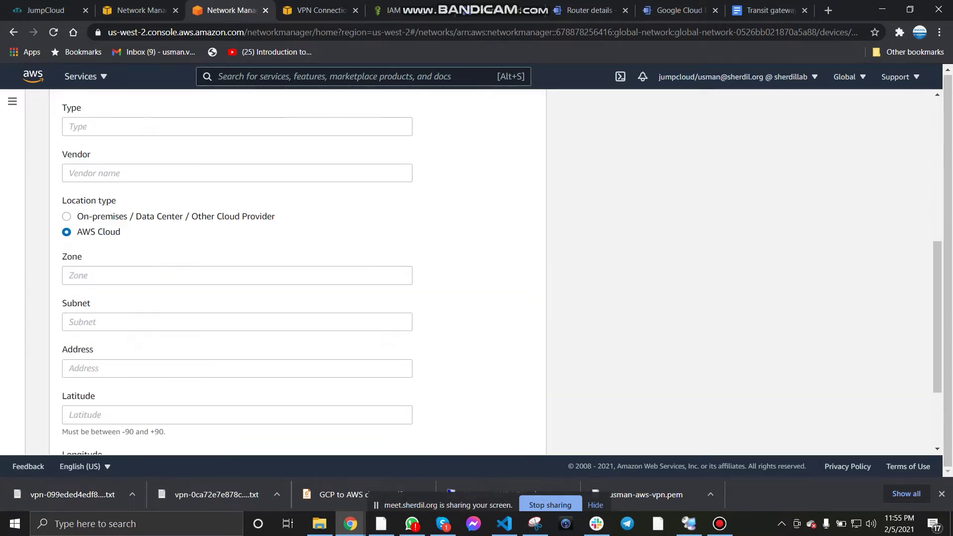
pyautogui.click(237, 275)
pyautogui.click(236, 322)
pyautogui.scroll(-2, 237, 322)
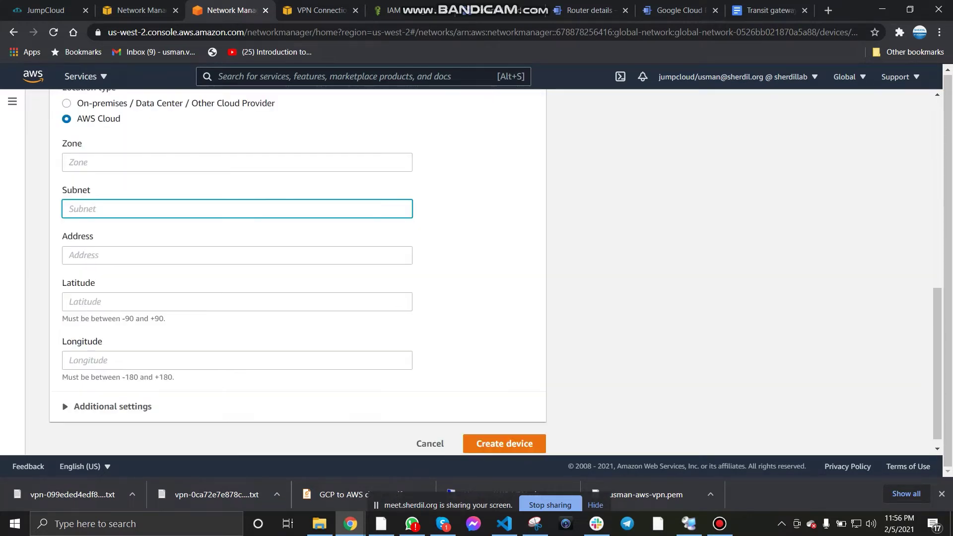
pyautogui.click(430, 432)
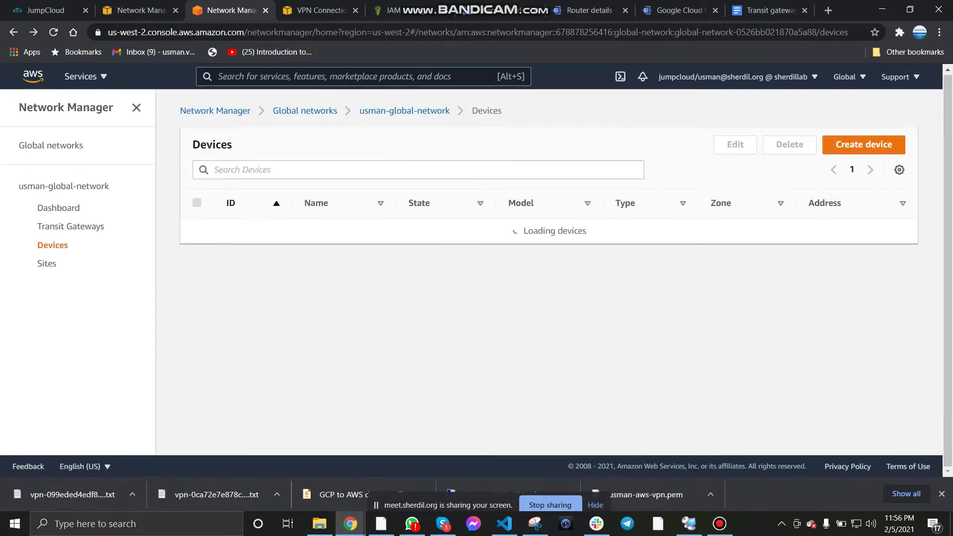
# Step: Open the Sites list and the Create site form, then cancel it
pyautogui.click(47, 263)
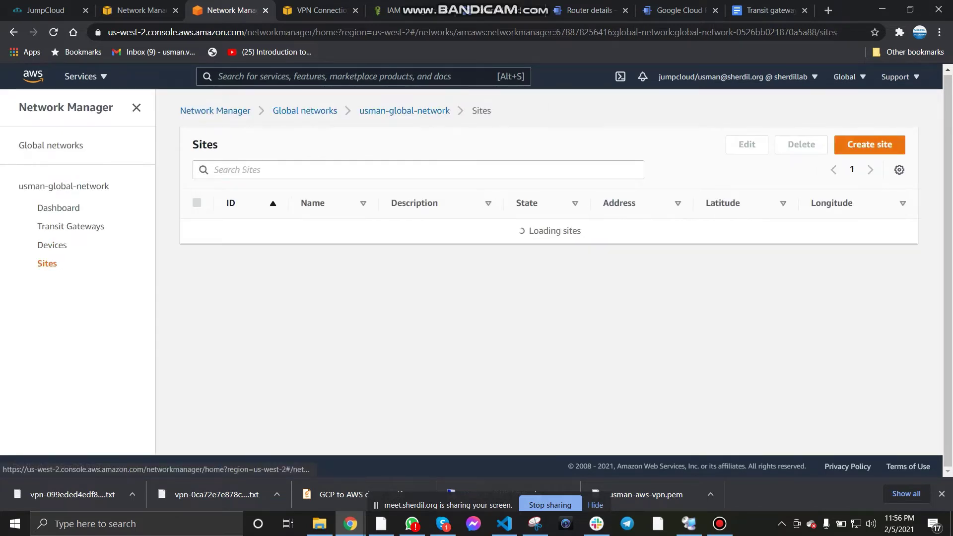
pyautogui.click(549, 275)
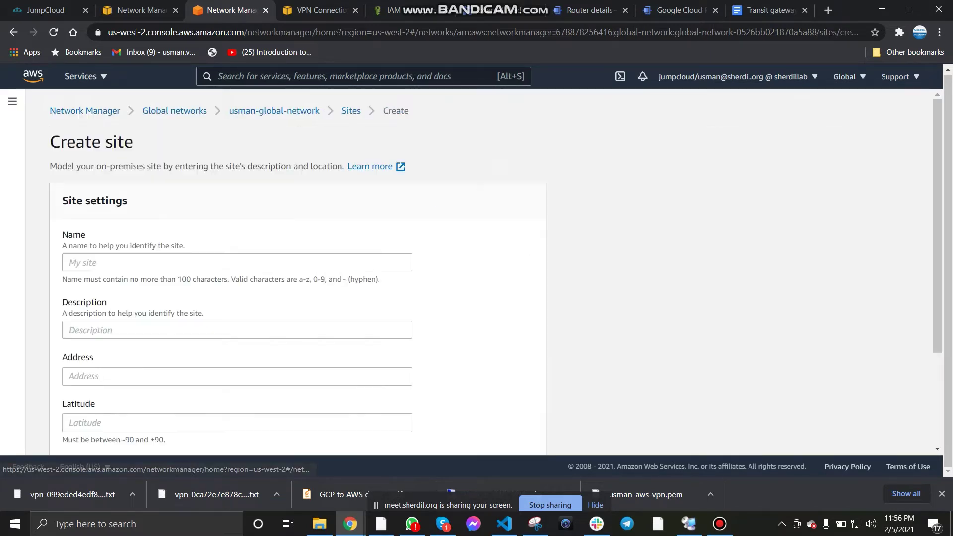
pyautogui.scroll(-2, 298, 273)
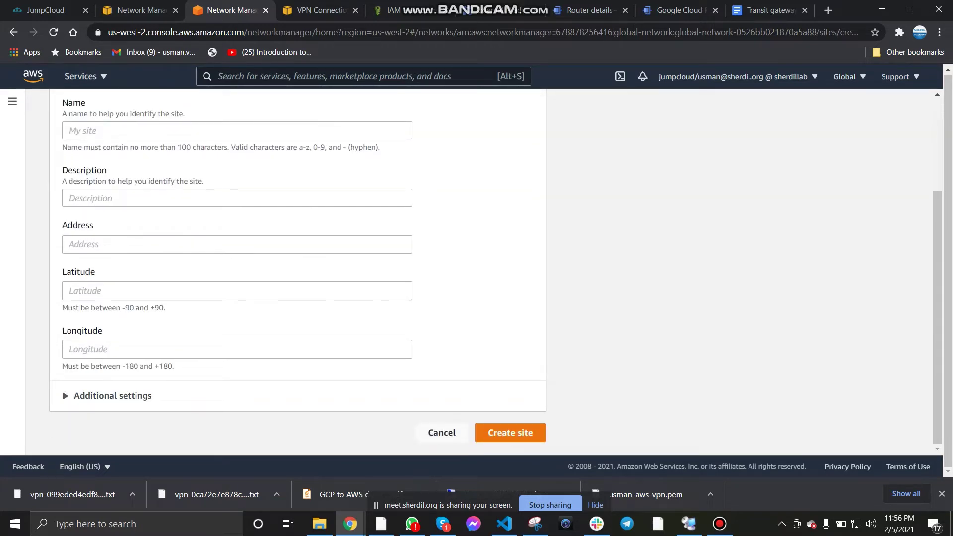
pyautogui.click(439, 433)
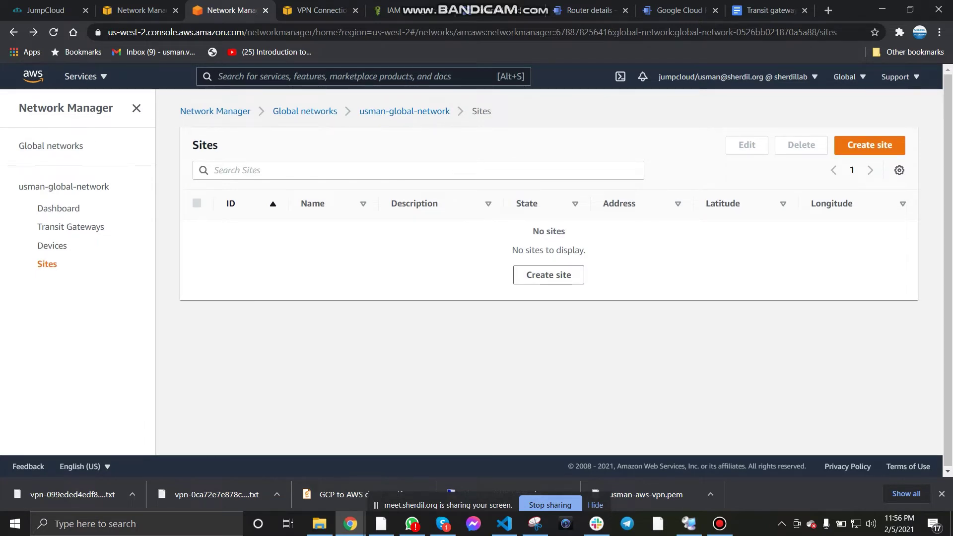
# Step: In Route Analyzer, keep usman-TG as both source and destination transit gateway
pyautogui.click(305, 111)
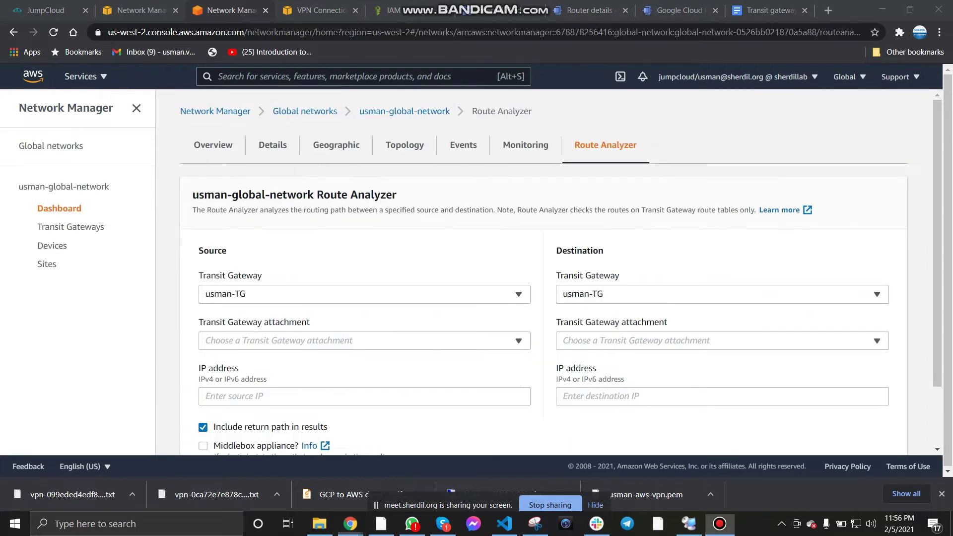
pyautogui.scroll(-1, 544, 273)
pyautogui.click(364, 232)
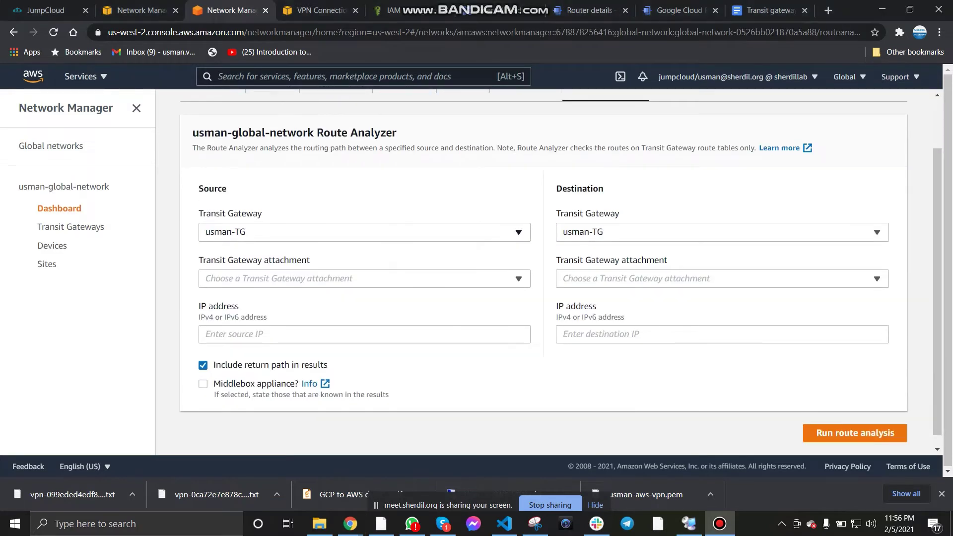
pyautogui.click(364, 233)
pyautogui.click(722, 233)
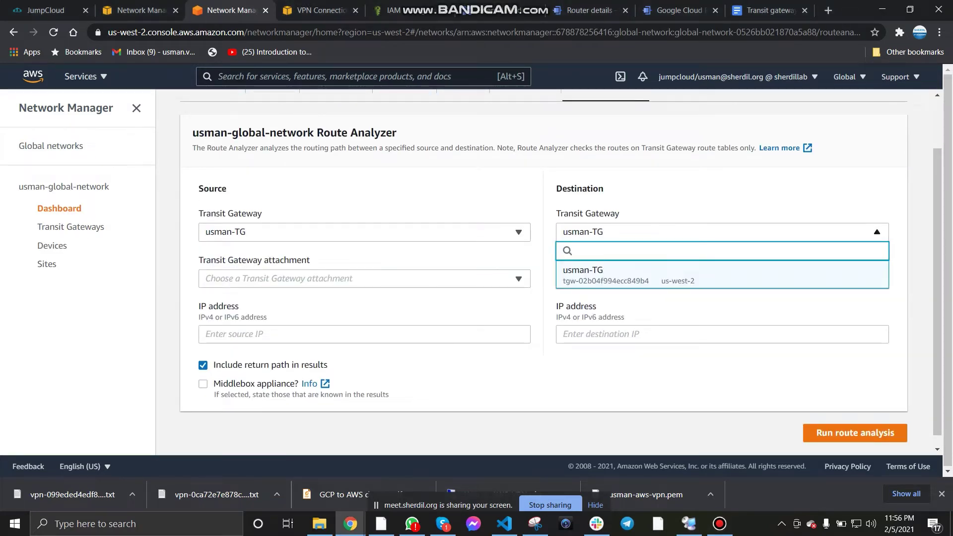
pyautogui.click(722, 276)
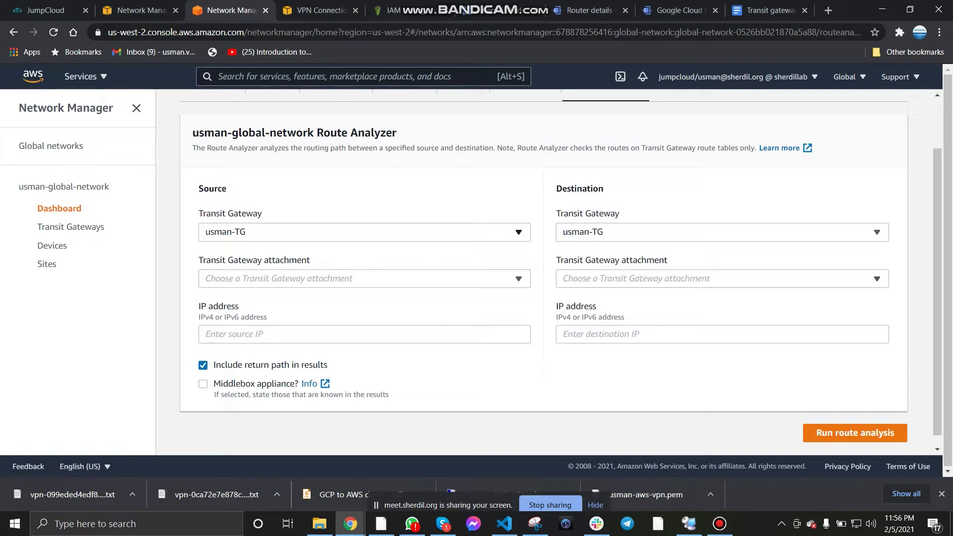
# Step: Choose usman-VPC as source attachment and Usman-VPN-TGW as destination attachment
pyautogui.click(519, 278)
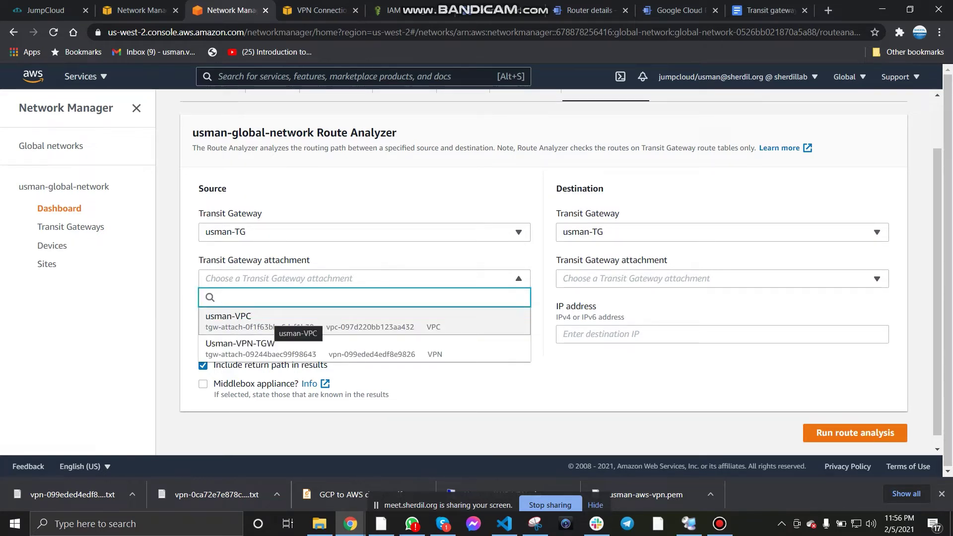
pyautogui.click(278, 321)
pyautogui.click(715, 278)
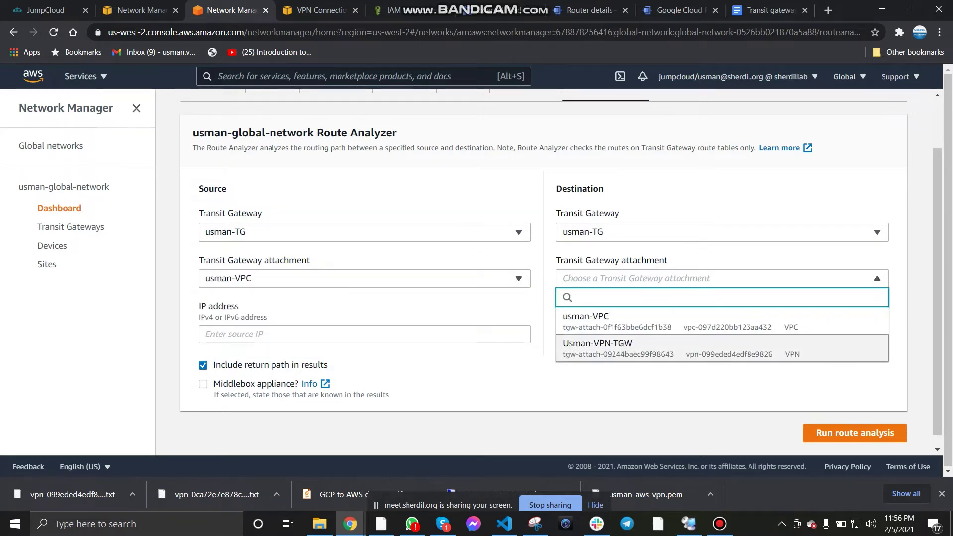
pyautogui.click(598, 342)
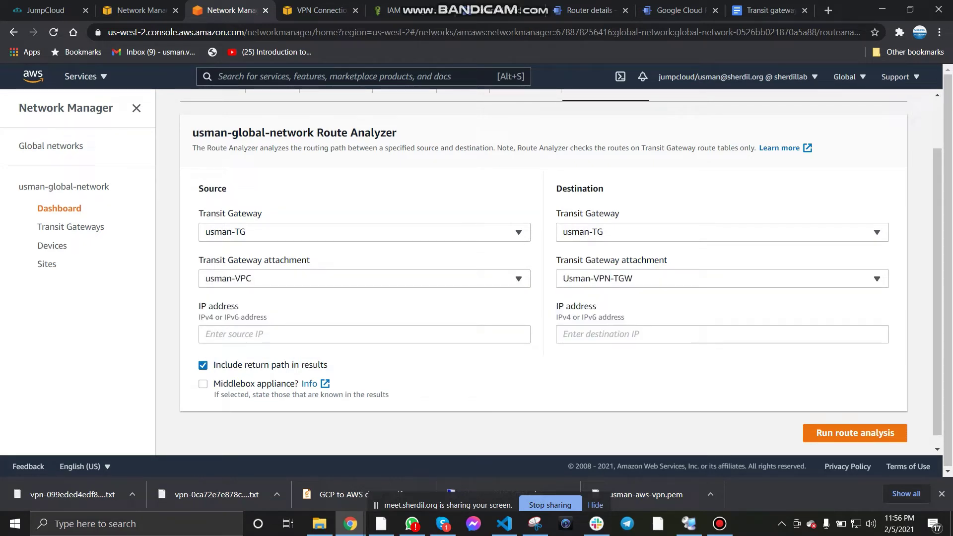
pyautogui.click(364, 334)
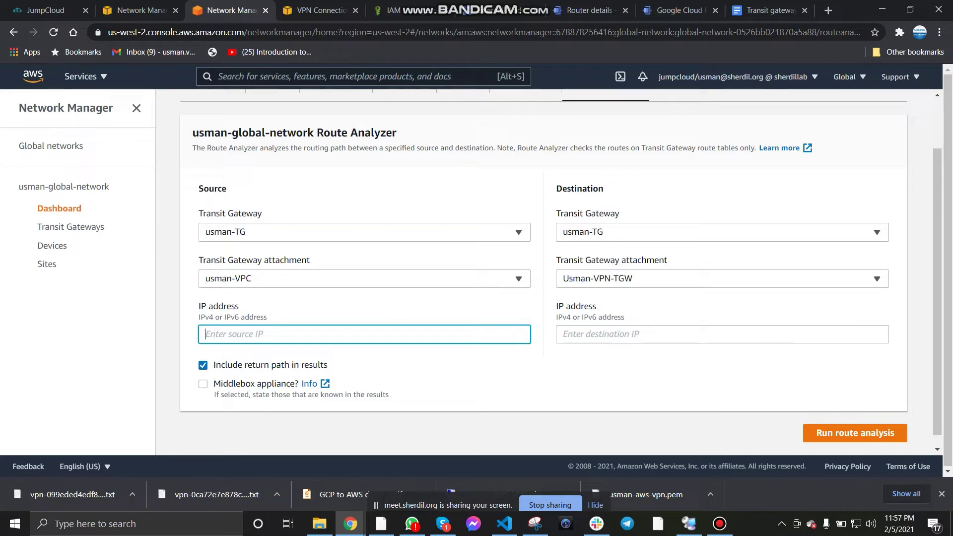
pyautogui.click(723, 334)
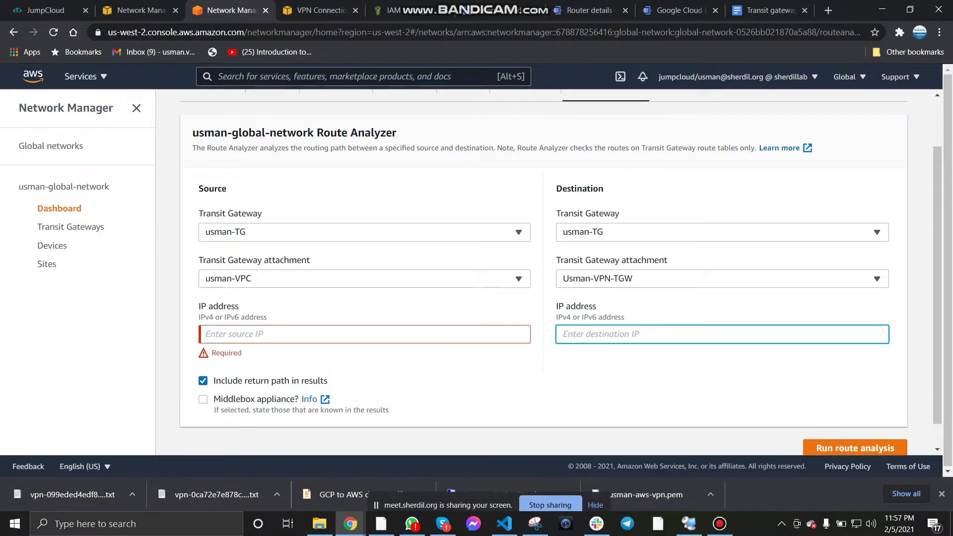
pyautogui.click(364, 334)
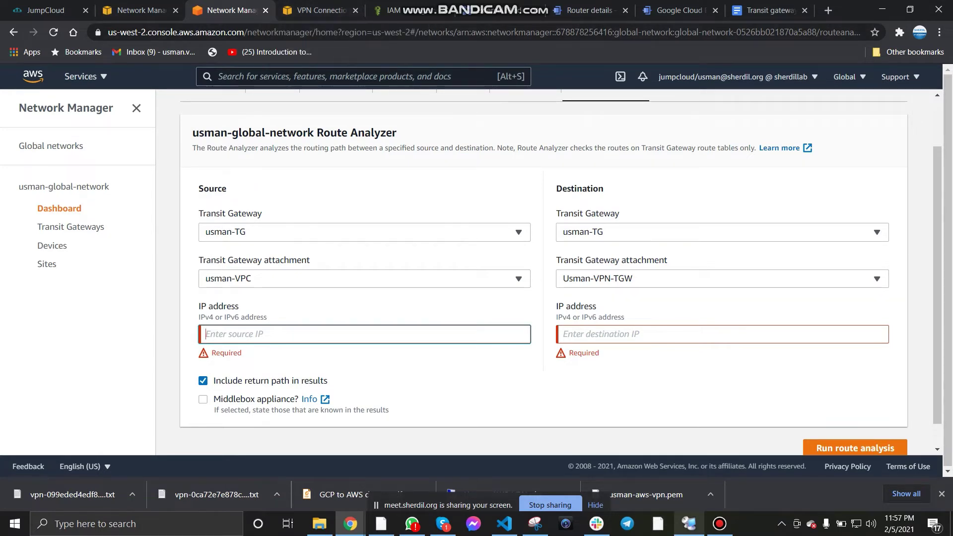
pyautogui.click(689, 523)
# Step: Copy the AWS-VPN server name from its Properties in Remote Desktop Connection Manager
pyautogui.rightClick(55, 50)
pyautogui.click(79, 247)
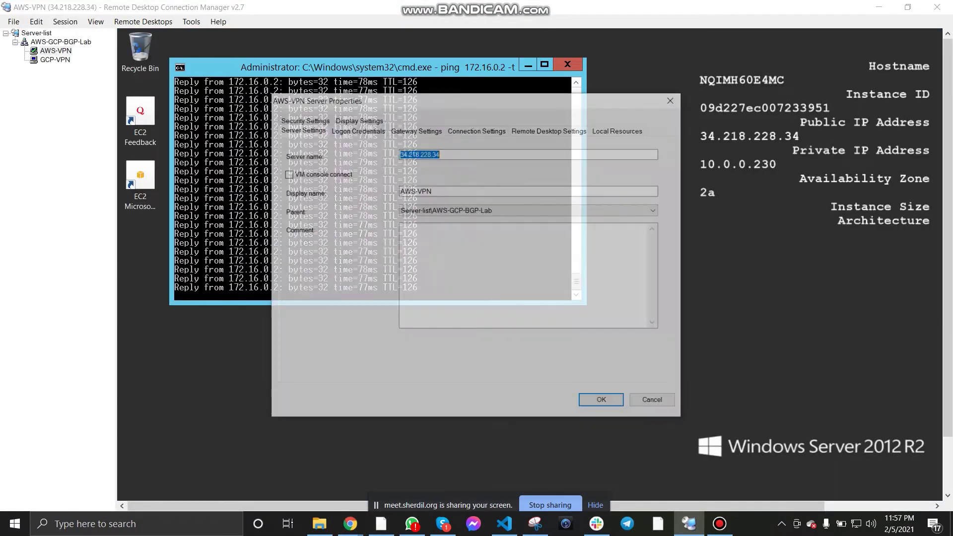
pyautogui.rightClick(439, 154)
pyautogui.click(308, 188)
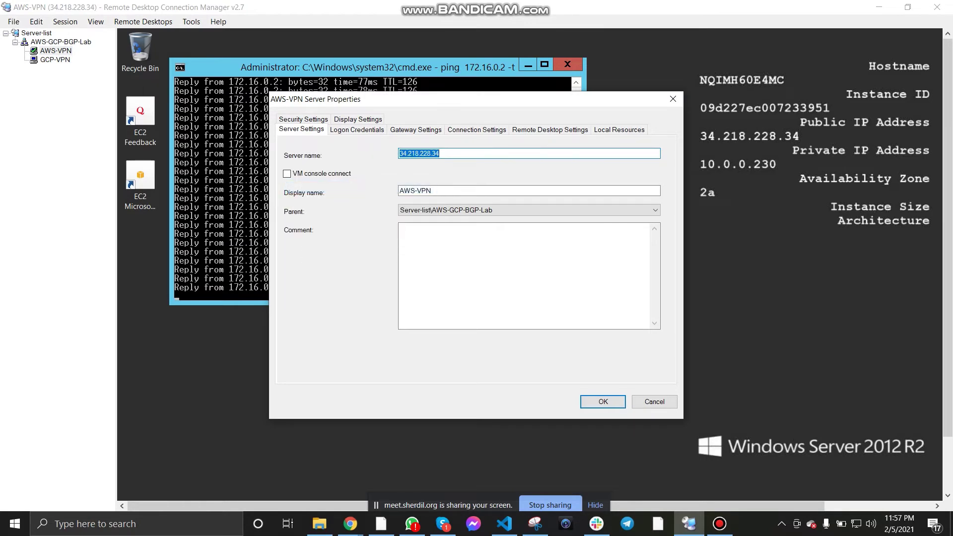
pyautogui.press('Escape')
pyautogui.hotkey('alt', 'Tab')
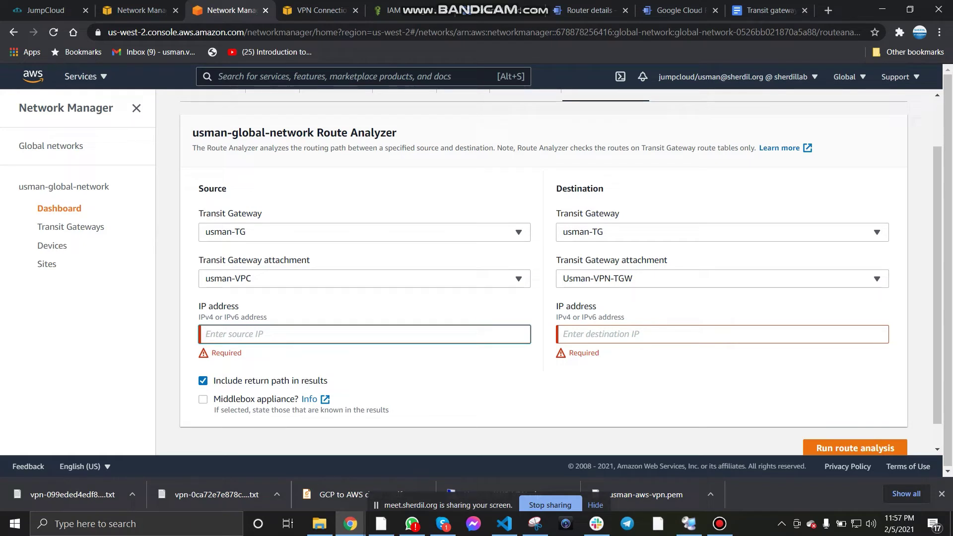
# Step: Replace the 10.0.0.0/16 source with 10.0.0.230, set destination 172.16.0.2, and run the analysis
pyautogui.write('10.0.0.0/16')
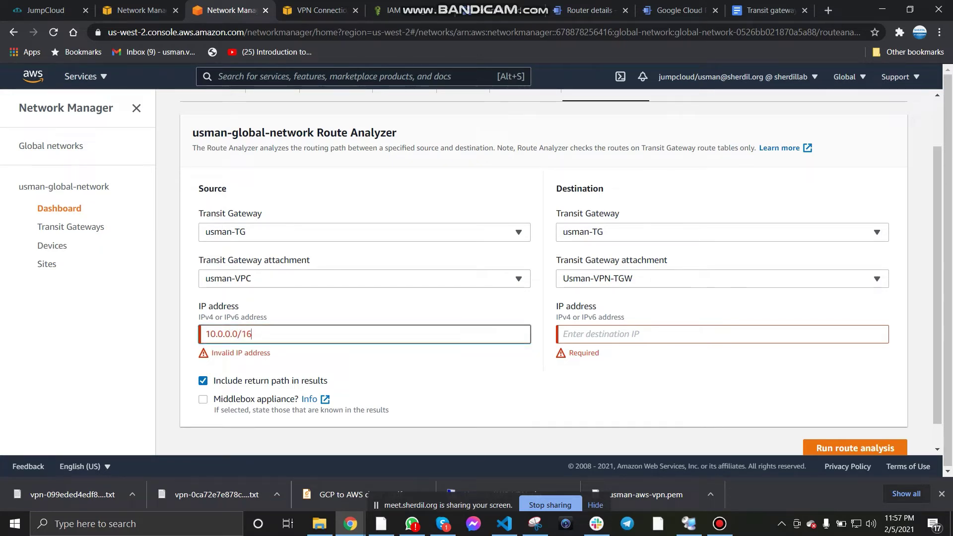
pyautogui.press('BackSpace')
pyautogui.press('BackSpace')
pyautogui.press('BackSpace')
pyautogui.press('BackSpace')
pyautogui.press('BackSpace')
pyautogui.press('BackSpace')
pyautogui.press('BackSpace')
pyautogui.press('BackSpace')
pyautogui.press('BackSpace')
pyautogui.press('BackSpace')
pyautogui.press('BackSpace')
pyautogui.hotkey('alt', 'Tab')
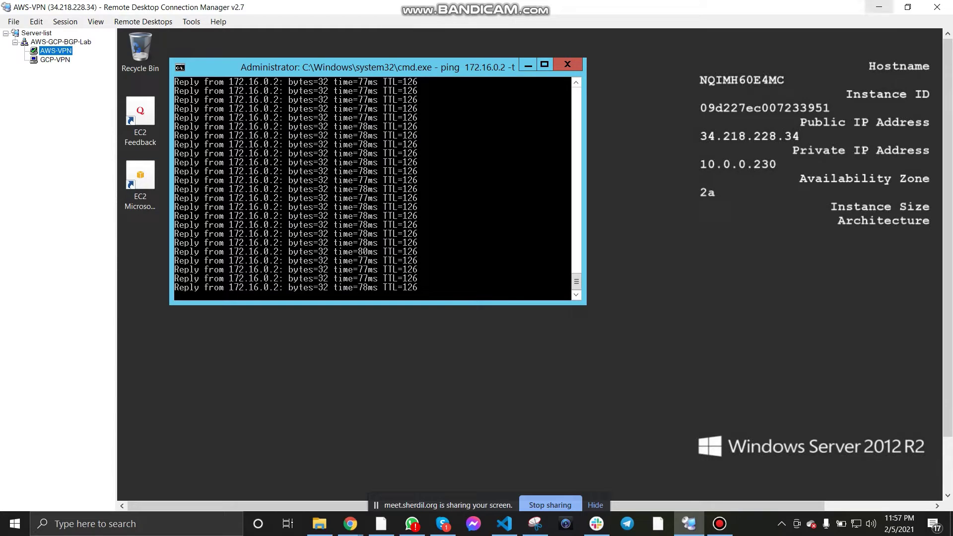
pyautogui.hotkey('alt', 'Tab')
pyautogui.write('10.')
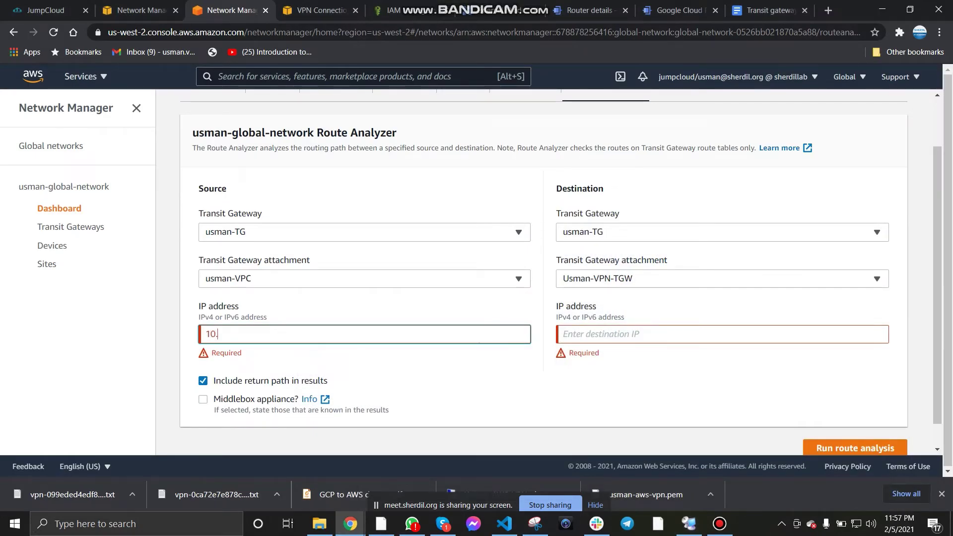
pyautogui.write('0.0.230')
pyautogui.click(477, 370)
pyautogui.click(662, 334)
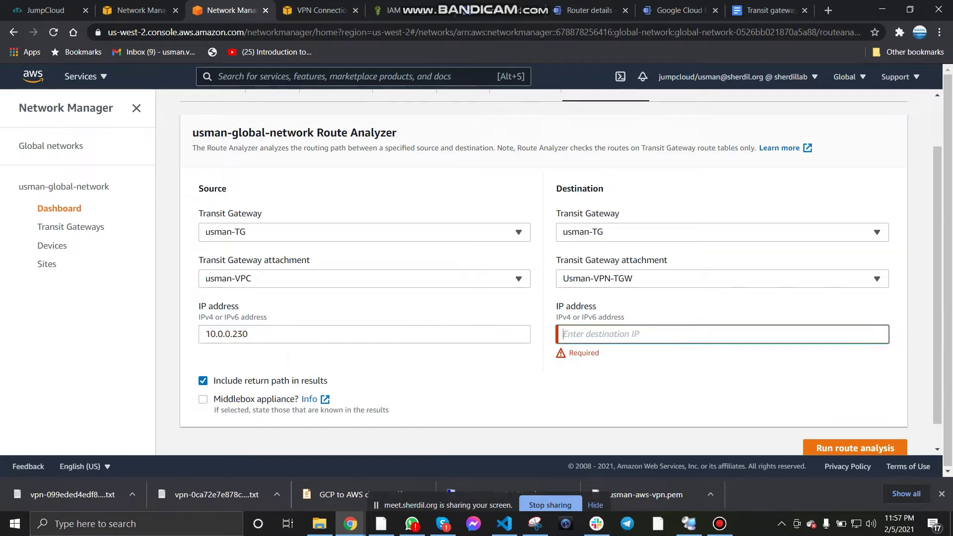
pyautogui.write('172.16.0.2')
pyautogui.press('Tab')
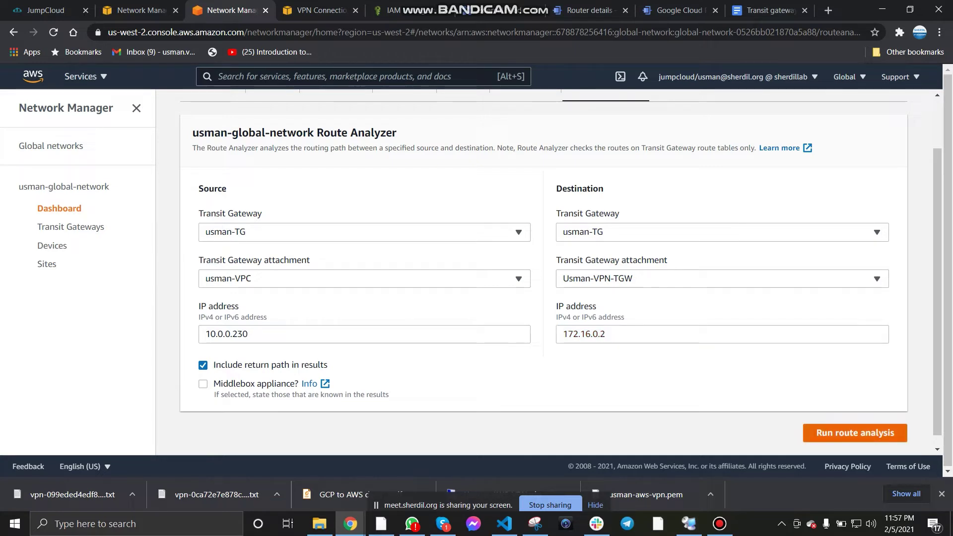
pyautogui.press('Return')
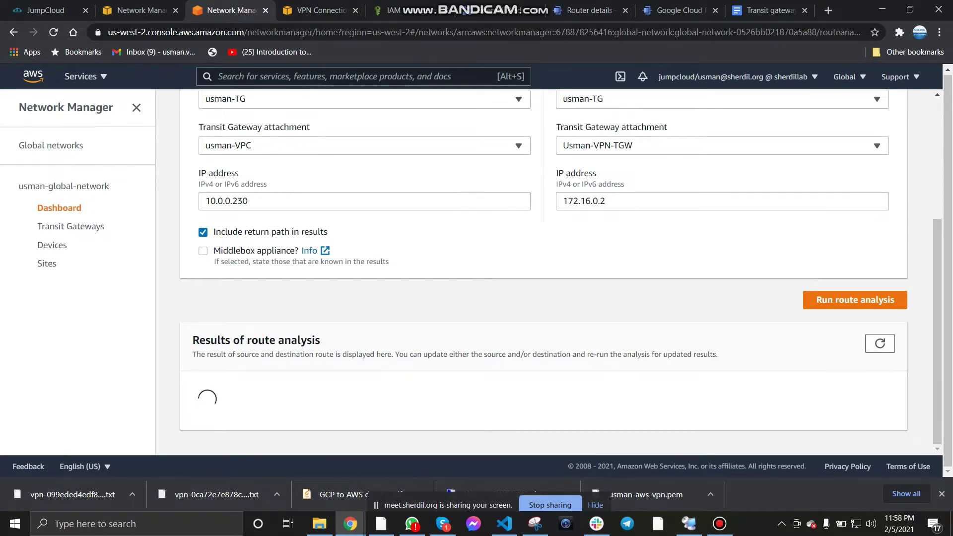
# Step: Rerun the route analysis with middlebox appliances included and check both paths read Connected
pyautogui.click(203, 250)
pyautogui.click(855, 300)
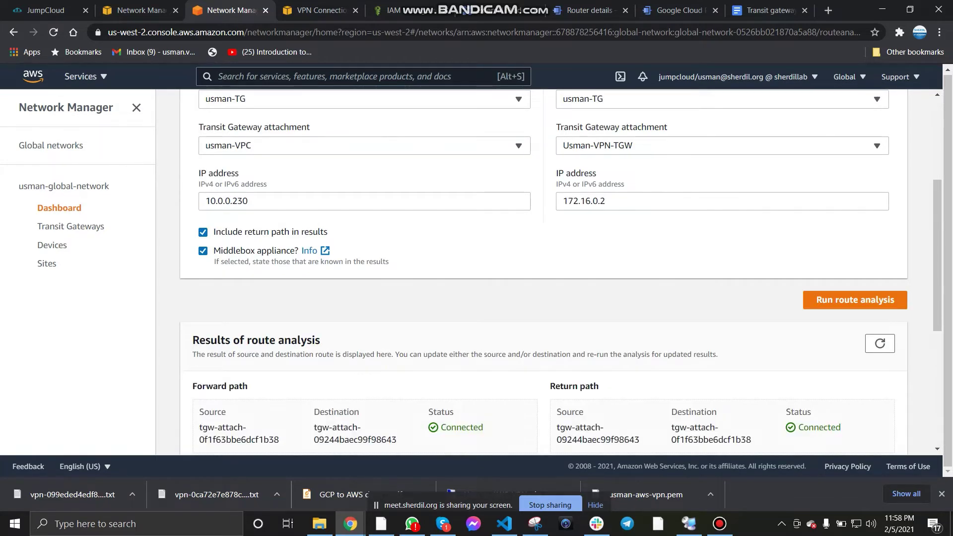
pyautogui.scroll(-3, 561, 272)
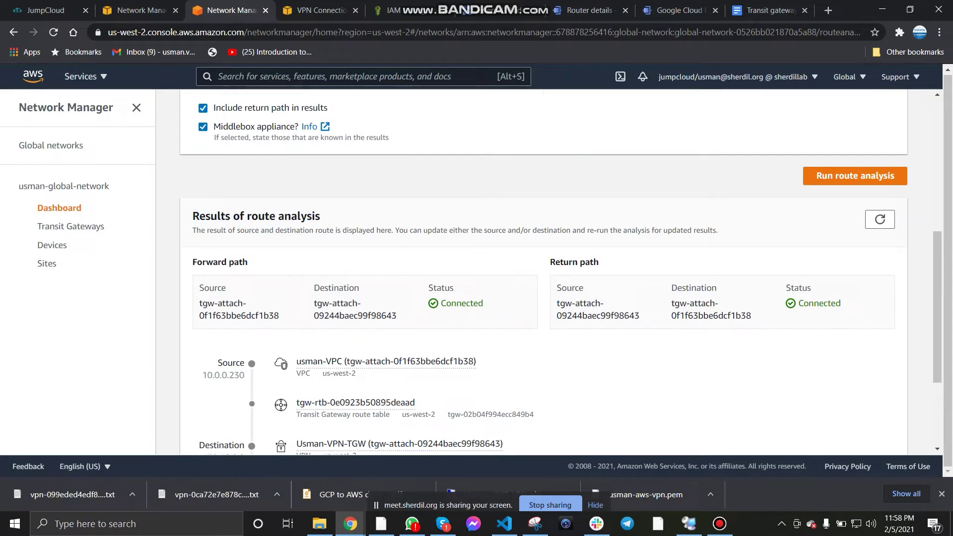
pyautogui.scroll(-3, 543, 273)
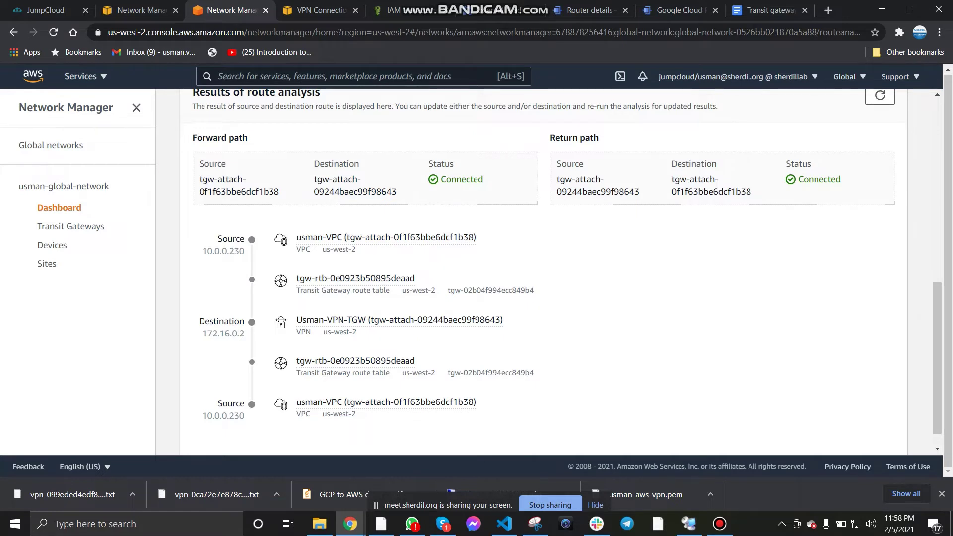
pyautogui.scroll(-1, 561, 270)
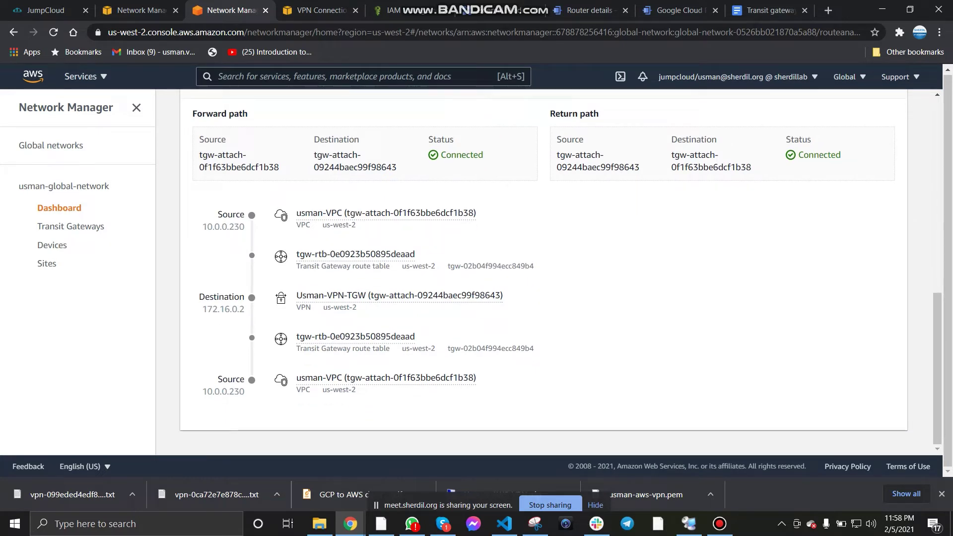
pyautogui.scroll(10, 560, 273)
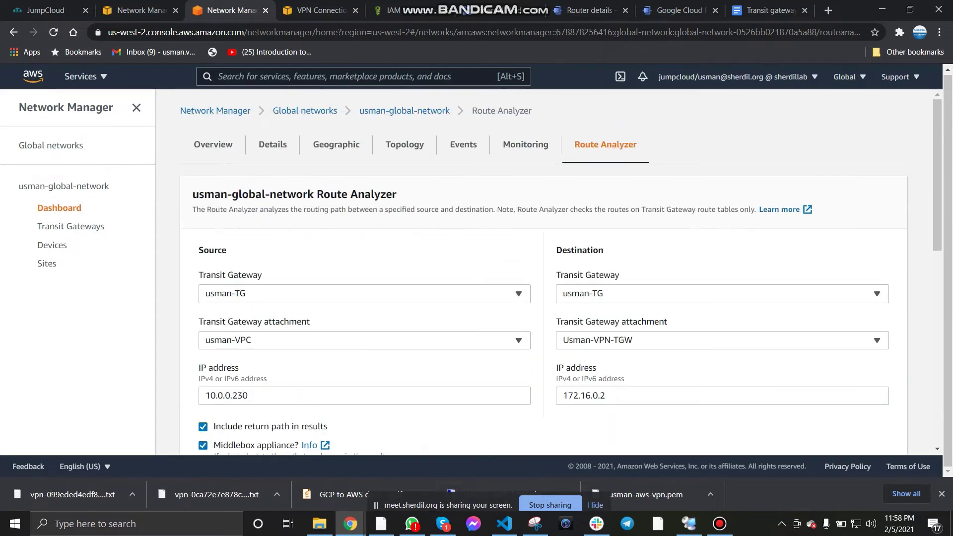
pyautogui.scroll(-8, 561, 273)
pyautogui.scroll(-2, 561, 272)
# Step: Bring up the qamar-firewall rule details in Google Cloud Console
pyautogui.click(720, 524)
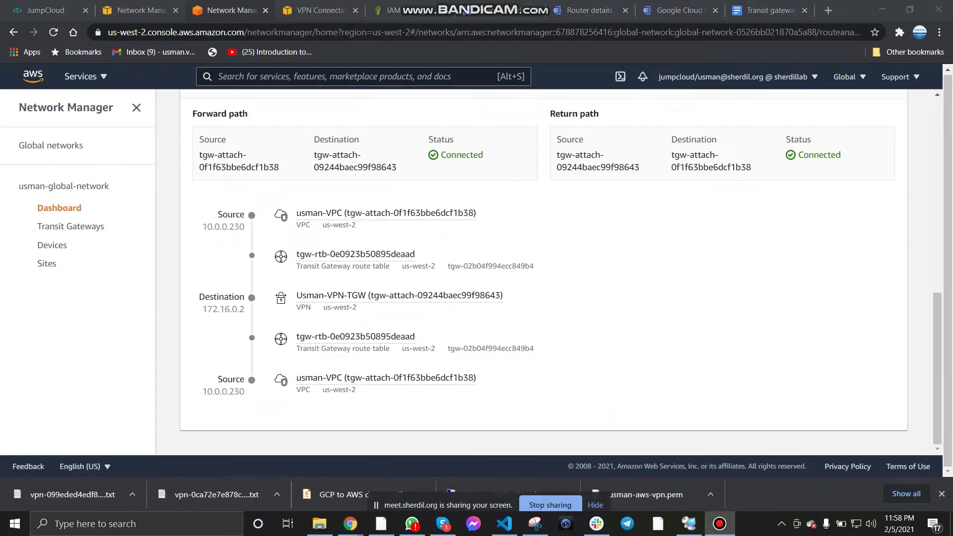
pyautogui.scroll(7, 543, 272)
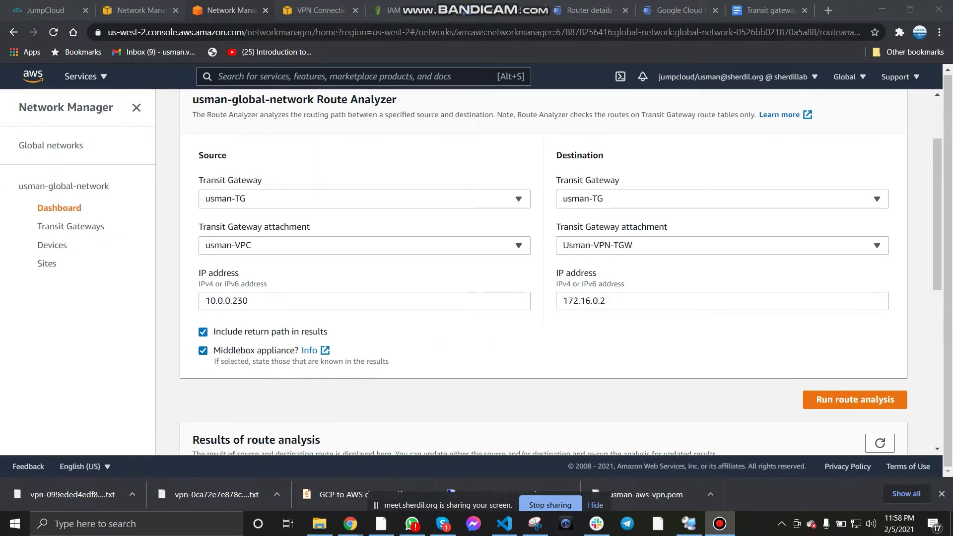
pyautogui.scroll(-7, 543, 272)
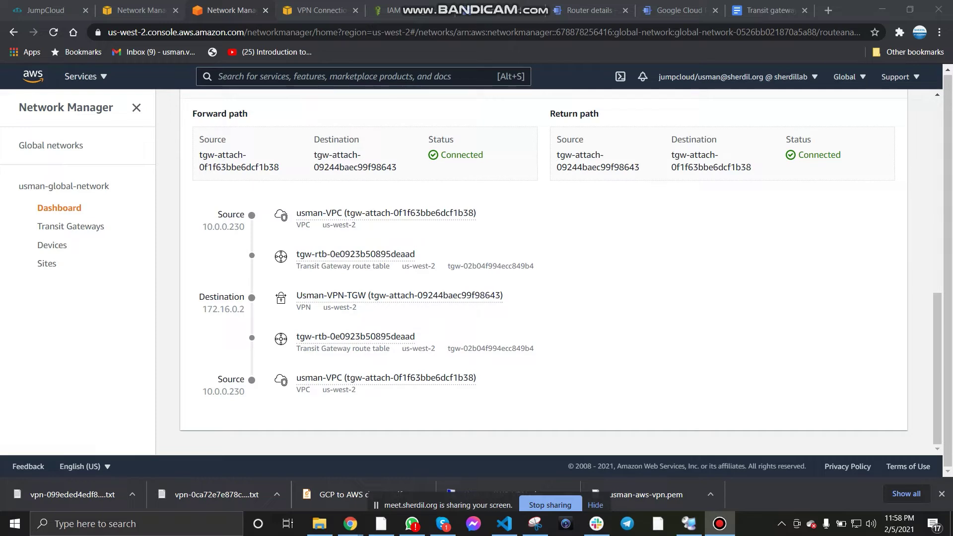
pyautogui.scroll(3, 544, 272)
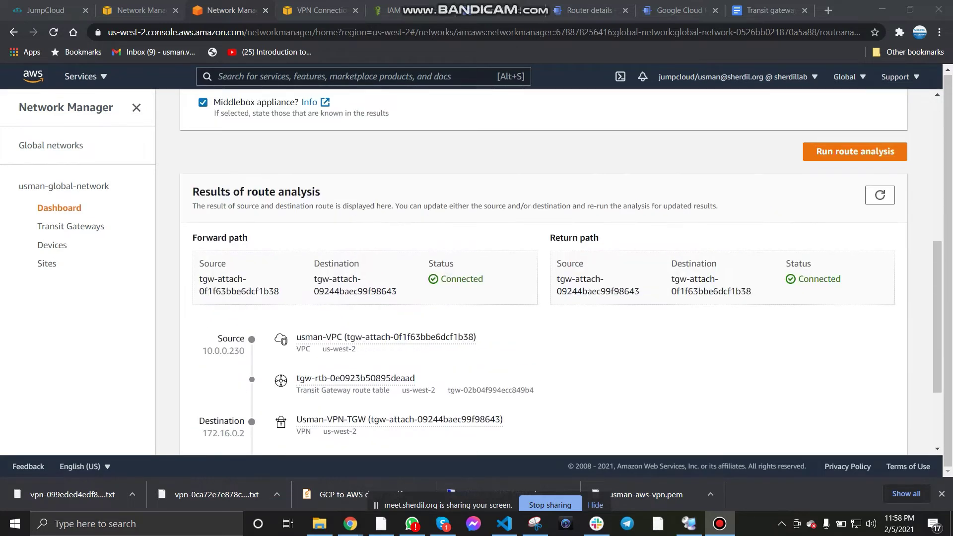
pyautogui.scroll(-1, 543, 272)
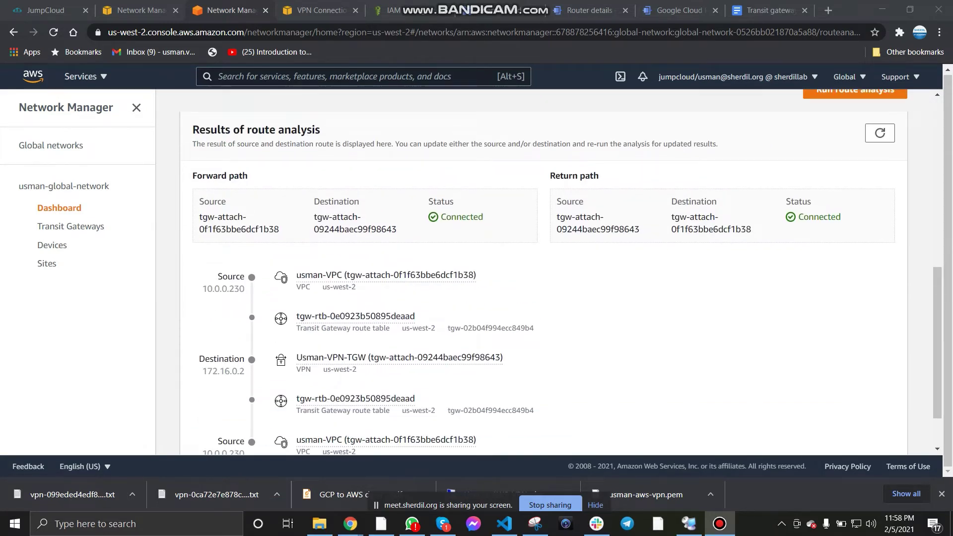
pyautogui.scroll(10, 544, 272)
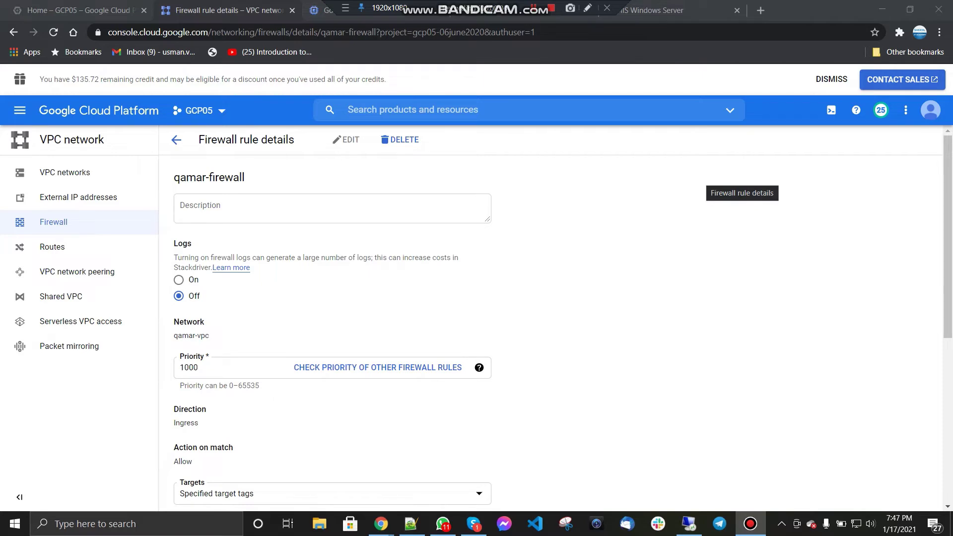
# Step: Replace the 0.0.0.0/0 source range with the VM's internal IP as 192.168.20.2/32
pyautogui.scroll(-6, 551, 317)
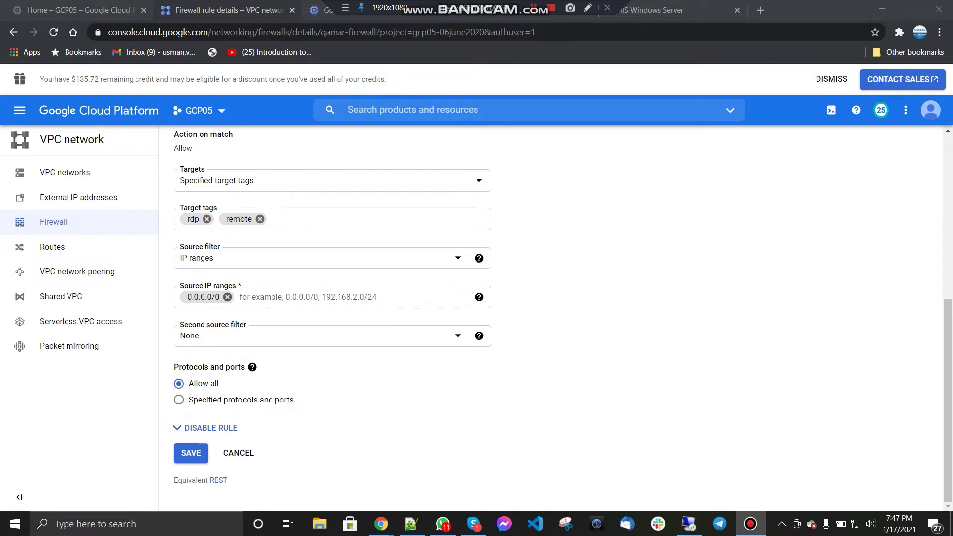
pyautogui.click(228, 296)
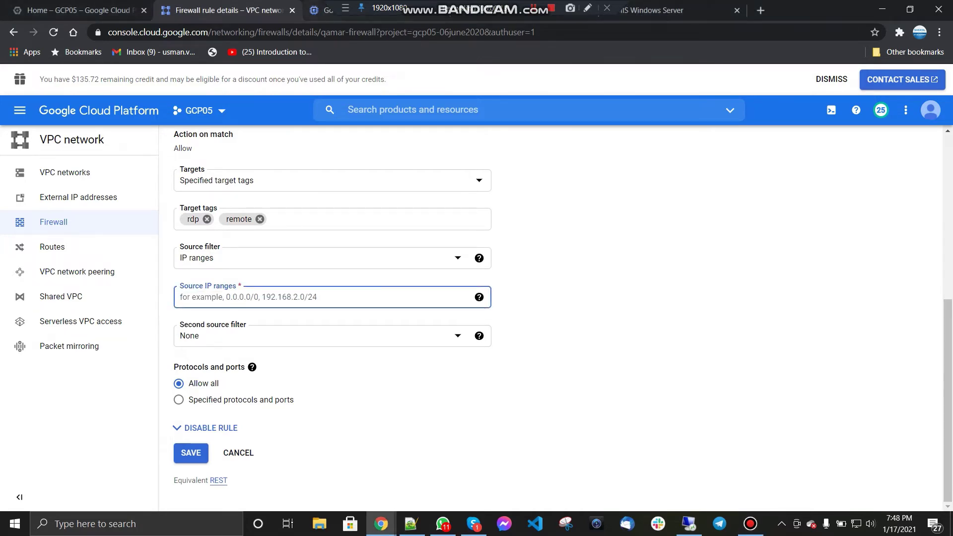
pyautogui.click(325, 10)
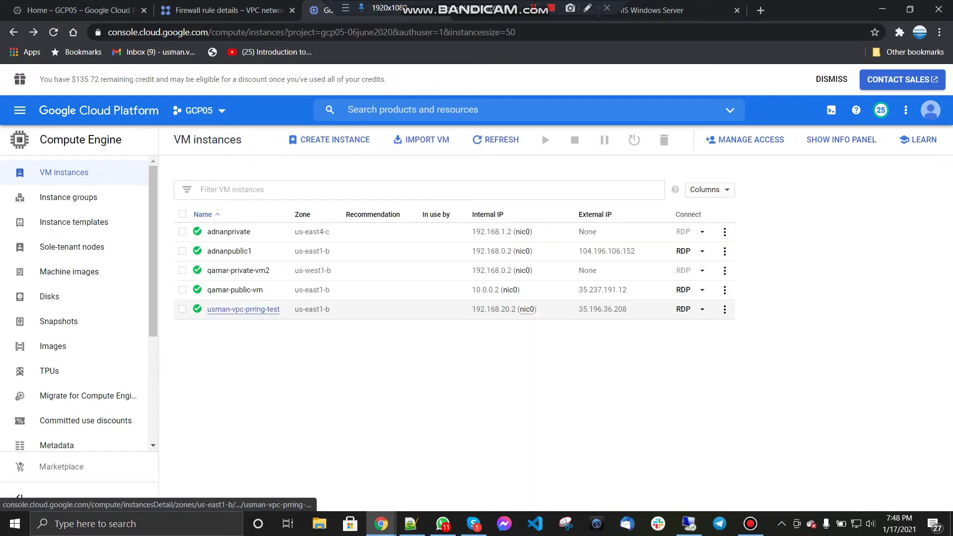
pyautogui.moveTo(486, 308); pyautogui.dragTo(516, 309)
pyautogui.hotkey('ctrl', 'c')
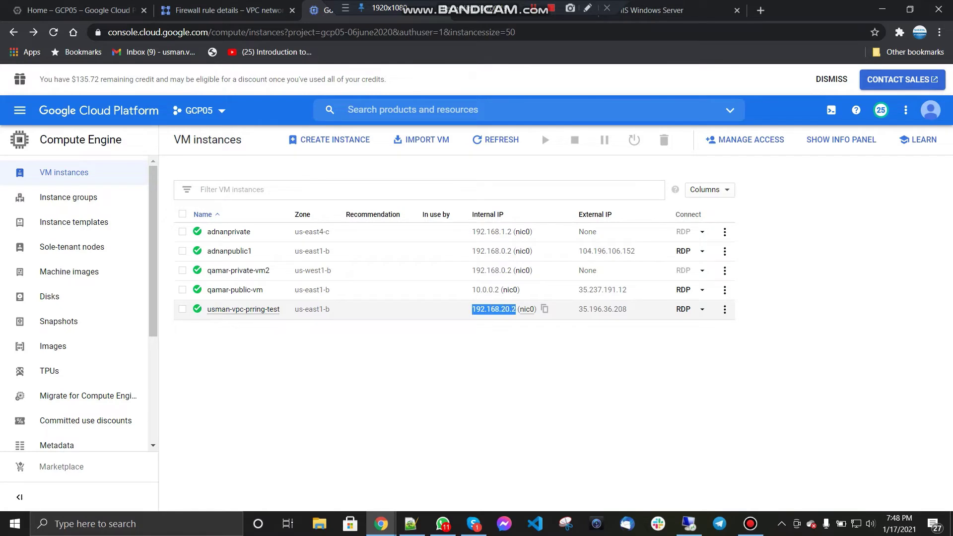
pyautogui.click(228, 10)
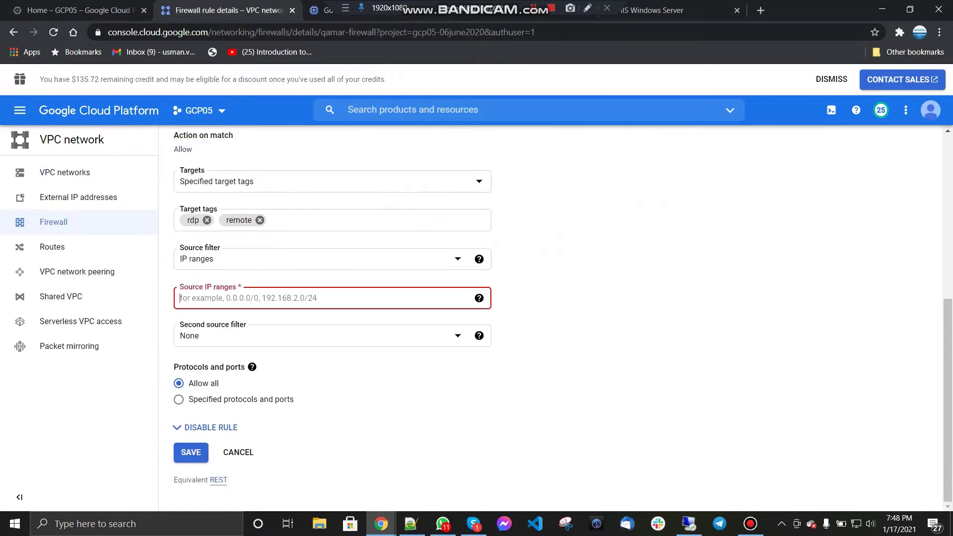
pyautogui.hotkey('ctrl', 'v')
pyautogui.write('/')
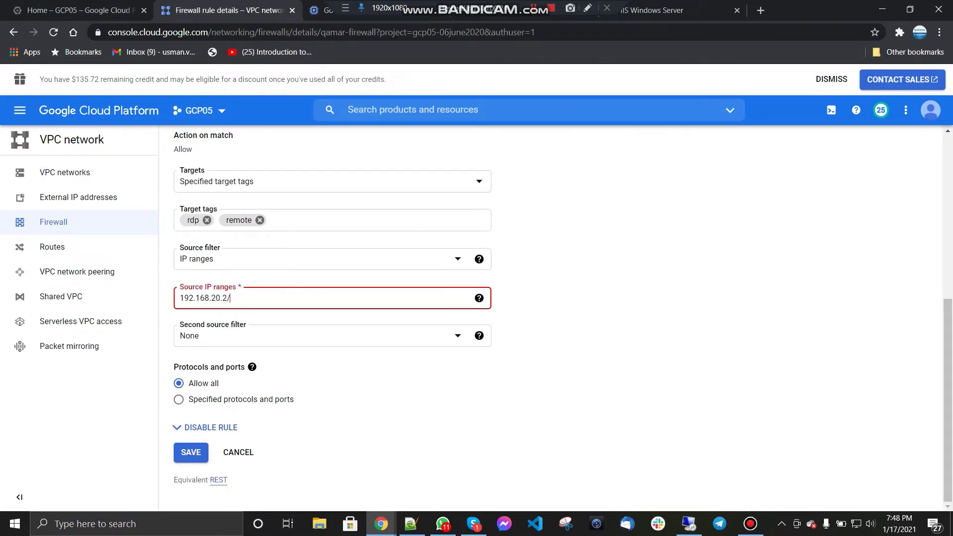
pyautogui.write('32')
pyautogui.press('Return')
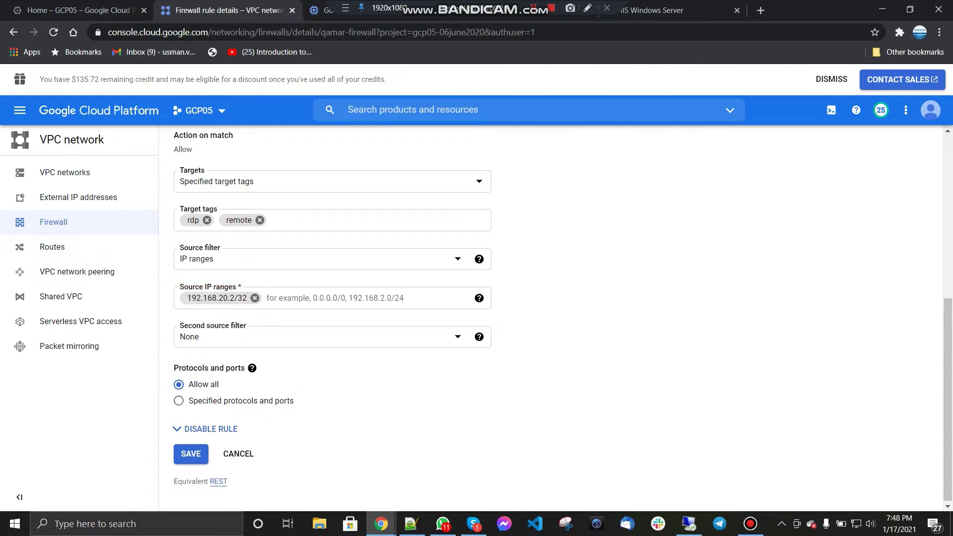
# Step: Limit the rule to TCP port 3389 plus the icmp protocol and save it
pyautogui.moveTo(252, 367)
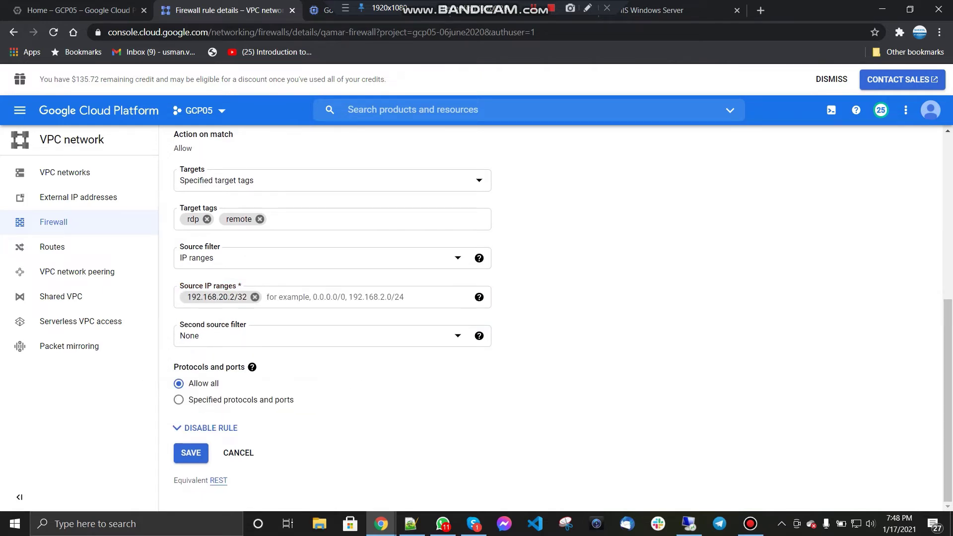
pyautogui.click(179, 399)
pyautogui.scroll(-3, 189, 397)
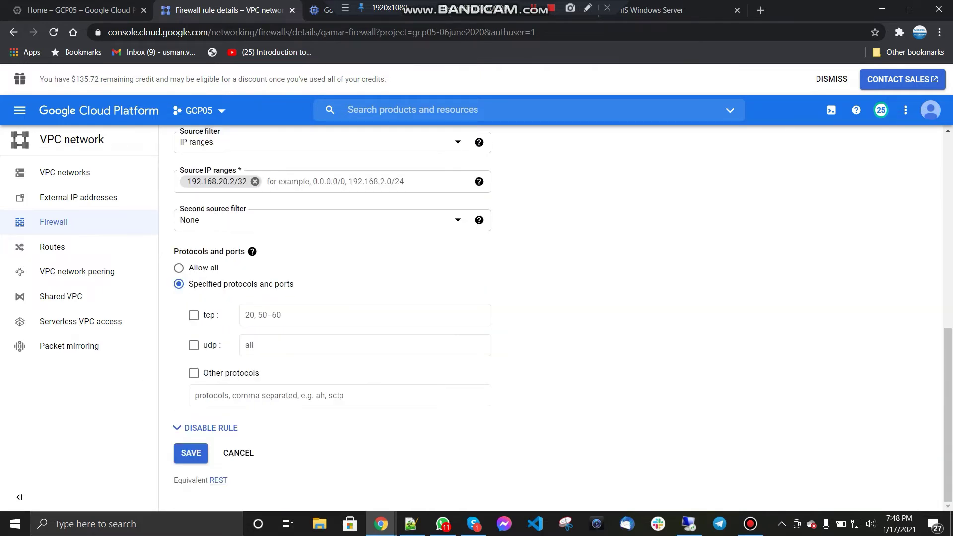
pyautogui.click(193, 315)
pyautogui.click(293, 315)
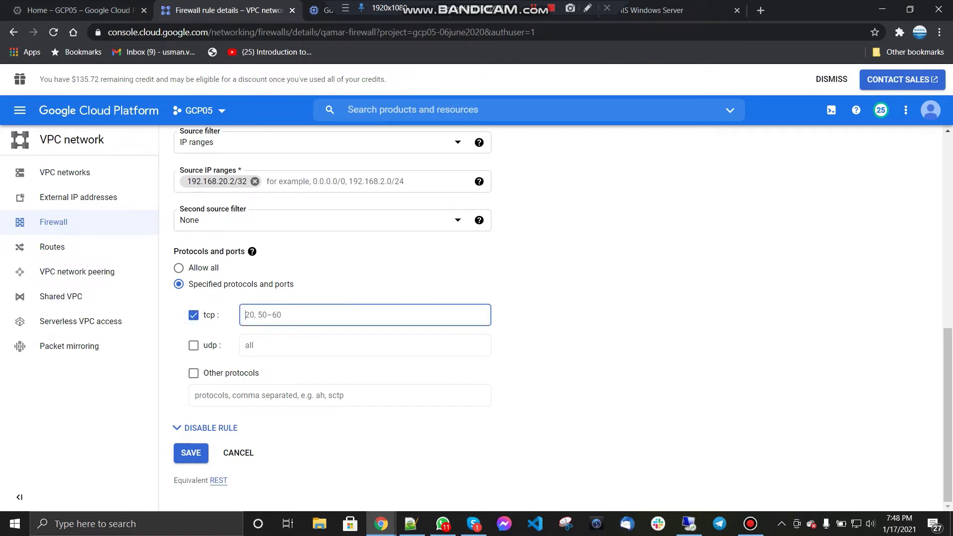
pyautogui.write('3389')
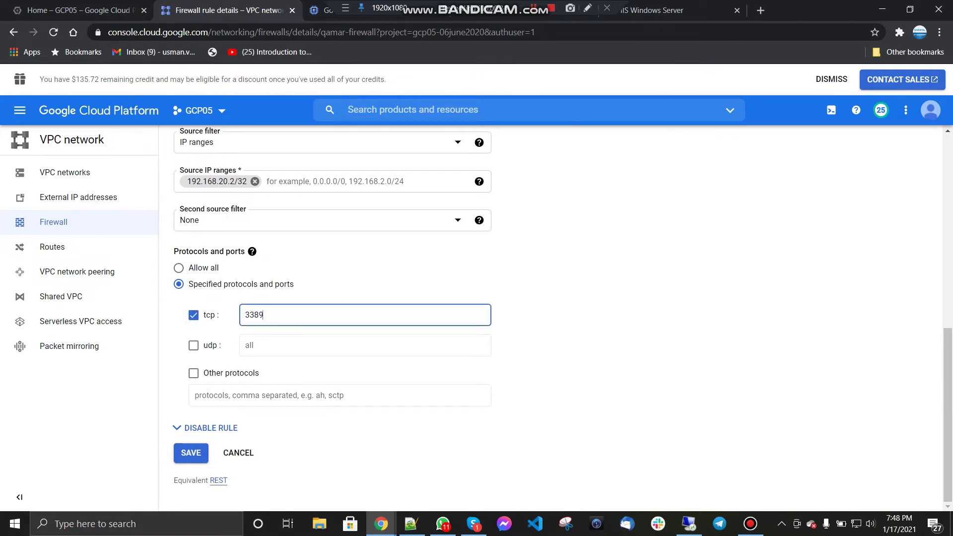
pyautogui.click(194, 373)
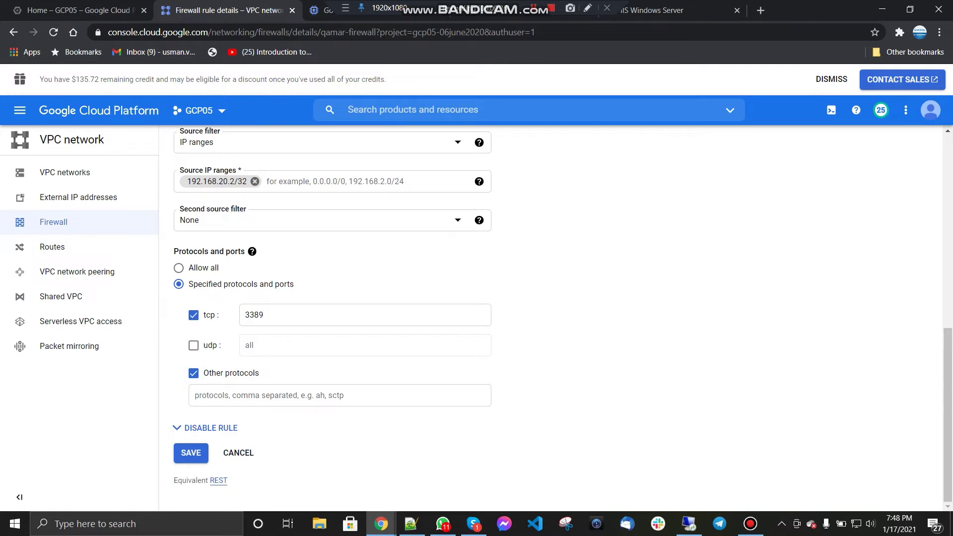
pyautogui.click(293, 396)
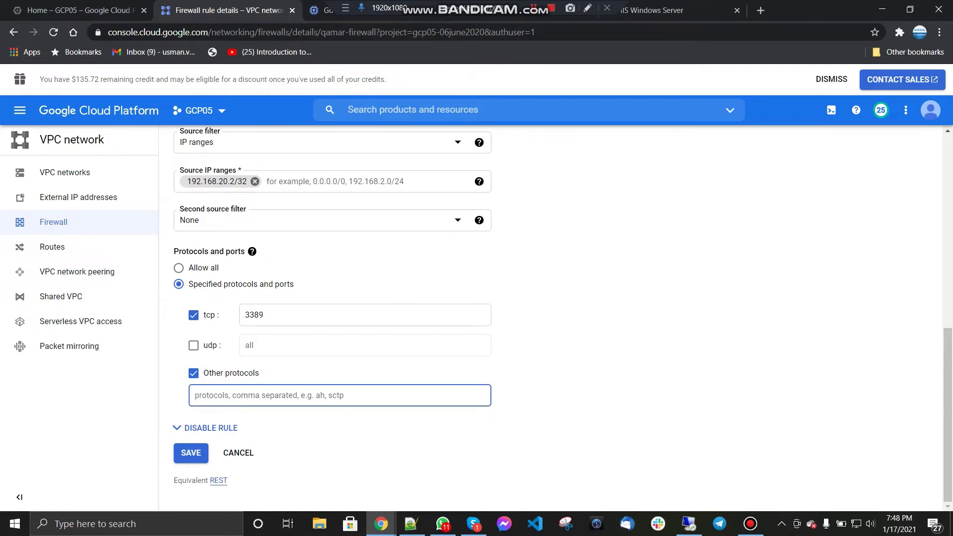
pyautogui.write('icmp')
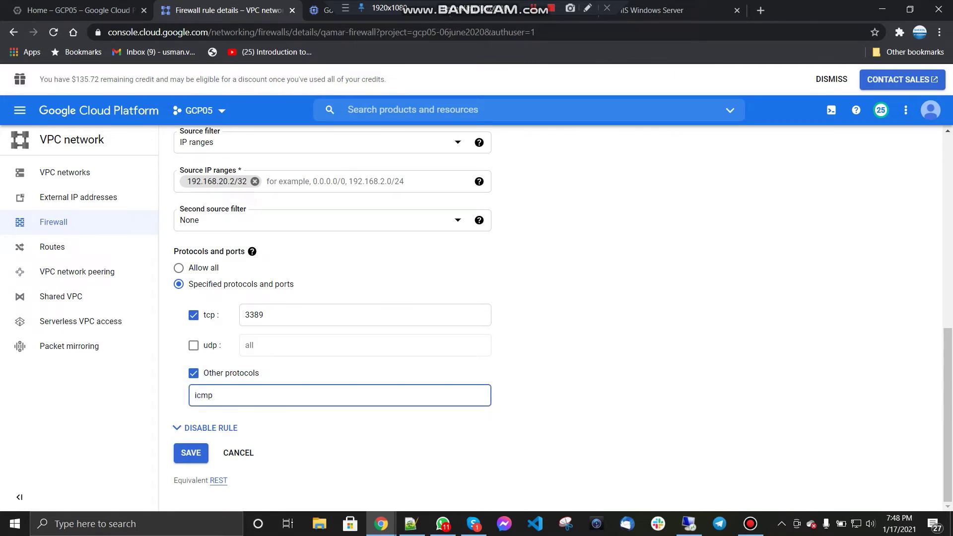
pyautogui.hotkey('ctrl', 'a')
pyautogui.press('BackSpace')
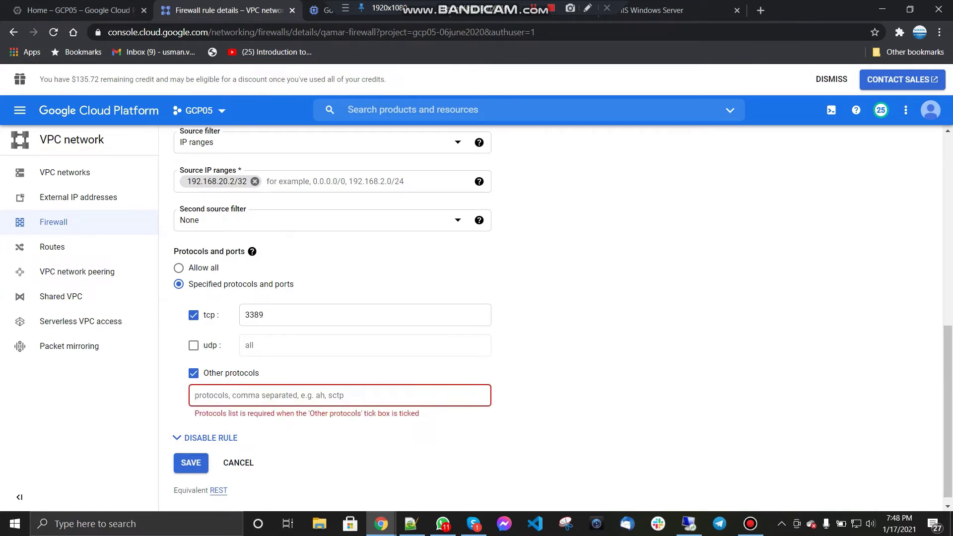
pyautogui.write('icmp')
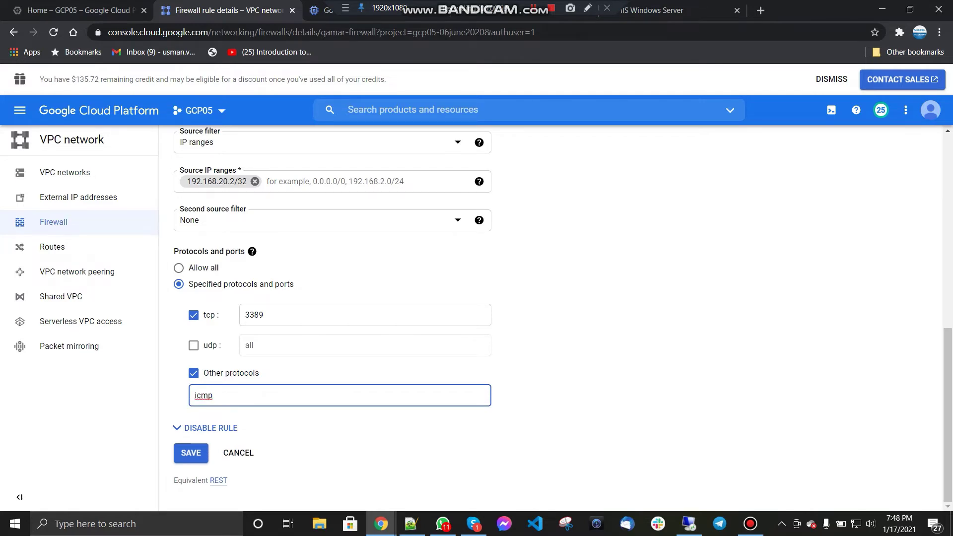
pyautogui.press('Return')
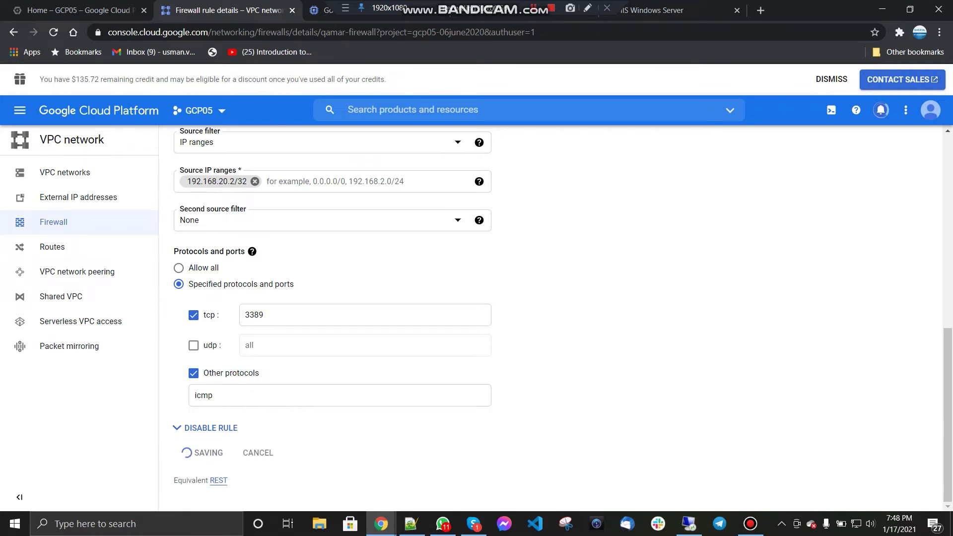
# Step: Reconnect the Remote Desktop session to 10.0.0.2
pyautogui.moveTo(689, 523)
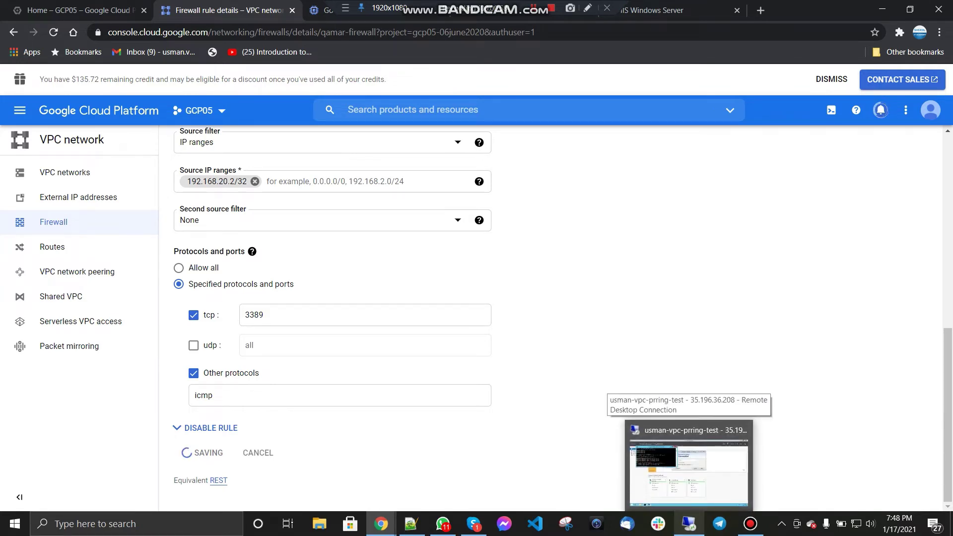
pyautogui.click(689, 523)
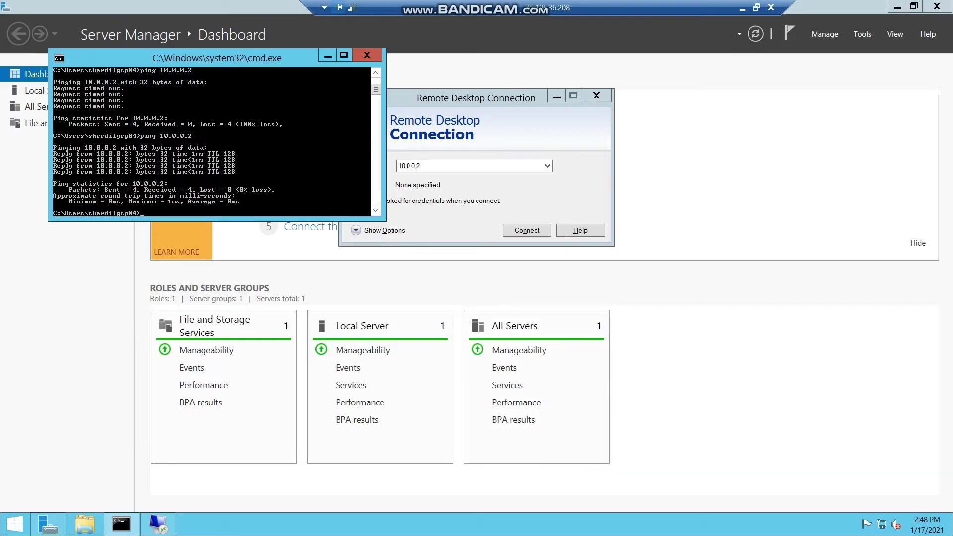
pyautogui.click(526, 230)
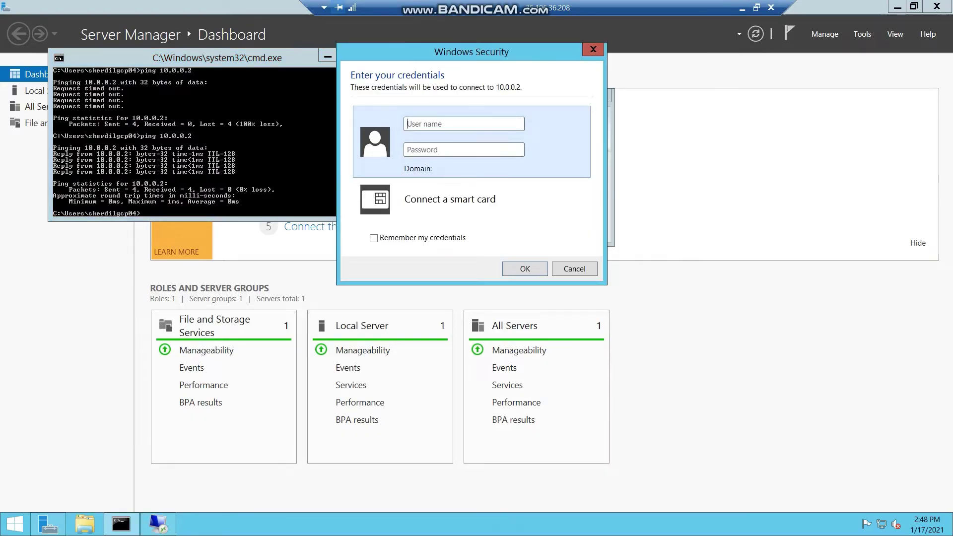
pyautogui.click(593, 49)
pyautogui.click(670, 134)
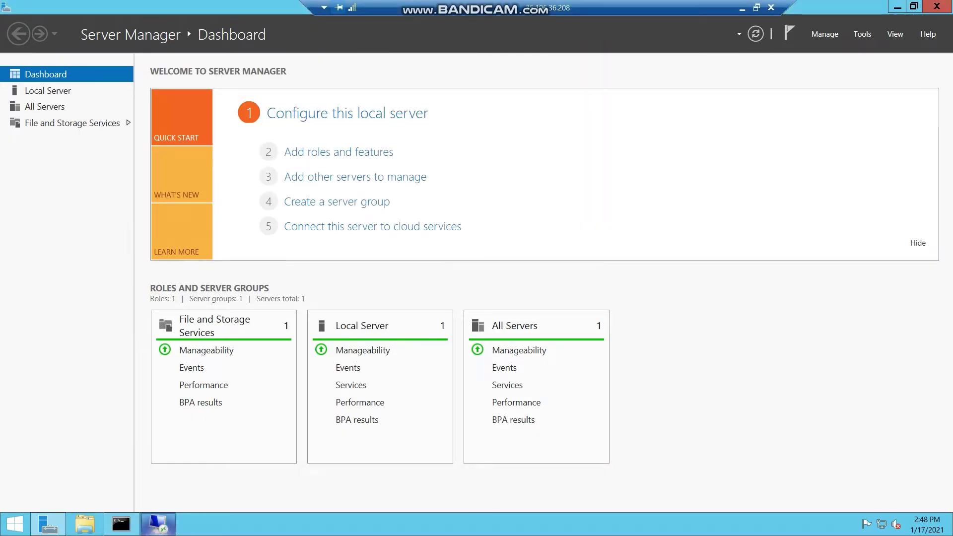
pyautogui.click(158, 523)
pyautogui.click(527, 231)
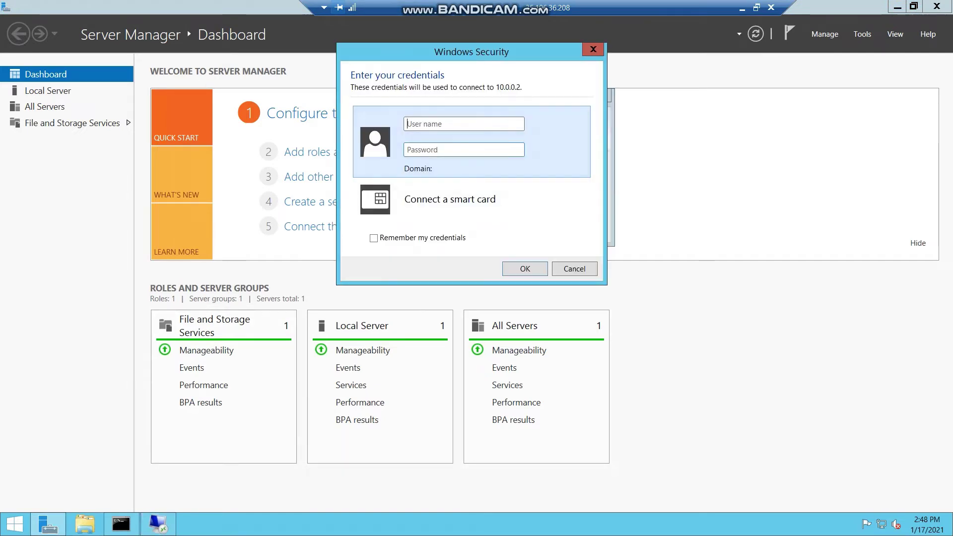
# Step: Run ping 10.0.0.2 in the command prompt window
pyautogui.click(121, 524)
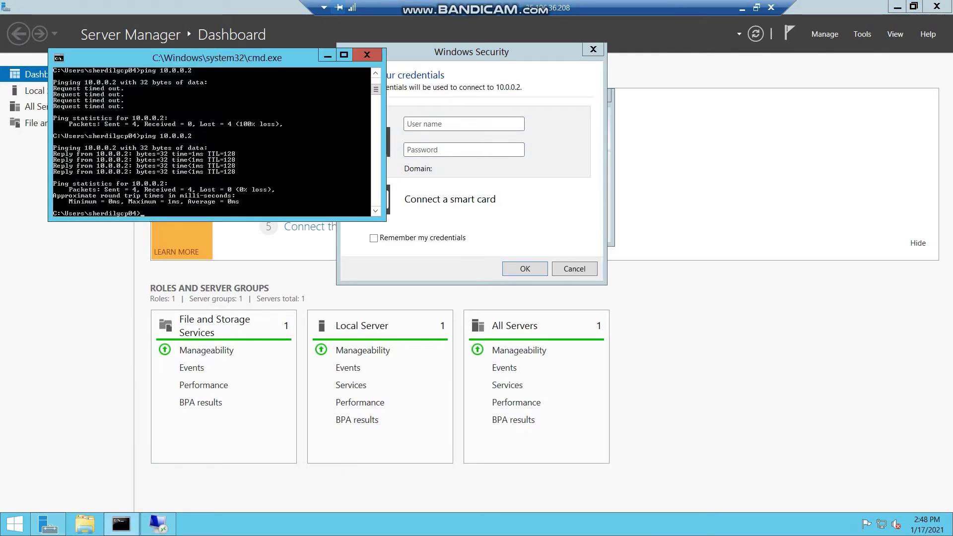
pyautogui.write('ping 10.0.0.2')
pyautogui.press('Return')
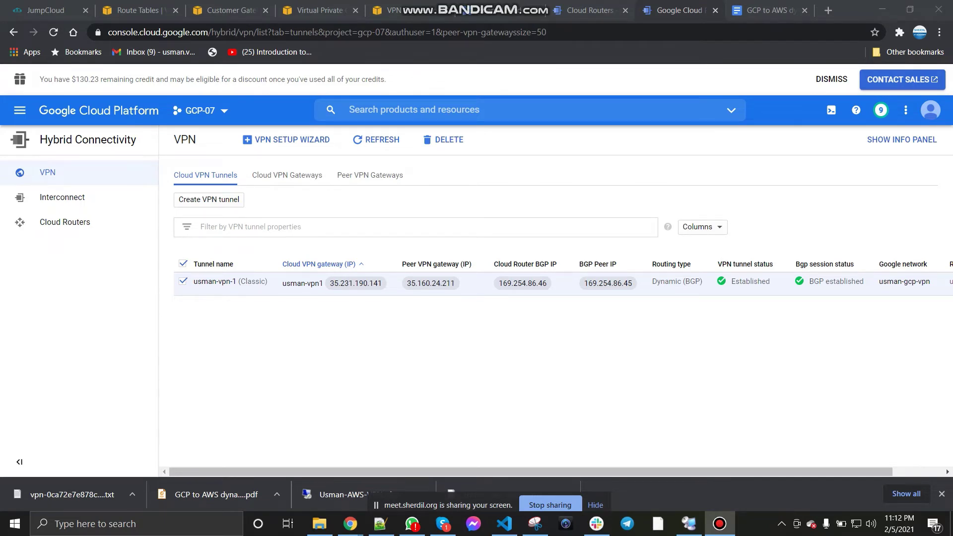
# Step: Delete the checked Classic VPN tunnel to peer gateway 35.160.24.211
pyautogui.hotkey('ctrl', 'Tab')
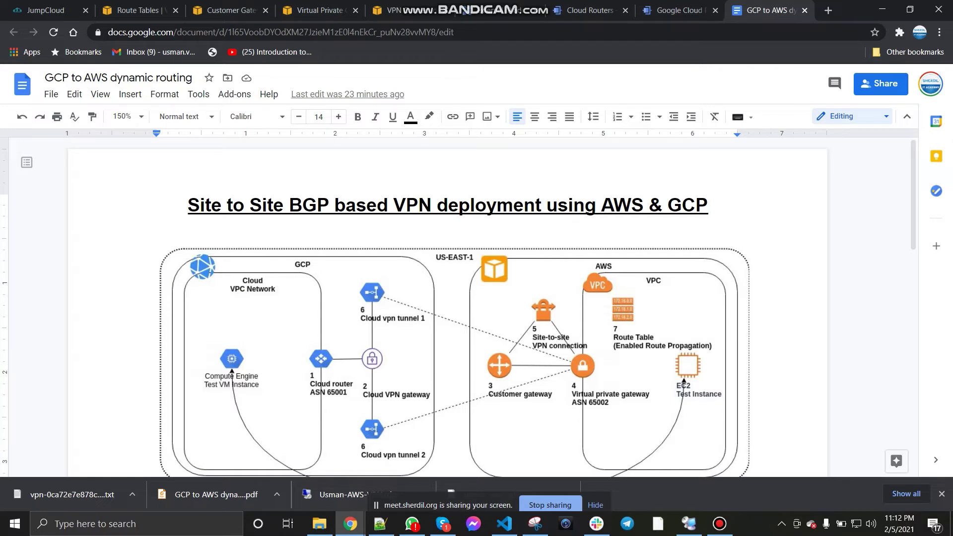
pyautogui.hotkey('ctrl', 'shift', 'Tab')
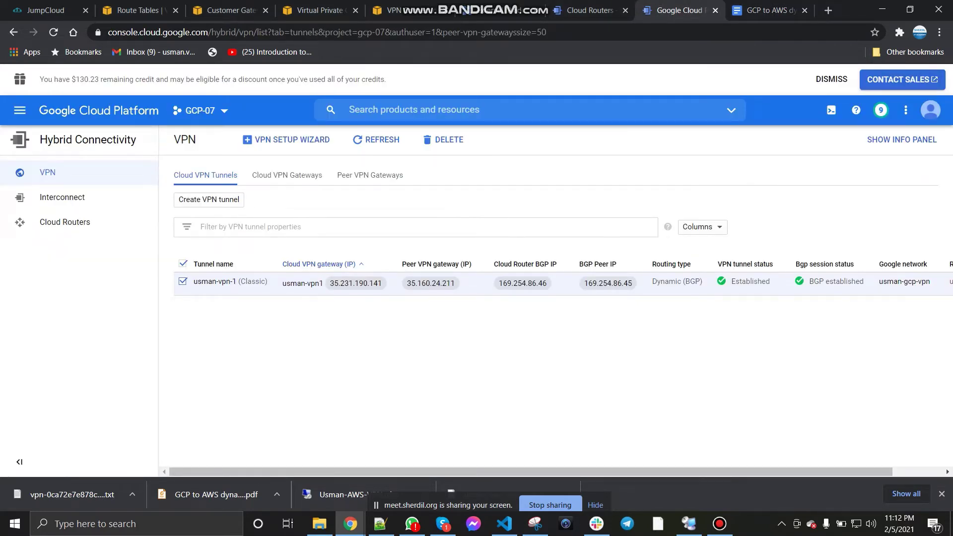
pyautogui.click(443, 139)
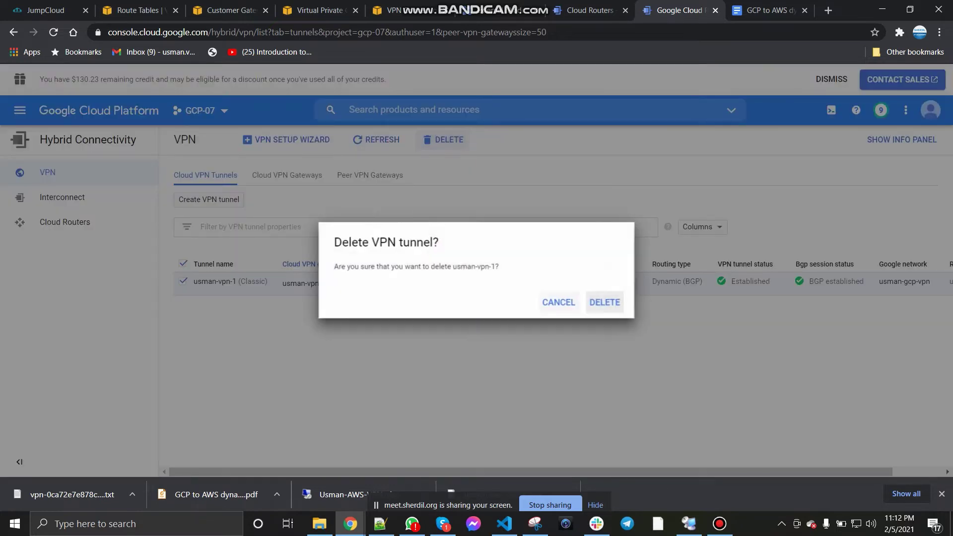
pyautogui.click(605, 303)
# Step: Reload the Cloud VPN Gateways list and inspect the remaining gateway's row options
pyautogui.click(287, 175)
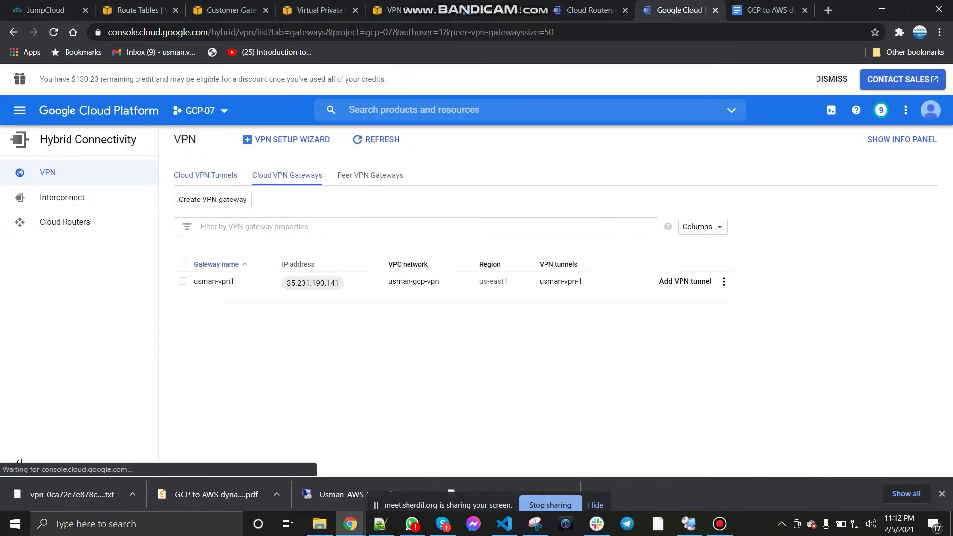
pyautogui.click(182, 282)
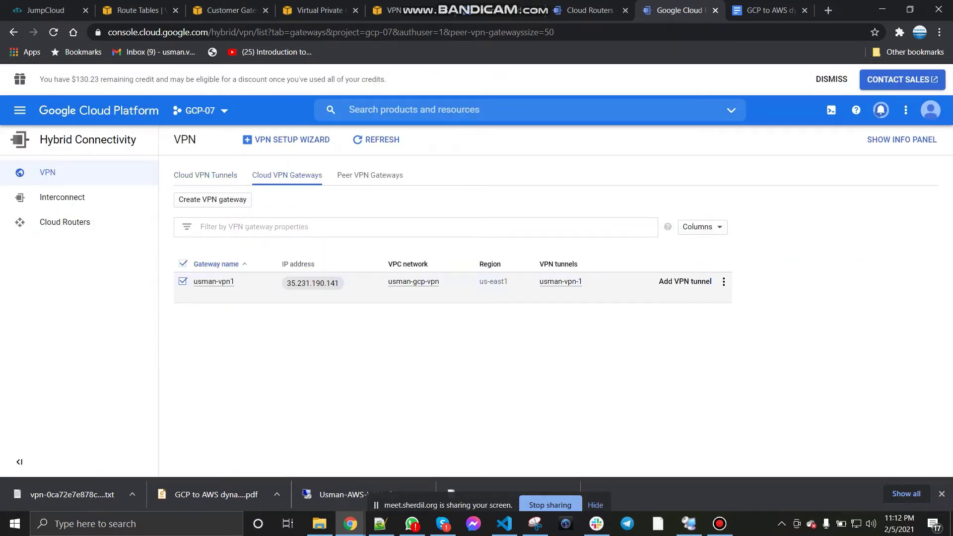
pyautogui.click(183, 282)
pyautogui.click(724, 281)
pyautogui.press('Escape')
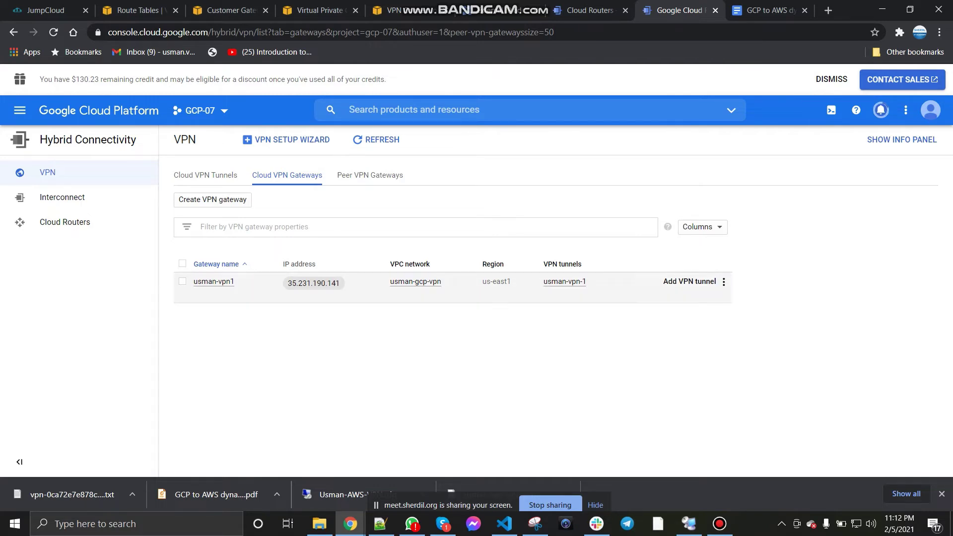
pyautogui.click(376, 139)
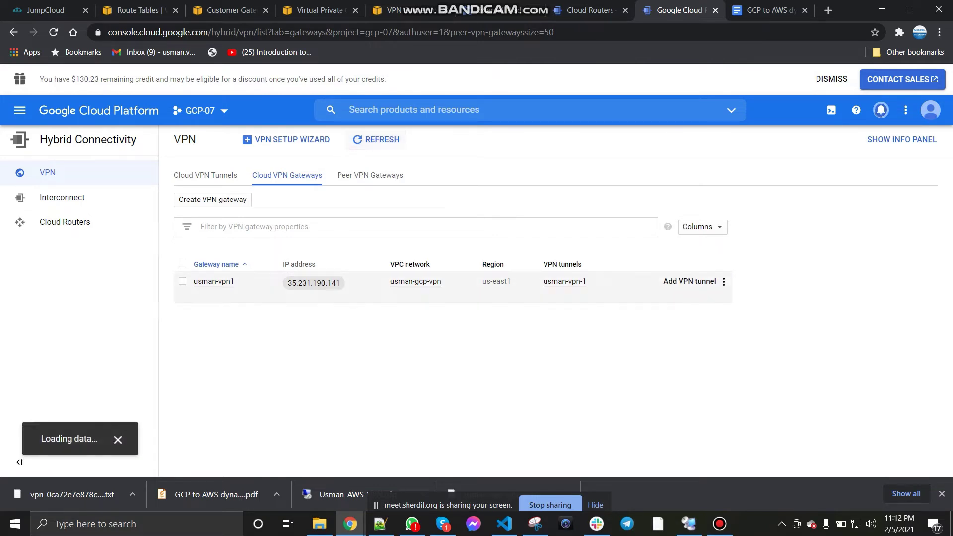
pyautogui.click(724, 281)
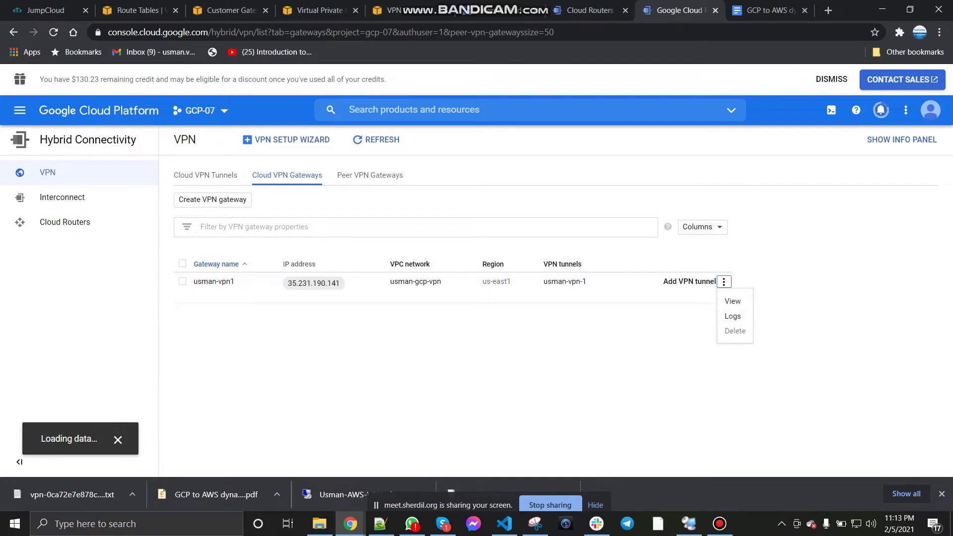
pyautogui.press('Escape')
pyautogui.click(395, 10)
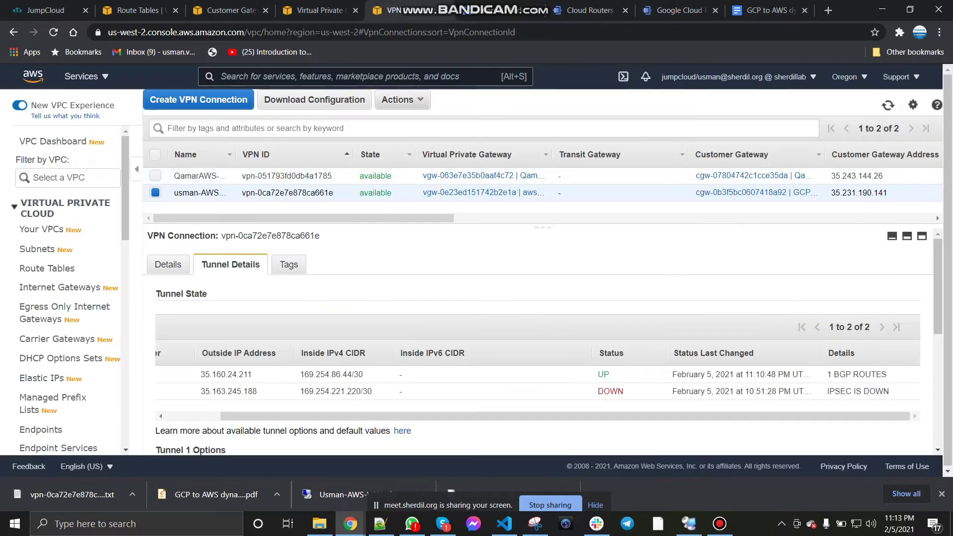
# Step: Delete VPN connection vpn-0ca72e7e878ca661e through Actions > Delete and confirm it reads deleted
pyautogui.click(403, 99)
pyautogui.click(397, 200)
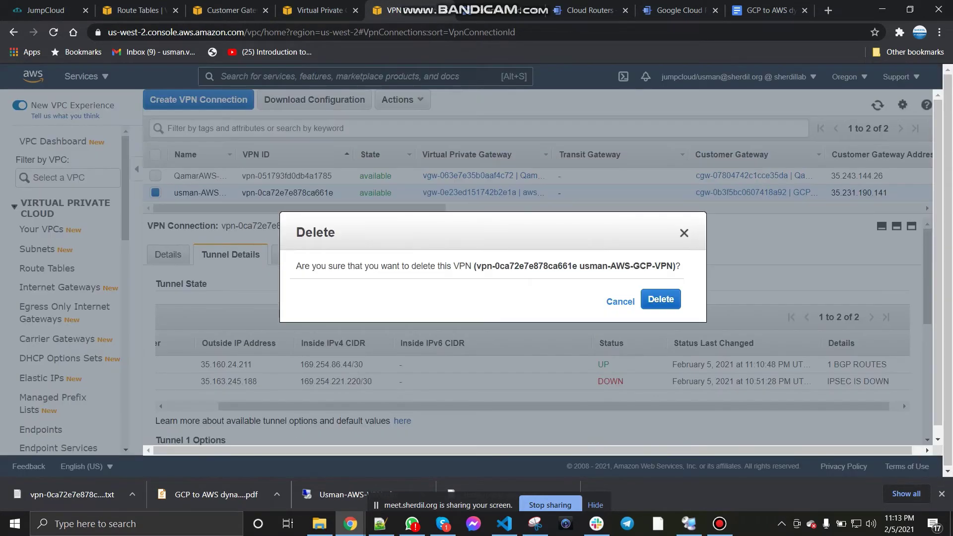
pyautogui.click(660, 300)
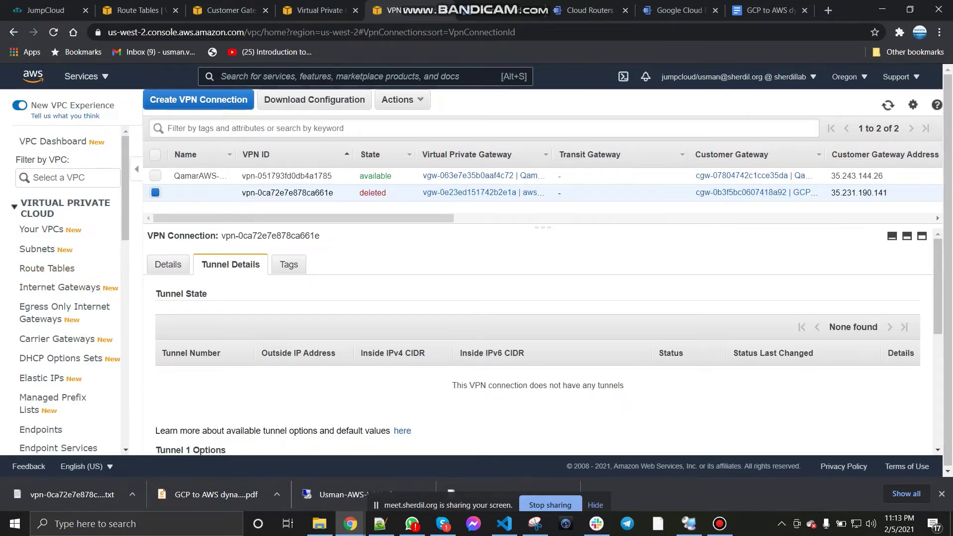
pyautogui.scroll(-8, 60, 288)
pyautogui.scroll(5, 59, 170)
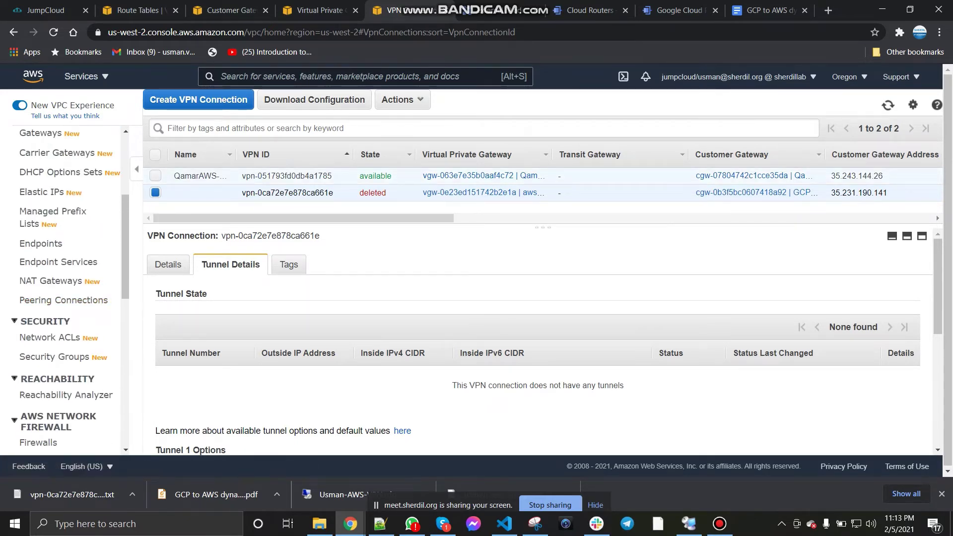
pyautogui.click(764, 10)
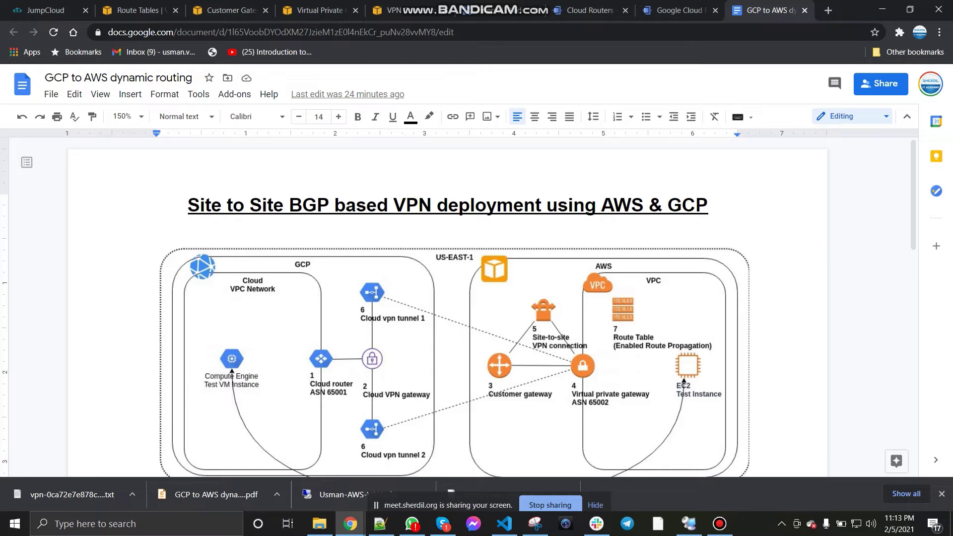
# Step: Delete the now tunnel-less Cloud VPN gateway from its row menu and confirm
pyautogui.scroll(-5, 447, 308)
pyautogui.scroll(5, 446, 308)
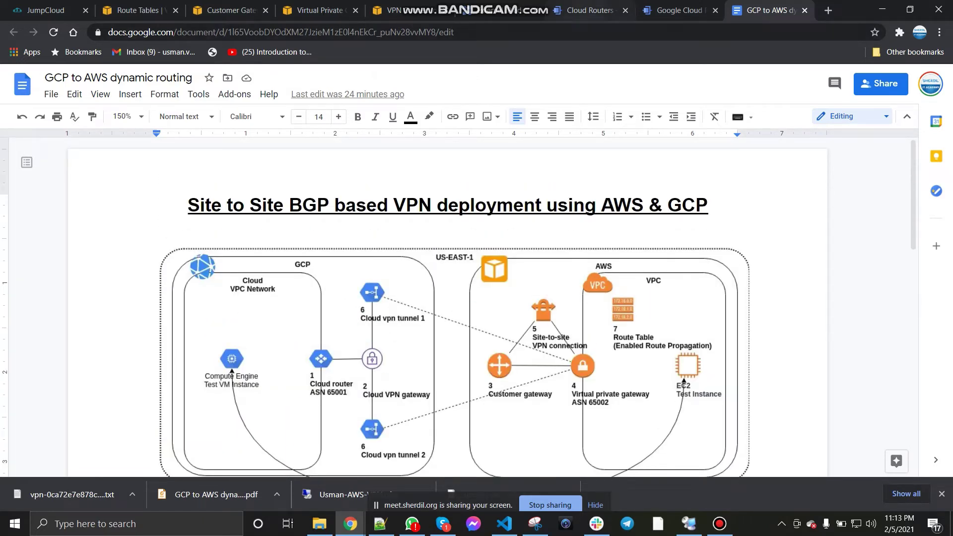
pyautogui.click(679, 10)
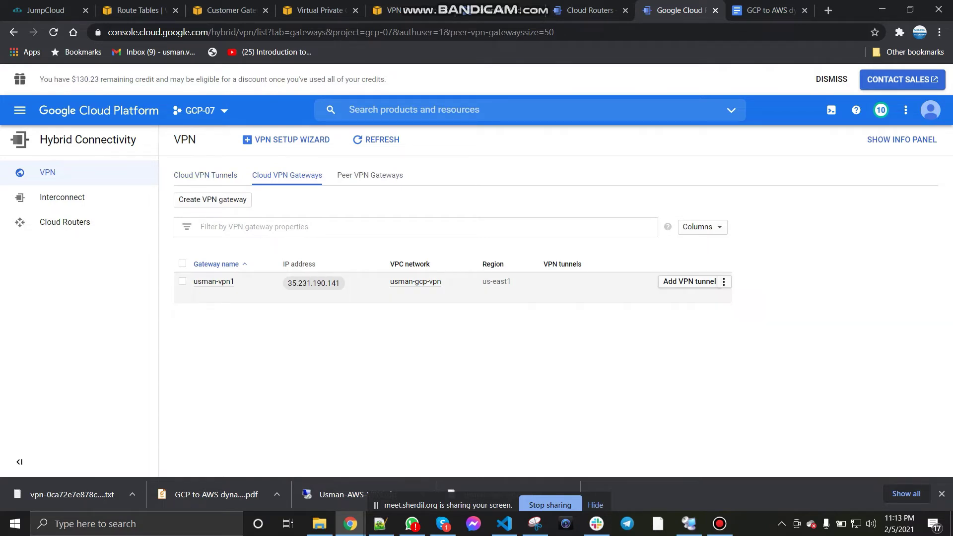
pyautogui.click(723, 282)
pyautogui.click(735, 330)
pyautogui.click(604, 302)
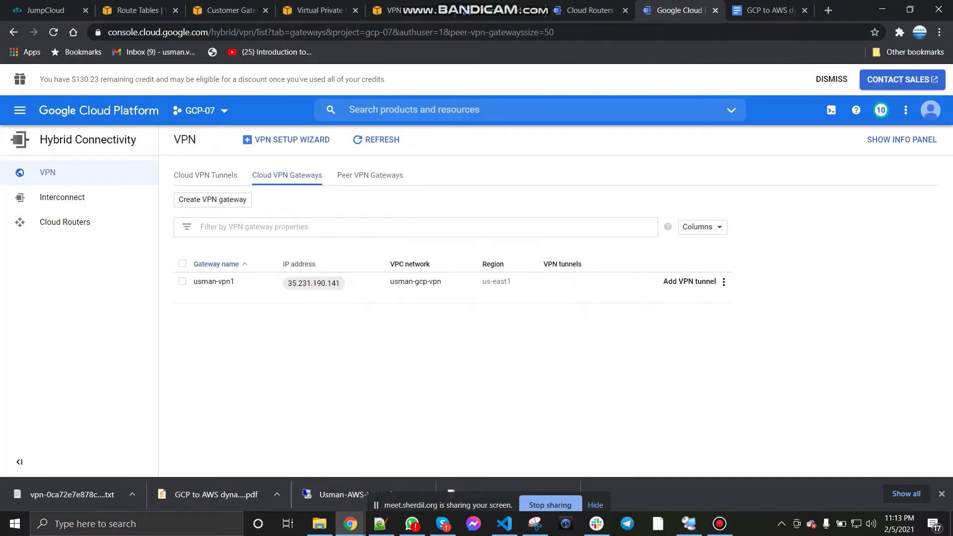
pyautogui.click(392, 10)
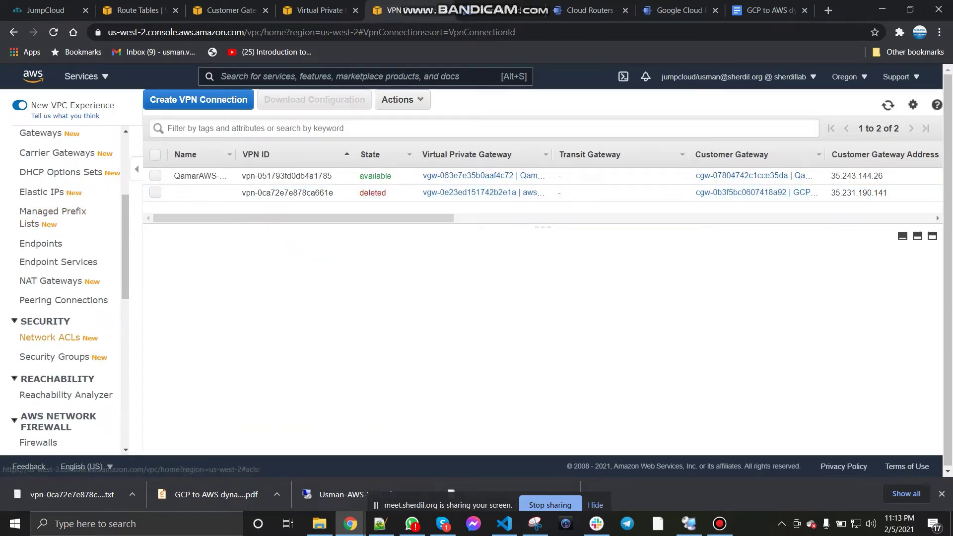
# Step: Detach the aws-VPN virtual private gateway from its VPC
pyautogui.scroll(-1, 65, 288)
pyautogui.scroll(4, 65, 288)
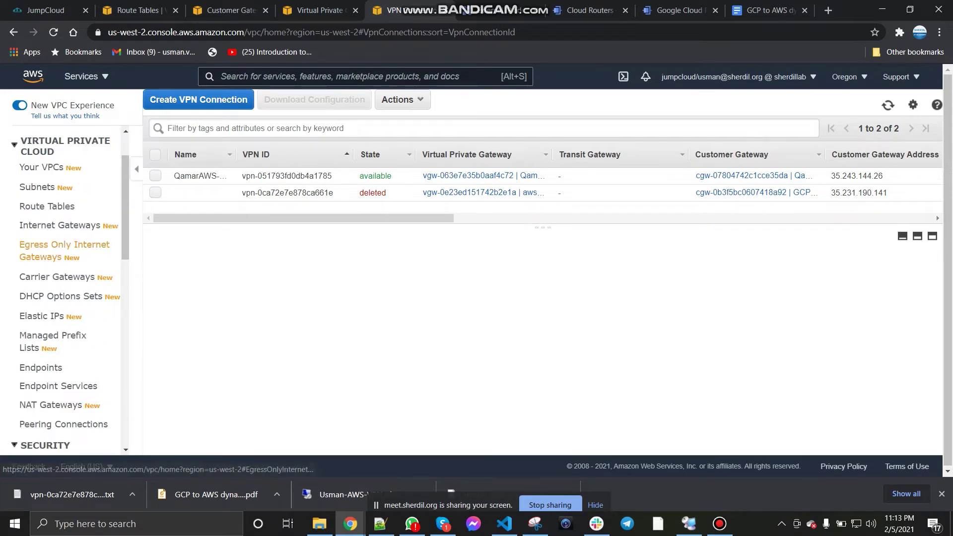
pyautogui.scroll(-3, 55, 357)
pyautogui.scroll(-3, 54, 357)
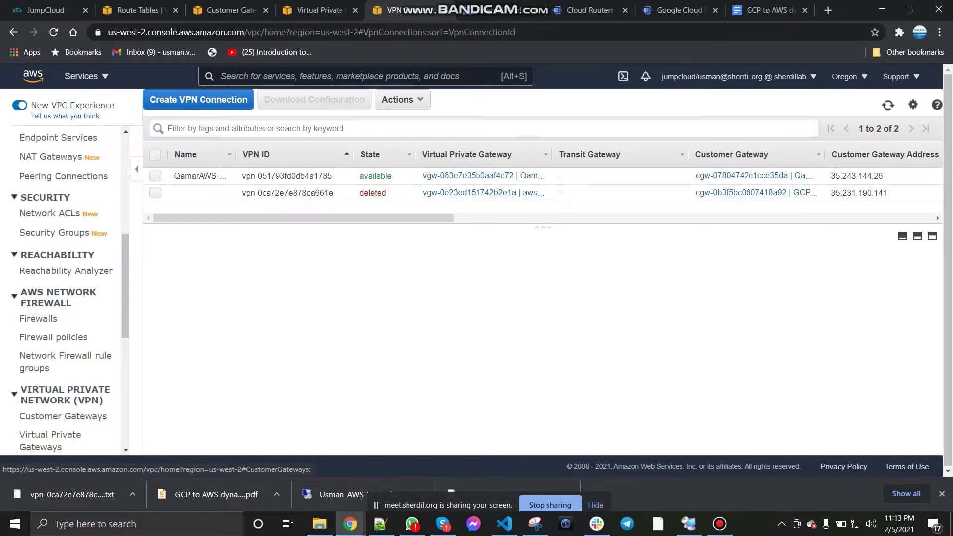
pyautogui.click(50, 440)
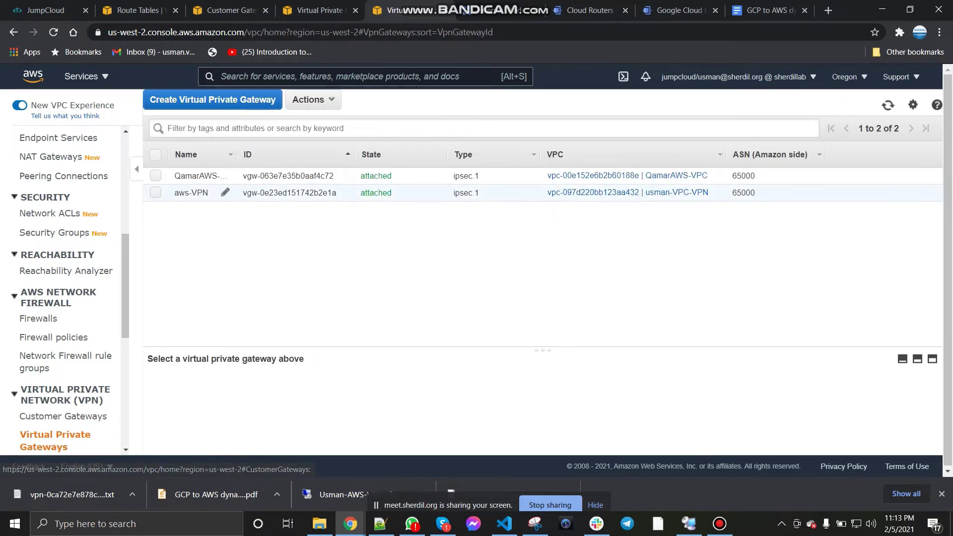
pyautogui.click(156, 192)
pyautogui.click(313, 100)
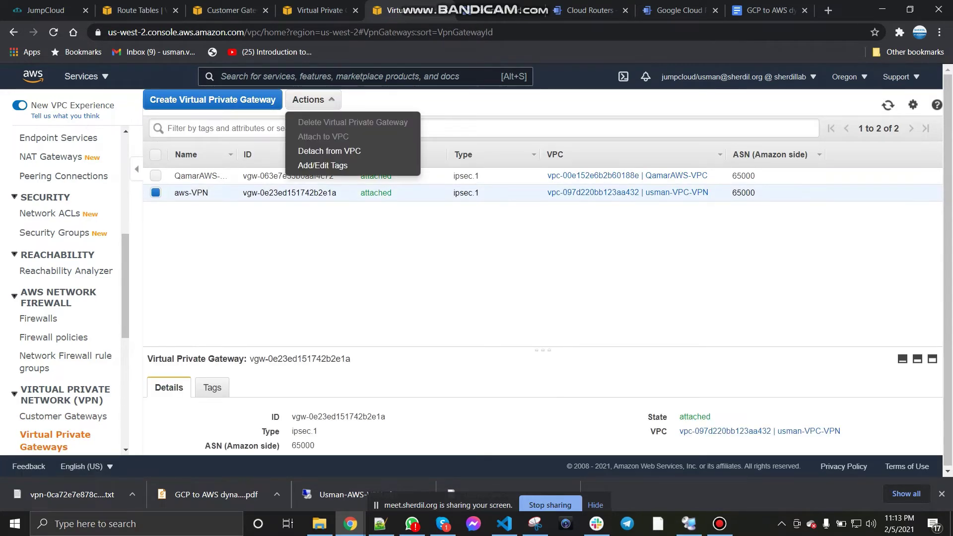
pyautogui.click(318, 150)
pyautogui.click(757, 258)
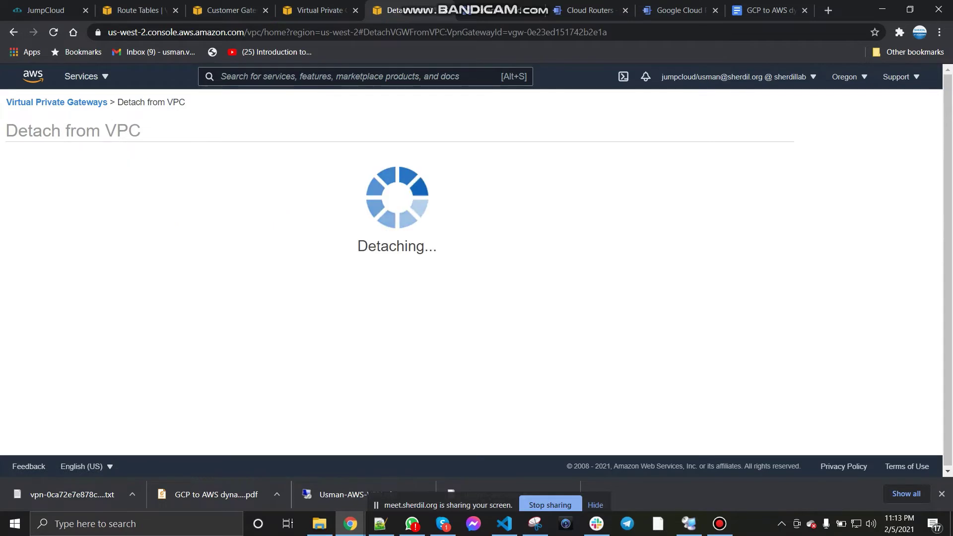
# Step: Delete the detached aws-VPN gateway vgw-0e23ed151742b2e1a
pyautogui.click(313, 99)
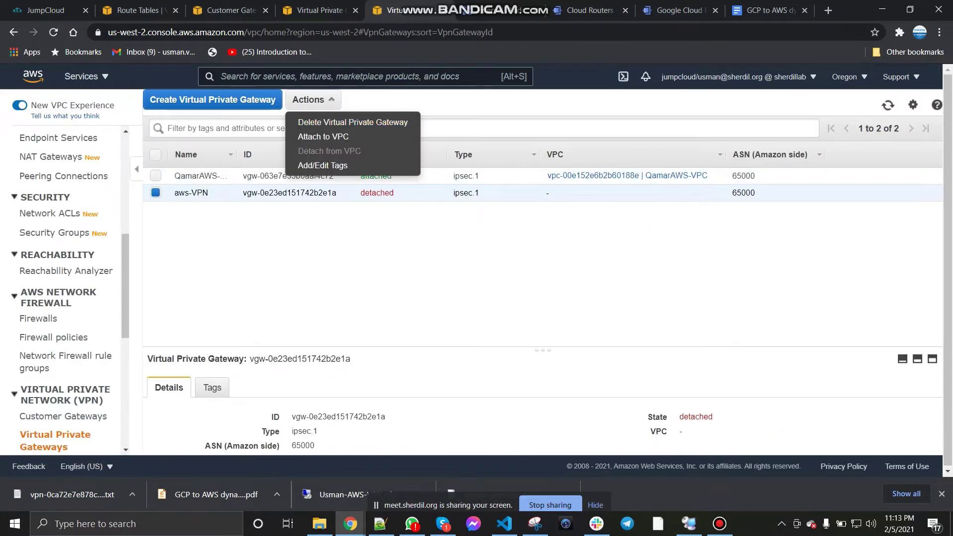
pyautogui.click(353, 122)
pyautogui.click(601, 300)
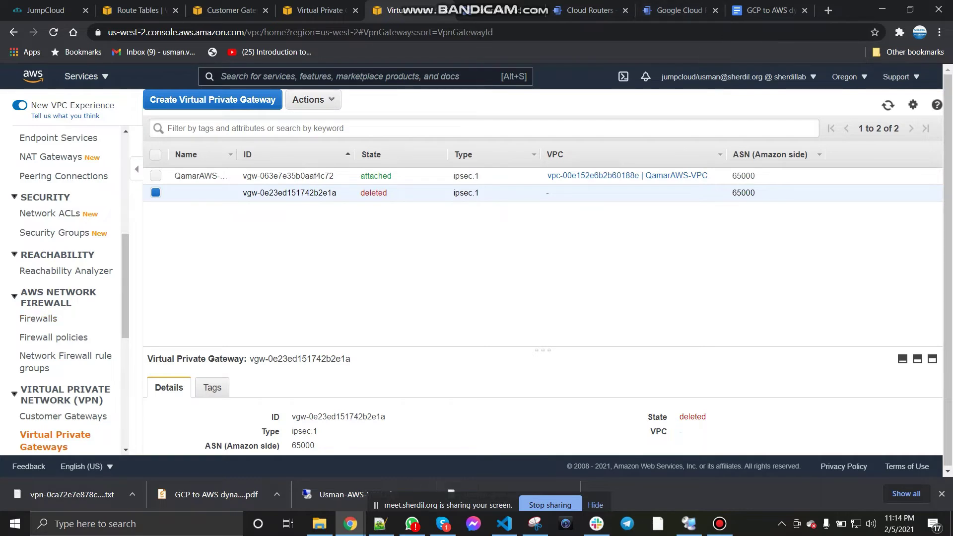
pyautogui.scroll(-3, 55, 348)
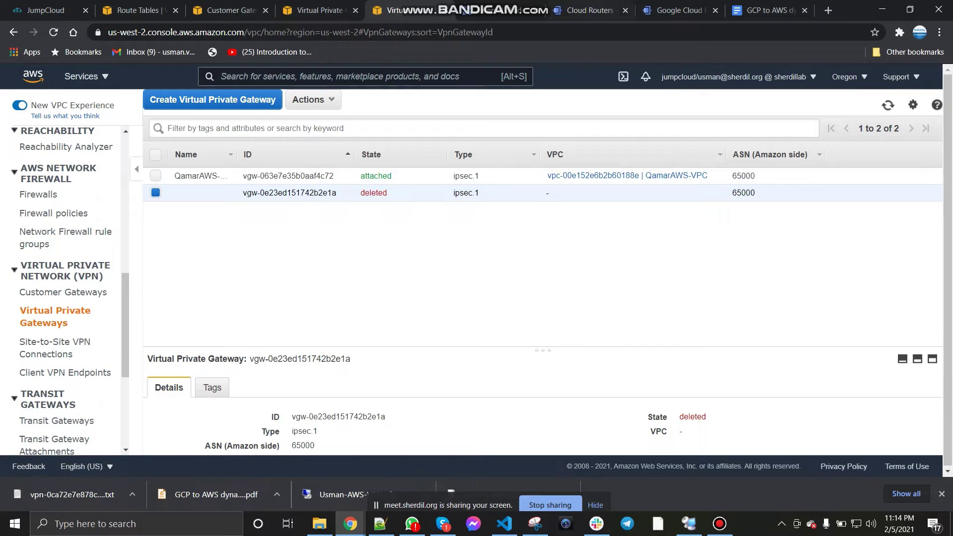
pyautogui.hotkey('ctrl', '9')
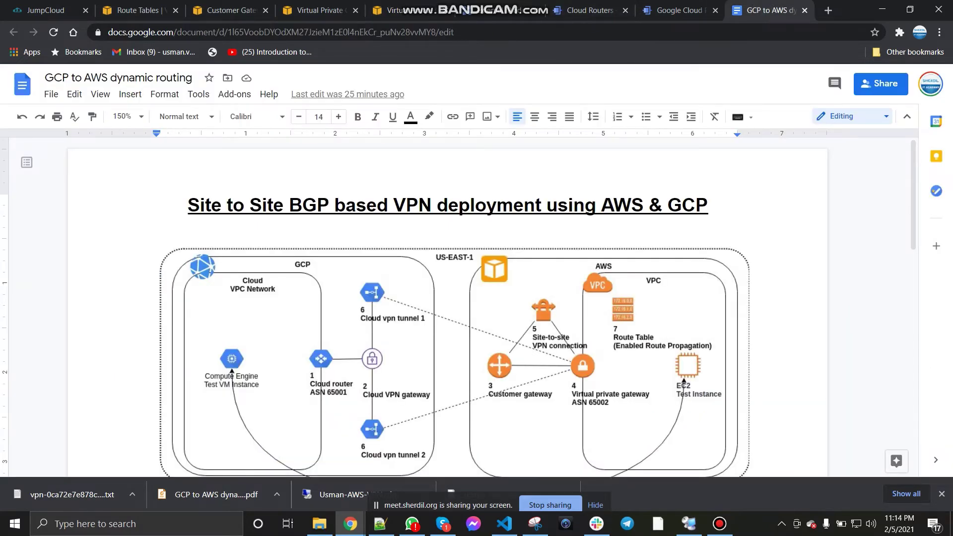
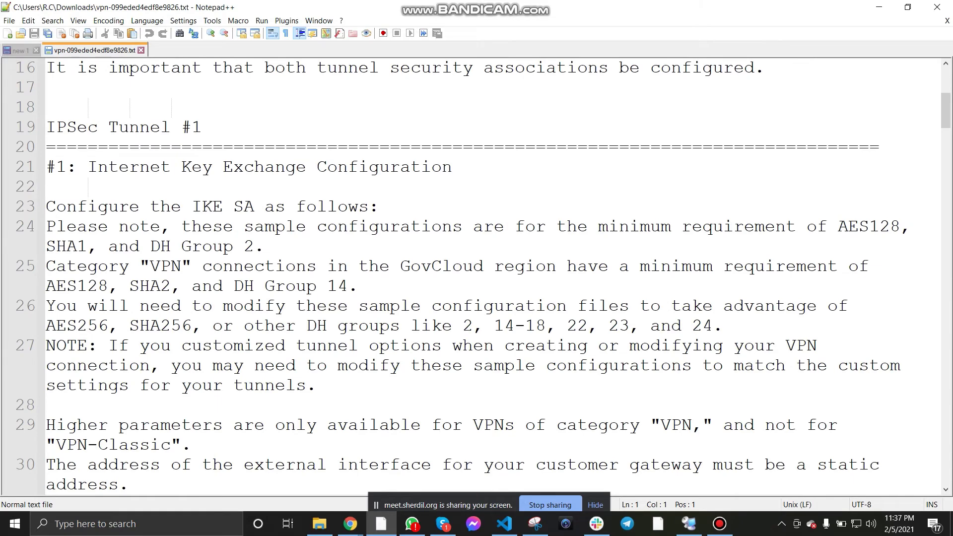
# Step: Close the configuration download dialog and refresh the VPN list to check Usman_VPN is available
pyautogui.click(879, 6)
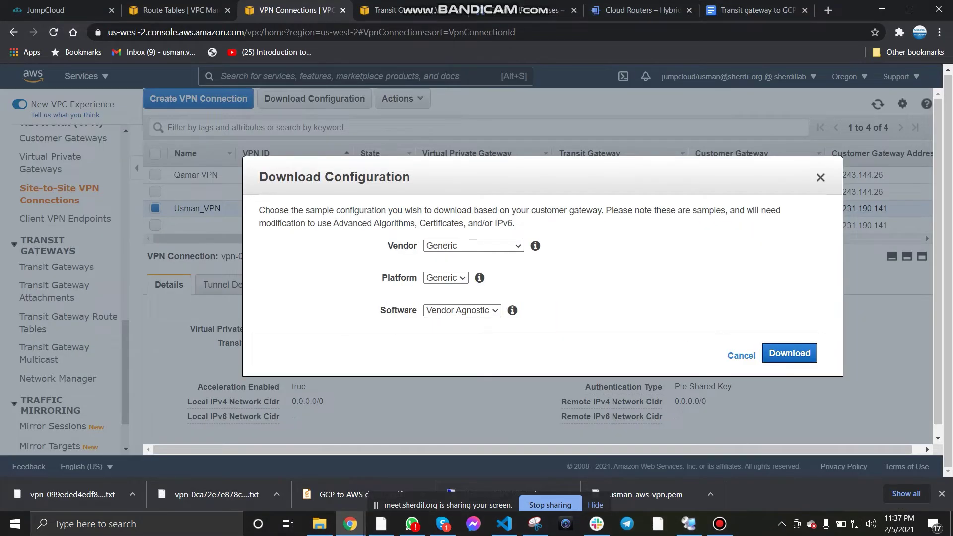
pyautogui.click(742, 356)
pyautogui.click(888, 104)
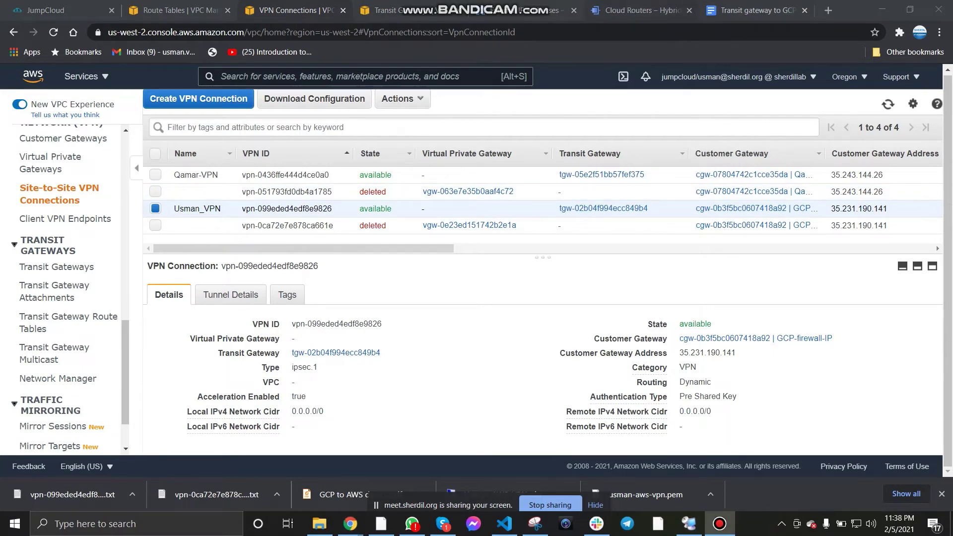
# Step: Review the deployment notes against Google Cloud's router list (one us-east1 router, ASN 64512)
pyautogui.click(755, 11)
pyautogui.scroll(-6, 477, 307)
pyautogui.scroll(-1, 476, 306)
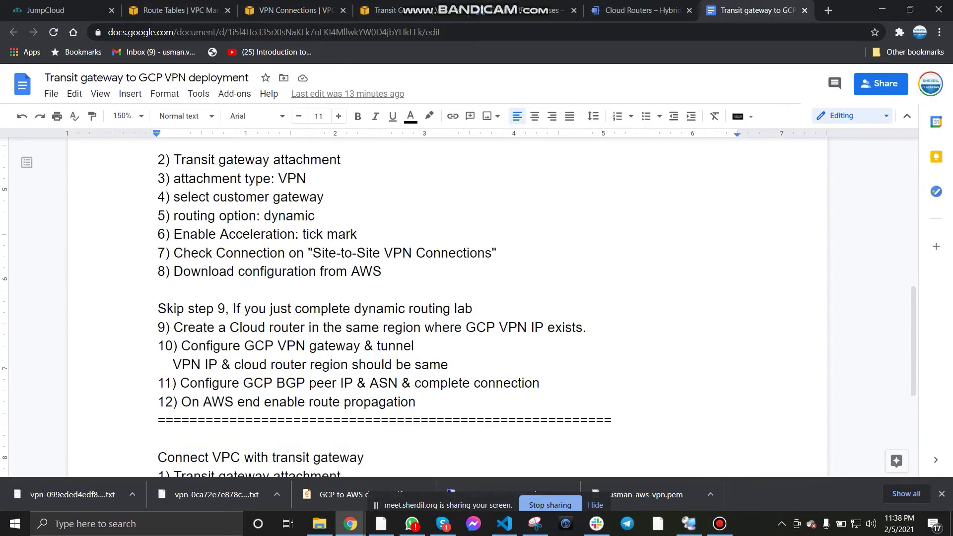
pyautogui.scroll(-3, 477, 306)
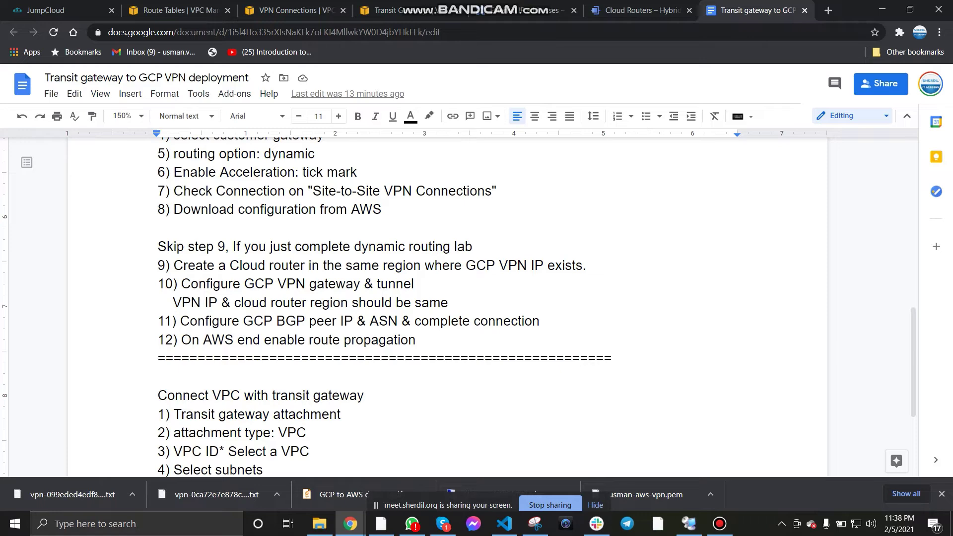
pyautogui.click(639, 11)
pyautogui.click(752, 11)
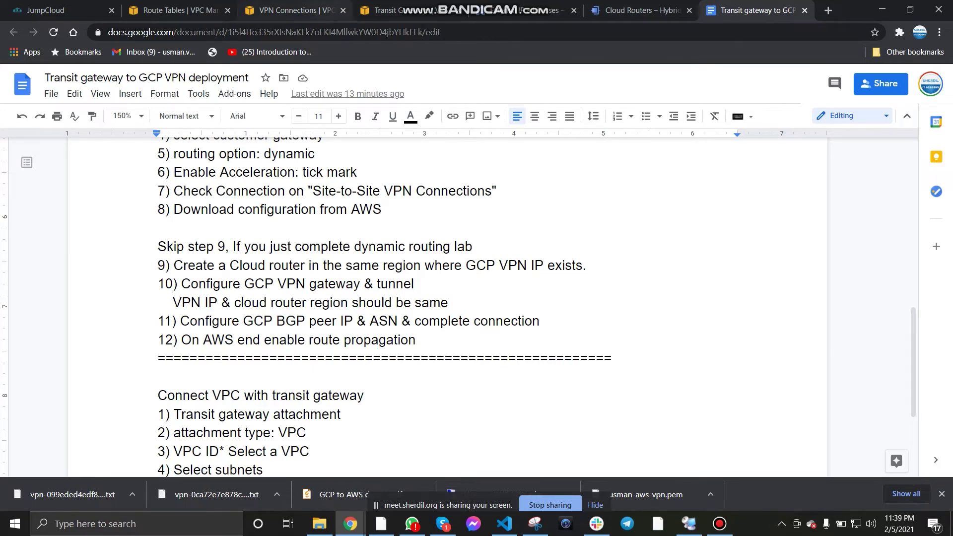
pyautogui.click(382, 10)
# Step: Open Google Cloud's Hybrid Connectivity VPN page in a new browser tab
pyautogui.click(640, 10)
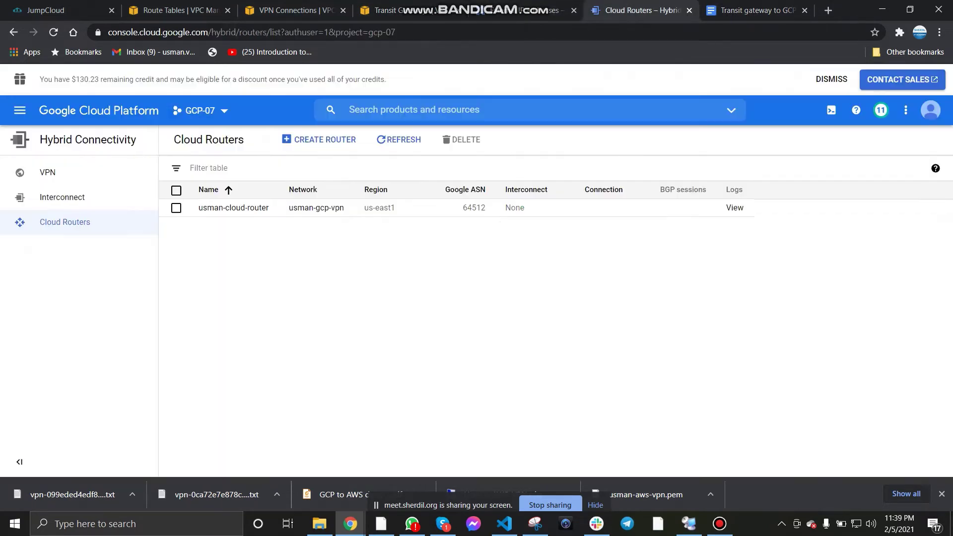
pyautogui.click(524, 11)
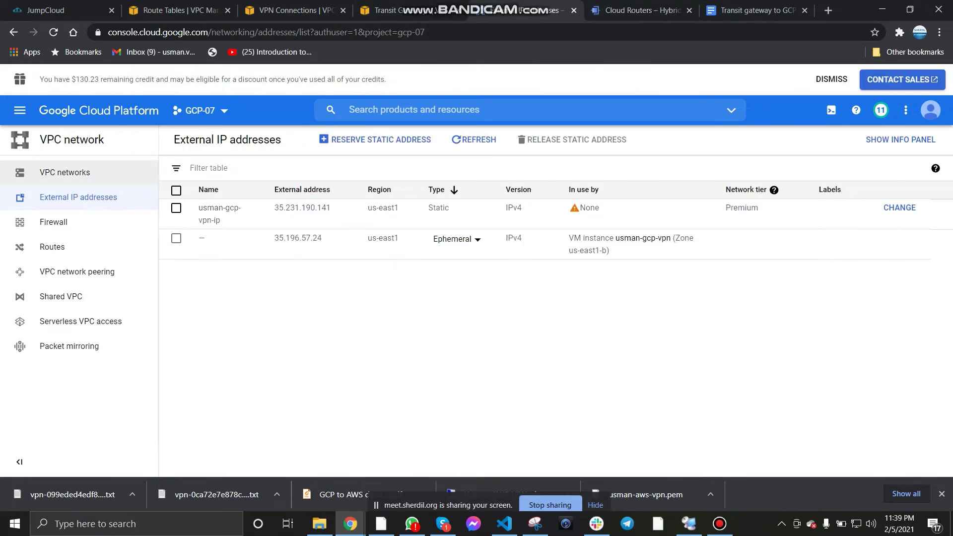
pyautogui.click(20, 110)
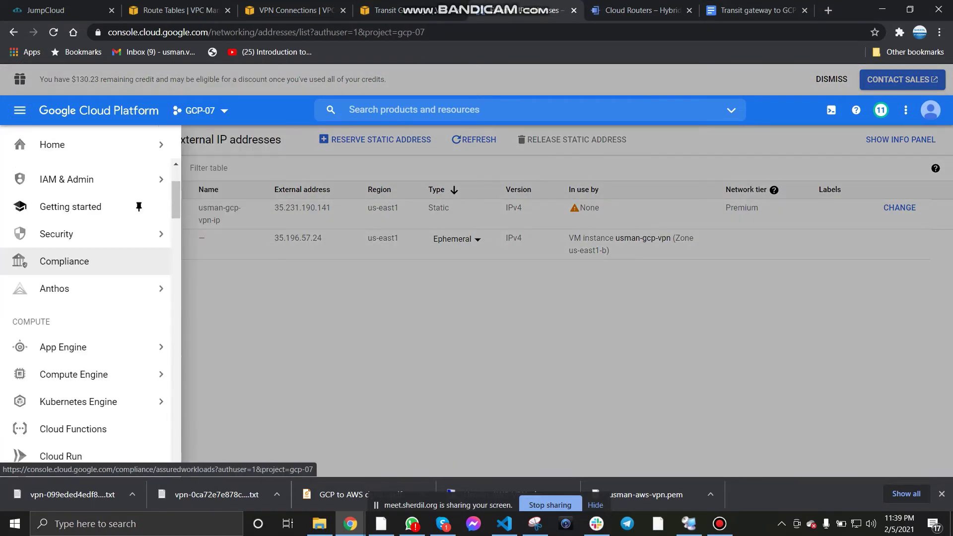
pyautogui.scroll(-10, 90, 298)
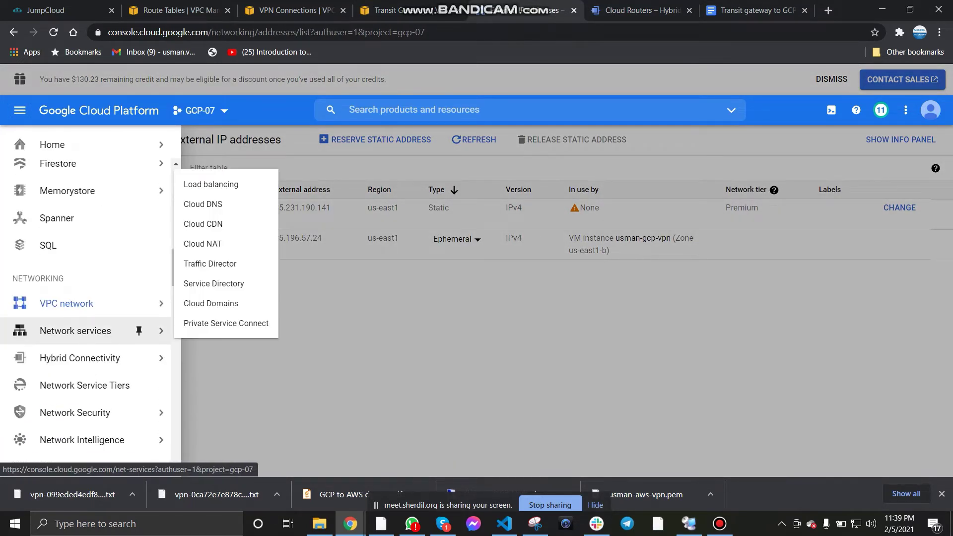
pyautogui.moveTo(139, 358)
pyautogui.rightClick(204, 368)
pyautogui.click(261, 378)
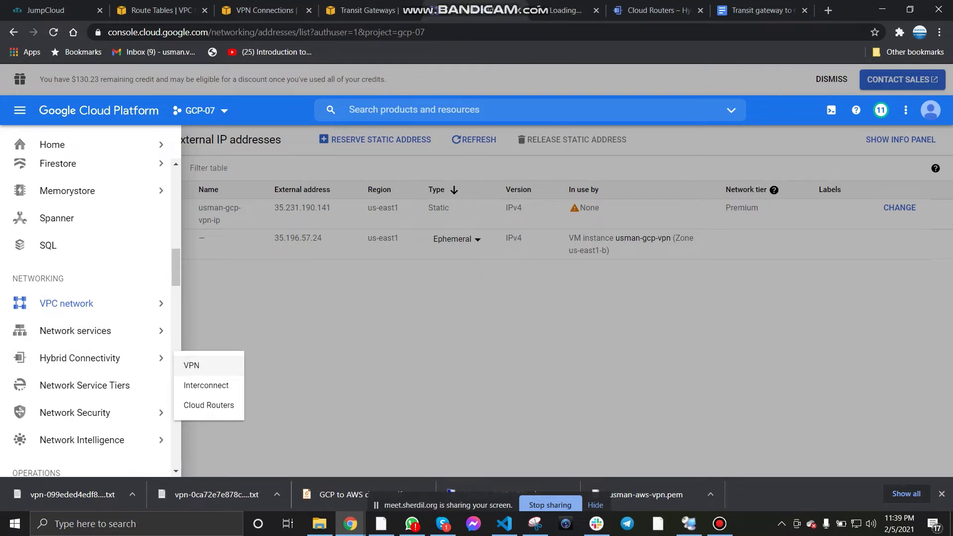
pyautogui.click(662, 10)
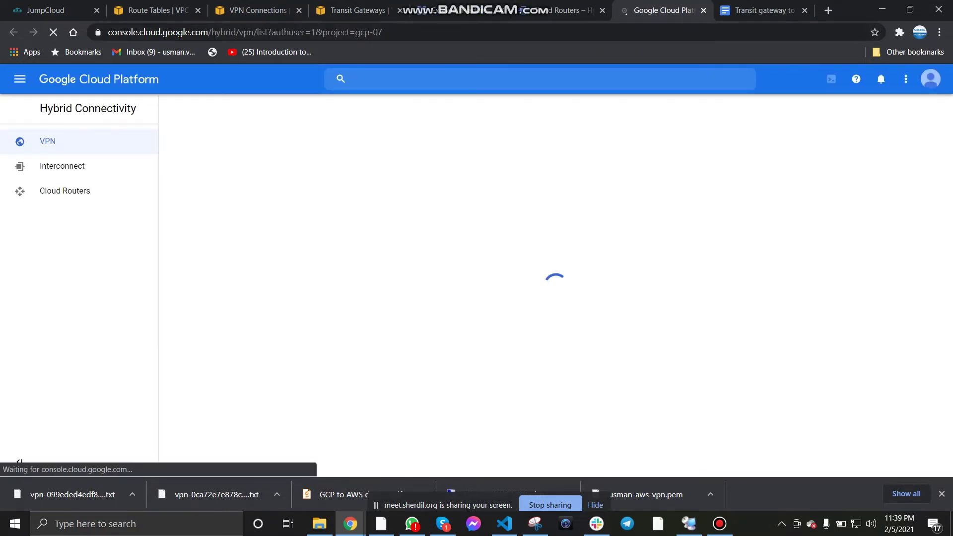
# Step: Select the pre-shared key in the downloaded AWS configuration text
pyautogui.click(381, 524)
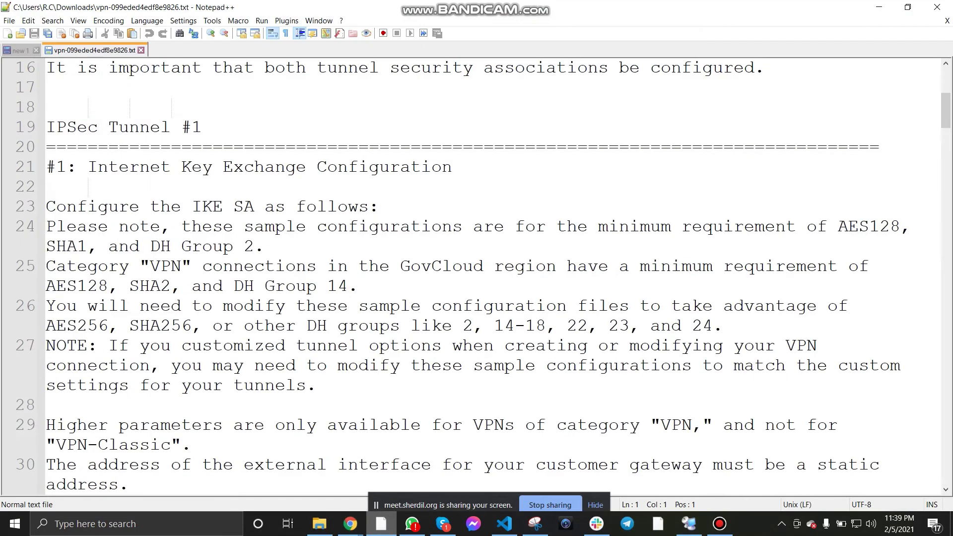
pyautogui.scroll(-6, 477, 277)
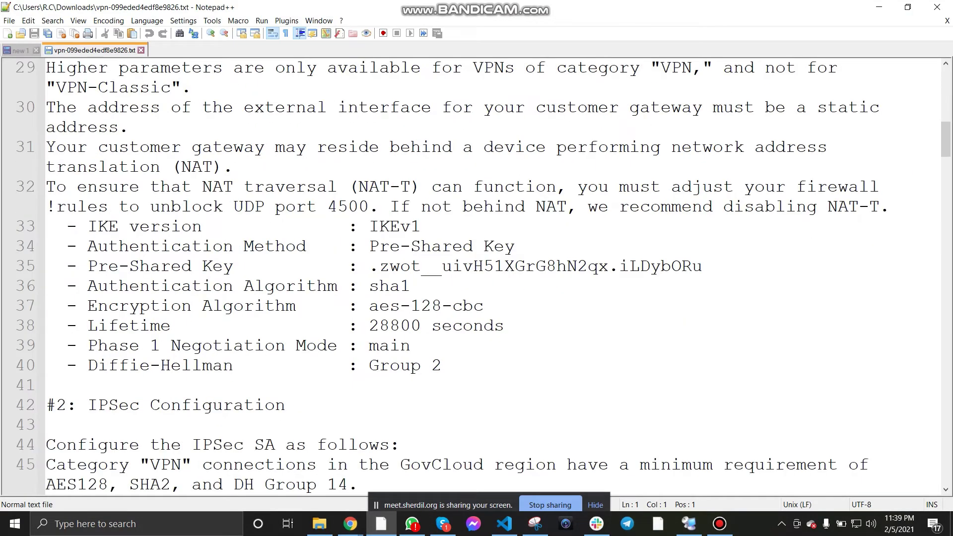
pyautogui.moveTo(370, 266); pyautogui.dragTo(702, 266)
pyautogui.hotkey('ctrl', 'c')
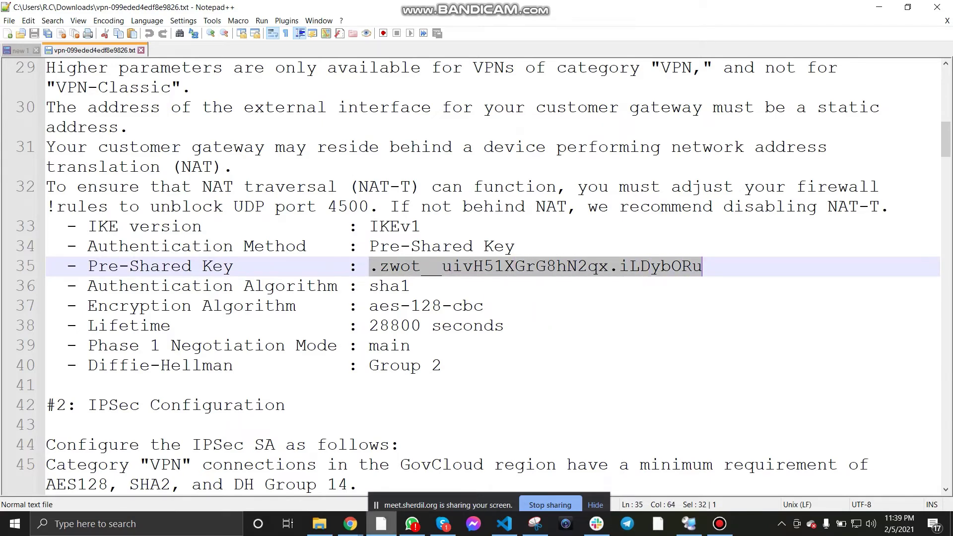
pyautogui.click(380, 524)
# Step: Create a new VPN connection choosing Classic VPN instead of high availability
pyautogui.click(487, 287)
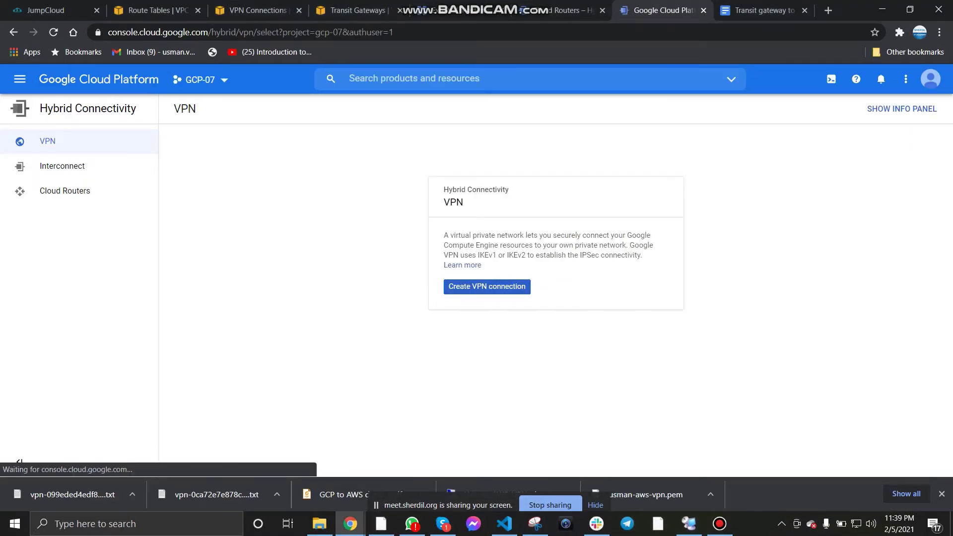
pyautogui.scroll(-1, 551, 316)
pyautogui.scroll(-1, 178, 300)
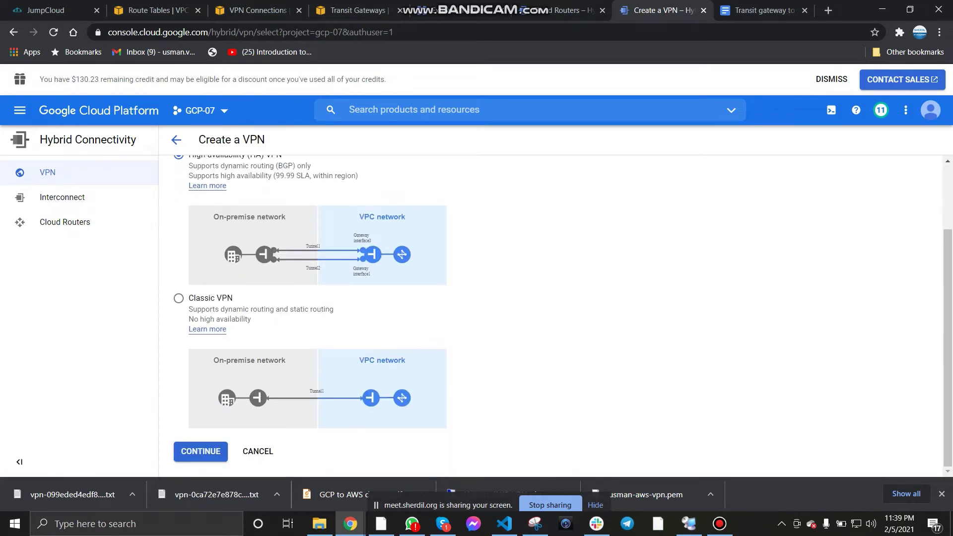
pyautogui.click(178, 297)
pyautogui.click(200, 451)
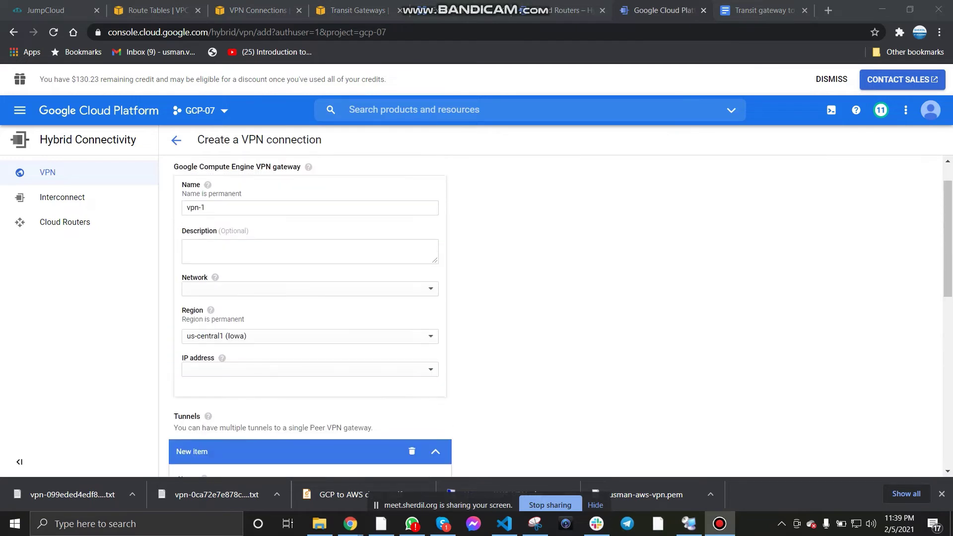
# Step: Replace the default gateway name vpn-1 with usman-tgw-vpn
pyautogui.scroll(1, 310, 250)
pyautogui.tripleClick(197, 250)
pyautogui.write('usman')
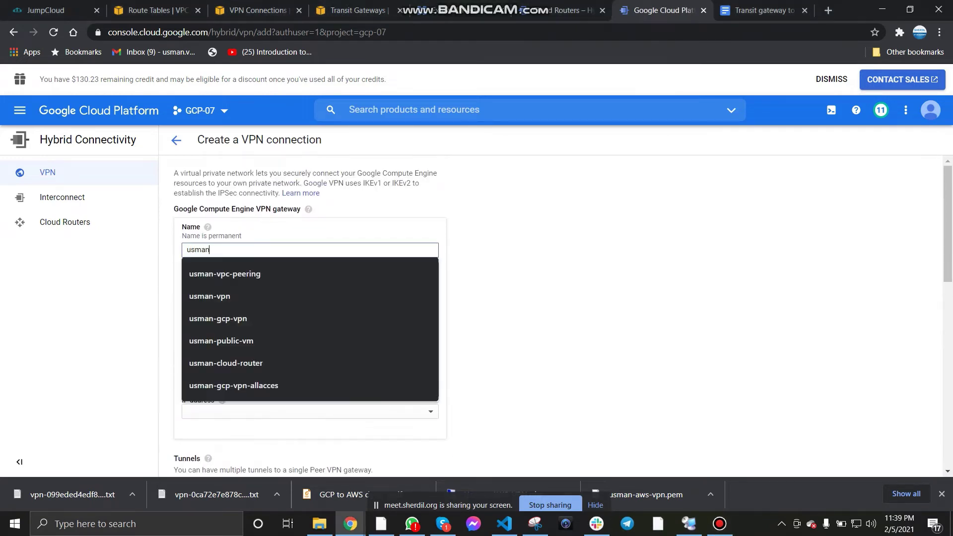
pyautogui.write('-TGW-V')
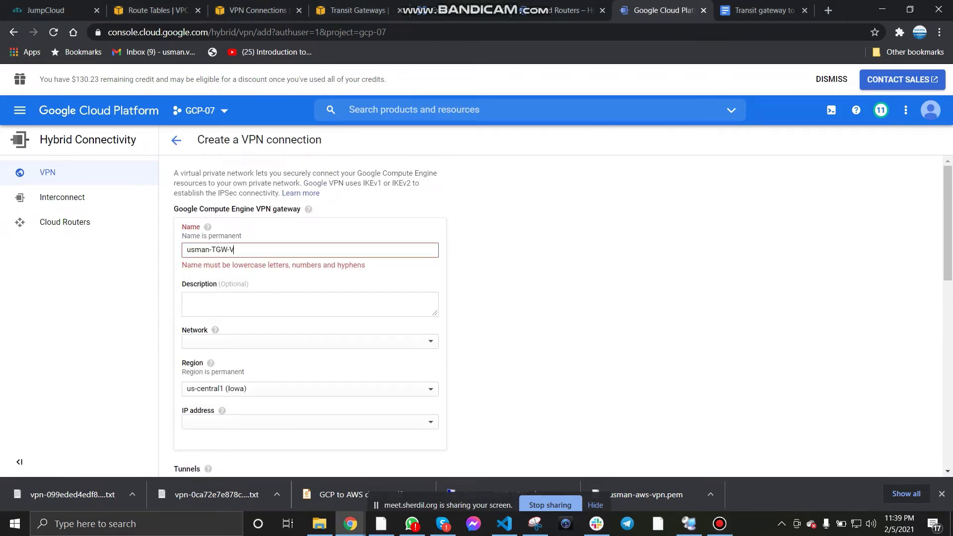
pyautogui.write('PN')
pyautogui.press('BackSpace')
pyautogui.press('BackSpace')
pyautogui.press('BackSpace')
pyautogui.press('BackSpace')
pyautogui.press('BackSpace')
pyautogui.press('BackSpace')
pyautogui.press('BackSpace')
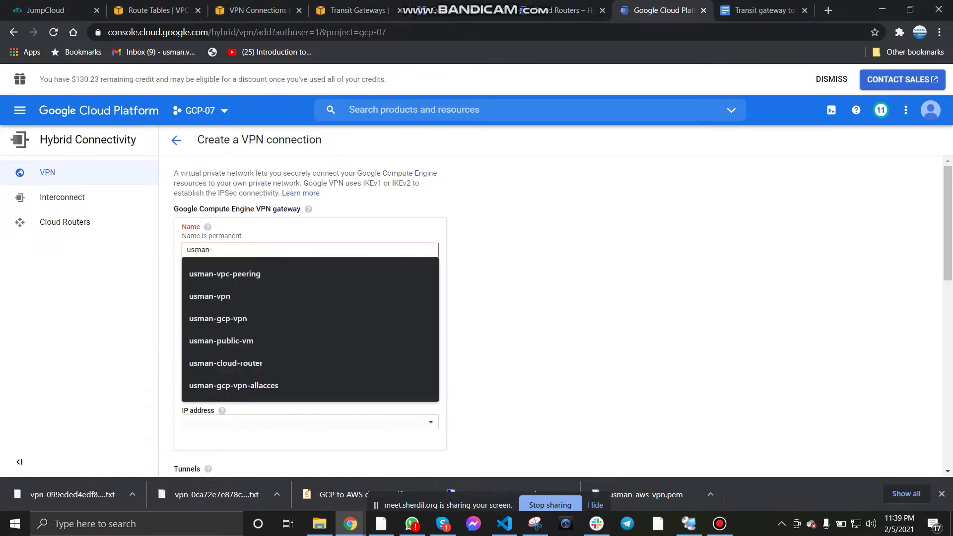
pyautogui.write('tgw-vpn')
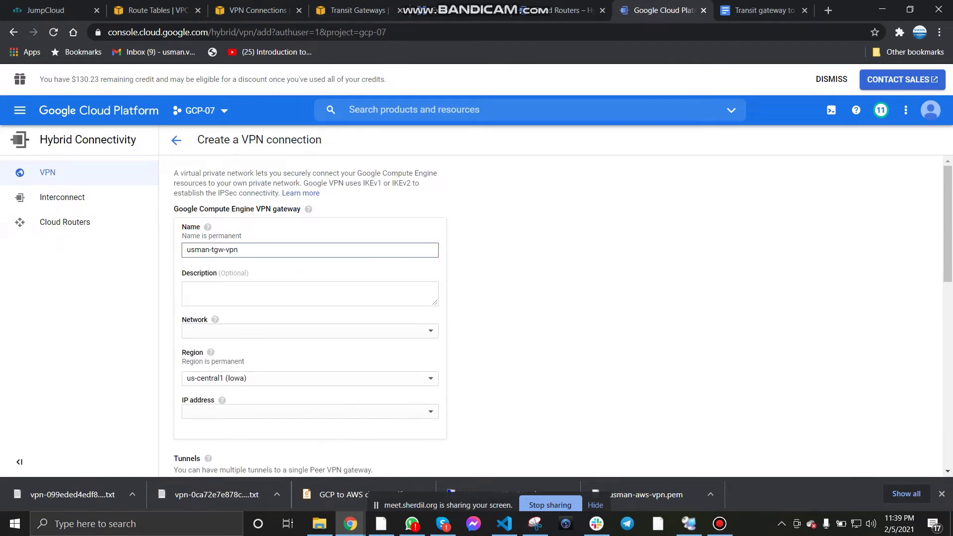
pyautogui.click(719, 524)
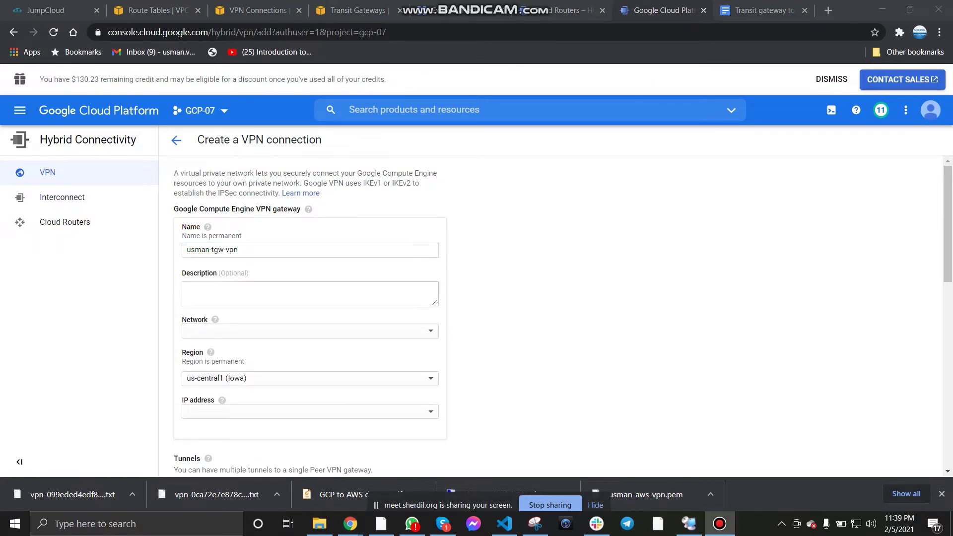
# Step: Set network usman-gcp-vpn, region us-east1, and reserved IP usman-gcp-vpn-ip for the gateway
pyautogui.click(309, 331)
pyautogui.click(229, 391)
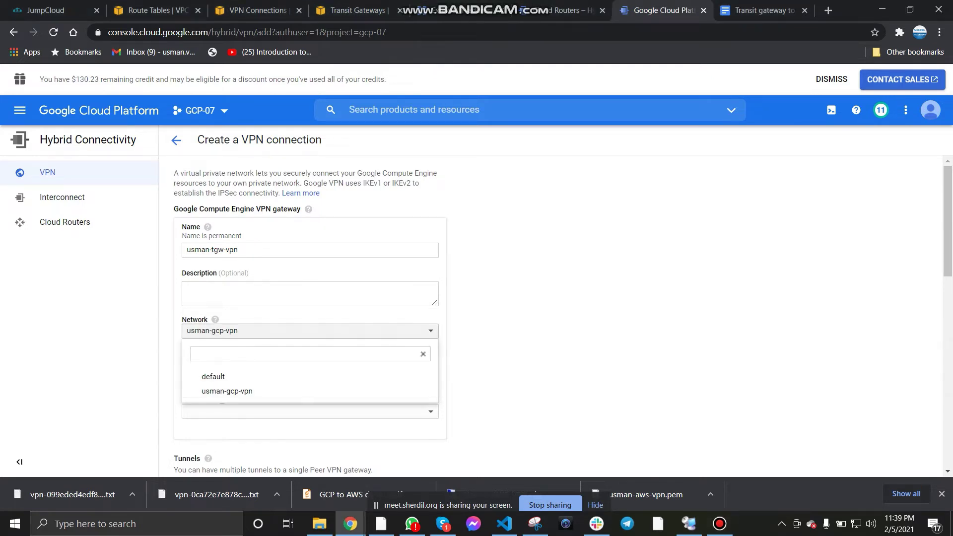
pyautogui.scroll(-1, 310, 318)
pyautogui.click(309, 316)
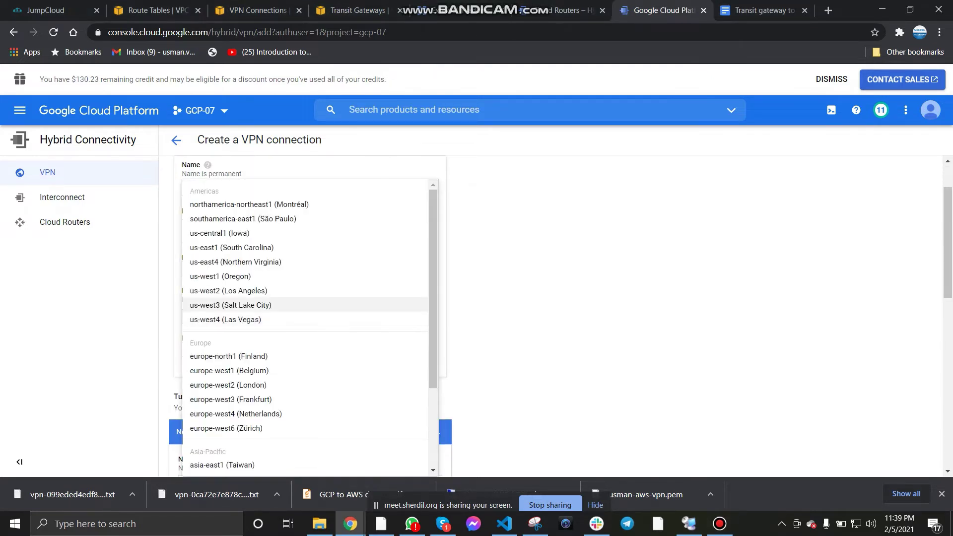
pyautogui.click(232, 247)
pyautogui.scroll(-3, 310, 317)
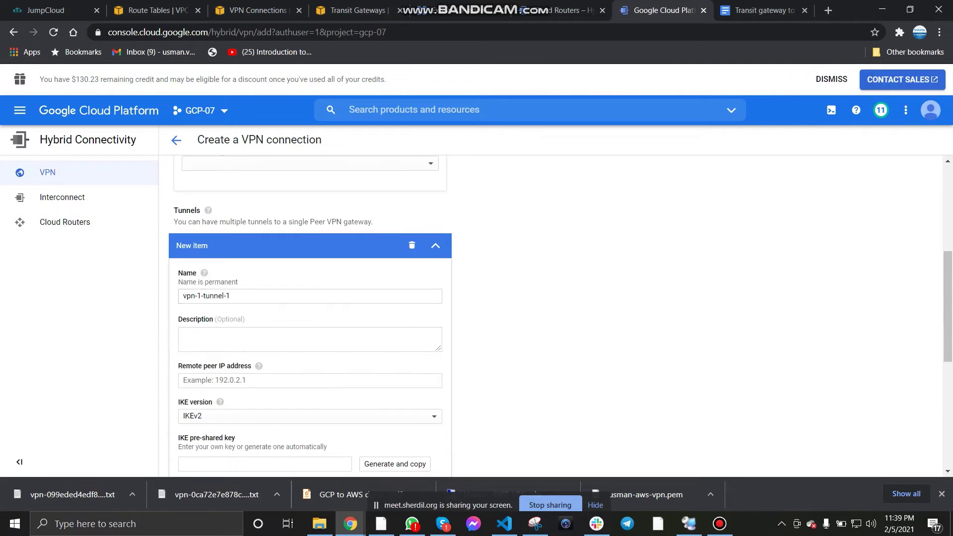
pyautogui.click(310, 163)
pyautogui.click(260, 237)
# Step: Set the tunnel's IKE version to IKEv1 and paste in the pre-shared key
pyautogui.scroll(1, 310, 318)
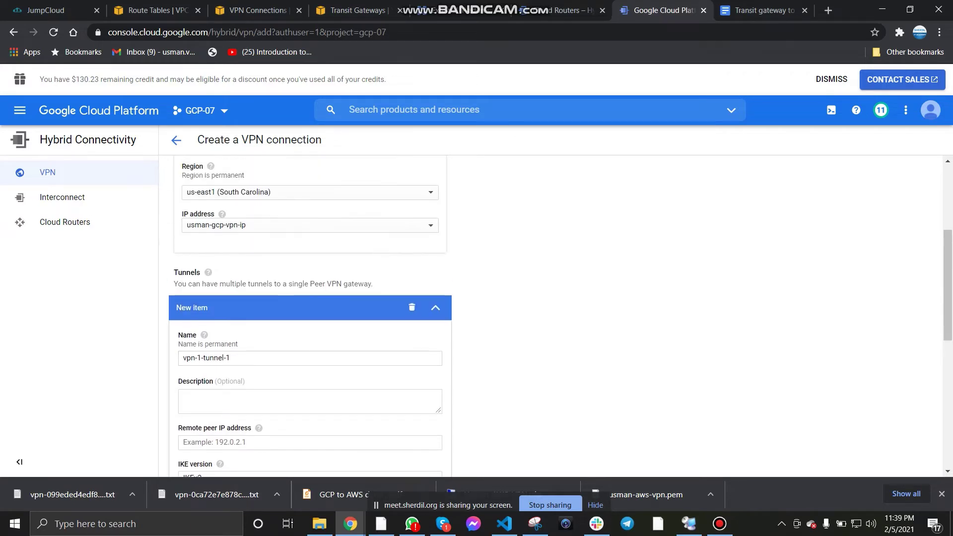
pyautogui.scroll(-2, 310, 318)
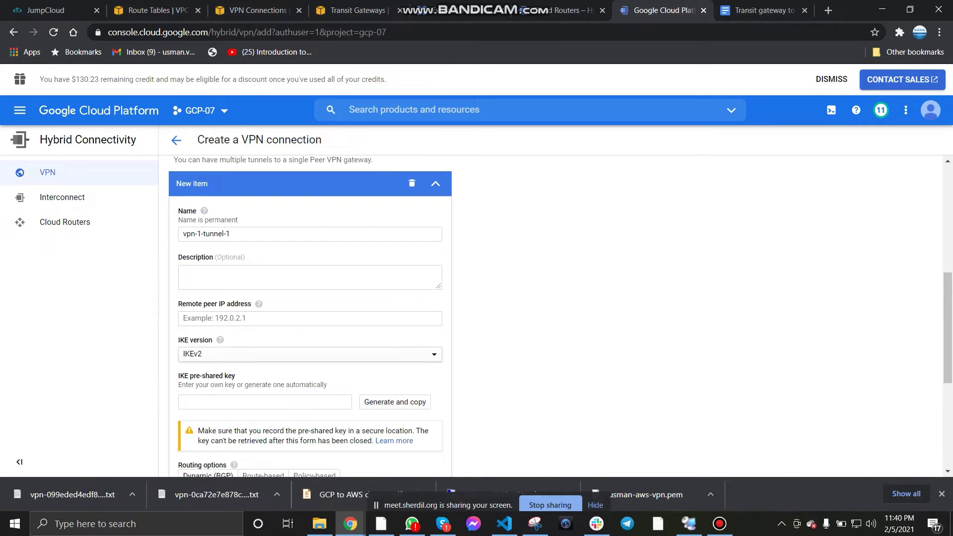
pyautogui.click(309, 354)
pyautogui.click(238, 342)
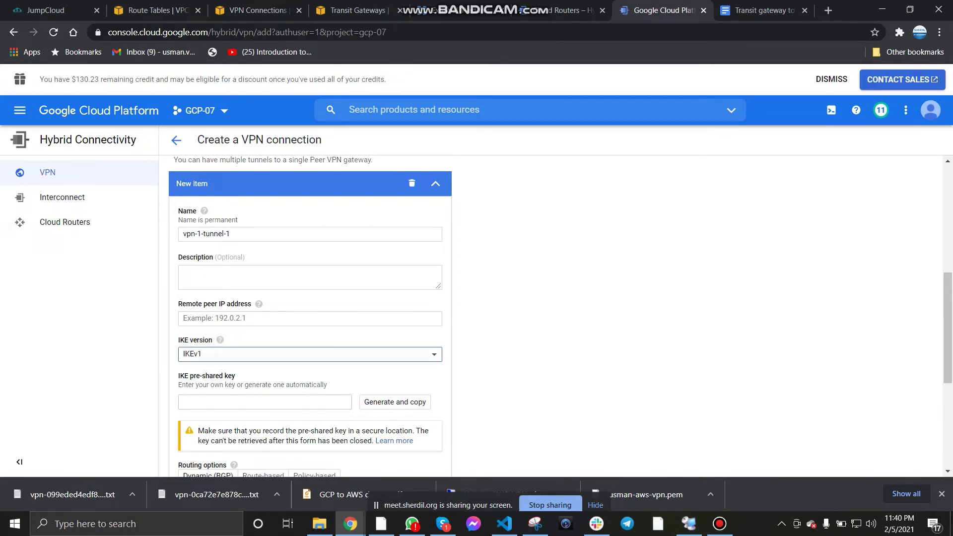
pyautogui.click(265, 402)
pyautogui.hotkey('ctrl', 'v')
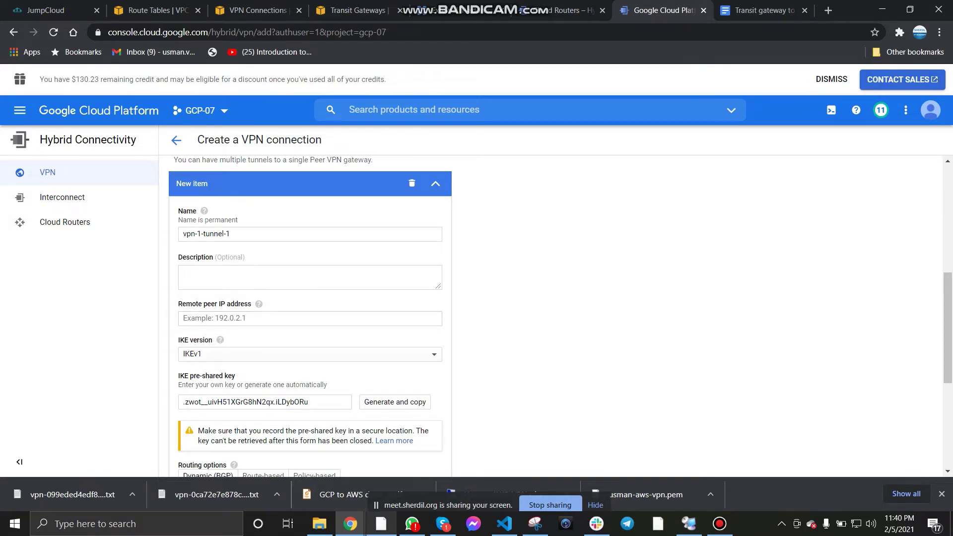
# Step: Copy the AWS outside address 13.248.203.5 and use it as the remote peer IP
pyautogui.hotkey('alt', 'Tab')
pyautogui.scroll(-5, 476, 278)
pyautogui.scroll(-13, 476, 278)
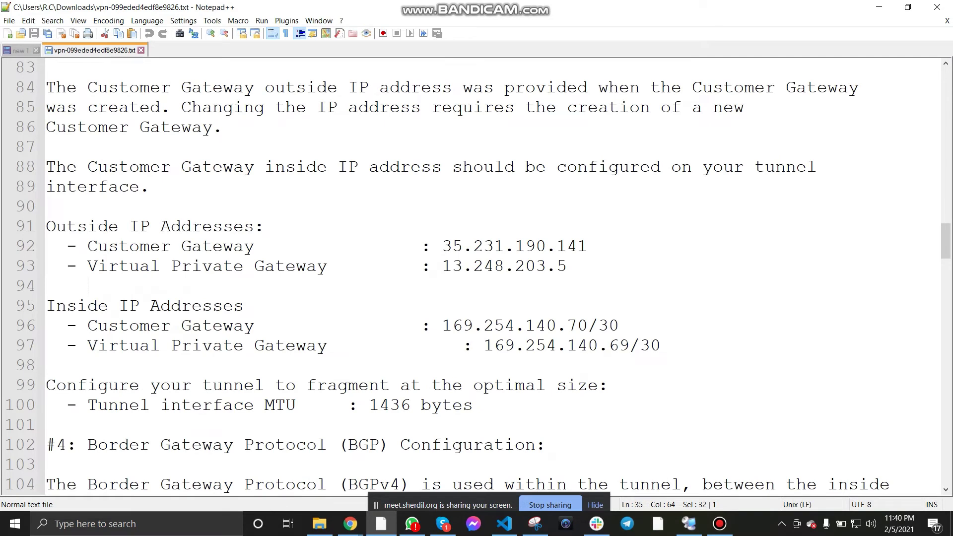
pyautogui.moveTo(442, 266); pyautogui.dragTo(567, 266)
pyautogui.hotkey('ctrl', 'c')
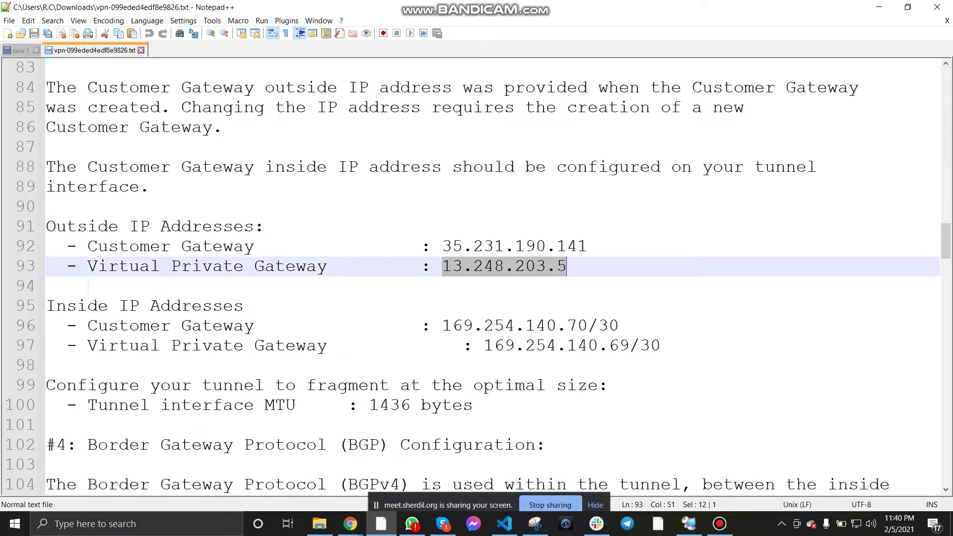
pyautogui.hotkey('alt', 'Tab')
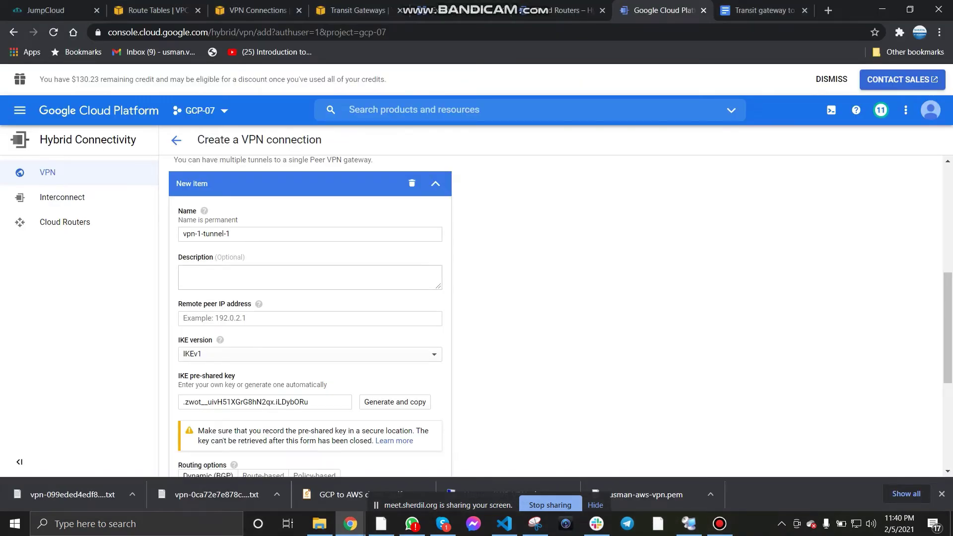
pyautogui.scroll(-1, 310, 313)
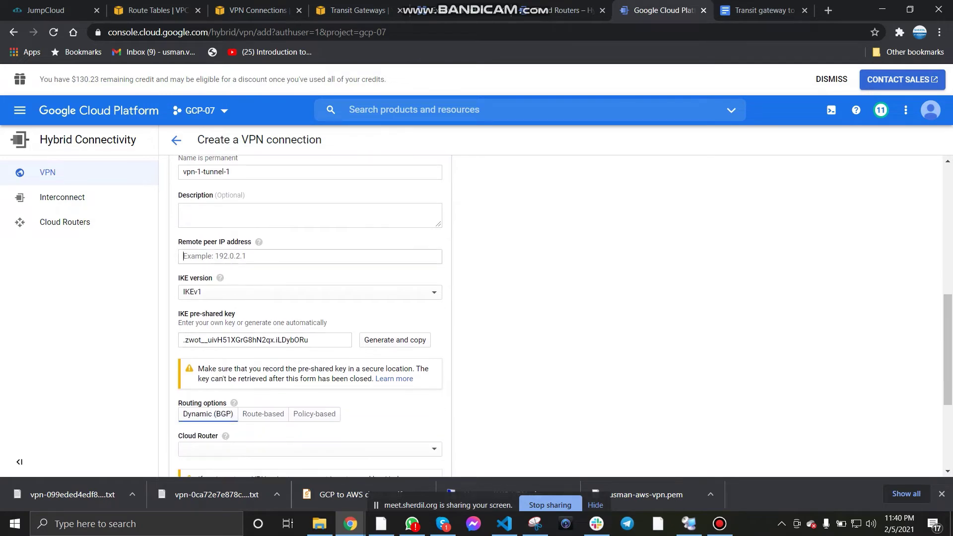
pyautogui.hotkey('ctrl', 'v')
# Step: Use dynamic BGP routing with usman-cloud-router and name the BGP session usman-bgp
pyautogui.scroll(-2, 310, 313)
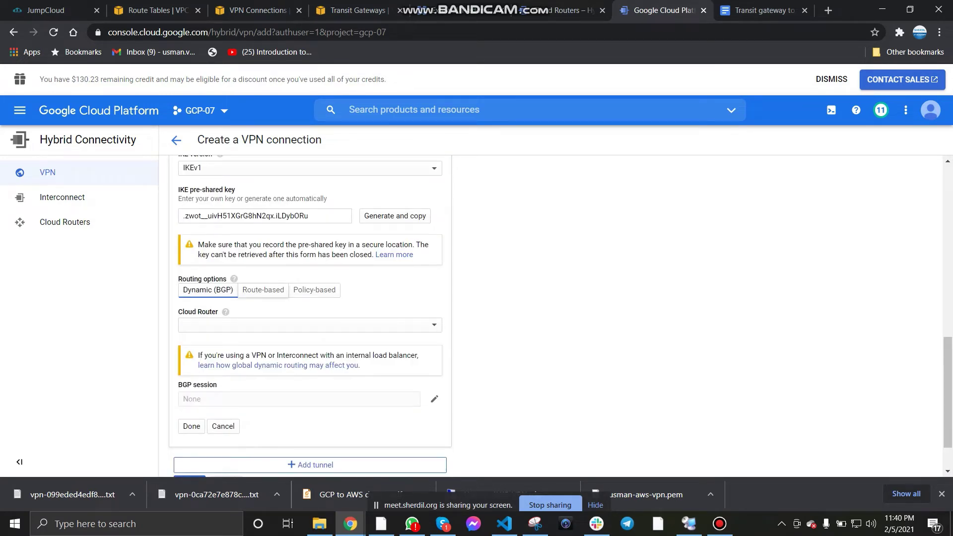
pyautogui.click(264, 290)
pyautogui.click(208, 299)
pyautogui.click(308, 334)
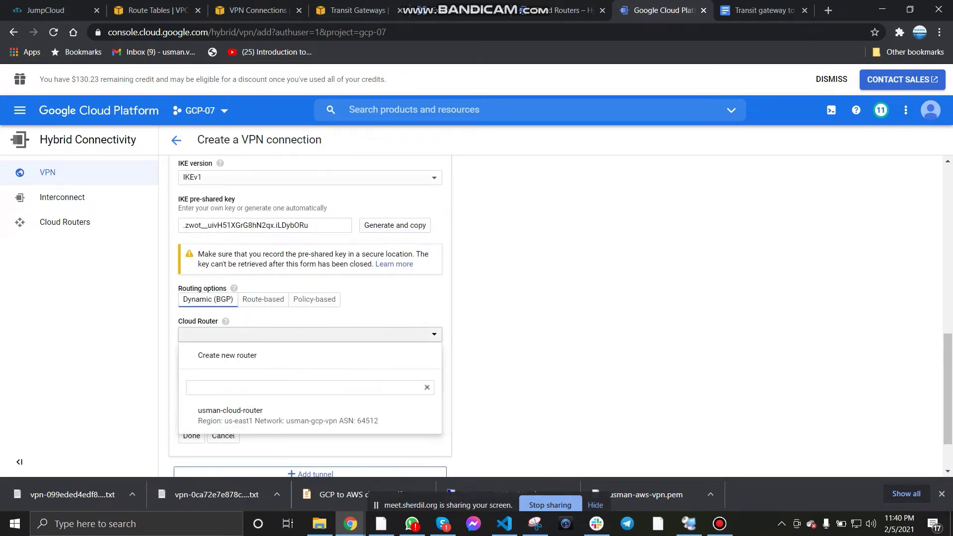
pyautogui.click(230, 415)
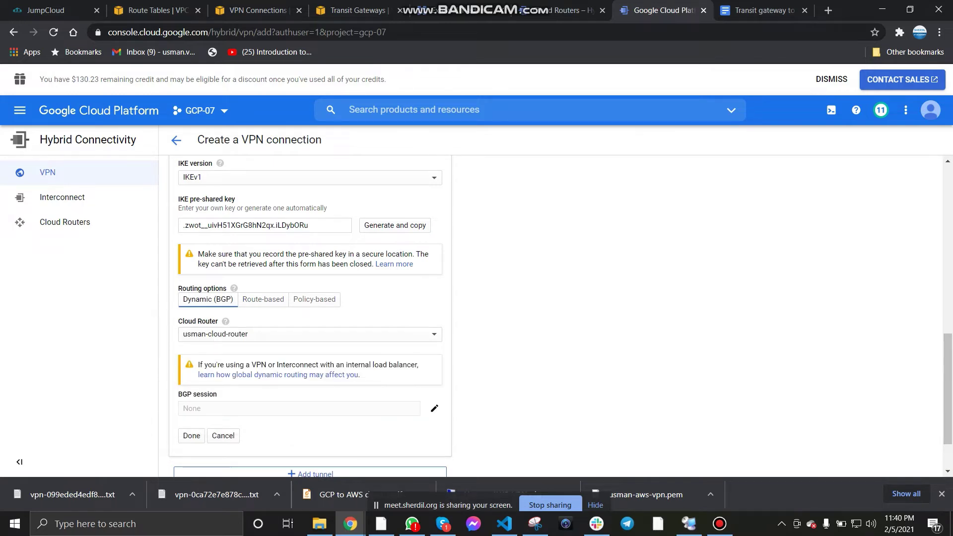
pyautogui.scroll(-1, 434, 344)
pyautogui.click(434, 344)
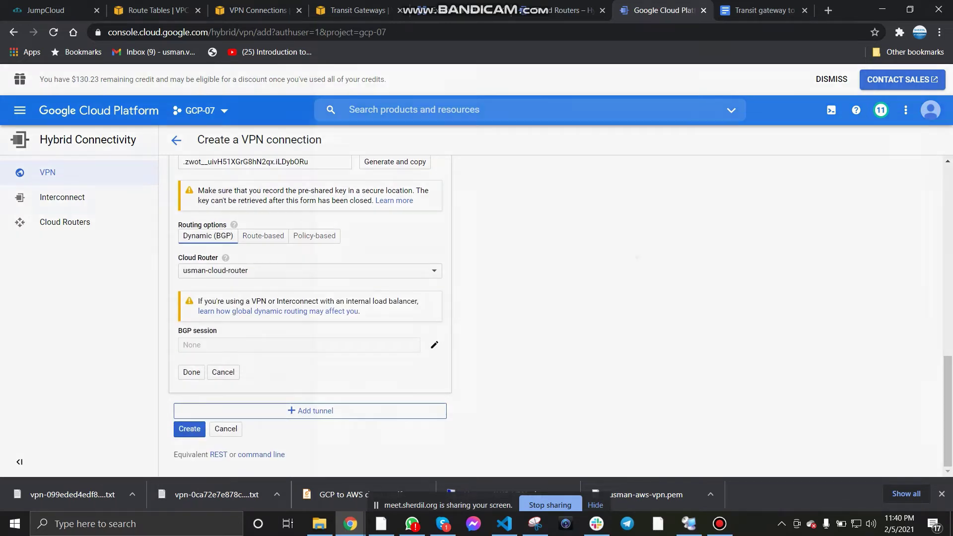
pyautogui.write('usman-bgp')
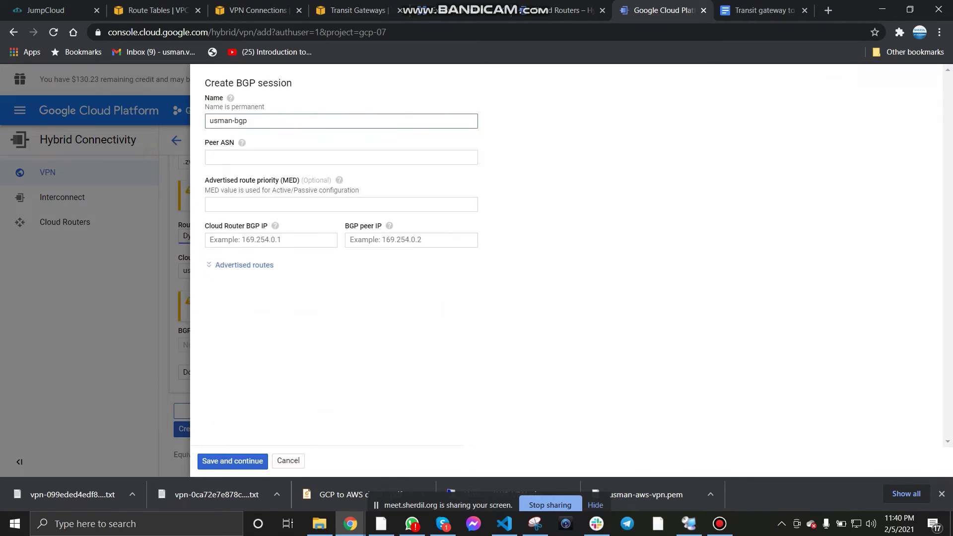
# Step: Enter peer ASN 65000, taken from the AWS configuration file
pyautogui.click(341, 158)
pyautogui.hotkey('alt', 'Tab')
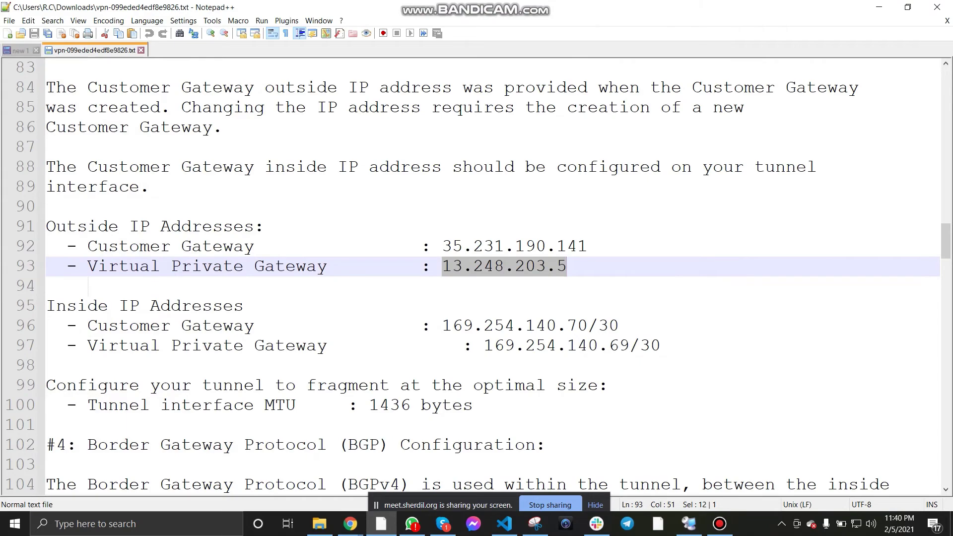
pyautogui.scroll(-2, 476, 276)
pyautogui.scroll(9, 477, 276)
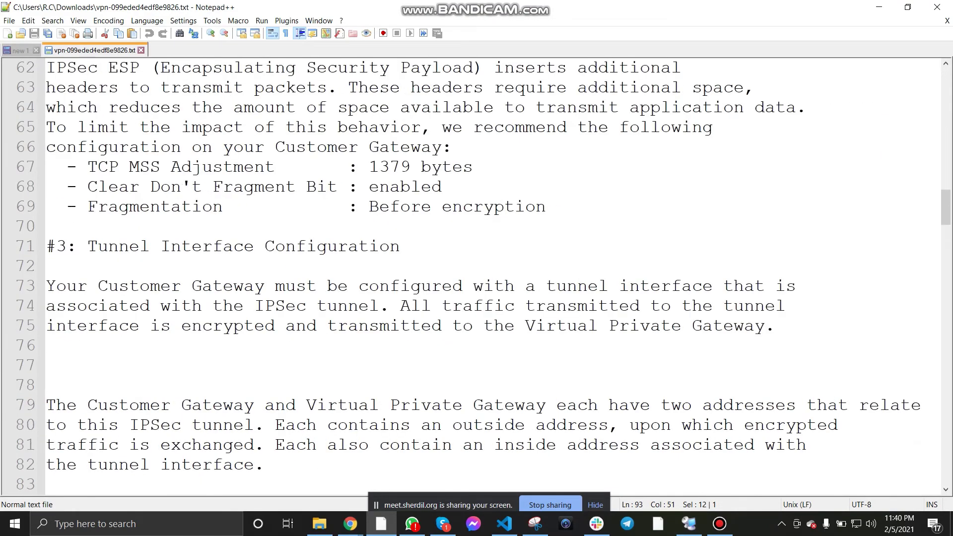
pyautogui.scroll(-2, 477, 276)
pyautogui.scroll(-11, 476, 276)
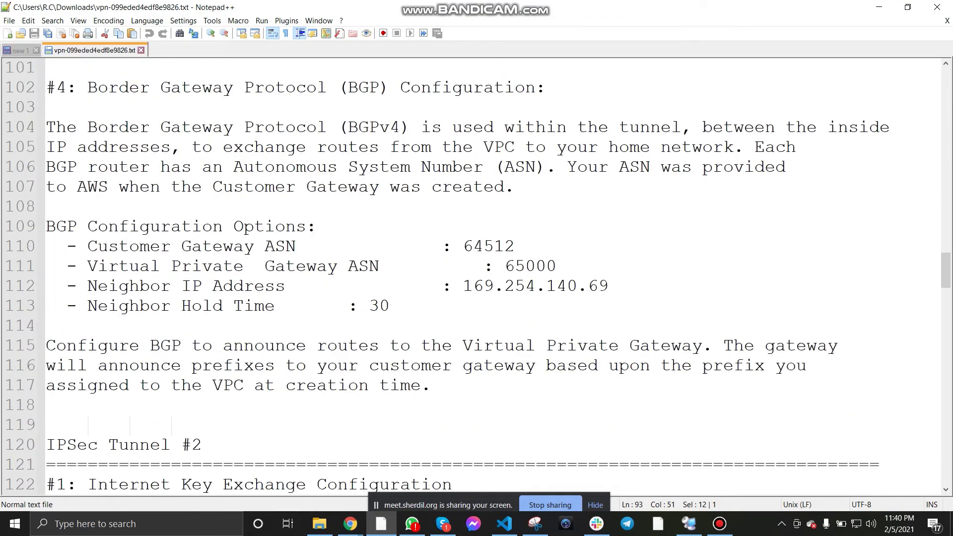
pyautogui.moveTo(505, 266); pyautogui.dragTo(557, 266)
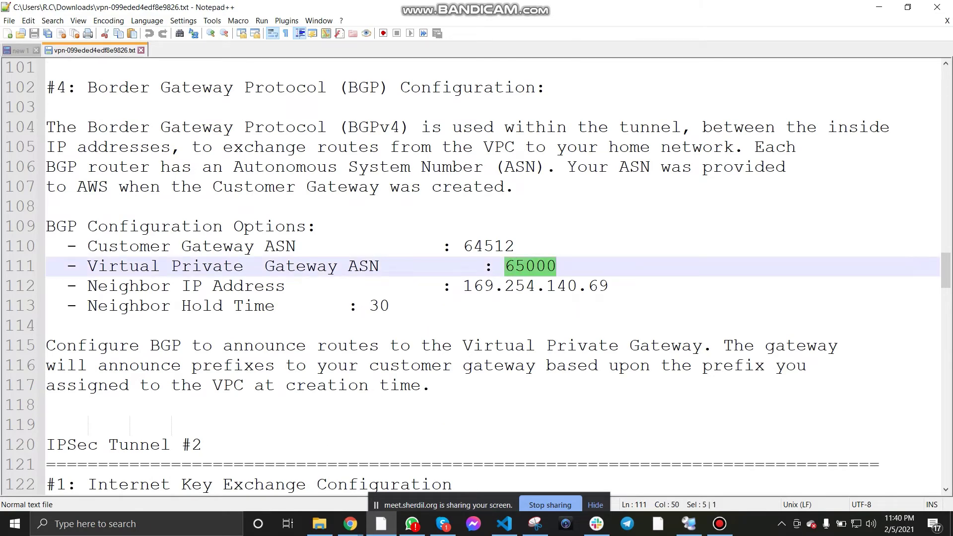
pyautogui.click(879, 7)
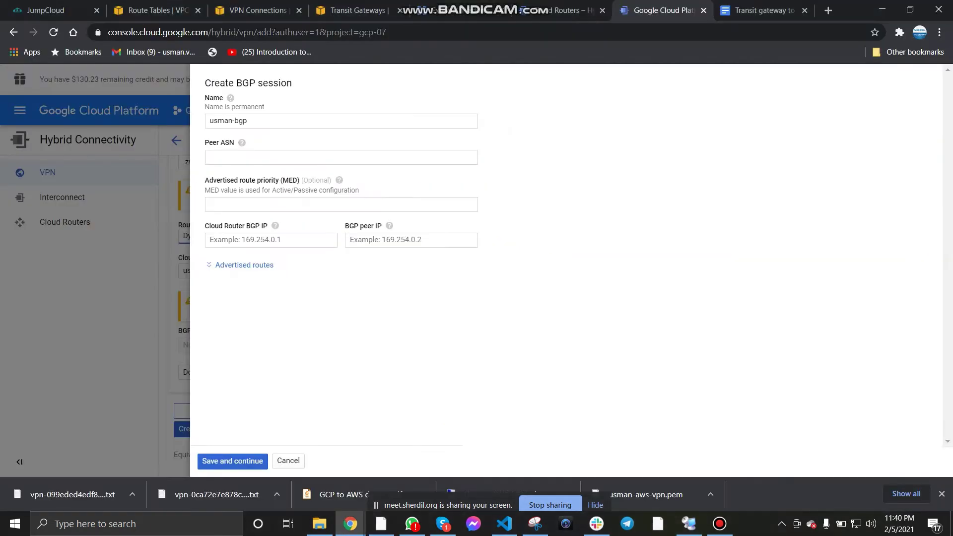
pyautogui.write('64')
pyautogui.press('BackSpace')
pyautogui.write('5000')
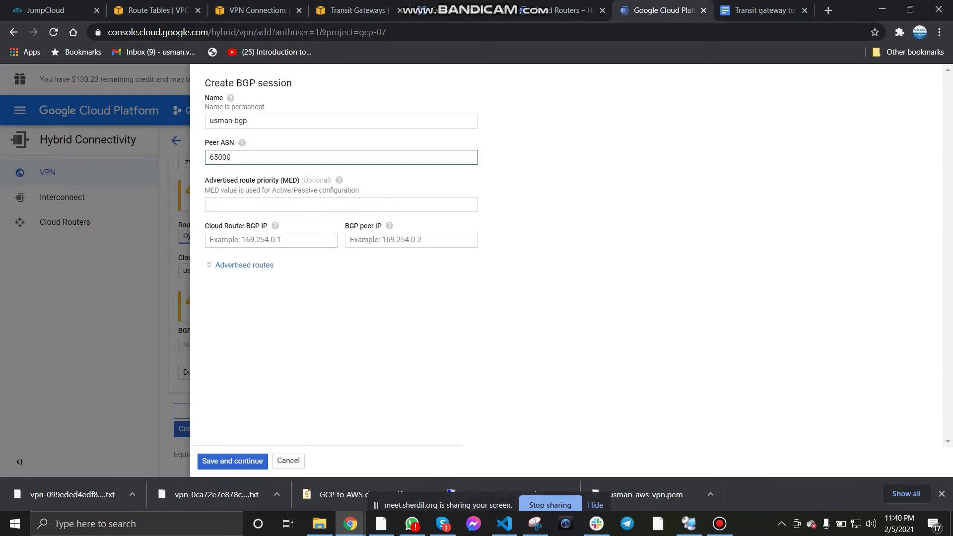
# Step: Copy the customer gateway inside IP and set the Cloud Router BGP IP to 169.254.140.70
pyautogui.click(271, 240)
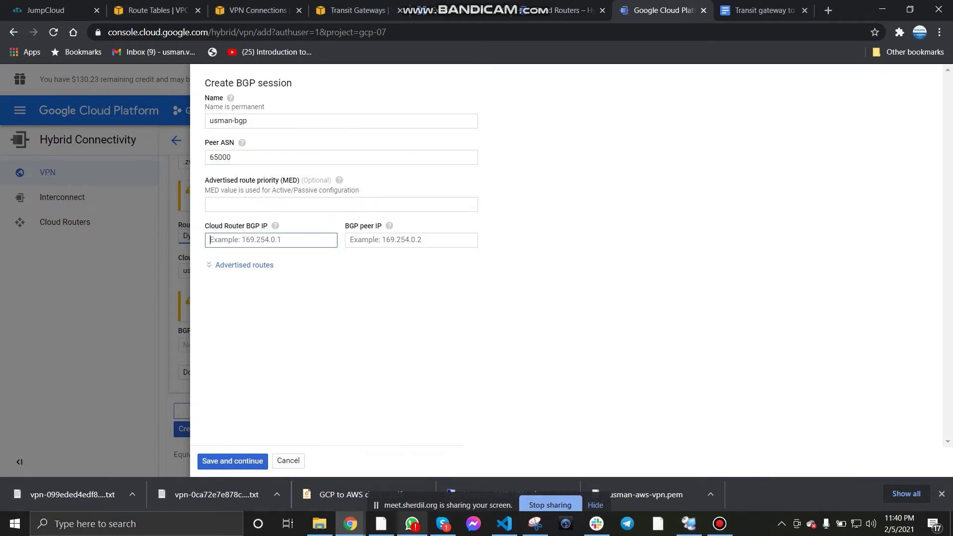
pyautogui.click(381, 524)
pyautogui.scroll(4, 477, 273)
pyautogui.scroll(10, 477, 273)
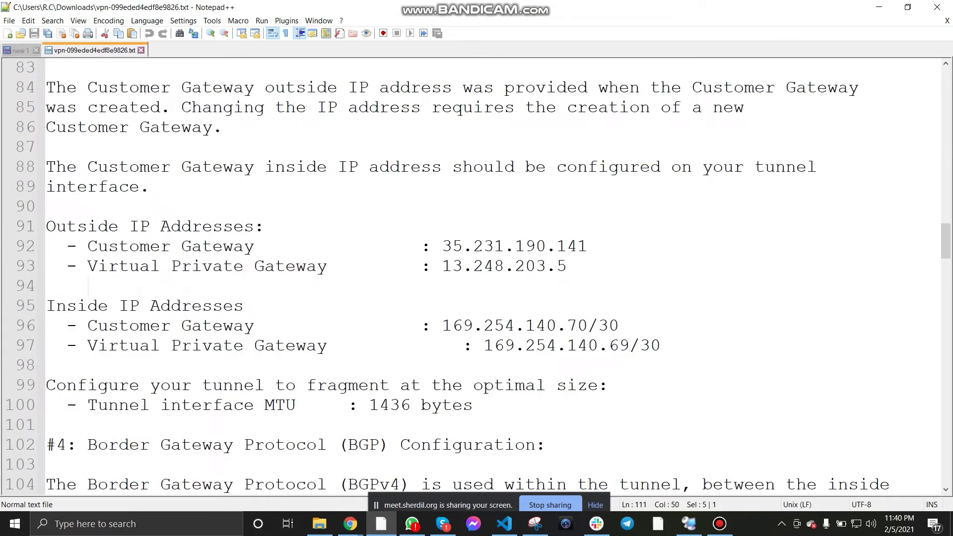
pyautogui.moveTo(442, 325); pyautogui.dragTo(588, 325)
pyautogui.hotkey('ctrl', 'c')
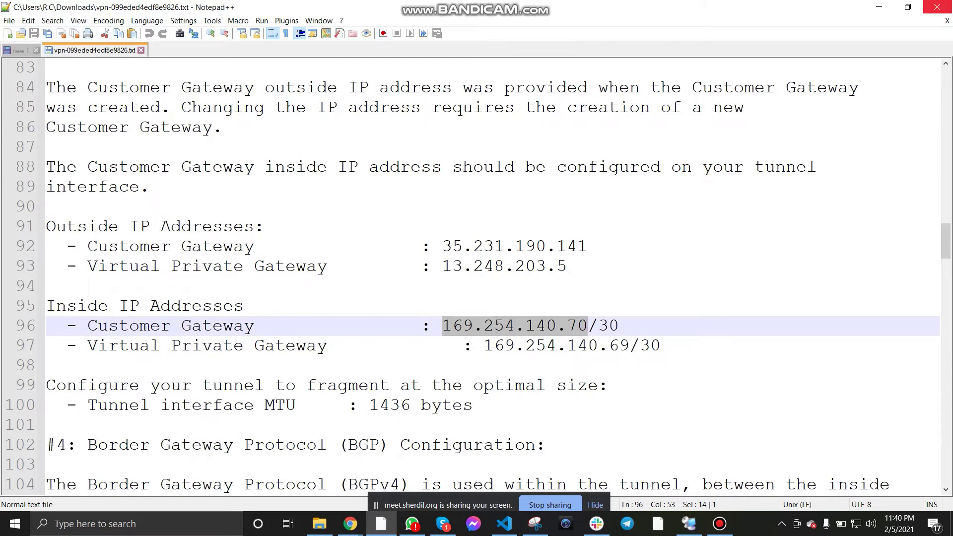
pyautogui.click(879, 7)
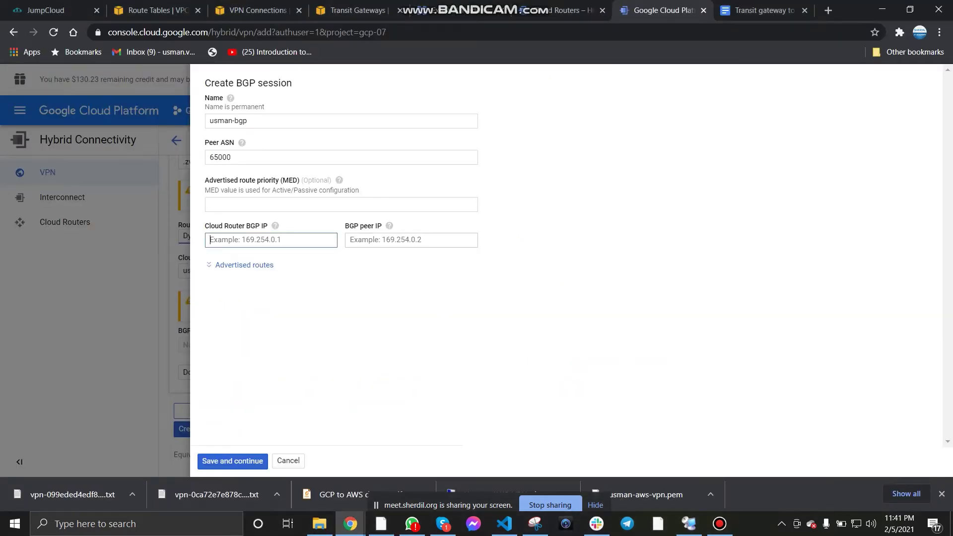
pyautogui.click(411, 240)
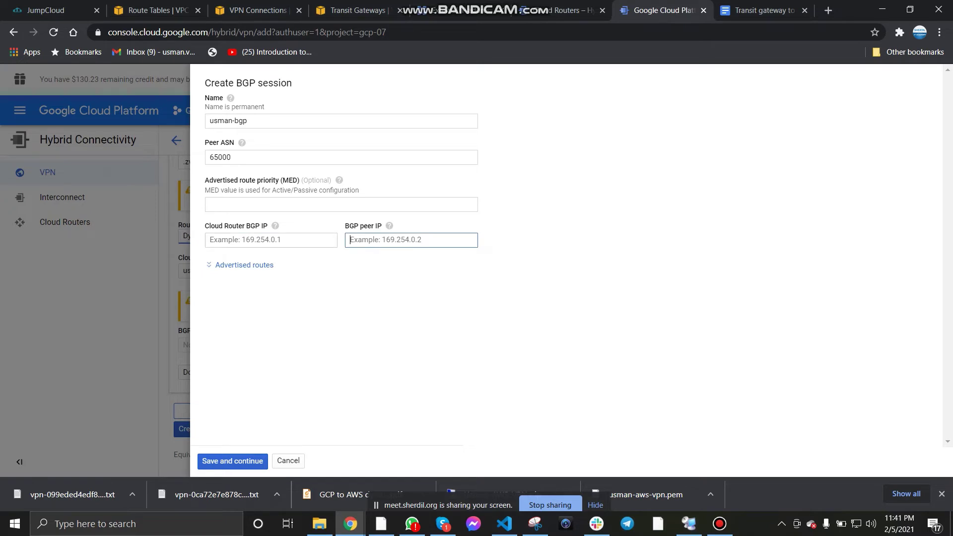
pyautogui.click(271, 240)
pyautogui.hotkey('ctrl', 'v')
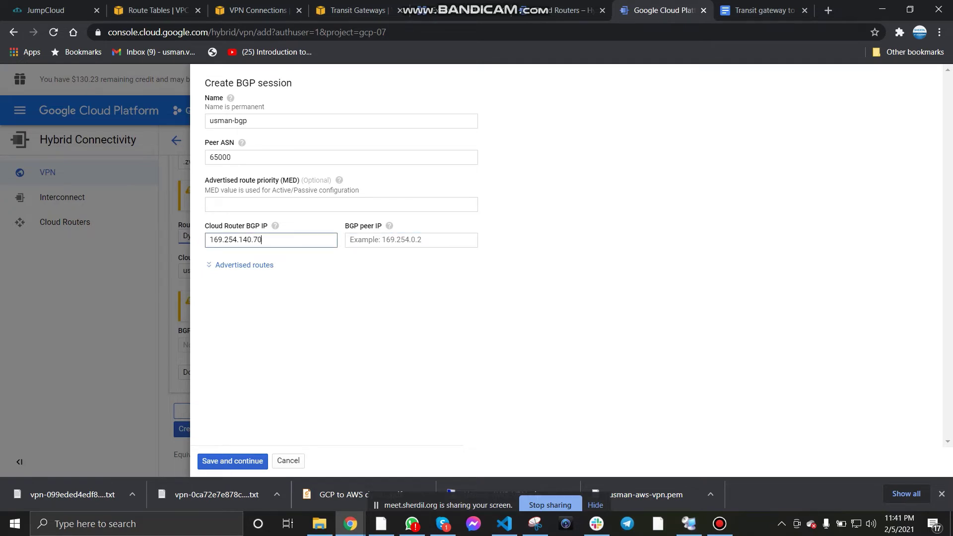
# Step: Set BGP peer IP 169.254.140.69, save the usman-bgp session, and create the VPN connection
pyautogui.click(411, 241)
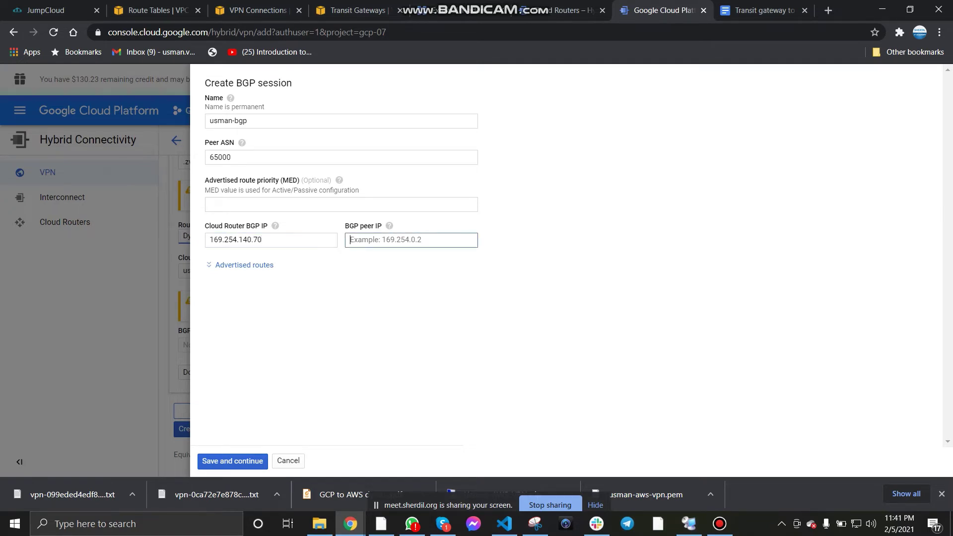
pyautogui.hotkey('ctrl', 'v')
pyautogui.write('60')
pyautogui.click(411, 308)
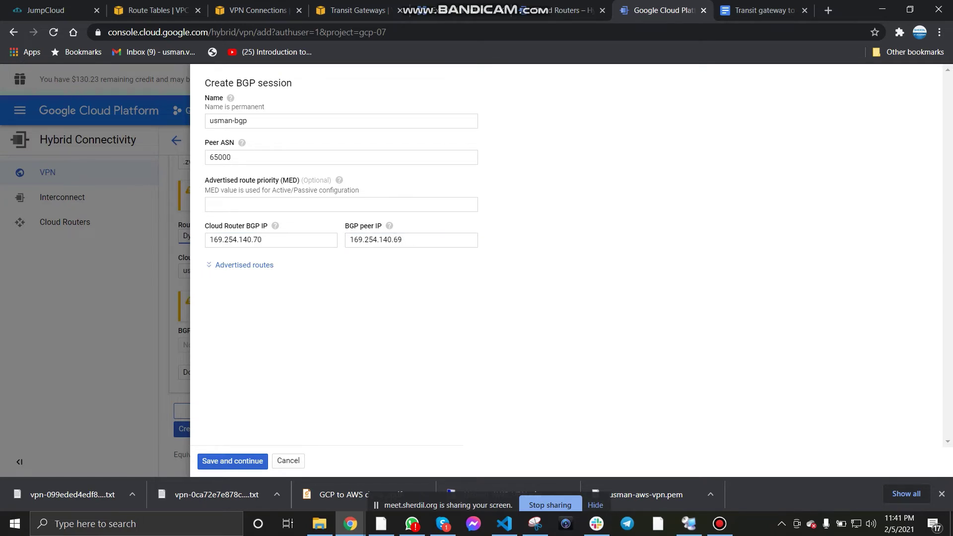
pyautogui.click(232, 461)
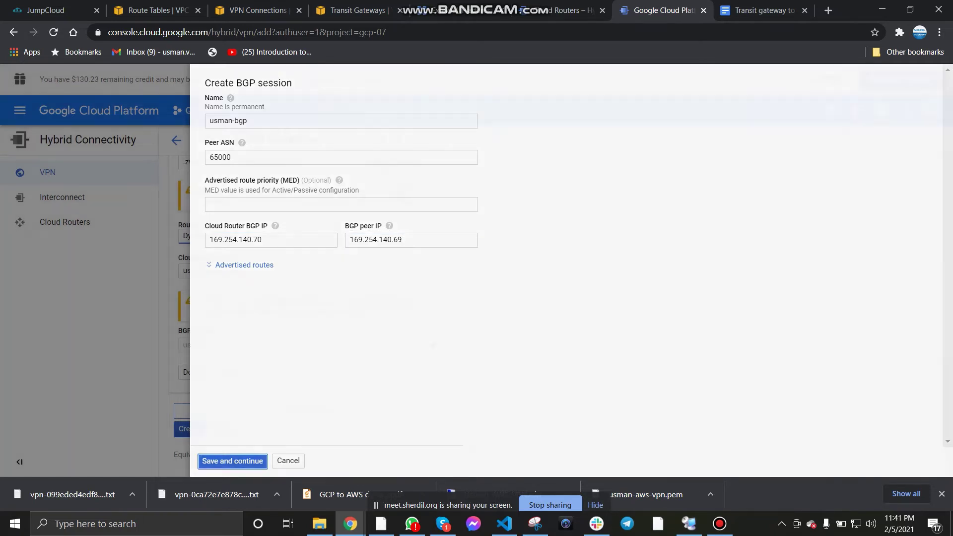
pyautogui.click(190, 429)
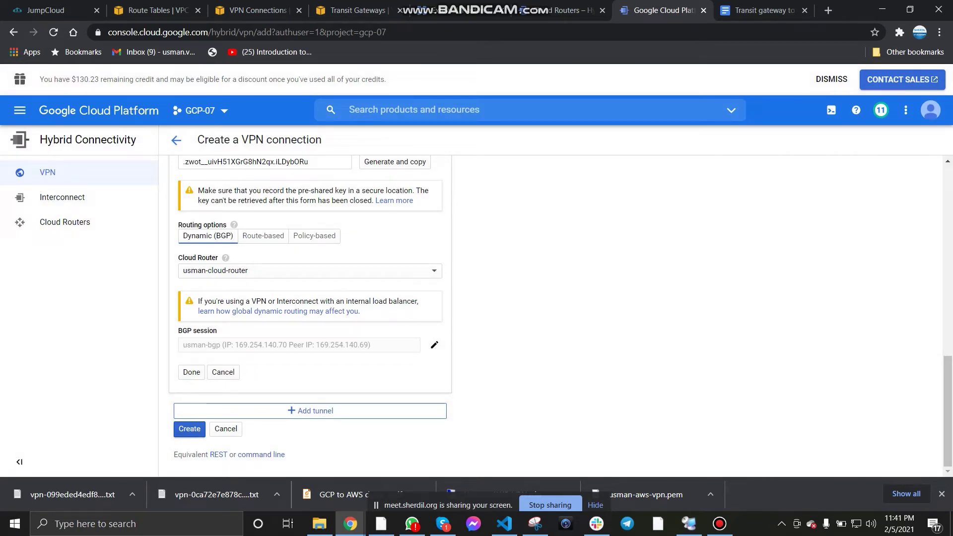
# Step: Skim the remaining notes, then refresh Cloud VPN Tunnels to confirm vpn-1-tunnel-1 shows BGP established
pyautogui.click(764, 11)
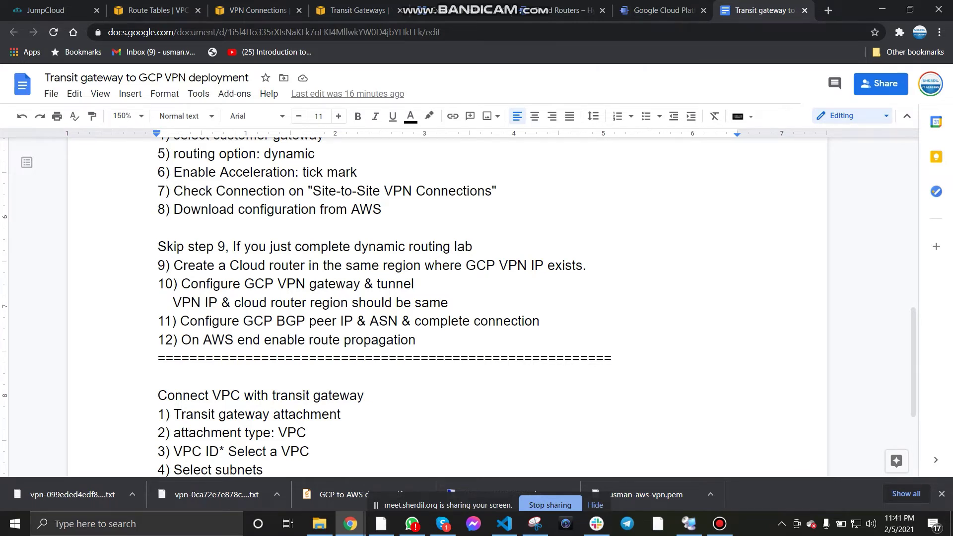
pyautogui.scroll(-4, 447, 307)
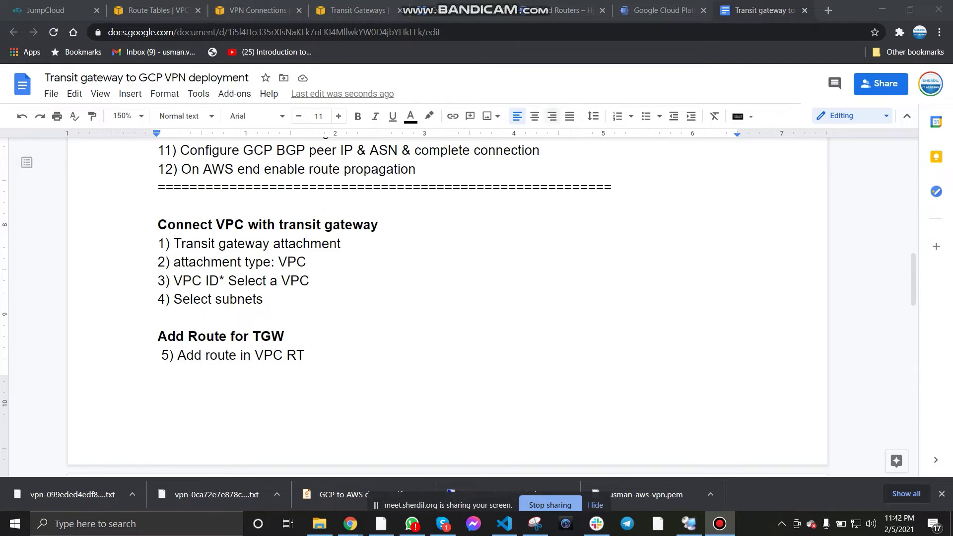
pyautogui.click(663, 10)
pyautogui.click(205, 175)
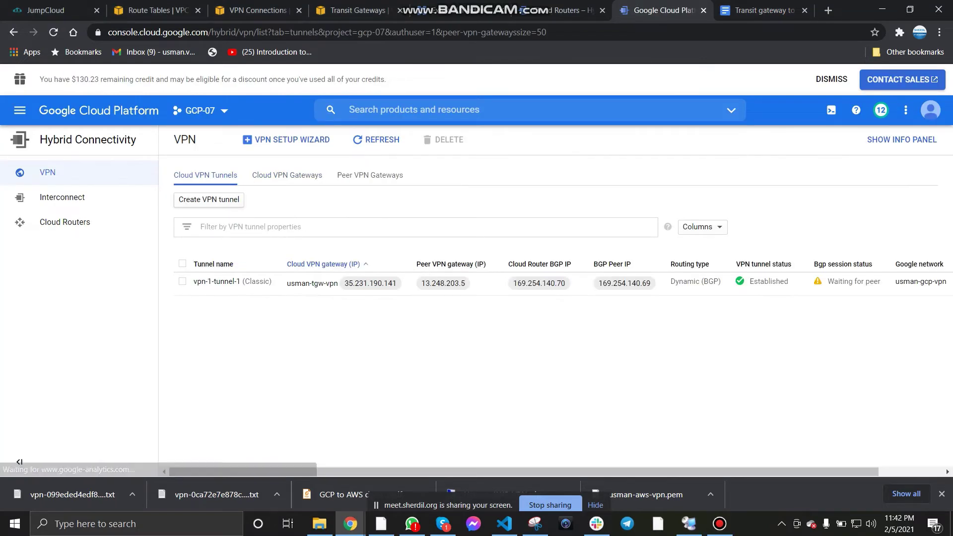
pyautogui.click(376, 140)
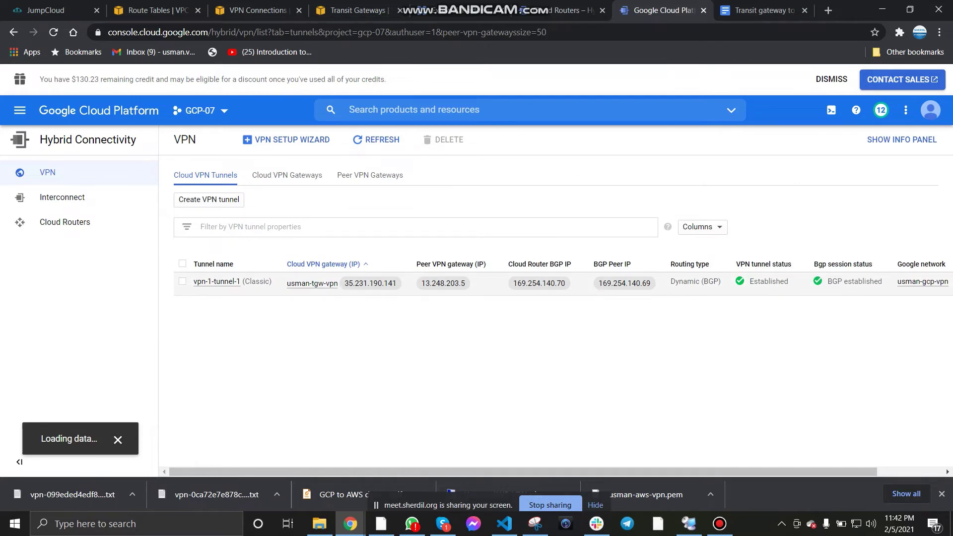
# Step: Check Usman_VPN's tunnel details show Tunnel 1 UP, then move to the VPC route table's Edit routes page
pyautogui.click(358, 10)
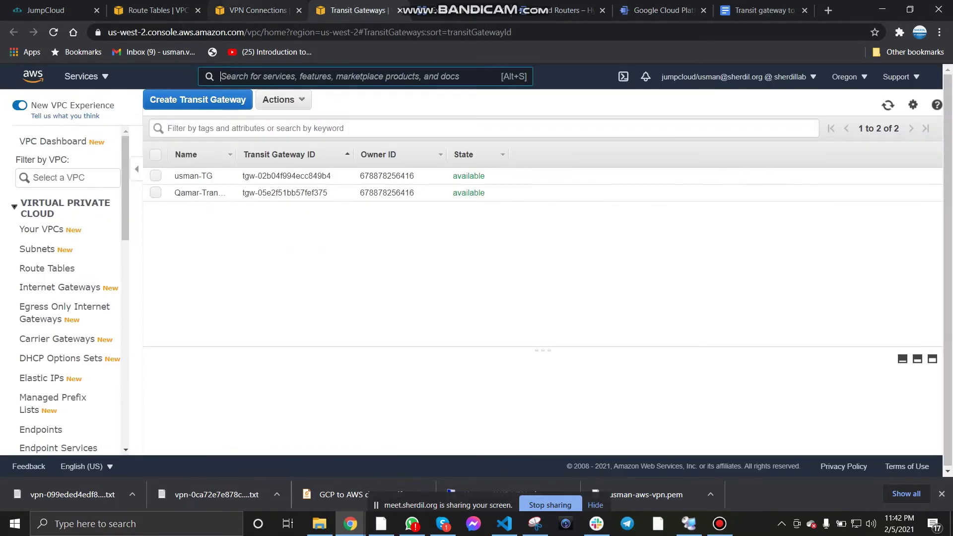
pyautogui.moveTo(268, 10); pyautogui.dragTo(368, 10)
pyautogui.click(231, 295)
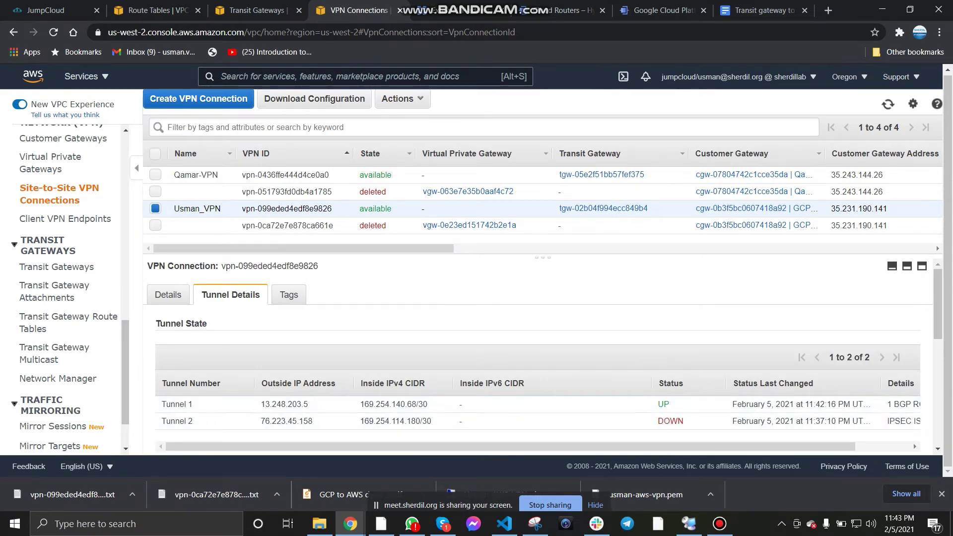
pyautogui.hscroll(2, 536, 402)
pyautogui.hscroll(-2, 536, 412)
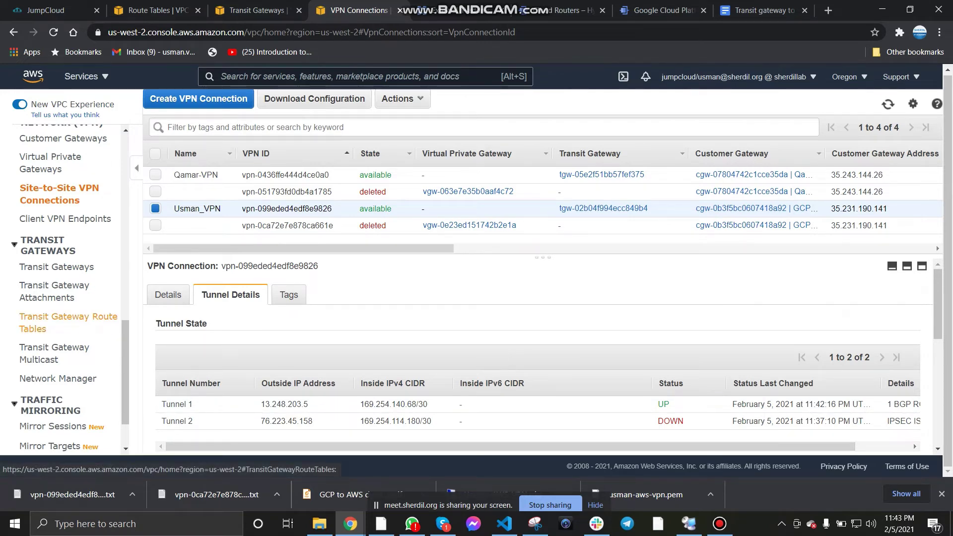
pyautogui.click(68, 323)
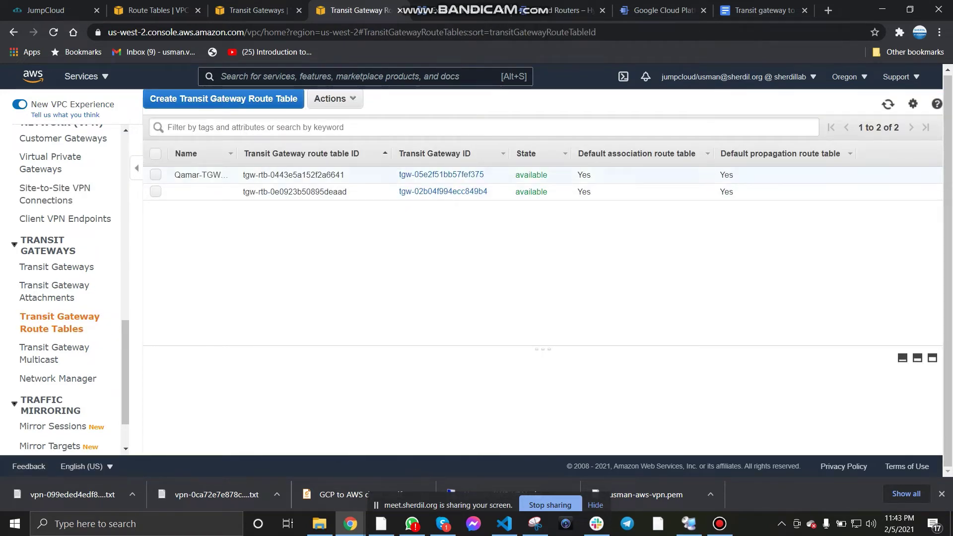
pyautogui.hotkey('ctrl', '2')
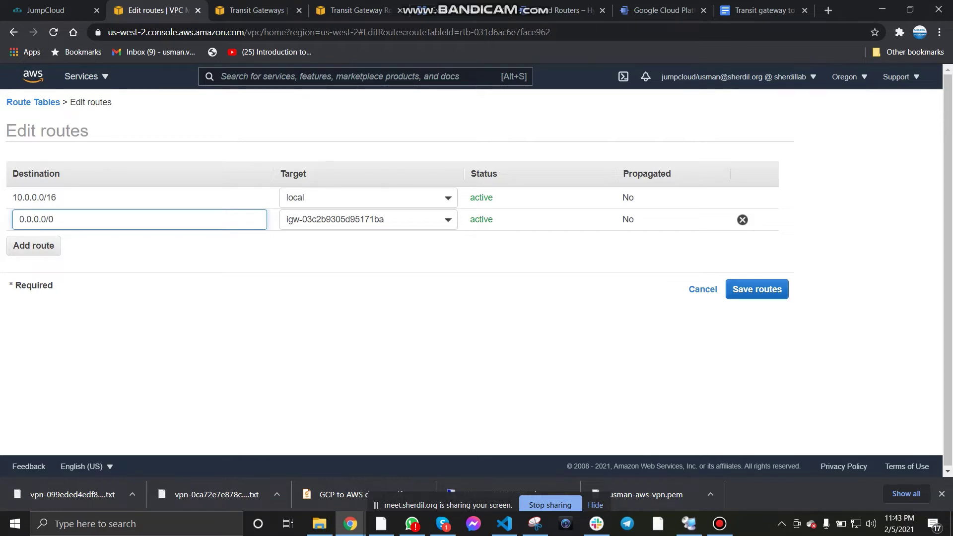
# Step: Review the public route table's route propagation settings, then open its routes for editing
pyautogui.click(703, 289)
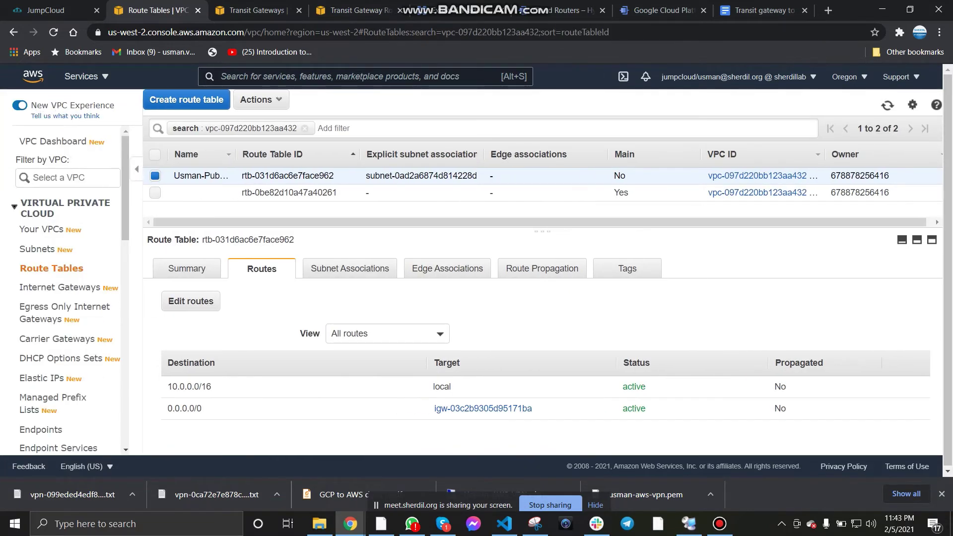
pyautogui.click(544, 268)
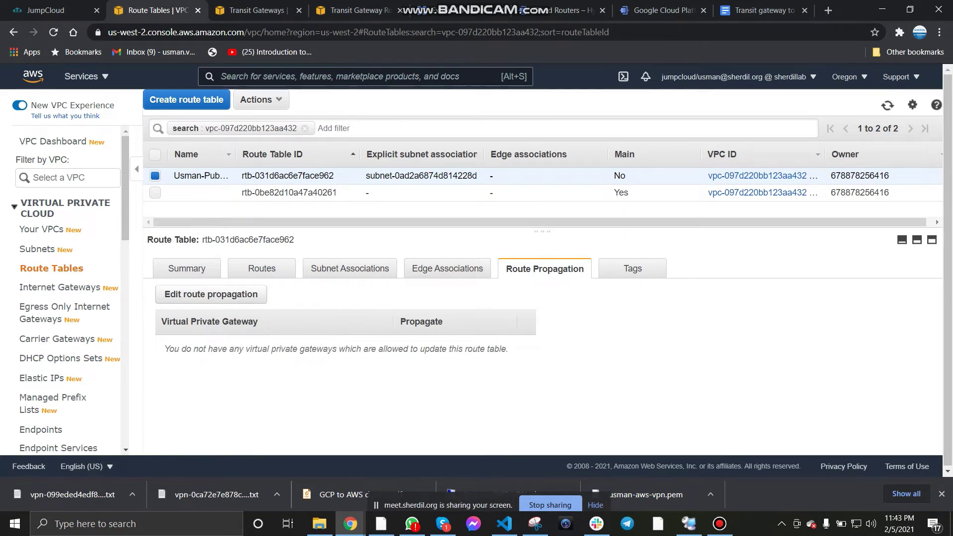
pyautogui.moveTo(246, 349); pyautogui.dragTo(339, 349)
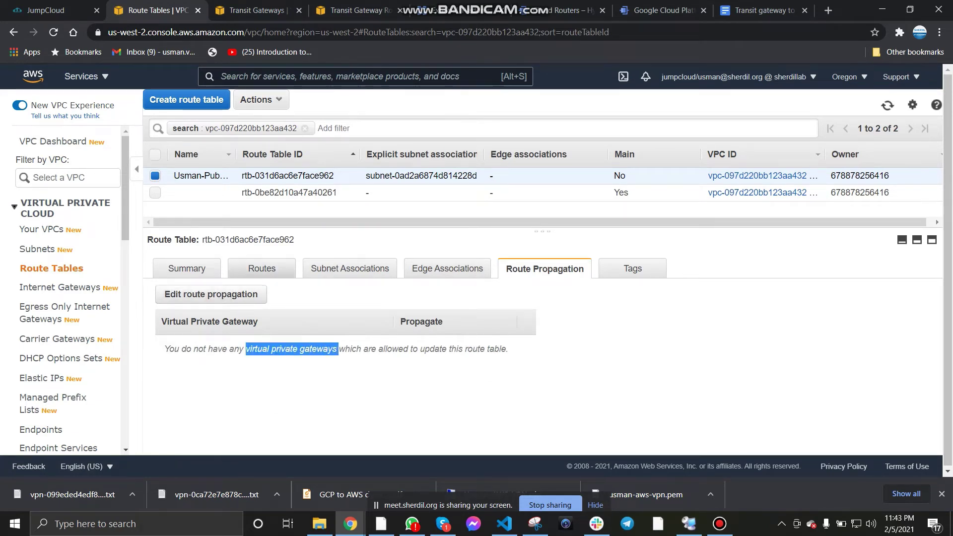
pyautogui.click(262, 268)
pyautogui.click(211, 299)
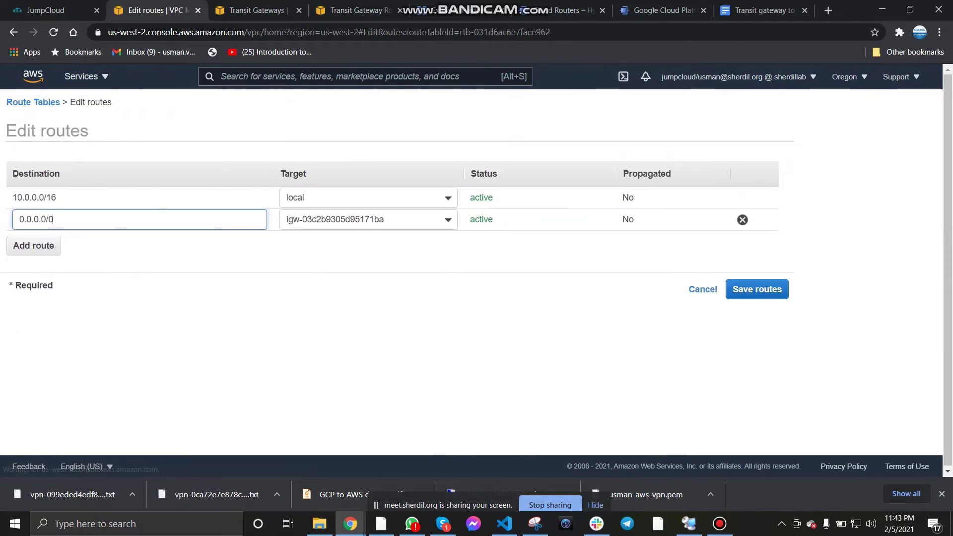
# Step: Add and save route 172.16.0.0/24 to tgw-02b04f994ecc849b4, then select tgw-rtb-0e0923b50895deaad
pyautogui.click(33, 246)
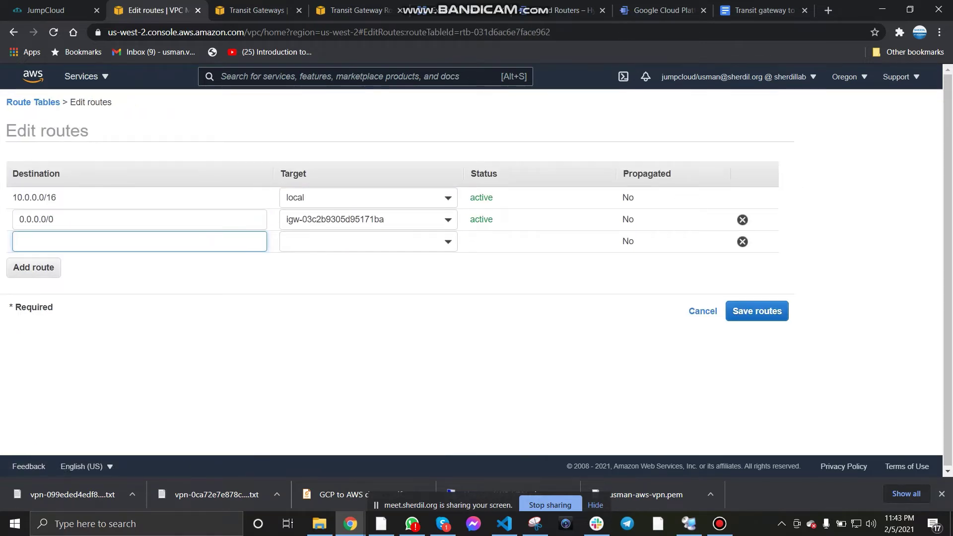
pyautogui.write('172.')
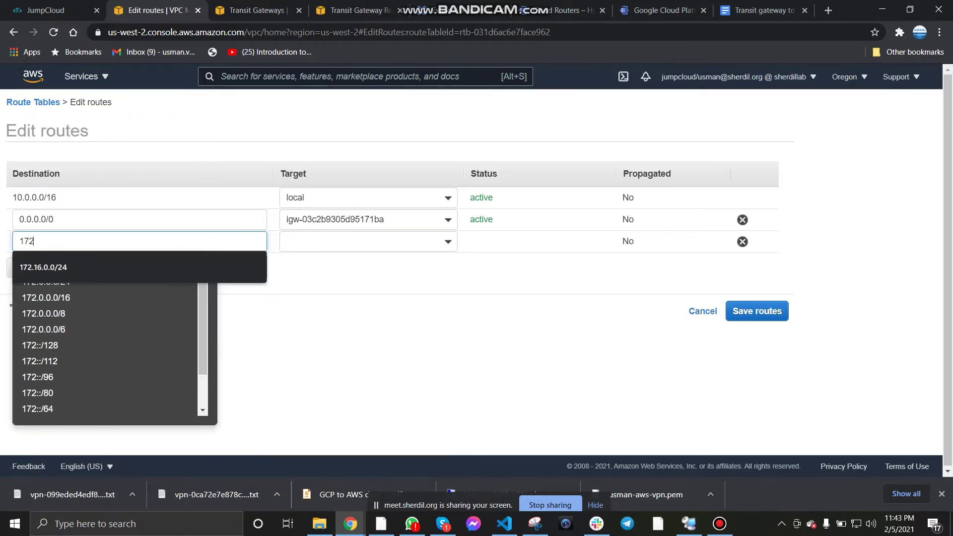
pyautogui.press('BackSpace')
pyautogui.write('.1')
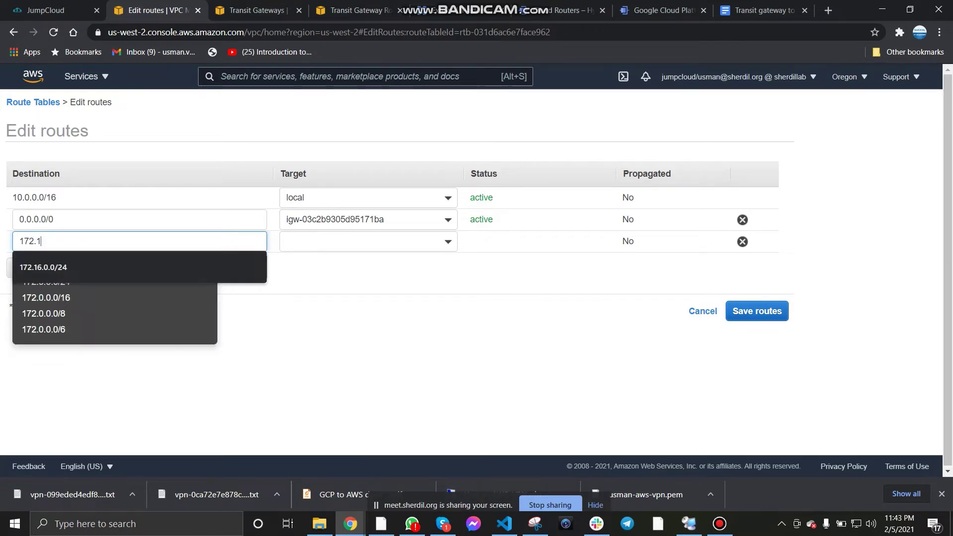
pyautogui.write('6.0.0')
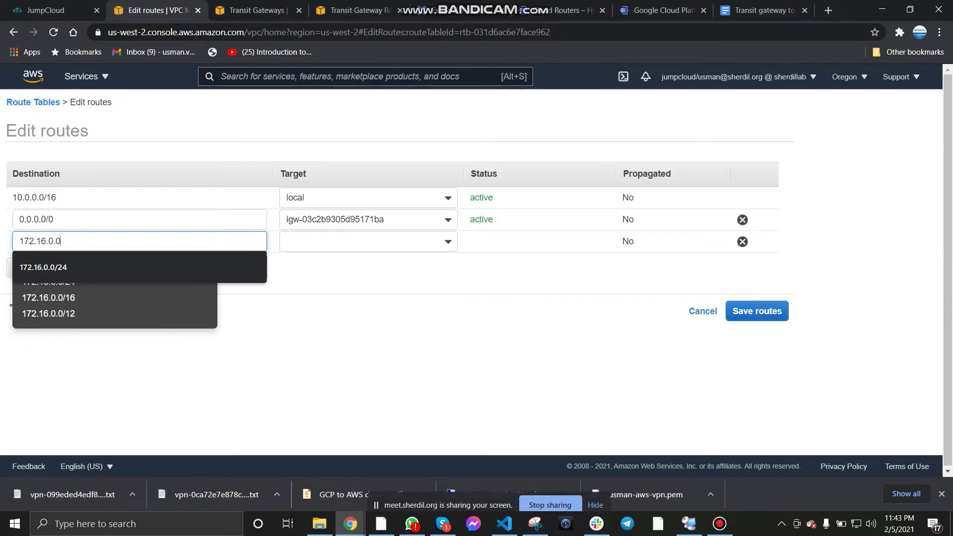
pyautogui.write('/24')
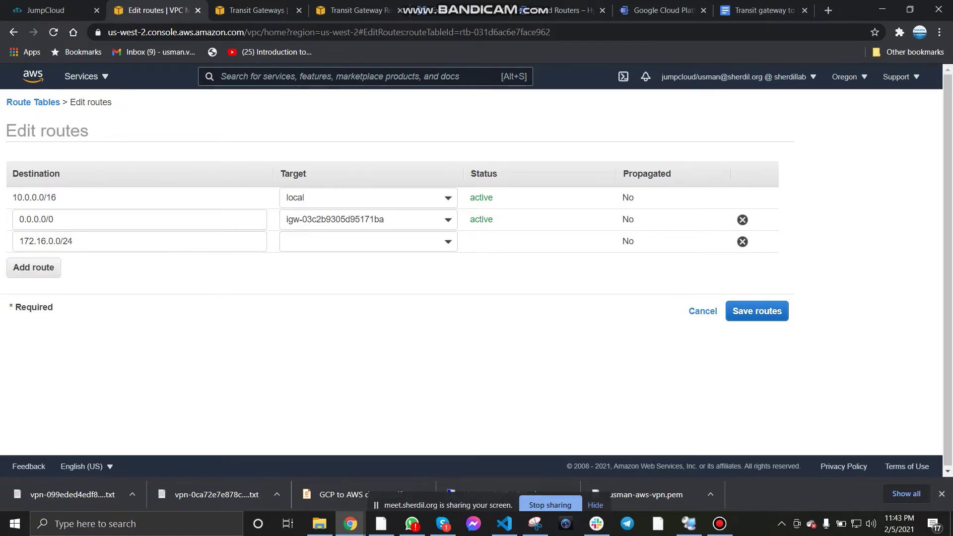
pyautogui.click(368, 242)
pyautogui.press('Down')
pyautogui.press('Down')
pyautogui.press('Down')
pyautogui.press('Down')
pyautogui.press('Down')
pyautogui.press('Down')
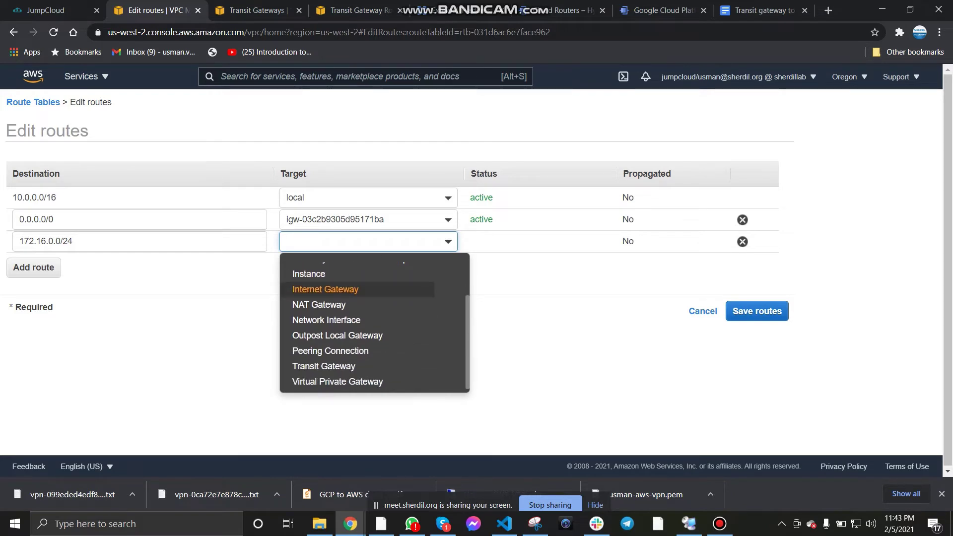
pyautogui.press('Return')
pyautogui.press('Return')
pyautogui.click(756, 311)
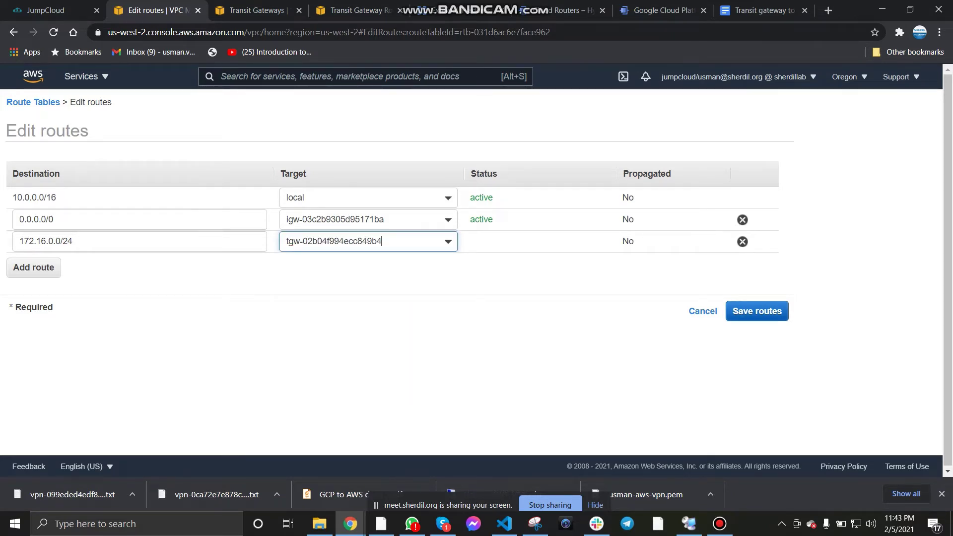
pyautogui.click(570, 209)
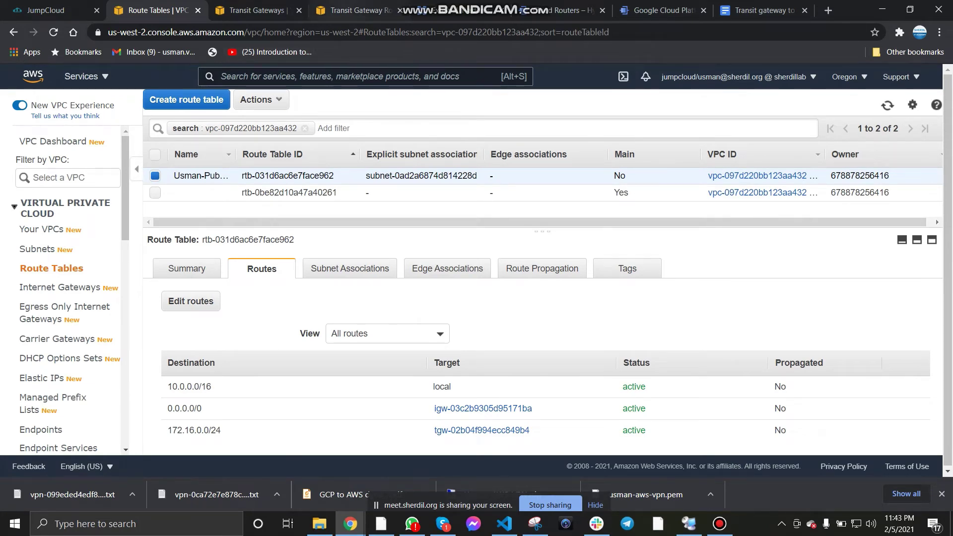
pyautogui.click(357, 9)
pyautogui.click(155, 192)
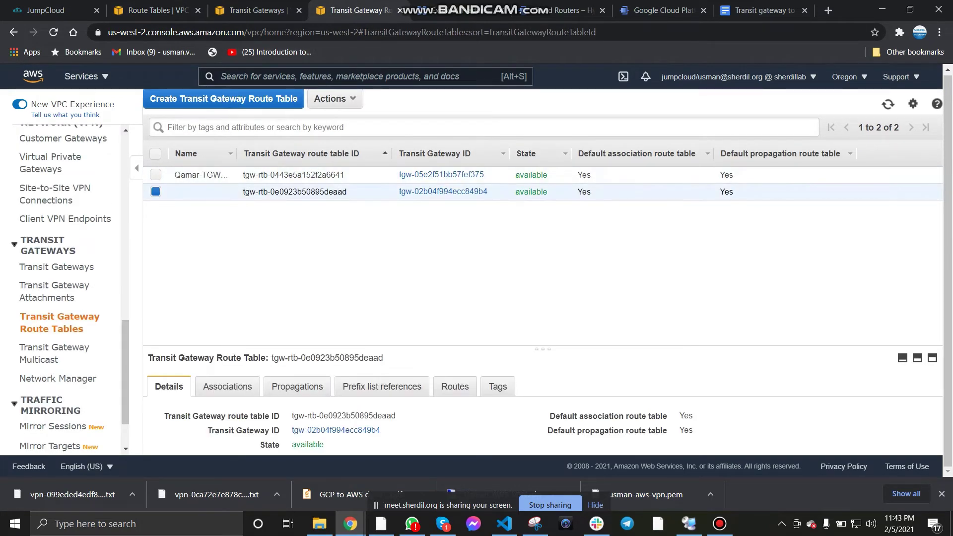
# Step: Check the TGW route table's associations, propagations, and active routes 10.0.0.0/16 and 172.16.0.0/24
pyautogui.hotkey('ctrl', '9')
pyautogui.hotkey('ctrl', '3')
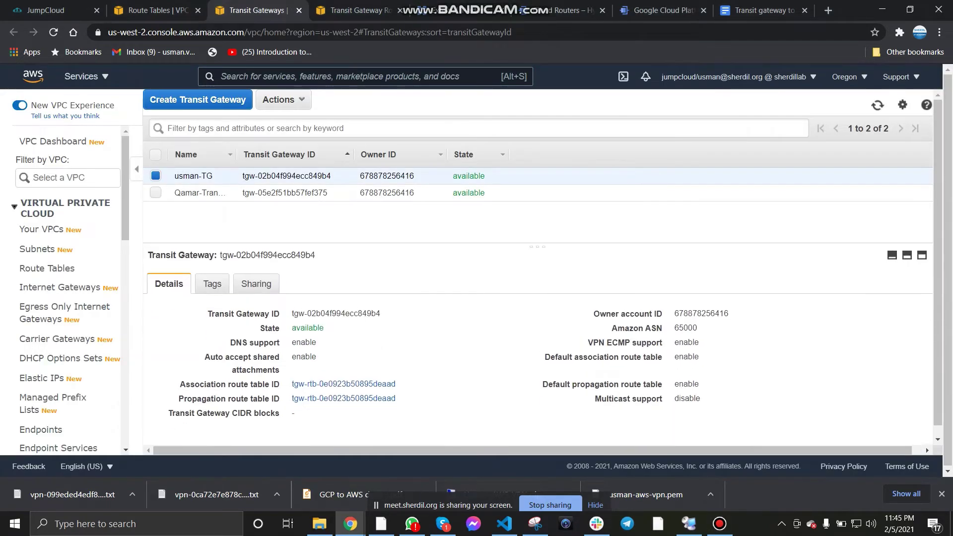
pyautogui.hotkey('ctrl', 'Tab')
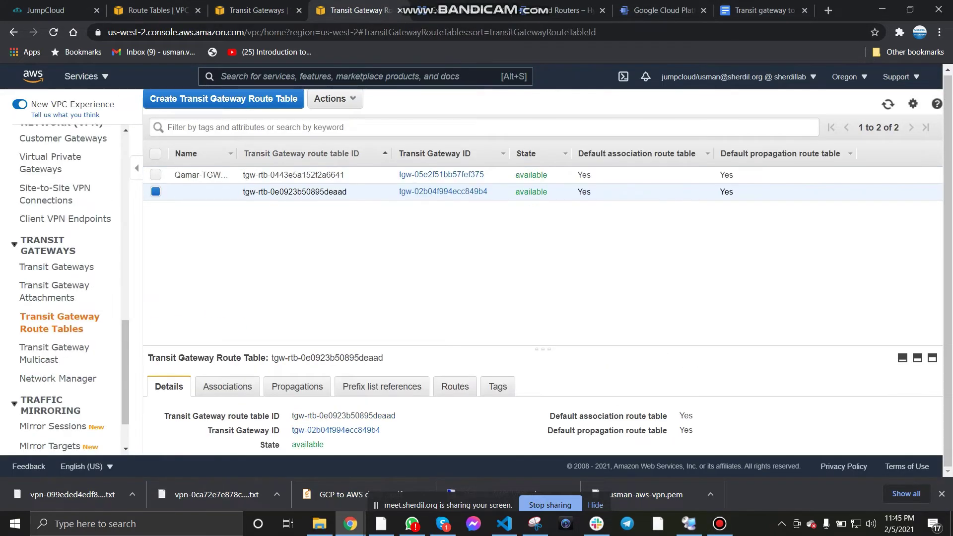
pyautogui.moveTo(543, 349); pyautogui.dragTo(542, 208)
pyautogui.click(227, 245)
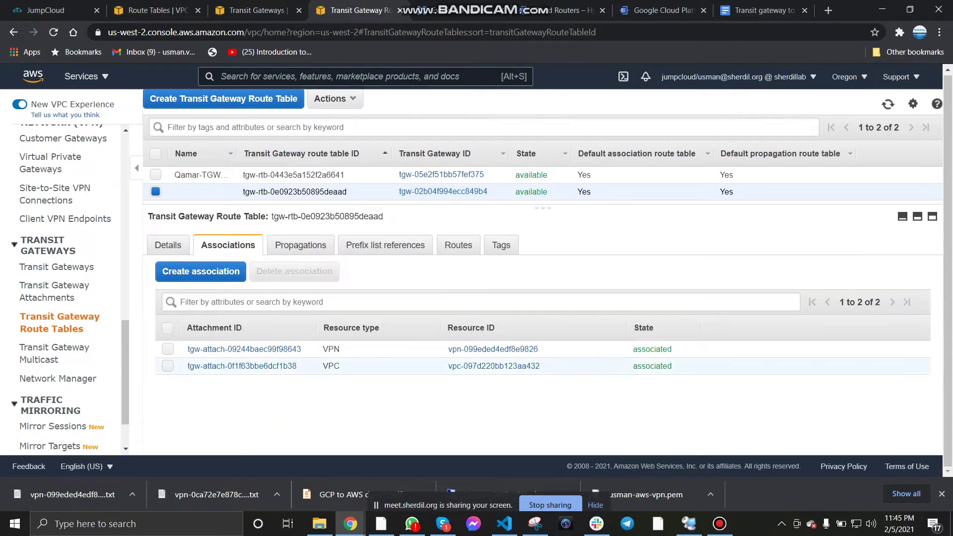
pyautogui.click(300, 245)
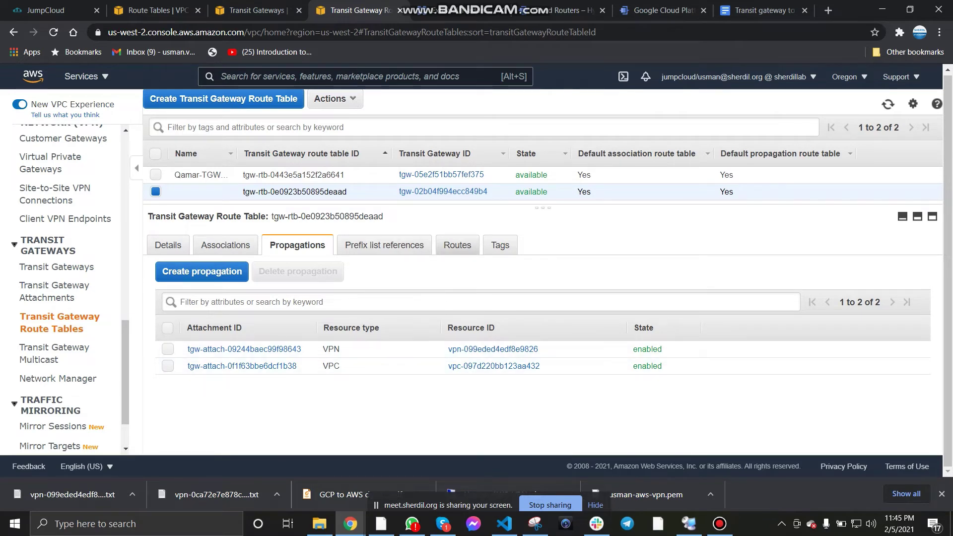
pyautogui.click(457, 245)
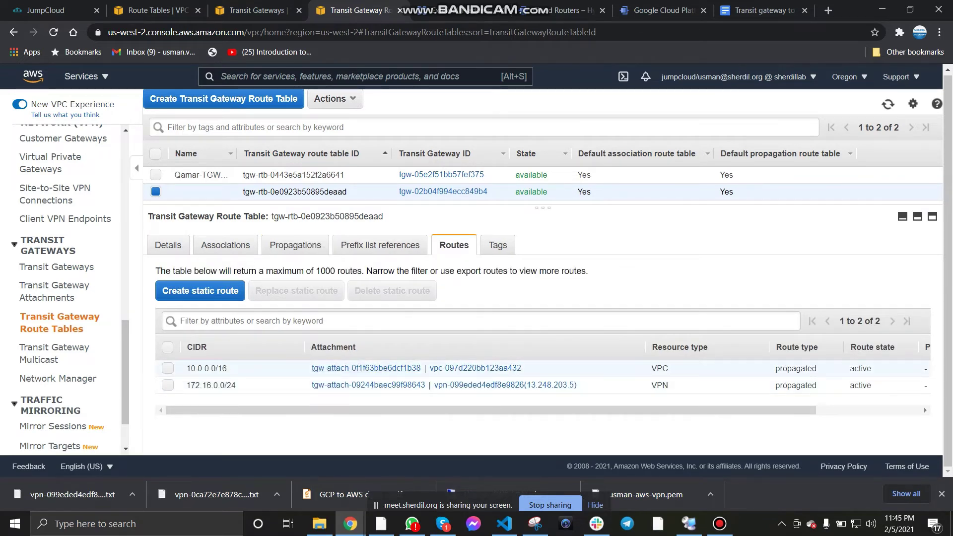
pyautogui.hscroll(1, 542, 377)
pyautogui.hscroll(2, 542, 377)
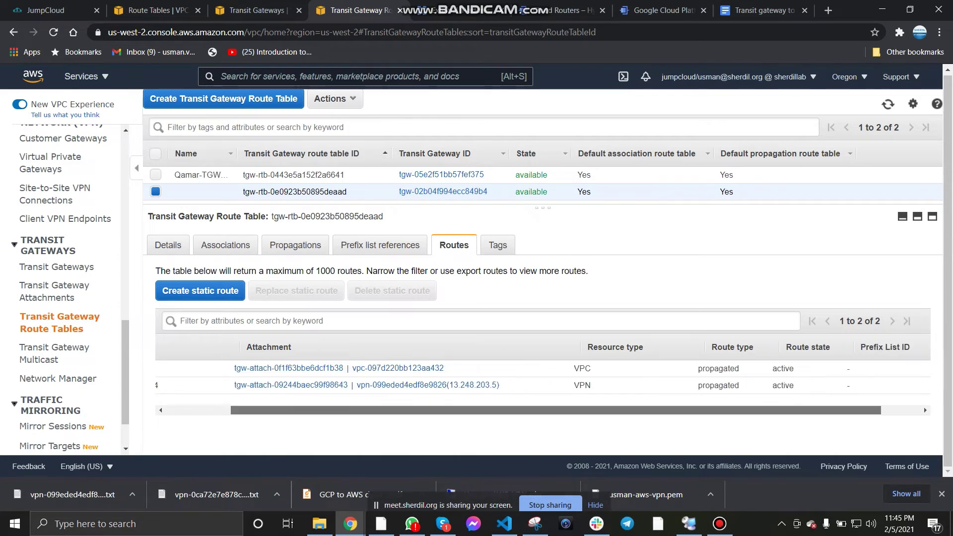
pyautogui.hscroll(-3, 542, 377)
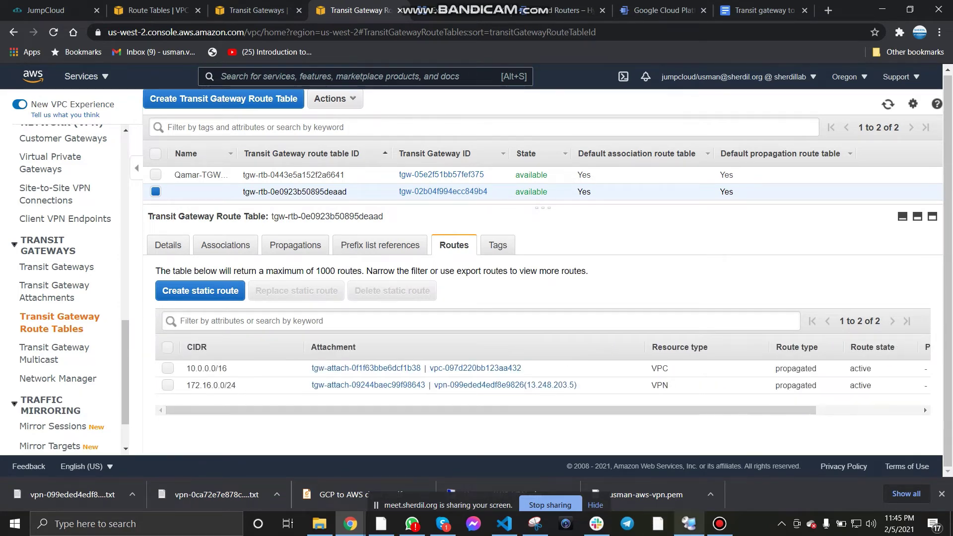
# Step: Verify pings succeed: GCP instance to 10.0.0.230 and AWS instance to 172.16.0.2
pyautogui.moveTo(689, 523)
pyautogui.click(687, 465)
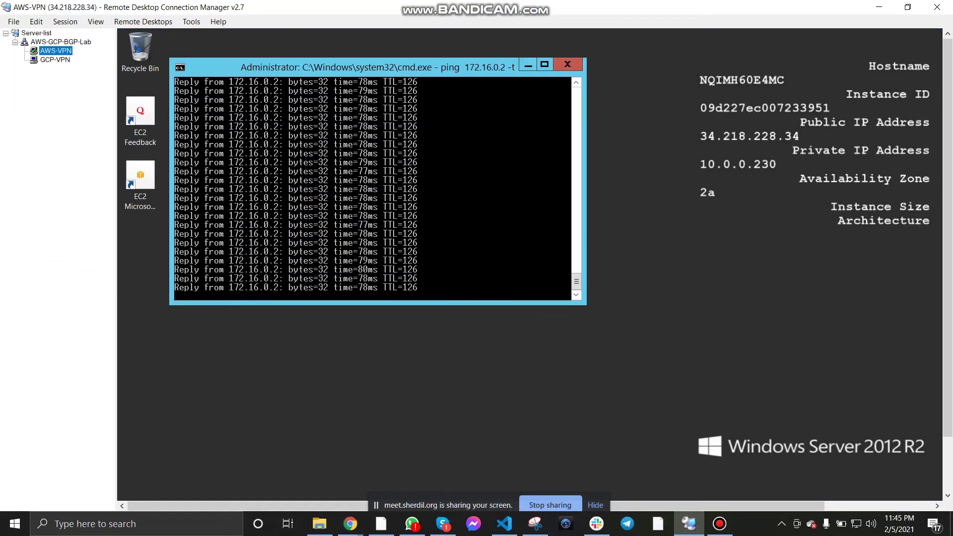
pyautogui.click(55, 60)
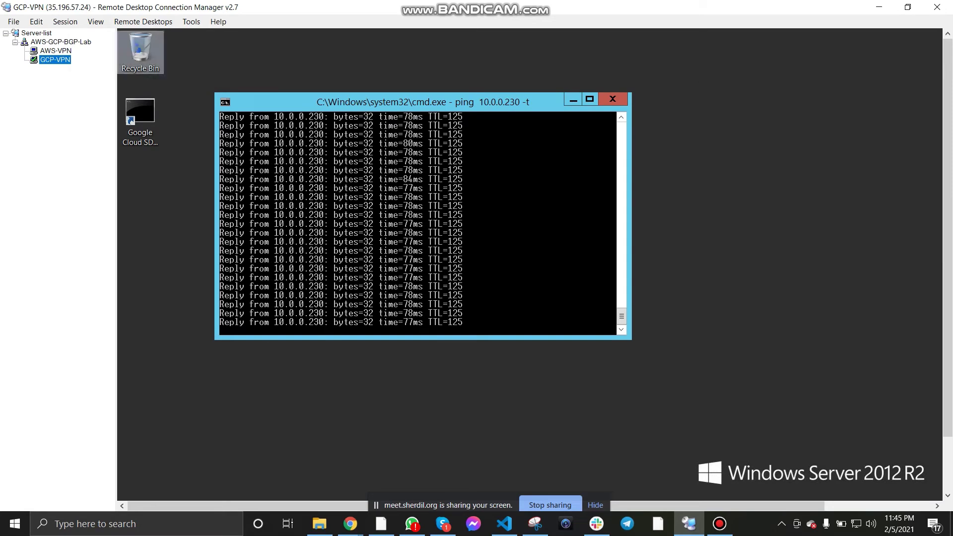
pyautogui.click(56, 51)
pyautogui.click(879, 7)
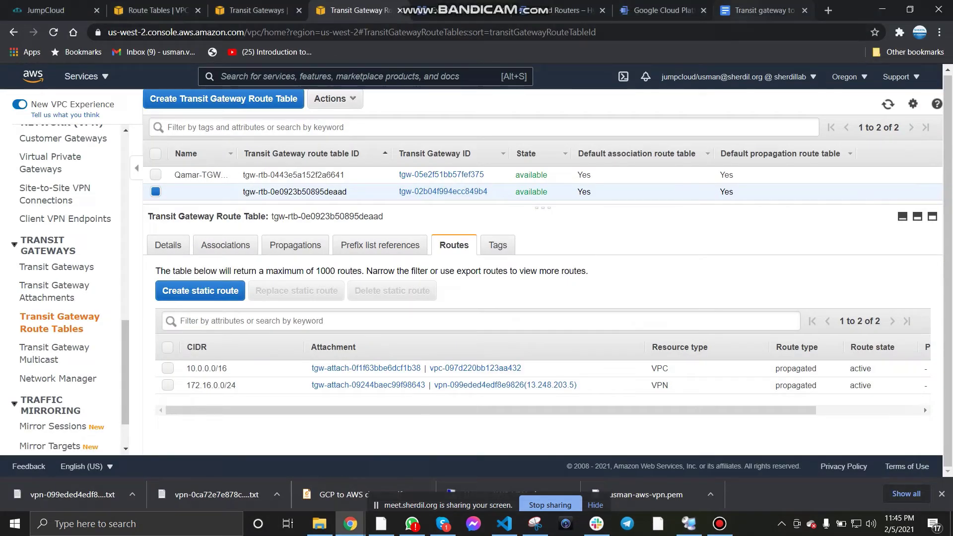
pyautogui.click(763, 10)
pyautogui.scroll(-5, 447, 307)
# Step: Scroll the Transit gateway to GCP VPN deployment doc, then go back to the TGW route table
pyautogui.scroll(-5, 447, 308)
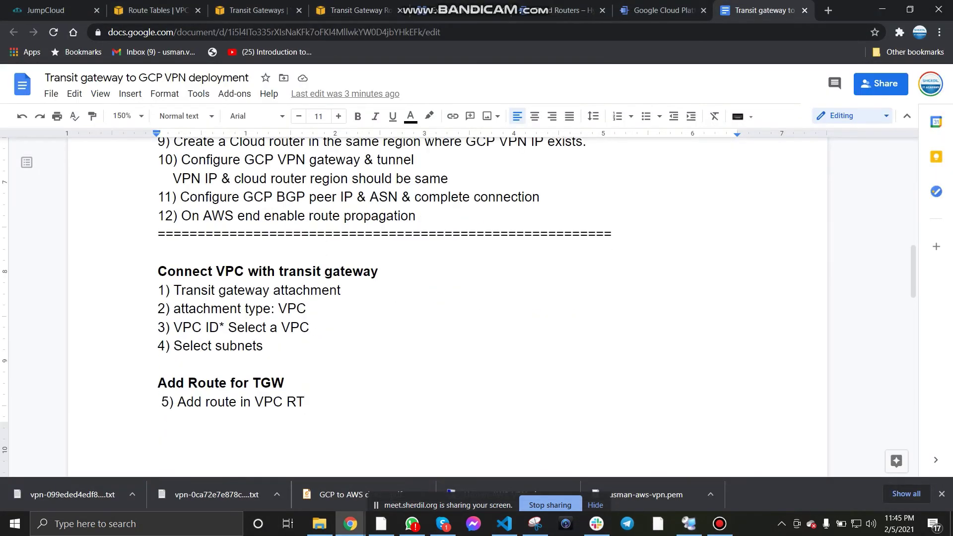
pyautogui.scroll(10, 447, 308)
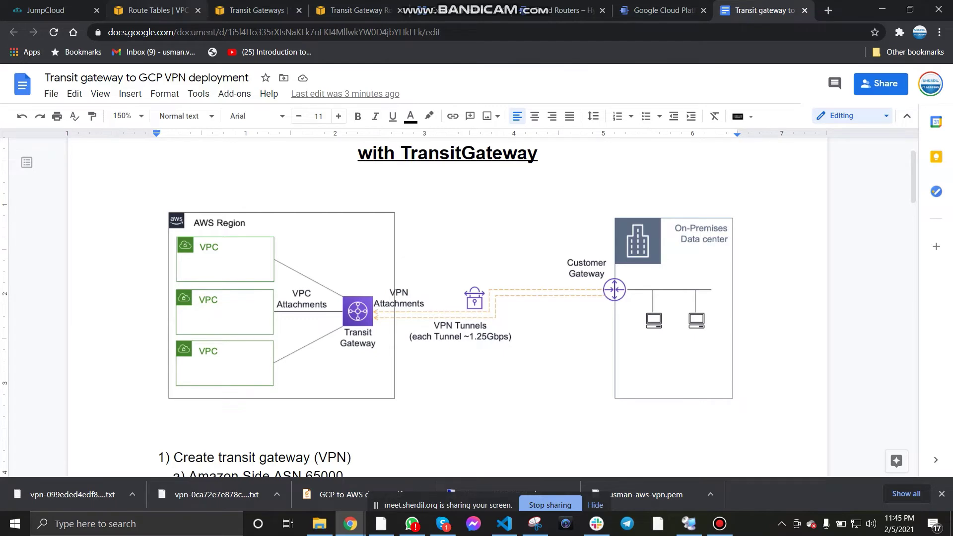
pyautogui.hotkey('ctrl', '4')
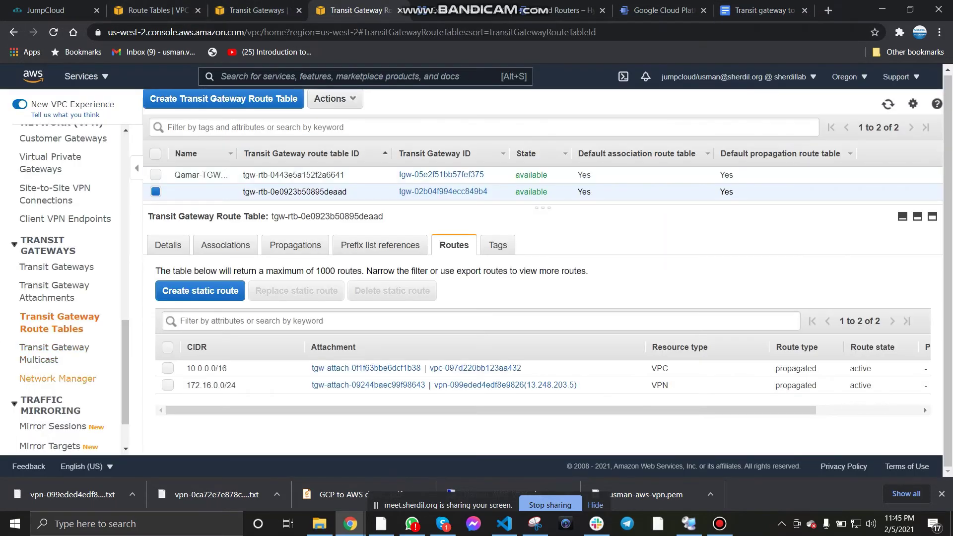
# Step: Confirm the transit gateway VPN's Tunnel 1 is UP with 1 BGP route
pyautogui.click(55, 188)
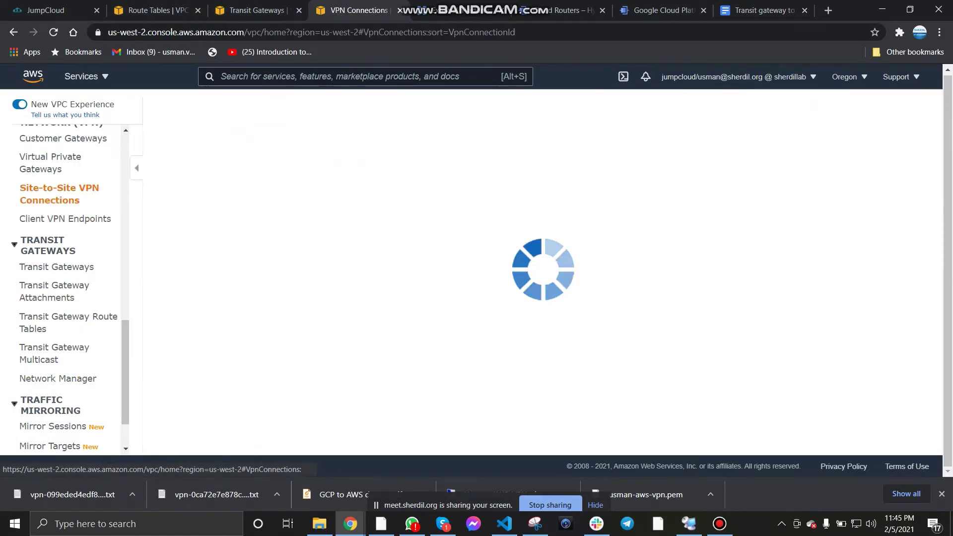
pyautogui.click(223, 208)
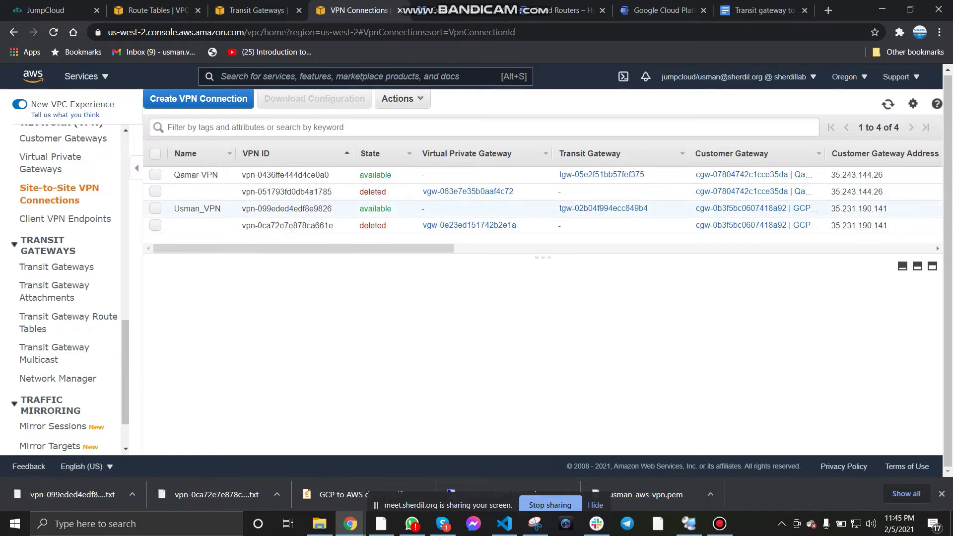
pyautogui.hscroll(3, 538, 404)
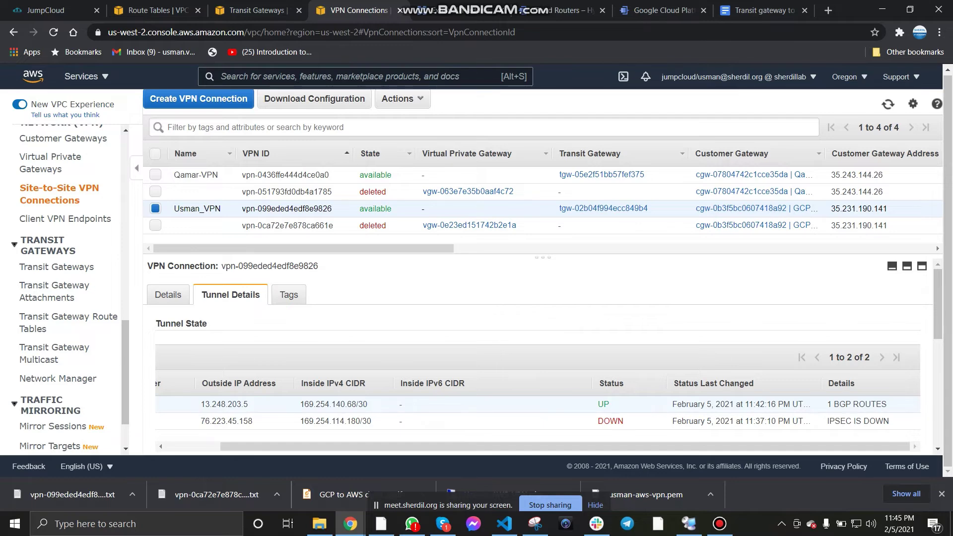
# Step: Glance at the RDCMan sessions, then bring up the 'GCP to AWS dynamic routing' document
pyautogui.click(688, 524)
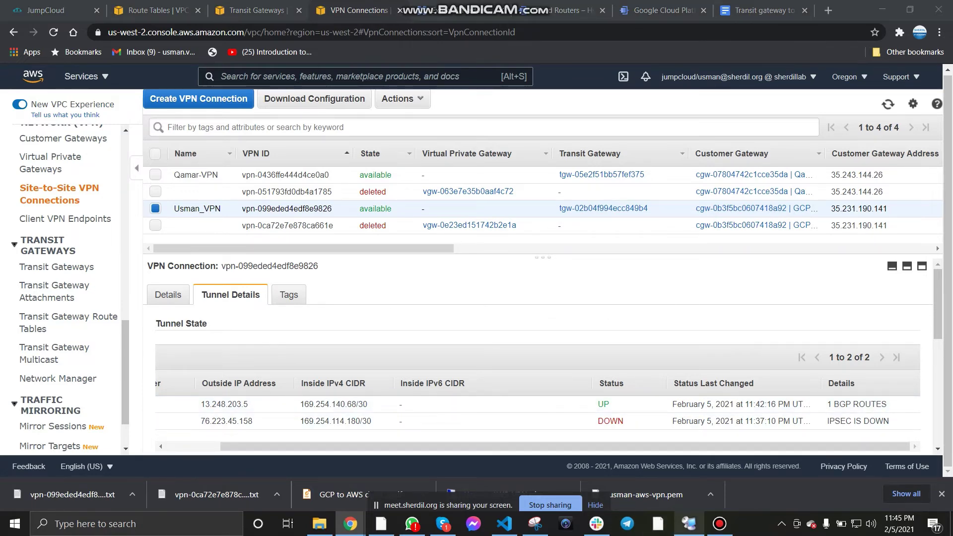
pyautogui.hotkey('alt', 'Tab')
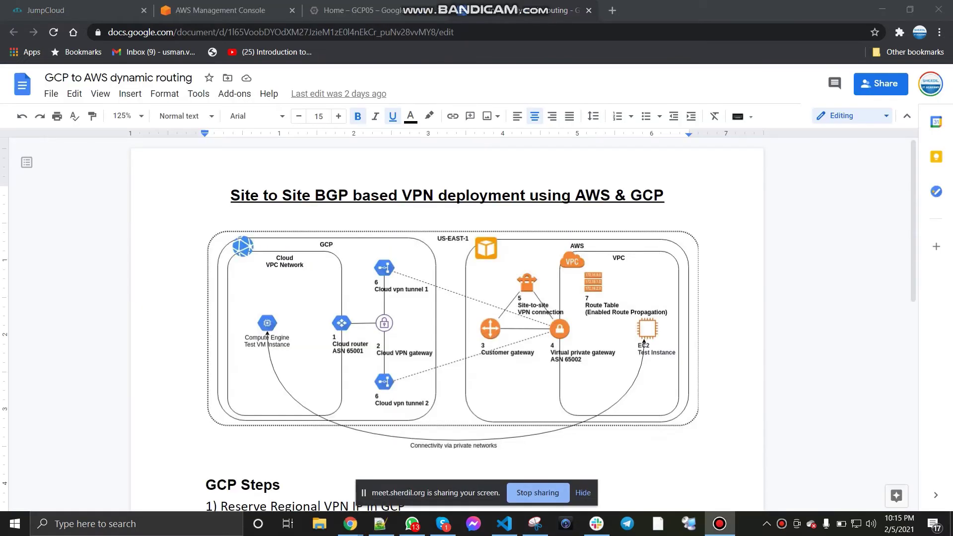
pyautogui.hotkey('alt', 'Tab')
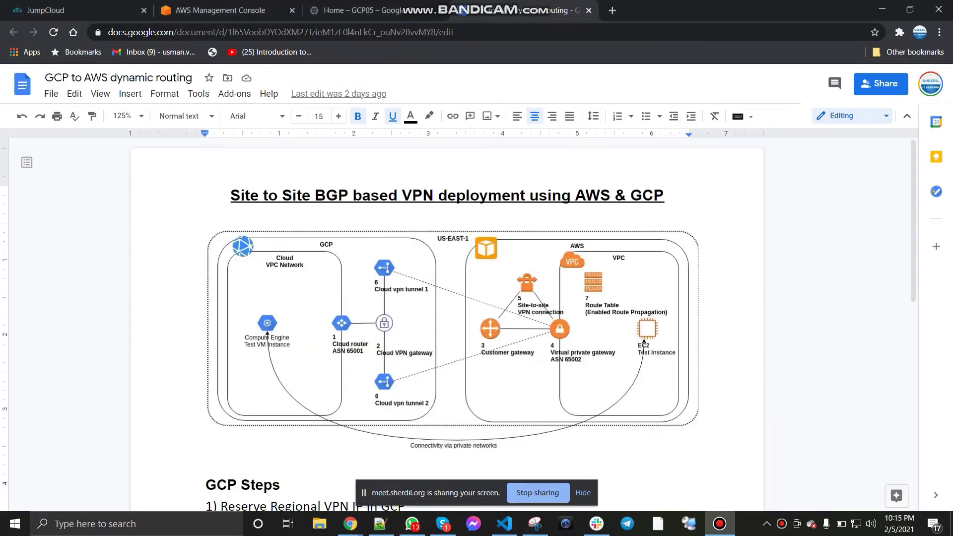
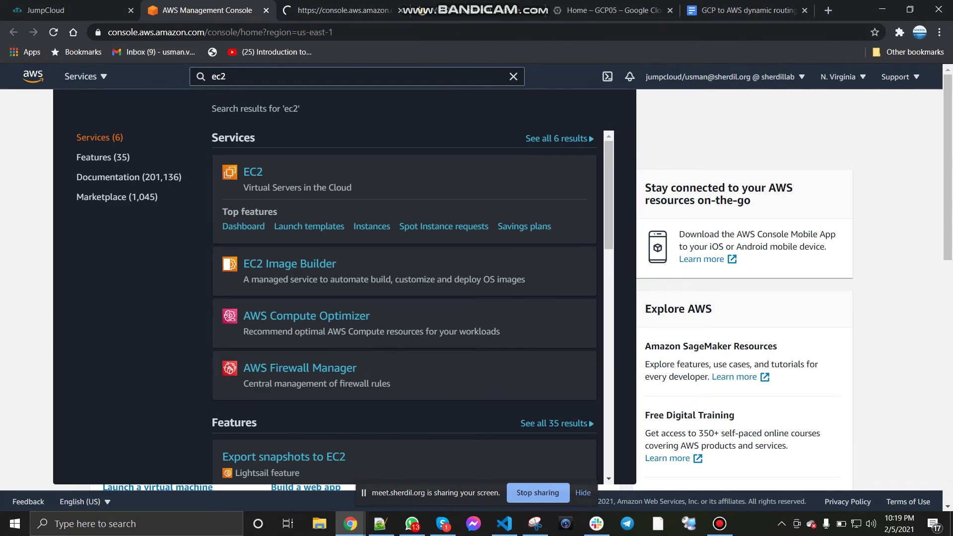
# Step: Switch to the Google Cloud project dashboard and browse its products menu
pyautogui.click(86, 77)
pyautogui.click(620, 10)
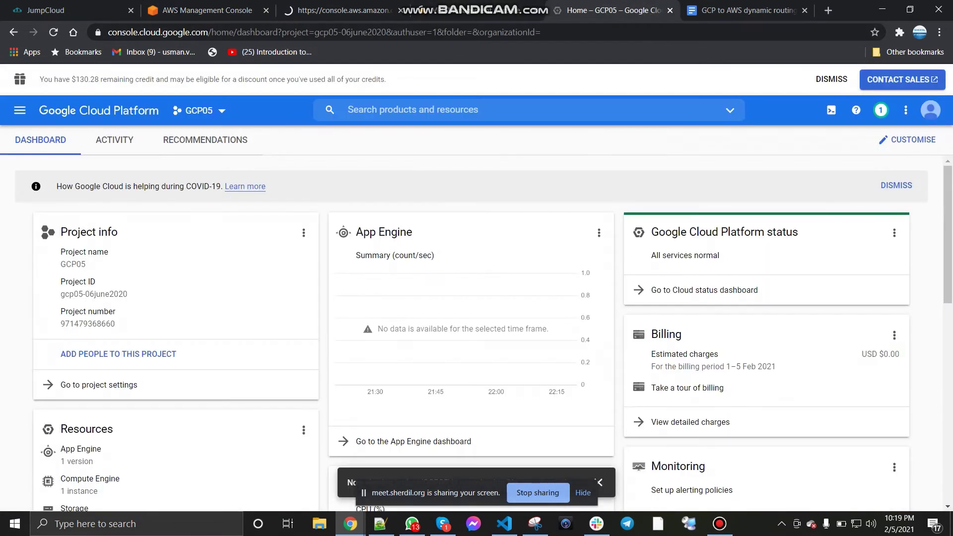
pyautogui.click(20, 110)
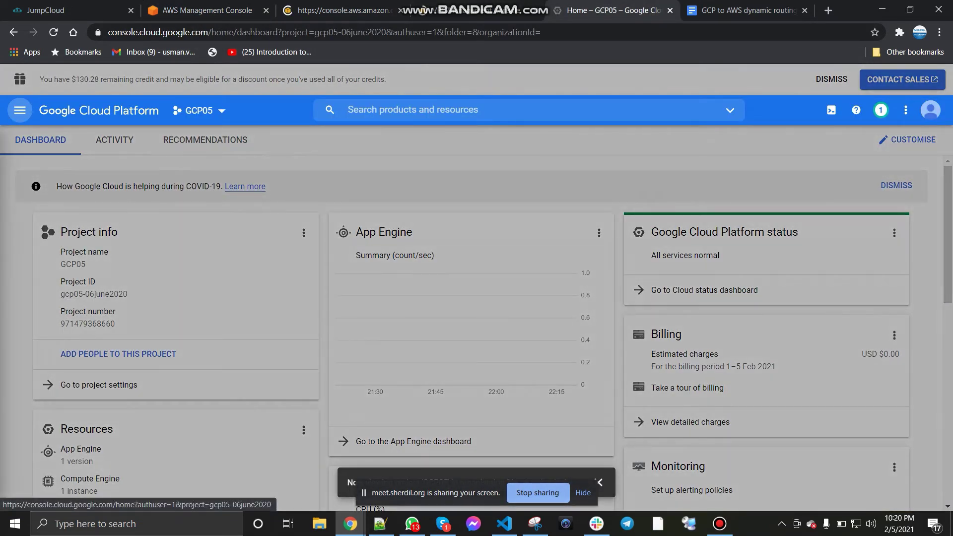
pyautogui.scroll(-4, 139, 297)
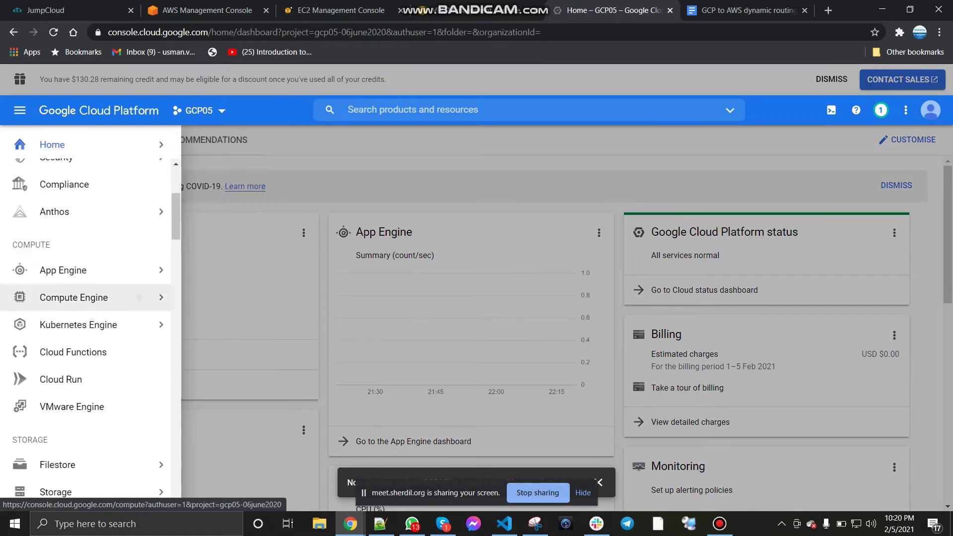
pyautogui.scroll(-9, 139, 278)
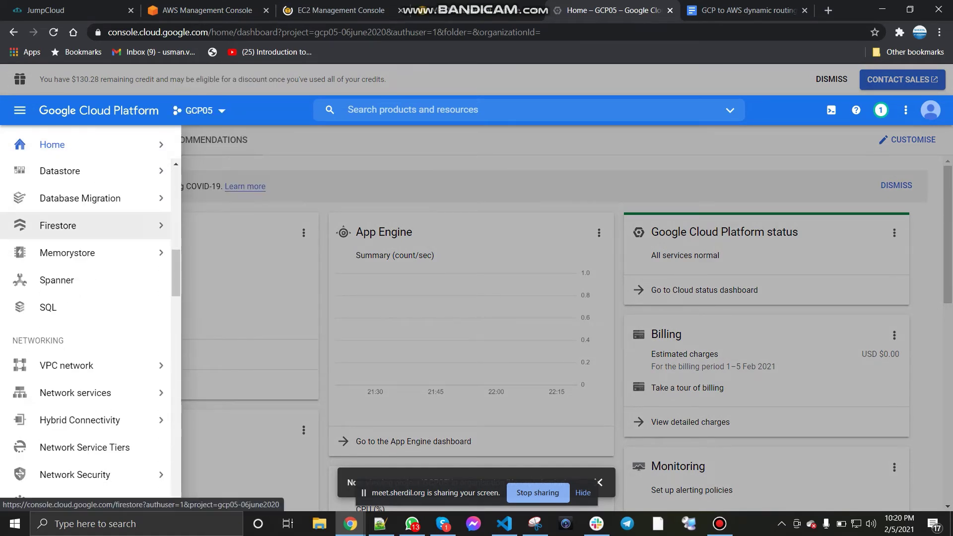
pyautogui.moveTo(100, 365)
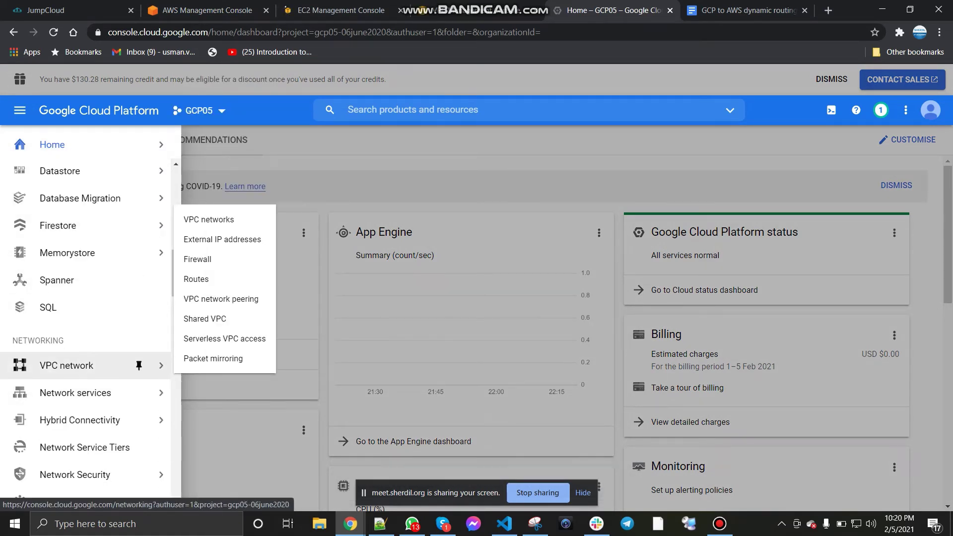
pyautogui.click(20, 110)
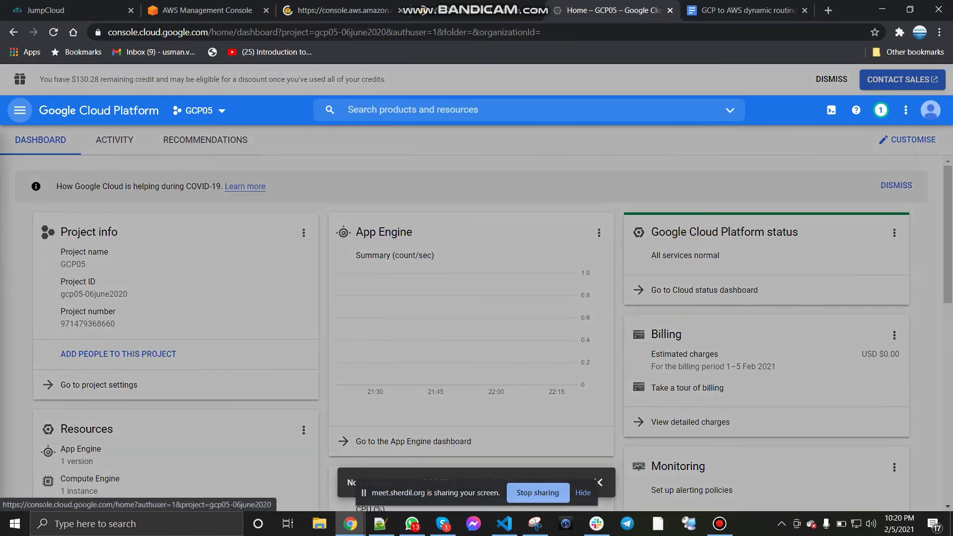
pyautogui.click(19, 110)
pyautogui.scroll(-4, 99, 298)
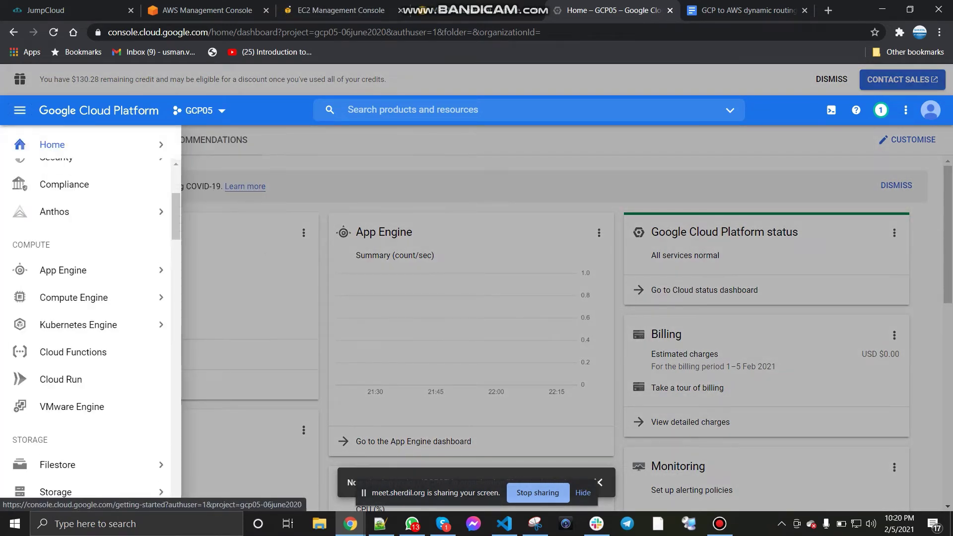
pyautogui.scroll(-8, 139, 278)
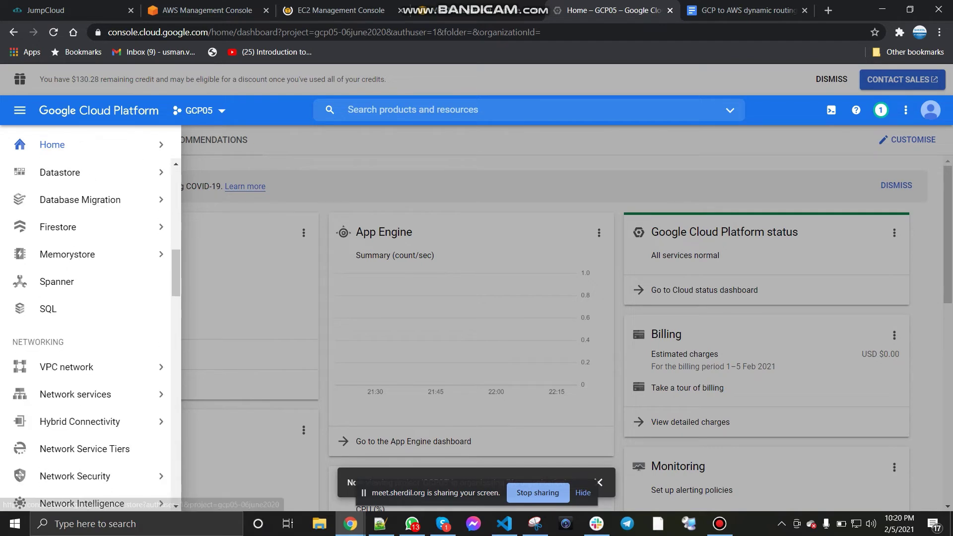
# Step: Open VPC networks and External IP addresses in new browser tabs
pyautogui.moveTo(138, 364)
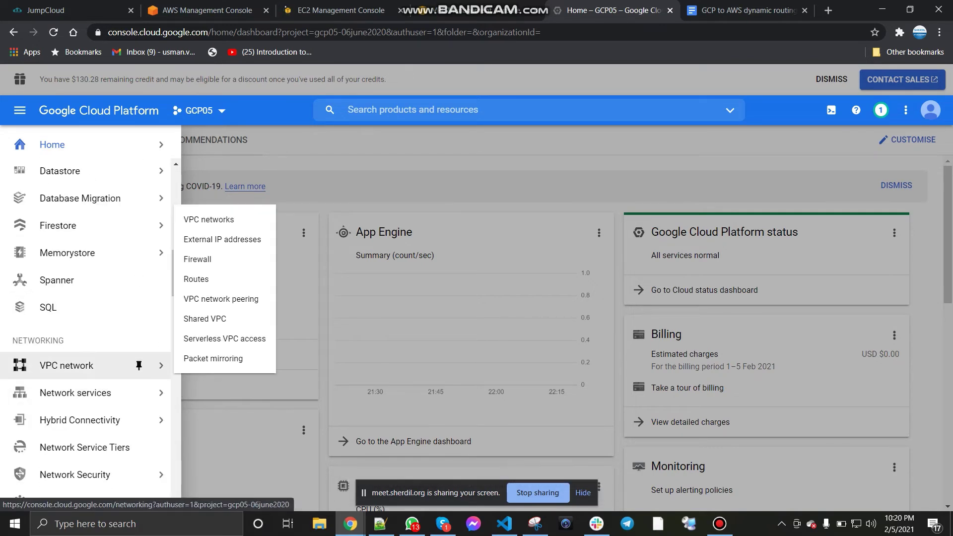
pyautogui.rightClick(228, 211)
pyautogui.click(263, 225)
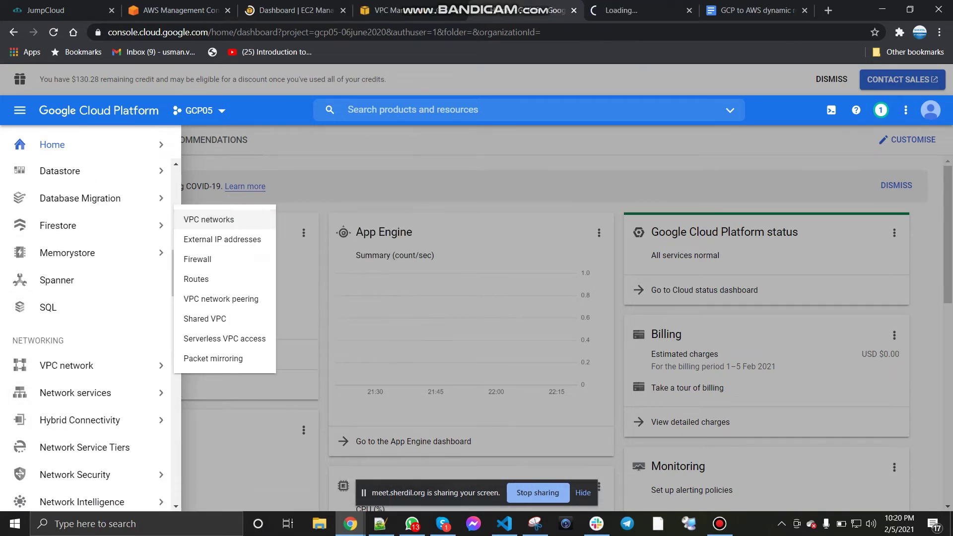
pyautogui.rightClick(233, 240)
pyautogui.click(278, 246)
# Step: Open VM instances in a new tab, closing the stray extra window
pyautogui.scroll(3, 124, 348)
pyautogui.moveTo(125, 348)
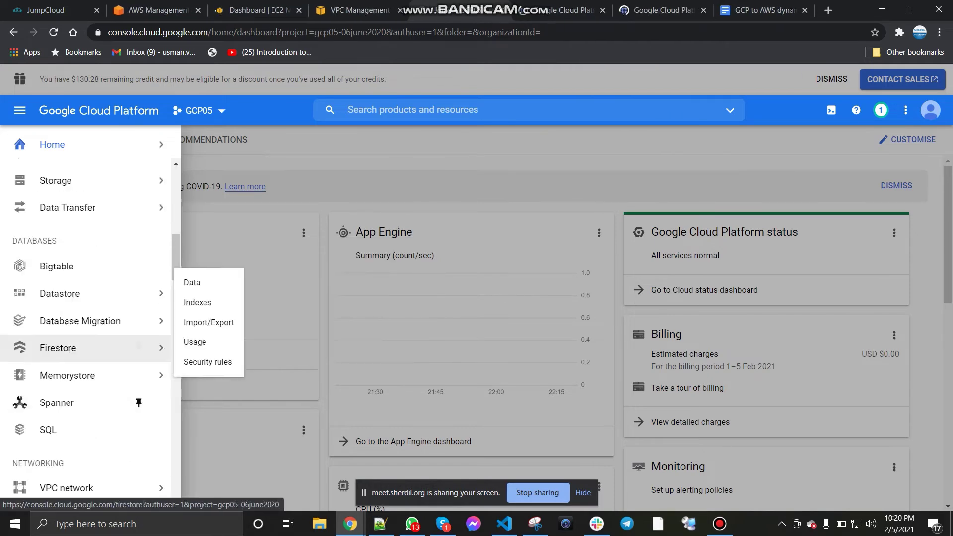
pyautogui.scroll(5, 124, 347)
pyautogui.moveTo(100, 235)
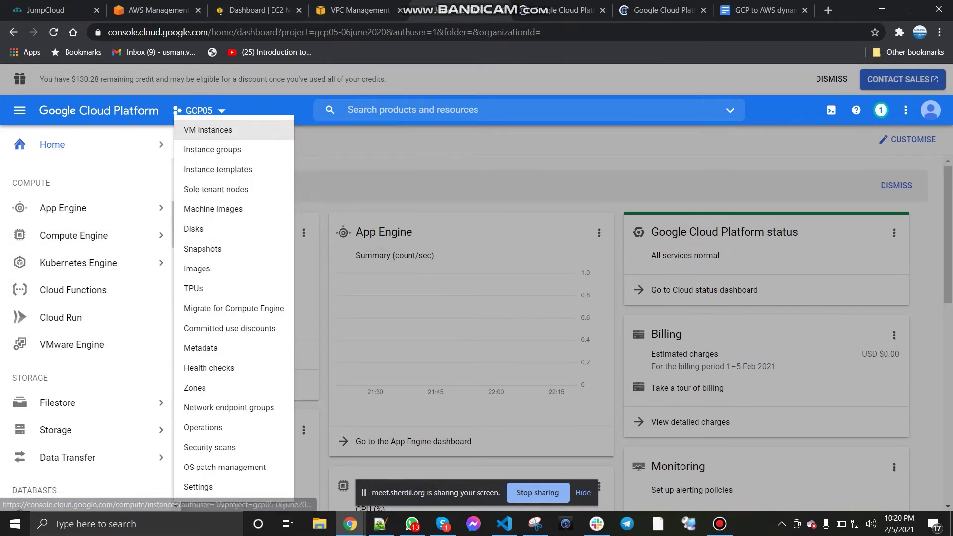
pyautogui.keyDown('shift'); pyautogui.click(209, 130); pyautogui.keyUp('shift')
pyautogui.click(938, 9)
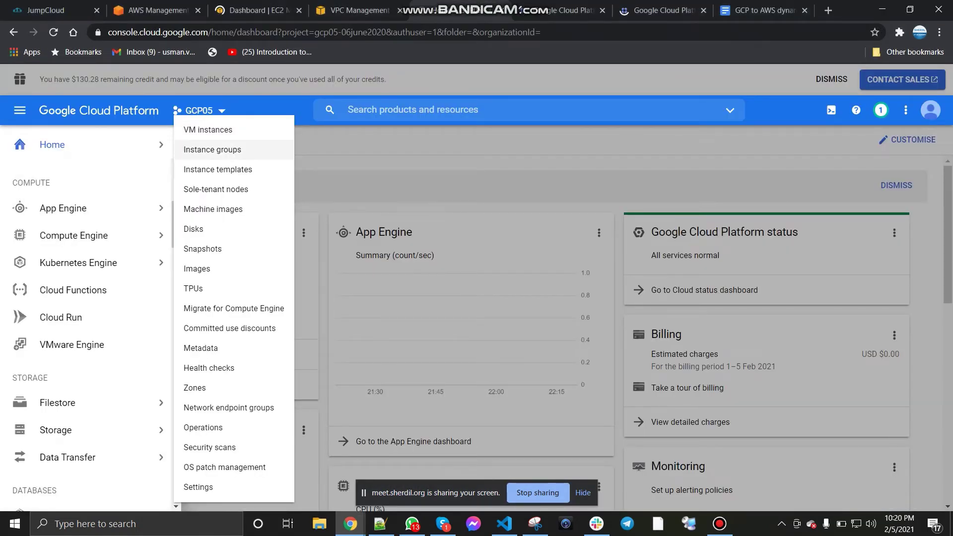
pyautogui.rightClick(204, 130)
pyautogui.click(233, 136)
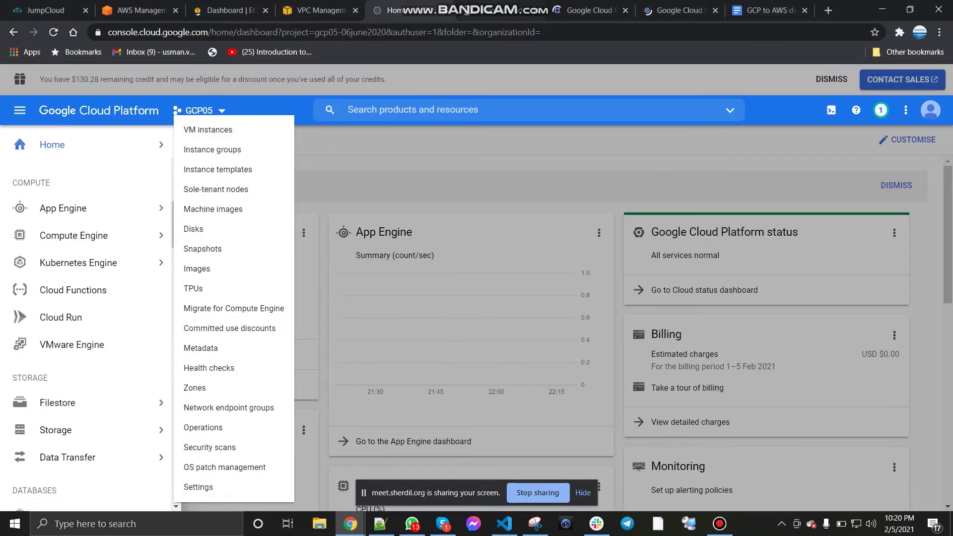
# Step: Check the three new GCP tabs, then return to the AWS console home
pyautogui.click(502, 10)
pyautogui.click(586, 10)
pyautogui.click(677, 10)
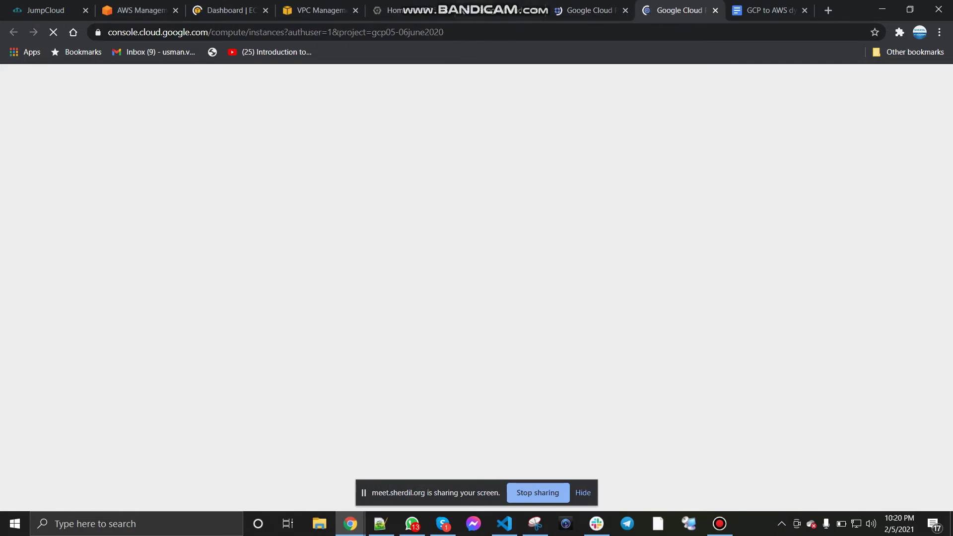
pyautogui.click(392, 10)
pyautogui.click(139, 10)
pyautogui.click(228, 10)
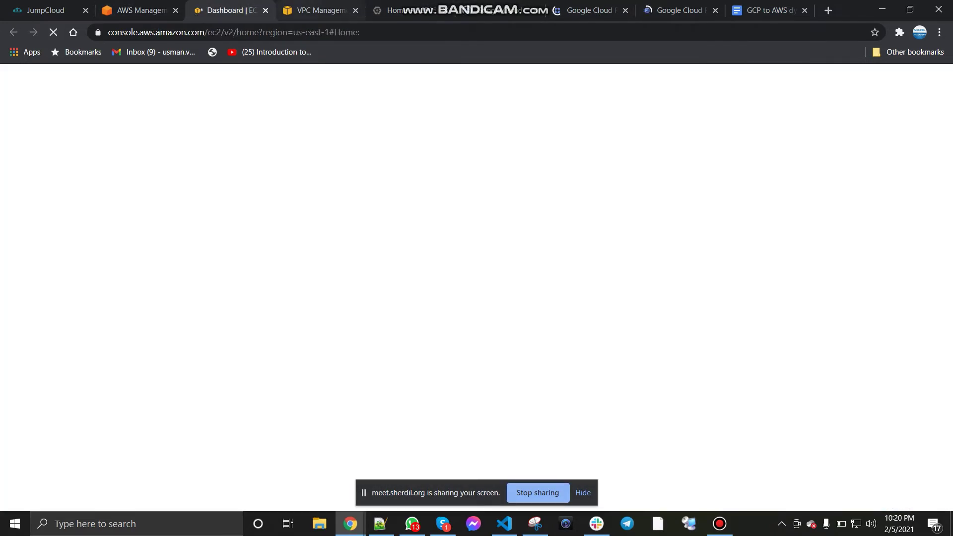
pyautogui.click(320, 9)
pyautogui.click(139, 10)
pyautogui.click(907, 104)
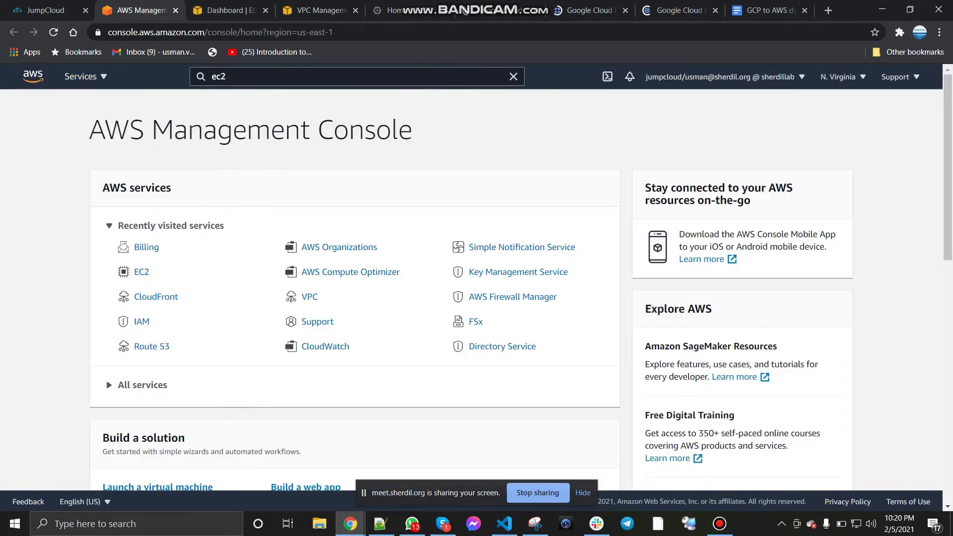
# Step: View Your VPCs, back out of Create VPC, and launch the VPC Wizard from the VPC Dashboard
pyautogui.click(175, 10)
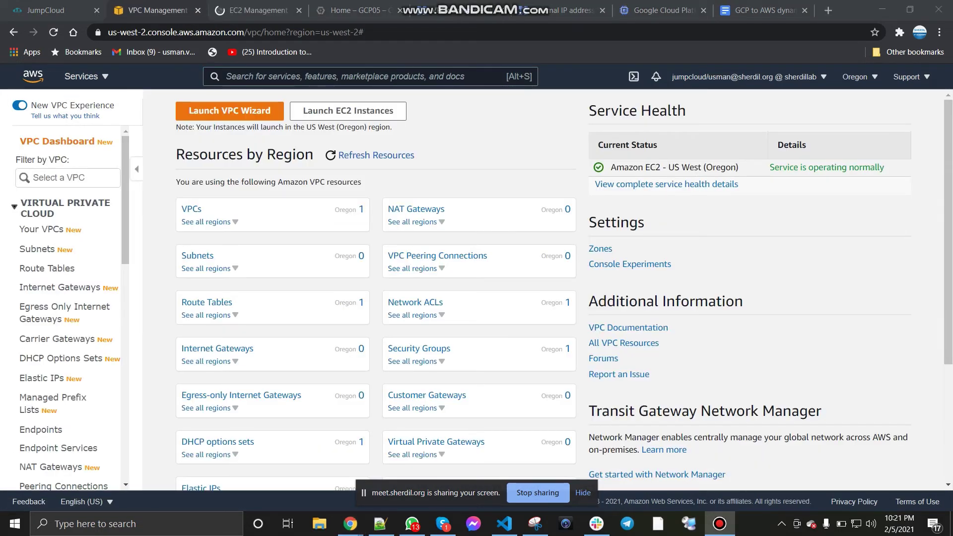
pyautogui.click(191, 209)
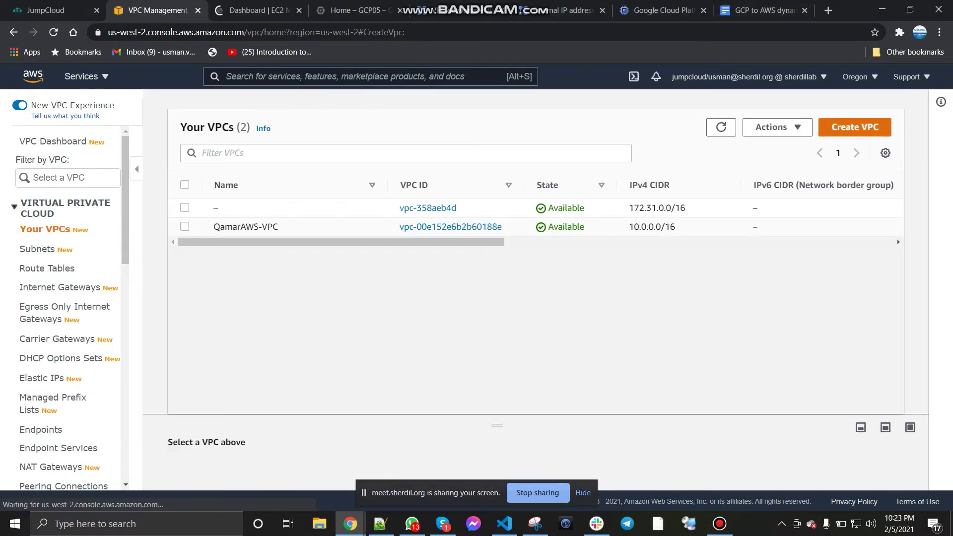
pyautogui.click(854, 127)
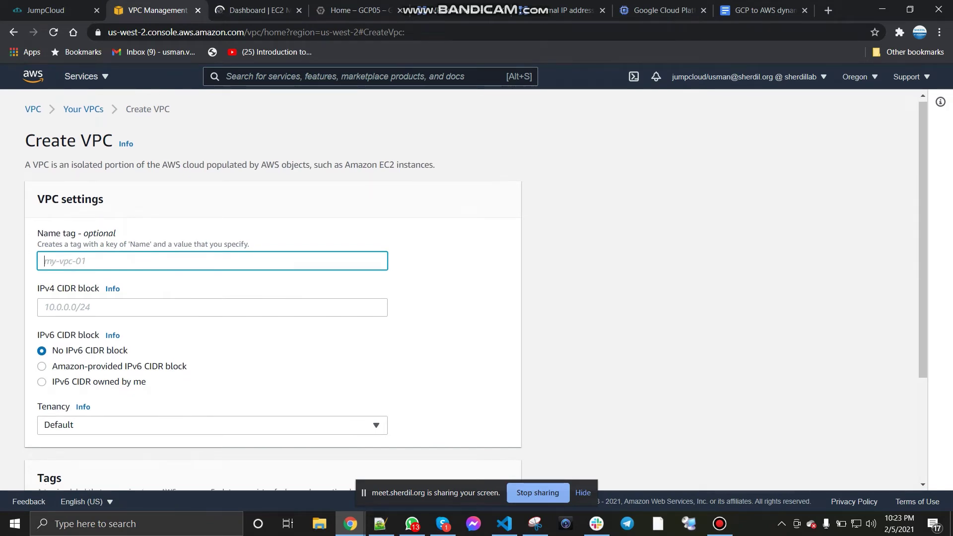
pyautogui.scroll(-3, 416, 348)
pyautogui.click(416, 465)
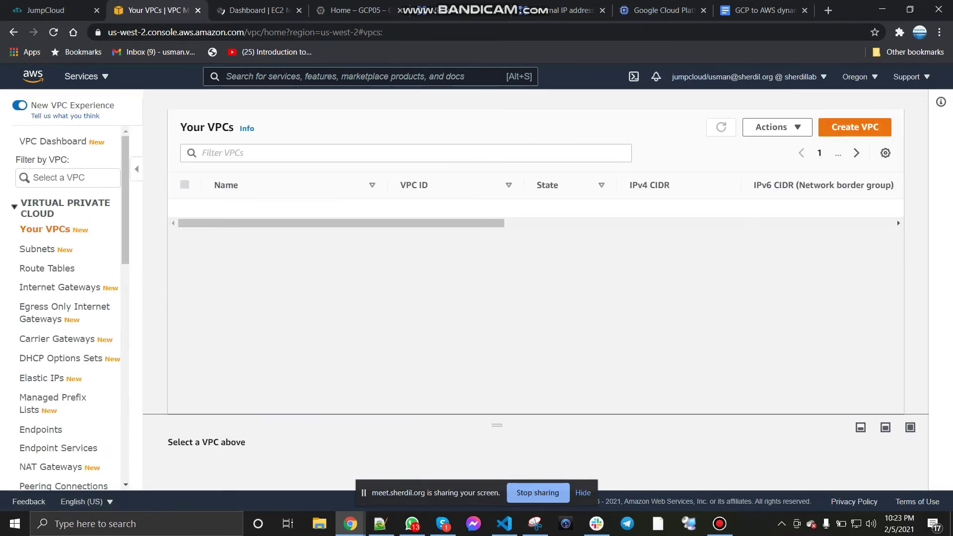
pyautogui.click(56, 141)
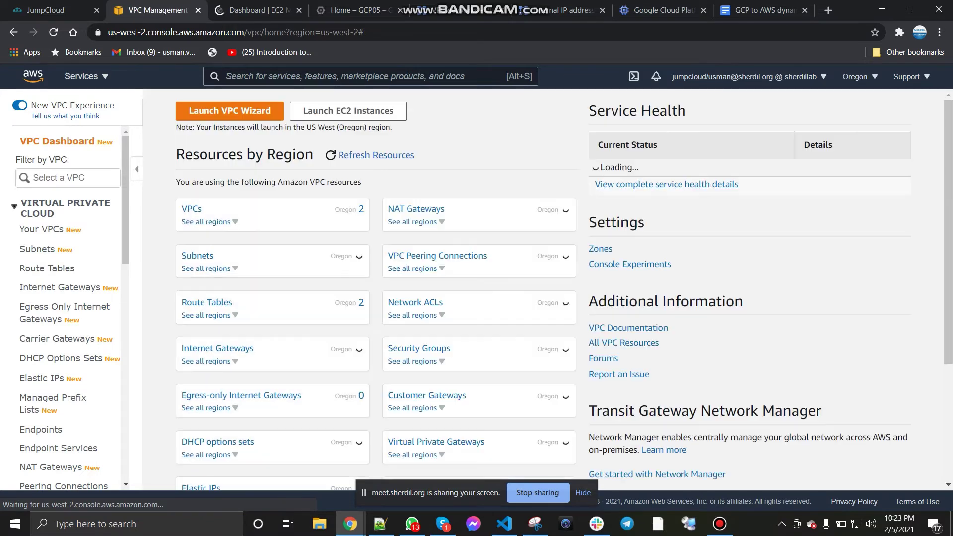
pyautogui.click(229, 110)
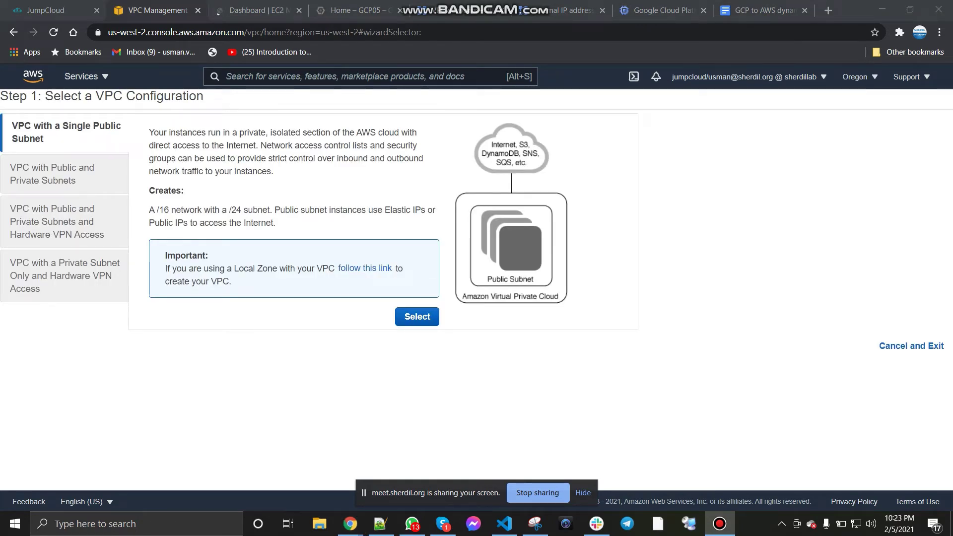
# Step: Choose VPC with a Single Public Subnet, name it usman-VPC-VPN, zone us-west-2a
pyautogui.click(417, 316)
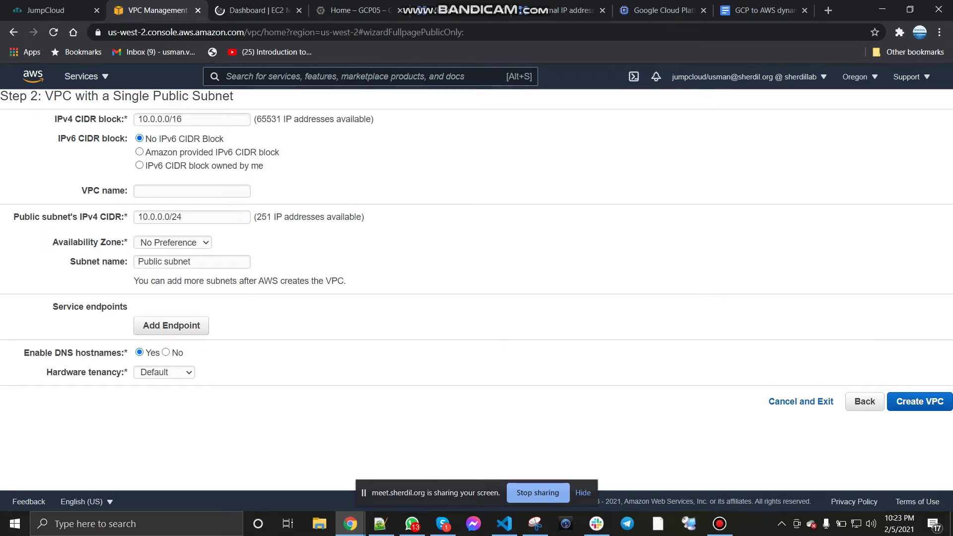
pyautogui.click(192, 191)
pyautogui.write('u')
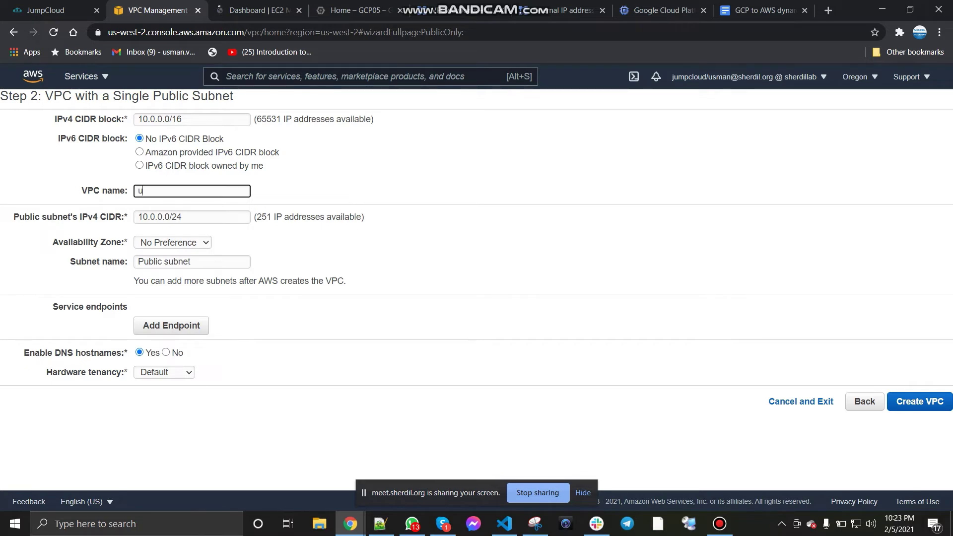
pyautogui.write('sman-VPC-VPN')
pyautogui.click(172, 242)
pyautogui.click(163, 265)
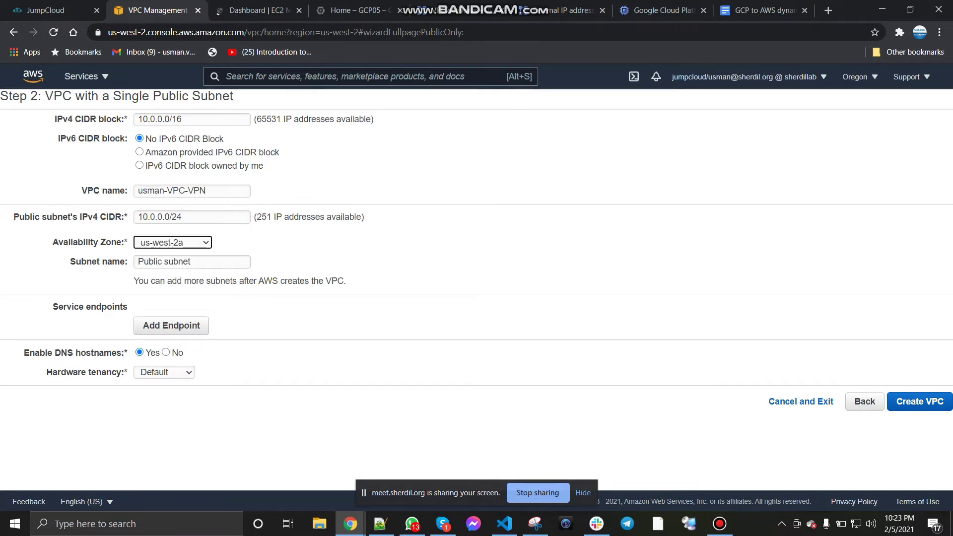
# Step: Rename the subnet to Usman-Public-subnet and create the VPC
pyautogui.moveTo(138, 262); pyautogui.dragTo(149, 262)
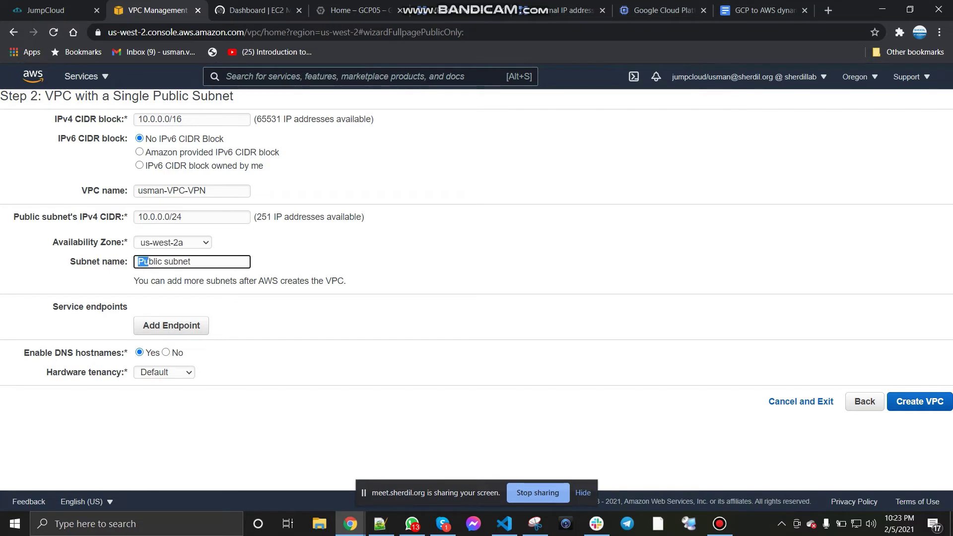
pyautogui.press('Home')
pyautogui.write('Usman')
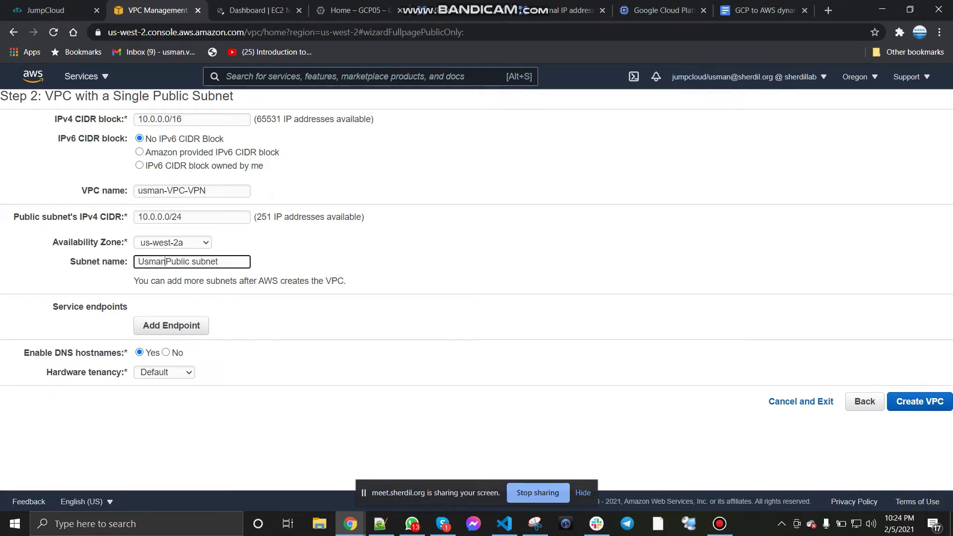
pyautogui.write('-')
pyautogui.press('Delete')
pyautogui.write('-')
pyautogui.press('Tab')
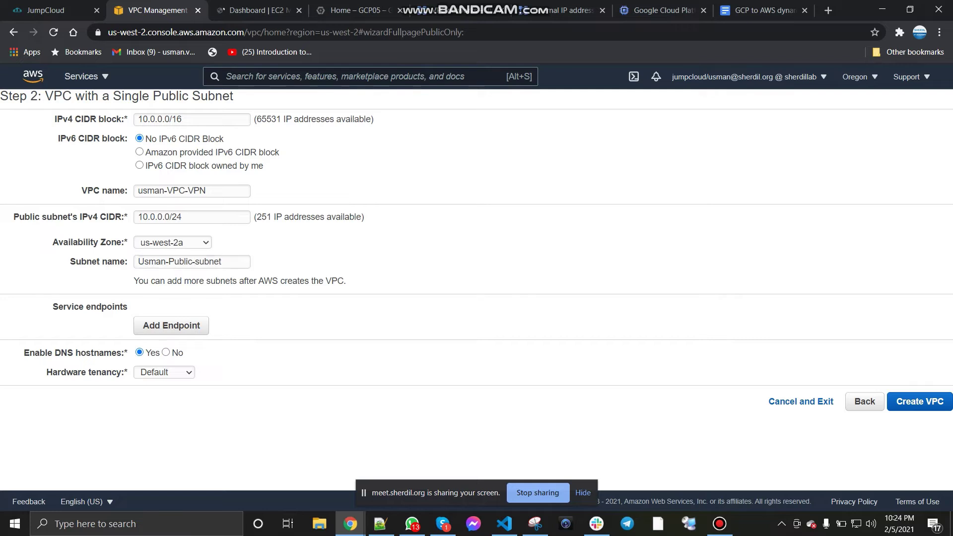
pyautogui.press('Return')
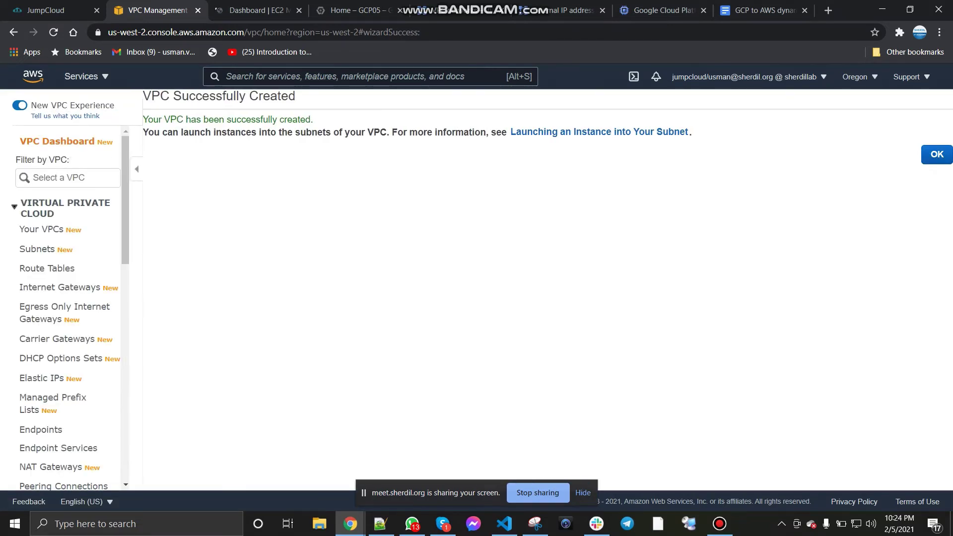
# Step: Select usman-VPC-VPN in the VPC list to copy its VPC ID, then go to Route Tables
pyautogui.click(936, 154)
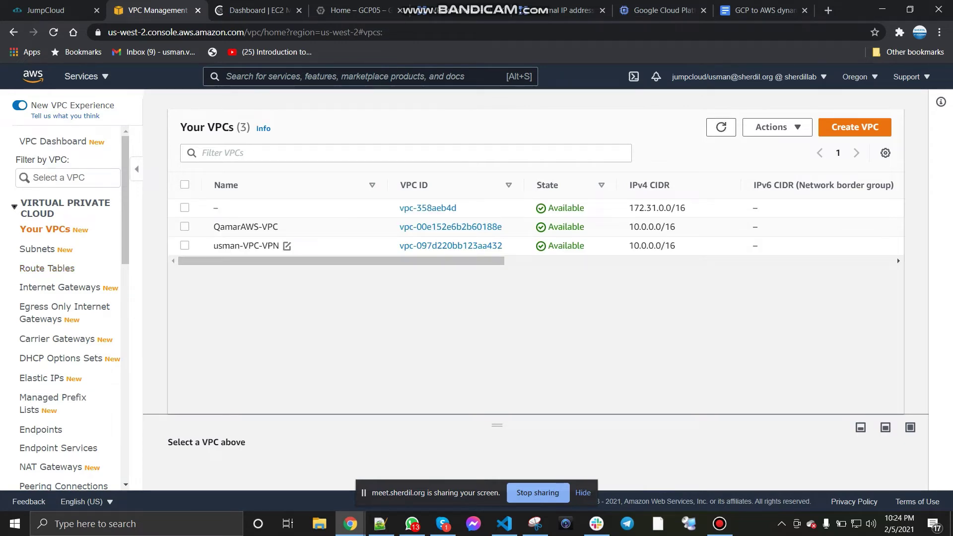
pyautogui.click(185, 246)
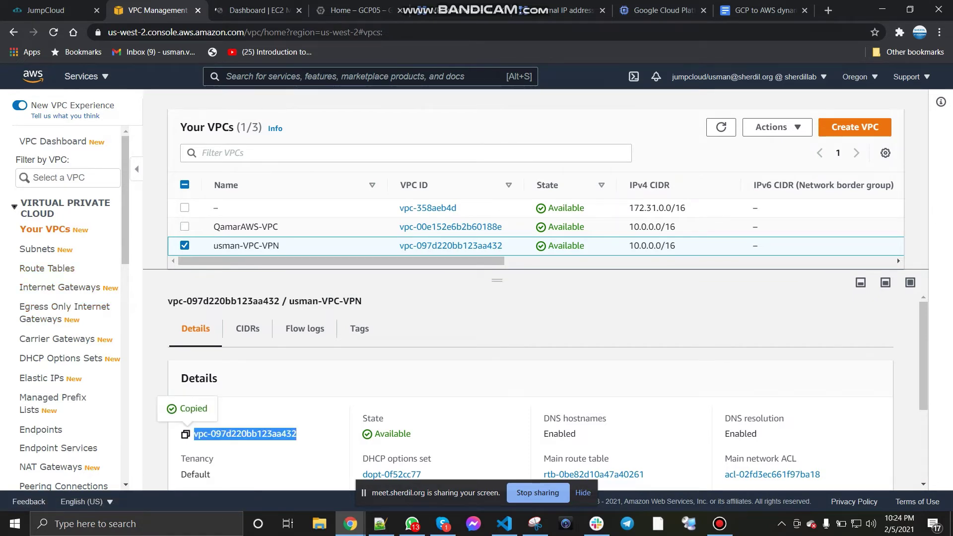
pyautogui.click(52, 268)
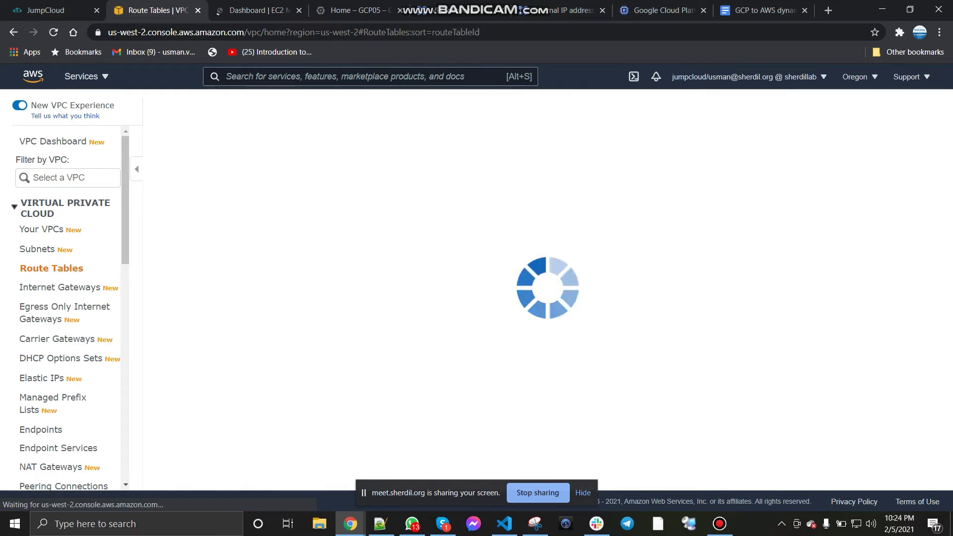
# Step: Filter route tables by the VPC ID and rename the subnet-linked table Usman-Public-RT
pyautogui.hotkey('ctrl', 'v')
pyautogui.press('Return')
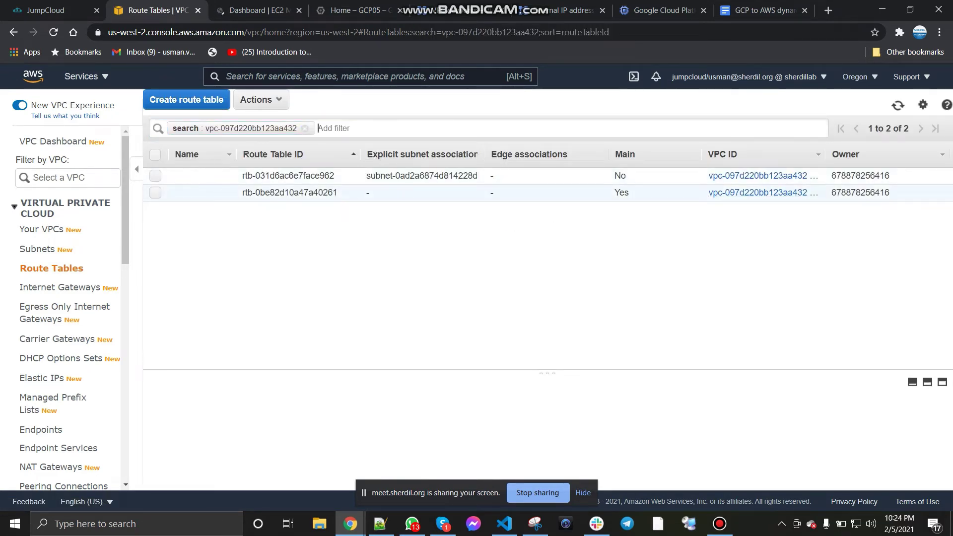
pyautogui.click(198, 193)
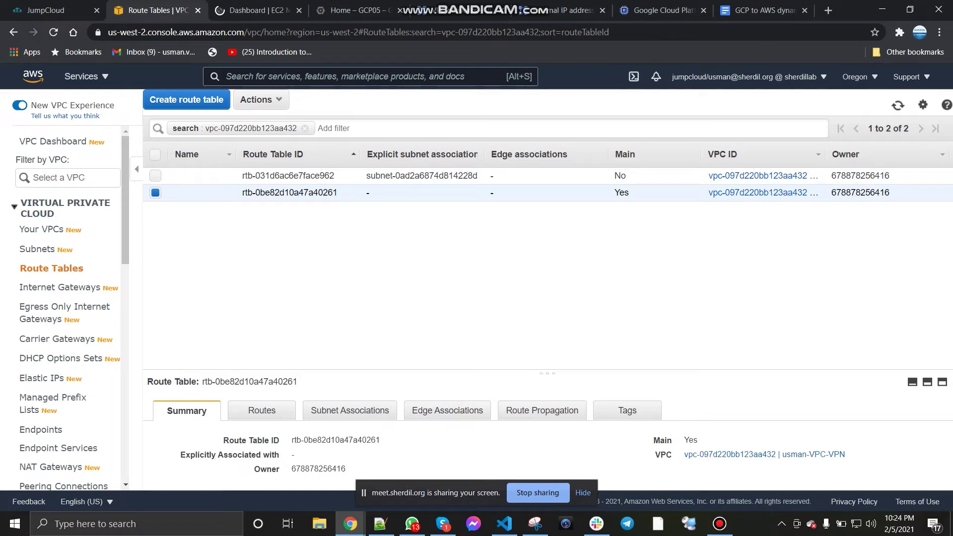
pyautogui.click(225, 192)
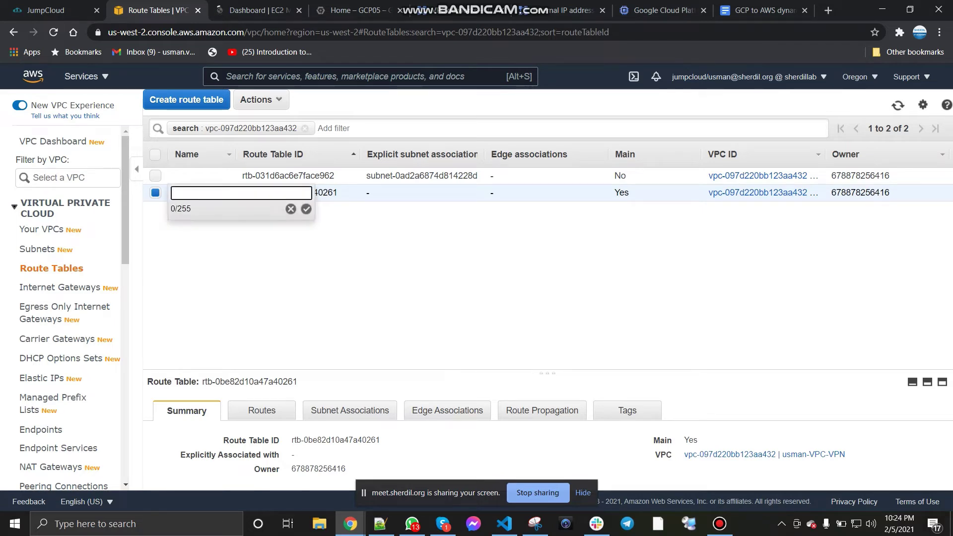
pyautogui.click(291, 209)
pyautogui.click(224, 175)
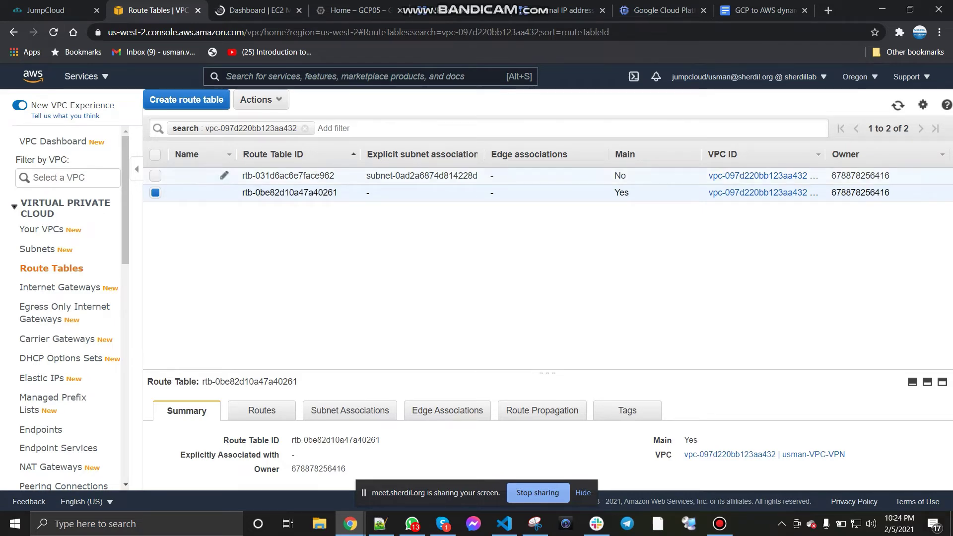
pyautogui.write('P')
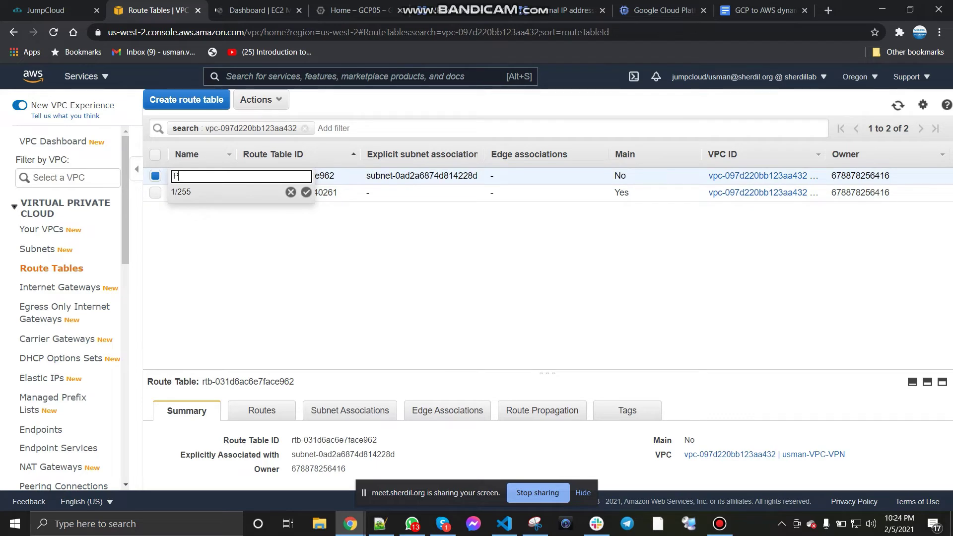
pyautogui.press('BackSpace')
pyautogui.write('Usman-Public-RT')
pyautogui.press('Return')
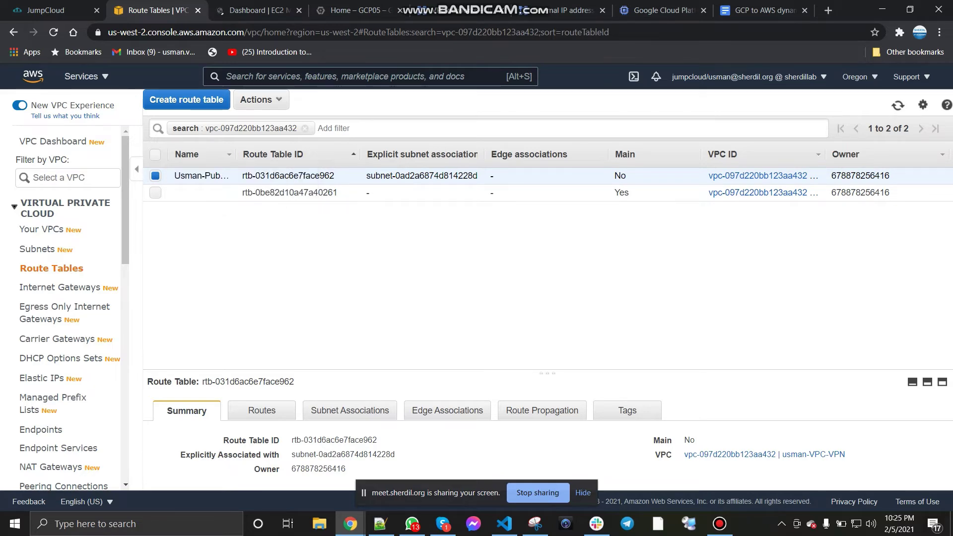
# Step: Review the route table's subnet associations and routes, then switch to the EC2 dashboard
pyautogui.moveTo(547, 373); pyautogui.dragTo(547, 215)
pyautogui.click(350, 252)
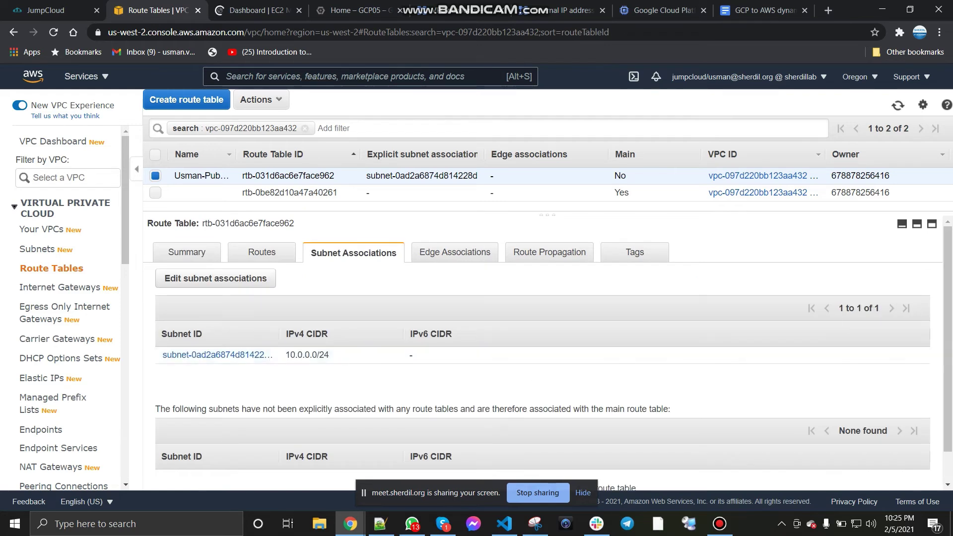
pyautogui.click(262, 253)
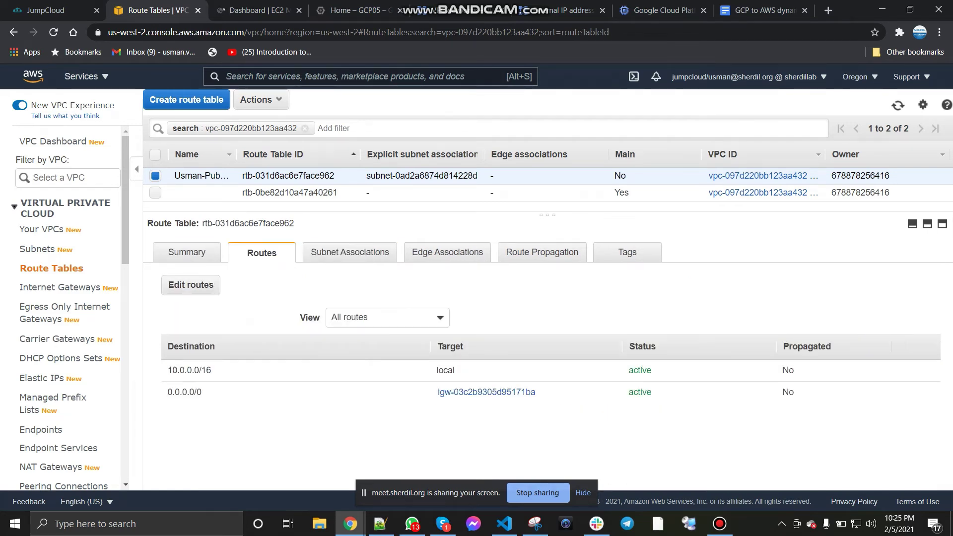
pyautogui.click(187, 252)
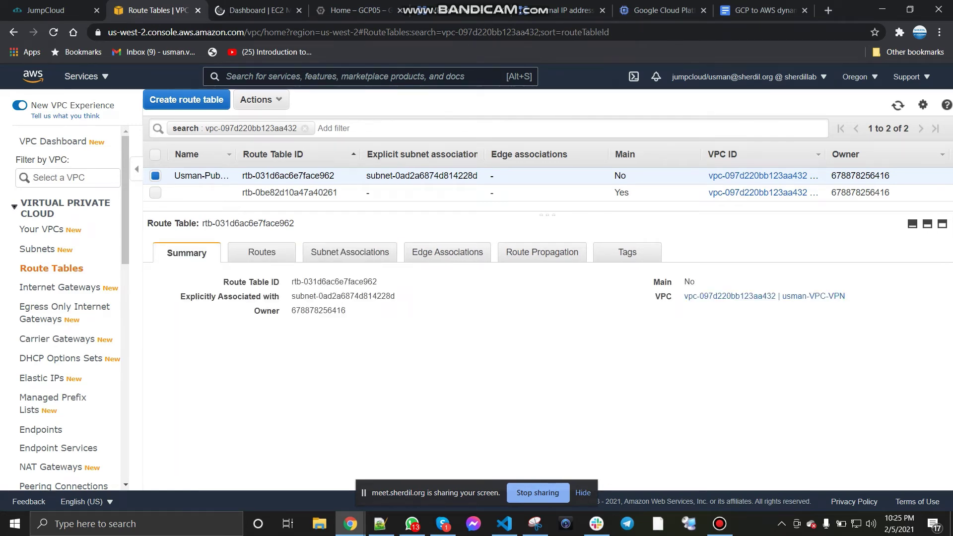
pyautogui.click(256, 10)
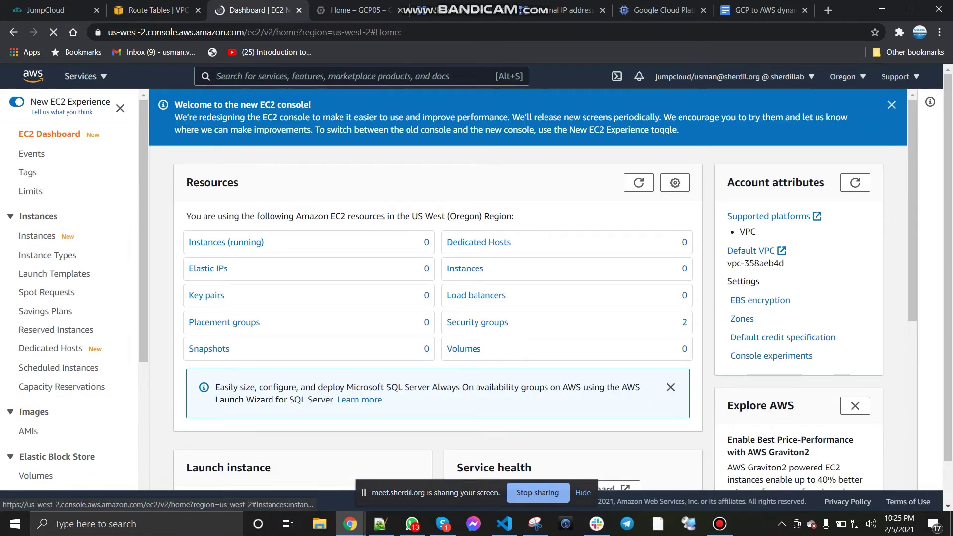
# Step: List all EC2 instances in Oregon, finding none, and begin launching an instance
pyautogui.click(225, 242)
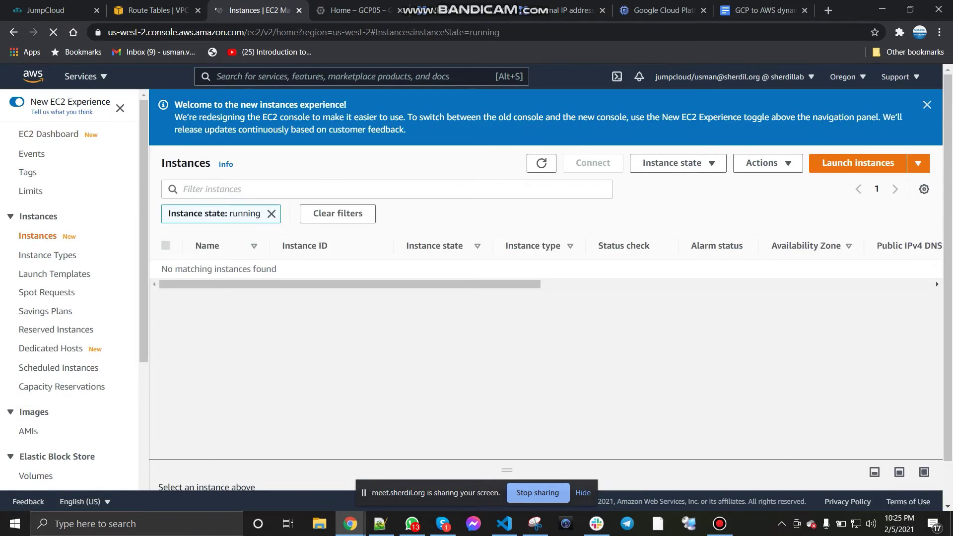
pyautogui.click(927, 105)
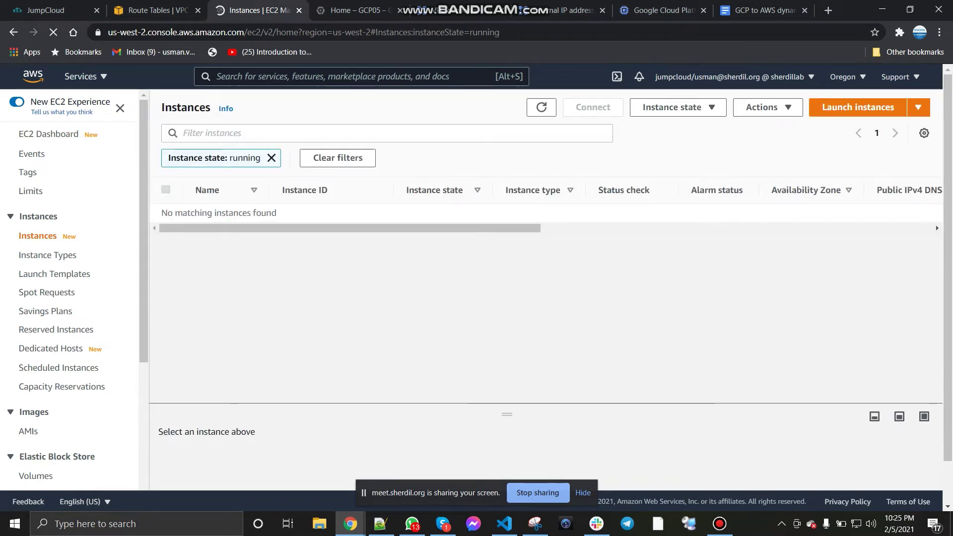
pyautogui.click(337, 158)
pyautogui.click(671, 107)
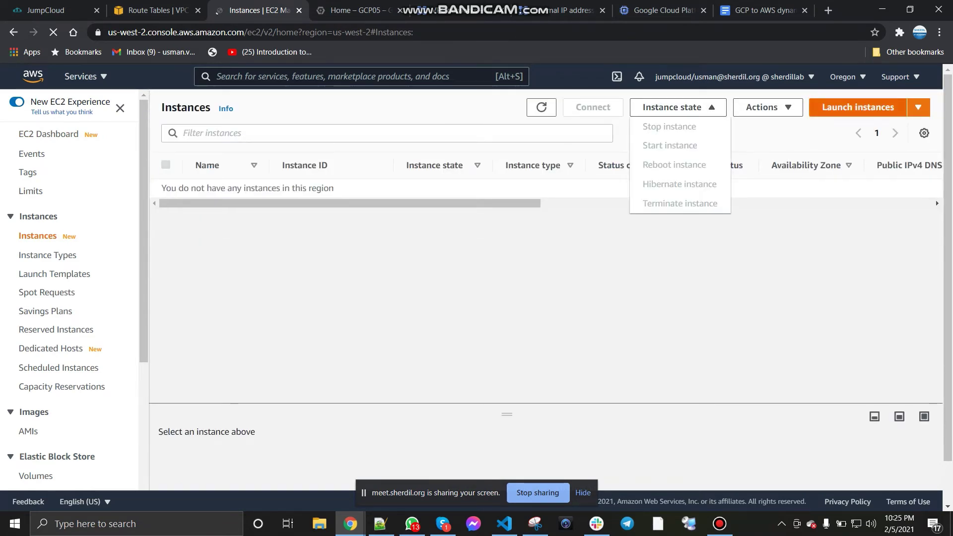
pyautogui.click(858, 108)
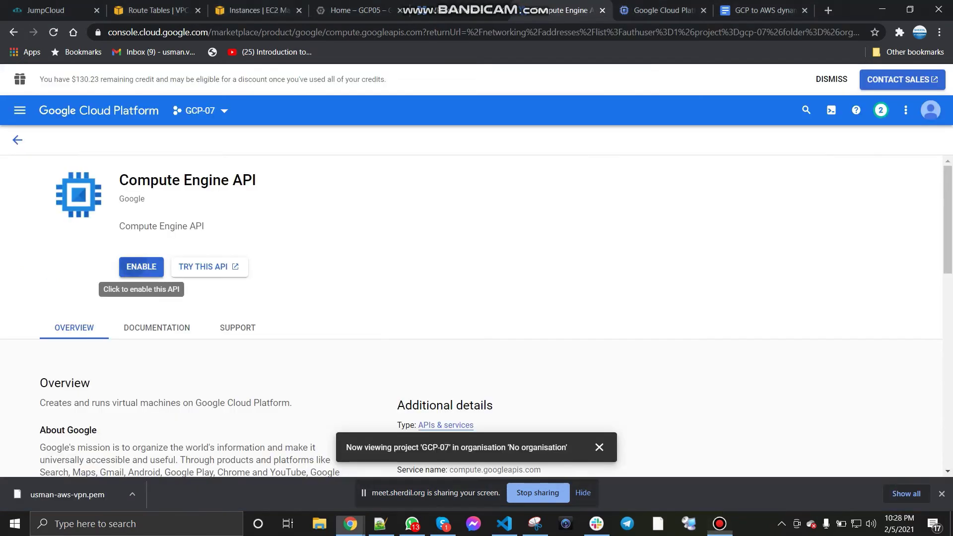
# Step: Enable the Compute Engine API and switch the console to the GCP-07 project
pyautogui.click(141, 266)
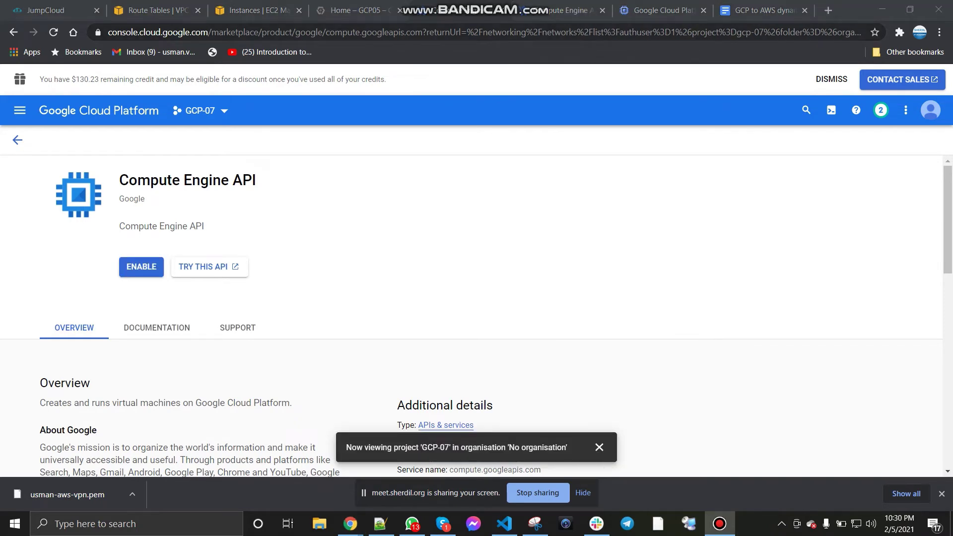
pyautogui.click(501, 10)
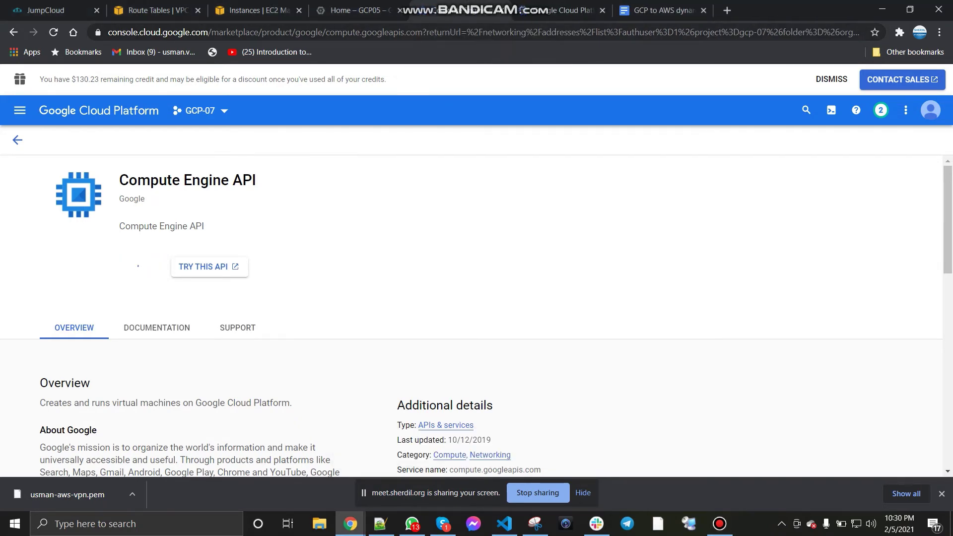
pyautogui.click(501, 10)
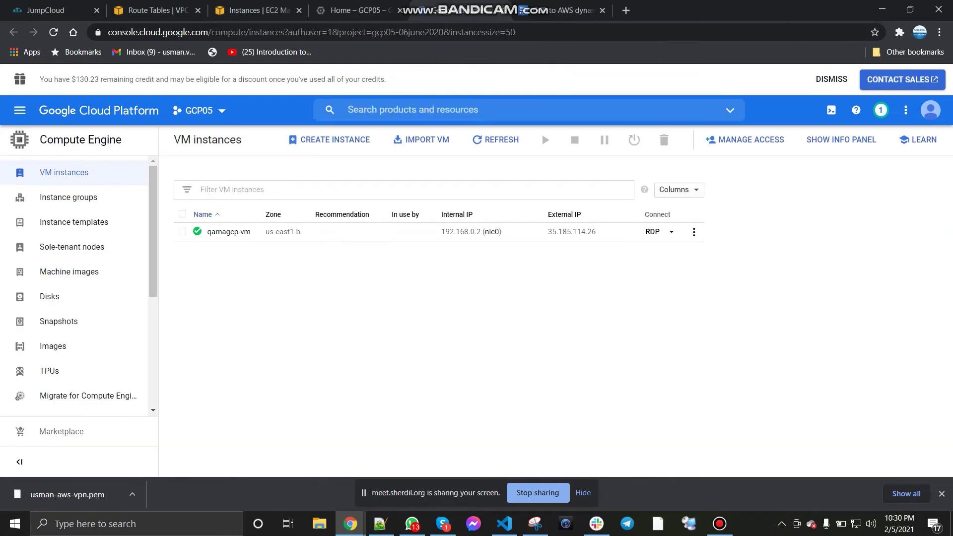
pyautogui.click(200, 111)
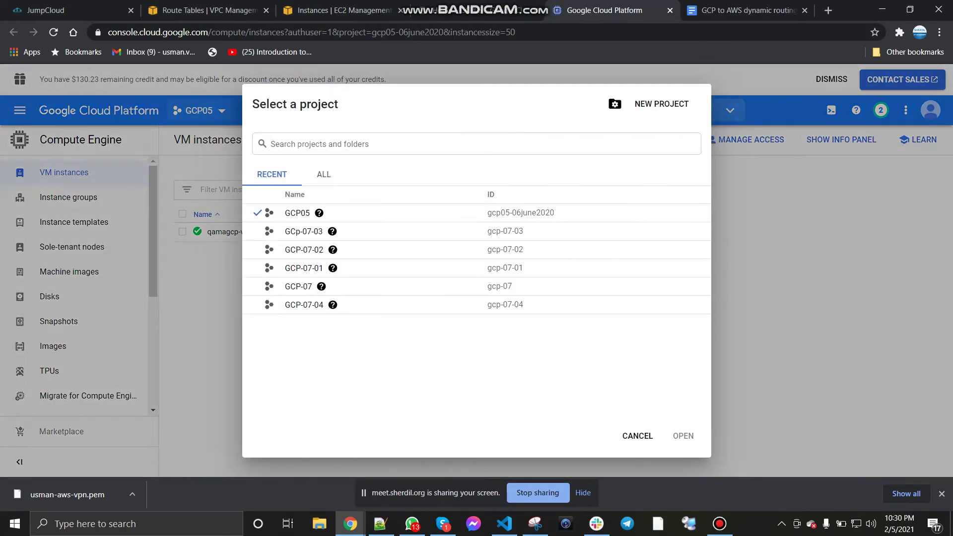
pyautogui.click(299, 286)
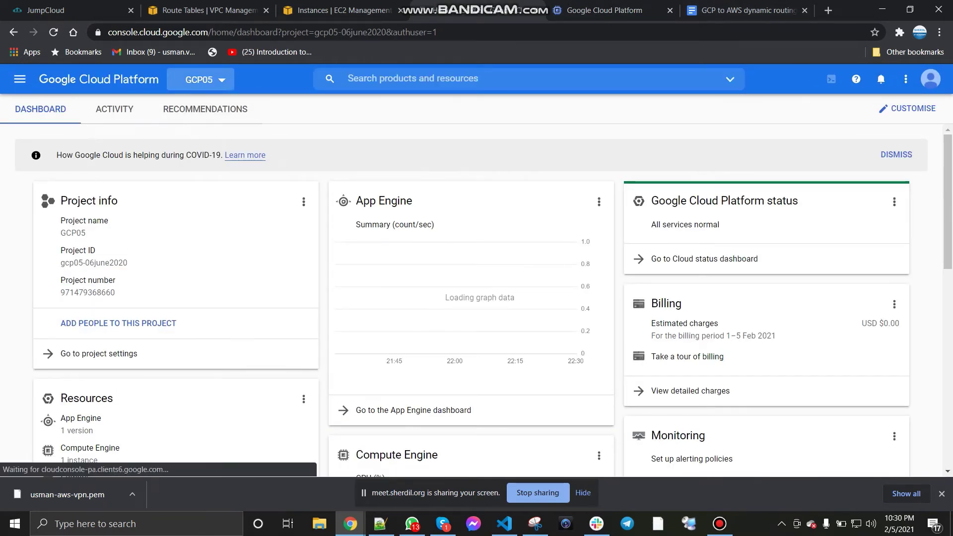
pyautogui.click(199, 79)
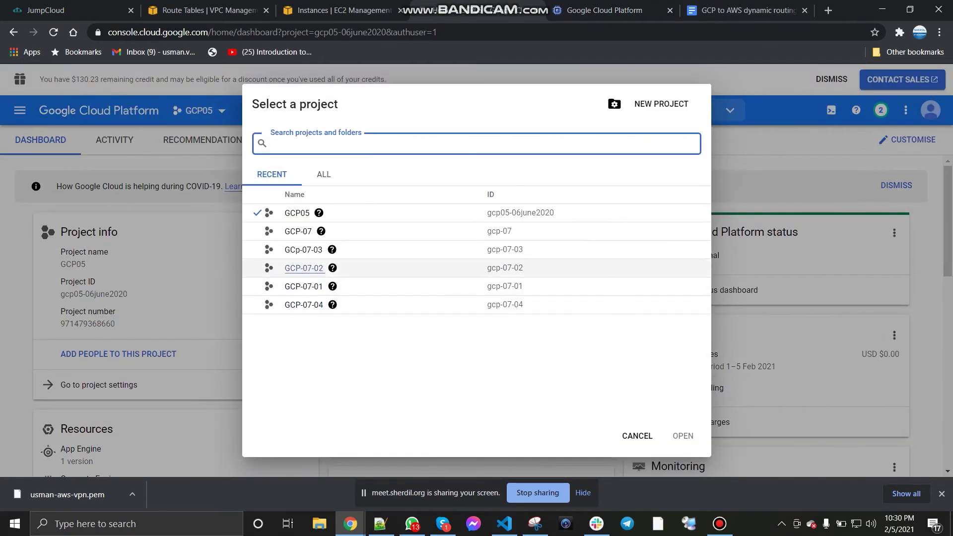
pyautogui.click(298, 231)
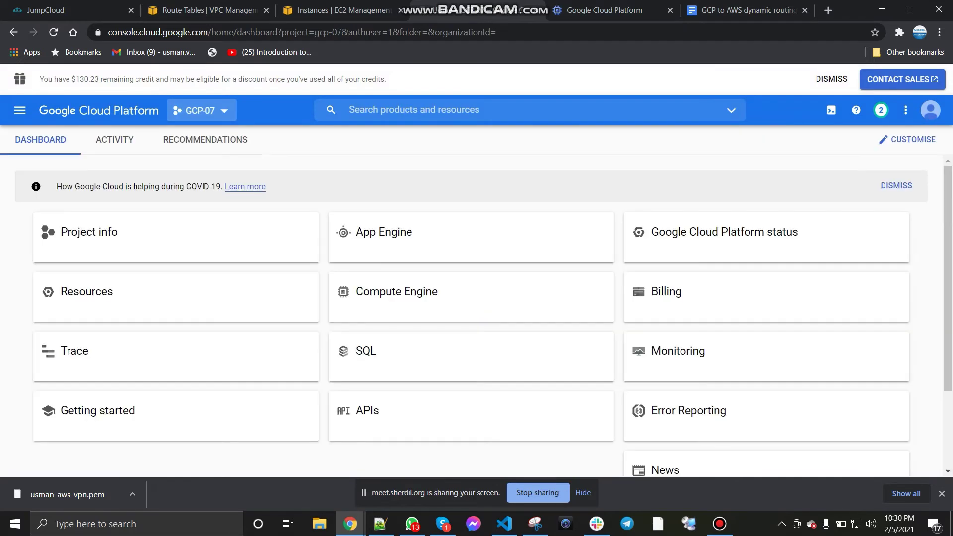
pyautogui.click(604, 11)
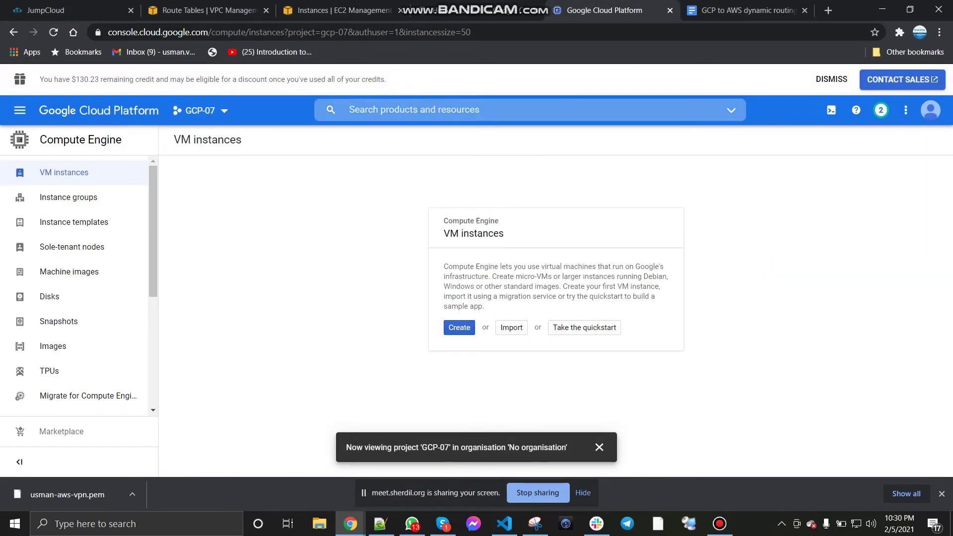
pyautogui.click(477, 10)
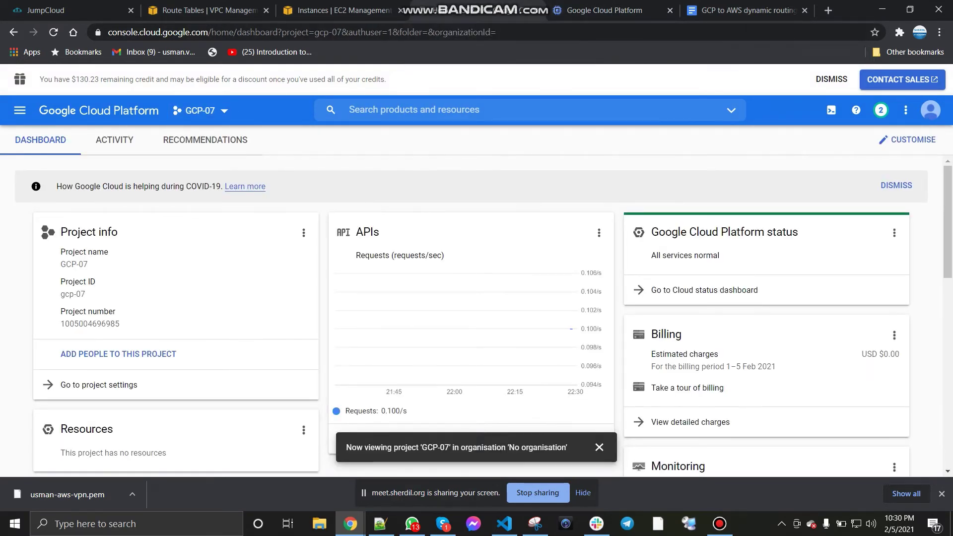
# Step: Open GCP-07's VPC networks and External IP addresses in new tabs, closing the dashboard
pyautogui.click(20, 110)
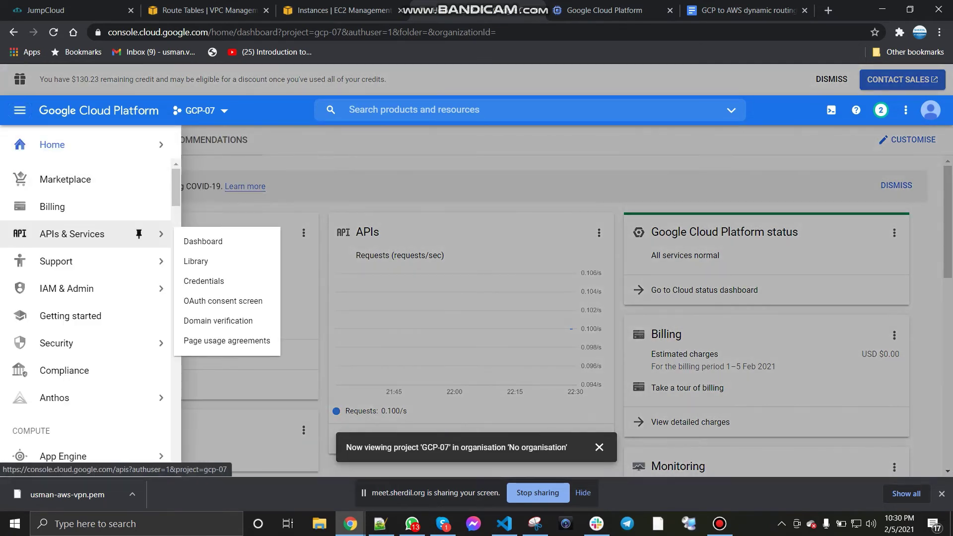
pyautogui.scroll(-10, 74, 208)
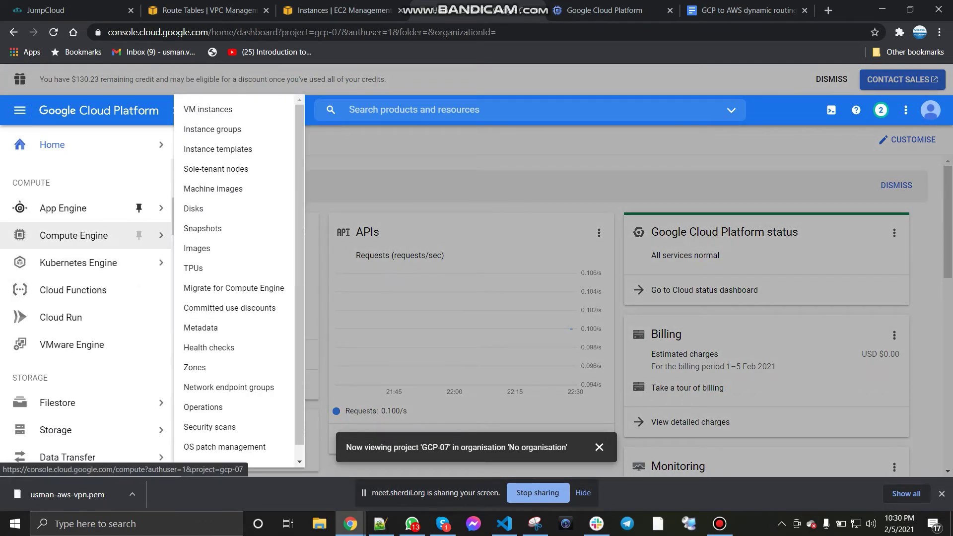
pyautogui.scroll(-4, 84, 297)
pyautogui.moveTo(99, 356)
pyautogui.scroll(-3, 100, 347)
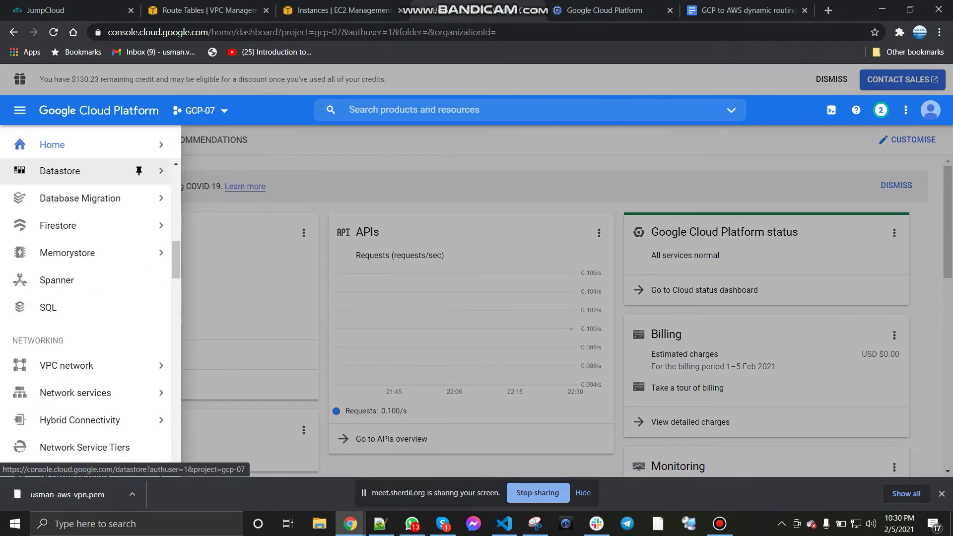
pyautogui.moveTo(75, 366)
pyautogui.rightClick(212, 216)
pyautogui.click(269, 224)
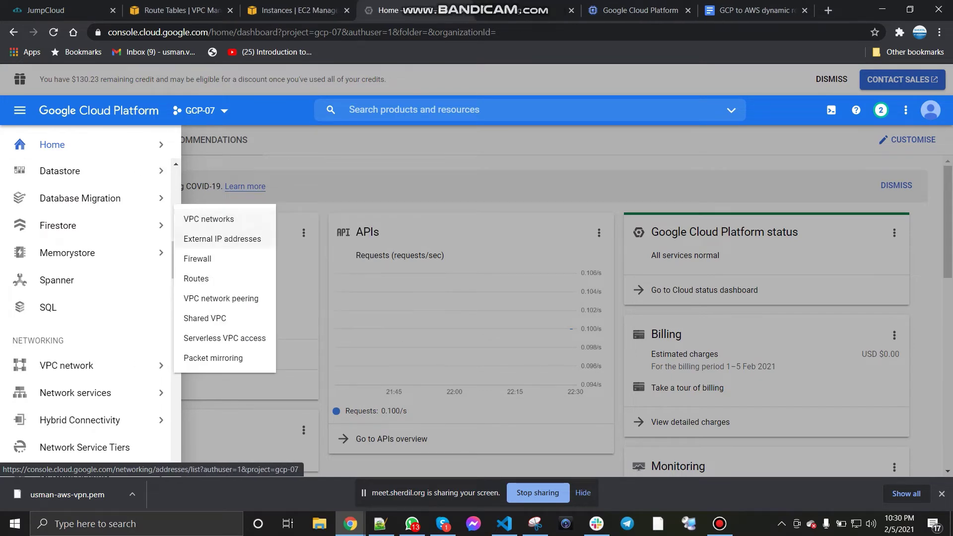
pyautogui.rightClick(219, 239)
pyautogui.click(268, 244)
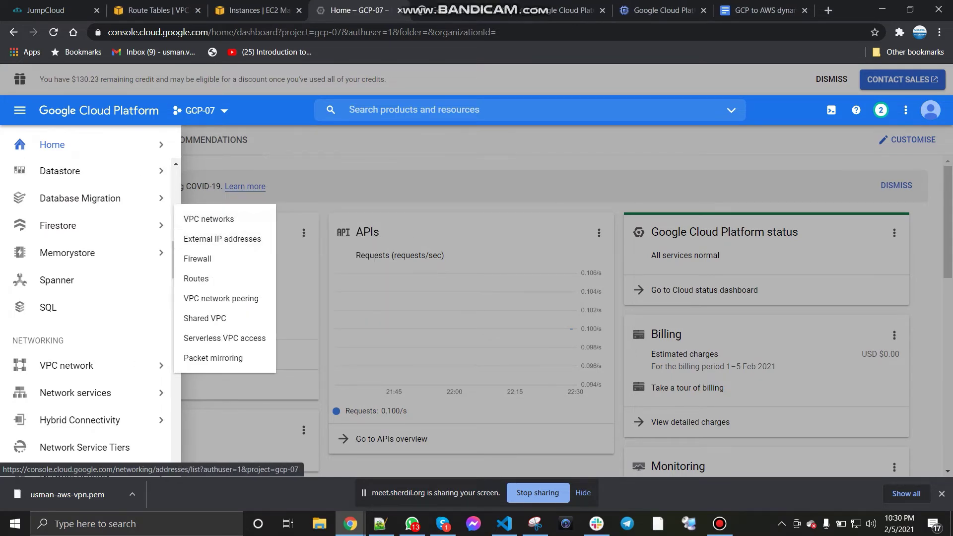
pyautogui.hotkey('ctrl', 'w')
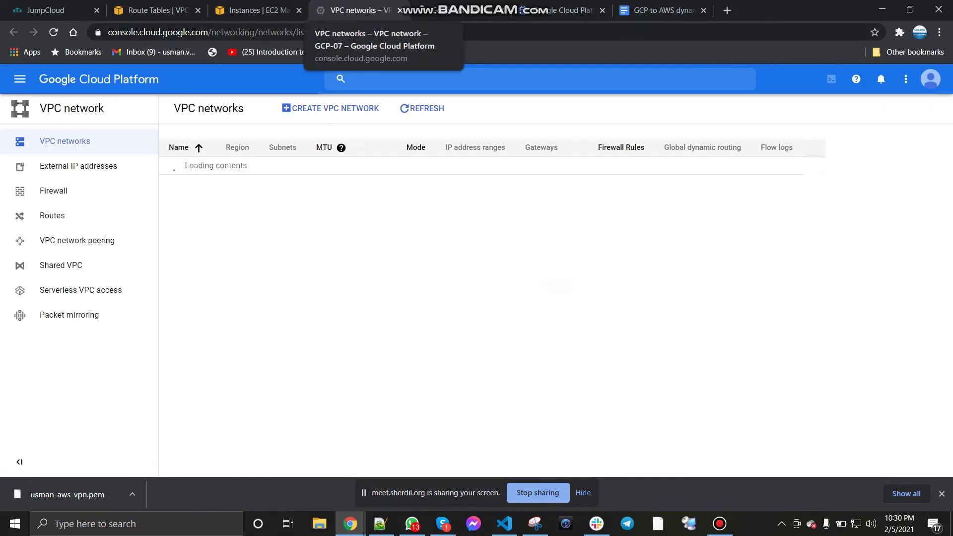
# Step: Check the GCP to AWS dynamic routing diagram, then open the Create VPC network form
pyautogui.click(660, 9)
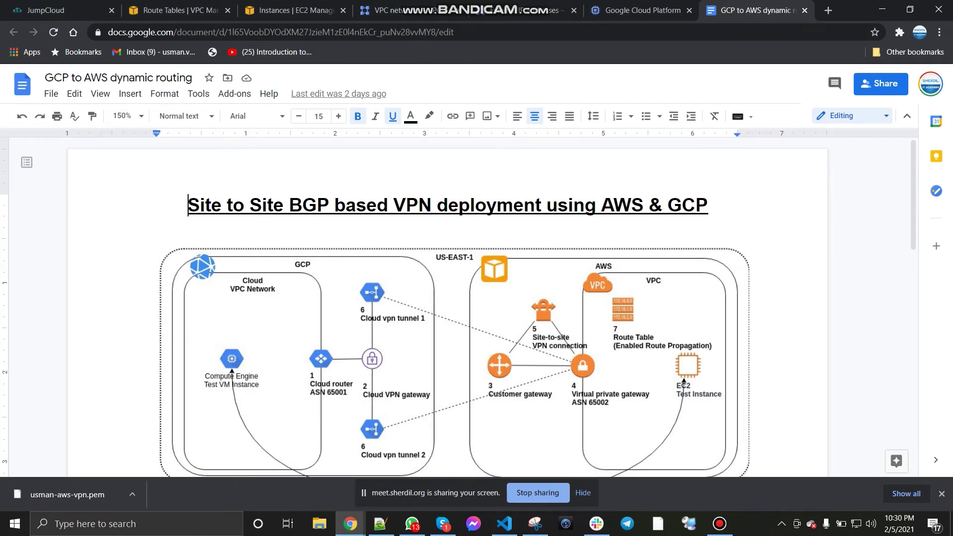
pyautogui.click(395, 8)
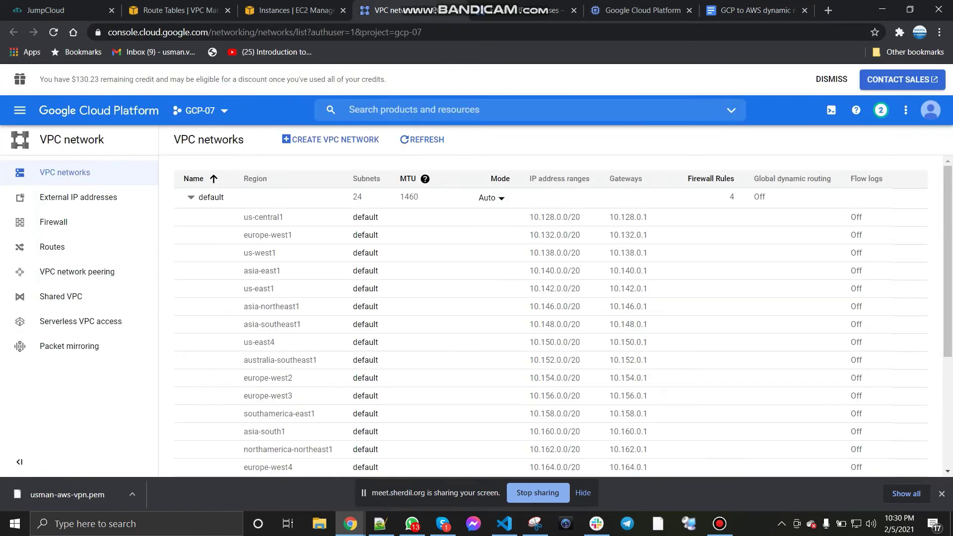
pyautogui.scroll(-4, 550, 315)
pyautogui.scroll(4, 551, 316)
pyautogui.click(330, 140)
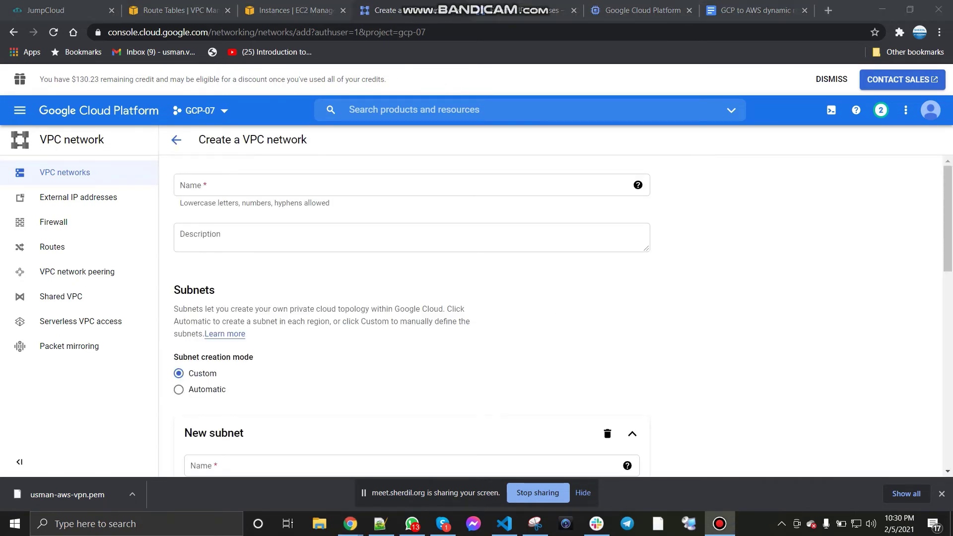
# Step: Name the network usman-gcp-vp and keep Custom subnet creation mode
pyautogui.click(397, 185)
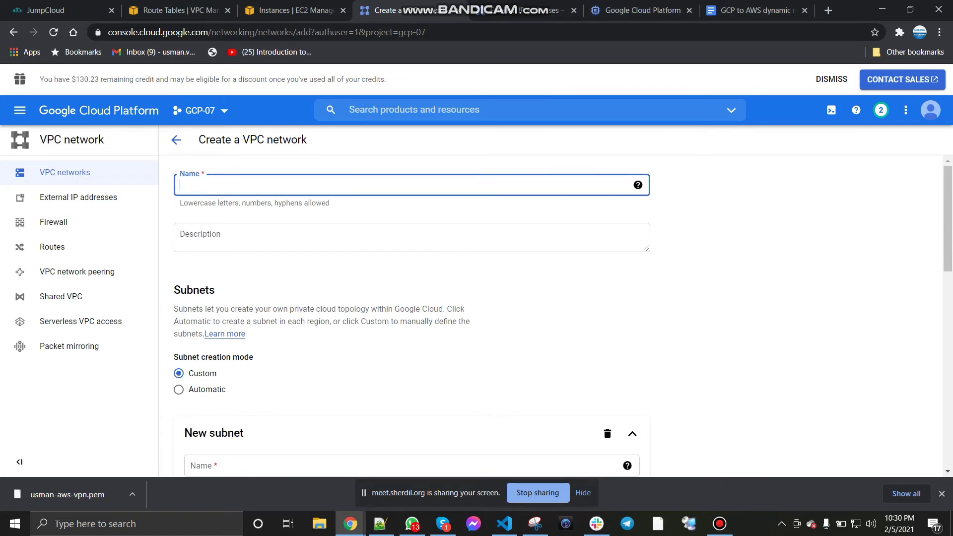
pyautogui.write('usman-GCP-VPN')
pyautogui.hotkey('ctrl', 'a')
pyautogui.write('usman')
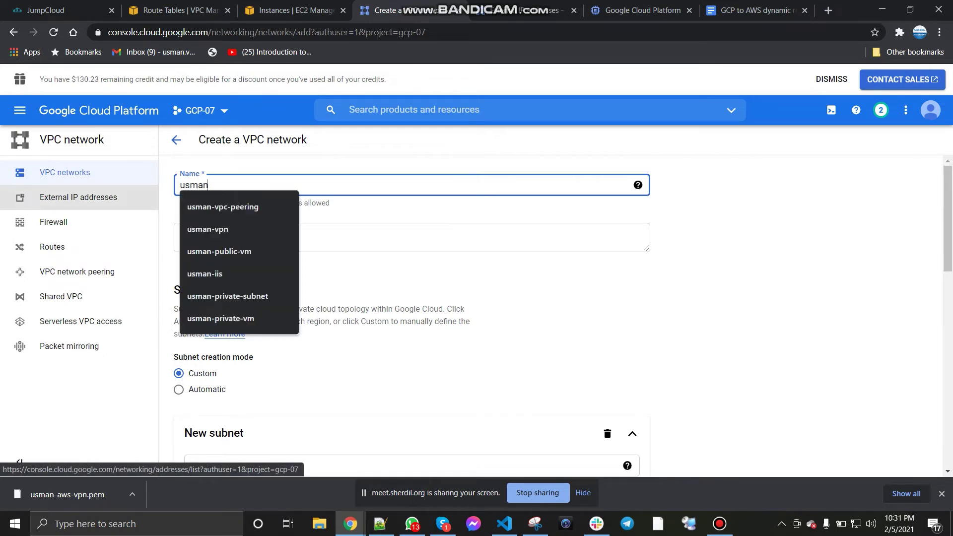
pyautogui.write('-gcp-vpn')
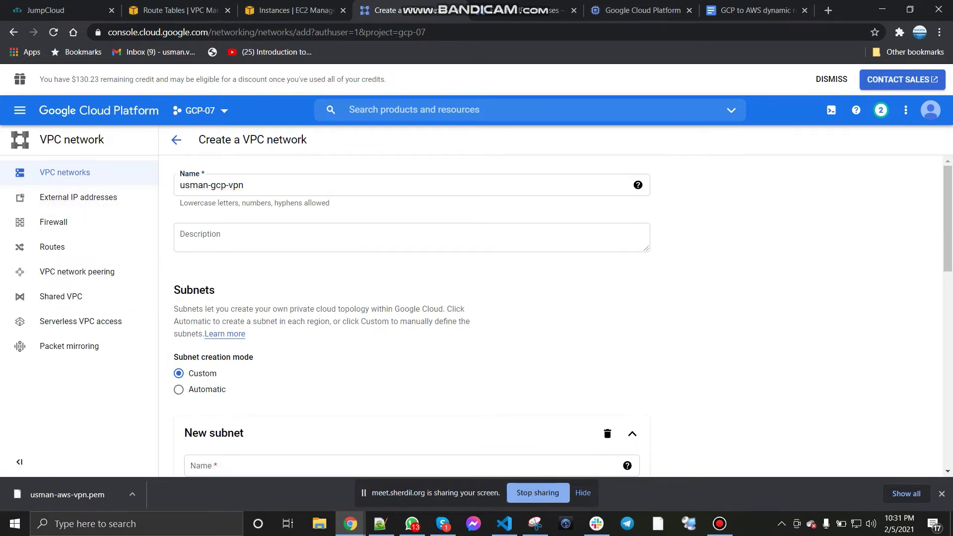
pyautogui.scroll(-1, 412, 317)
pyautogui.click(179, 327)
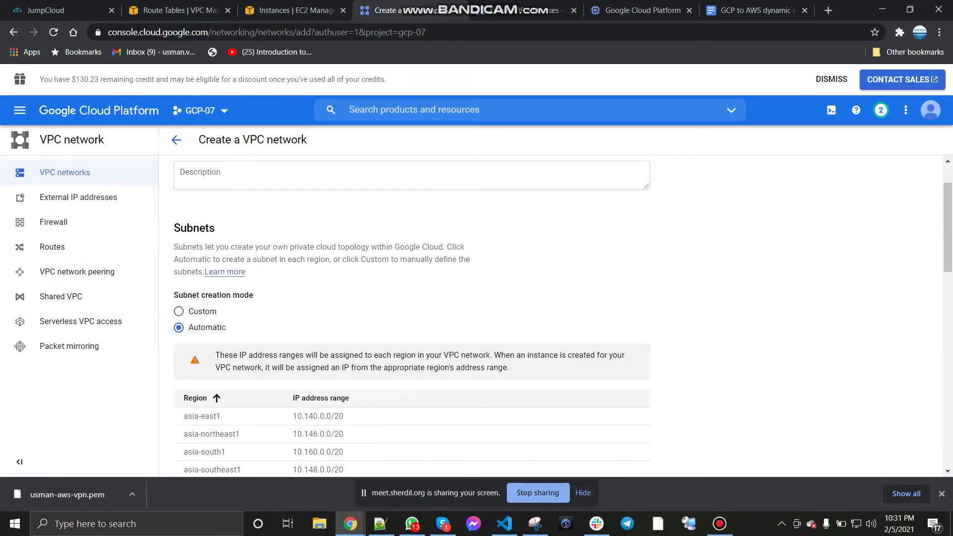
pyautogui.click(179, 312)
pyautogui.scroll(-2, 412, 248)
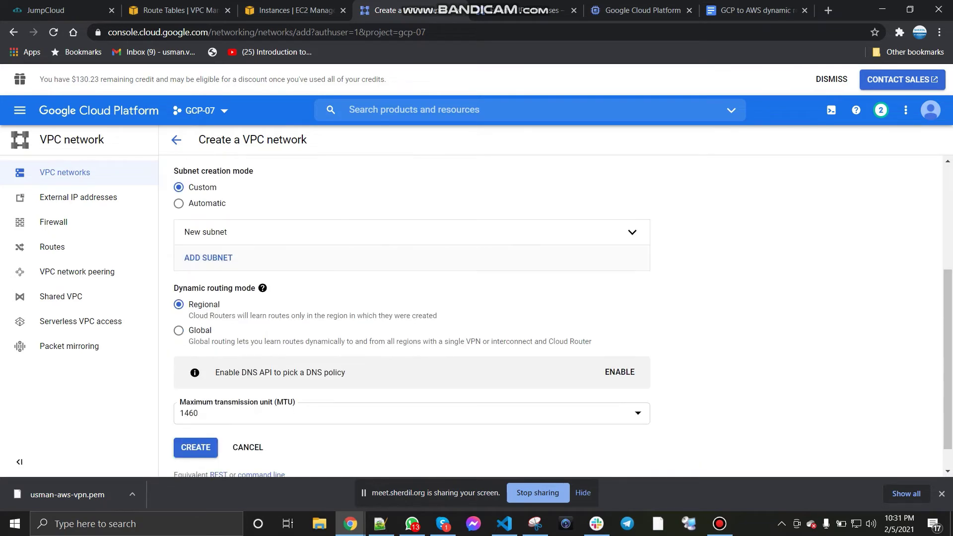
# Step: Add subnet usman-public-subnet in region us-east1
pyautogui.click(205, 232)
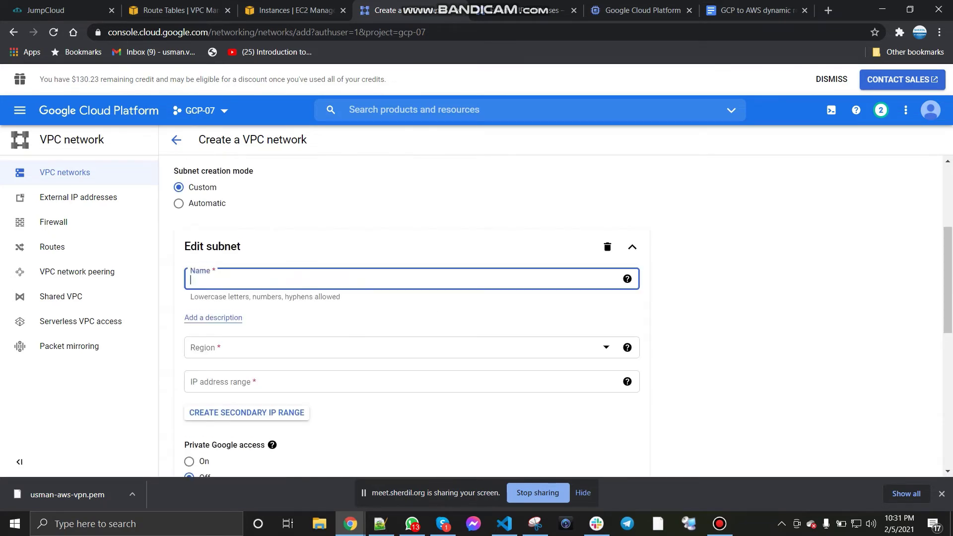
pyautogui.write('usman')
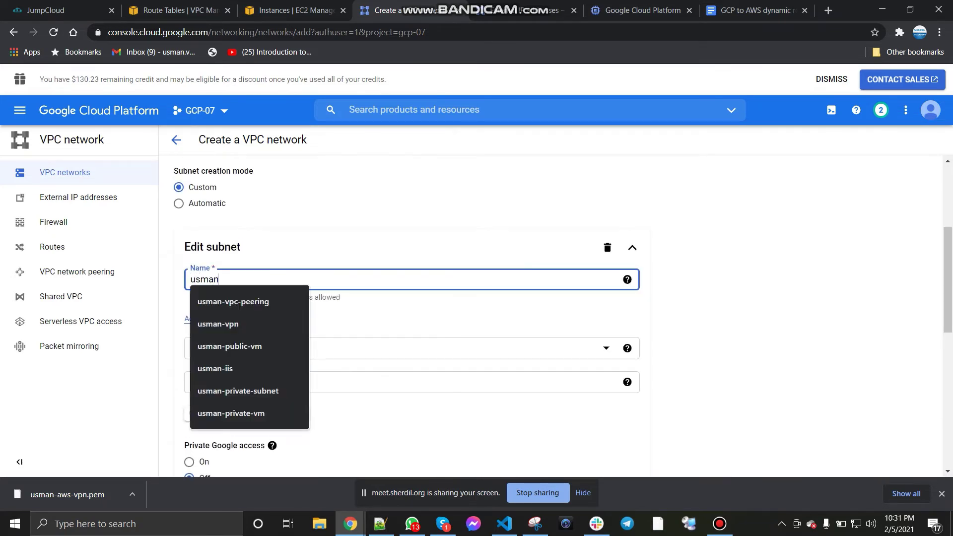
pyautogui.write('-public-')
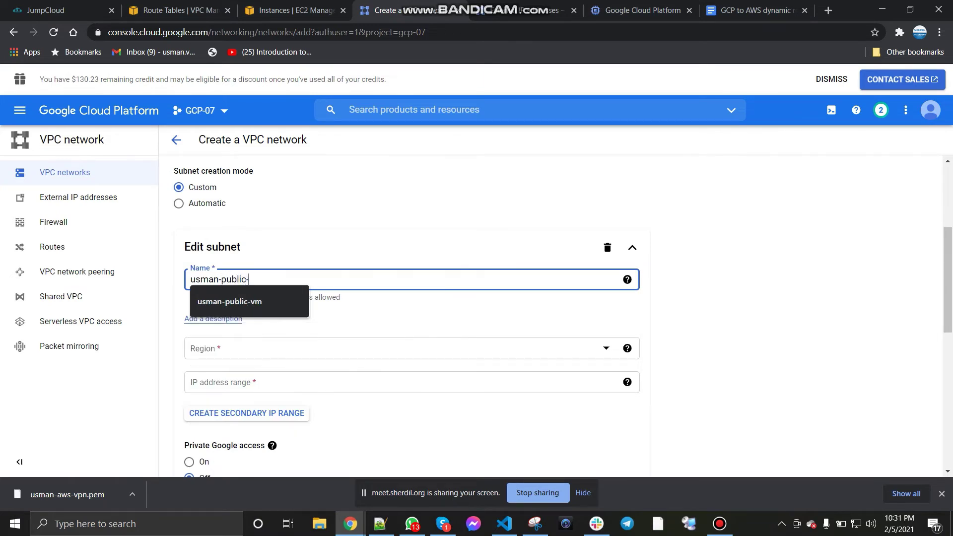
pyautogui.write('subnet')
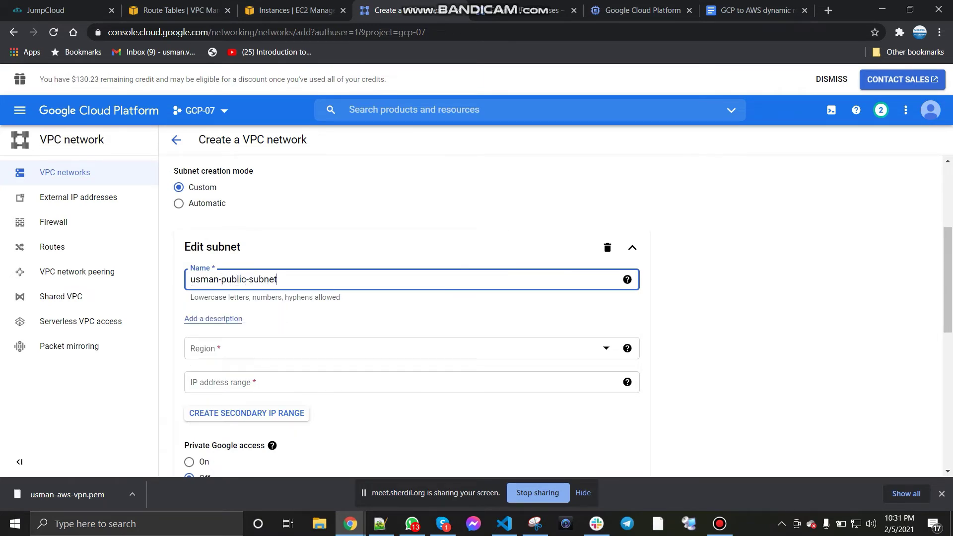
pyautogui.scroll(-1, 412, 318)
pyautogui.click(392, 287)
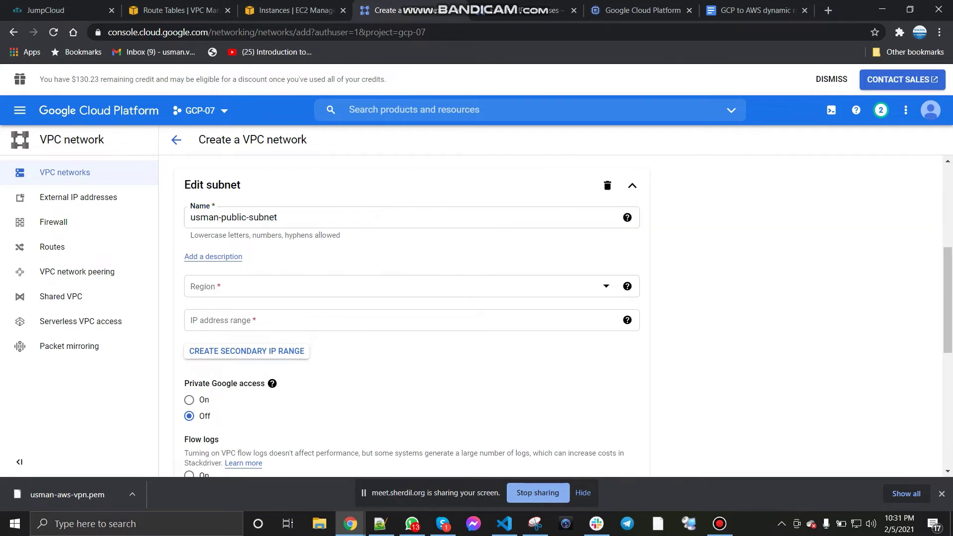
pyautogui.scroll(-3, 392, 375)
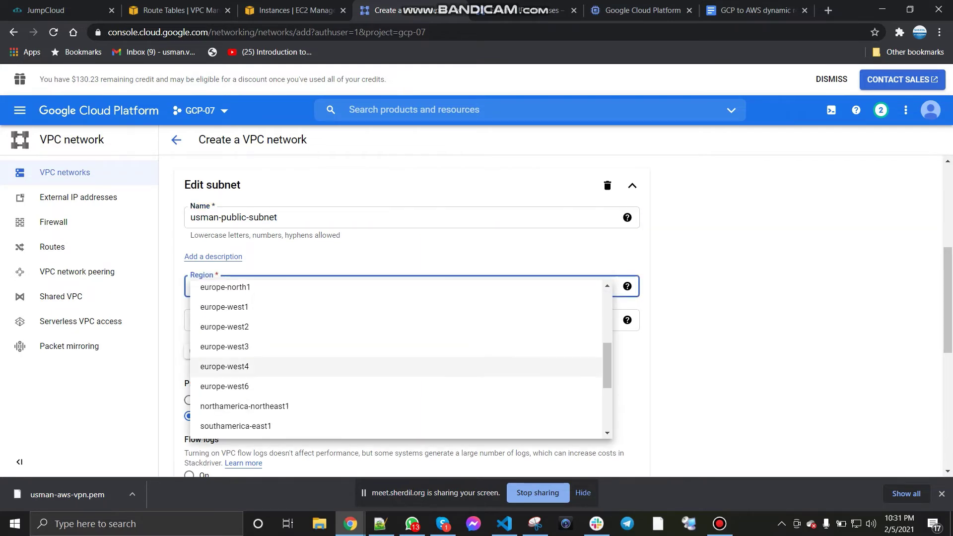
pyautogui.scroll(-2, 397, 367)
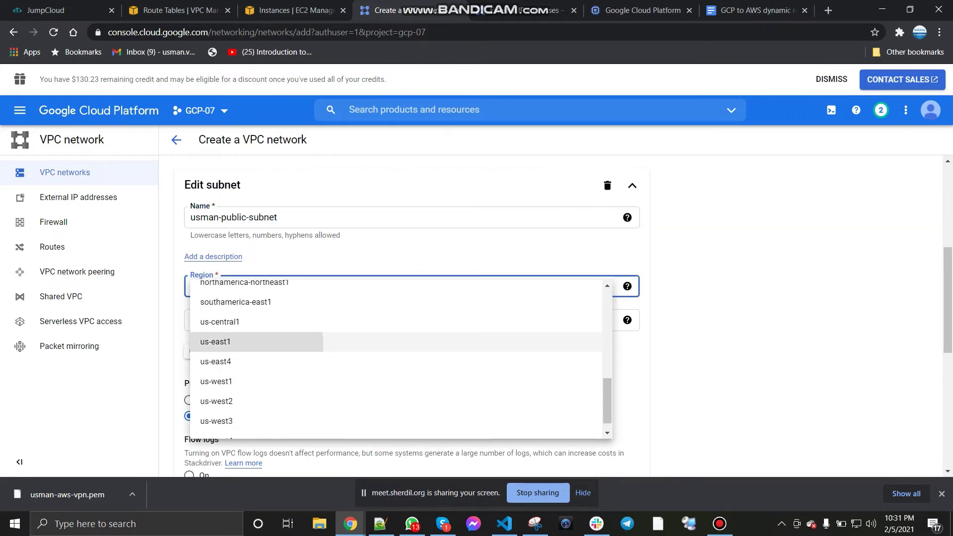
pyautogui.click(397, 341)
# Step: Give the subnet range 172.16.0.0/24 and create the VPC network
pyautogui.click(347, 320)
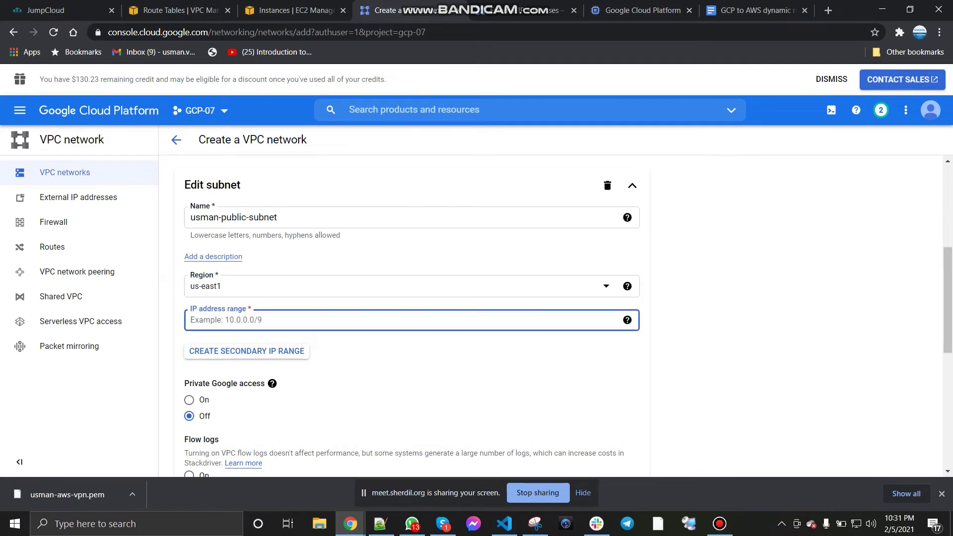
pyautogui.write('172.16.0.0')
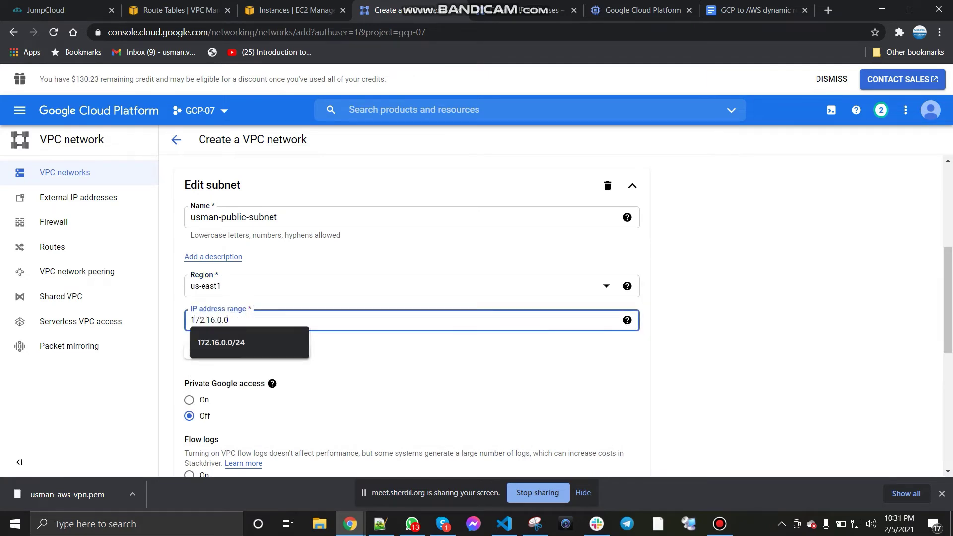
pyautogui.write('/24')
pyautogui.press('Tab')
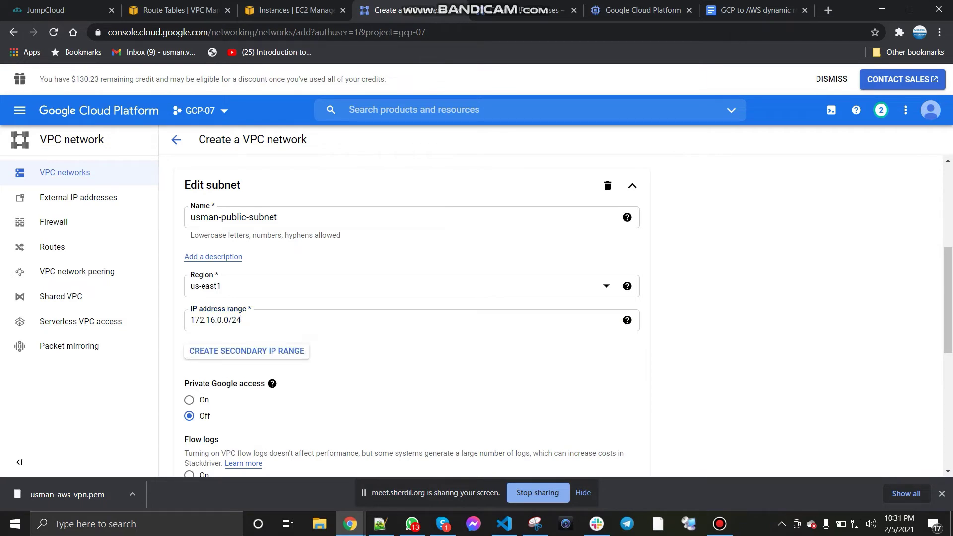
pyautogui.scroll(-3, 412, 317)
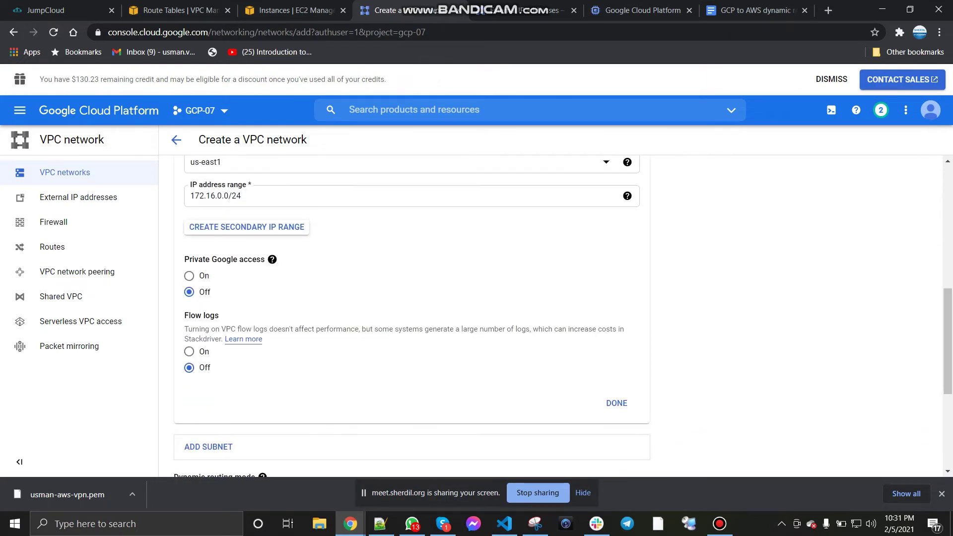
pyautogui.scroll(-5, 412, 318)
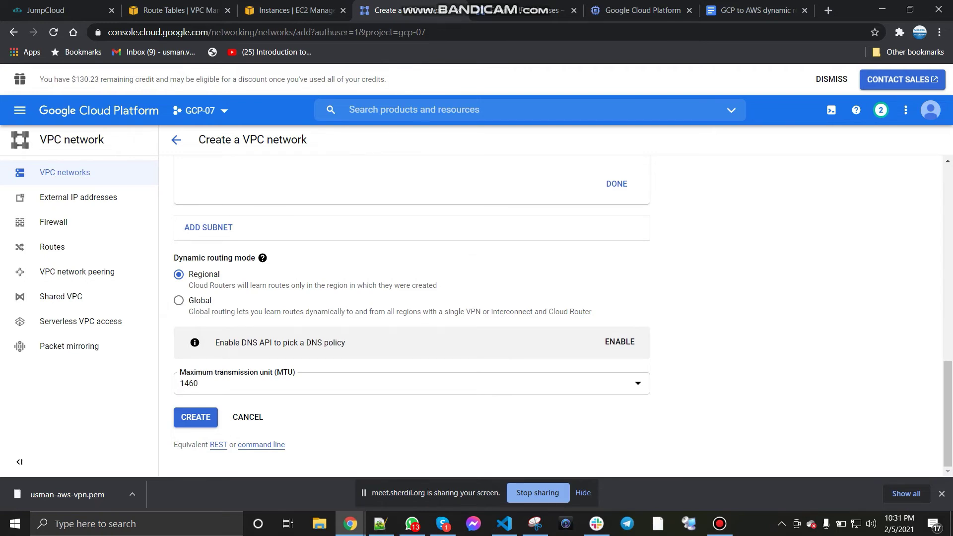
pyautogui.click(195, 417)
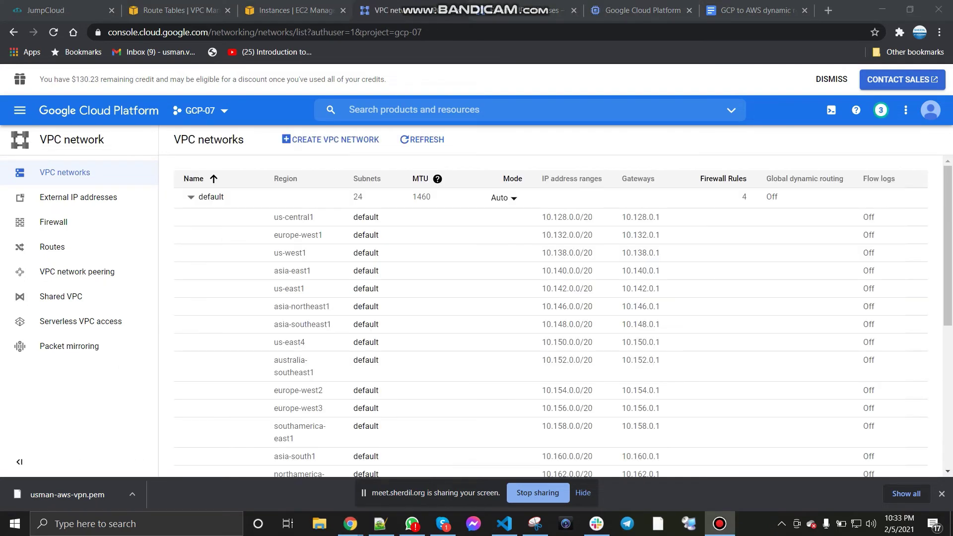
# Step: Start a new VM instance named usman-gcp-vpn
pyautogui.scroll(-6, 551, 317)
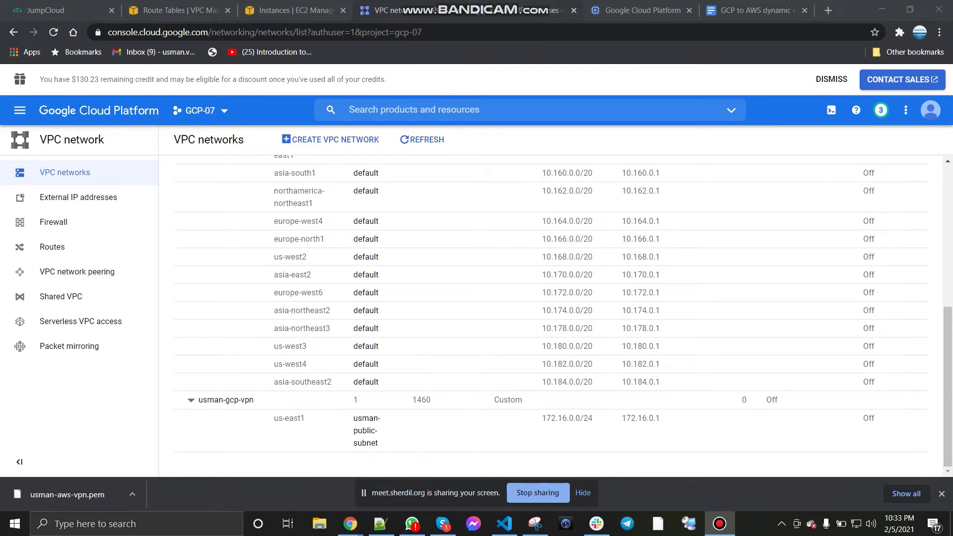
pyautogui.moveTo(630, 10); pyautogui.dragTo(508, 10)
pyautogui.click(459, 328)
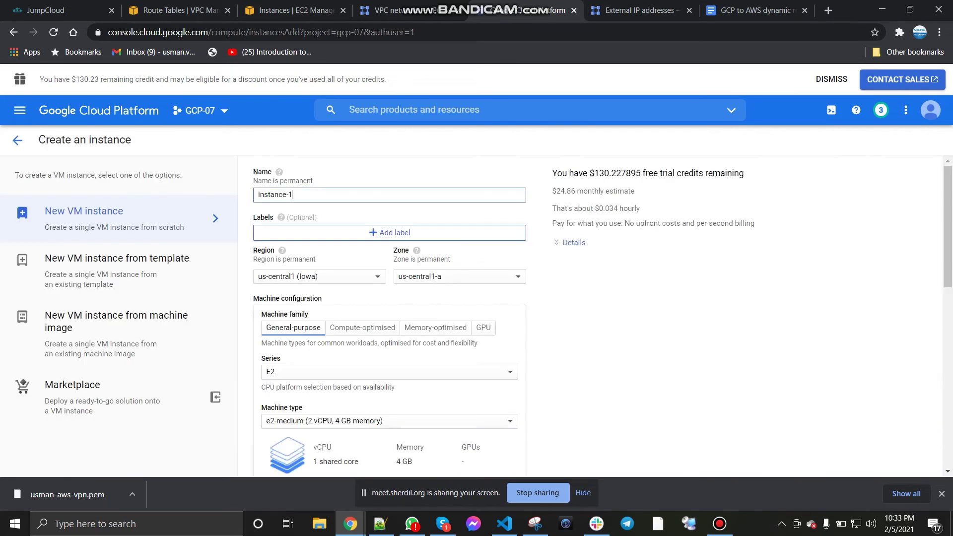
pyautogui.hotkey('ctrl', 'a')
pyautogui.write('us')
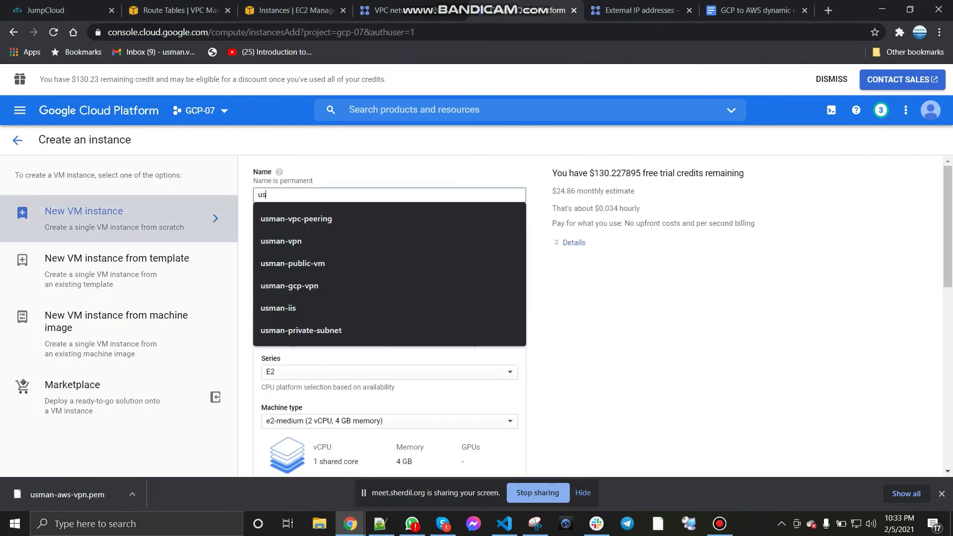
pyautogui.write('man-gcp-vpn')
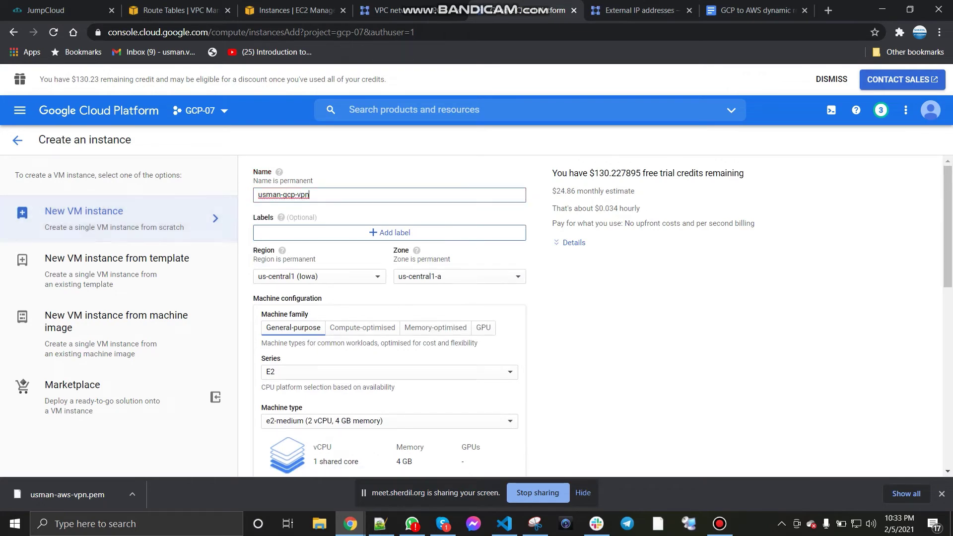
pyautogui.click(387, 10)
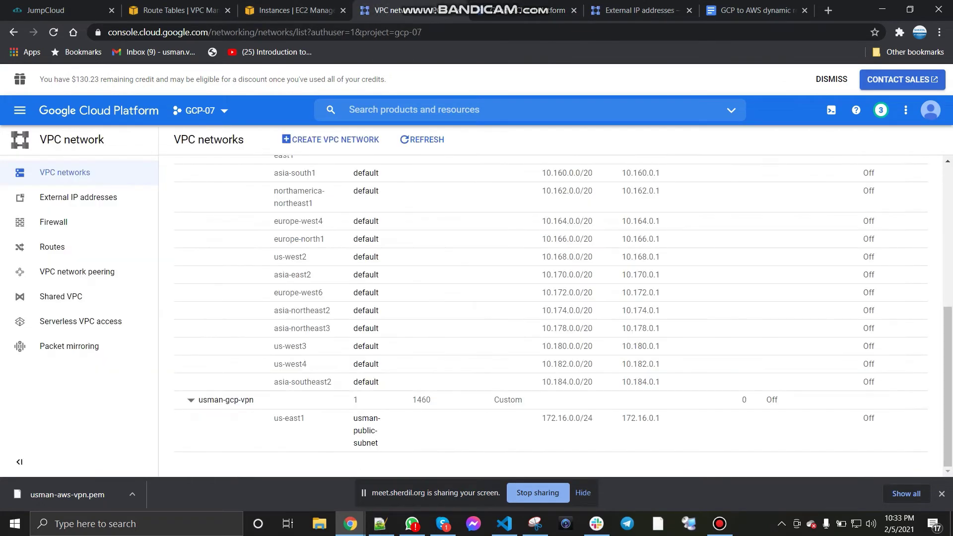
pyautogui.click(521, 10)
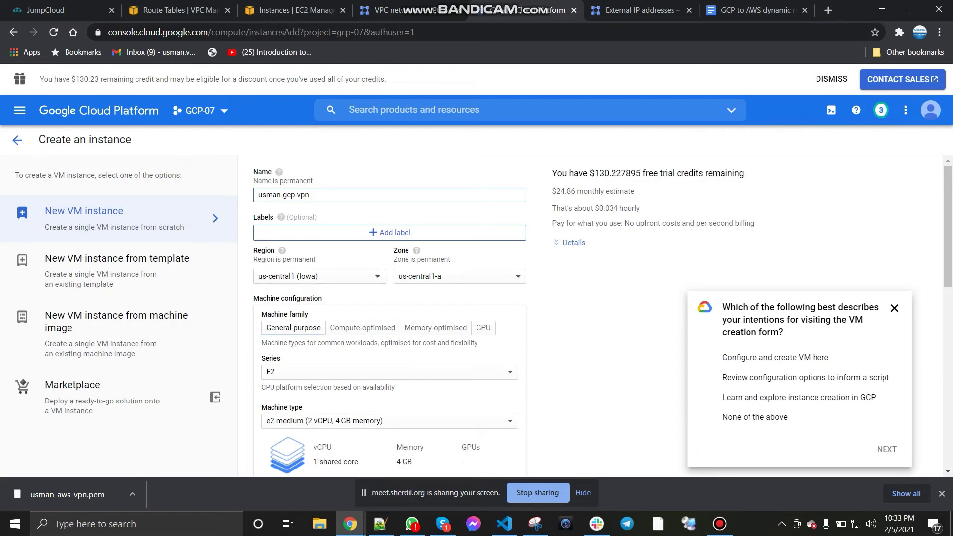
# Step: Set the instance region to us-east1 (South Carolina)
pyautogui.click(319, 276)
pyautogui.scroll(-3, 320, 322)
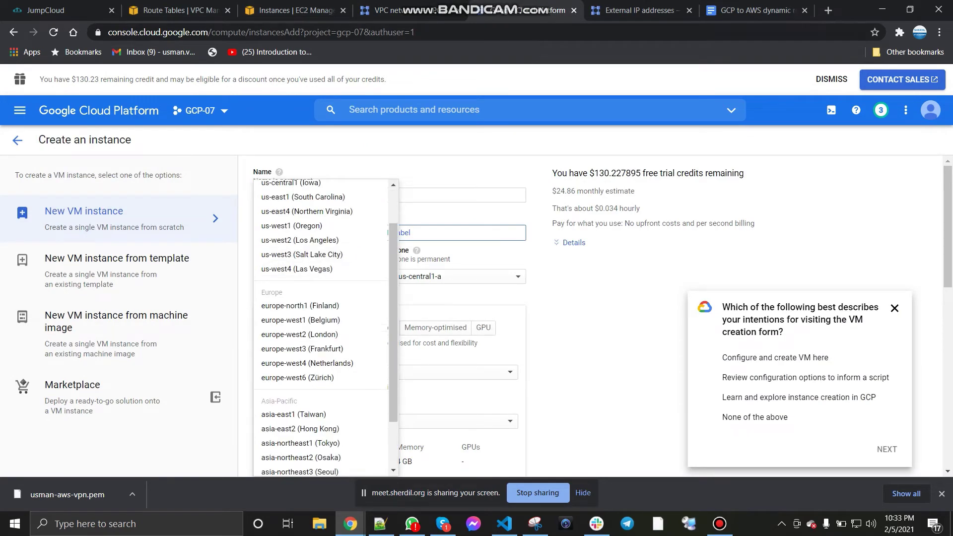
pyautogui.scroll(-5, 320, 304)
pyautogui.scroll(10, 320, 305)
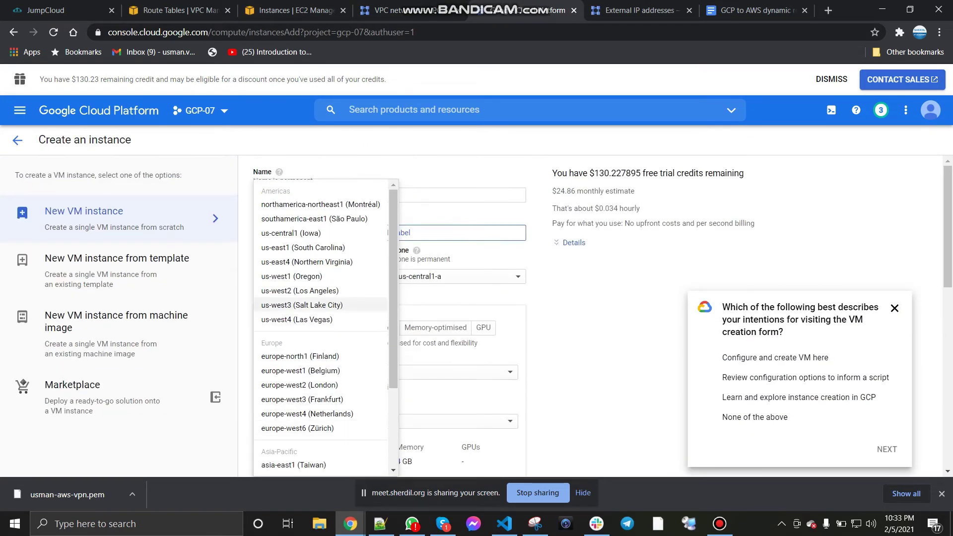
pyautogui.click(303, 247)
pyautogui.click(895, 308)
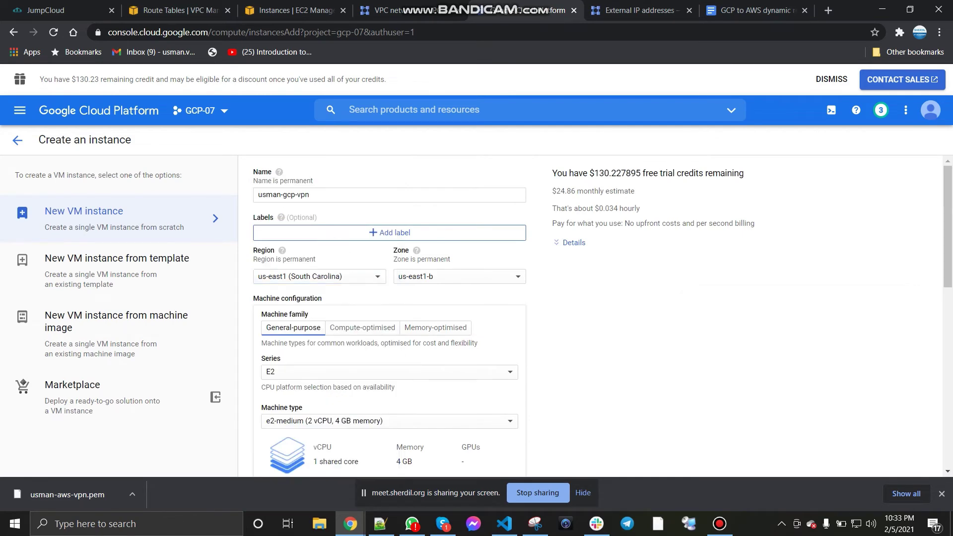
# Step: Keep the E2 series and choose the e2-micro machine type
pyautogui.scroll(-3, 477, 317)
pyautogui.click(347, 248)
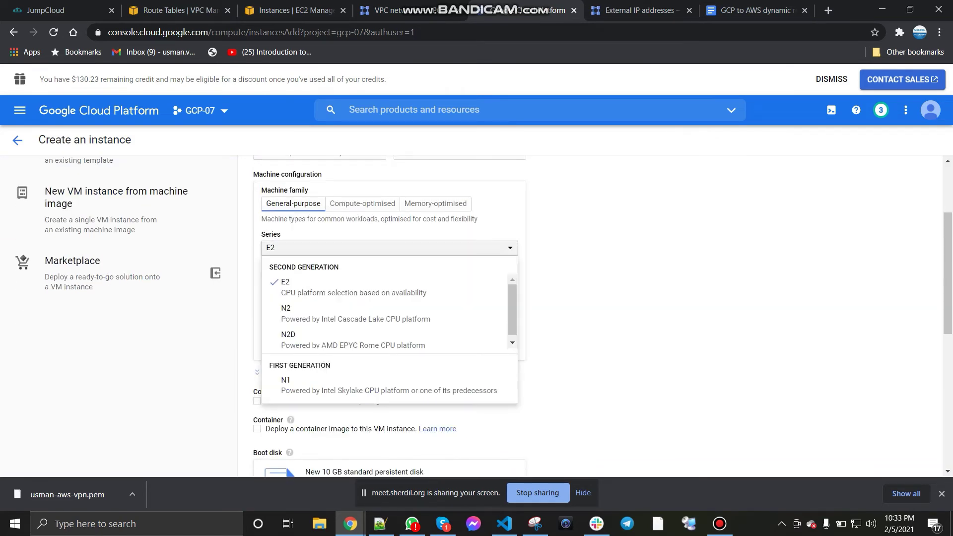
pyautogui.scroll(2, 476, 318)
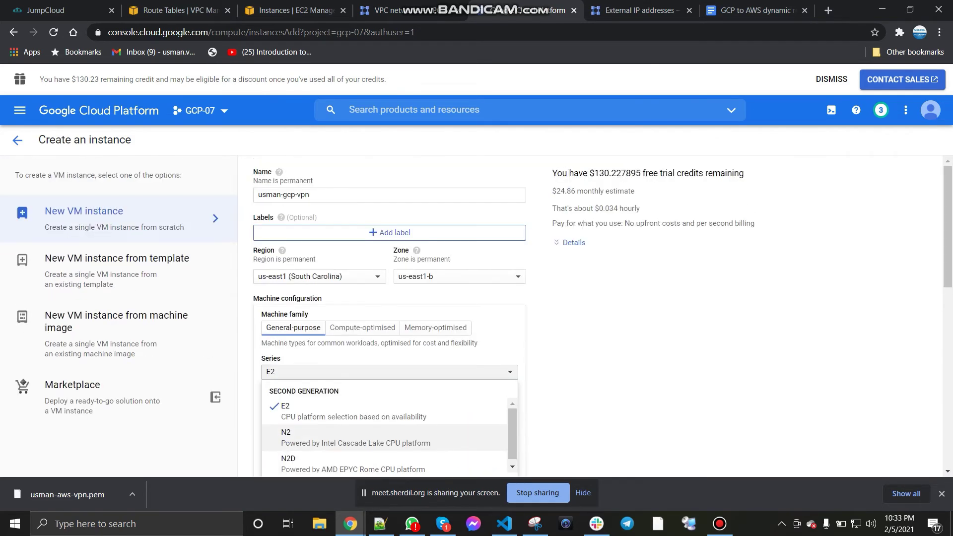
pyautogui.press('Escape')
pyautogui.scroll(-2, 476, 317)
pyautogui.click(347, 297)
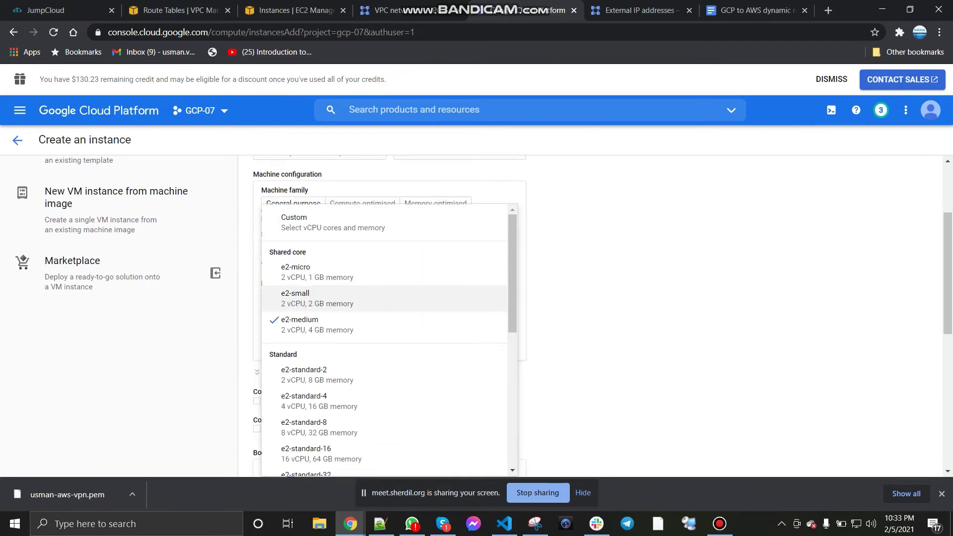
pyautogui.scroll(1, 476, 318)
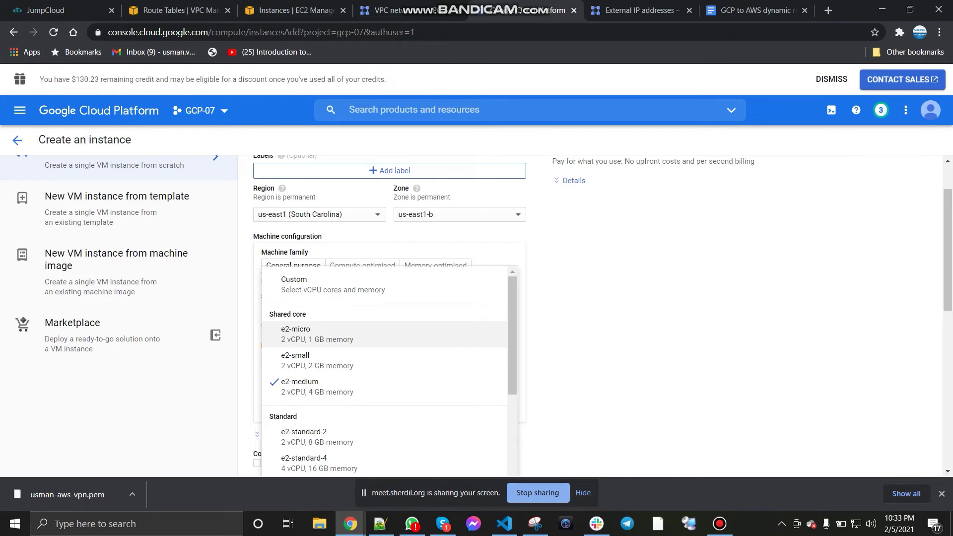
pyautogui.click(318, 334)
pyautogui.scroll(-4, 390, 318)
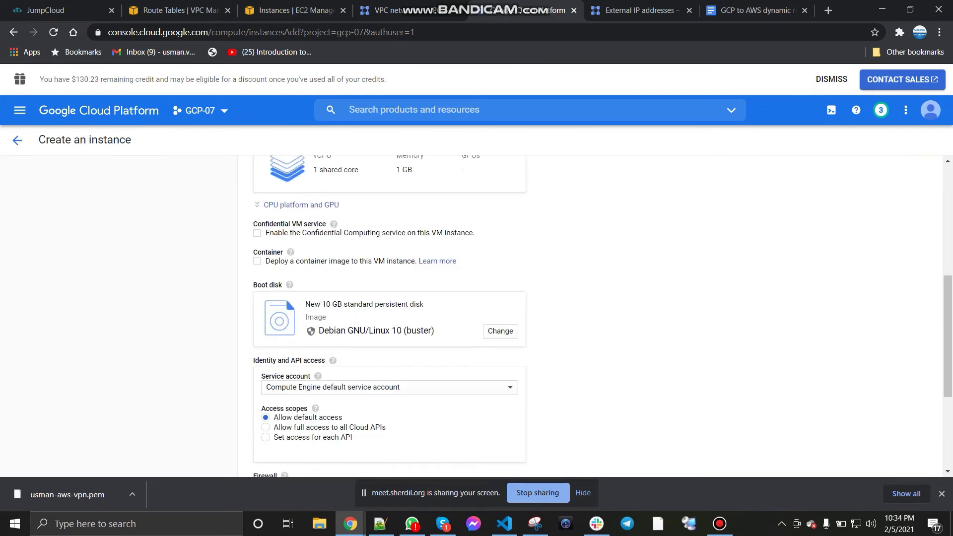
# Step: Switch the boot disk image to Windows Server 2012 R2 Datacenter on a 50 GB standard persistent disk
pyautogui.click(500, 313)
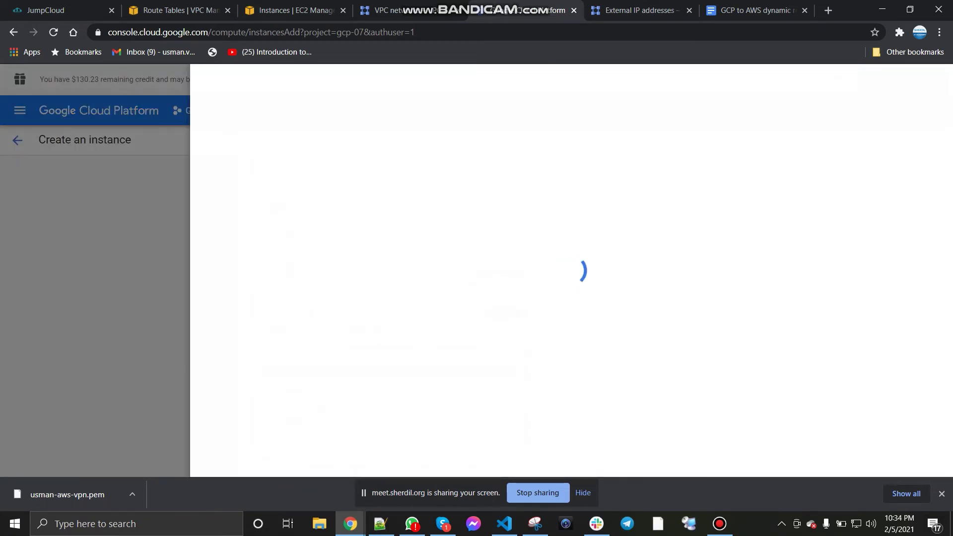
pyautogui.click(341, 188)
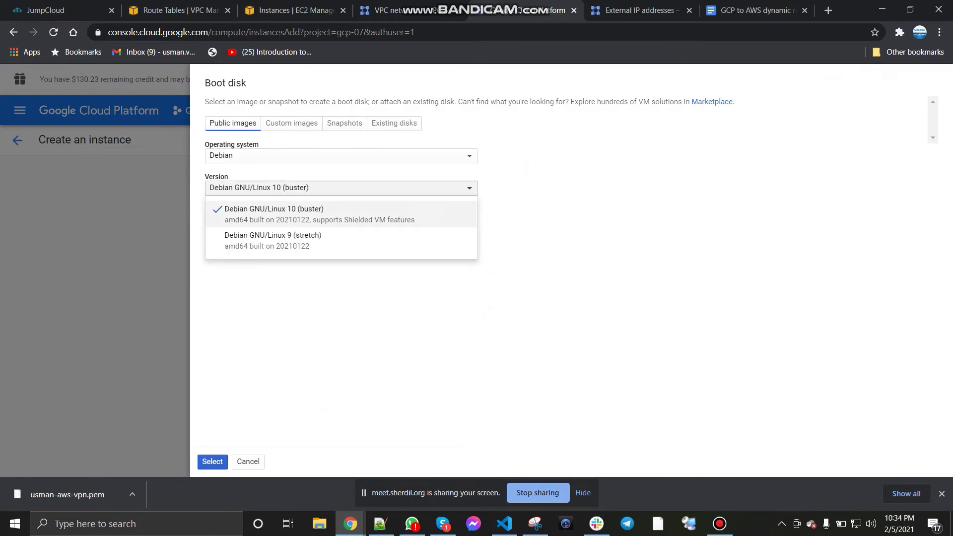
pyautogui.click(341, 156)
pyautogui.click(248, 461)
pyautogui.click(500, 313)
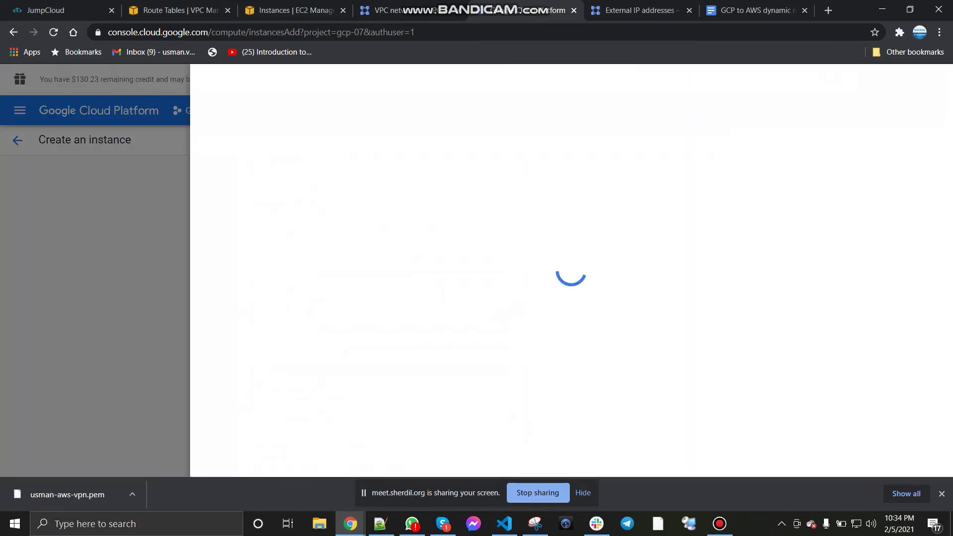
pyautogui.click(341, 188)
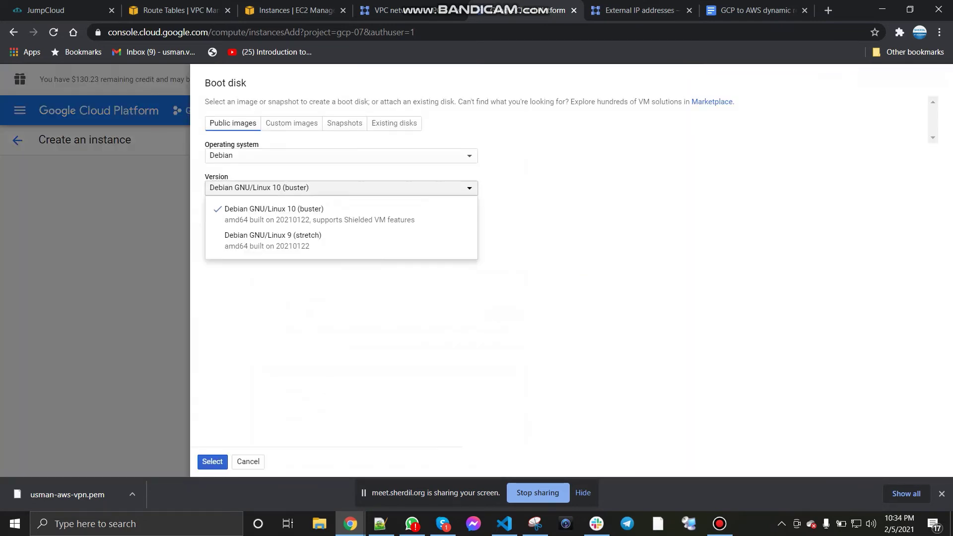
pyautogui.click(341, 156)
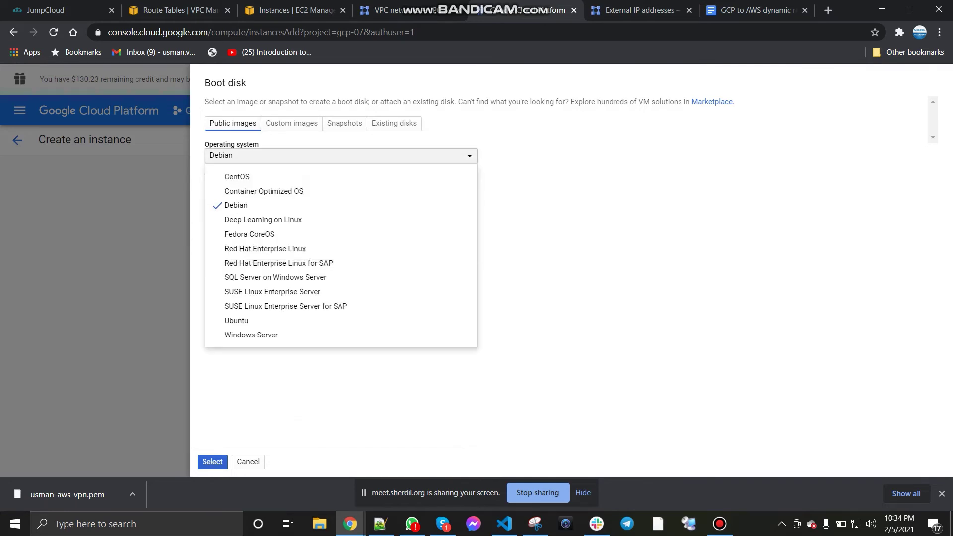
pyautogui.click(251, 334)
pyautogui.click(340, 189)
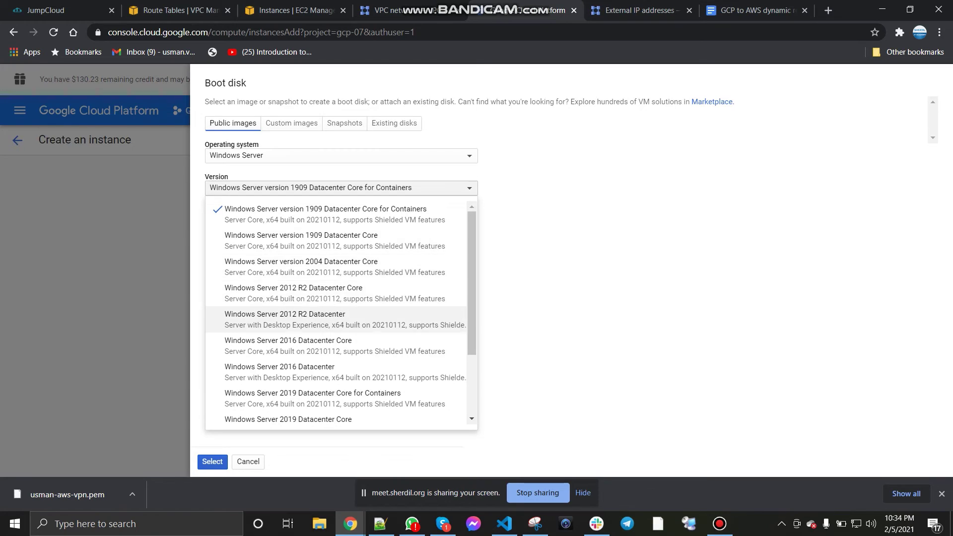
pyautogui.click(298, 319)
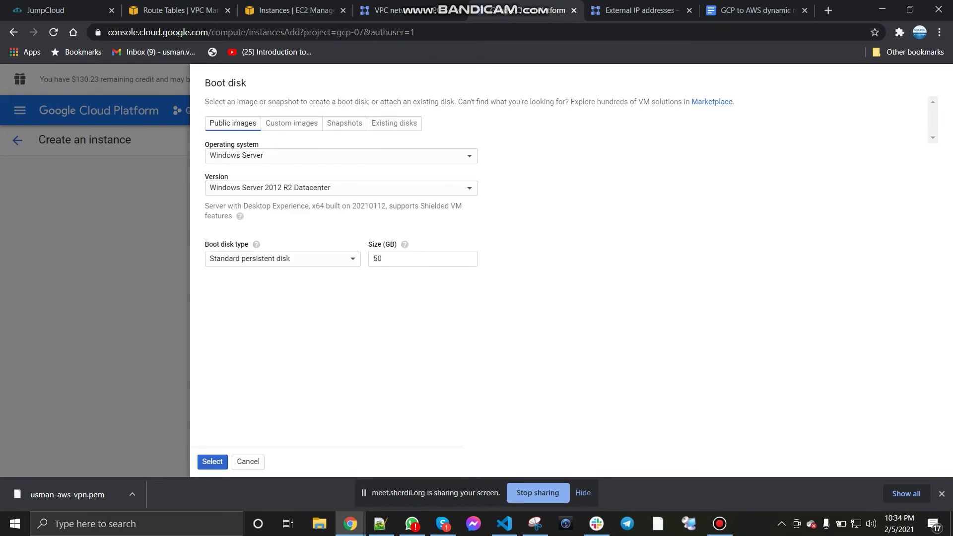
pyautogui.click(213, 461)
pyautogui.scroll(-5, 477, 318)
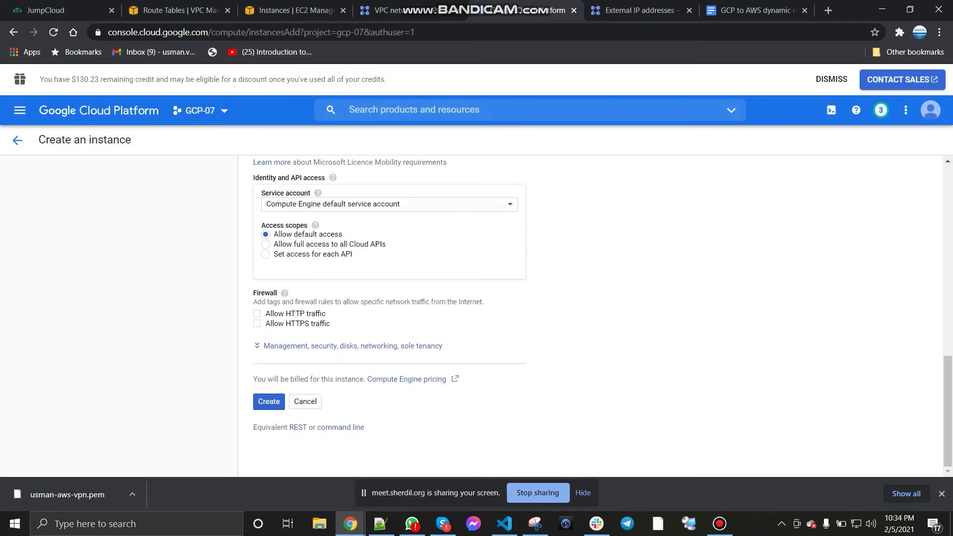
# Step: Attach the network interface to the usman-gcp-vpn network's 172.16.0.0/24 subnet
pyautogui.click(352, 346)
pyautogui.scroll(-3, 390, 318)
pyautogui.click(405, 222)
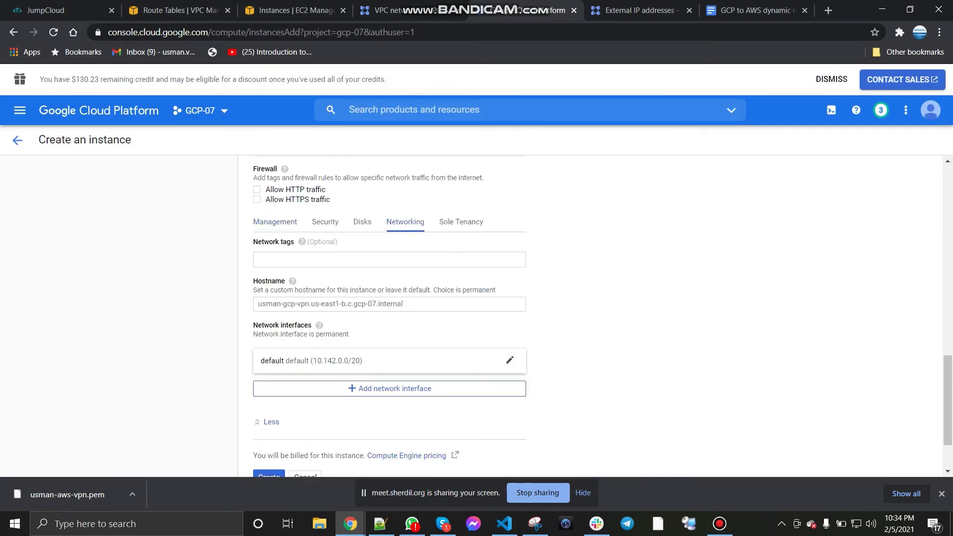
pyautogui.click(510, 360)
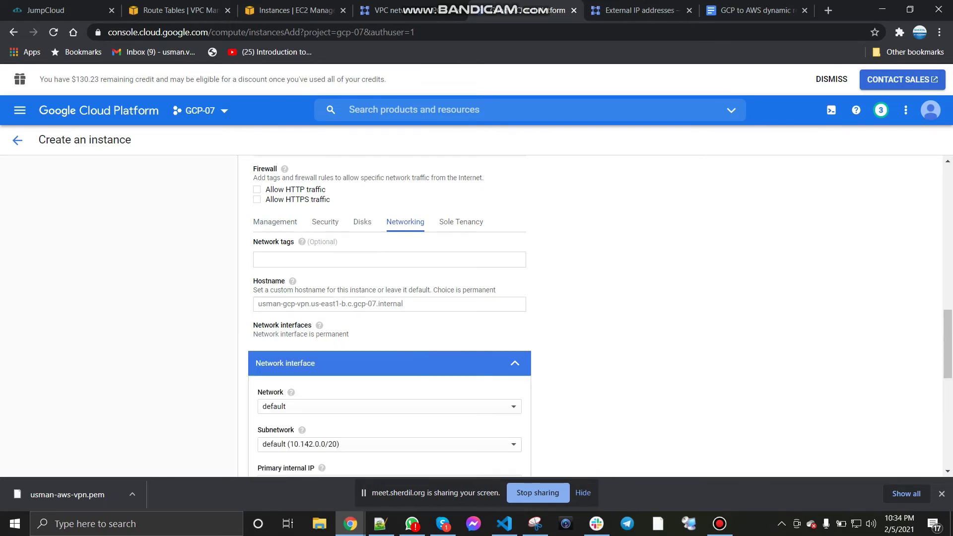
pyautogui.click(389, 406)
pyautogui.click(389, 423)
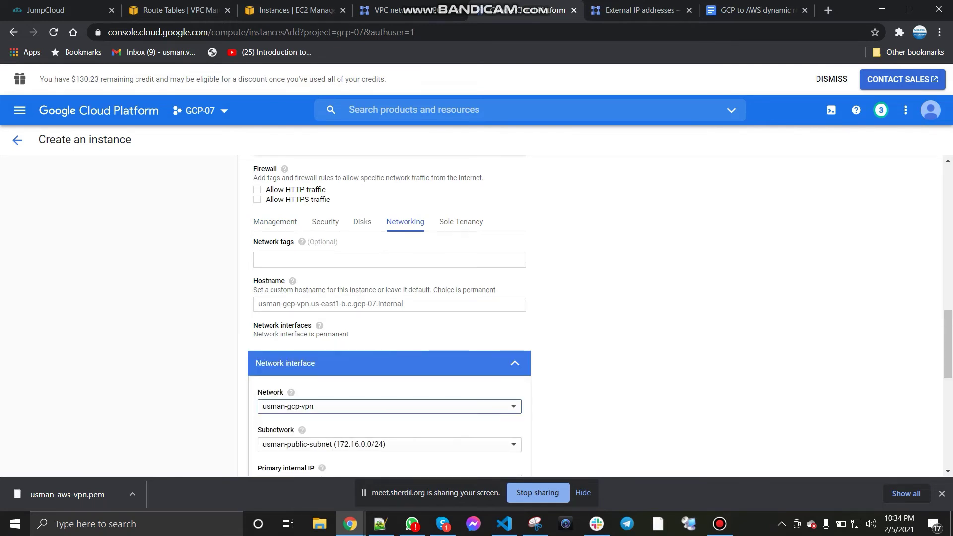
pyautogui.scroll(-4, 390, 315)
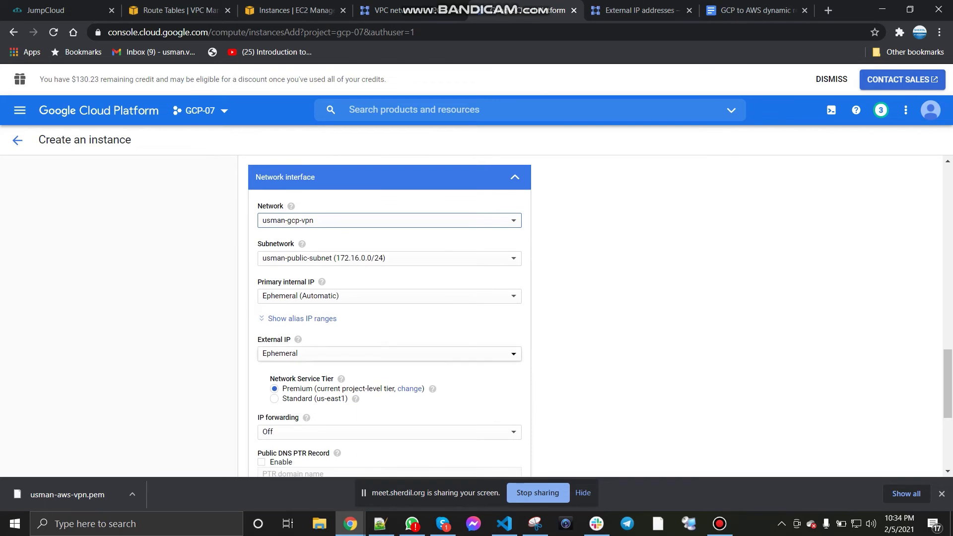
pyautogui.scroll(-1, 390, 316)
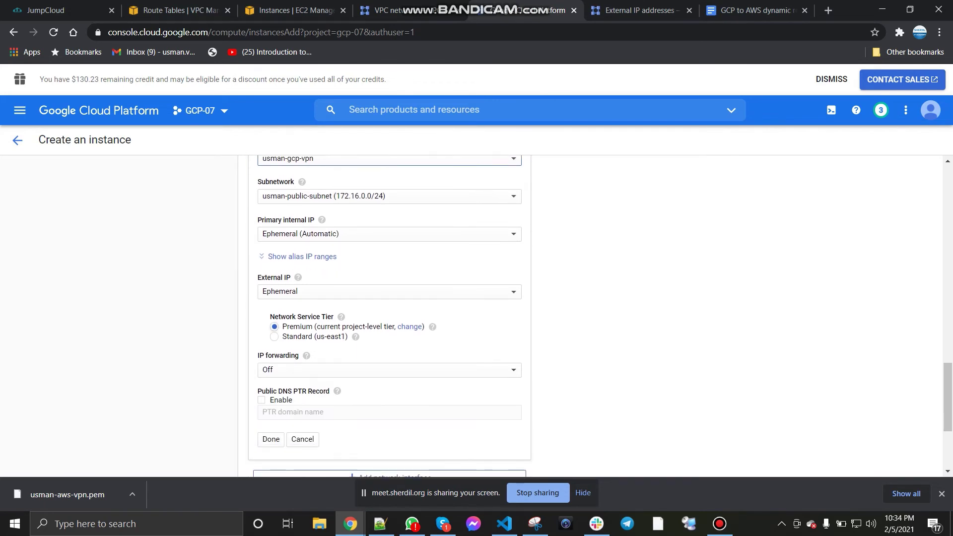
pyautogui.scroll(2, 389, 316)
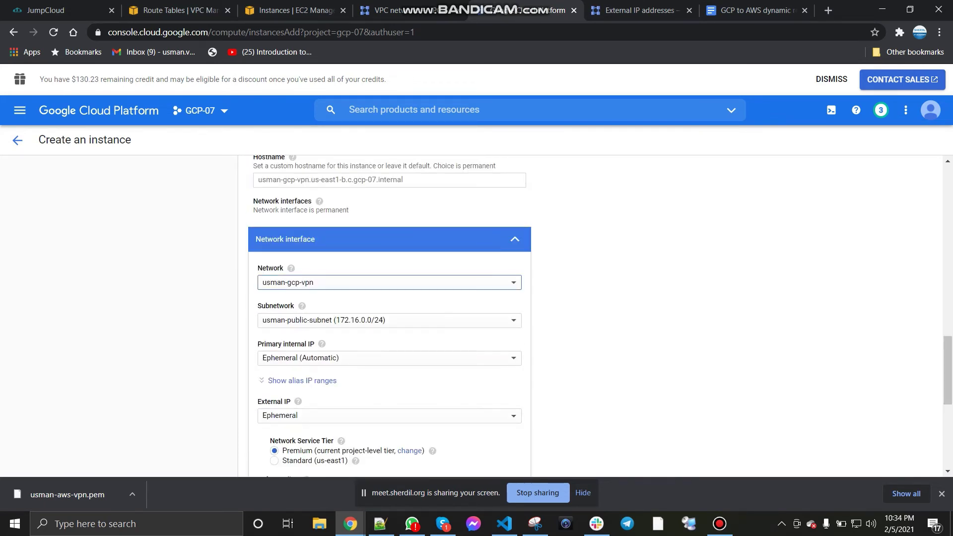
pyautogui.scroll(-2, 390, 316)
pyautogui.scroll(5, 390, 316)
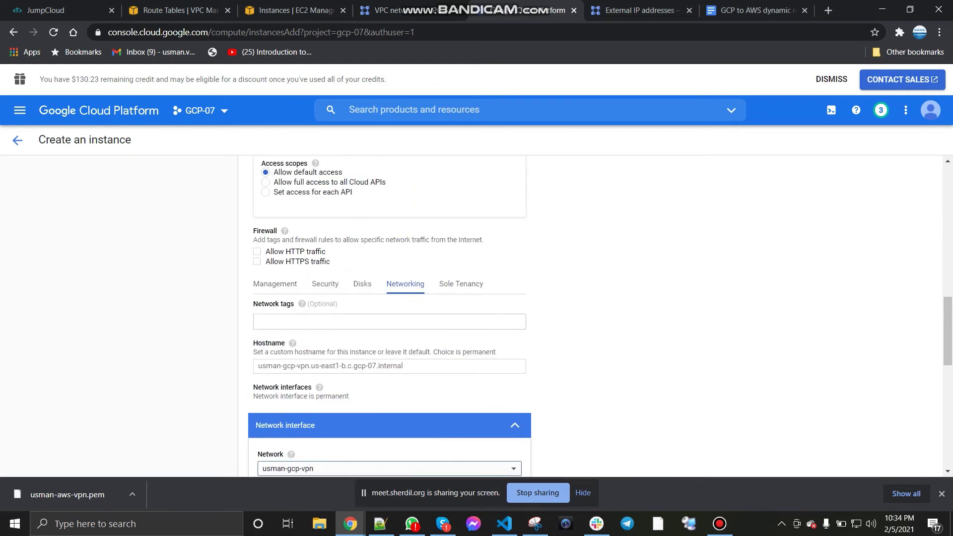
# Step: Add the network tag remote to the instance
pyautogui.click(389, 322)
pyautogui.write('r')
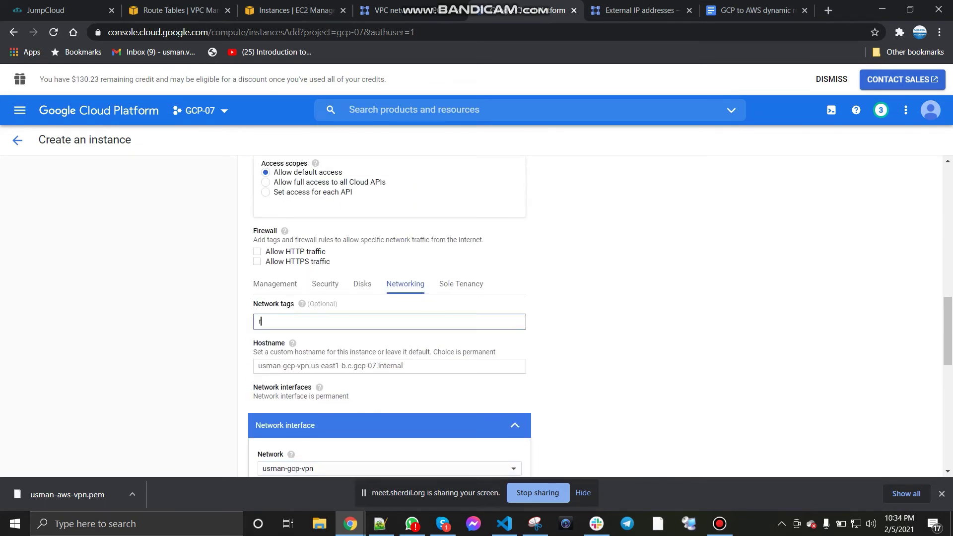
pyautogui.write('emote')
pyautogui.press('Return')
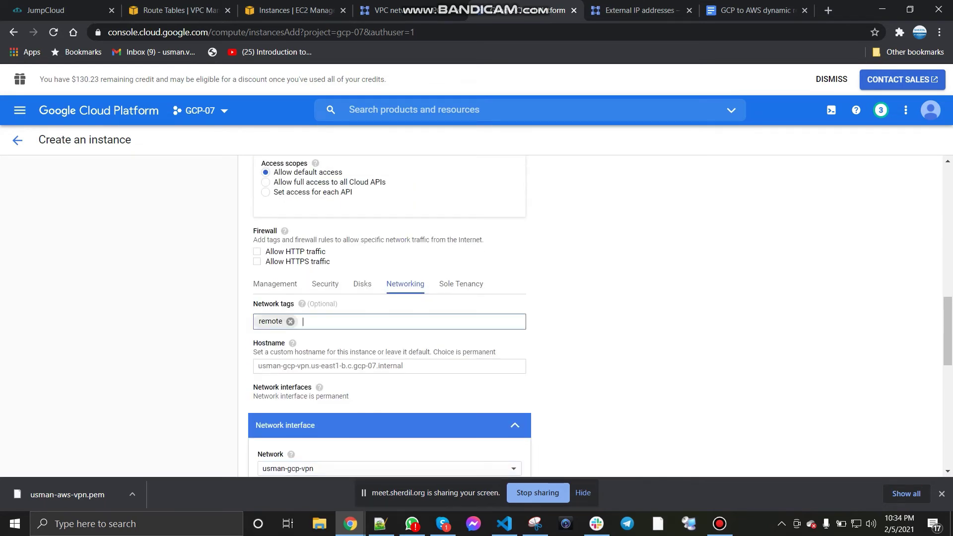
pyautogui.scroll(-4, 390, 318)
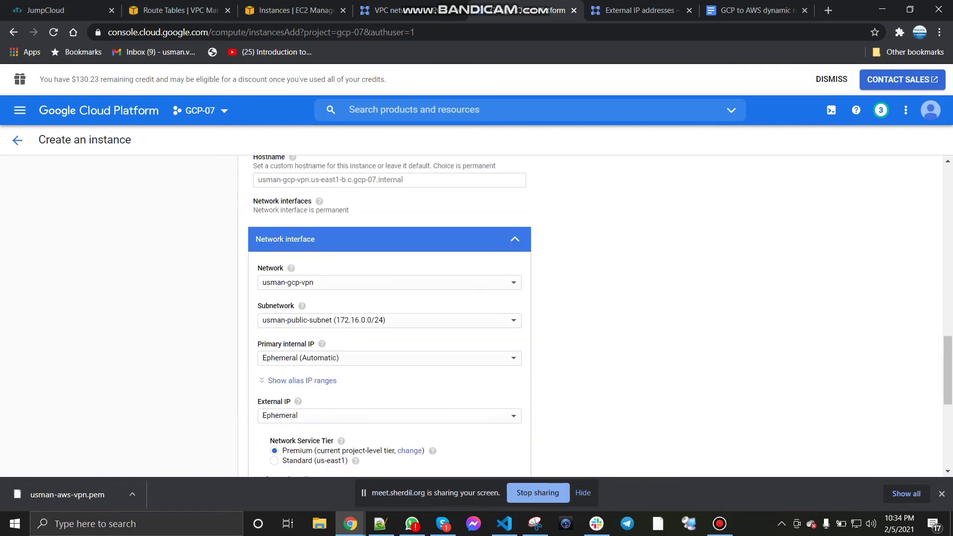
pyautogui.scroll(1, 390, 318)
pyautogui.scroll(-5, 390, 317)
pyautogui.scroll(-2, 271, 313)
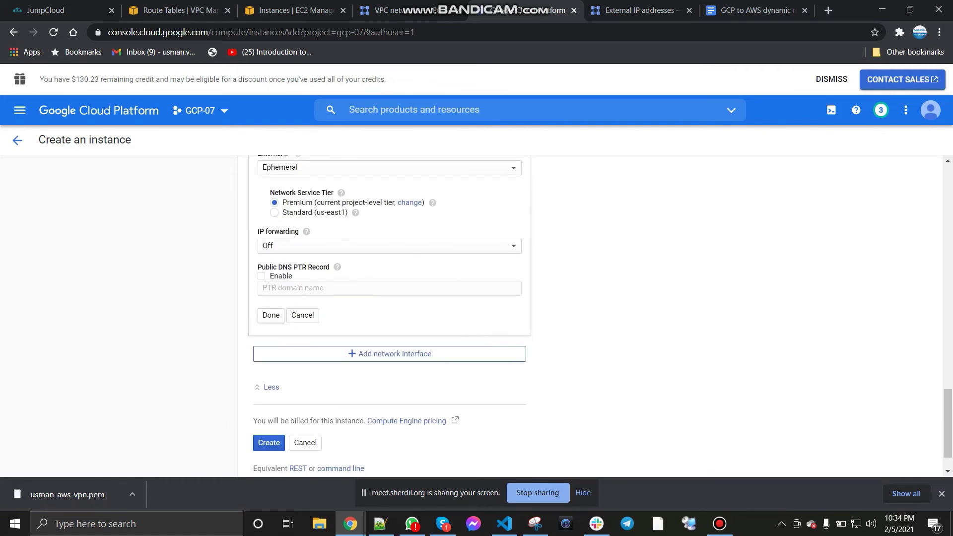
# Step: Finish the interface edit and create the usman-gcp-vpn instance
pyautogui.click(270, 313)
pyautogui.scroll(6, 390, 313)
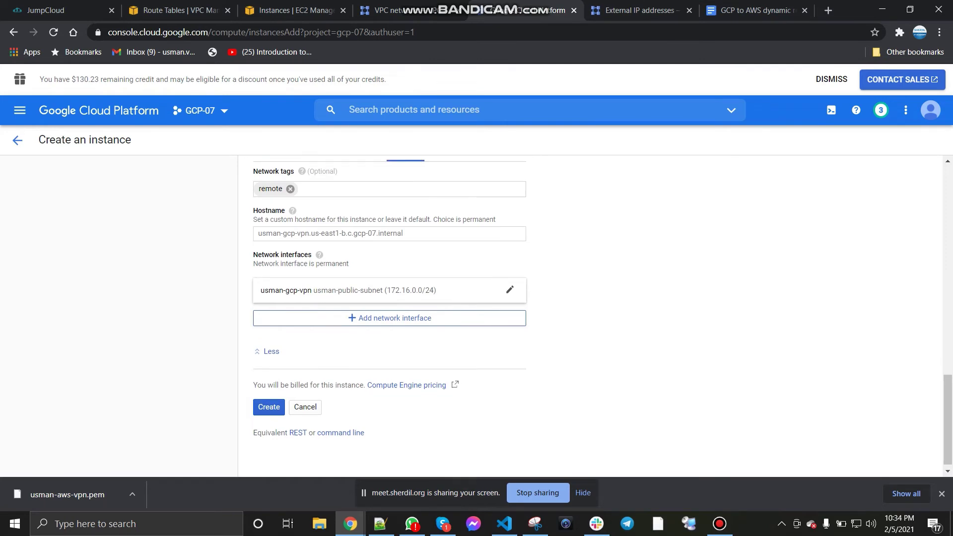
pyautogui.scroll(3, 389, 312)
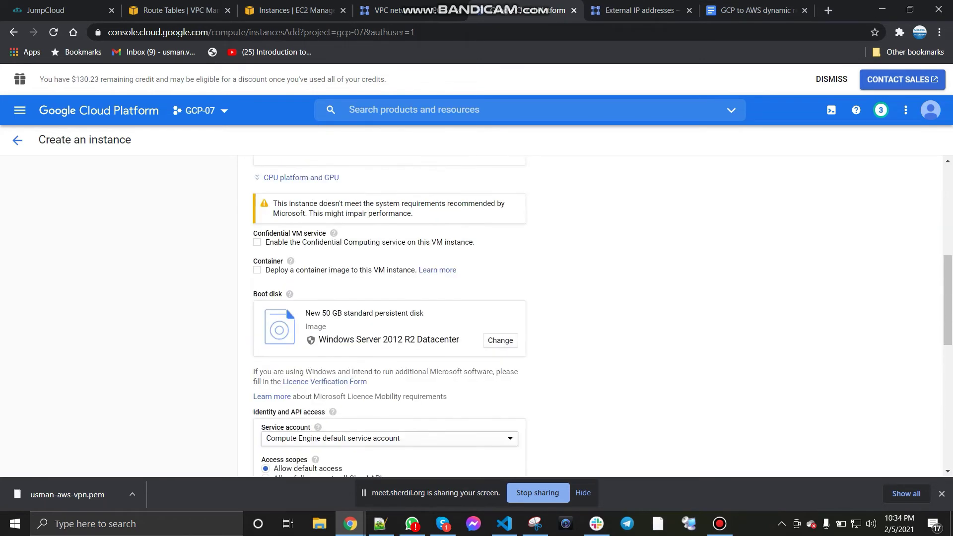
pyautogui.scroll(-8, 390, 312)
pyautogui.click(272, 401)
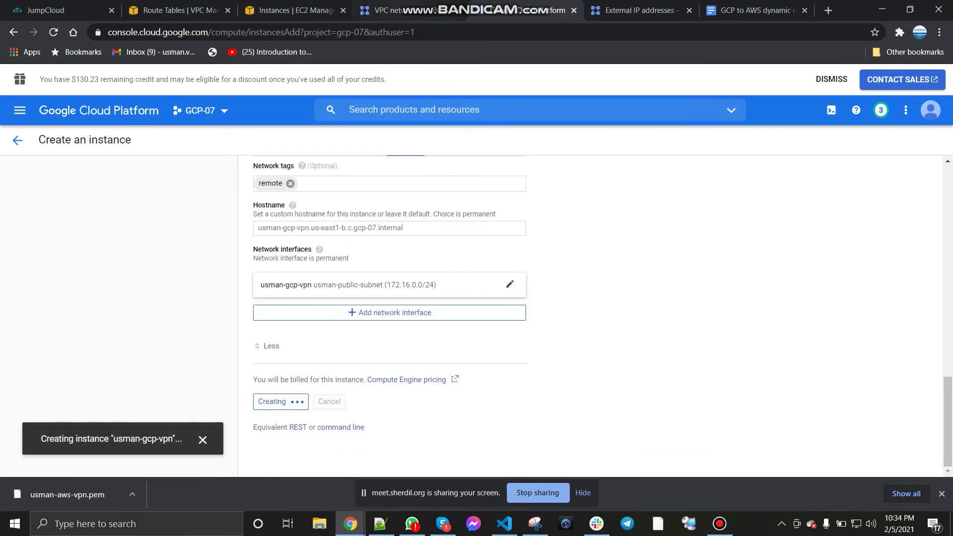
pyautogui.click(387, 9)
# Step: Start a new firewall rule named usman-gcp-vpn-allacces
pyautogui.rightClick(41, 220)
pyautogui.click(90, 229)
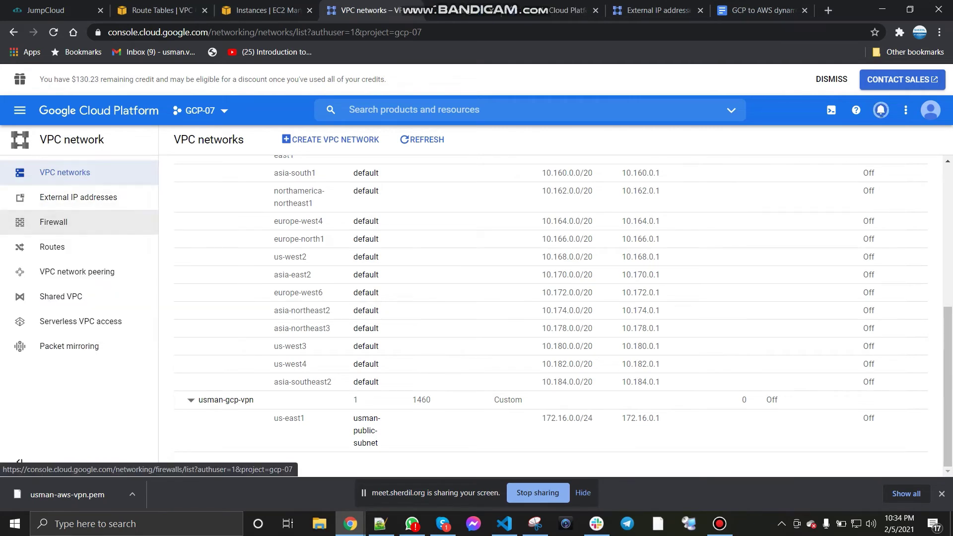
pyautogui.click(440, 9)
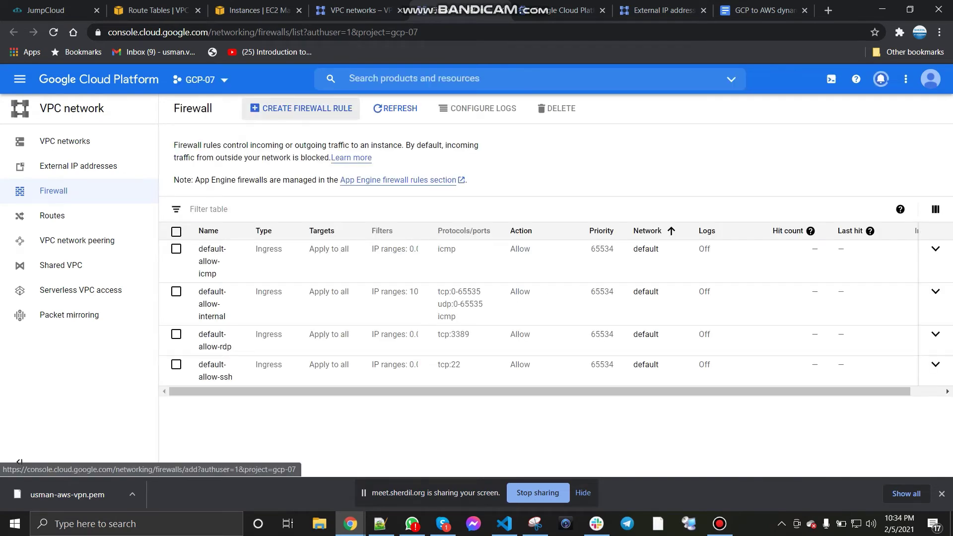
pyautogui.click(301, 108)
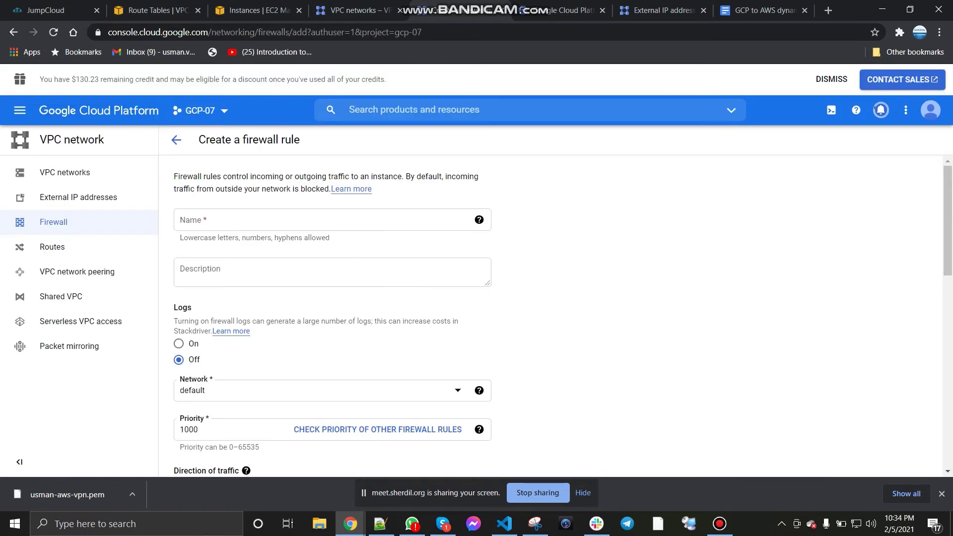
pyautogui.click(332, 220)
pyautogui.write('u')
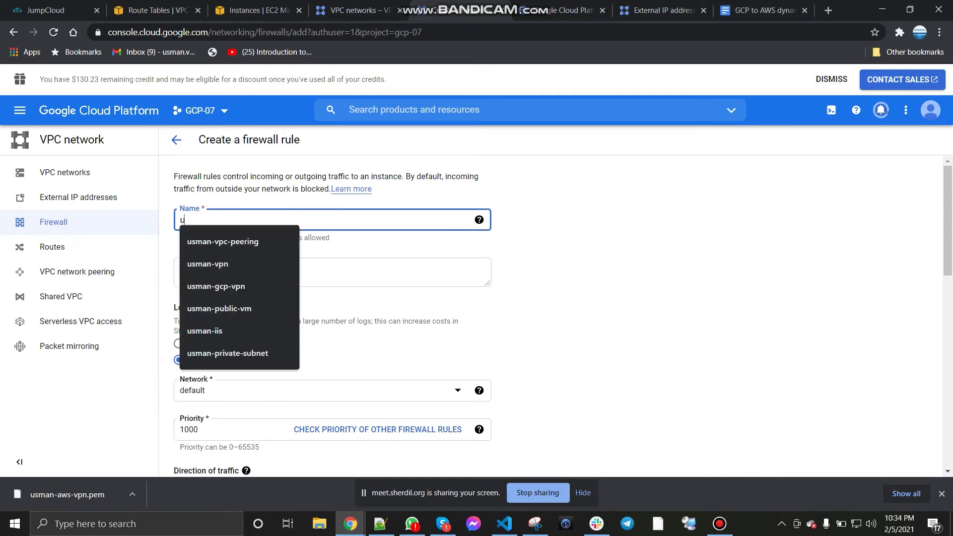
pyautogui.write('sman-gcp-v')
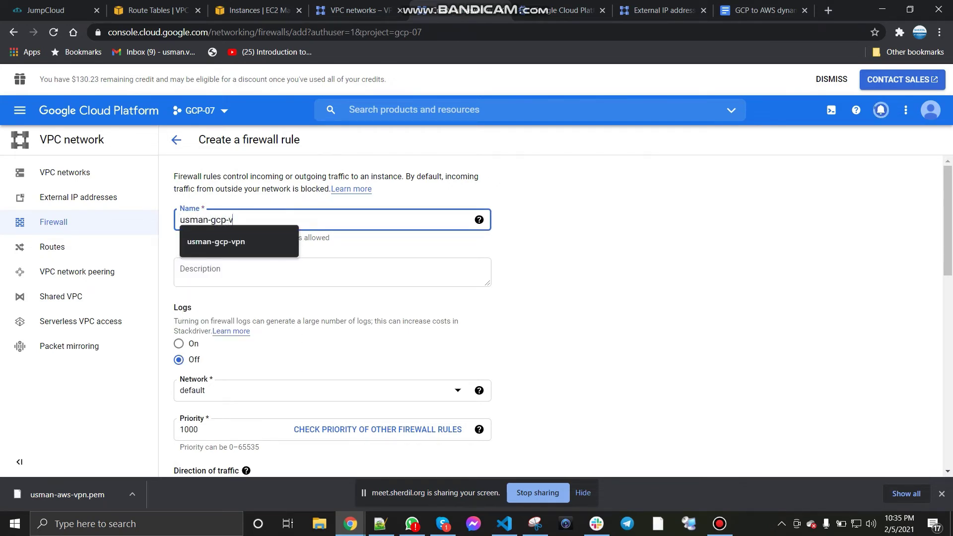
pyautogui.write('pn-allacces')
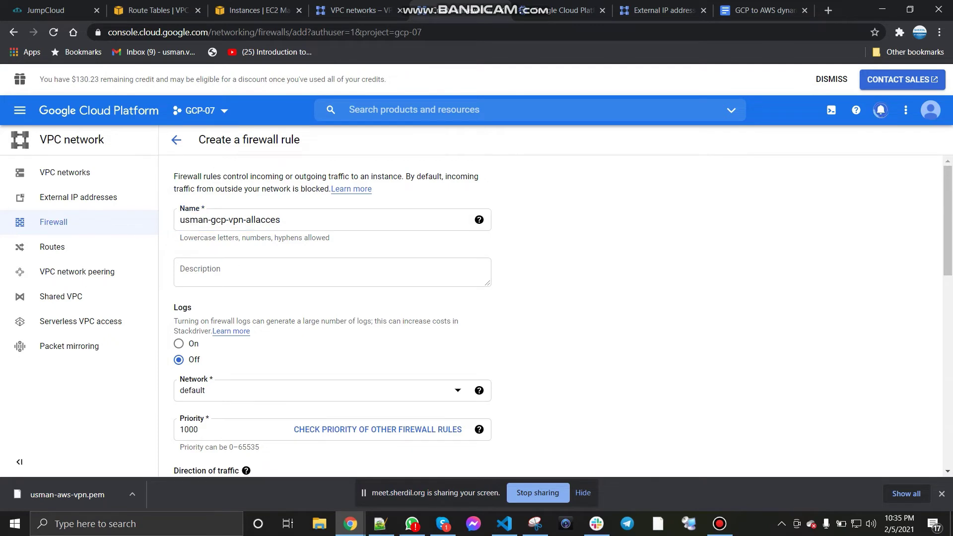
# Step: Put the rule on the VPN network with source IP range 0.0.0.0/0
pyautogui.scroll(-2, 333, 312)
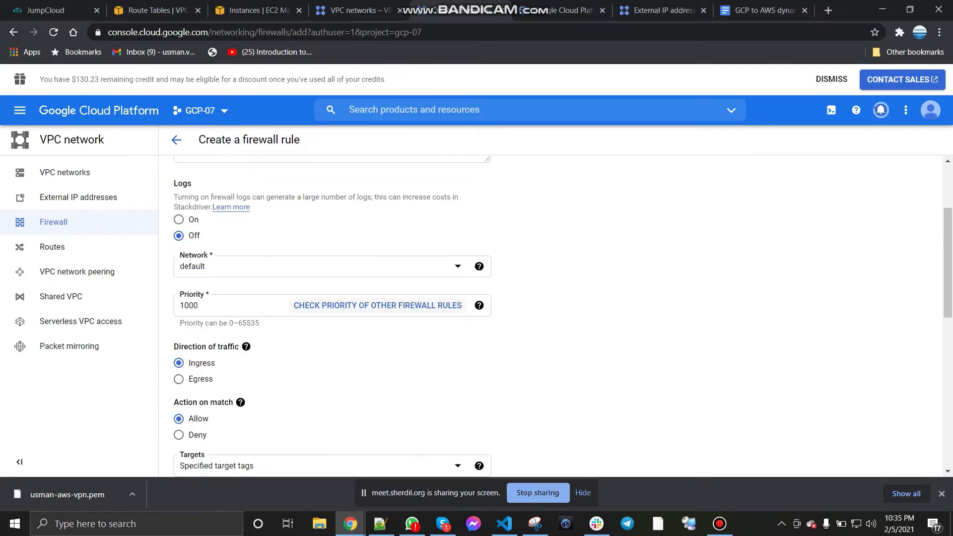
pyautogui.click(317, 266)
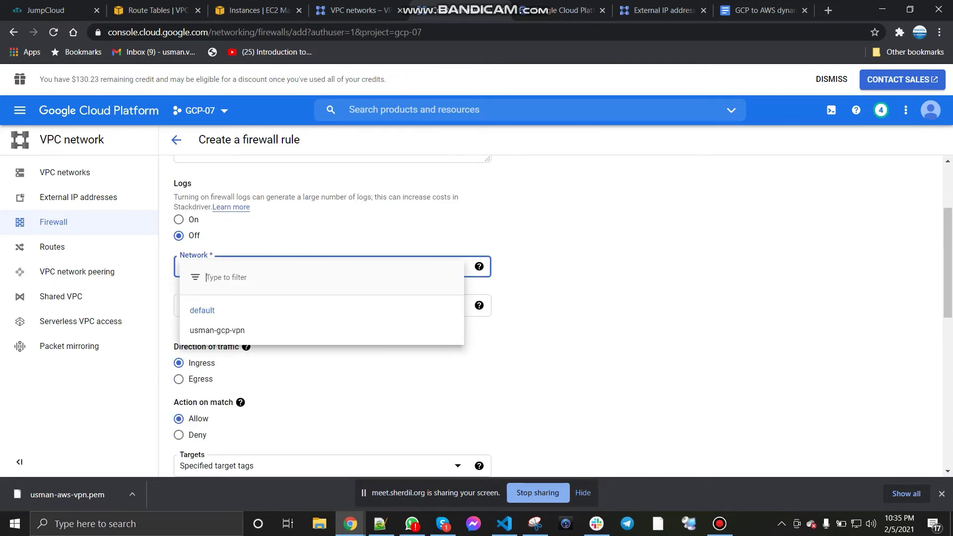
pyautogui.click(218, 330)
pyautogui.scroll(-2, 333, 313)
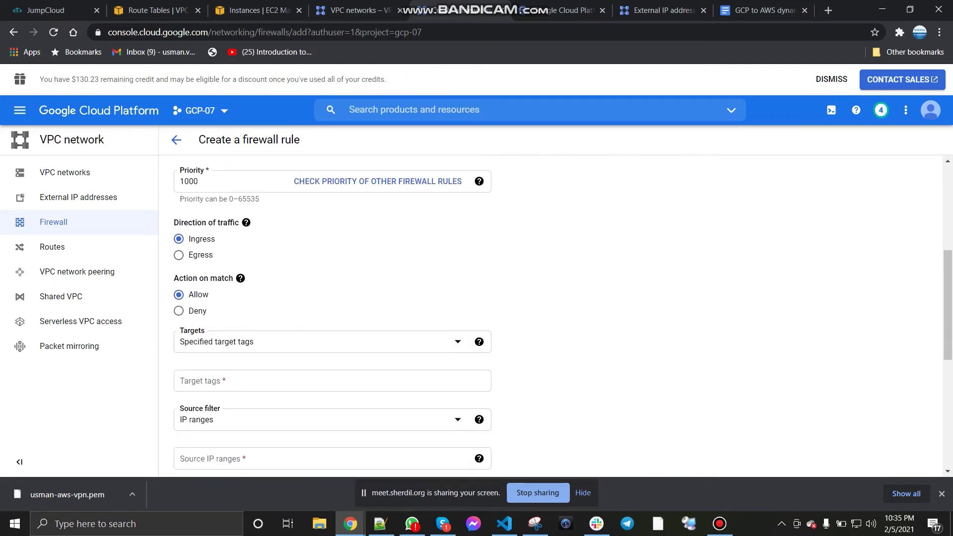
pyautogui.click(317, 341)
pyautogui.click(241, 349)
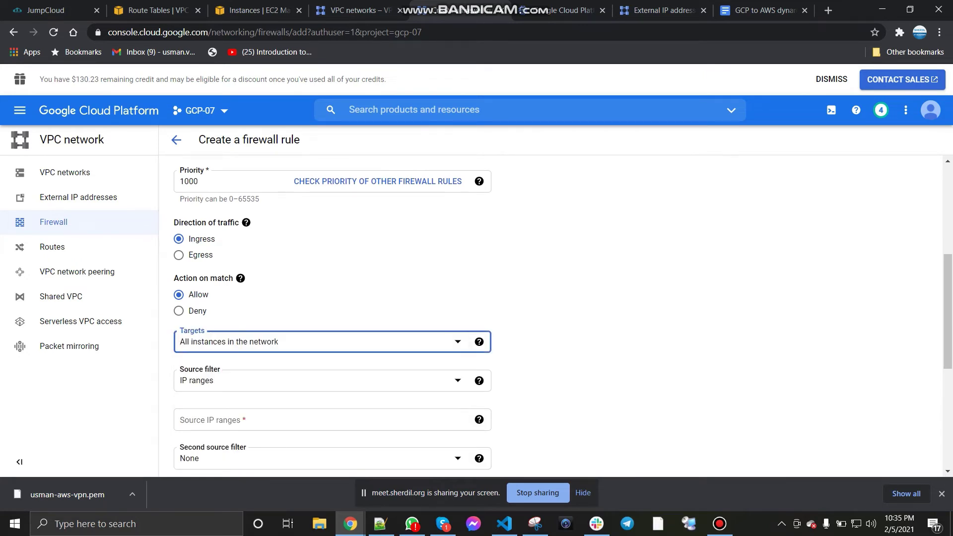
pyautogui.scroll(-1, 333, 313)
pyautogui.click(318, 319)
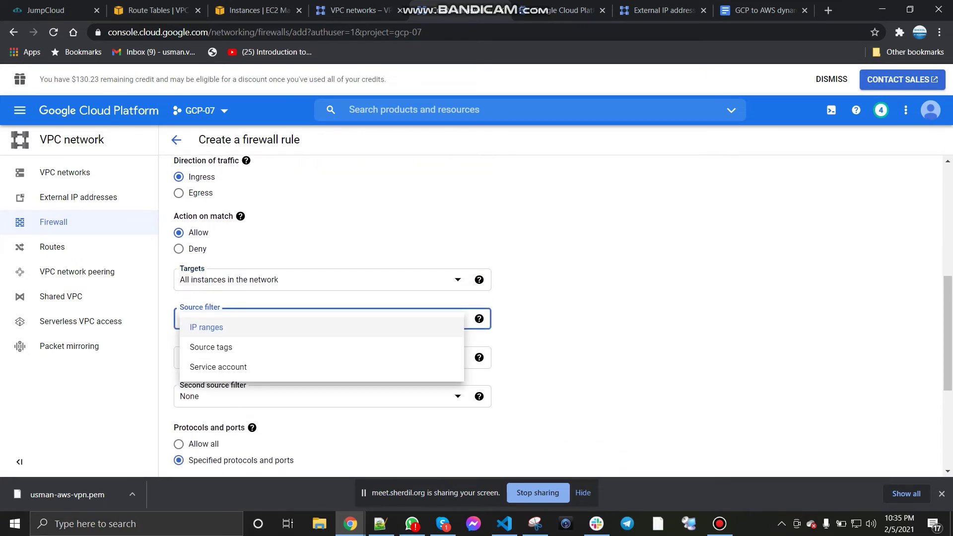
pyautogui.click(233, 328)
pyautogui.click(248, 358)
pyautogui.write('0.0.0.0/0')
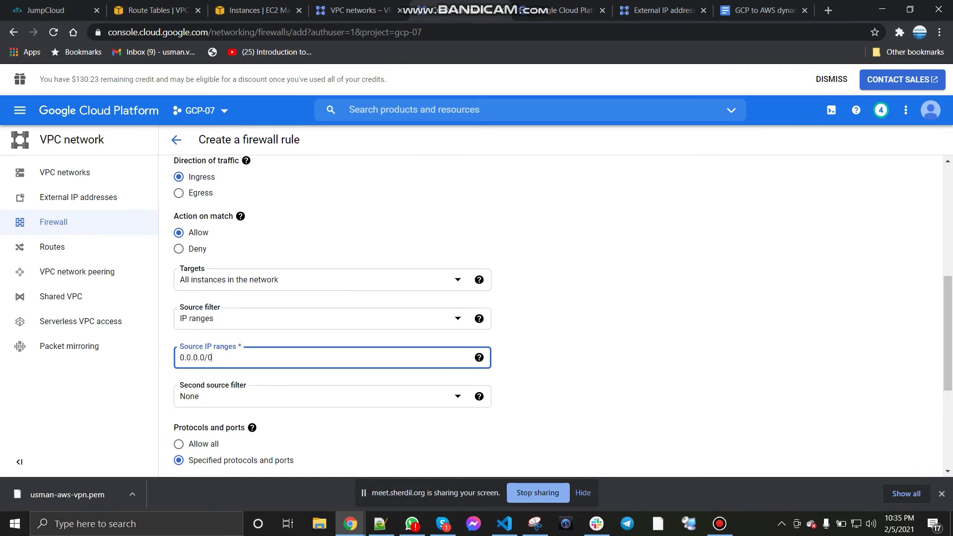
pyautogui.press('Return')
pyautogui.scroll(-2, 178, 347)
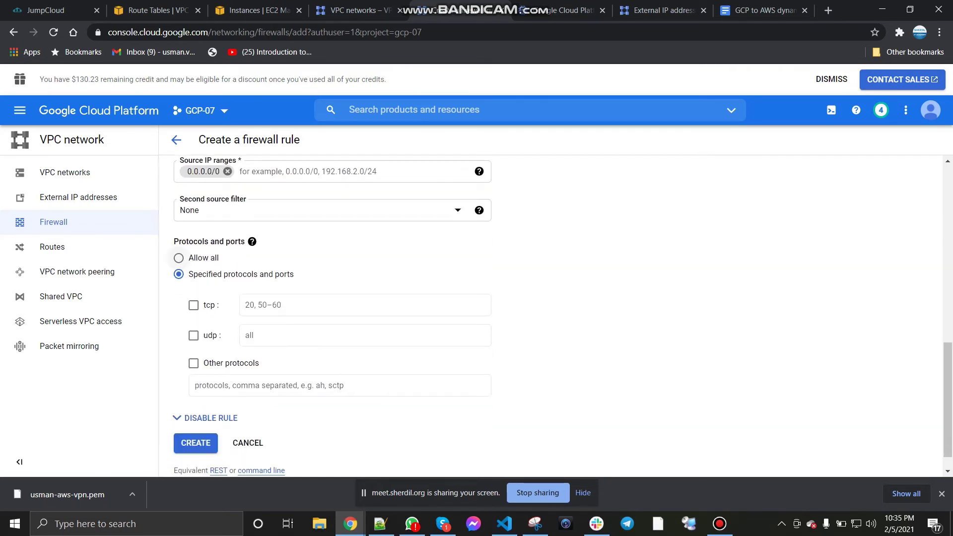
# Step: Allow all protocols, target instances tagged remote, and create the rule
pyautogui.click(179, 348)
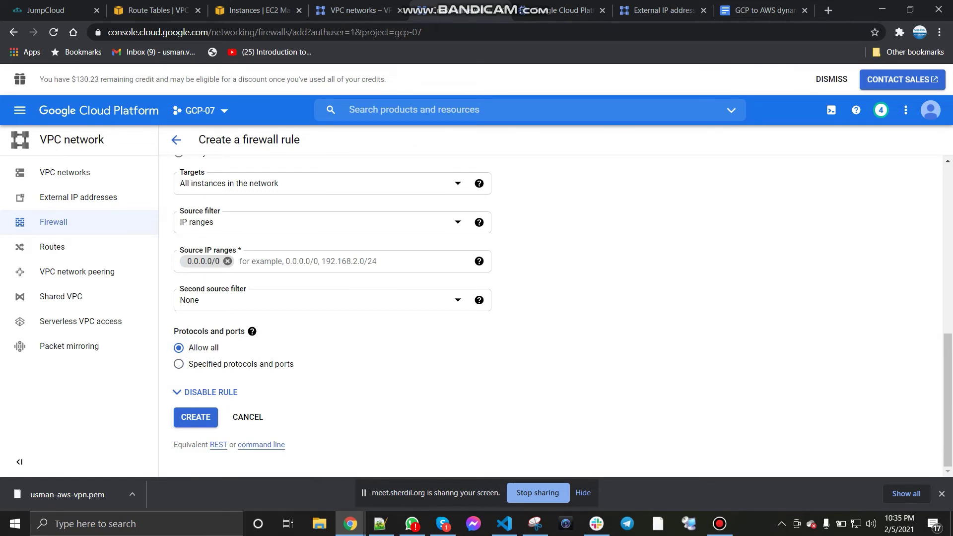
pyautogui.scroll(3, 332, 313)
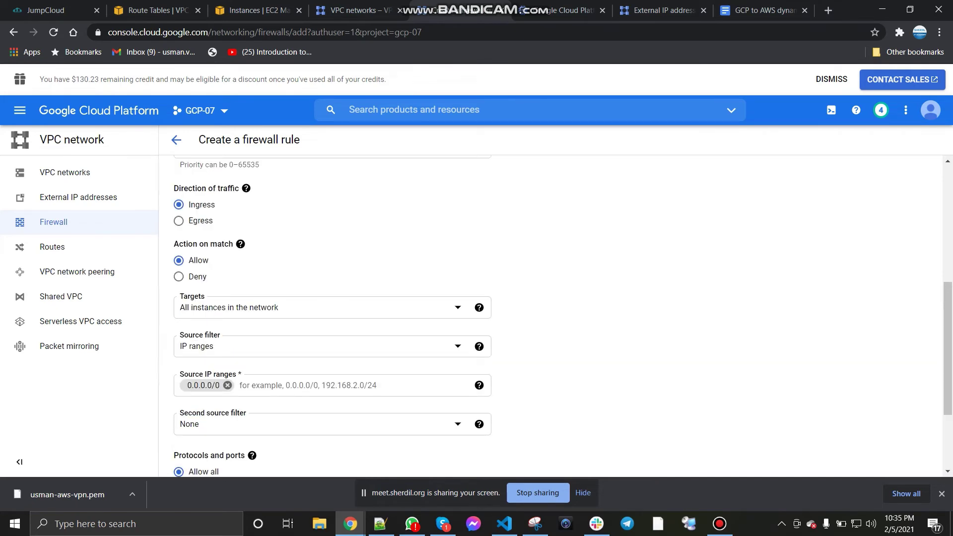
pyautogui.click(318, 308)
pyautogui.click(227, 336)
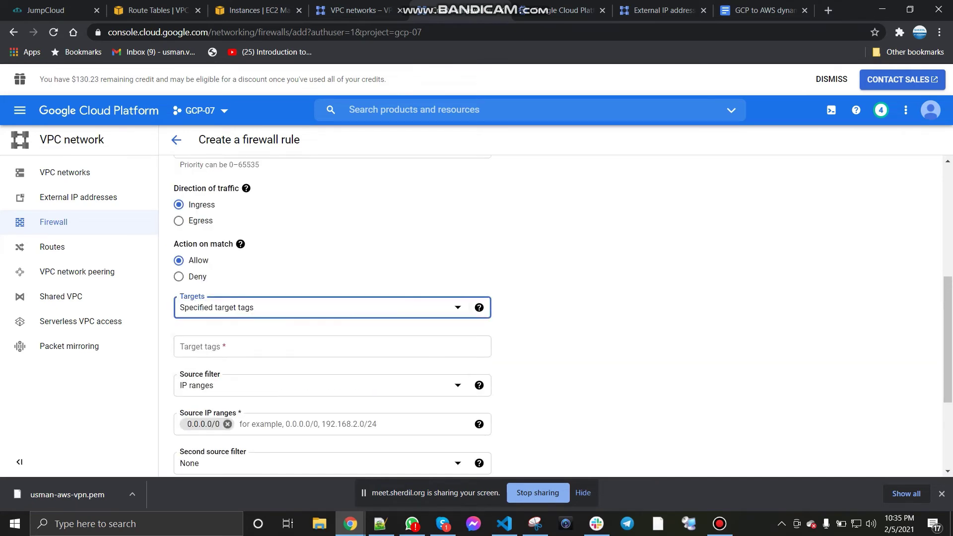
pyautogui.click(317, 347)
pyautogui.write('re')
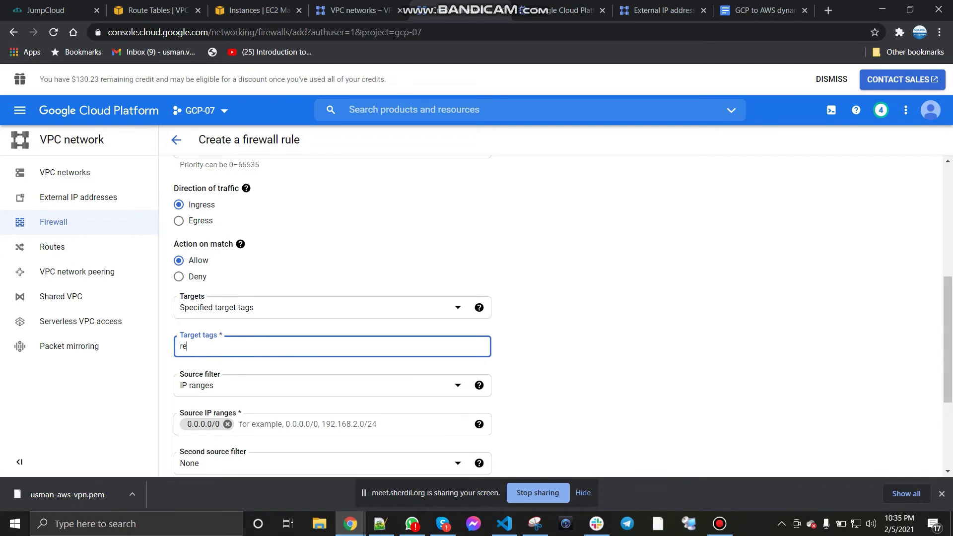
pyautogui.write('mote')
pyautogui.press('Return')
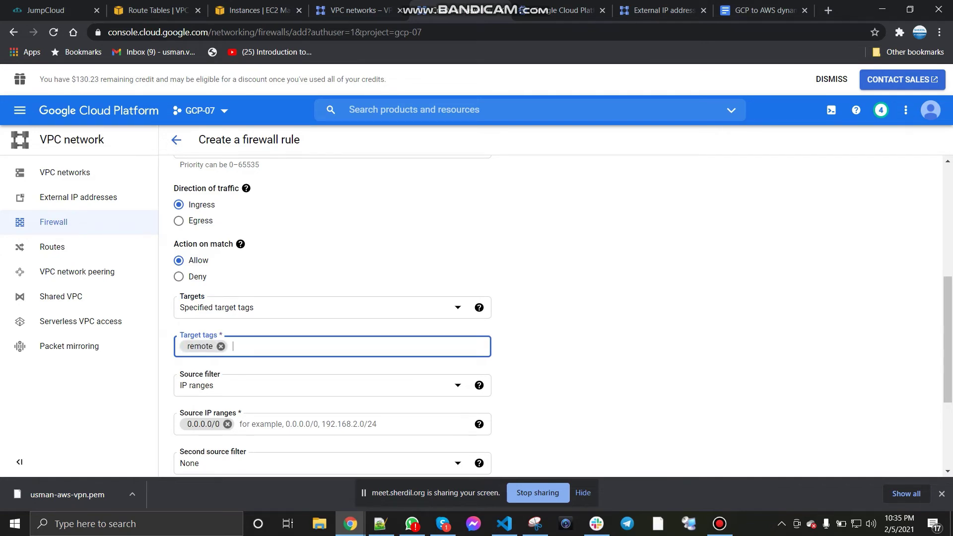
pyautogui.scroll(-3, 563, 315)
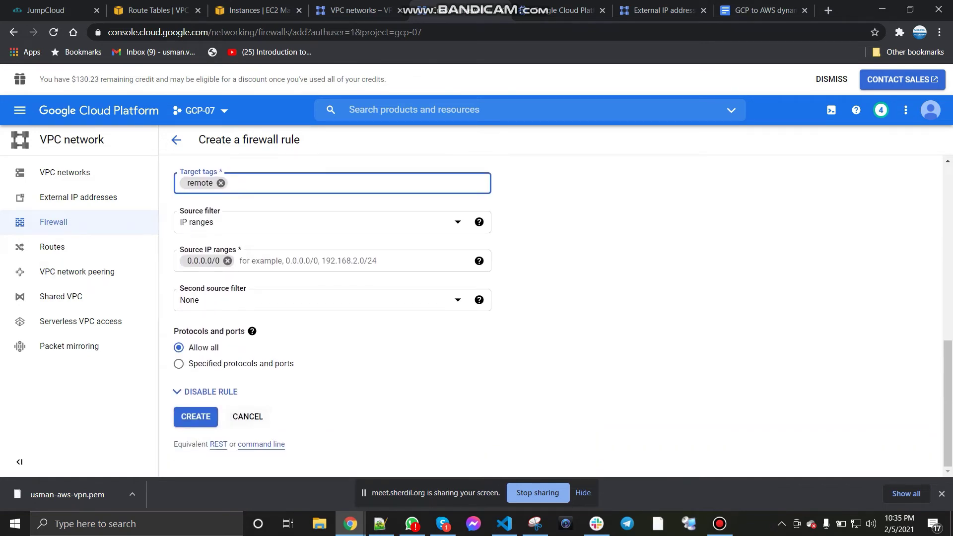
pyautogui.click(195, 416)
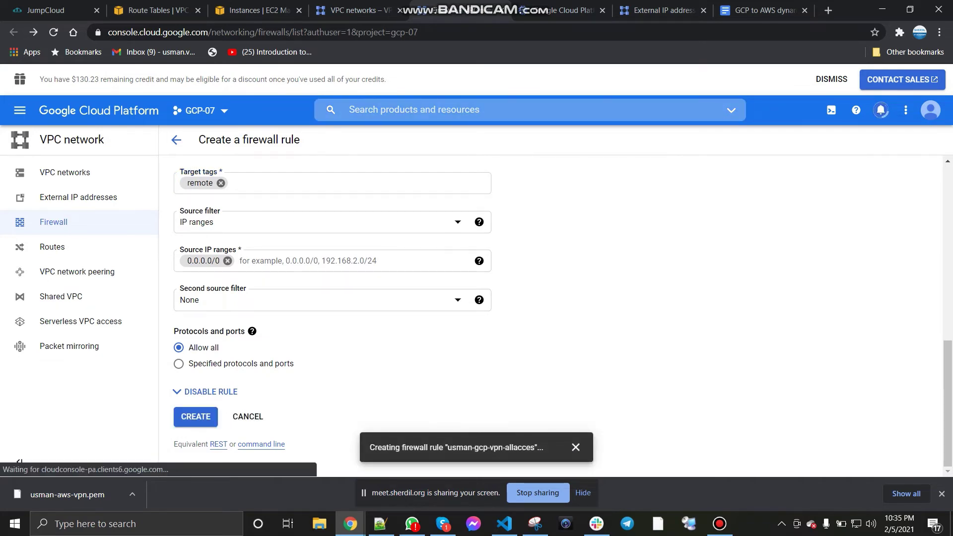
# Step: Select the Usman-AWS-VPN instance and open its RDP client Get password page
pyautogui.click(255, 10)
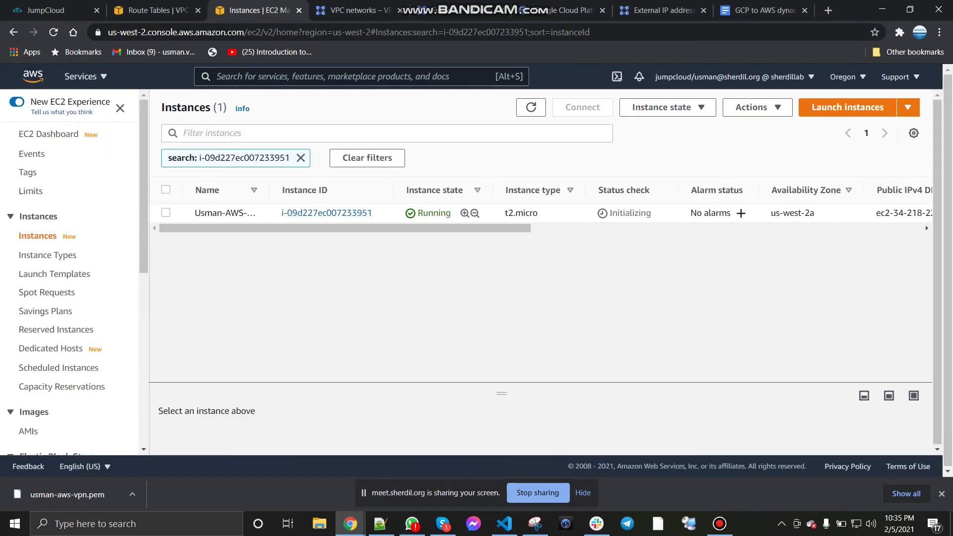
pyautogui.click(166, 212)
pyautogui.click(166, 212)
pyautogui.click(925, 221)
pyautogui.click(668, 107)
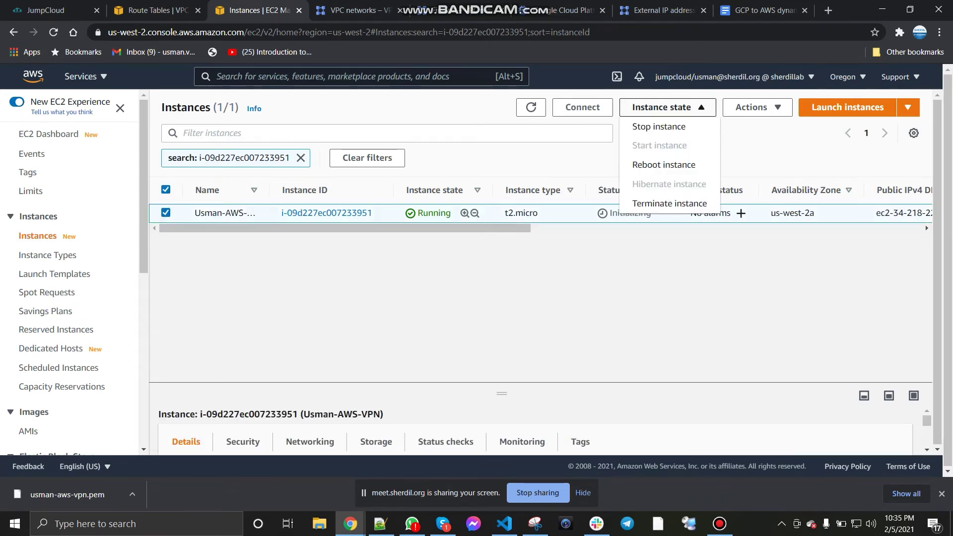
pyautogui.click(582, 108)
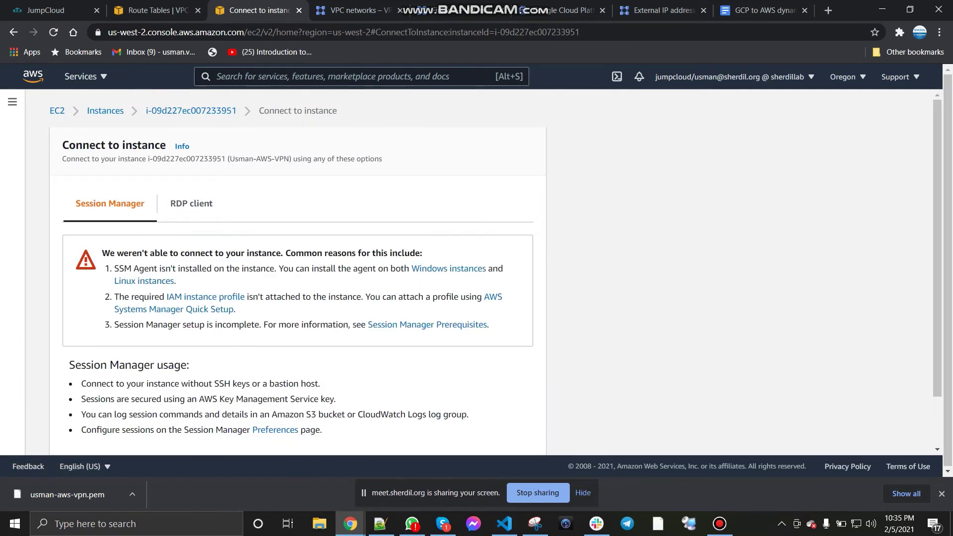
pyautogui.click(191, 204)
pyautogui.scroll(-1, 191, 298)
pyautogui.click(139, 353)
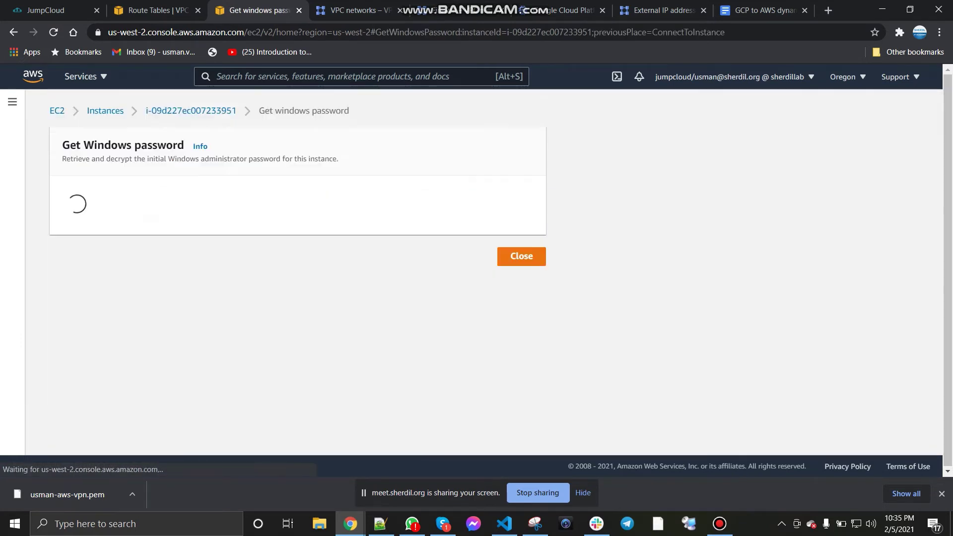
# Step: Decrypt the administrator password with the .pem key, copy it, and download the RDP file
pyautogui.click(96, 300)
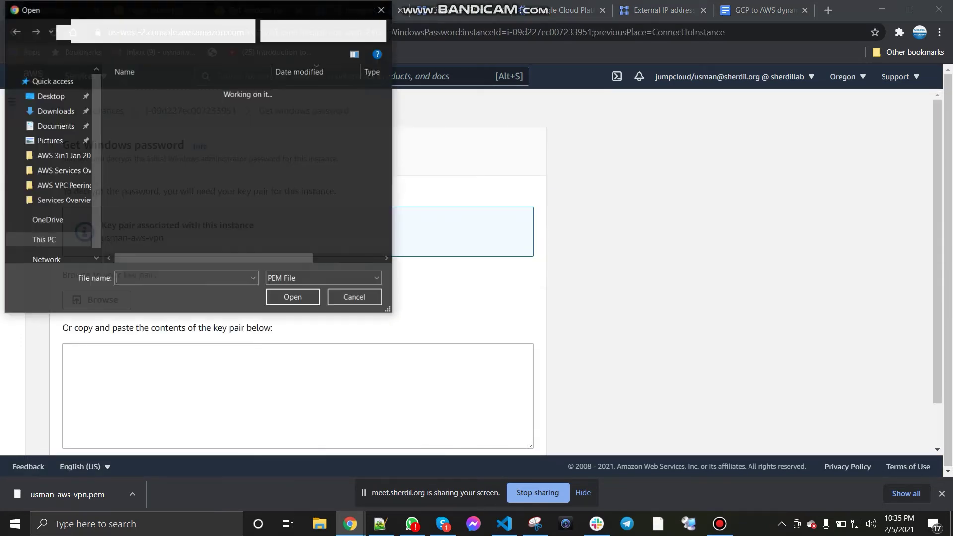
pyautogui.doubleClick(162, 106)
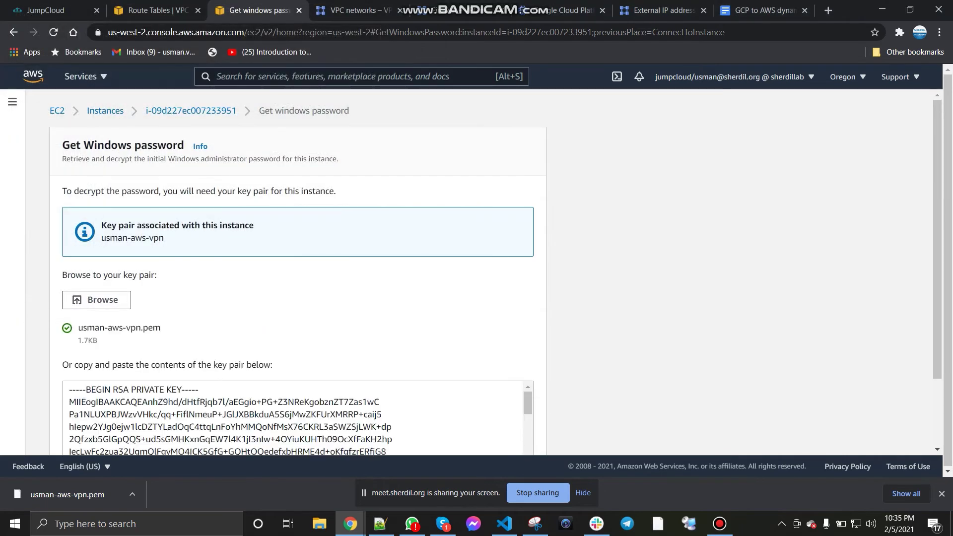
pyautogui.scroll(-3, 298, 297)
pyautogui.click(494, 433)
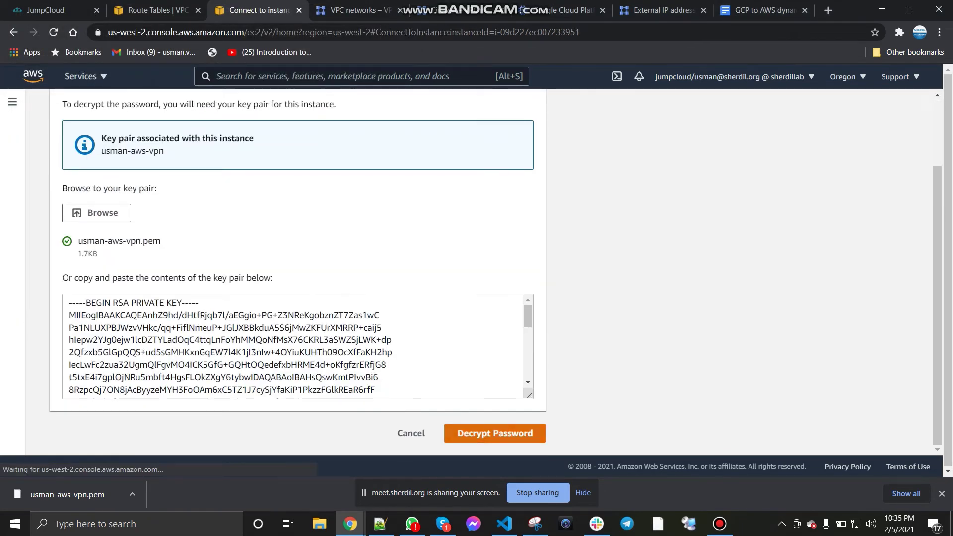
pyautogui.click(72, 352)
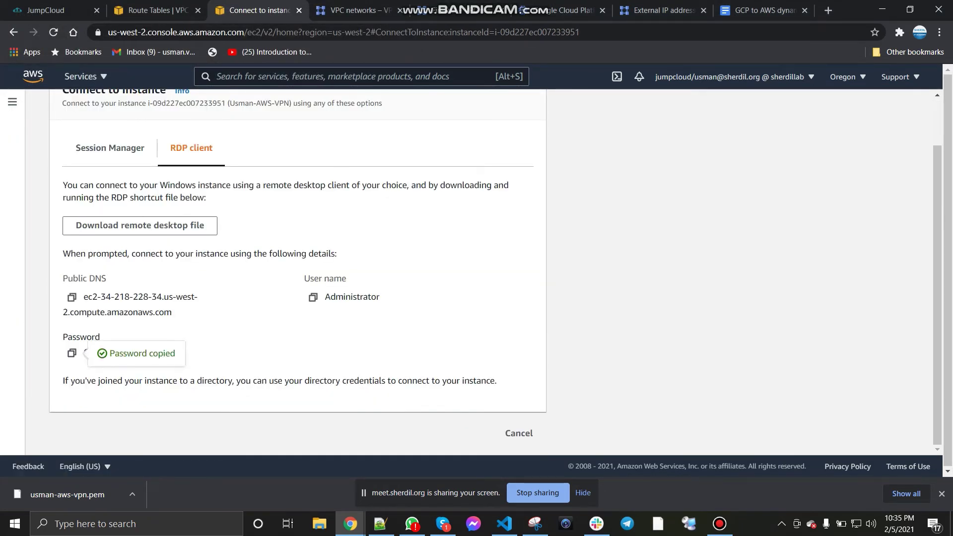
pyautogui.click(140, 225)
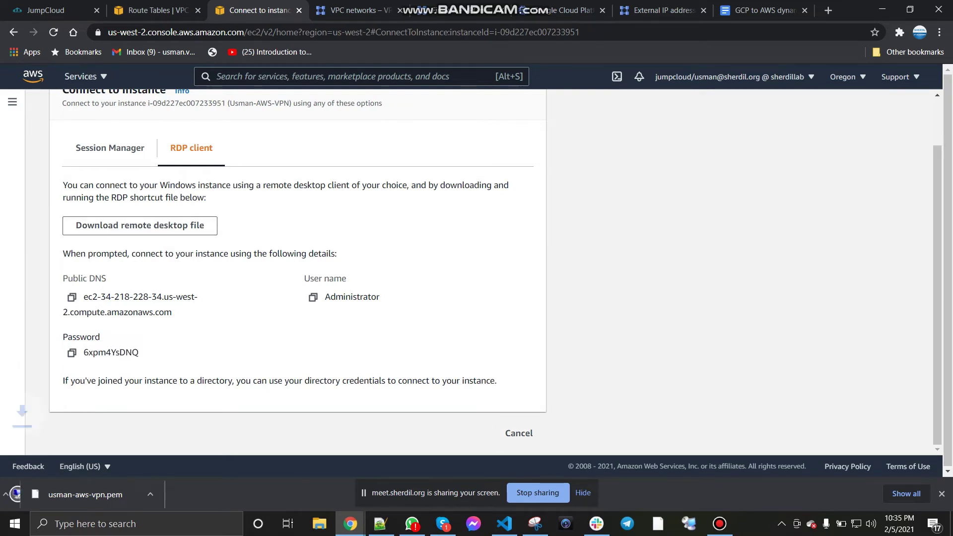
pyautogui.click(518, 433)
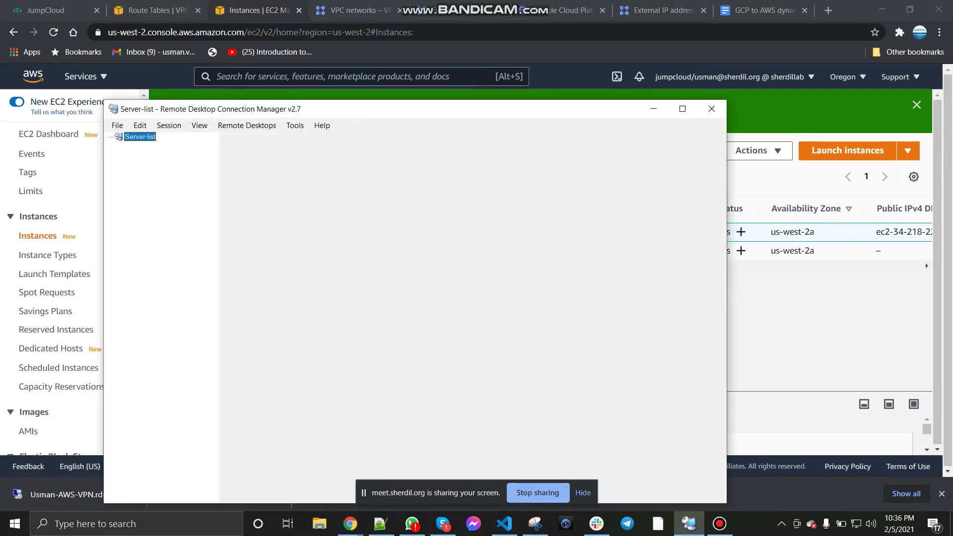
# Step: Add an AWS-GCP-BGP-Lab group under Server-list
pyautogui.rightClick(135, 135)
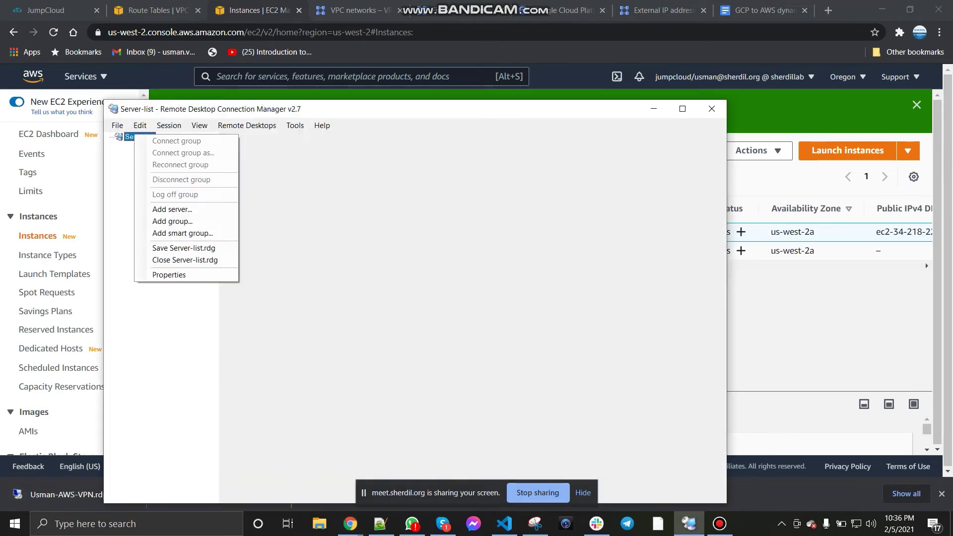
pyautogui.click(173, 221)
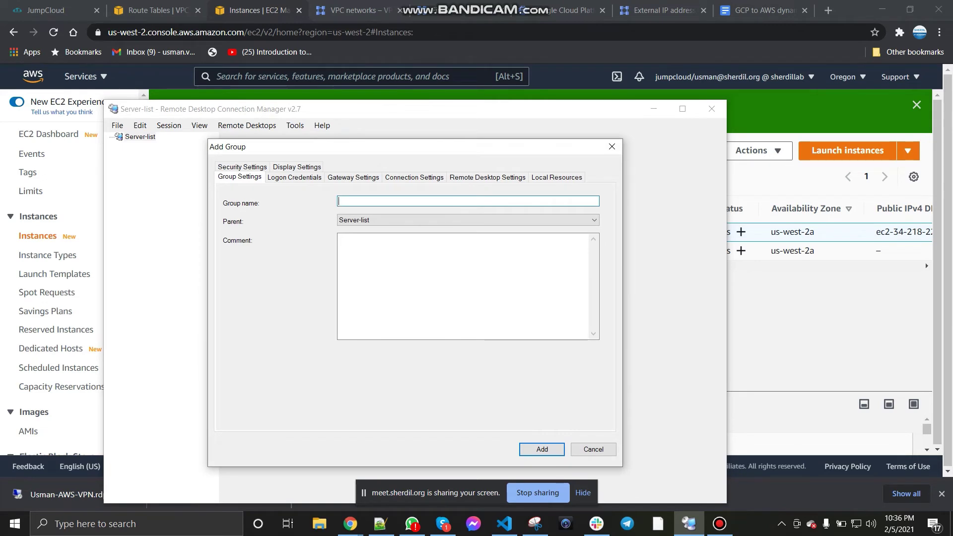
pyautogui.write('AWS-GCp-BGP')
pyautogui.press('BackSpace')
pyautogui.write('P-Lab')
pyautogui.press('Return')
pyautogui.hotkey('shift', 'F10')
# Step: Start adding a server to the group and copy the AWS VM's public IPv4 address
pyautogui.press('Down')
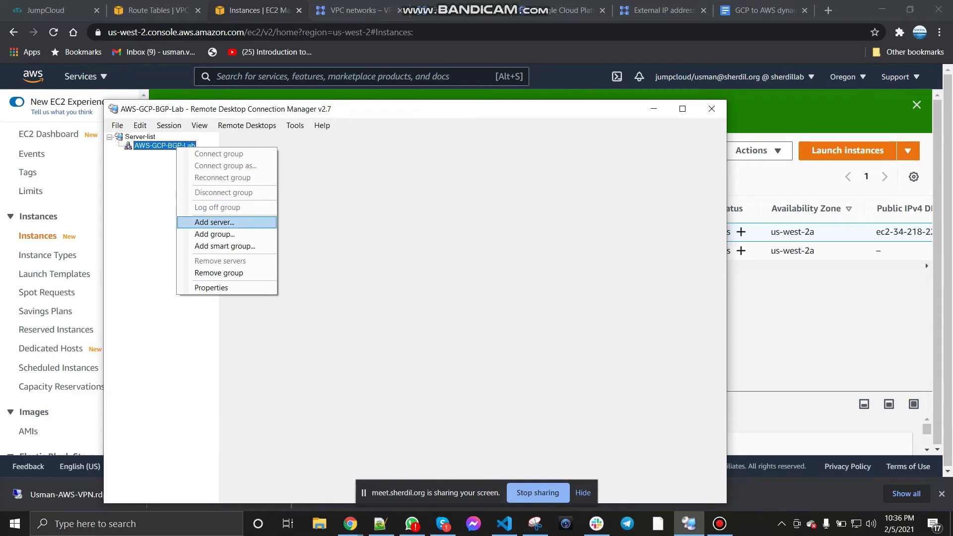
pyautogui.press('Return')
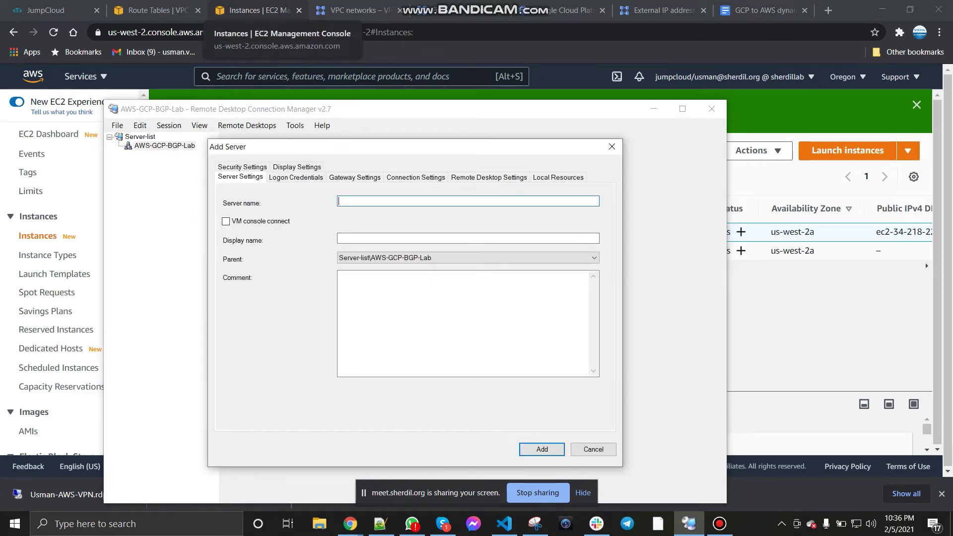
pyautogui.click(380, 524)
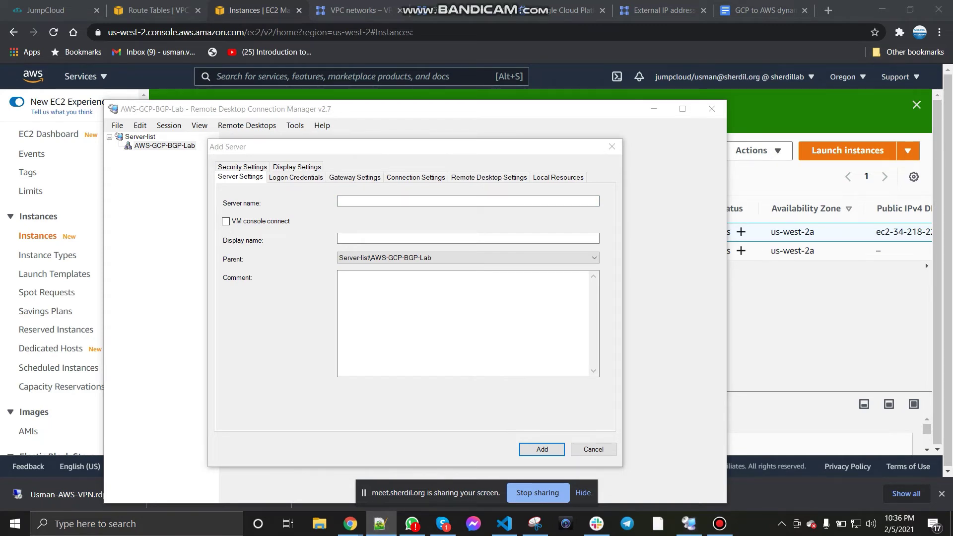
pyautogui.click(925, 263)
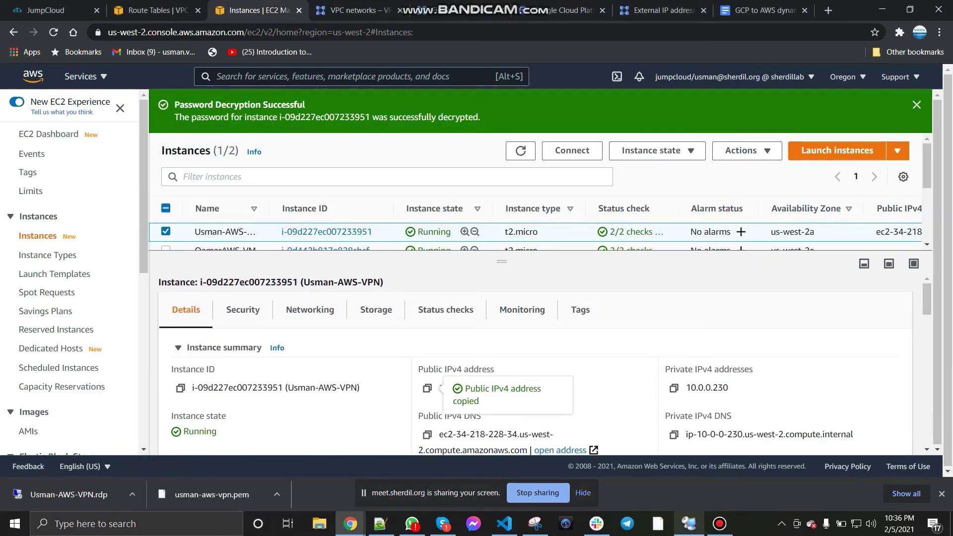
# Step: Enter server 34.218.228.34, display name AWS-VPN, and non-inherited logon user administrator
pyautogui.click(689, 524)
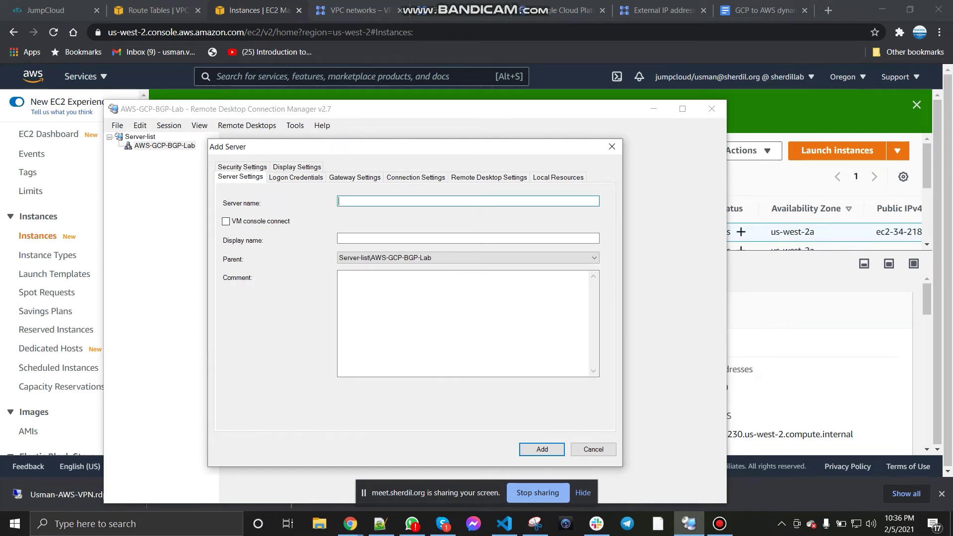
pyautogui.hotkey('ctrl', 'v')
pyautogui.press('Tab')
pyautogui.press('Tab')
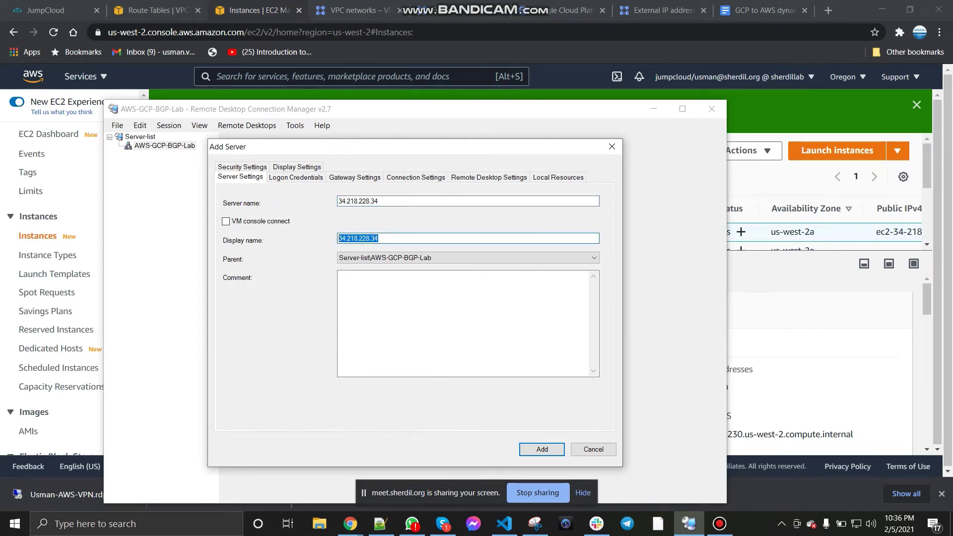
pyautogui.write('AWS-VPN')
pyautogui.click(295, 177)
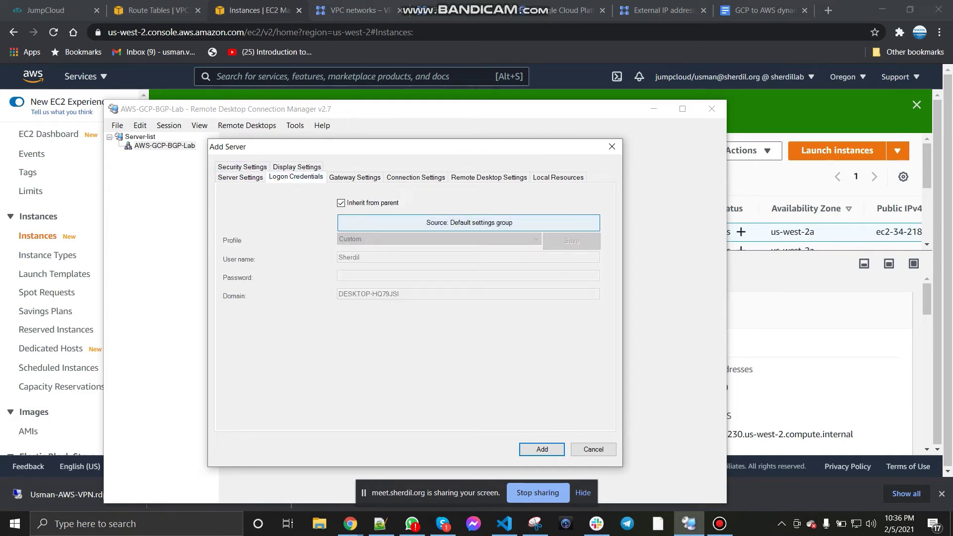
pyautogui.click(341, 203)
pyautogui.doubleClick(350, 258)
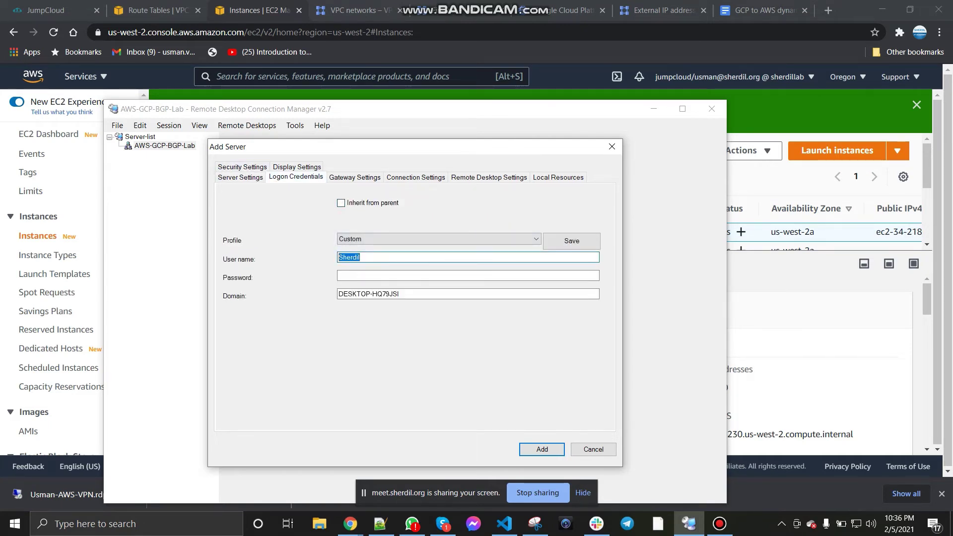
pyautogui.write('administrator')
# Step: Paste the decrypted password, clear the domain, and save the AWS-VPN server
pyautogui.hotkey('alt', 'Tab')
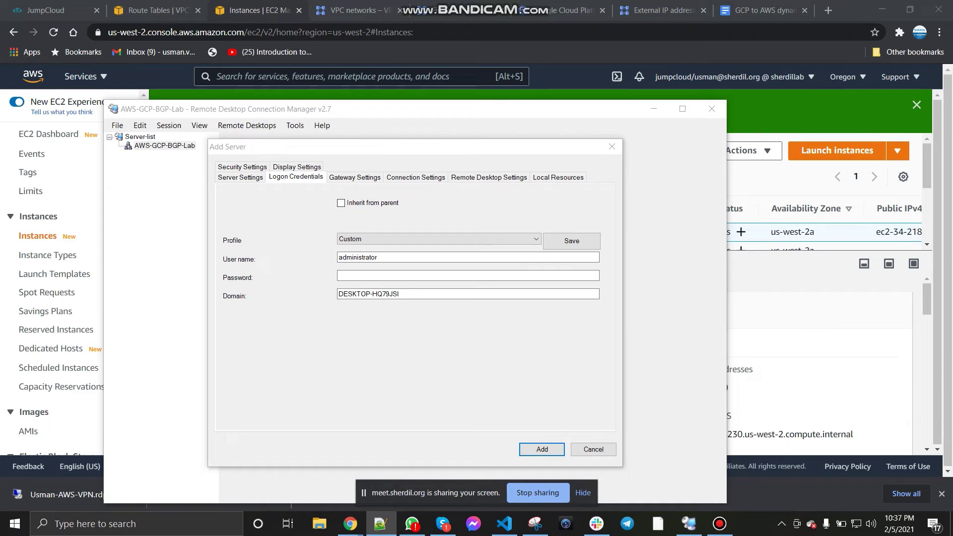
pyautogui.hotkey('alt', 'Tab')
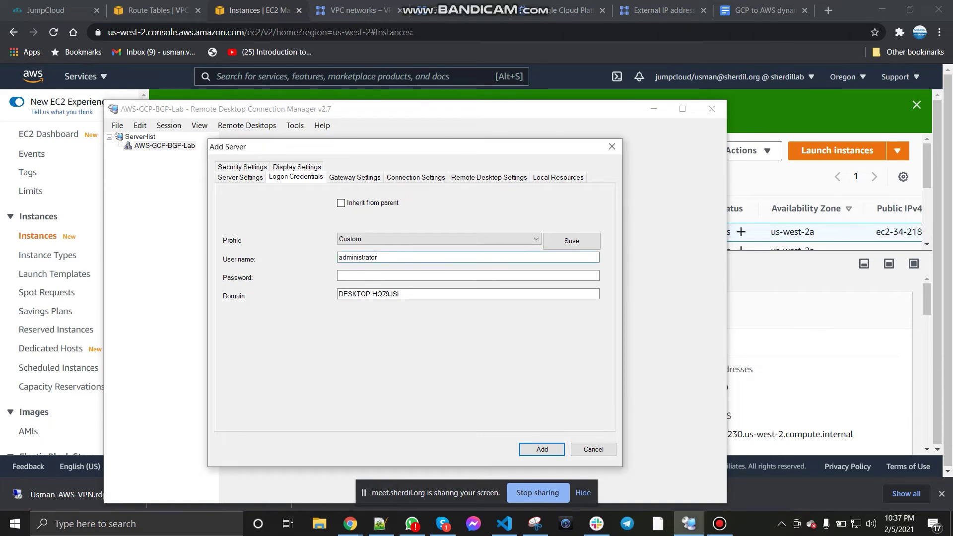
pyautogui.press('Tab')
pyautogui.hotkey('ctrl', 'v')
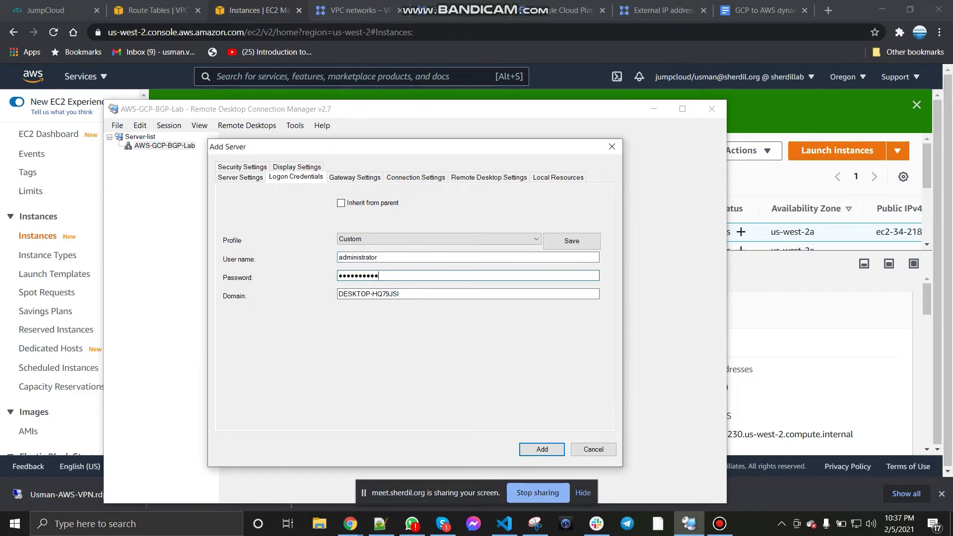
pyautogui.press('Tab')
pyautogui.press('BackSpace')
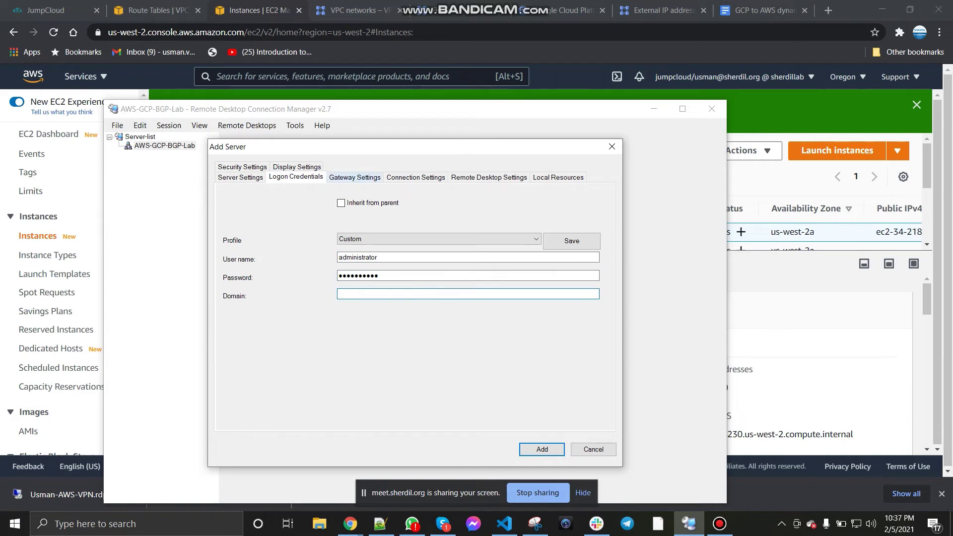
pyautogui.press('Return')
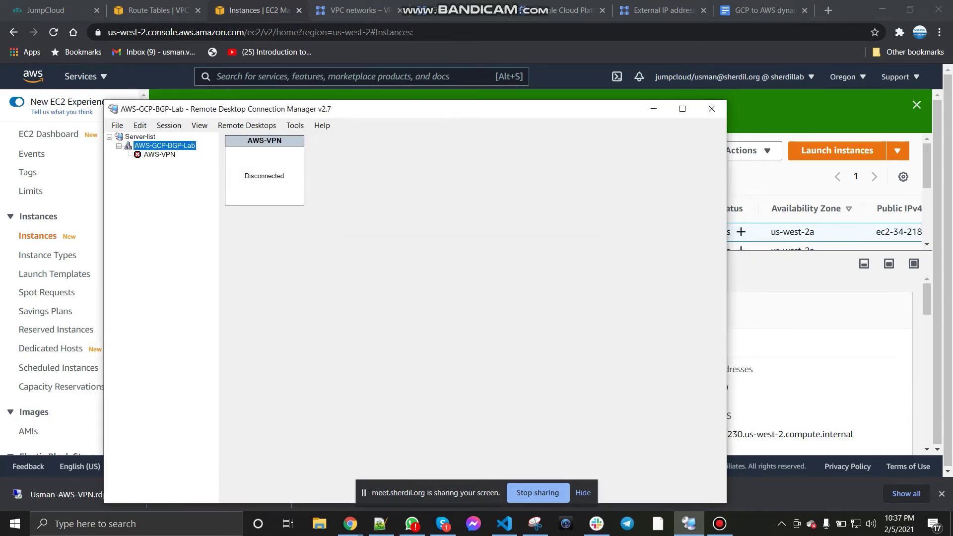
# Step: Connect to AWS-VPN, accepting the certificate warning
pyautogui.doubleClick(160, 154)
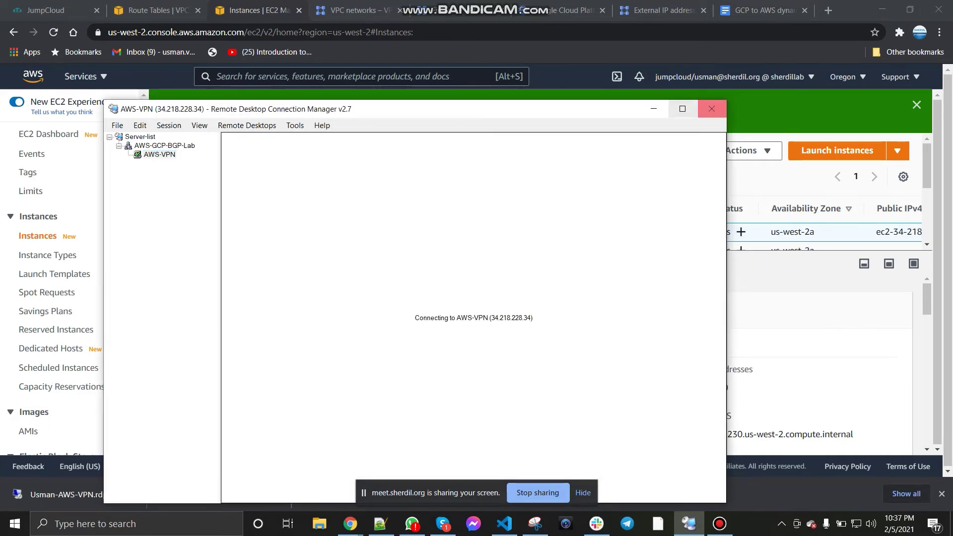
pyautogui.click(682, 109)
pyautogui.click(577, 375)
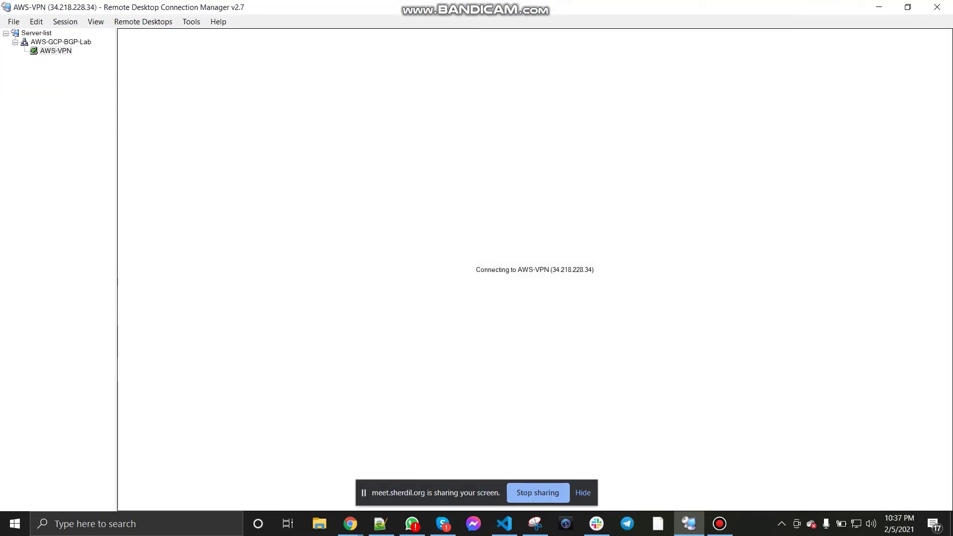
pyautogui.hotkey('alt', 'Tab')
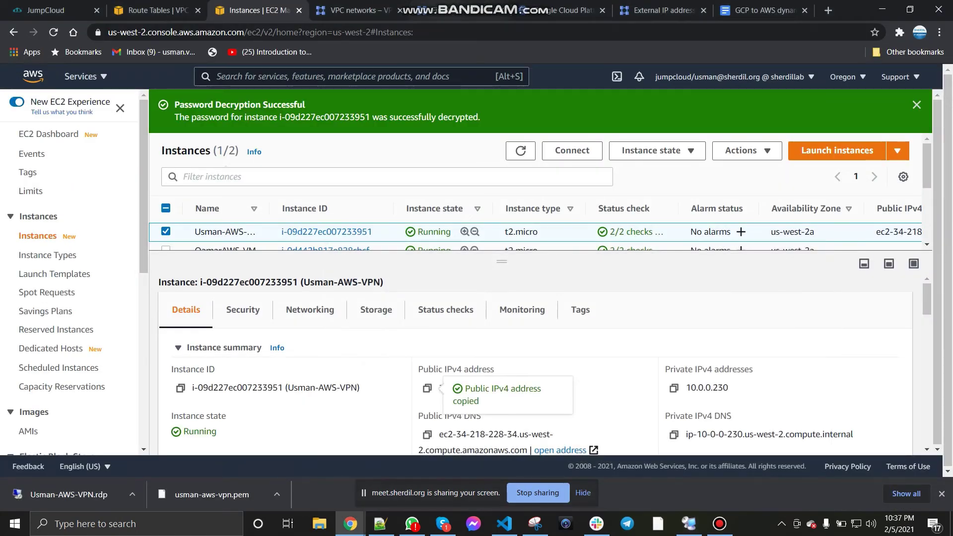
# Step: Generate a new Windows password for usman-gcp-vpn and copy it to the clipboard
pyautogui.hotkey('ctrl', '6')
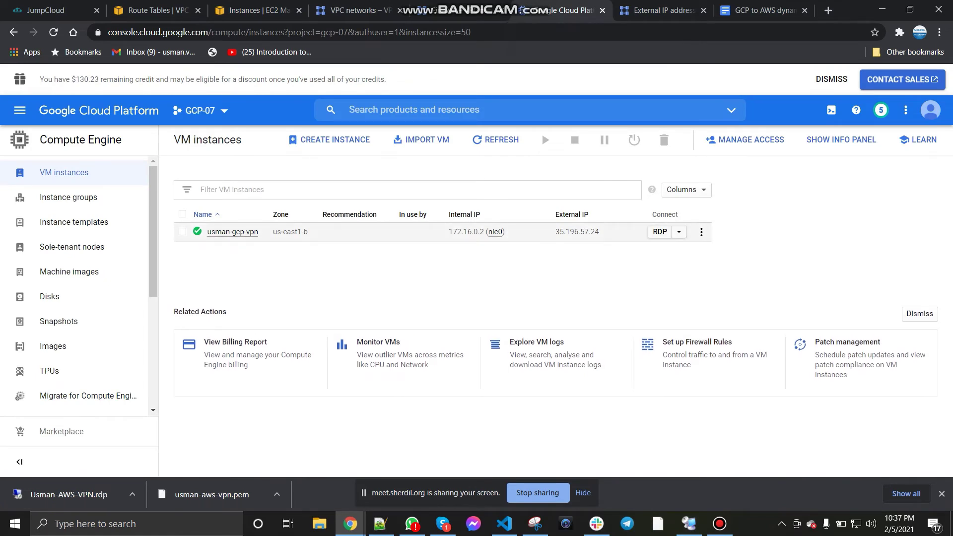
pyautogui.click(678, 231)
pyautogui.click(705, 251)
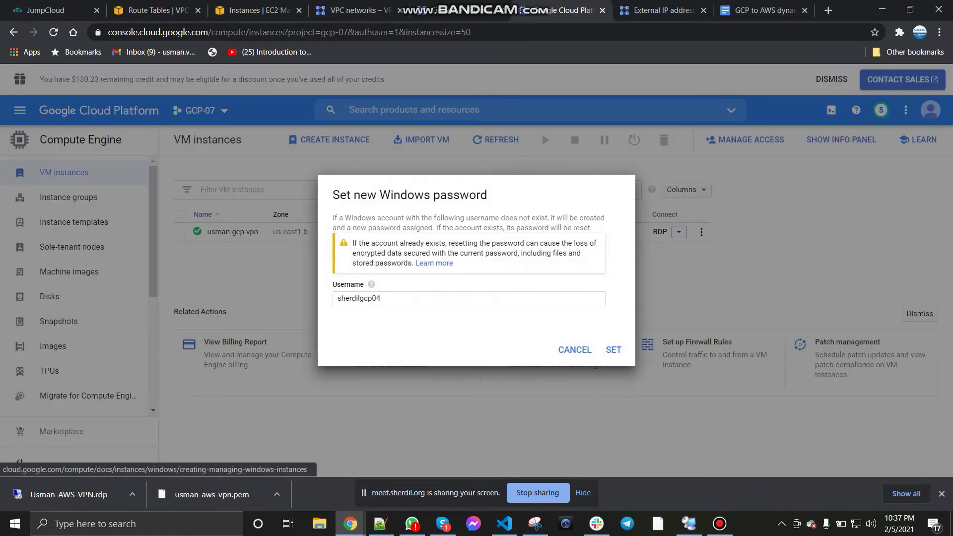
pyautogui.click(613, 349)
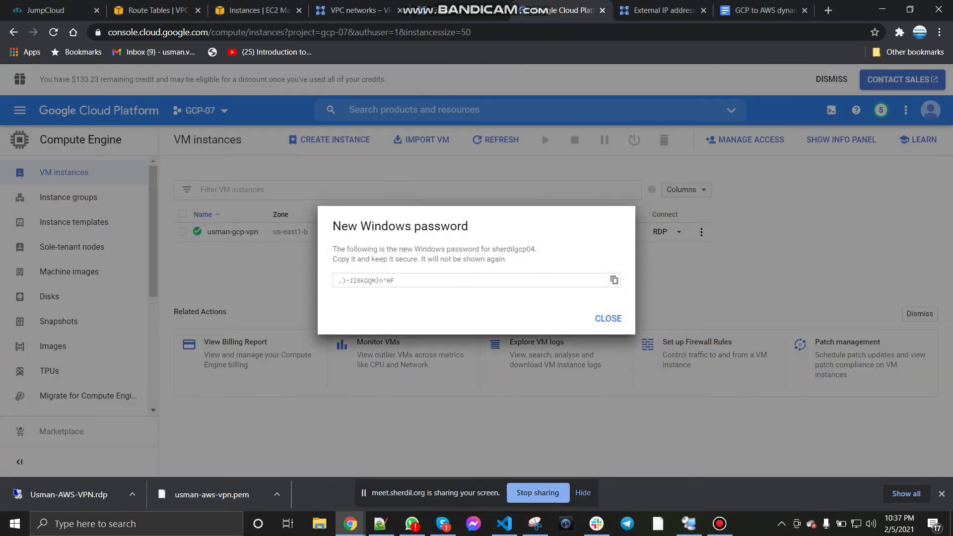
pyautogui.click(614, 280)
pyautogui.click(608, 318)
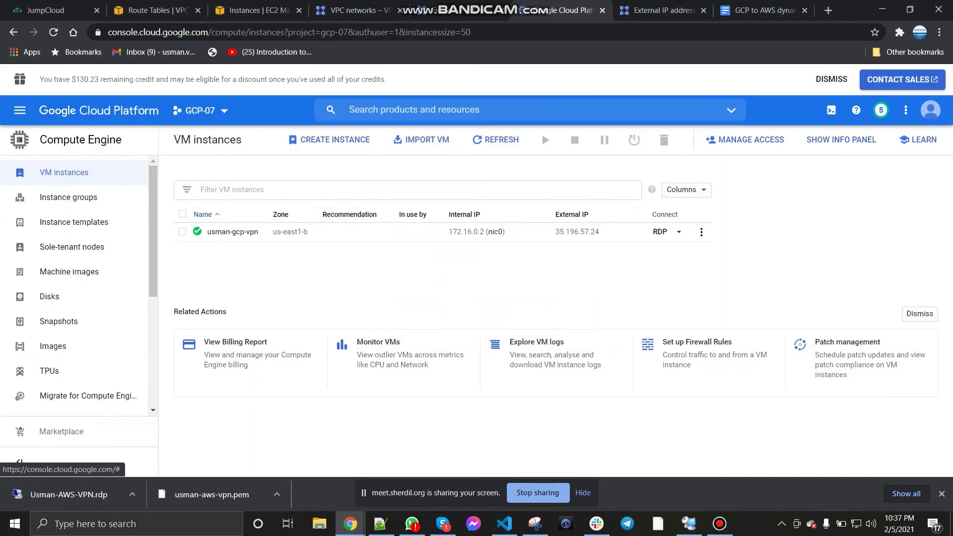
pyautogui.hotkey('alt', 'Tab')
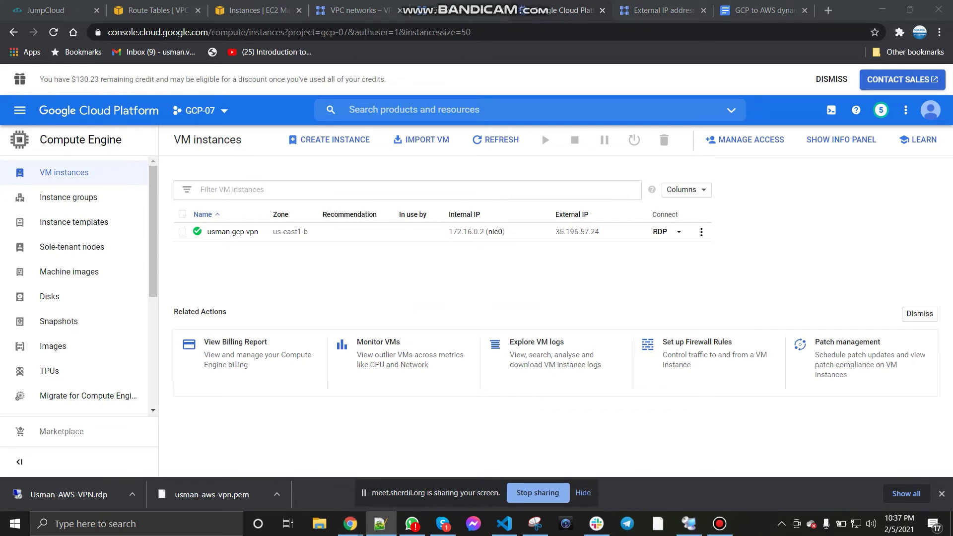
pyautogui.hotkey('alt', 'Tab')
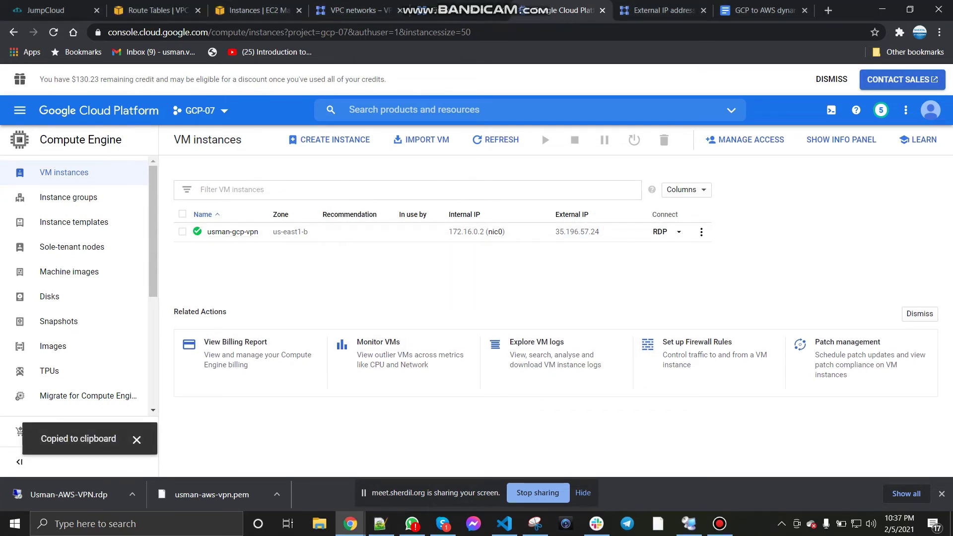
pyautogui.click(689, 524)
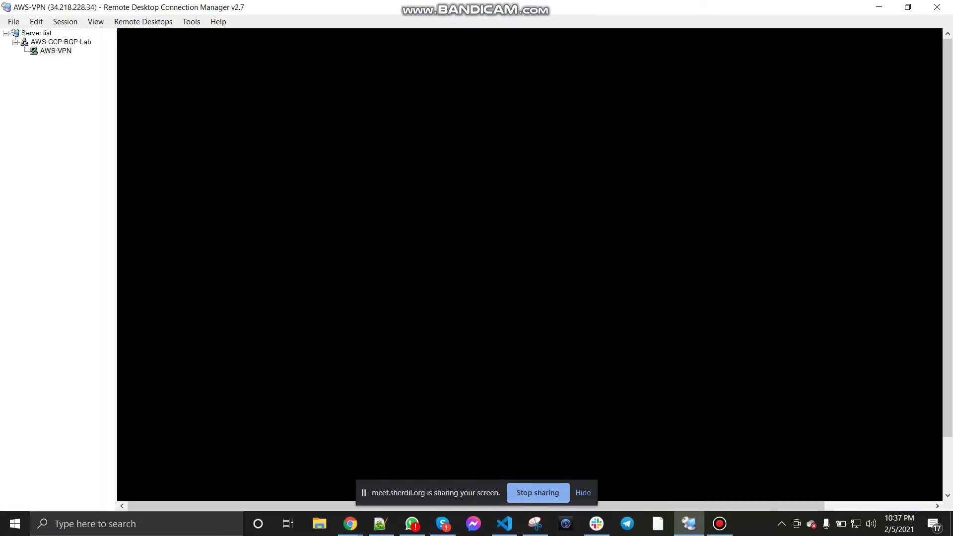
# Step: Add a server at 35.196.57.24 named GCP-VPN to the AWS-GCP-BGP-Lab group
pyautogui.rightClick(60, 43)
pyautogui.click(82, 114)
pyautogui.hotkey('ctrl', 'v')
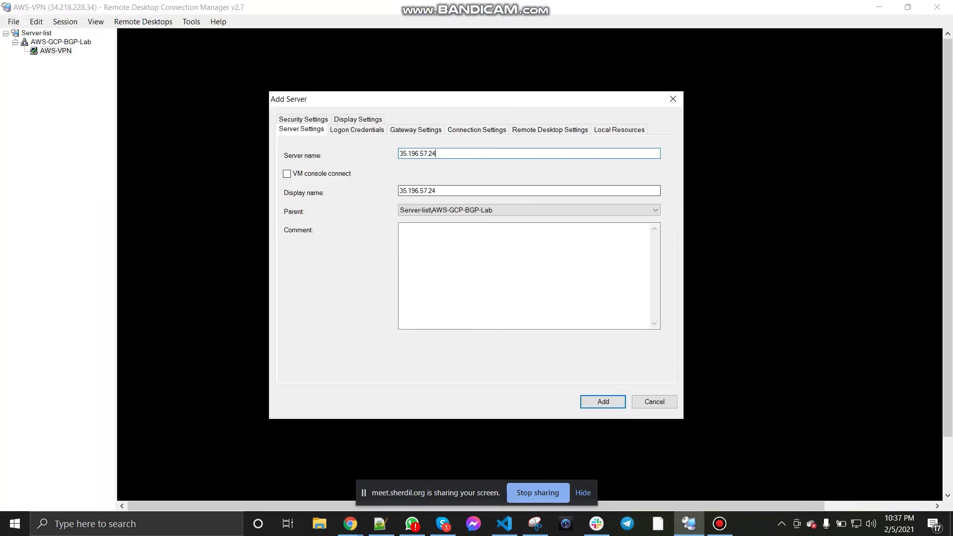
pyautogui.doubleClick(417, 191)
pyautogui.write('GCP-VPN')
# Step: Give GCP-VPN its own GCP login name and pasted password, clear Domain, and save it
pyautogui.click(357, 130)
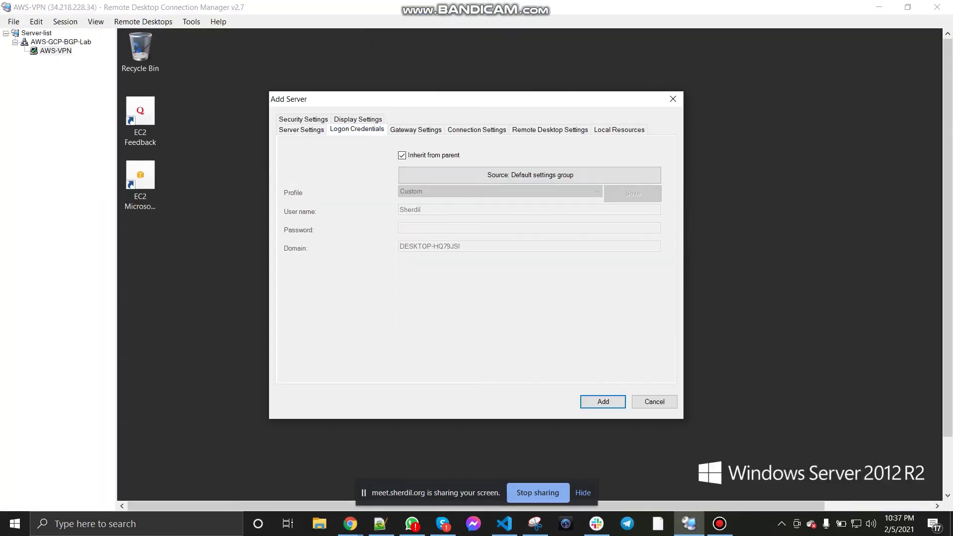
pyautogui.click(402, 155)
pyautogui.doubleClick(410, 209)
pyautogui.write('she')
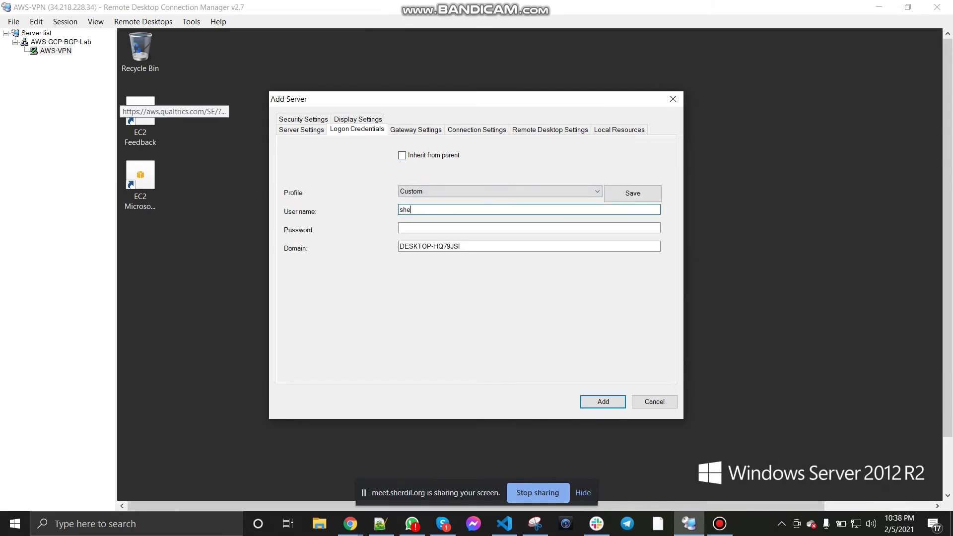
pyautogui.write('rdilgcp04')
pyautogui.hotkey('alt', 'Tab')
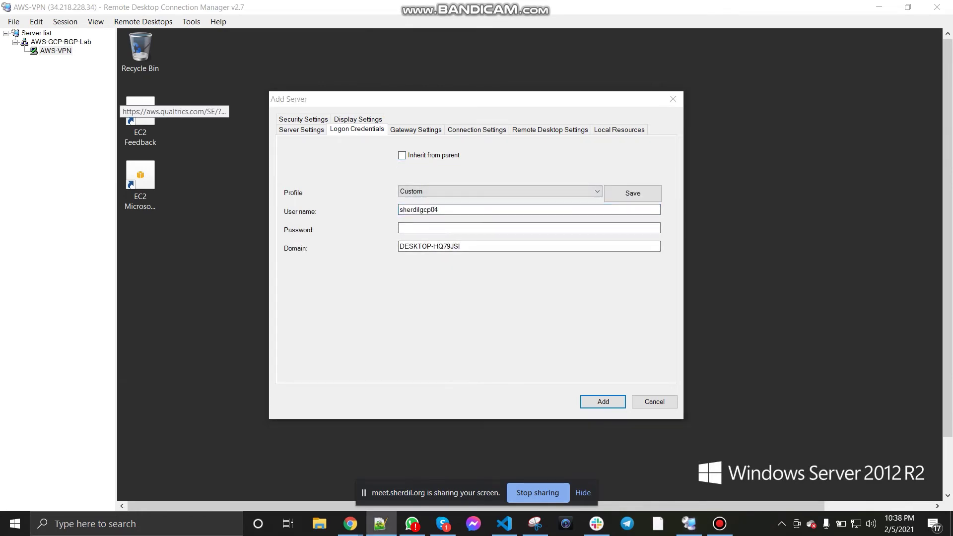
pyautogui.click(462, 228)
pyautogui.hotkey('ctrl', 'v')
pyautogui.moveTo(463, 247); pyautogui.dragTo(397, 246)
pyautogui.press('BackSpace')
pyautogui.click(603, 402)
# Step: Connect to GCP-VPN, accept its certificate warning, and return to the AWS-VPN session
pyautogui.doubleClick(55, 60)
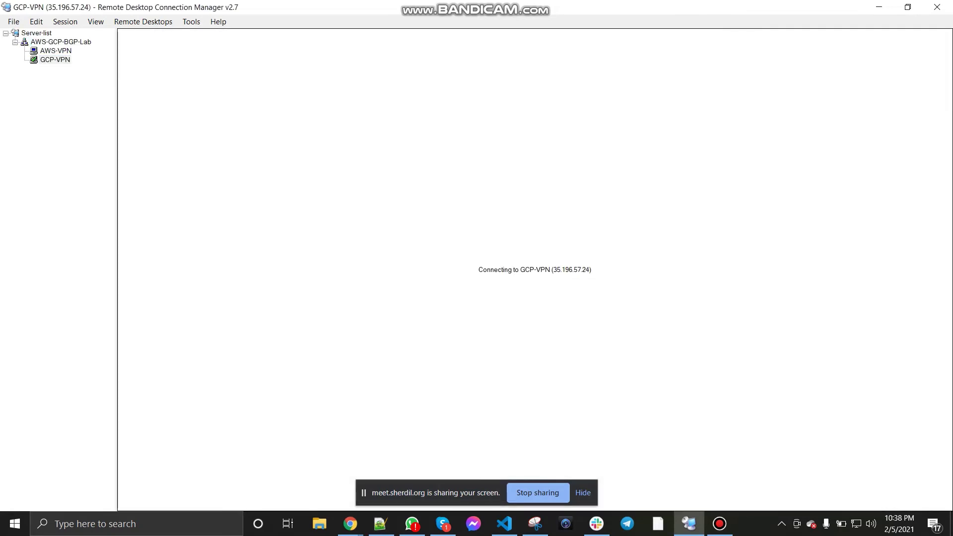
pyautogui.click(578, 375)
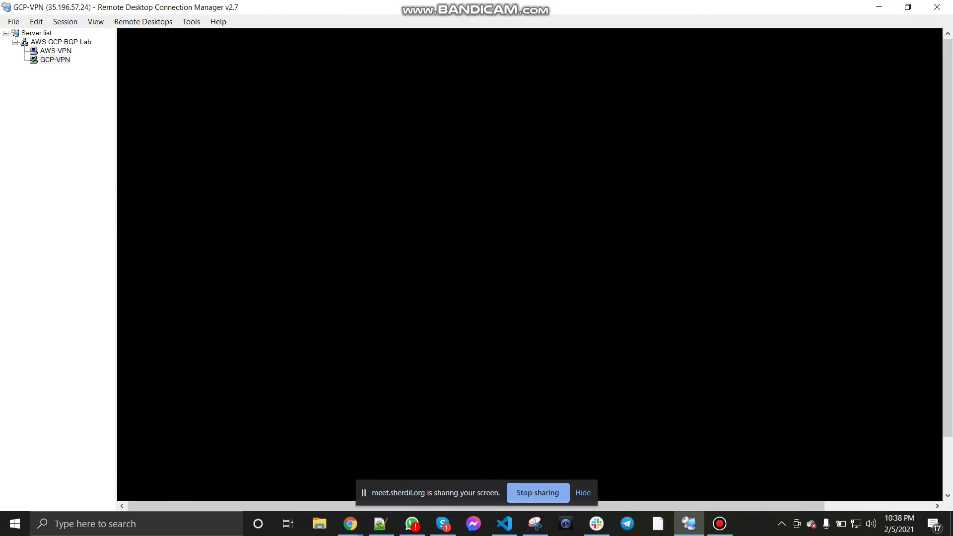
pyautogui.click(55, 51)
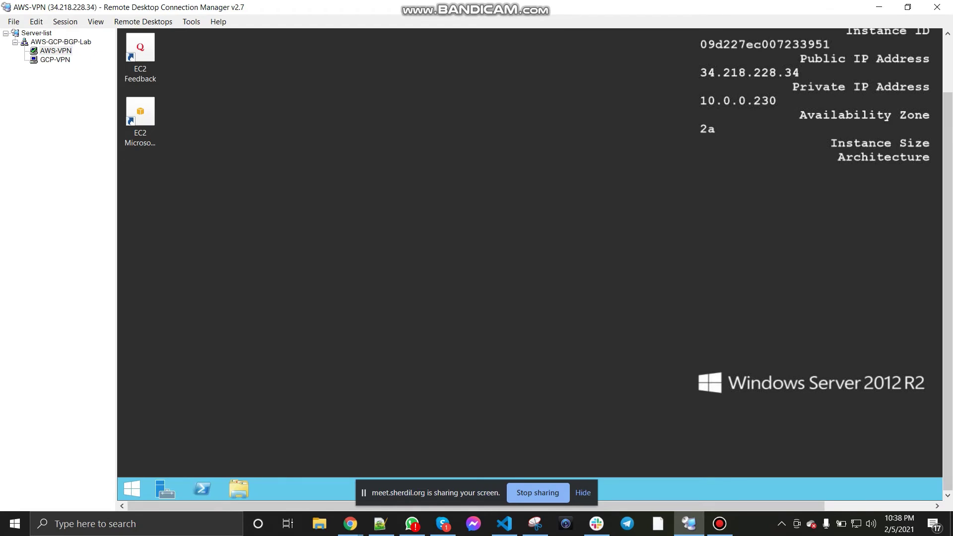
# Step: Open a command prompt on the AWS VM and set its font to 10 x 18
pyautogui.rightClick(132, 489)
pyautogui.click(149, 453)
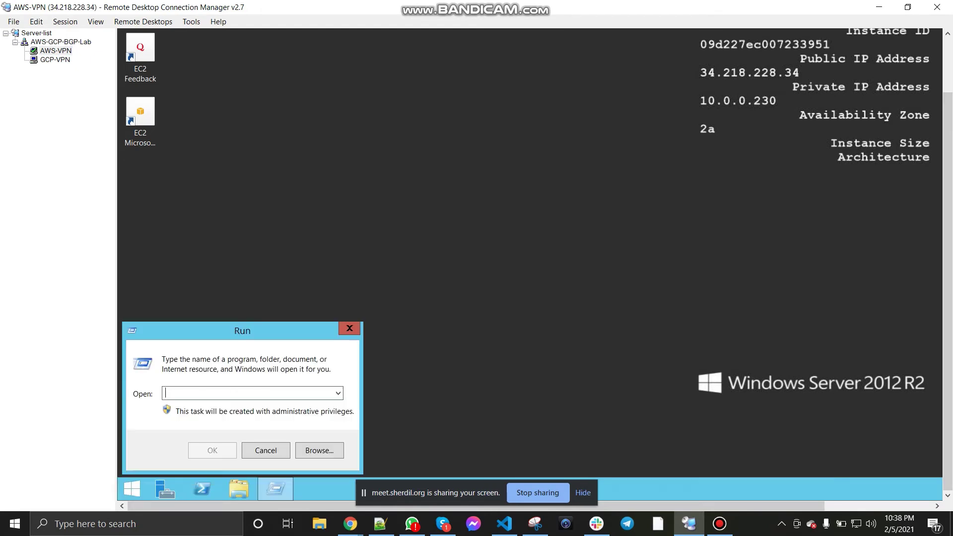
pyautogui.write('cmd')
pyautogui.press('Return')
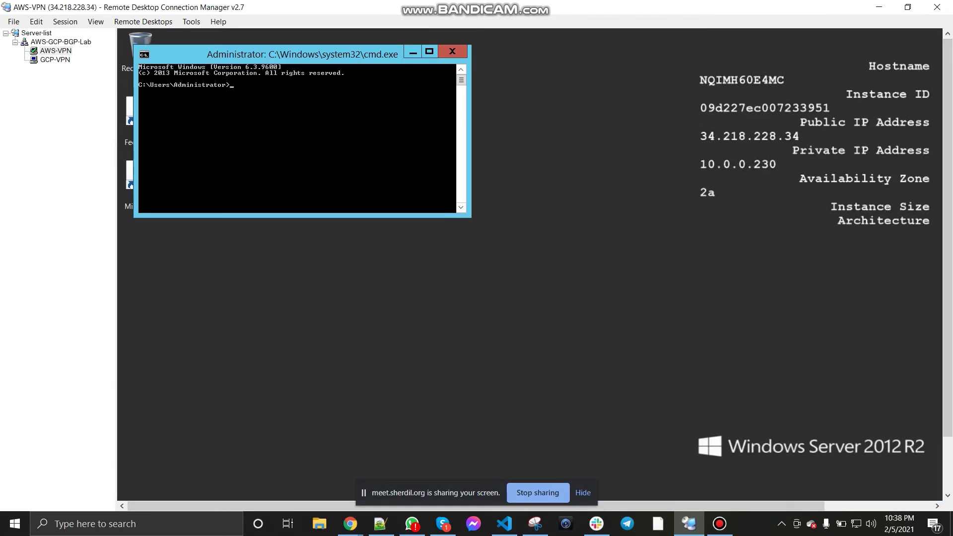
pyautogui.rightClick(317, 53)
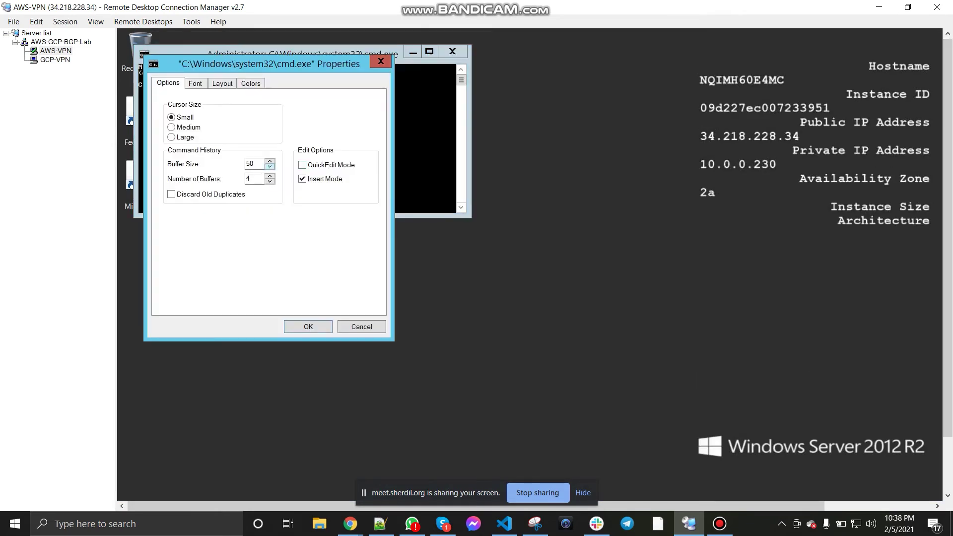
pyautogui.click(195, 84)
pyautogui.click(283, 183)
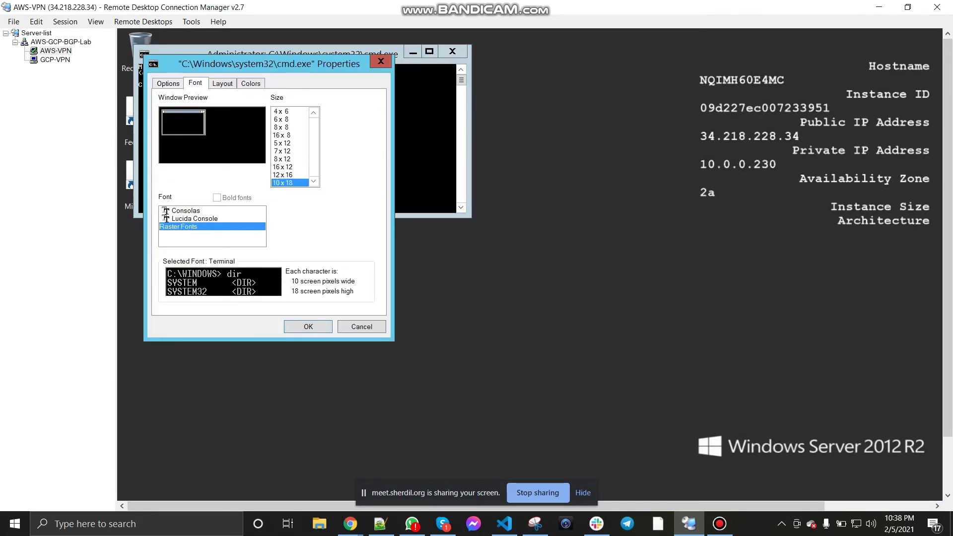
pyautogui.press('Return')
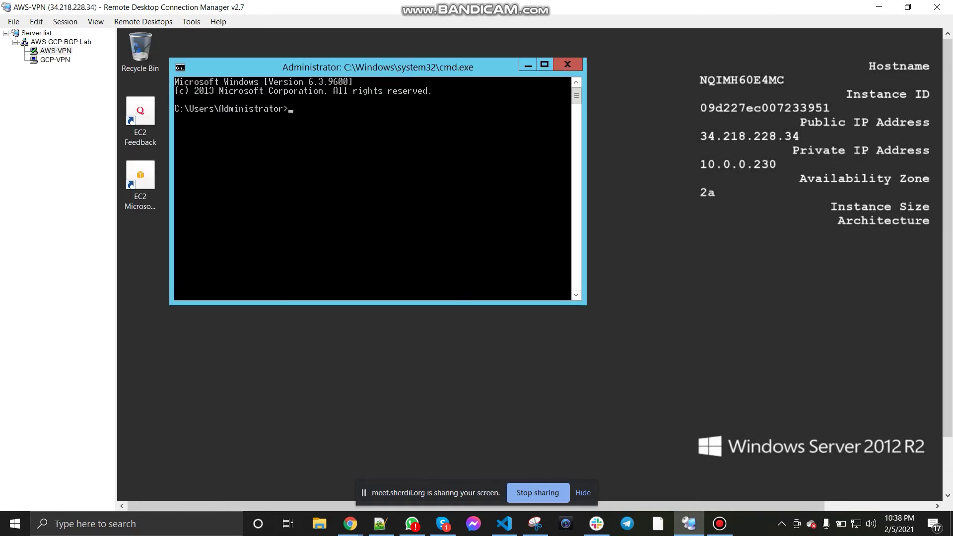
# Step: Run ipconfig to show private address 10.0.0.230, then switch to GCP-VPN
pyautogui.write('ipconfig')
pyautogui.press('Return')
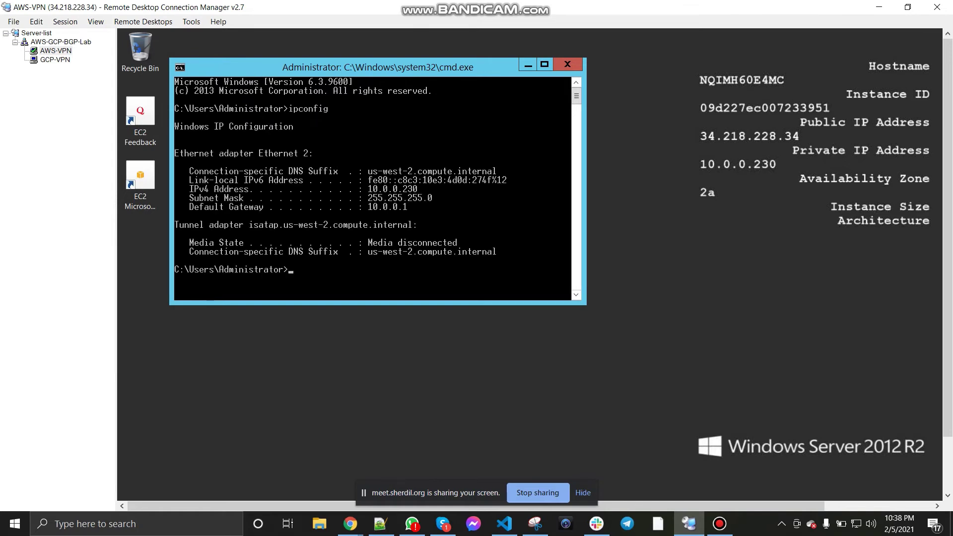
pyautogui.click(55, 60)
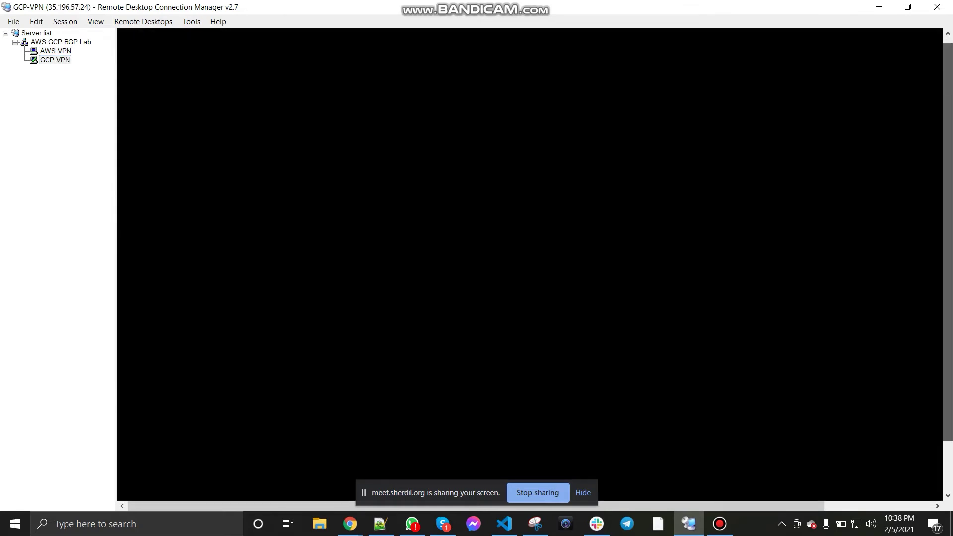
# Step: On GCP-VPN, launch cmd from the Run box and run ipconfig, showing 172.16.0.2
pyautogui.moveTo(363, 493); pyautogui.dragTo(376, 505)
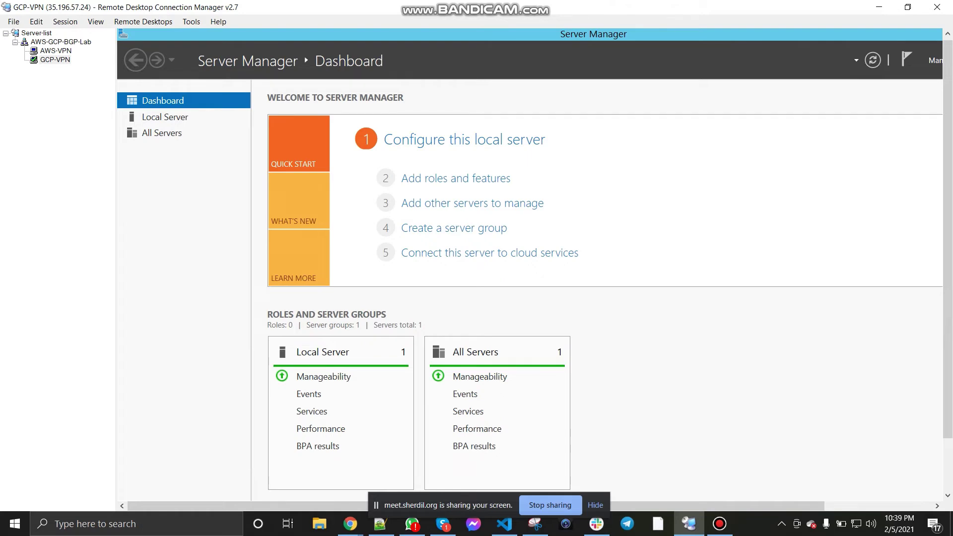
pyautogui.moveTo(948, 238); pyautogui.dragTo(947, 292)
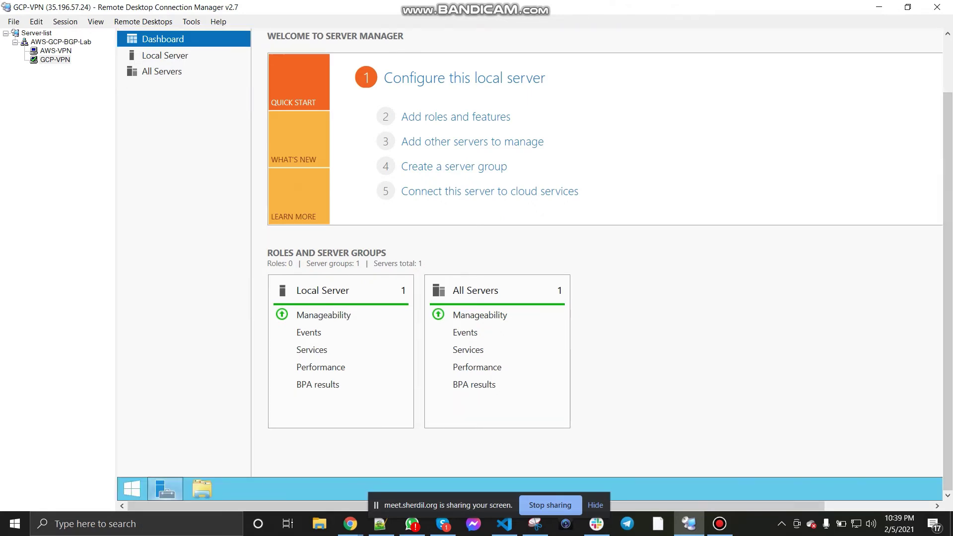
pyautogui.rightClick(166, 489)
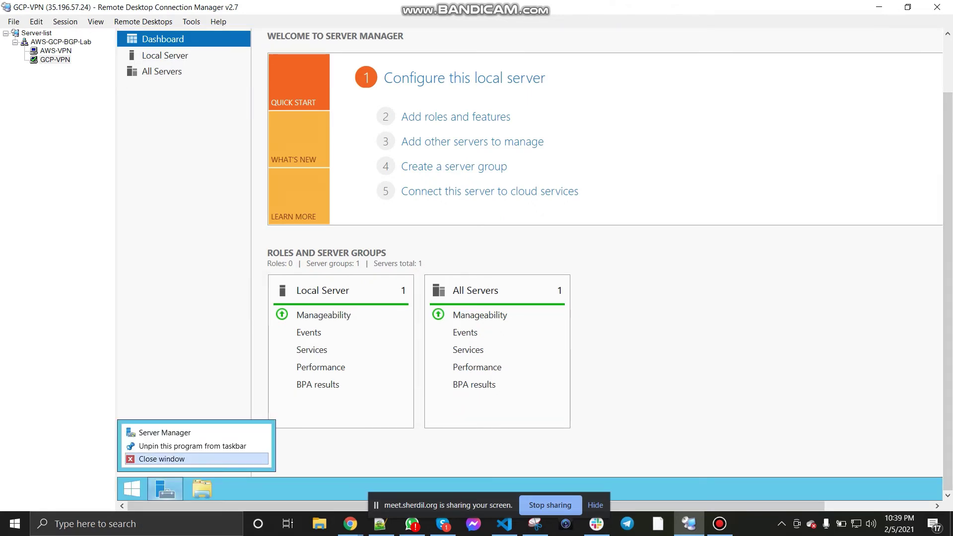
pyautogui.click(153, 459)
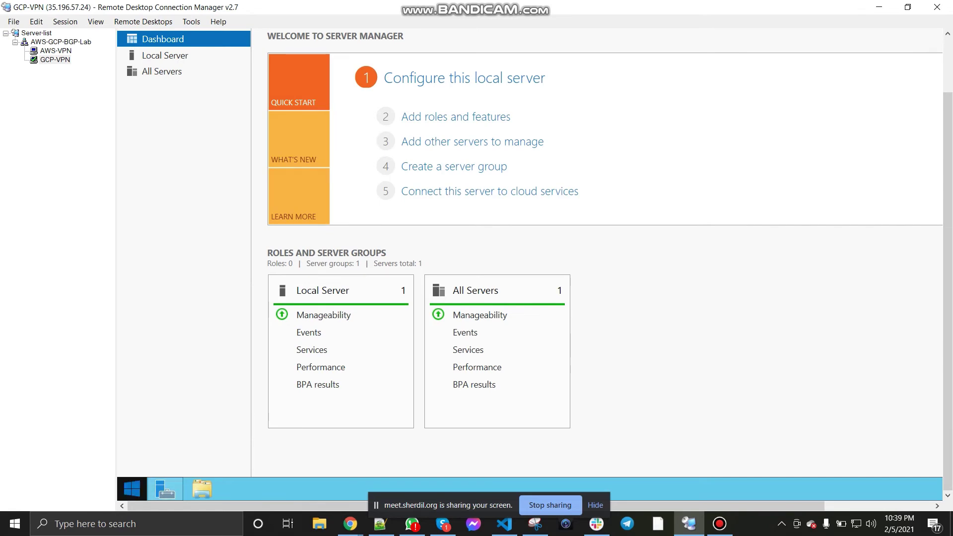
pyautogui.rightClick(132, 489)
pyautogui.click(164, 457)
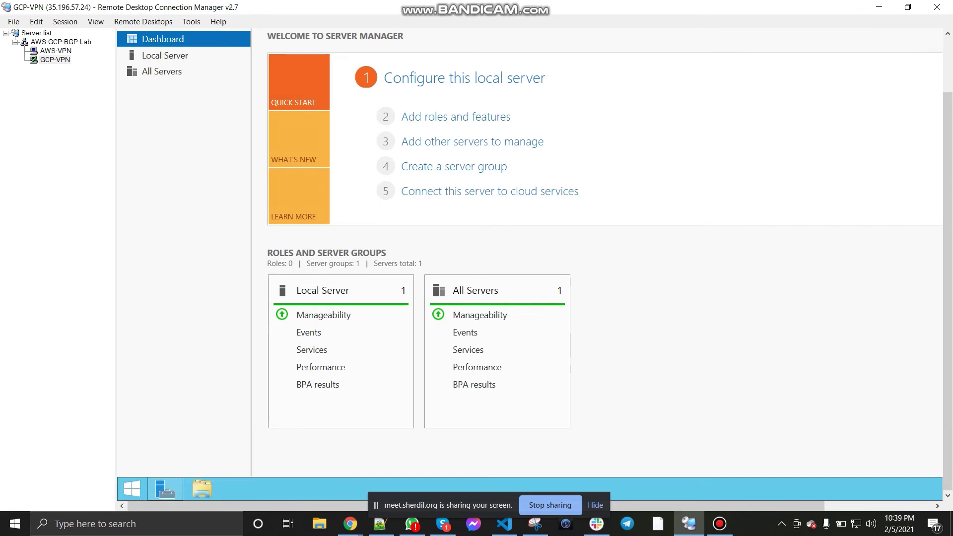
pyautogui.write('cmd')
pyautogui.press('Return')
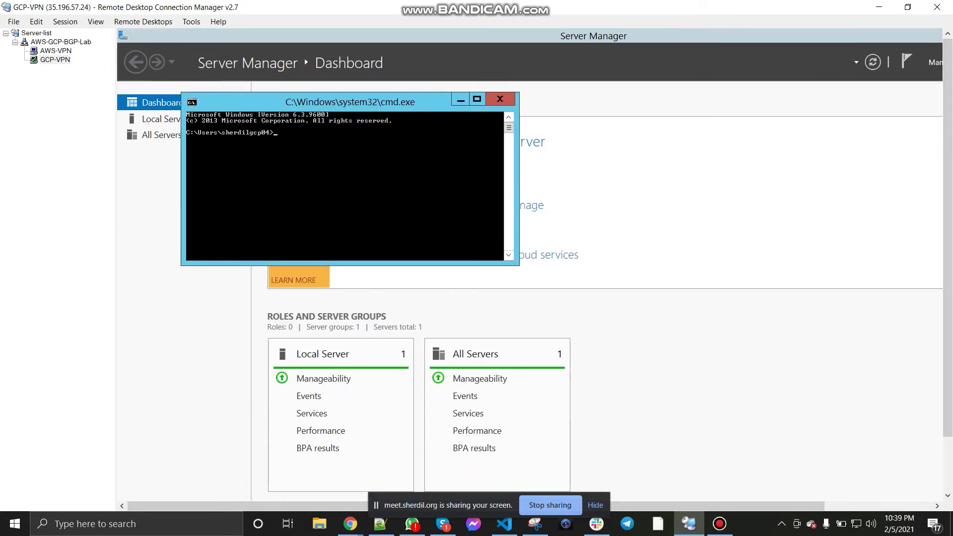
pyautogui.write('ipconfig')
pyautogui.press('Return')
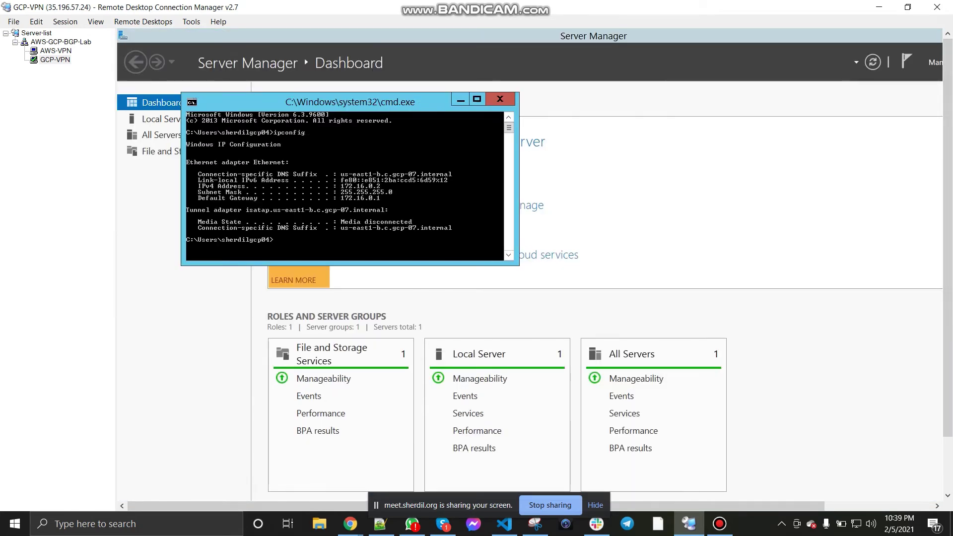
# Step: Set the GCP command window font to 10 x 18 and return to AWS-VPN
pyautogui.rightClick(317, 104)
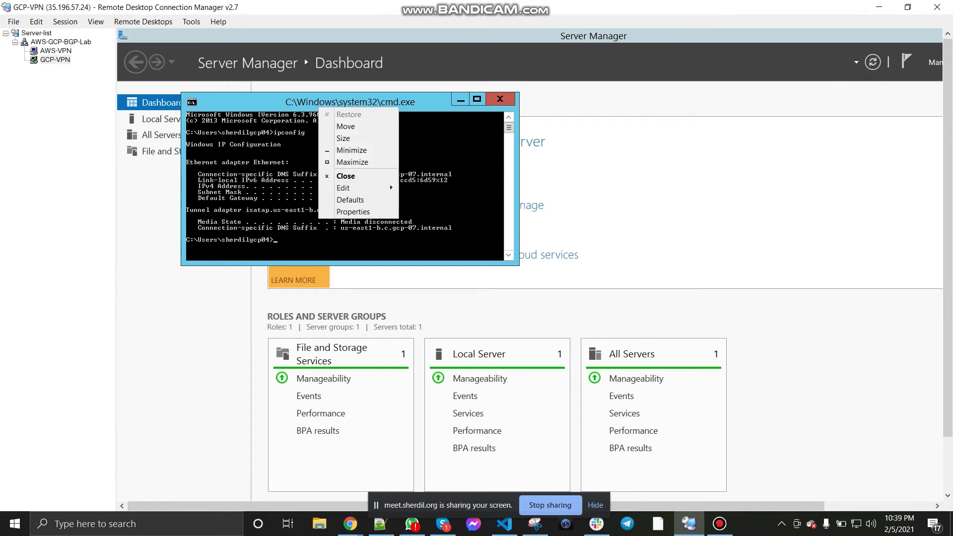
pyautogui.click(358, 211)
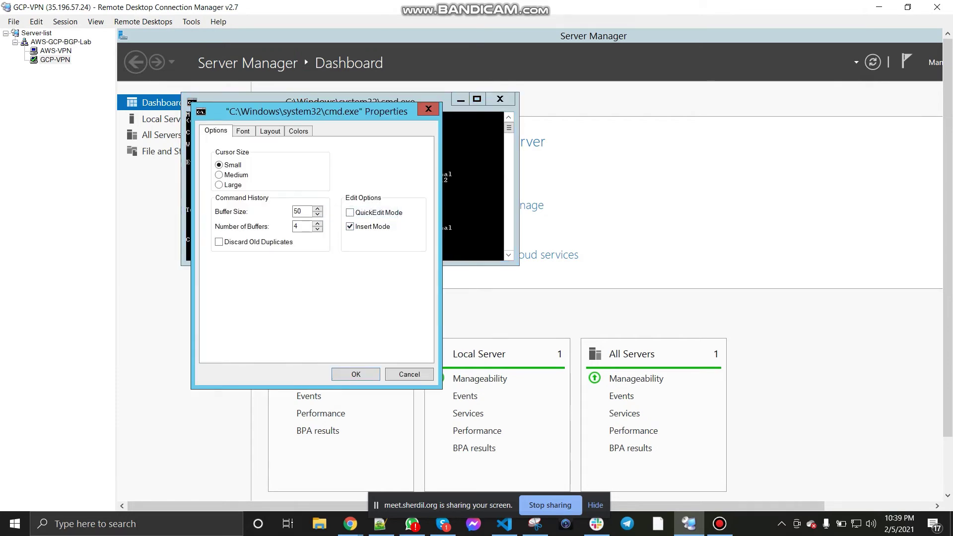
pyautogui.click(243, 131)
pyautogui.click(330, 231)
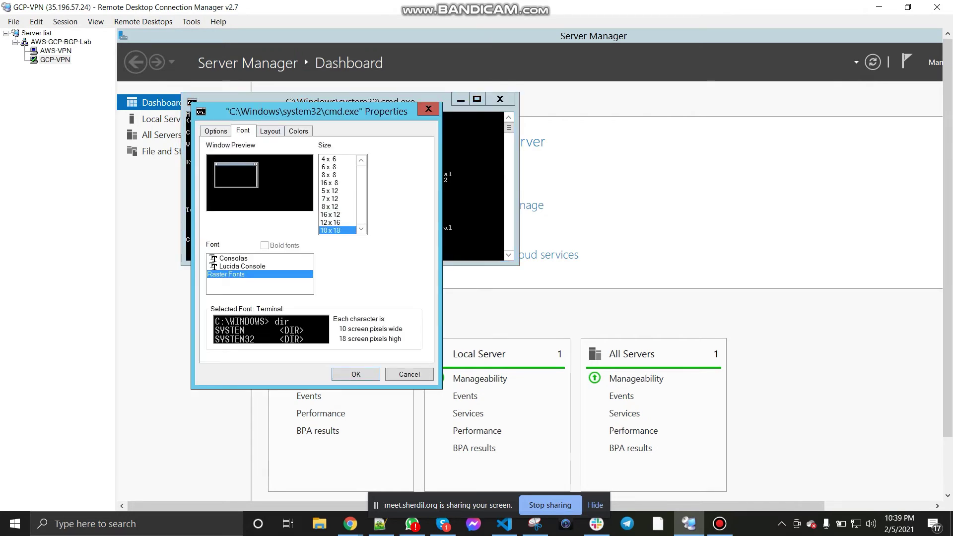
pyautogui.press('Return')
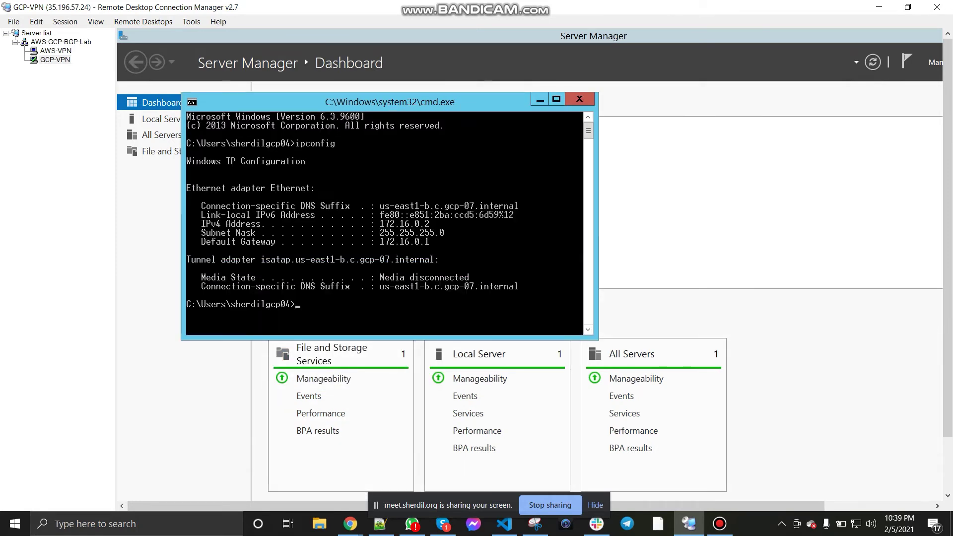
pyautogui.click(55, 51)
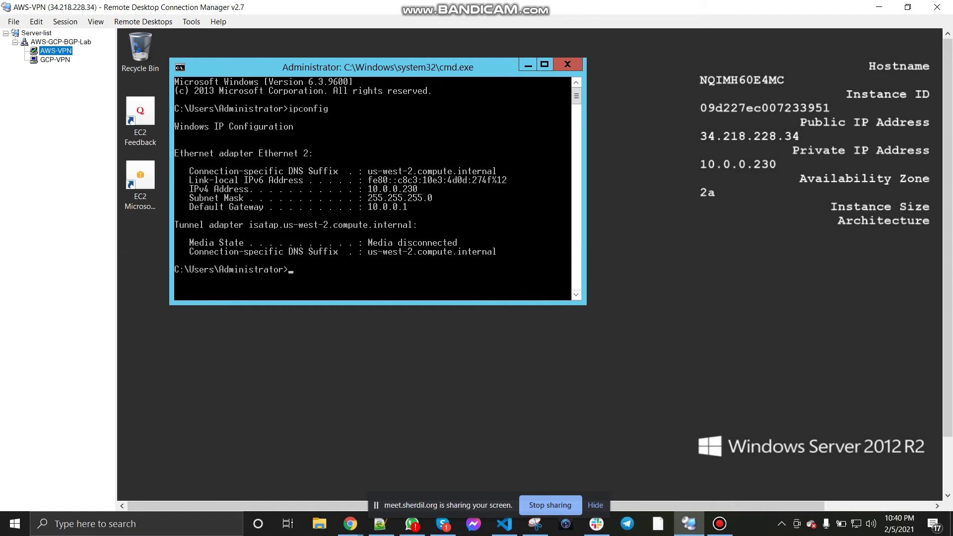
# Step: Start continuous pings: 172.16.0.2 -t from AWS-VPN and 10.0.0.230 -t from GCP-VPN
pyautogui.write('ping 172.16.0.2')
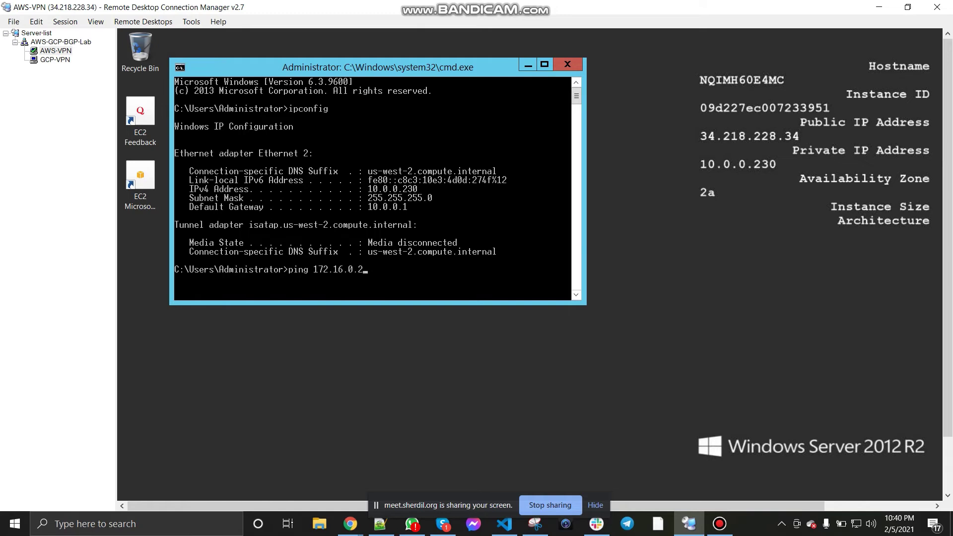
pyautogui.click(55, 59)
pyautogui.click(56, 51)
pyautogui.write('-t')
pyautogui.press('Return')
pyautogui.click(55, 59)
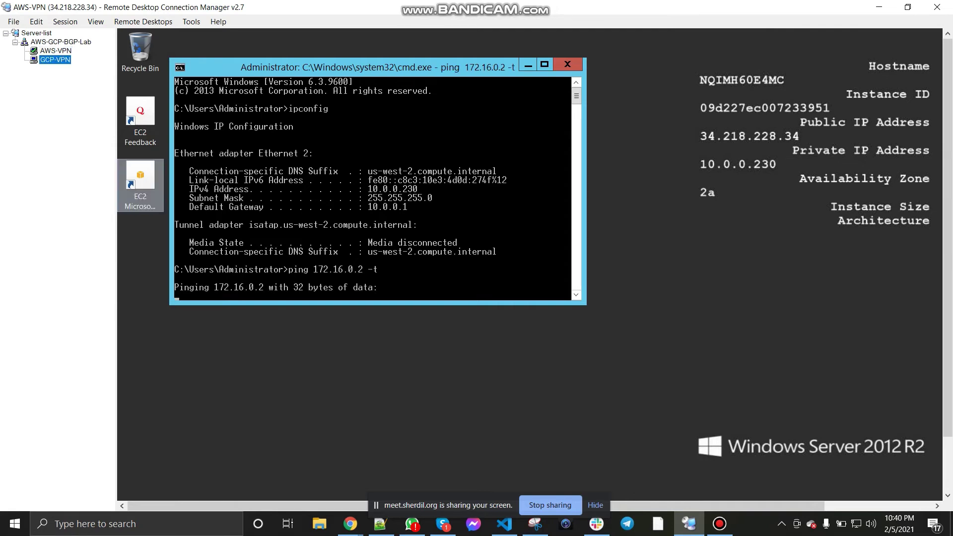
pyautogui.write('p')
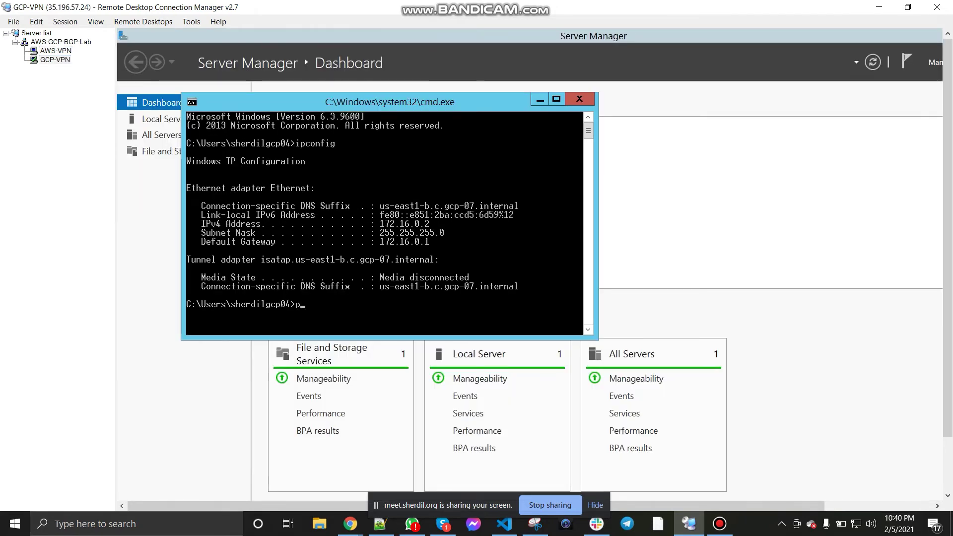
pyautogui.write('ing 10.0.0.230 -t')
pyautogui.press('Return')
# Step: Close Server Manager on GCP-VPN to reveal its timing-out ping, then check AWS-VPN's ping
pyautogui.click(61, 43)
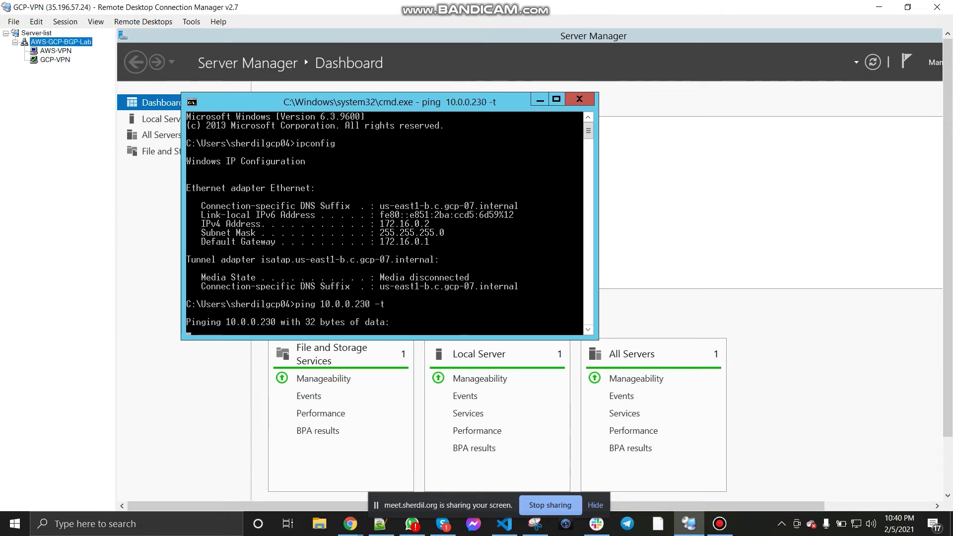
pyautogui.click(55, 51)
pyautogui.click(55, 60)
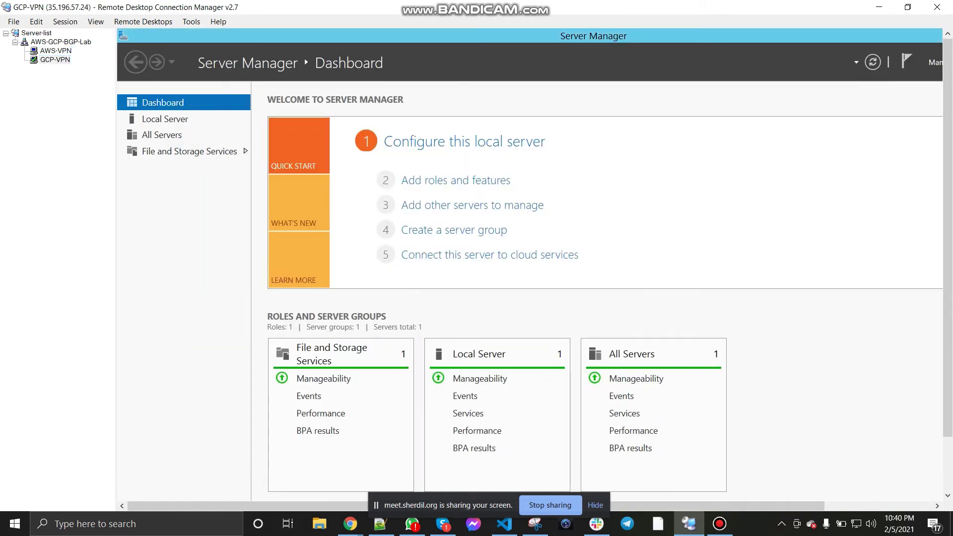
pyautogui.doubleClick(645, 35)
pyautogui.click(829, 51)
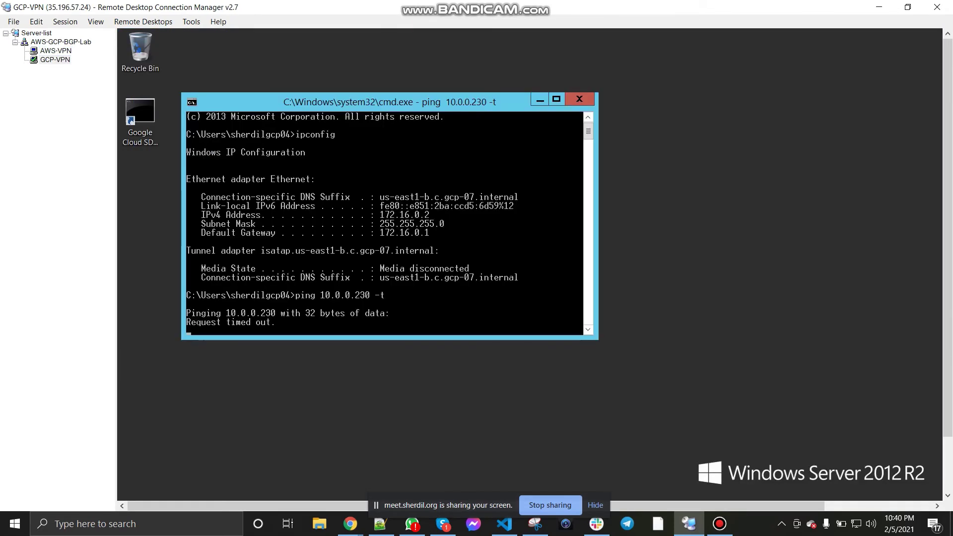
pyautogui.moveTo(397, 101); pyautogui.dragTo(430, 102)
pyautogui.click(56, 51)
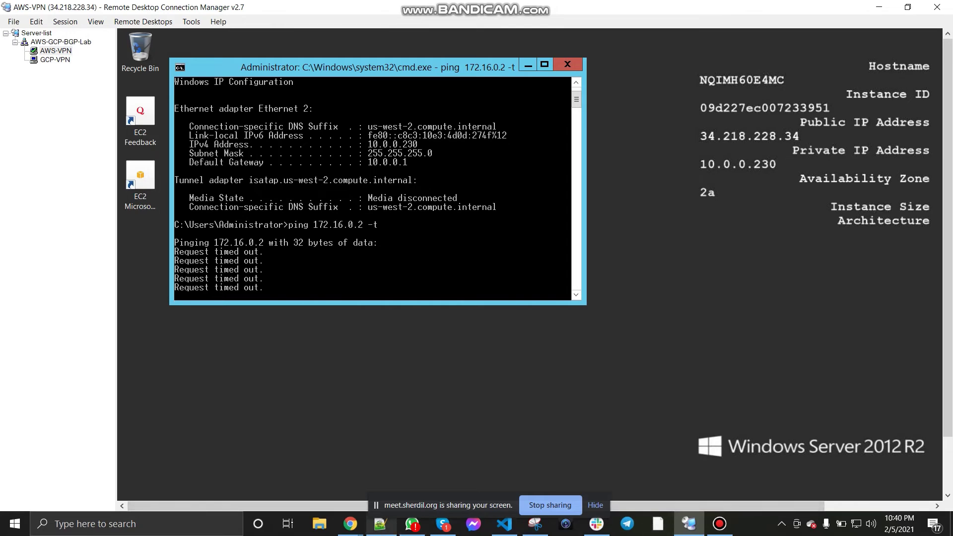
# Step: Bring up the 'GCP to AWS dynamic routing' Google Doc in Chrome and scroll down
pyautogui.moveTo(350, 524)
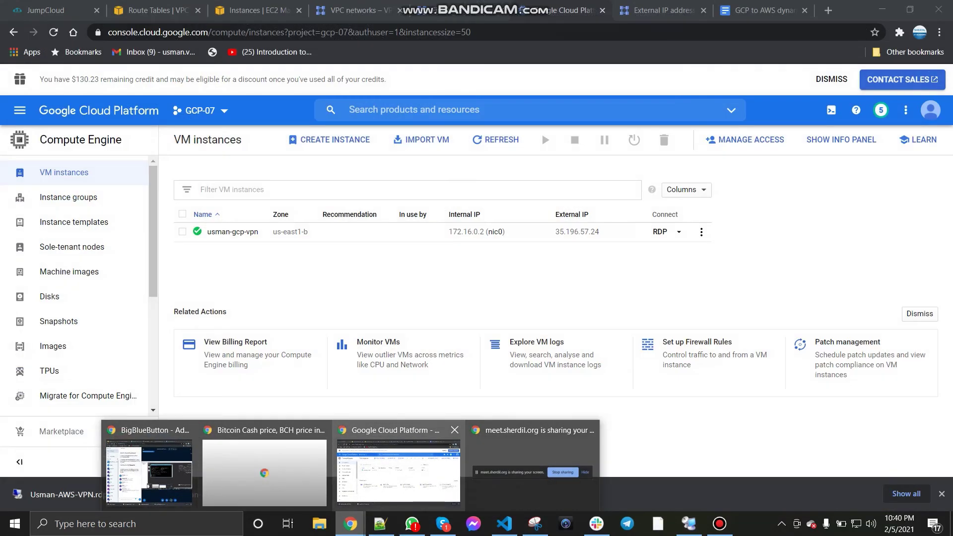
pyautogui.click(399, 471)
pyautogui.click(755, 10)
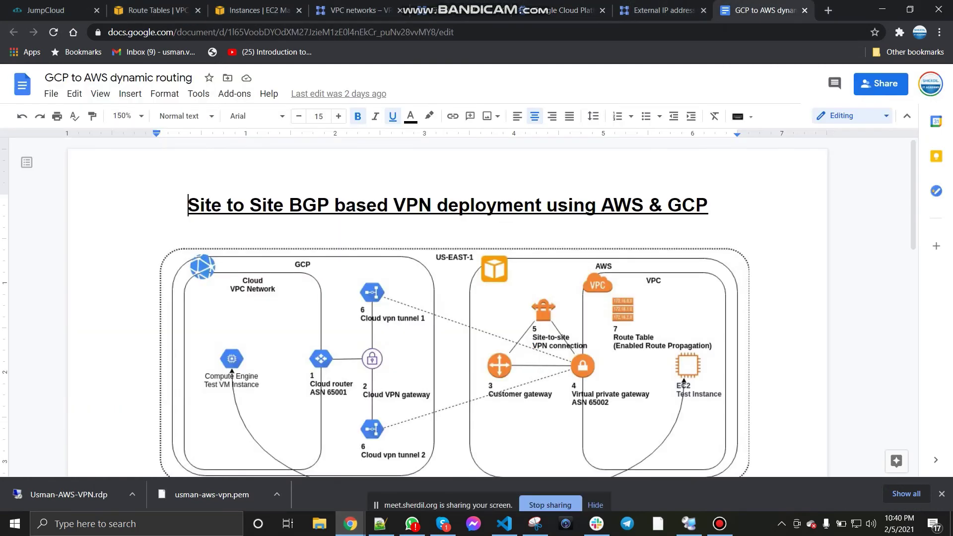
pyautogui.scroll(-1, 455, 308)
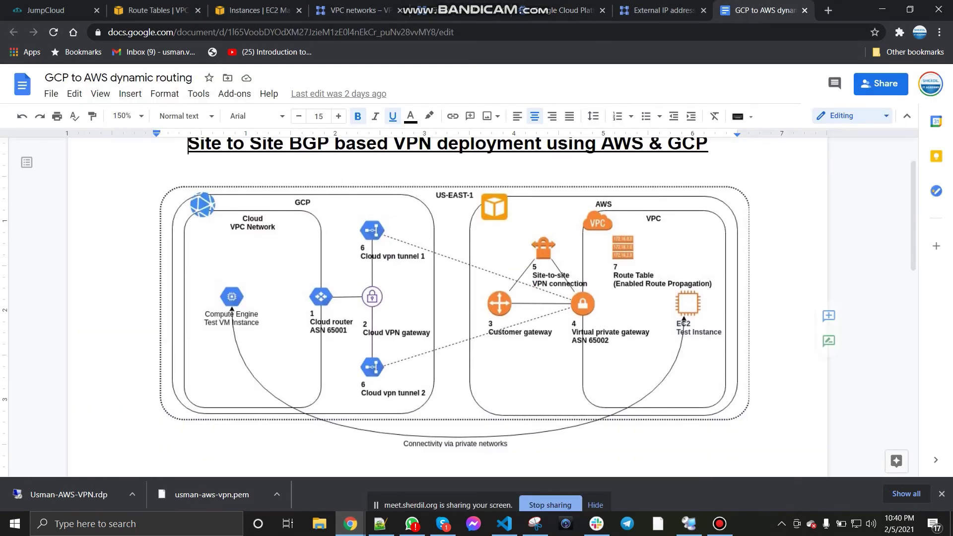
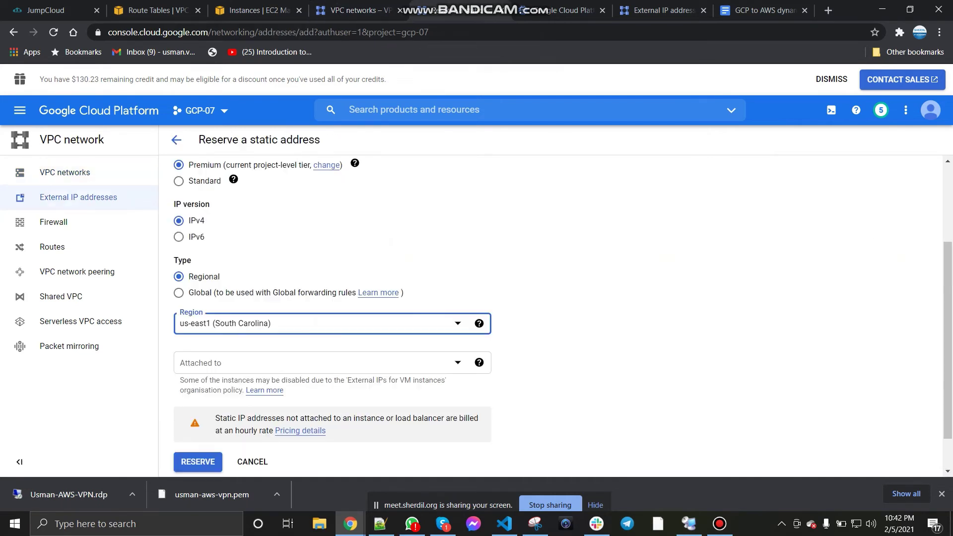
# Step: Reserve the us-east1 static external address with Attached to set to None
pyautogui.click(318, 362)
pyautogui.click(198, 406)
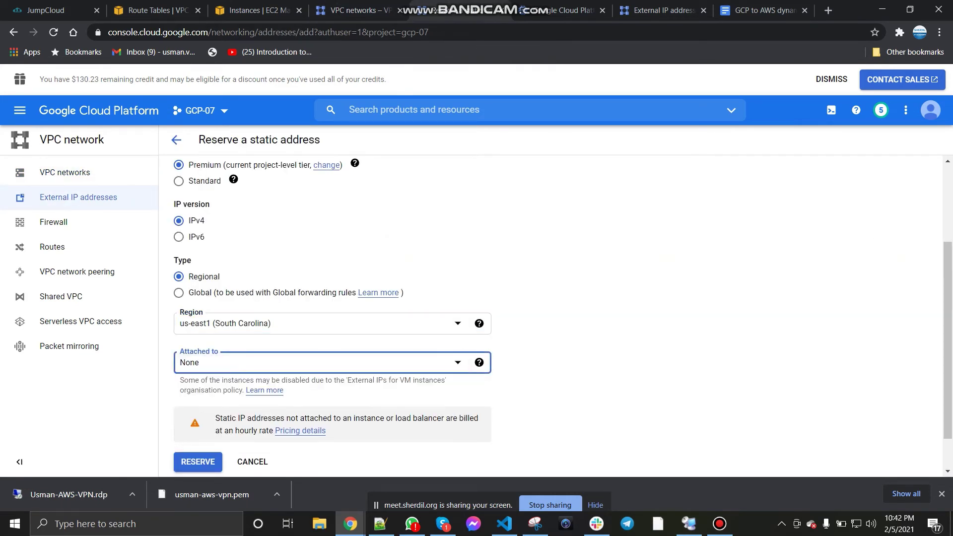
pyautogui.scroll(-2, 317, 363)
pyautogui.click(198, 417)
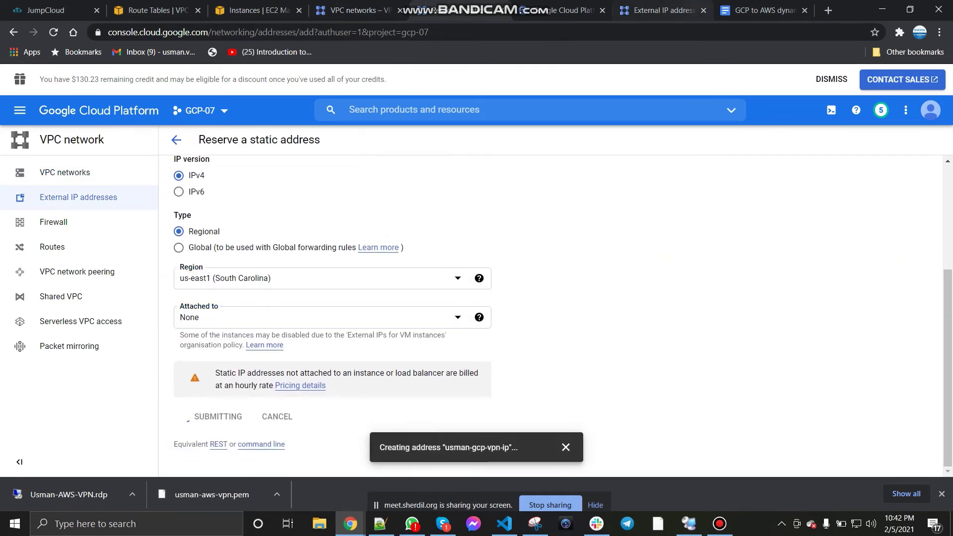
# Step: Open the VPN network's details, showing its us-east1 subnet 172.16.0.0/24 and Regional routing
pyautogui.click(764, 10)
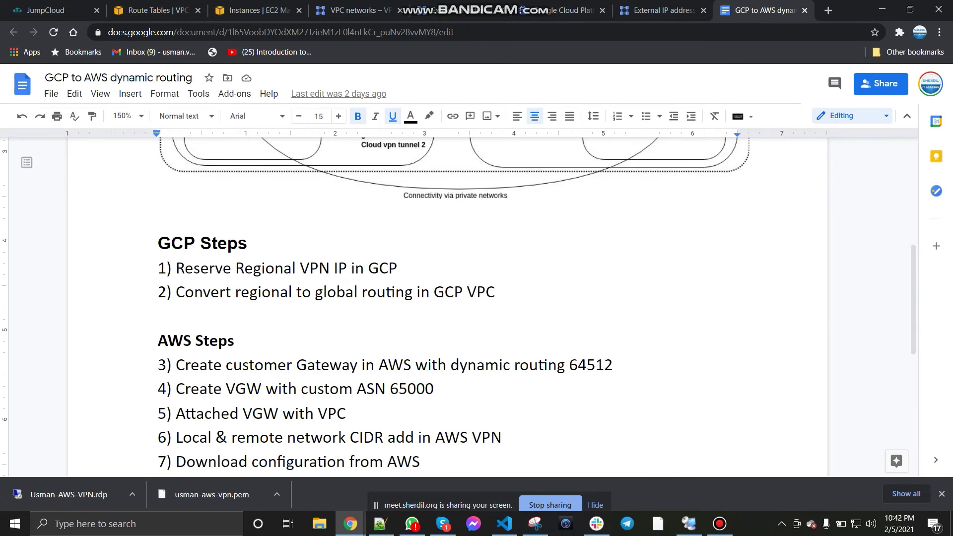
pyautogui.click(353, 10)
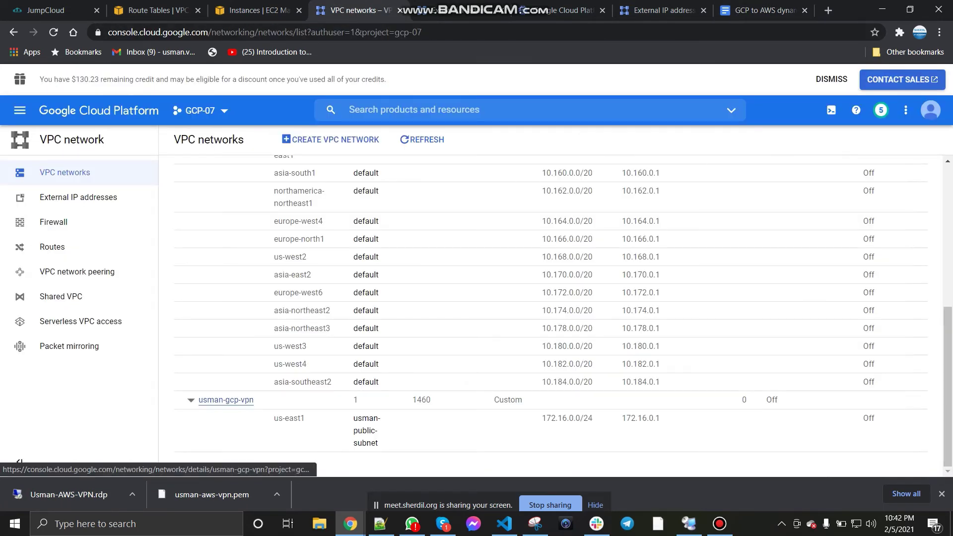
pyautogui.click(226, 400)
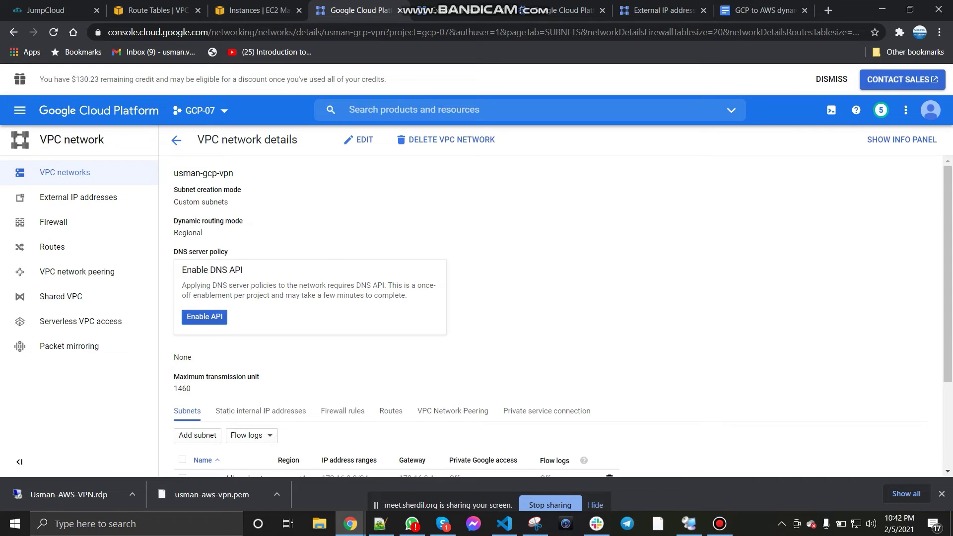
pyautogui.scroll(-1, 342, 348)
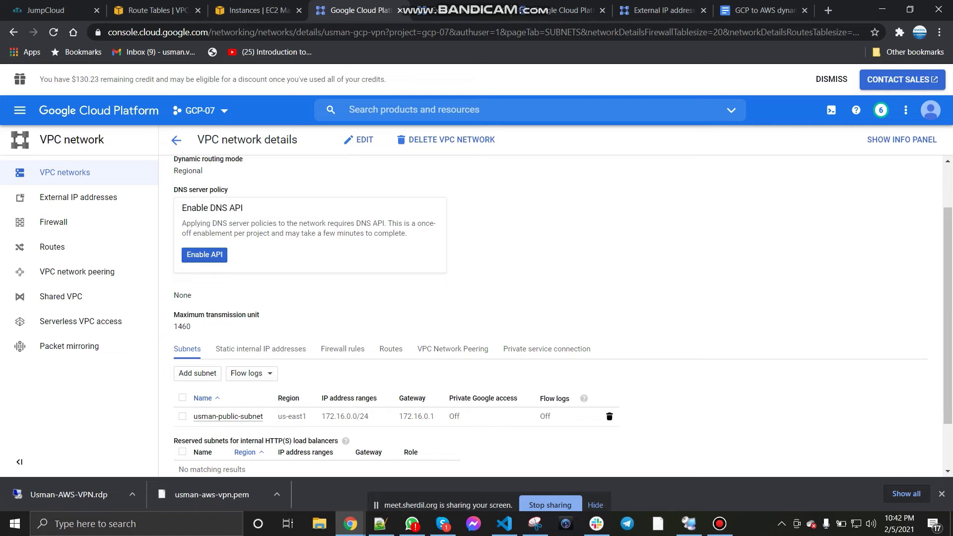
pyautogui.scroll(2, 563, 315)
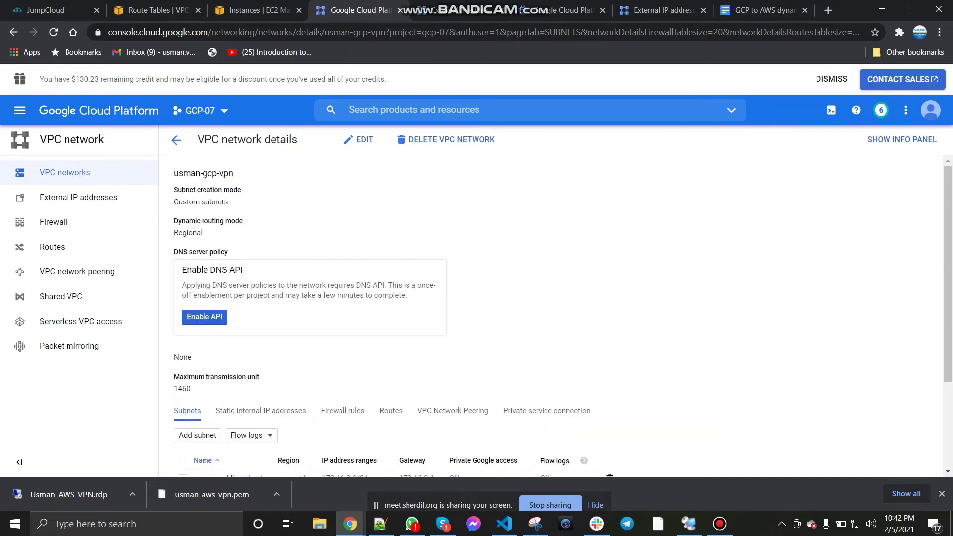
# Step: Change the VPN network's dynamic routing mode from Regional to Global and save it
pyautogui.click(358, 139)
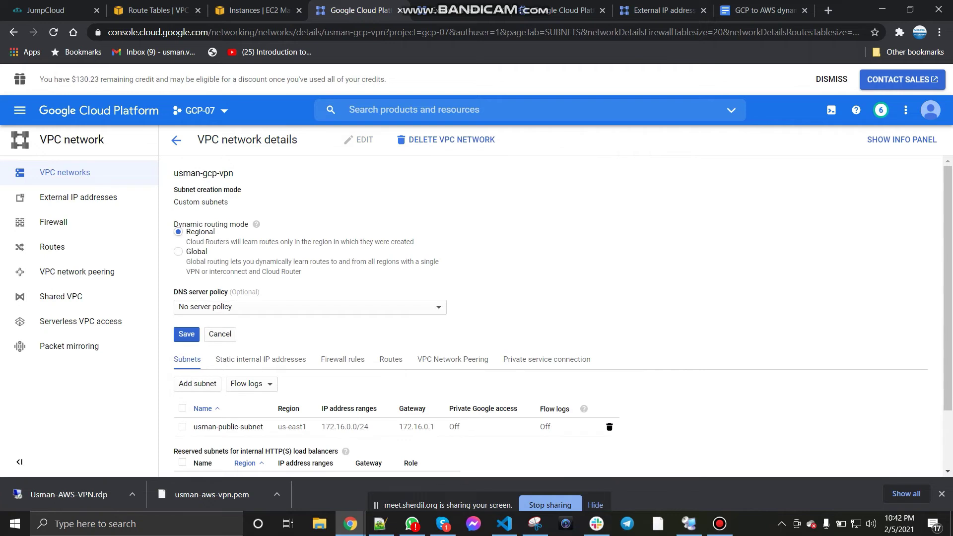
pyautogui.click(178, 252)
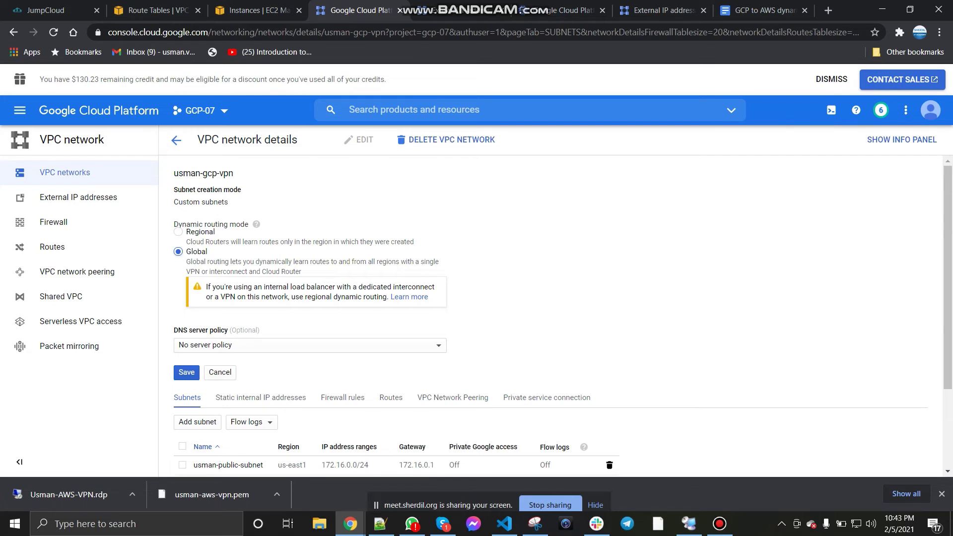
pyautogui.click(186, 373)
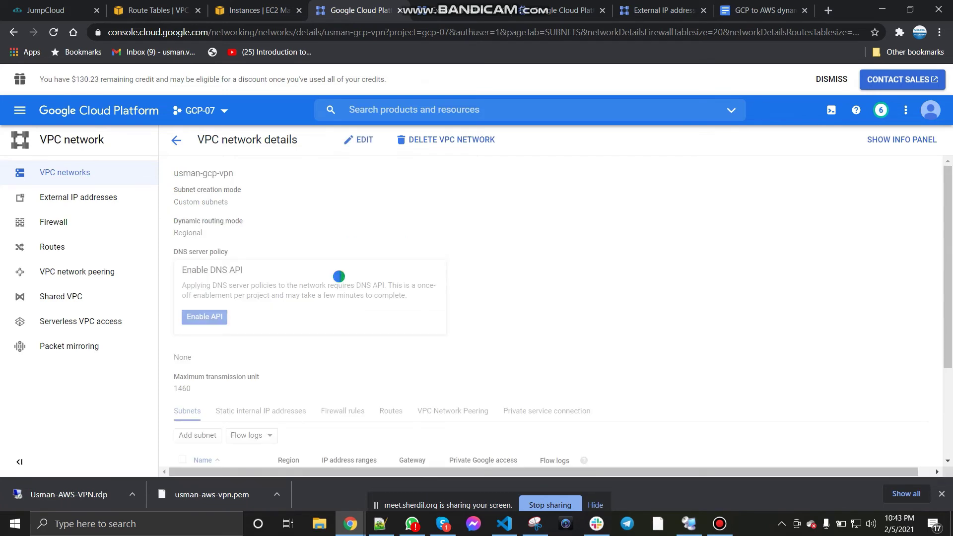
pyautogui.click(759, 10)
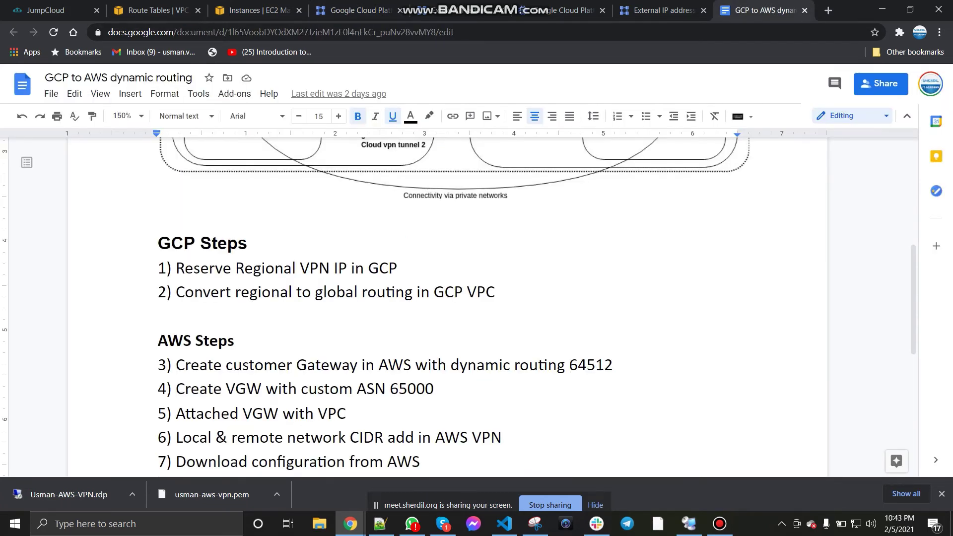
# Step: Select ASN 64512 in the doc, then the static address 35.231.190.141 in External IP addresses
pyautogui.scroll(-3, 447, 307)
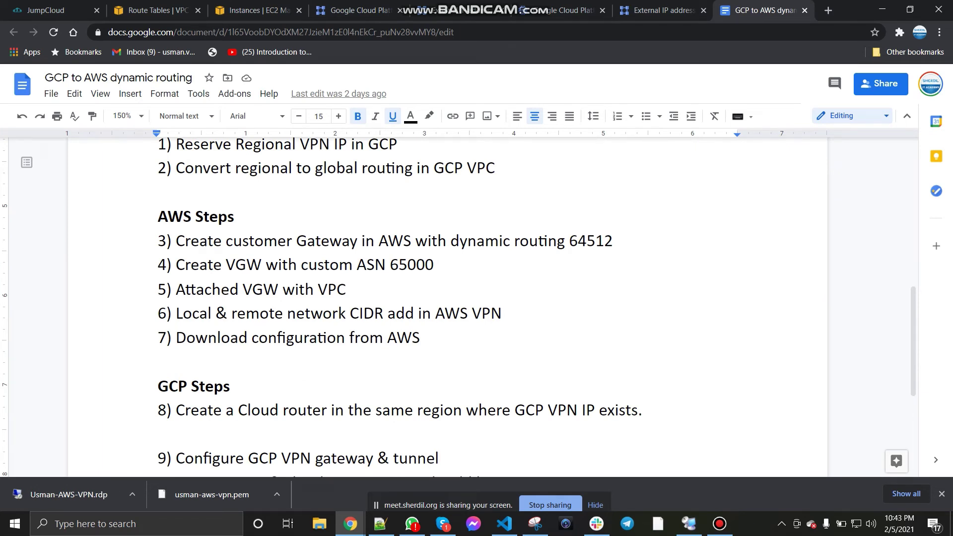
pyautogui.doubleClick(572, 241)
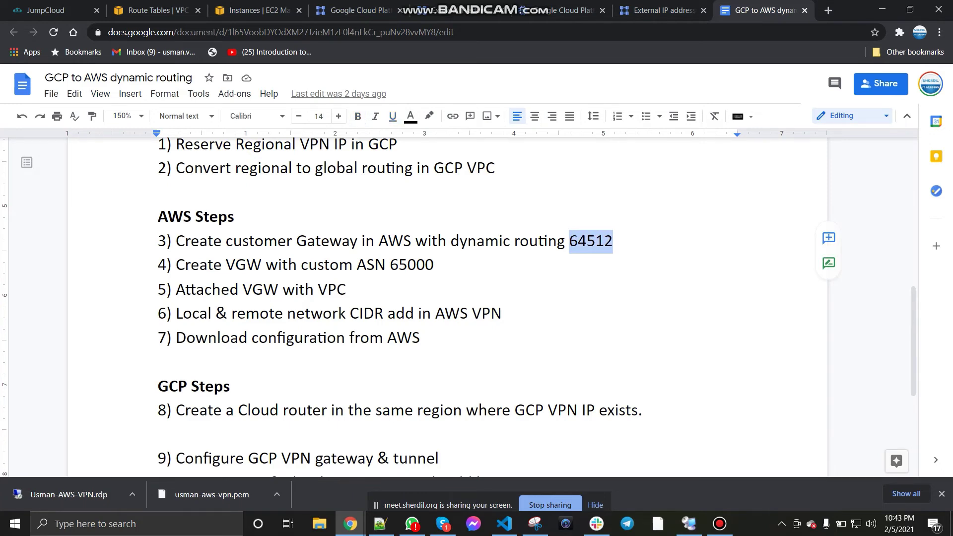
pyautogui.click(456, 10)
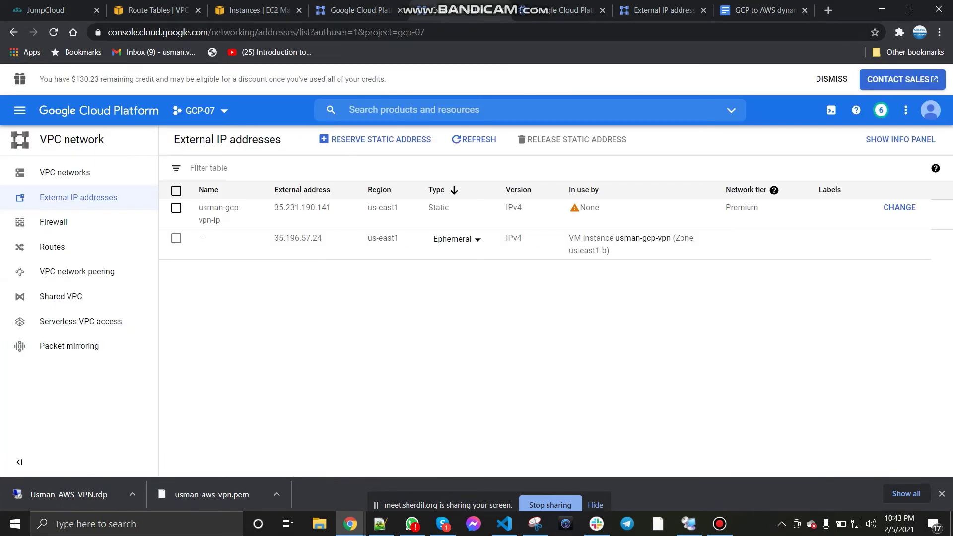
pyautogui.click(552, 11)
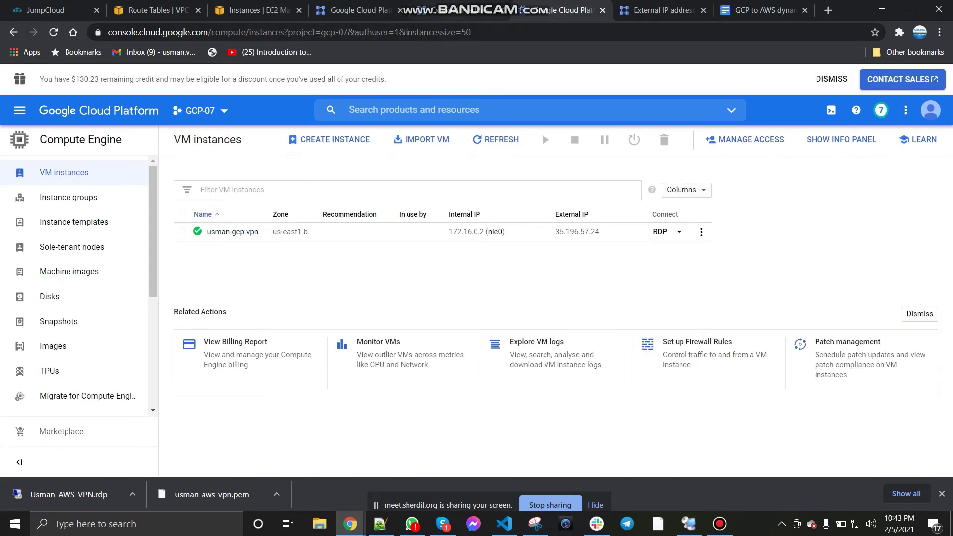
pyautogui.click(458, 11)
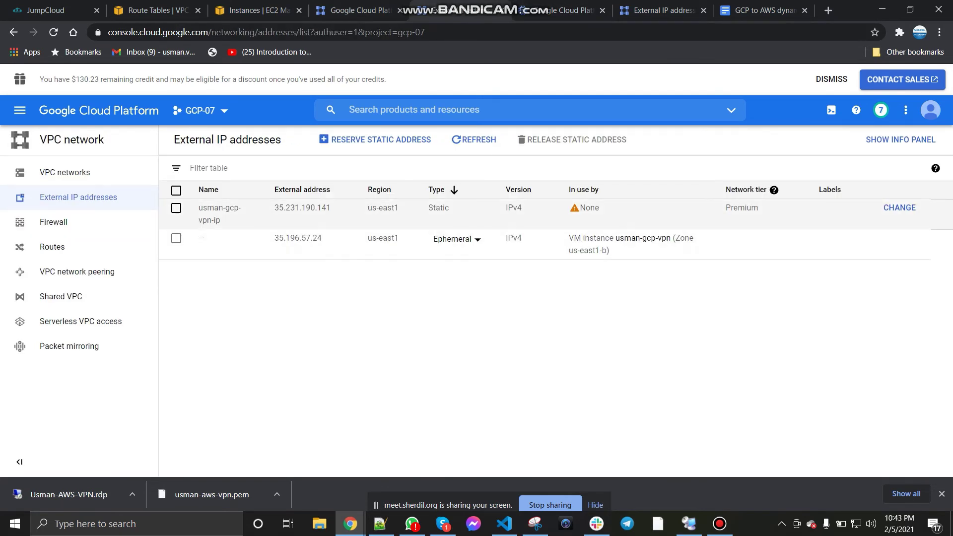
pyautogui.moveTo(274, 208); pyautogui.dragTo(330, 208)
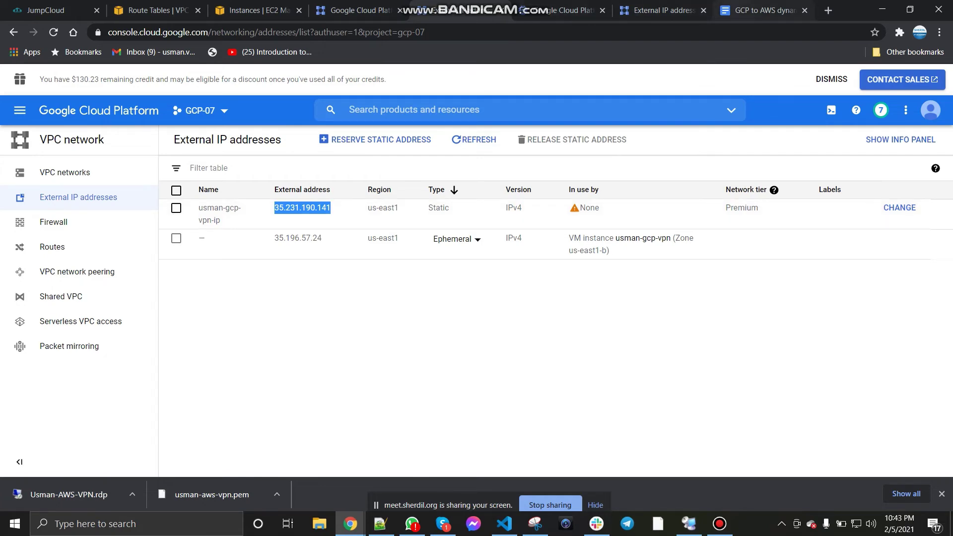
# Step: Review the top of the routing doc, then move to the AWS VPC console's VPC details
pyautogui.click(750, 10)
pyautogui.scroll(8, 446, 298)
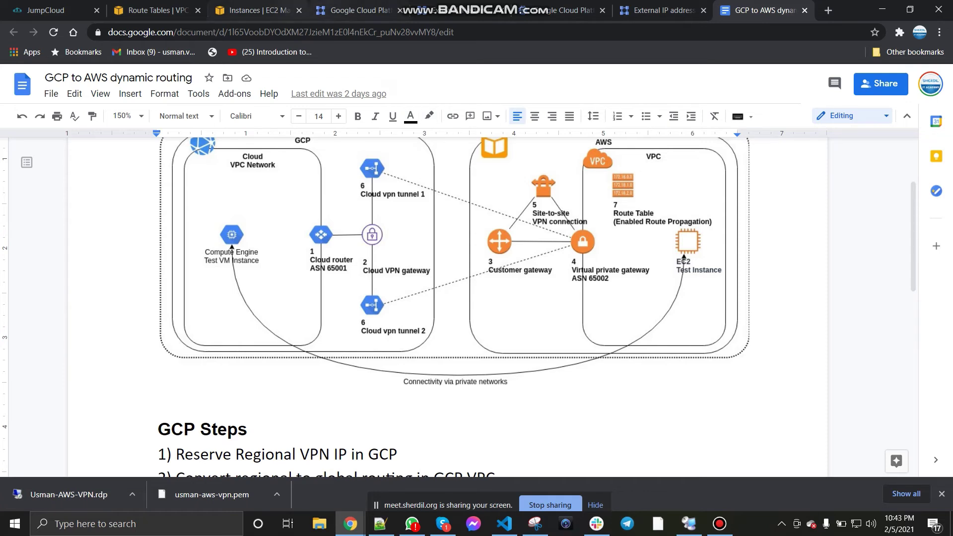
pyautogui.hotkey('ctrl', '2')
pyautogui.scroll(-5, 65, 295)
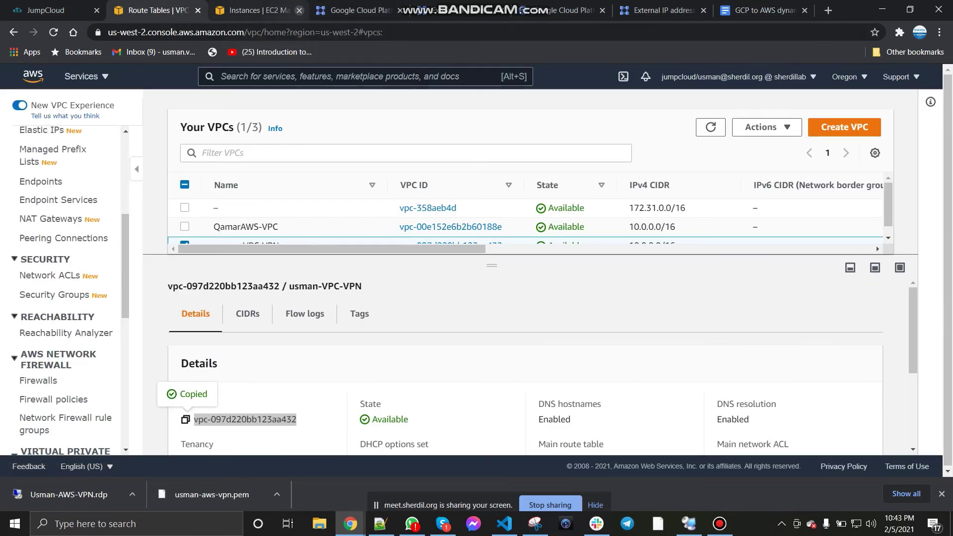
# Step: Tidy the browser tabs by closing the EC2, VM instances and duplicate external IP pages
pyautogui.click(299, 10)
pyautogui.hotkey('ctrl', '3')
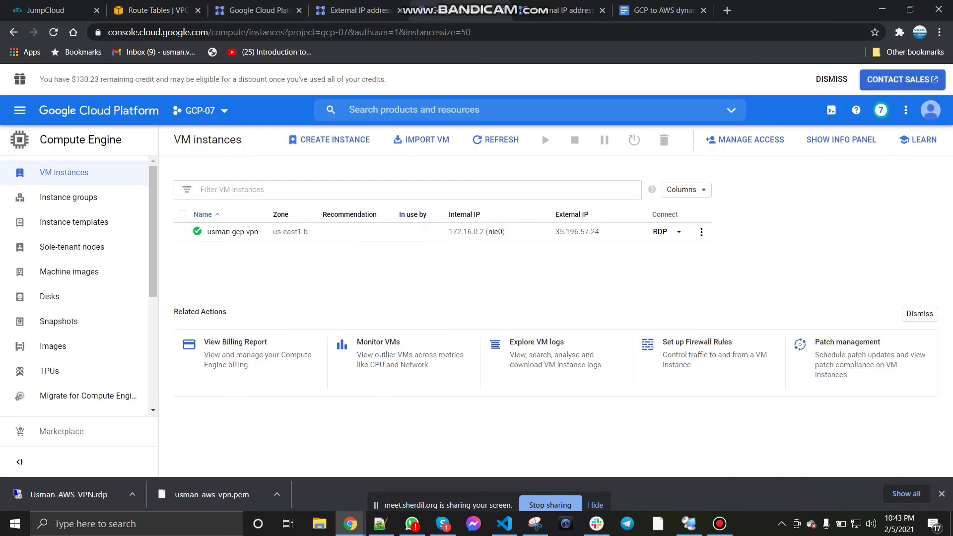
pyautogui.hotkey('ctrl', 'w')
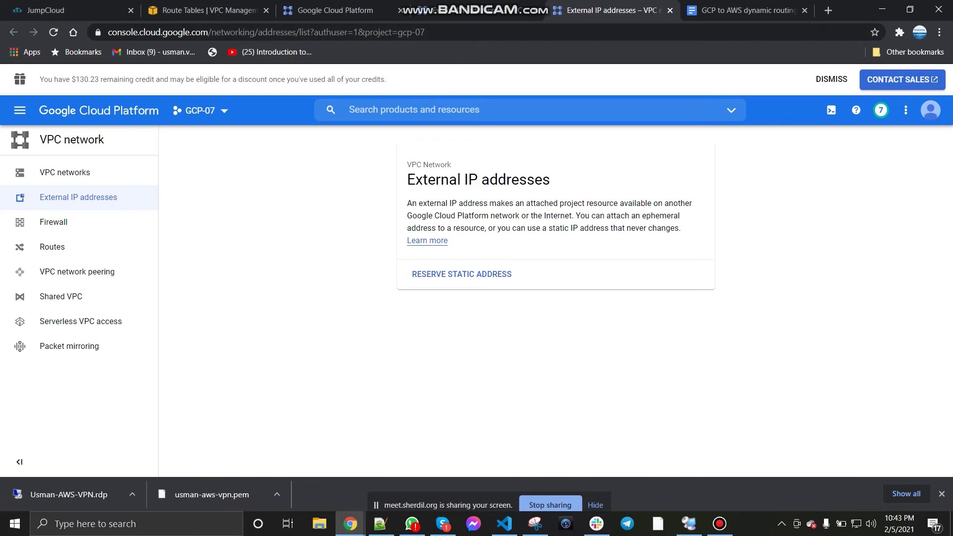
pyautogui.click(670, 10)
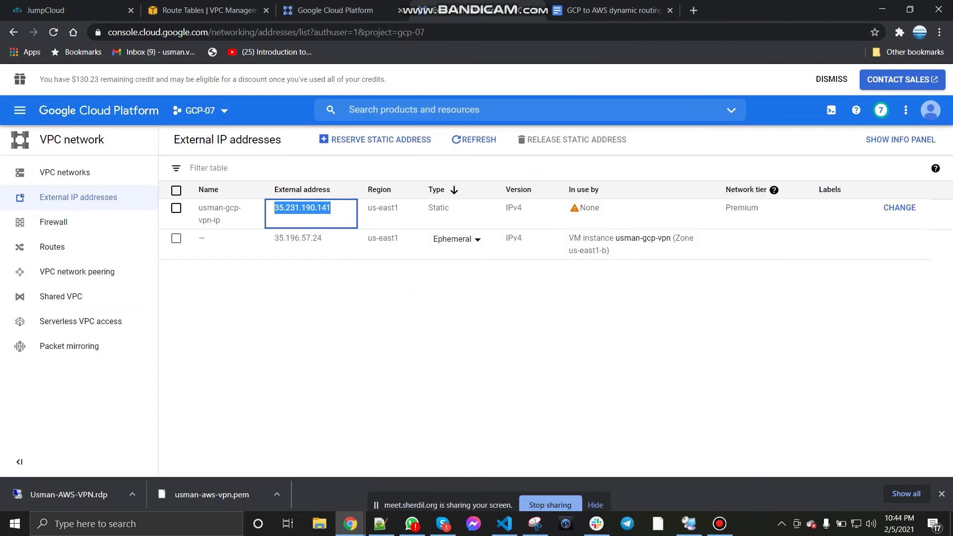
pyautogui.moveTo(467, 10); pyautogui.dragTo(332, 10)
pyautogui.click(472, 10)
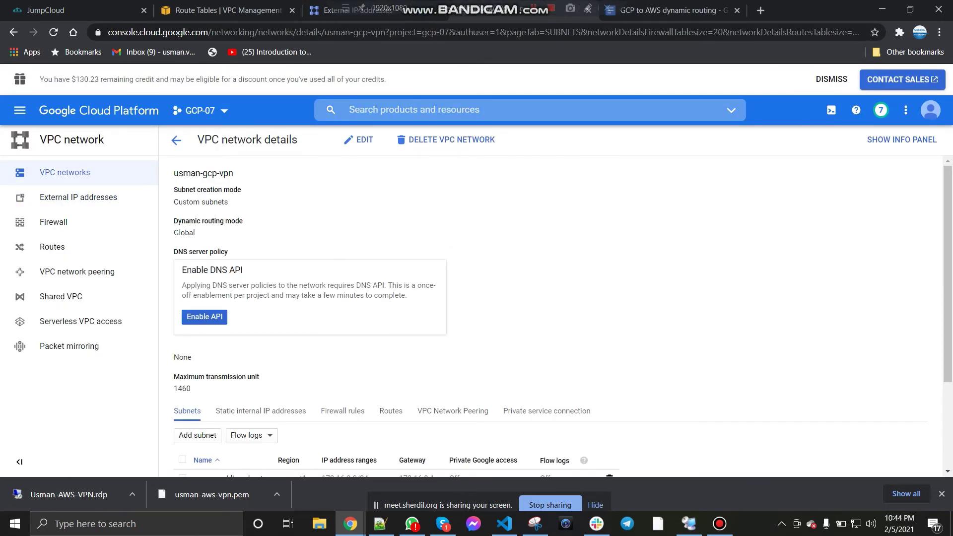
pyautogui.click(13, 32)
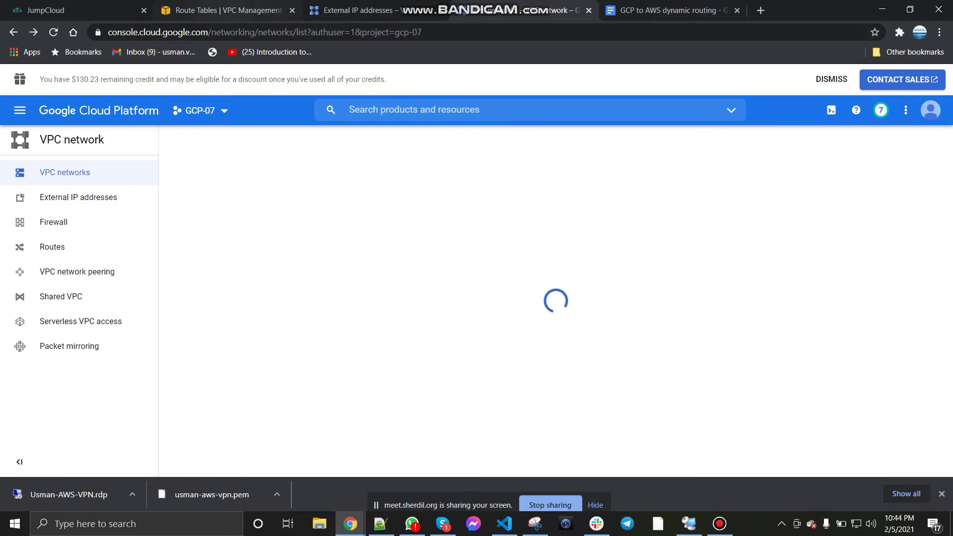
# Step: Open Customer Gateways, Virtual Private Gateways and Site-to-Site VPN Connections in new tabs
pyautogui.click(224, 10)
pyautogui.scroll(-5, 63, 293)
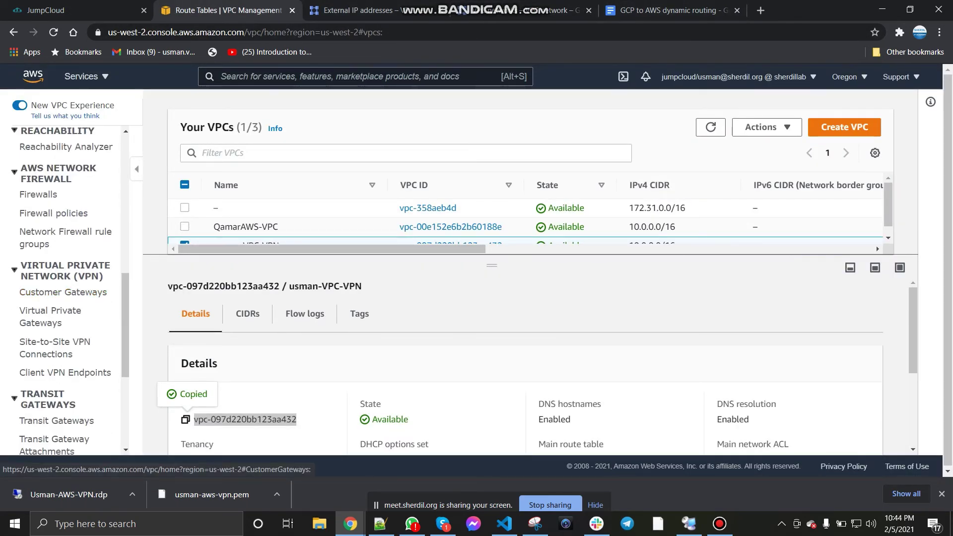
pyautogui.rightClick(64, 292)
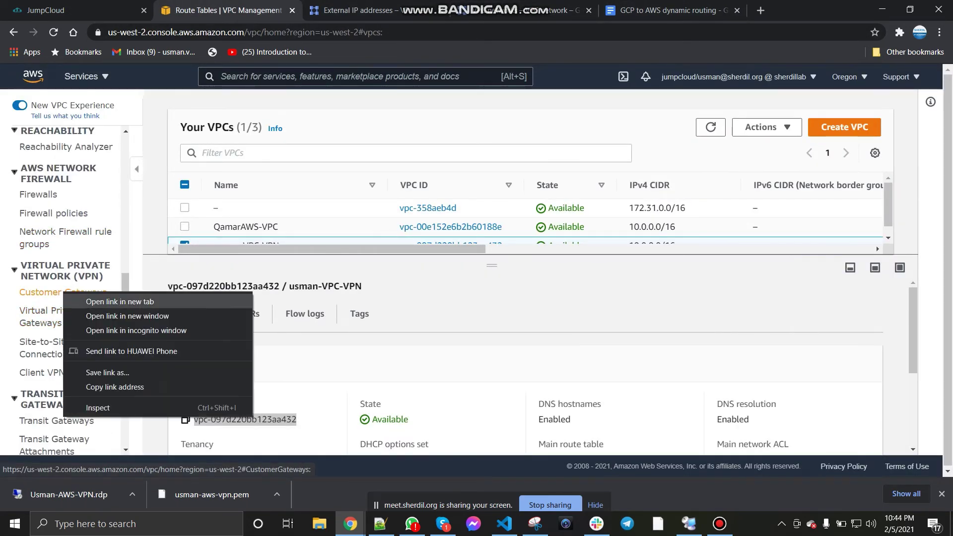
pyautogui.click(99, 302)
pyautogui.rightClick(54, 311)
pyautogui.click(99, 319)
pyautogui.rightClick(45, 341)
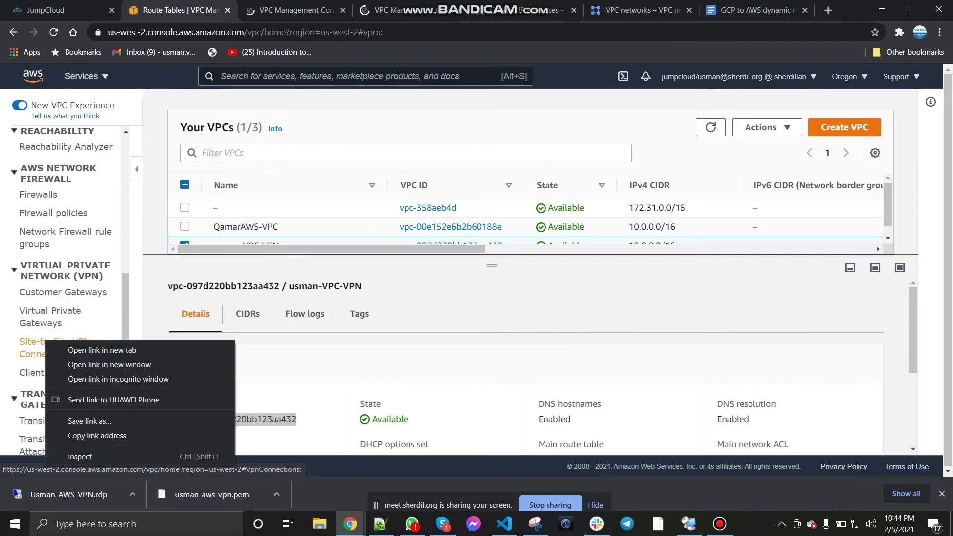
pyautogui.click(102, 350)
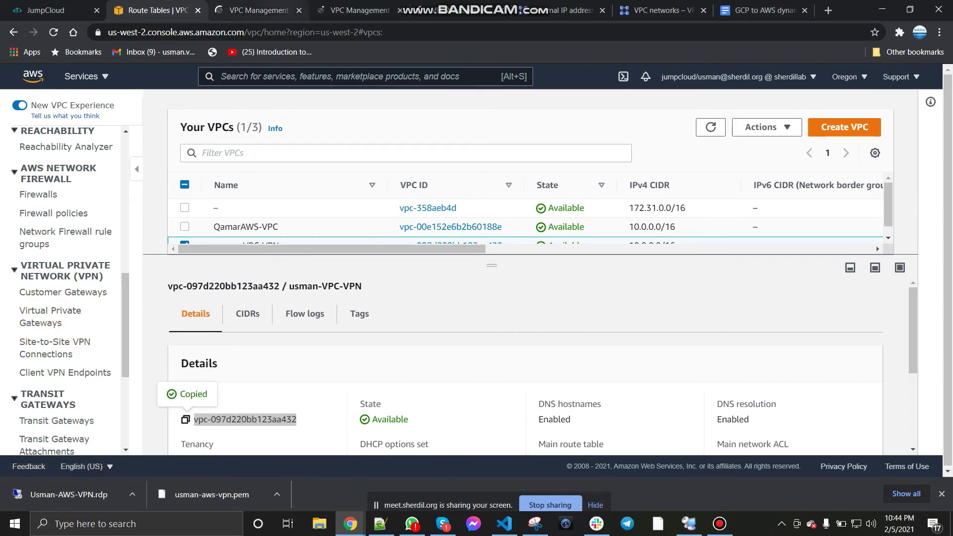
# Step: Check the reserved GCP external IP, then bring up the Create Customer Gateway form
pyautogui.hotkey('ctrl', 'Tab')
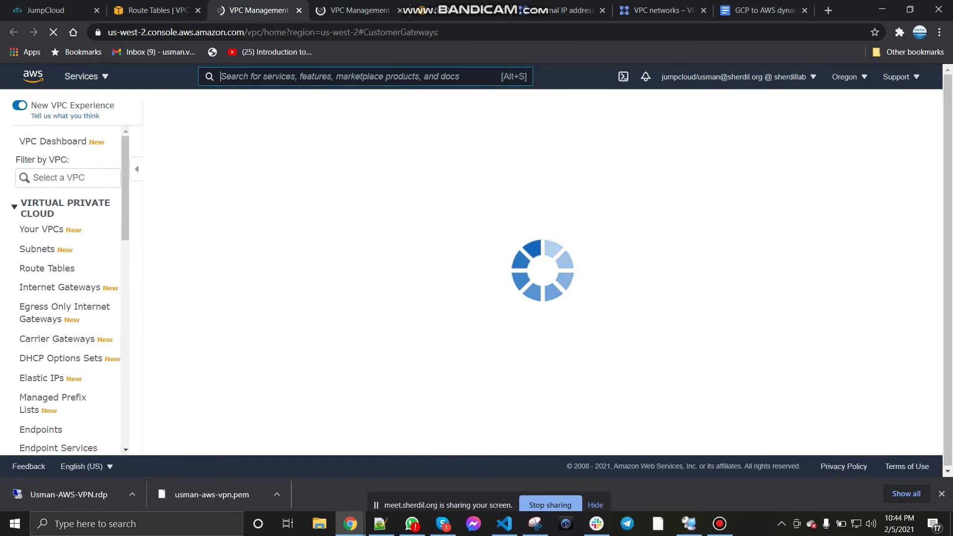
pyautogui.click(576, 10)
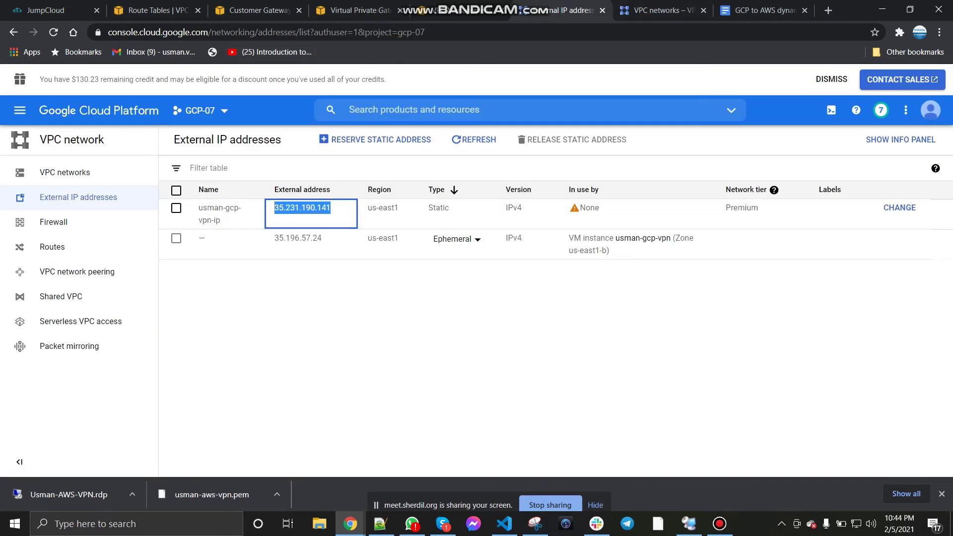
pyautogui.click(635, 283)
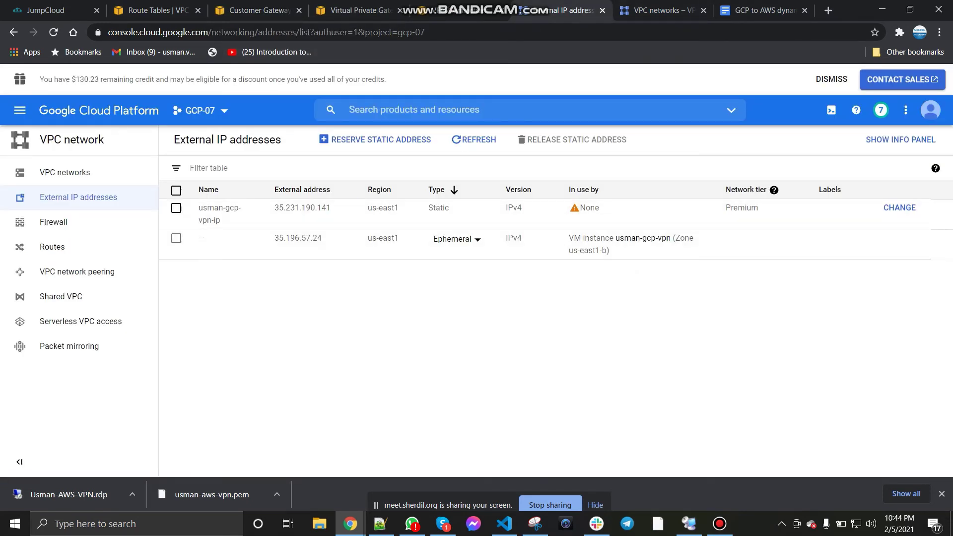
pyautogui.click(258, 10)
pyautogui.click(541, 202)
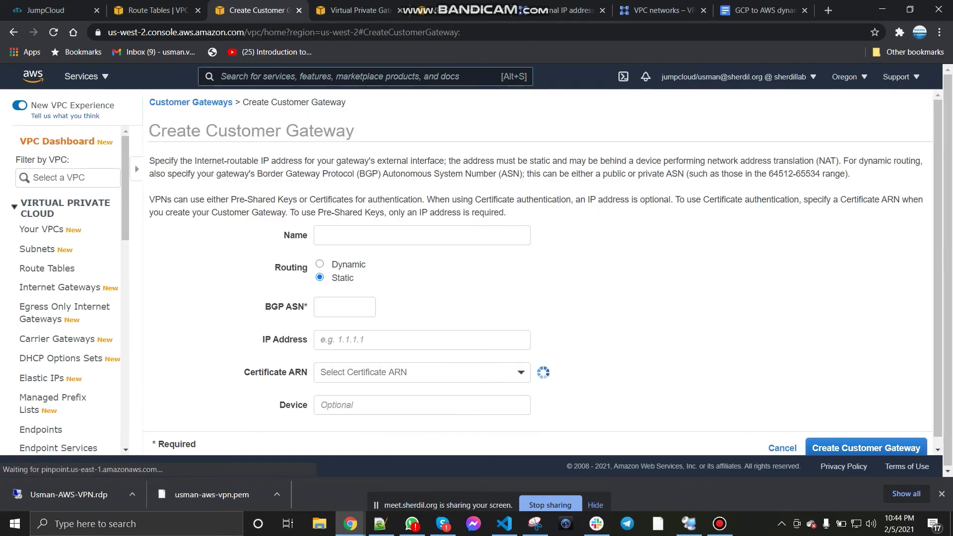
# Step: Name the customer gateway GCP-firewall-IP
pyautogui.click(764, 10)
pyautogui.scroll(-5, 491, 308)
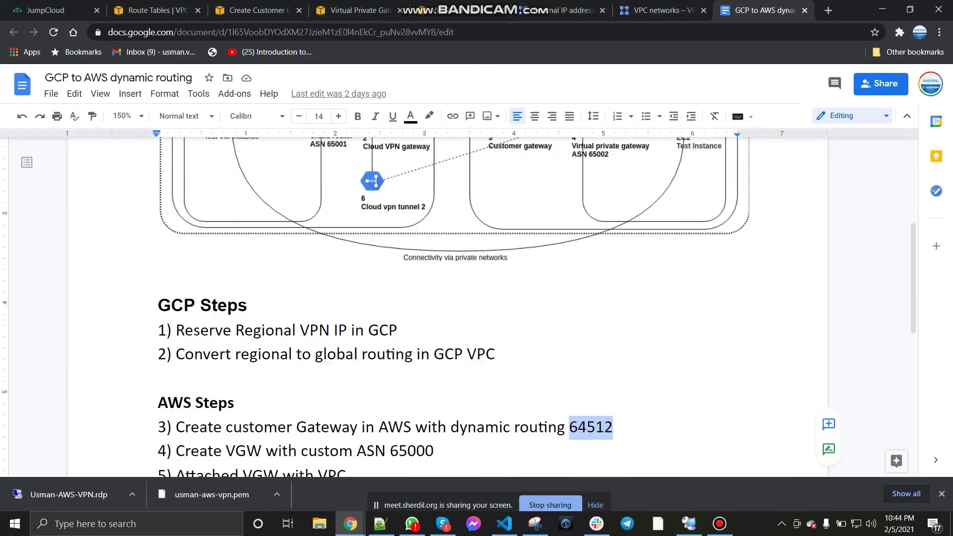
pyautogui.click(258, 10)
pyautogui.click(278, 235)
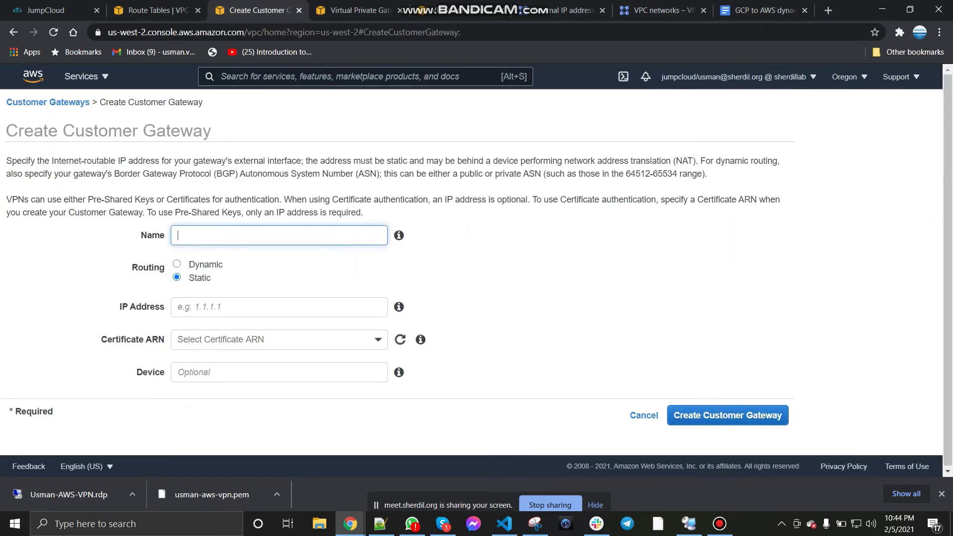
pyautogui.write('GCP-firewall-IP')
pyautogui.click(176, 277)
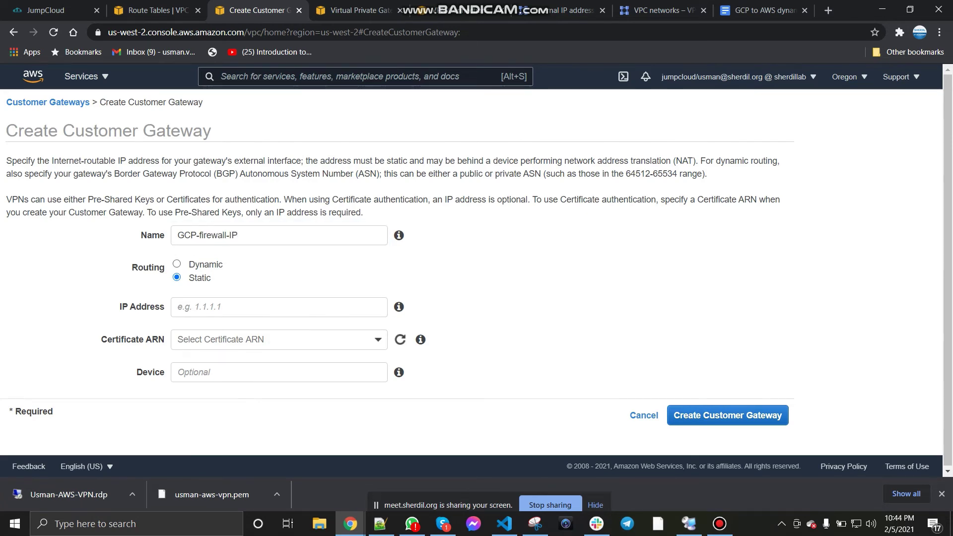
# Step: Choose dynamic routing with BGP ASN 64512 for the customer gateway
pyautogui.click(177, 265)
pyautogui.press('Tab')
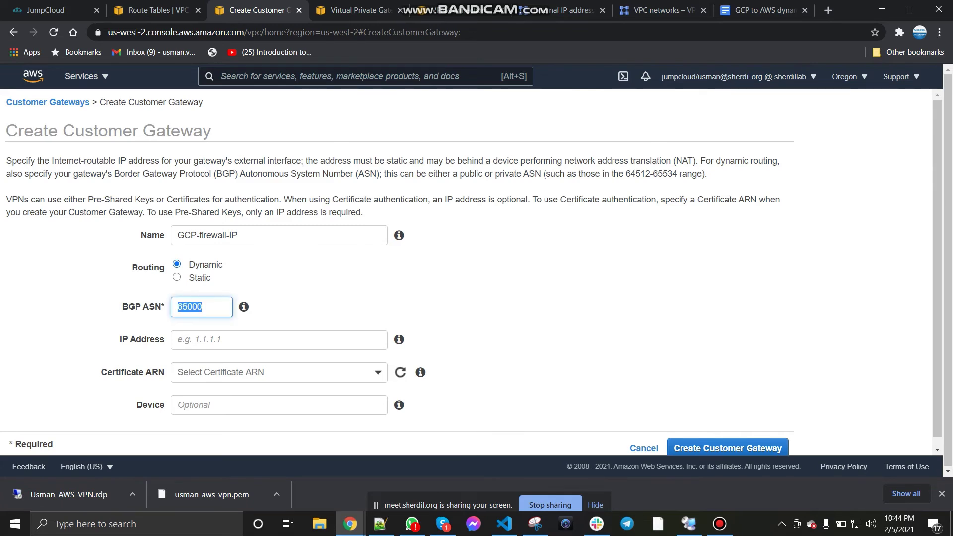
pyautogui.write('64512')
pyautogui.click(759, 10)
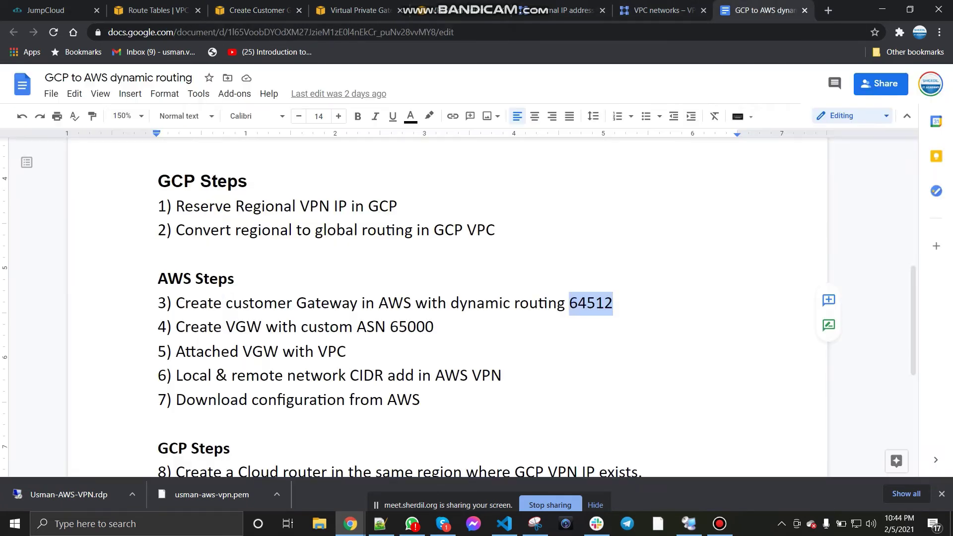
pyautogui.click(346, 351)
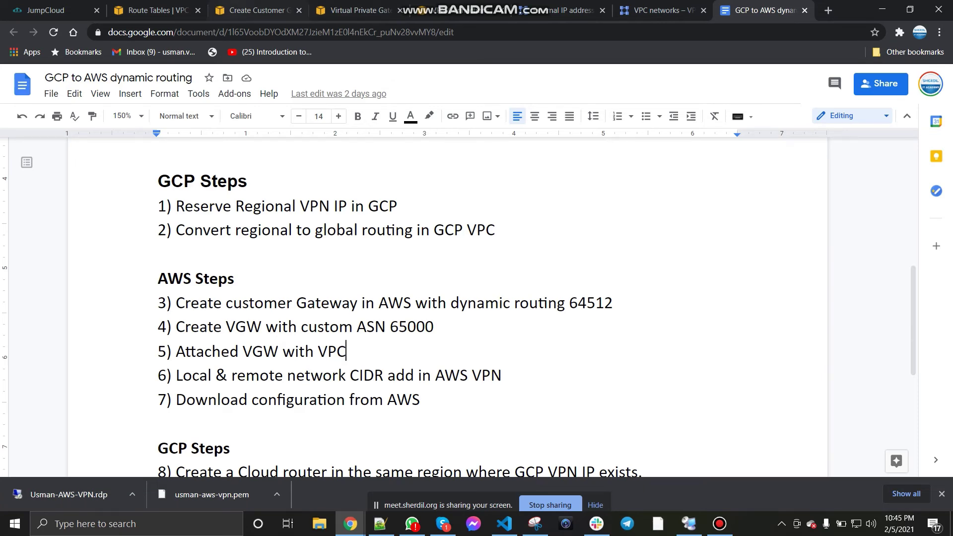
# Step: Paste 35.231.190.141 as the gateway IP address and create the customer gateway
pyautogui.hotkey('ctrl', '3')
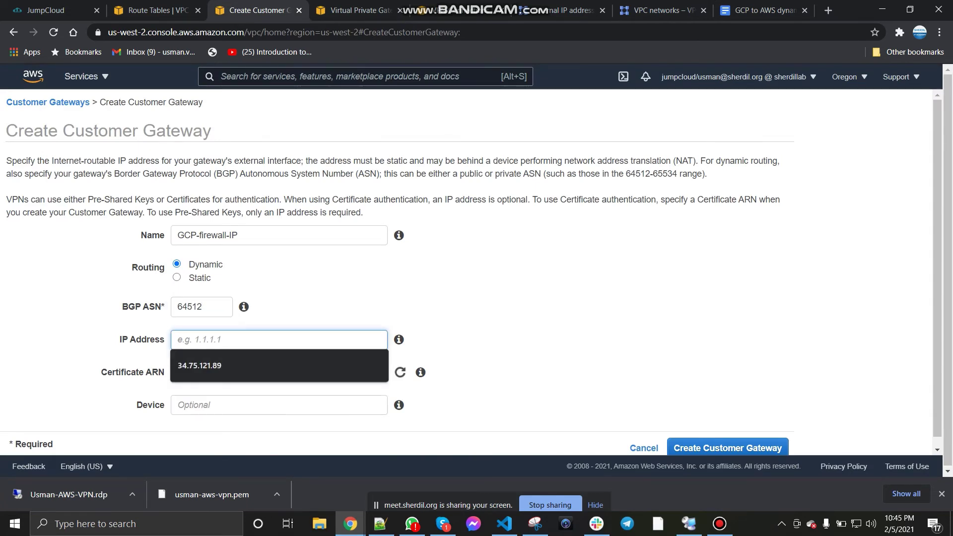
pyautogui.write('35.231.190.141')
pyautogui.press('Tab')
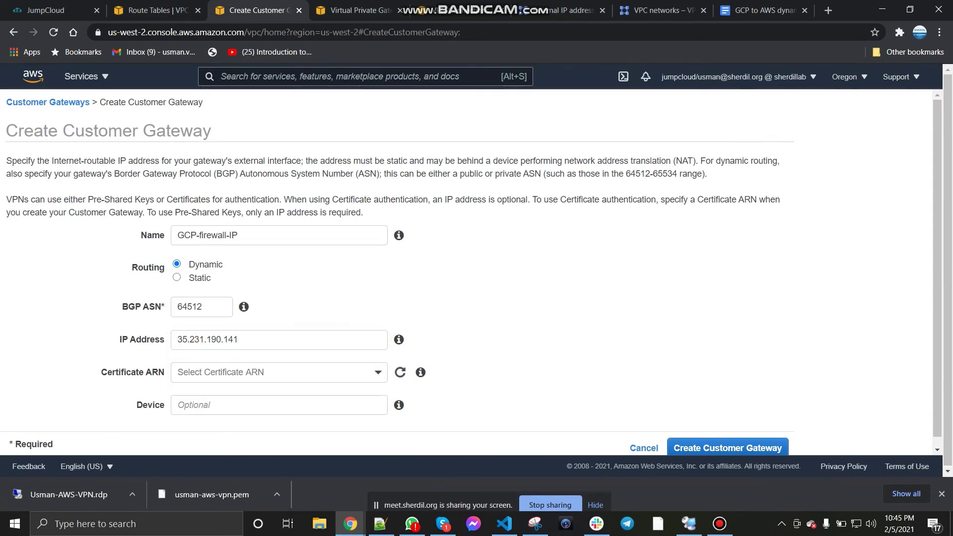
pyautogui.scroll(-1, 467, 272)
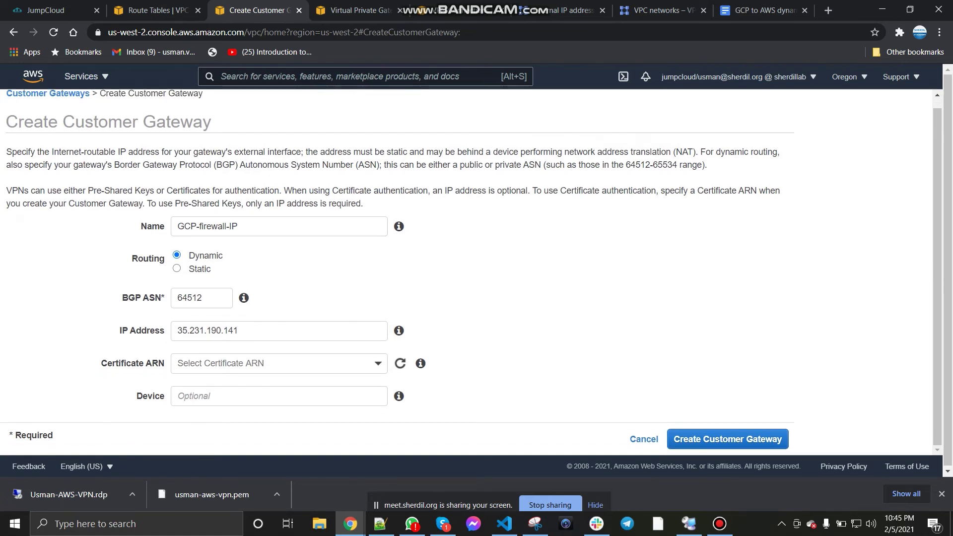
pyautogui.click(727, 439)
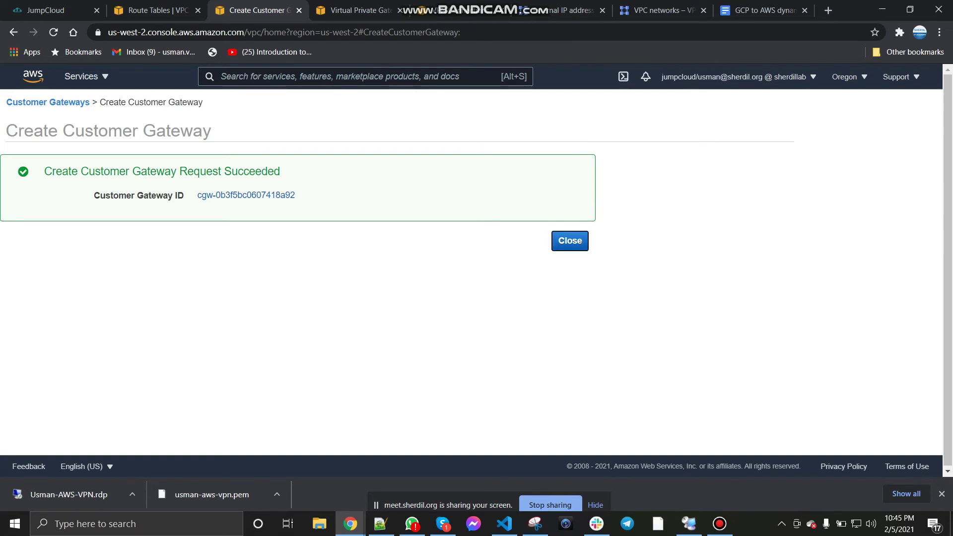
pyautogui.click(570, 240)
pyautogui.click(764, 10)
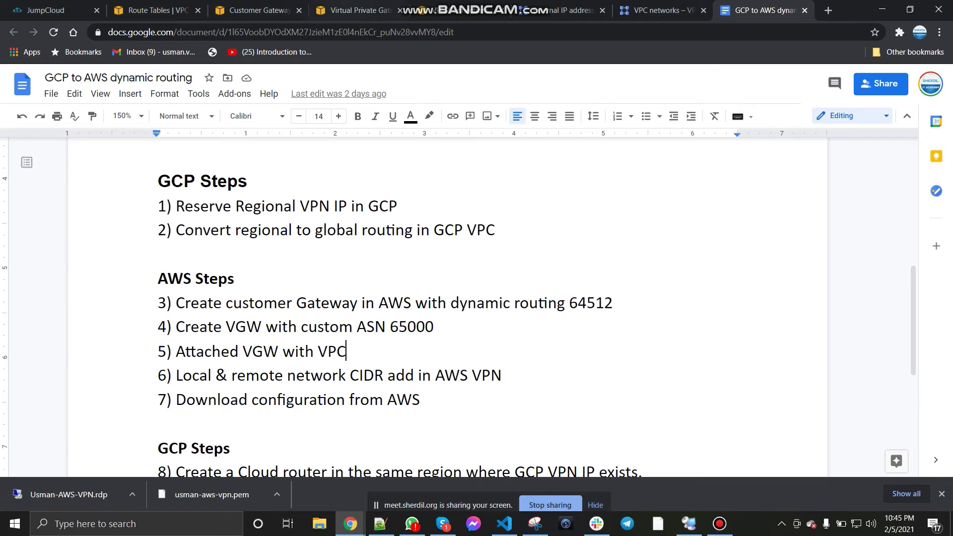
# Step: Scroll the routing doc up to the BGP VPN diagram showing the VGW at ASN 65002
pyautogui.click(376, 6)
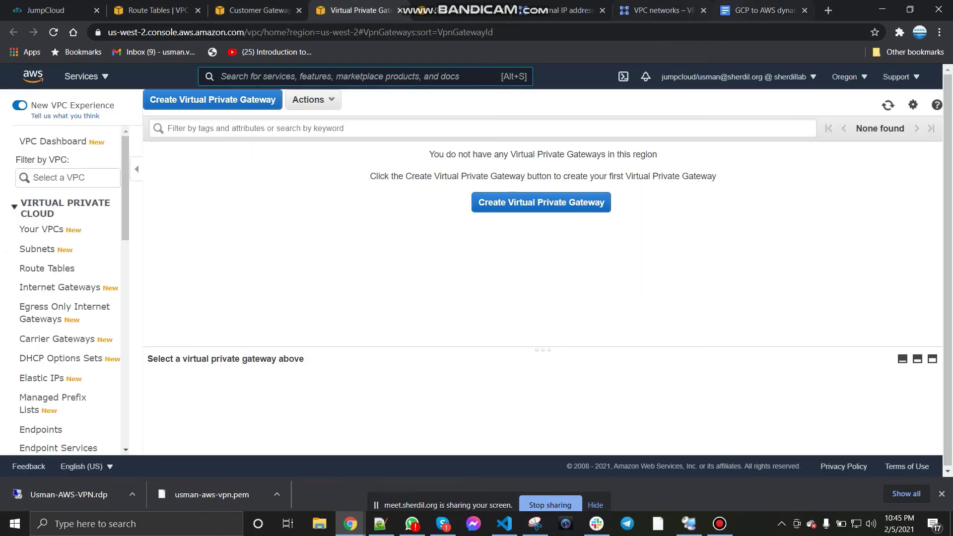
pyautogui.click(740, 10)
pyautogui.scroll(7, 447, 298)
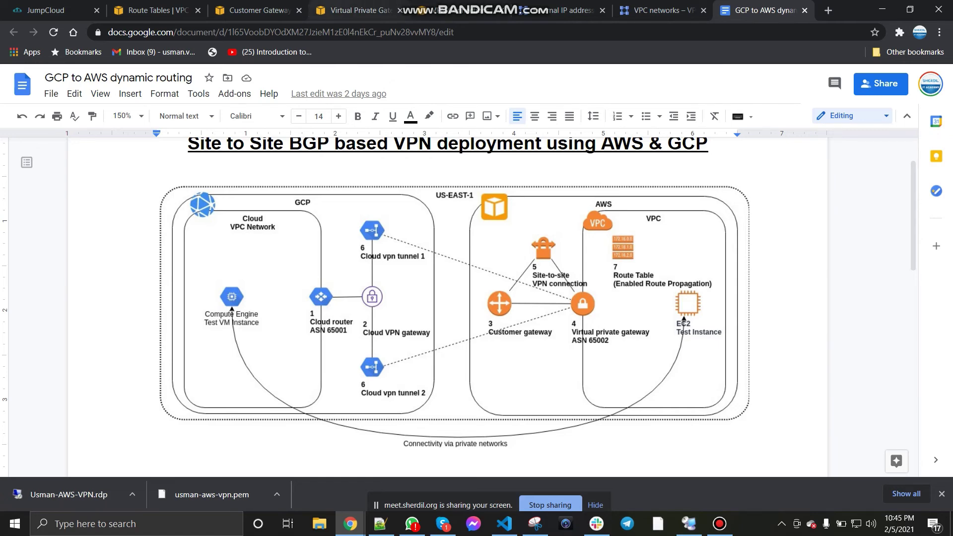
pyautogui.click(354, 9)
# Step: Create virtual private gateway aws-VPN with custom ASN 65000
pyautogui.click(541, 202)
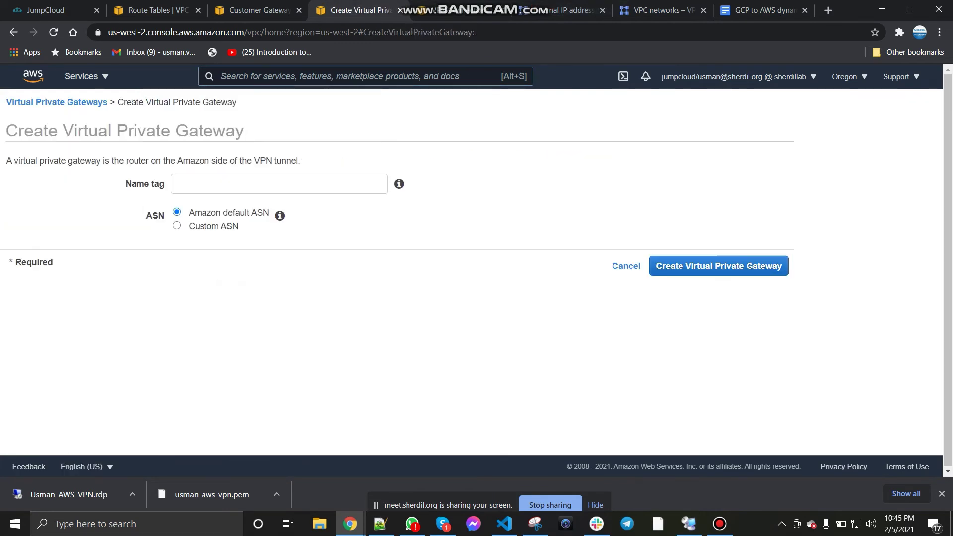
pyautogui.click(279, 183)
pyautogui.write('aws-')
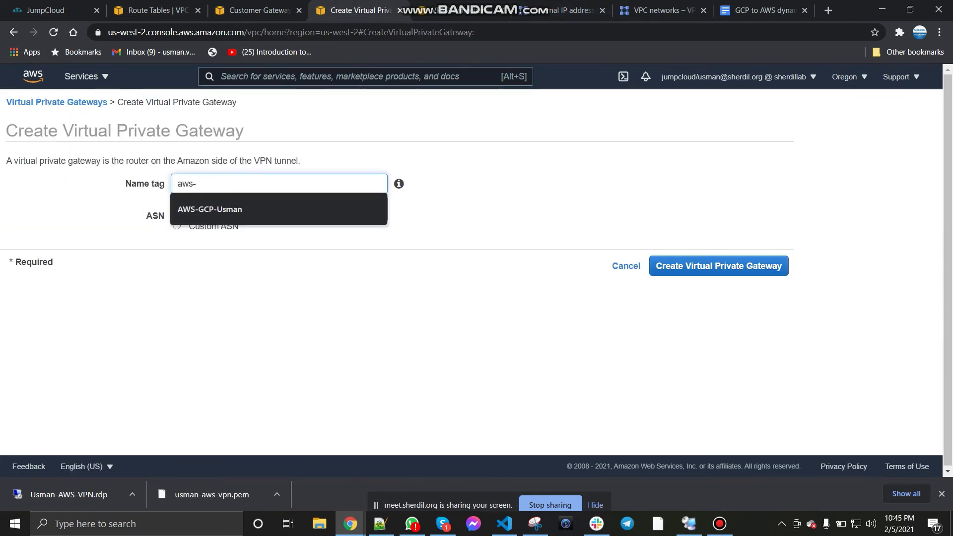
pyautogui.write('VPN')
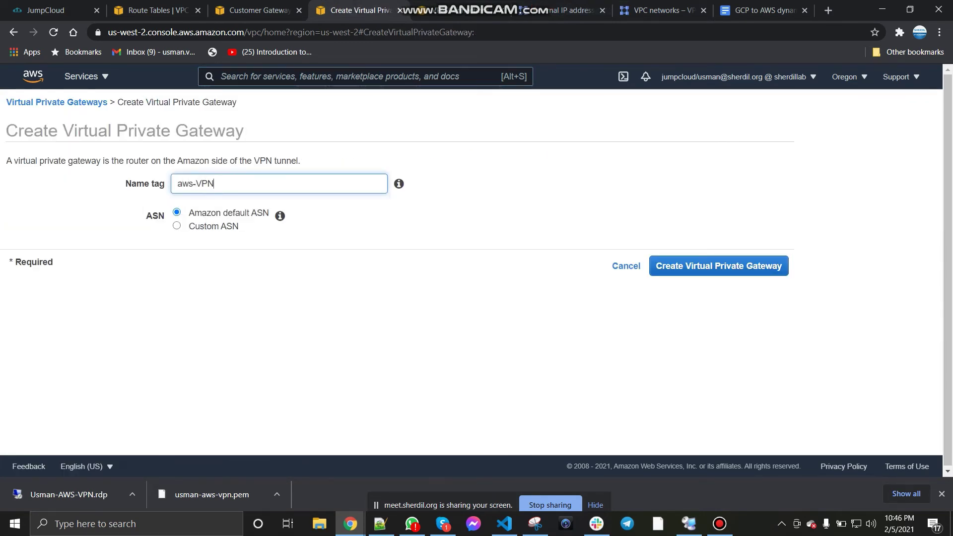
pyautogui.click(177, 226)
pyautogui.click(221, 255)
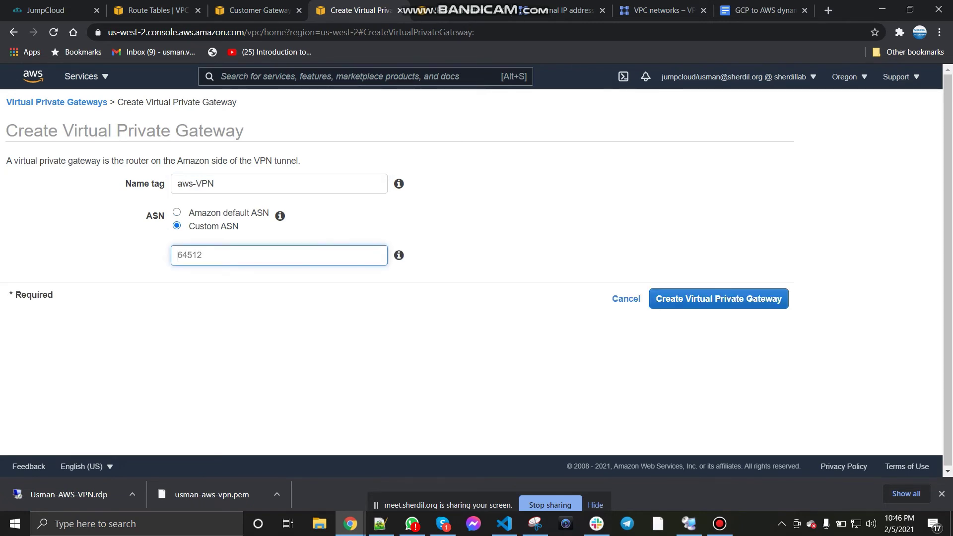
pyautogui.write('65000')
pyautogui.click(719, 299)
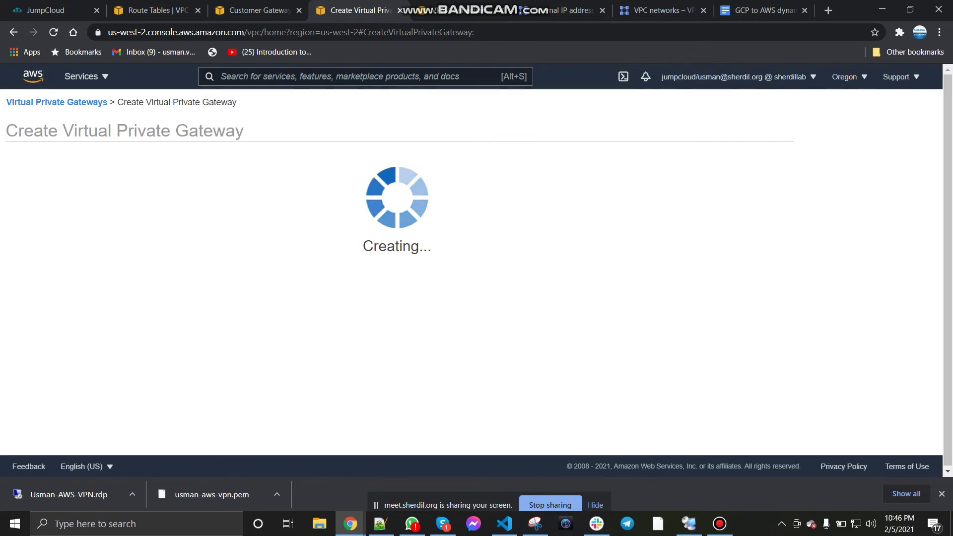
pyautogui.click(569, 241)
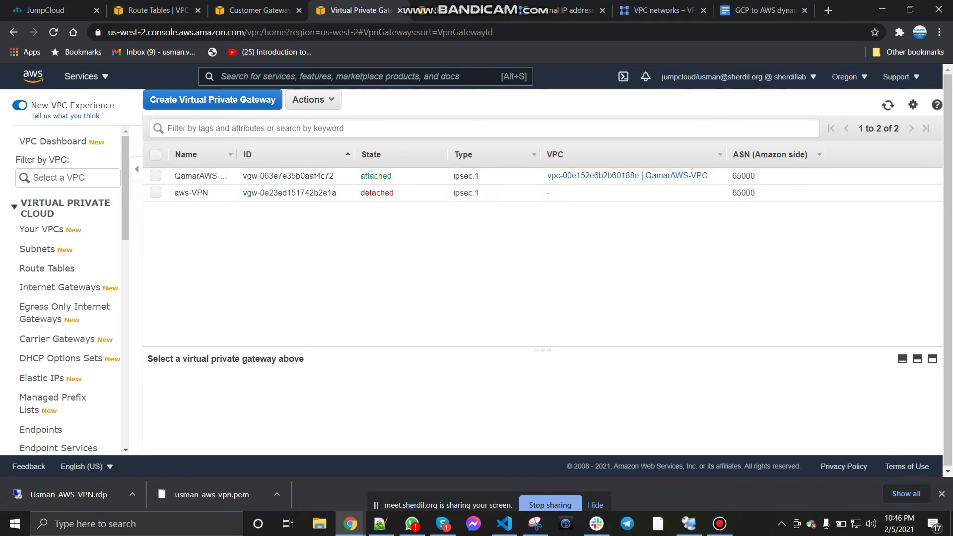
pyautogui.click(764, 11)
pyautogui.scroll(-1, 477, 297)
pyautogui.scroll(-5, 684, 235)
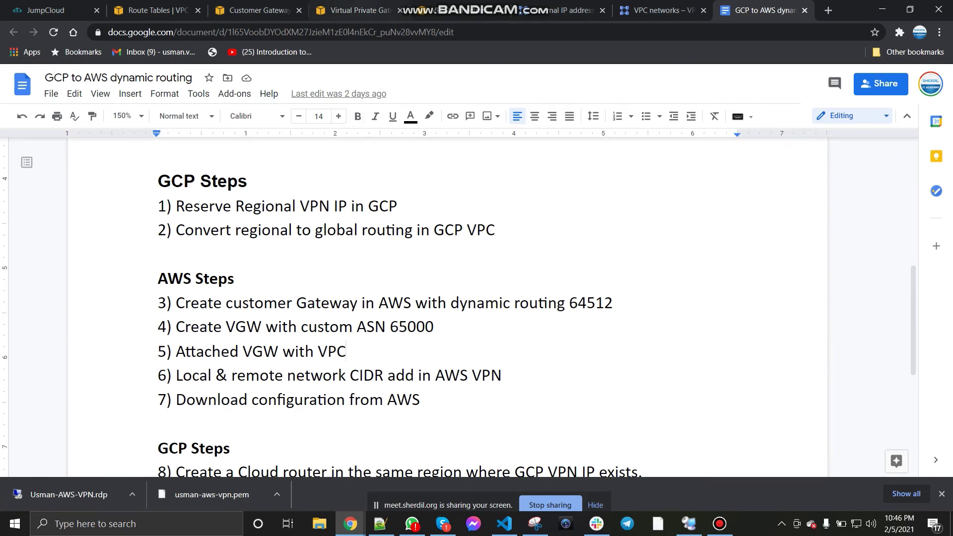
# Step: Attach the aws-VPN gateway to VPC vpc-097d220bb123aa432, then view the doc's network diagram
pyautogui.click(360, 10)
pyautogui.click(191, 193)
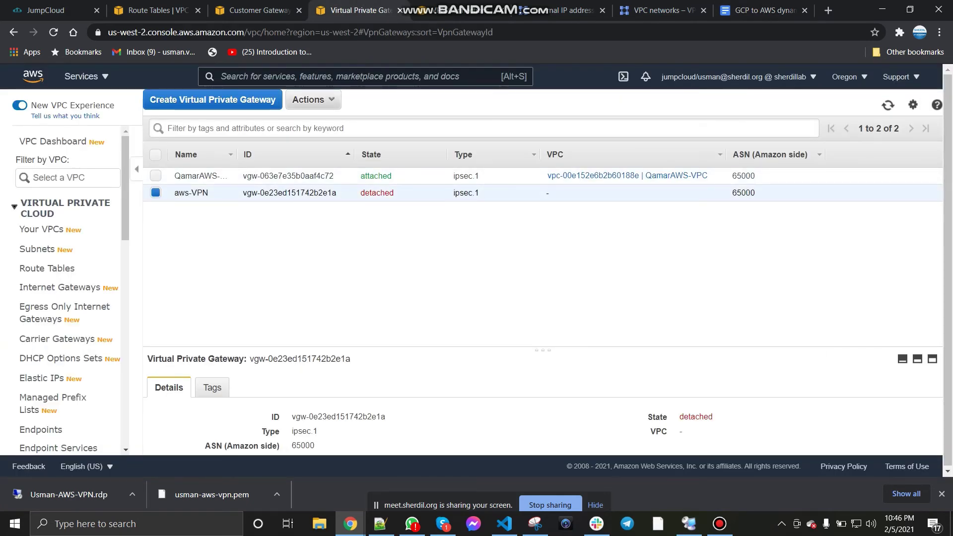
pyautogui.click(313, 100)
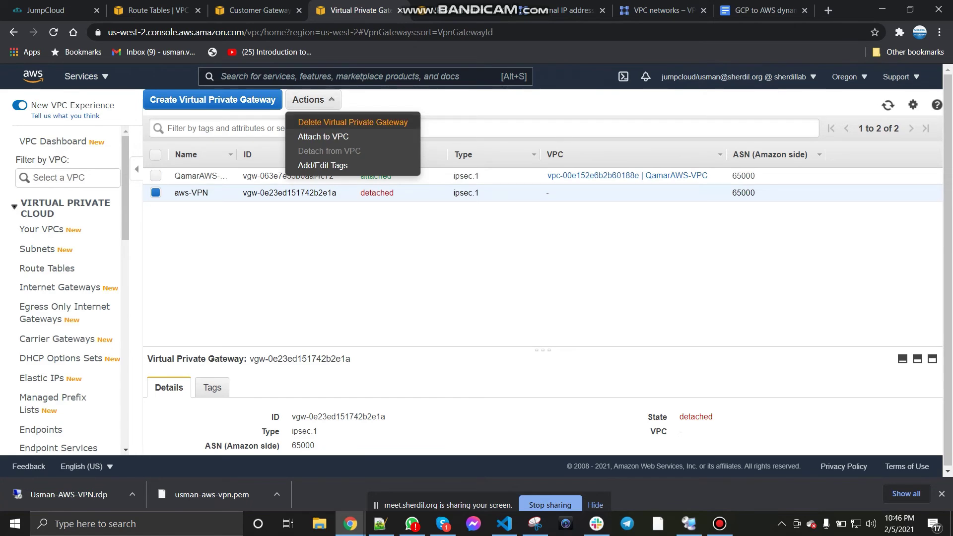
pyautogui.click(323, 137)
pyautogui.press('Down')
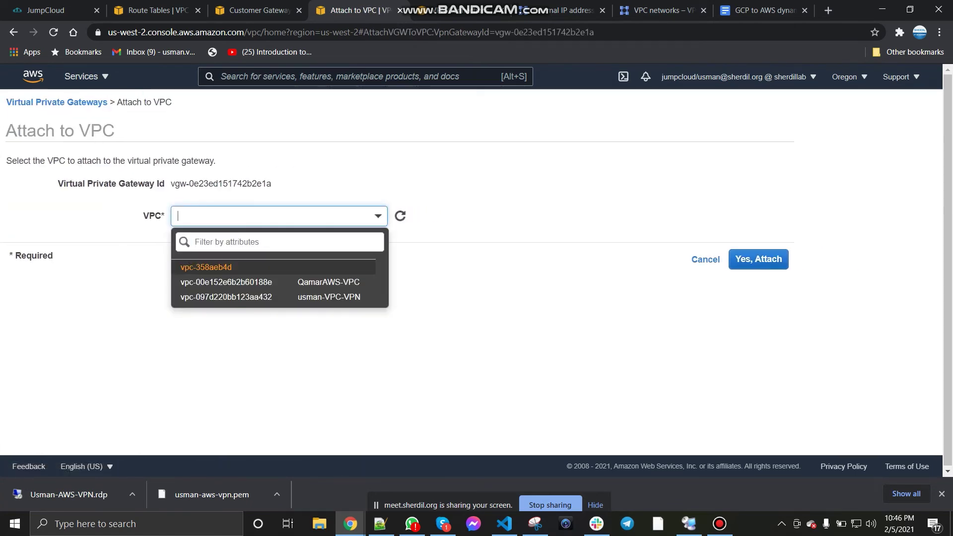
pyautogui.press('Down')
pyautogui.press('Down')
pyautogui.press('Return')
pyautogui.press('Return')
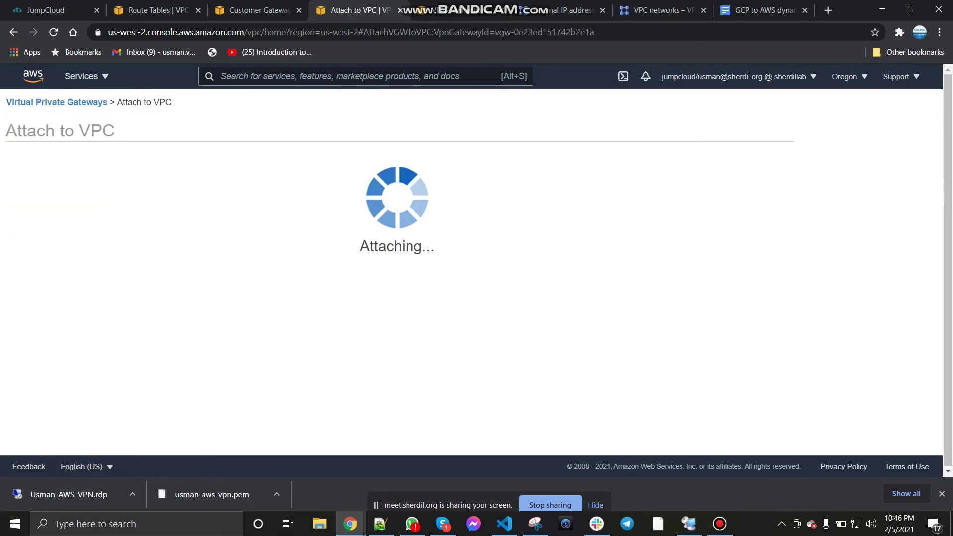
pyautogui.hotkey('ctrl', '9')
pyautogui.scroll(10, 446, 298)
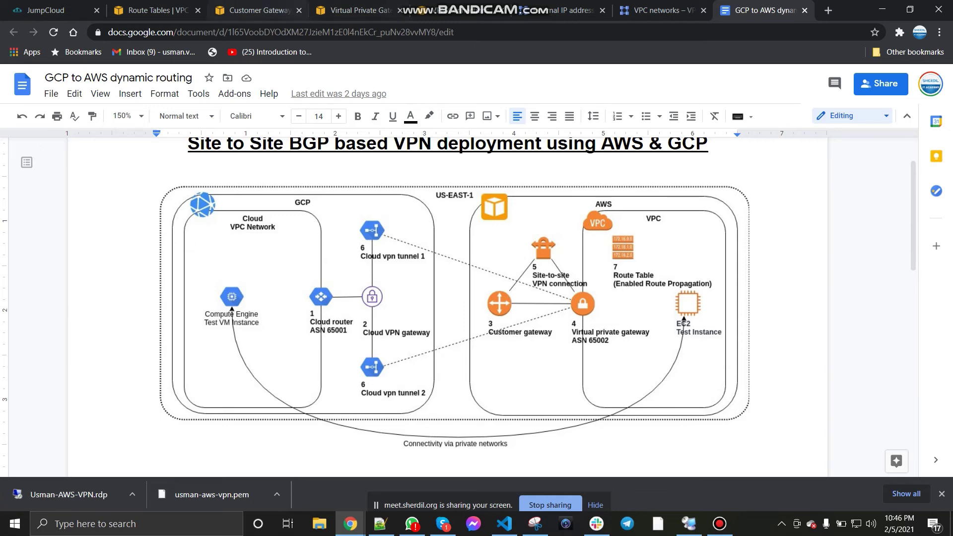
# Step: Review the doc's AWS and GCP steps list, then return to the AWS VPCs page
pyautogui.scroll(-8, 446, 298)
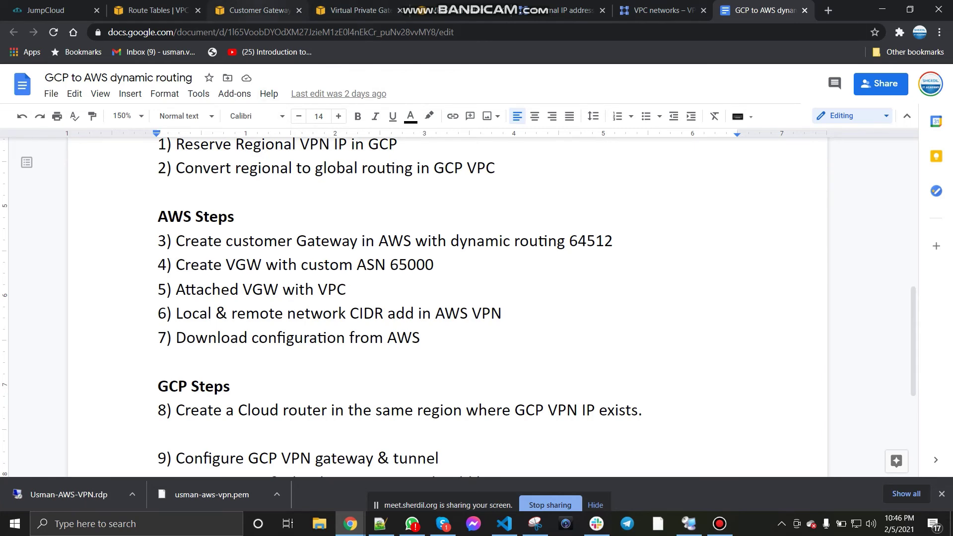
pyautogui.click(258, 10)
pyautogui.click(153, 10)
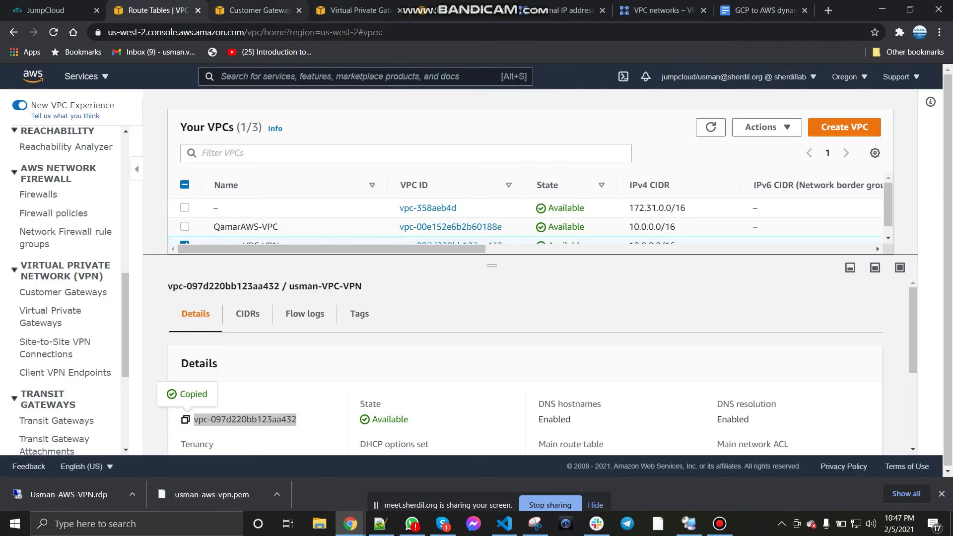
# Step: Start a new VPN connection and enter its name tag ending in -AWS-GCP-VPN
pyautogui.click(352, 10)
pyautogui.click(459, 10)
pyautogui.click(541, 202)
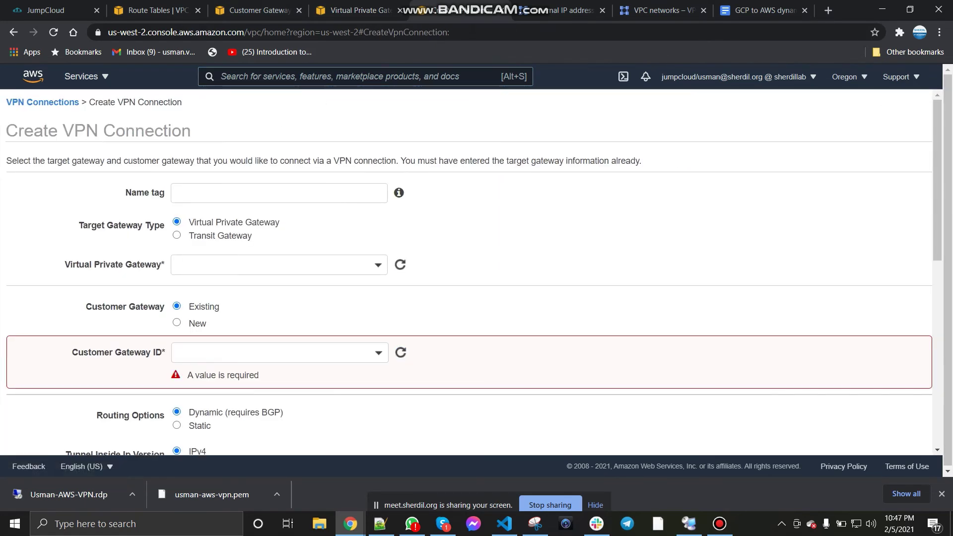
pyautogui.click(279, 193)
pyautogui.write('usman')
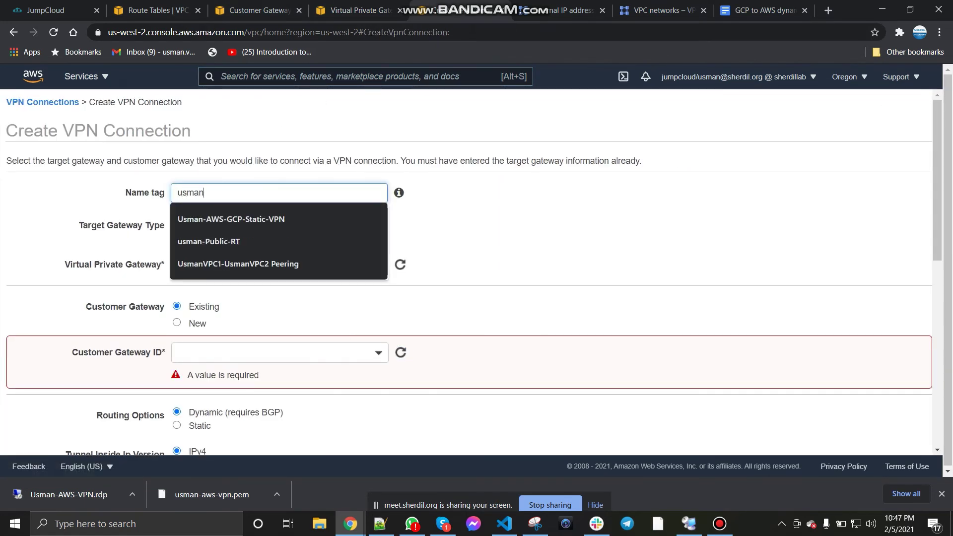
pyautogui.write('-AWS-GCP-VPN')
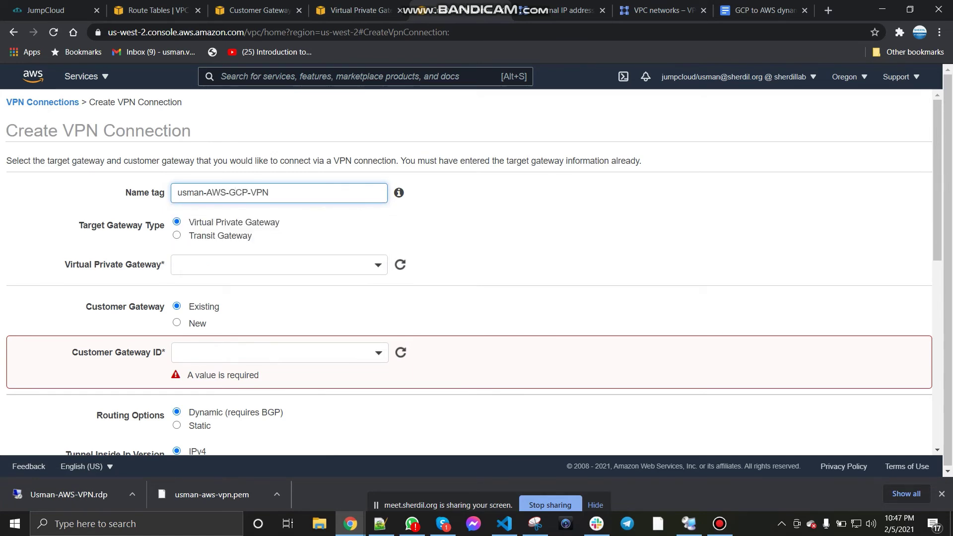
pyautogui.click(279, 265)
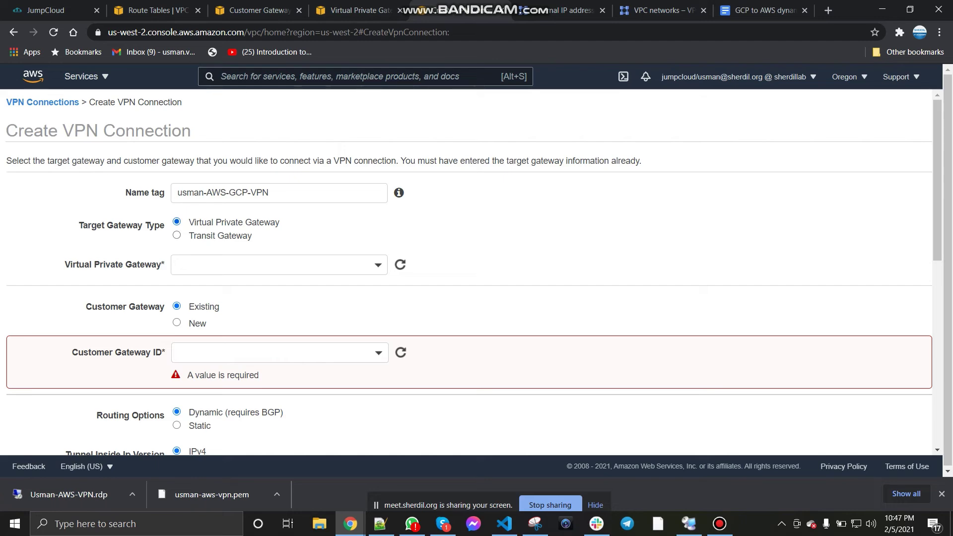
# Step: Check the doc's architecture diagram, then open the form's Virtual Private Gateway list
pyautogui.click(764, 10)
pyautogui.scroll(6, 448, 298)
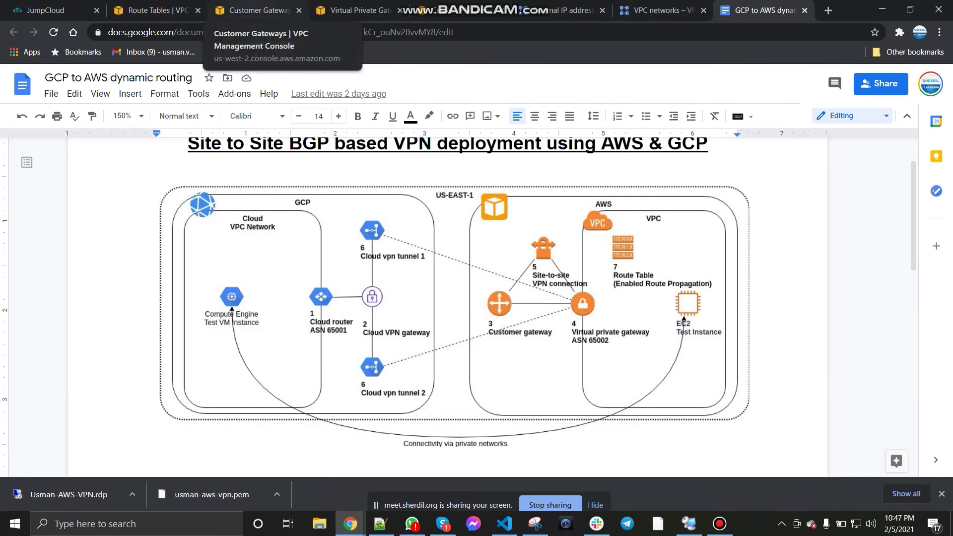
pyautogui.click(355, 10)
pyautogui.click(461, 10)
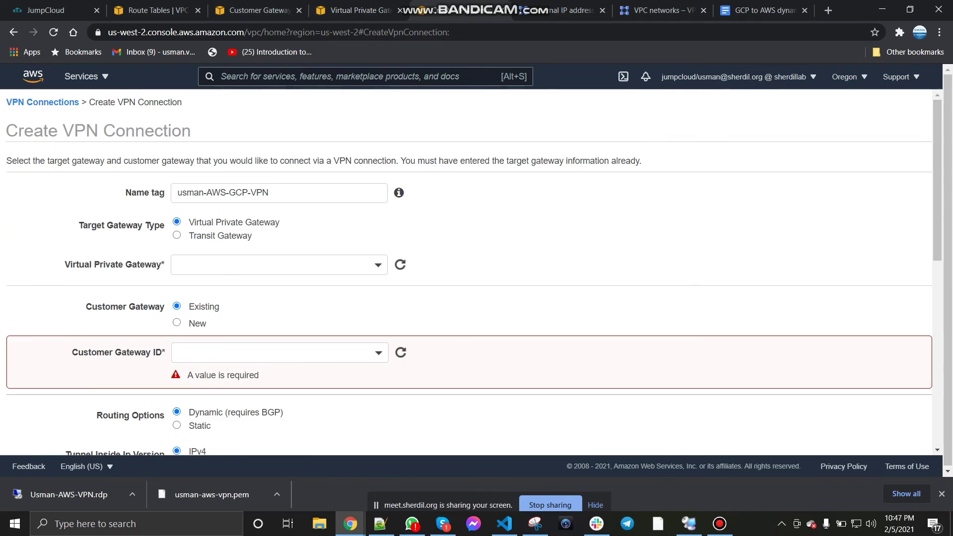
pyautogui.click(278, 265)
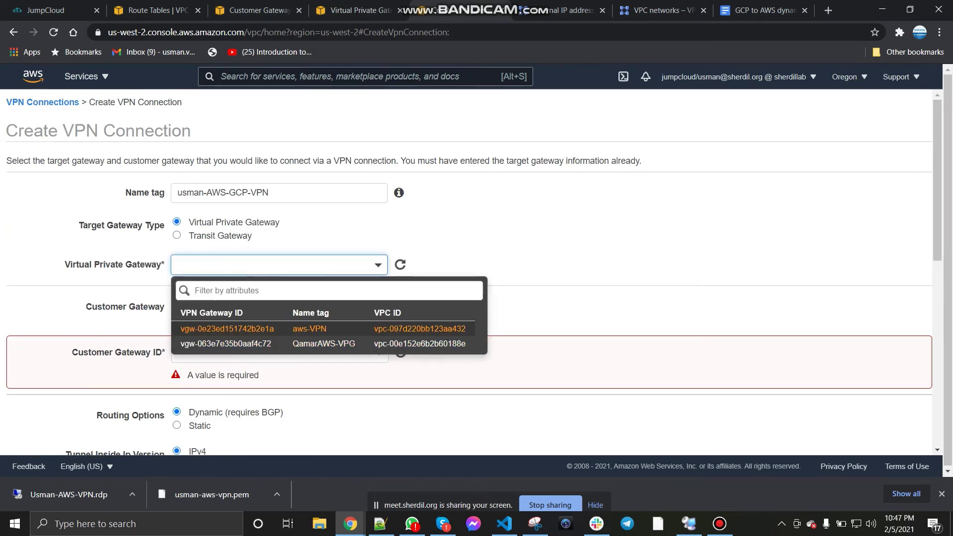
# Step: Point the VPN connection at virtual private gateway vgw-0e23ed151742b2e1a and customer gateway cgw-0b3f5bc0607418a92
pyautogui.click(227, 328)
pyautogui.scroll(-1, 474, 272)
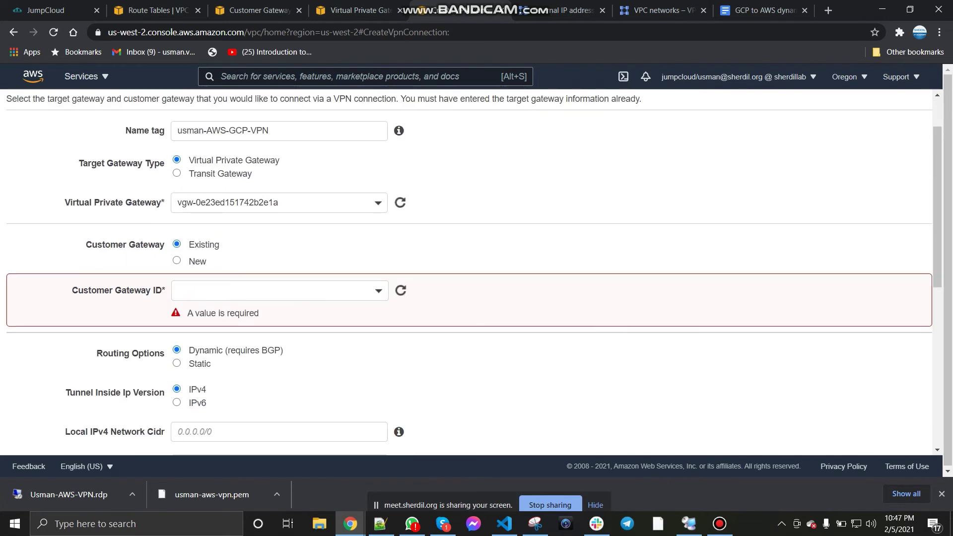
pyautogui.click(278, 290)
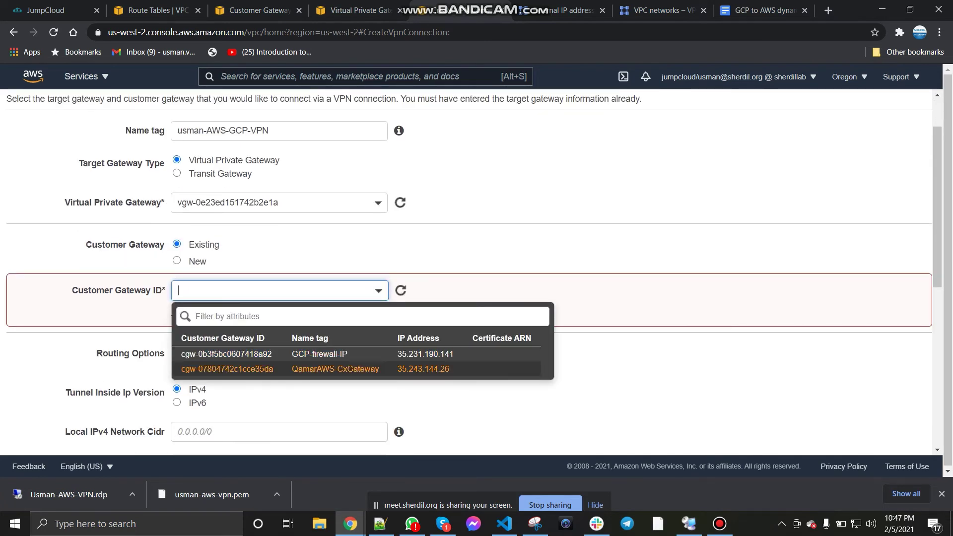
pyautogui.press('Return')
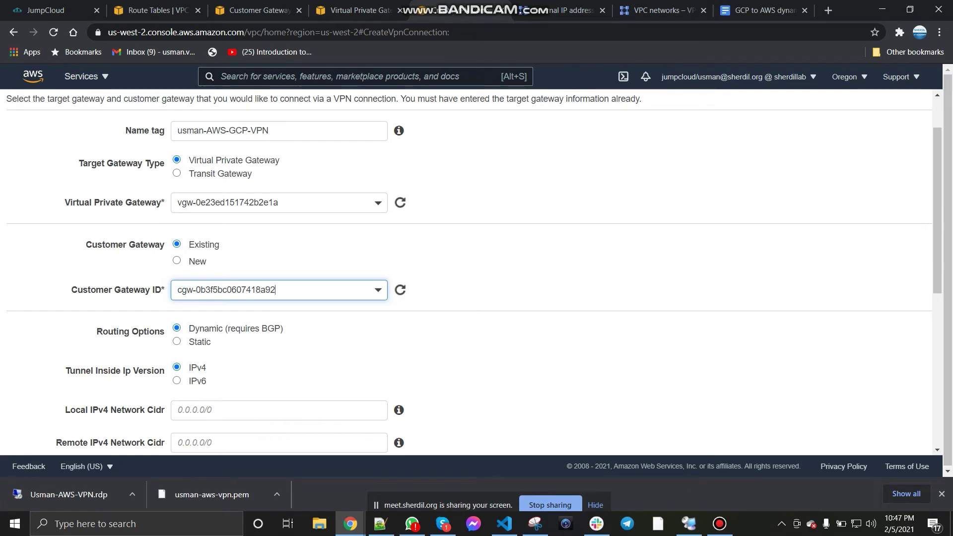
pyautogui.scroll(-2, 474, 273)
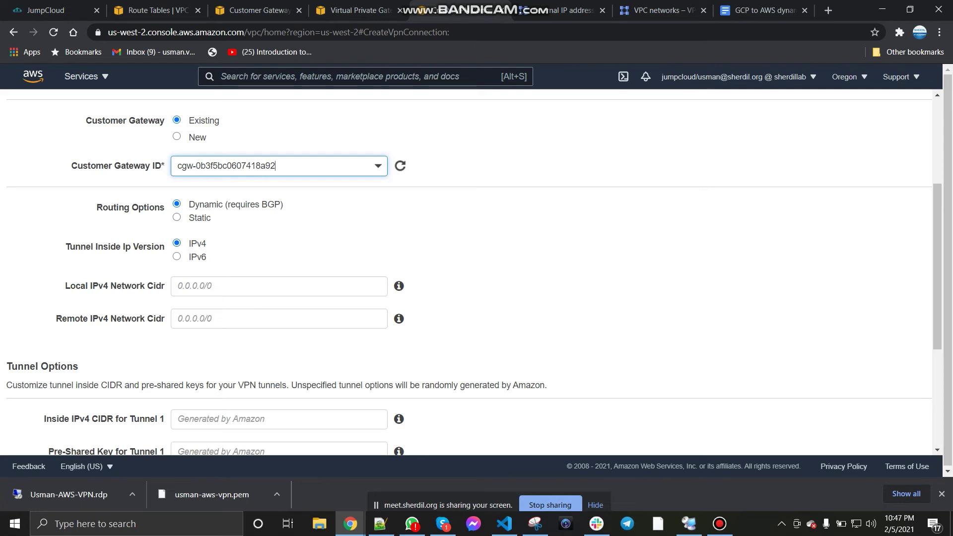
pyautogui.moveTo(398, 286)
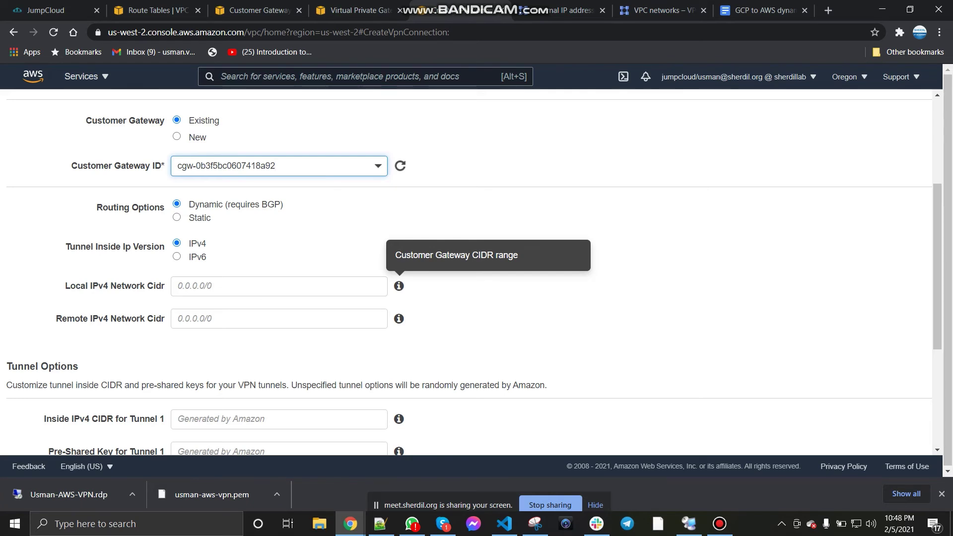
pyautogui.moveTo(398, 319)
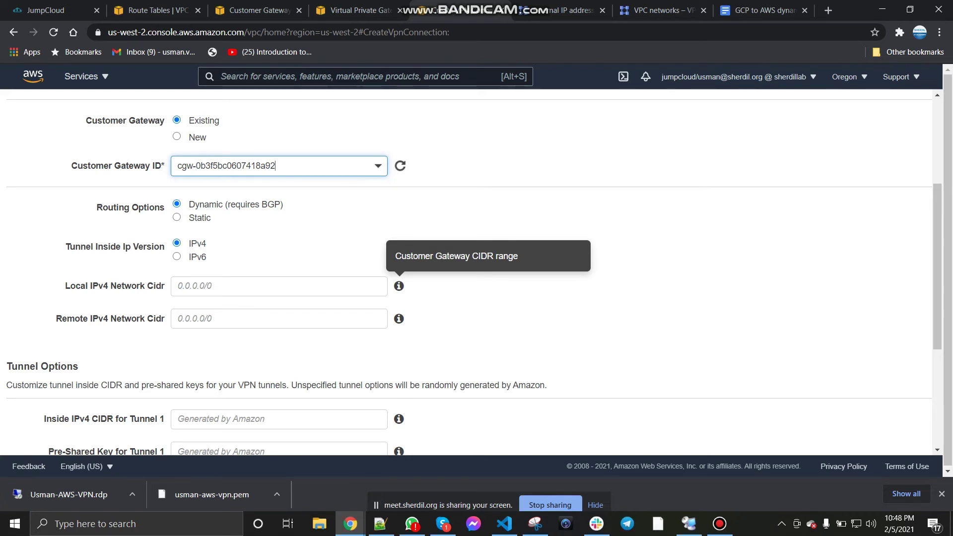
# Step: Enter local IPv4 network CIDR 172.16.0.0/24 and remote IPv4 network CIDR 10.0.0.0/24
pyautogui.click(279, 286)
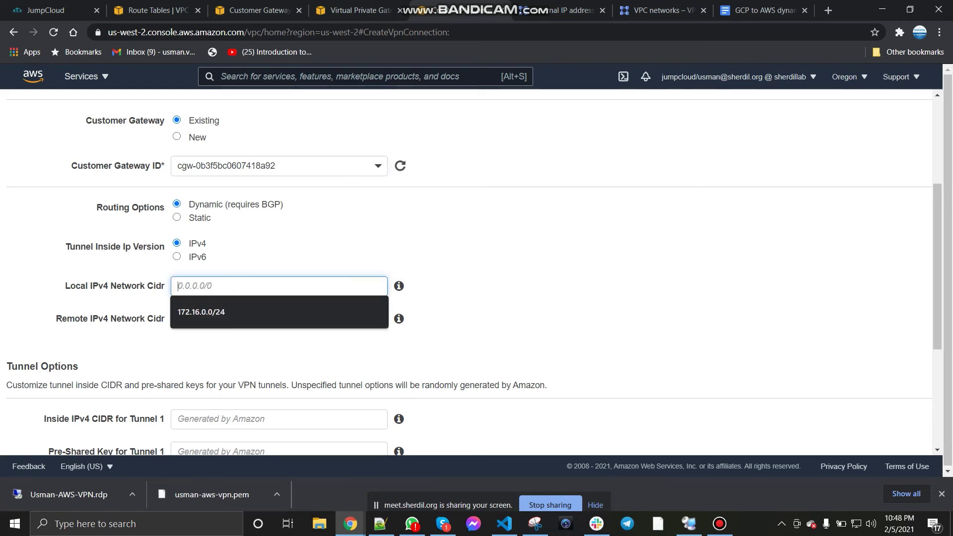
pyautogui.write('172.1')
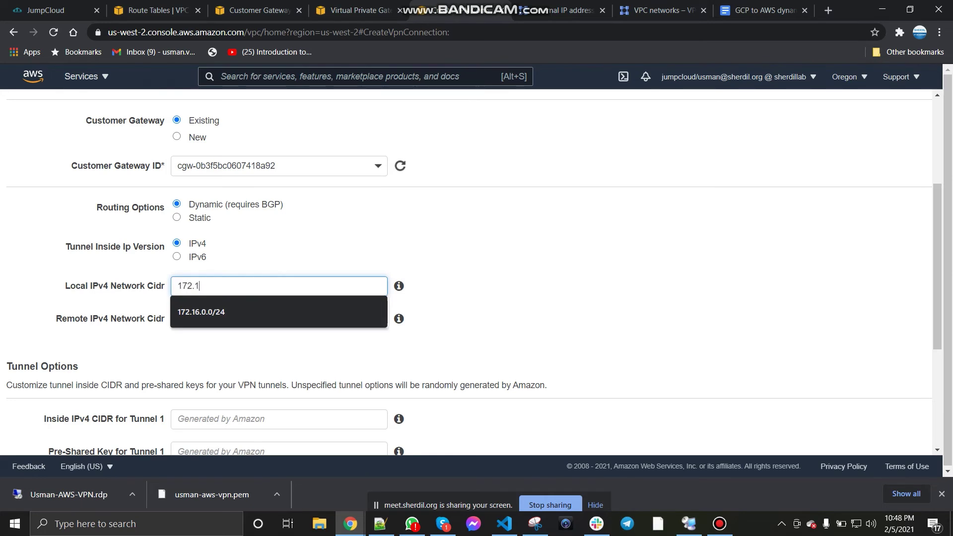
pyautogui.write('16.0.0/24')
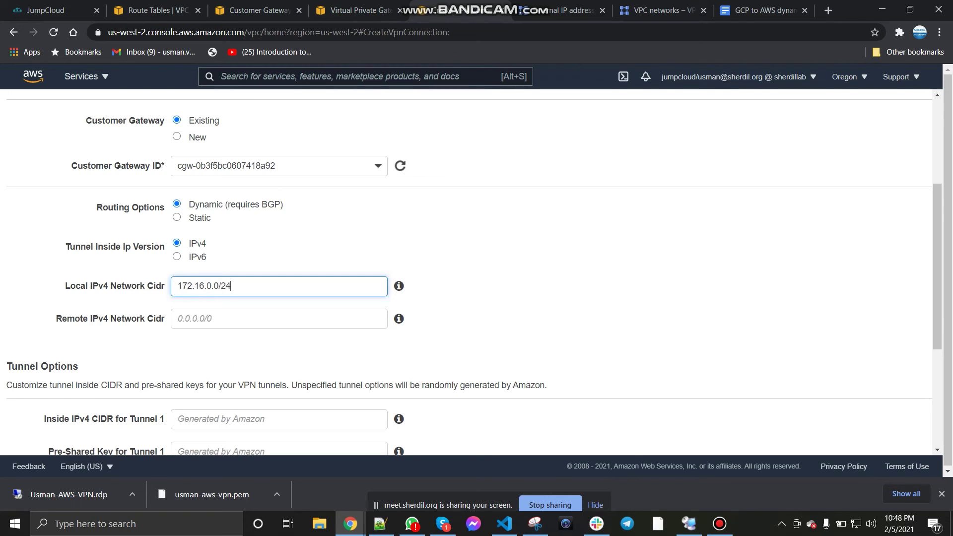
pyautogui.click(279, 319)
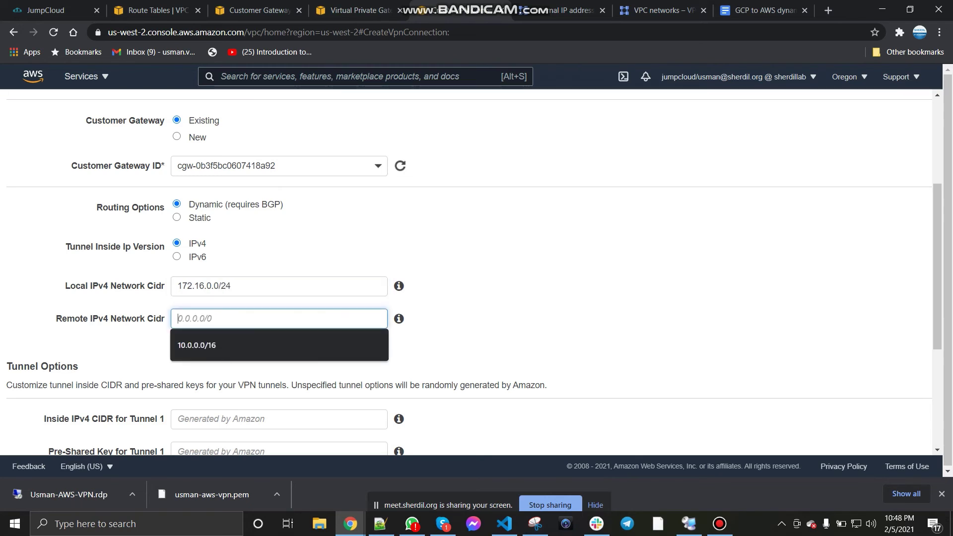
pyautogui.write('10.0.0.0/24')
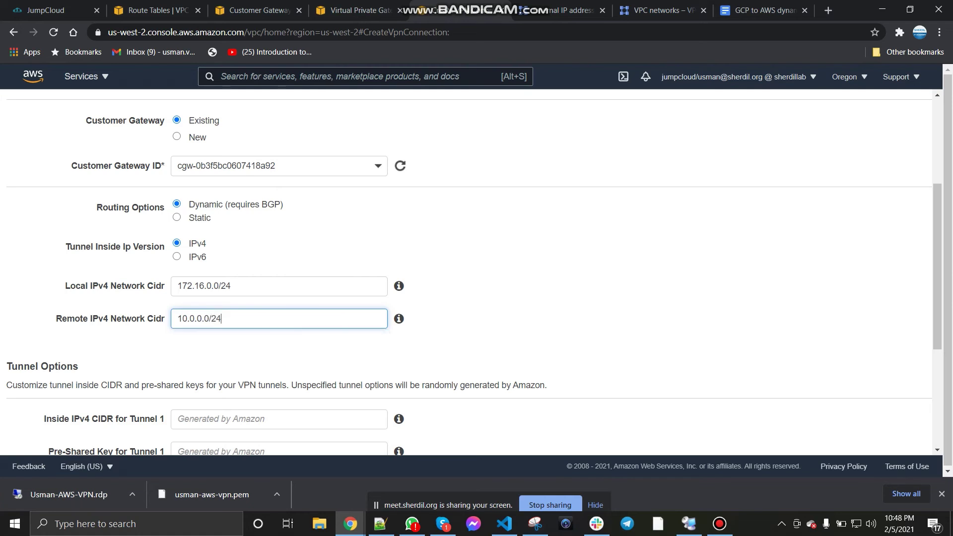
pyautogui.click(472, 267)
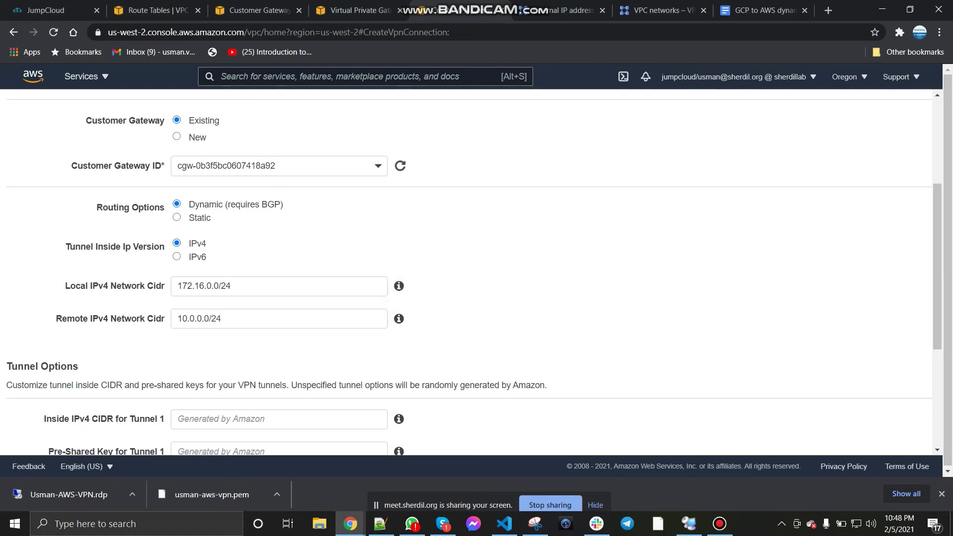
# Step: Correct the remote IPv4 network CIDR to 10.0.0.0/16
pyautogui.click(222, 318)
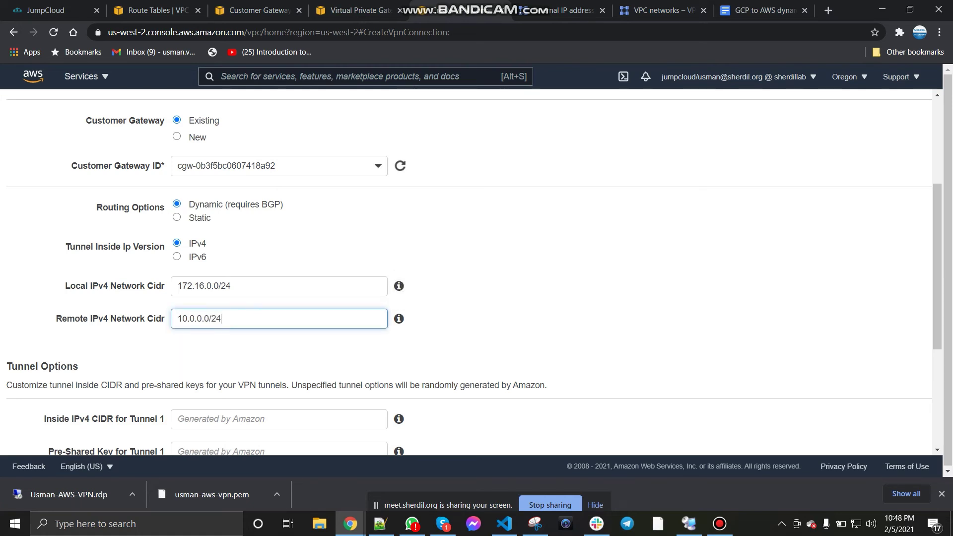
pyautogui.press('BackSpace')
pyautogui.press('BackSpace')
pyautogui.write('16')
pyautogui.click(399, 319)
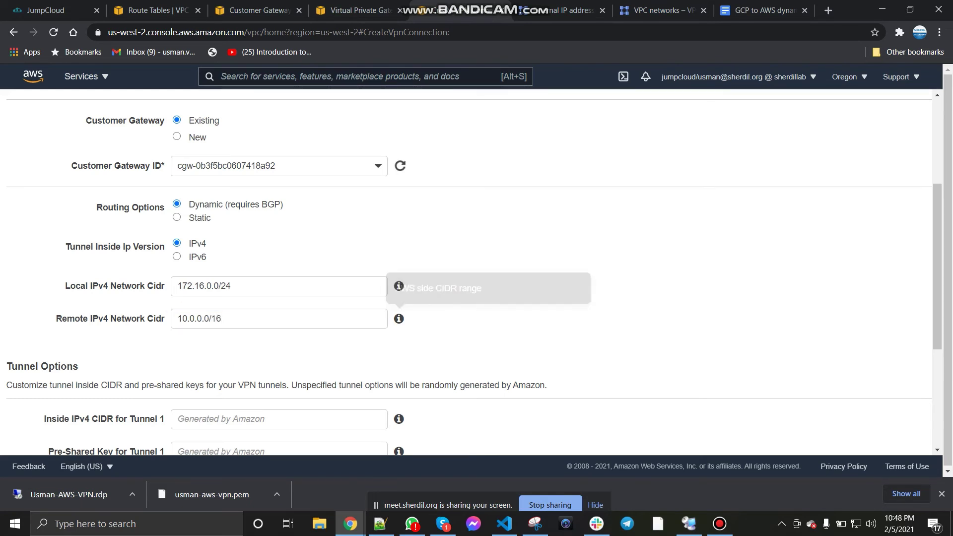
pyautogui.scroll(-1, 469, 273)
pyautogui.scroll(-2, 469, 273)
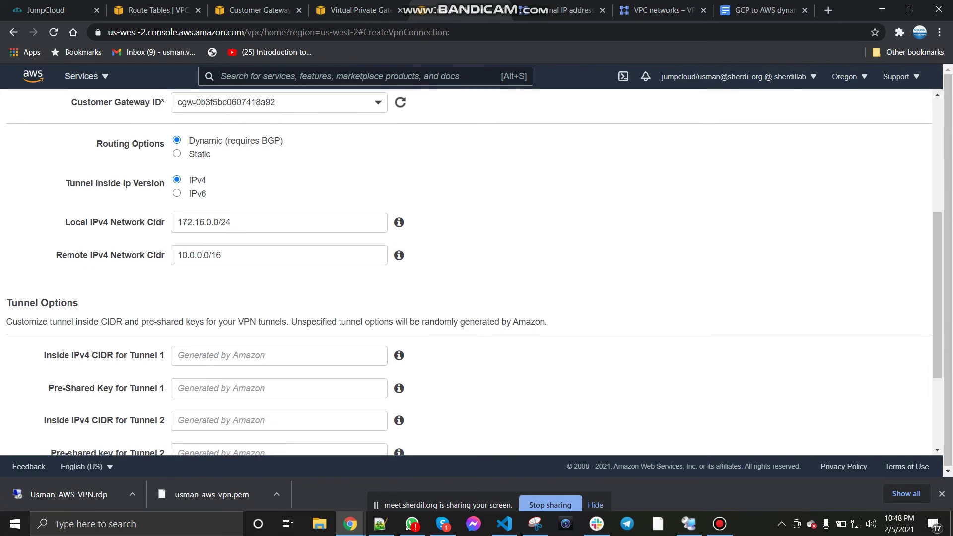
pyautogui.scroll(1, 469, 273)
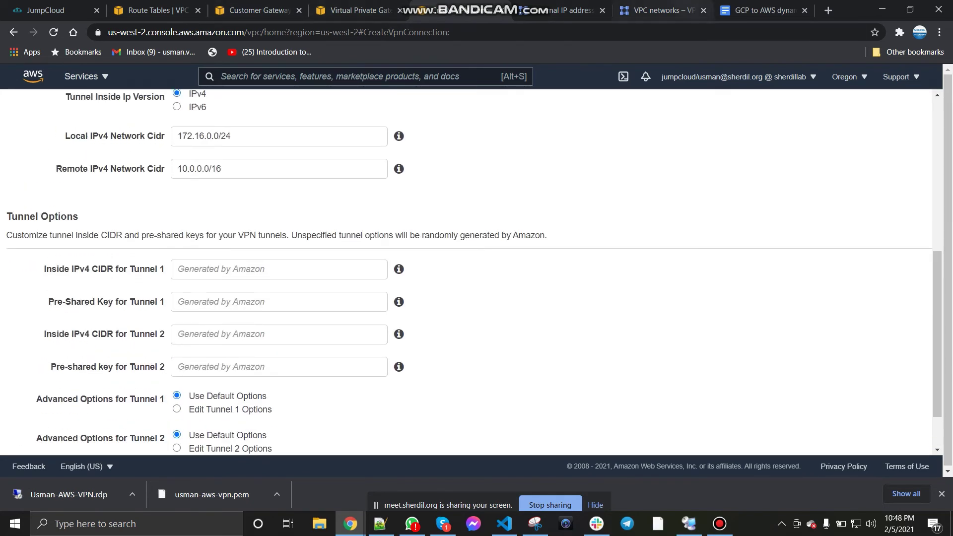
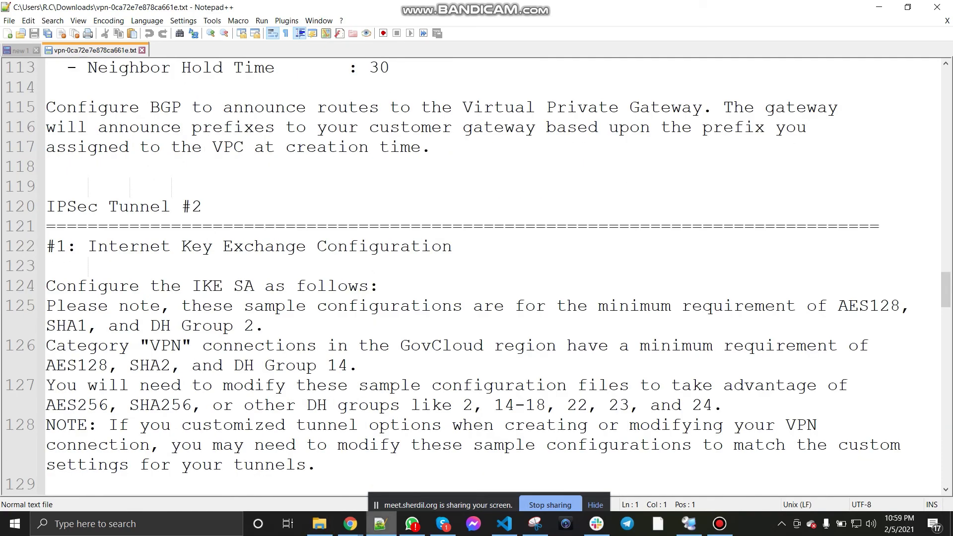
# Step: Review the AWS VPN tunnel details and select Tunnel 1's inside CIDR 169.254.86.44/30, then open the routing document
pyautogui.click(380, 524)
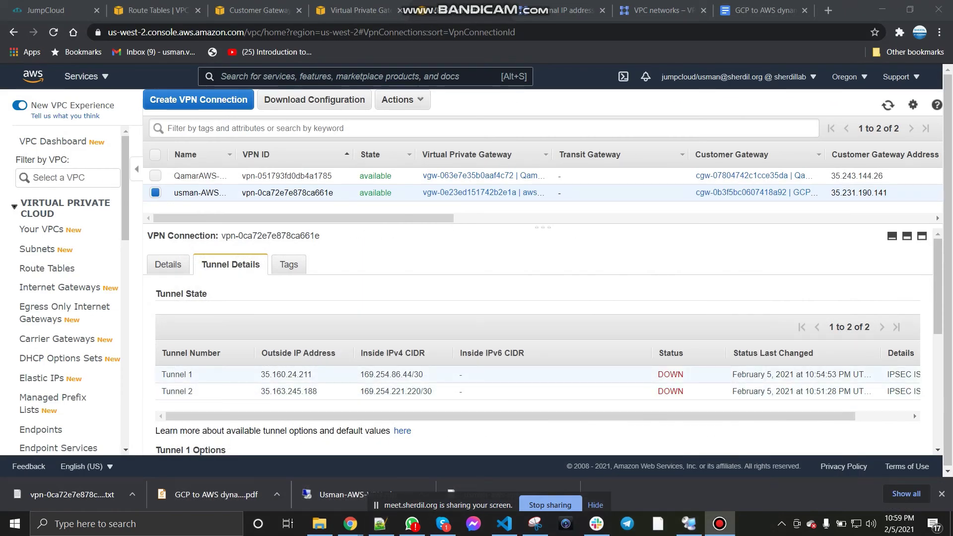
pyautogui.moveTo(361, 374); pyautogui.dragTo(423, 375)
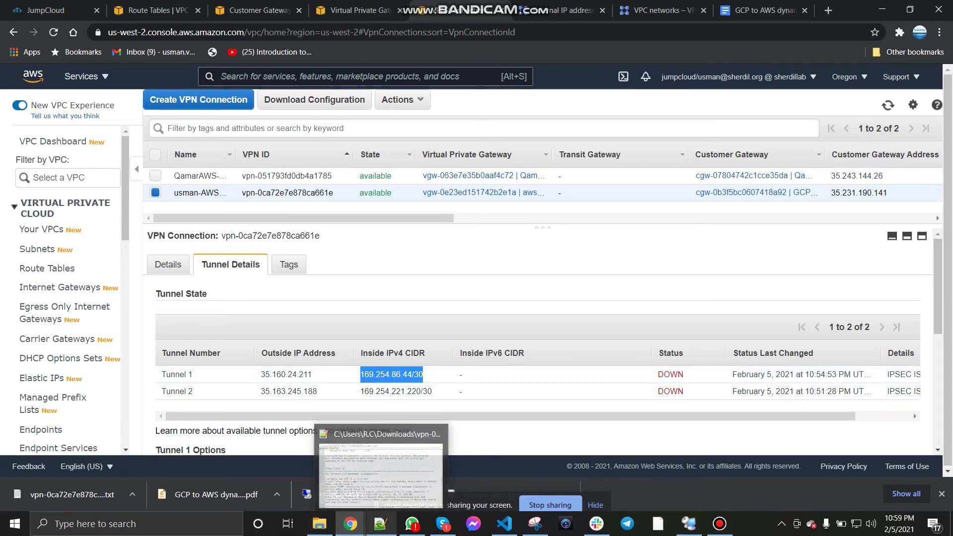
pyautogui.click(763, 10)
pyautogui.scroll(-2, 447, 308)
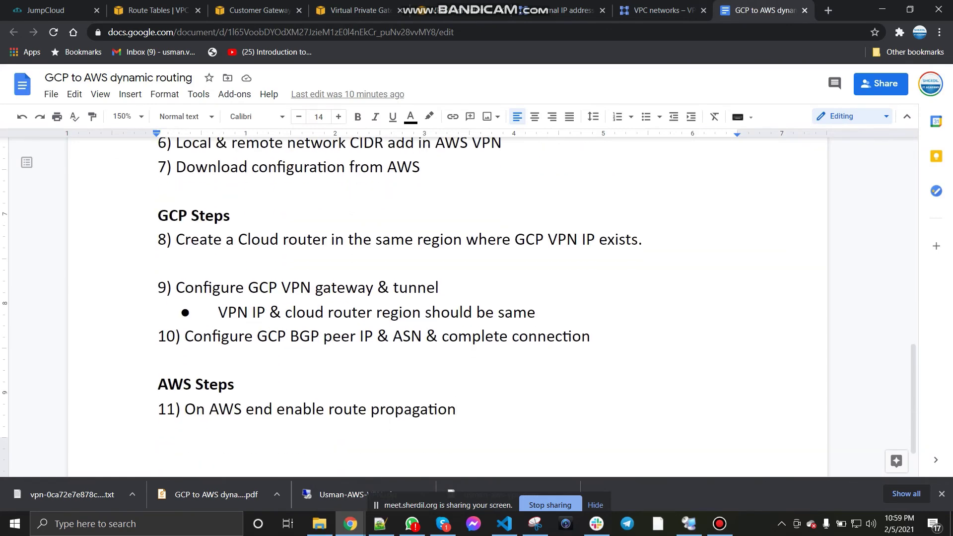
# Step: Glance at the GCP External IP addresses page, then reread the dynamic routing steps document
pyautogui.click(570, 10)
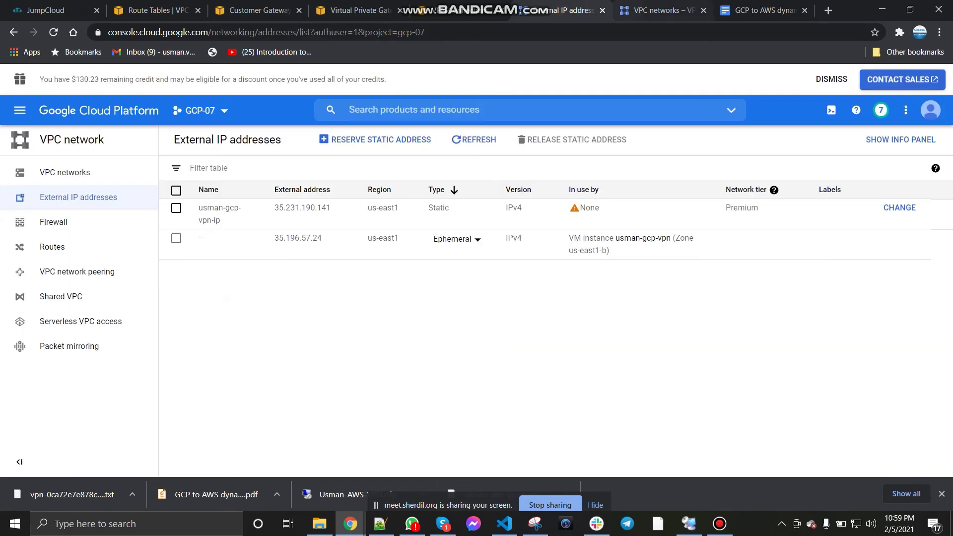
pyautogui.click(754, 10)
pyautogui.scroll(5, 446, 308)
pyautogui.scroll(4, 447, 307)
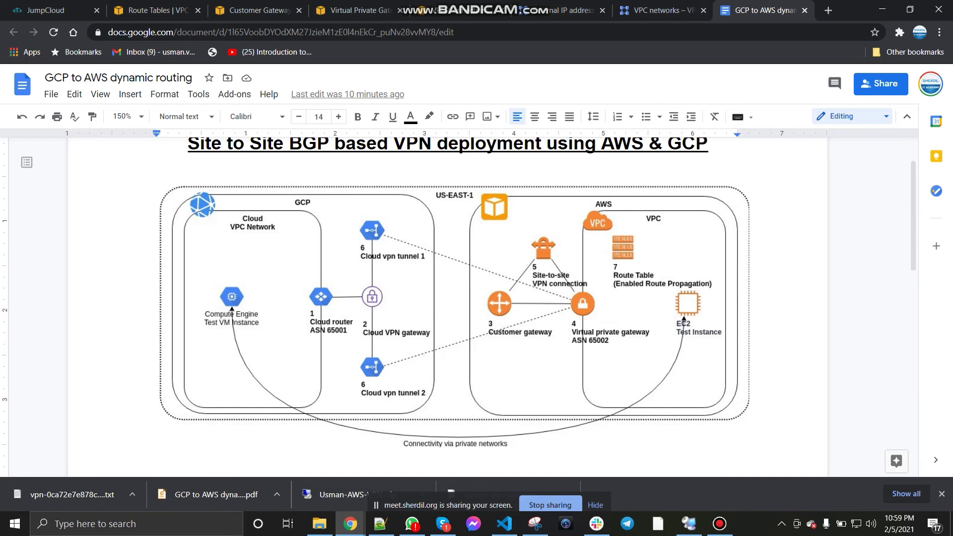
# Step: Open Cloud Routers and VPN from Hybrid Connectivity, each in a new tab
pyautogui.click(561, 10)
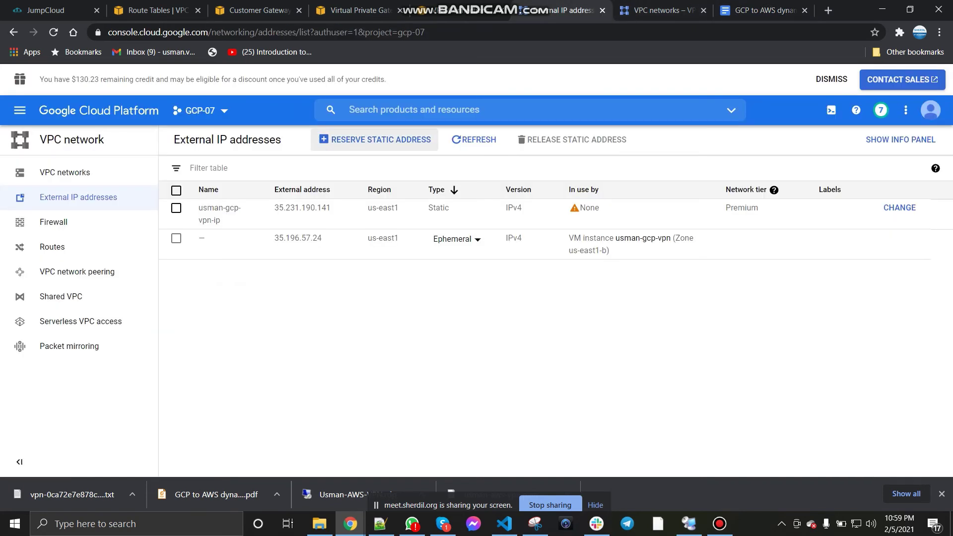
pyautogui.click(20, 110)
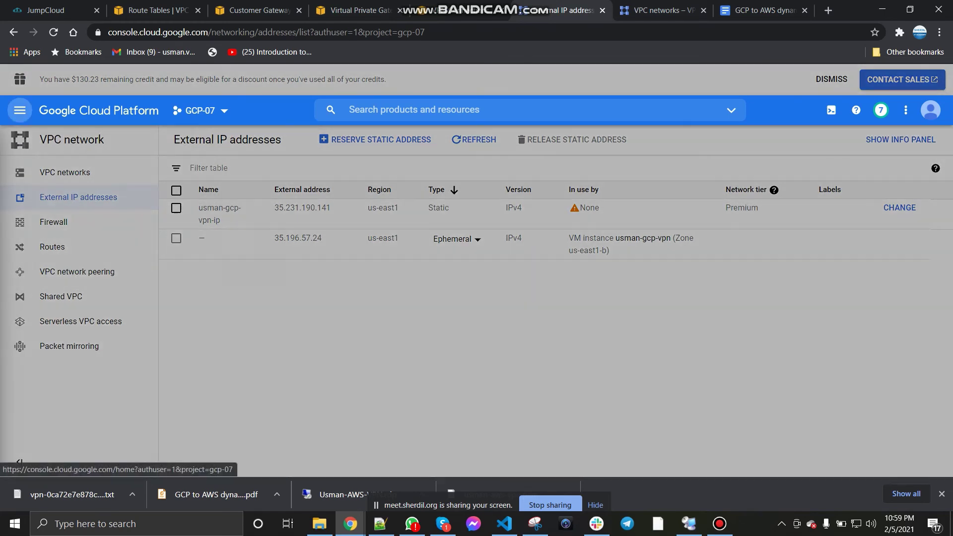
pyautogui.scroll(-13, 85, 297)
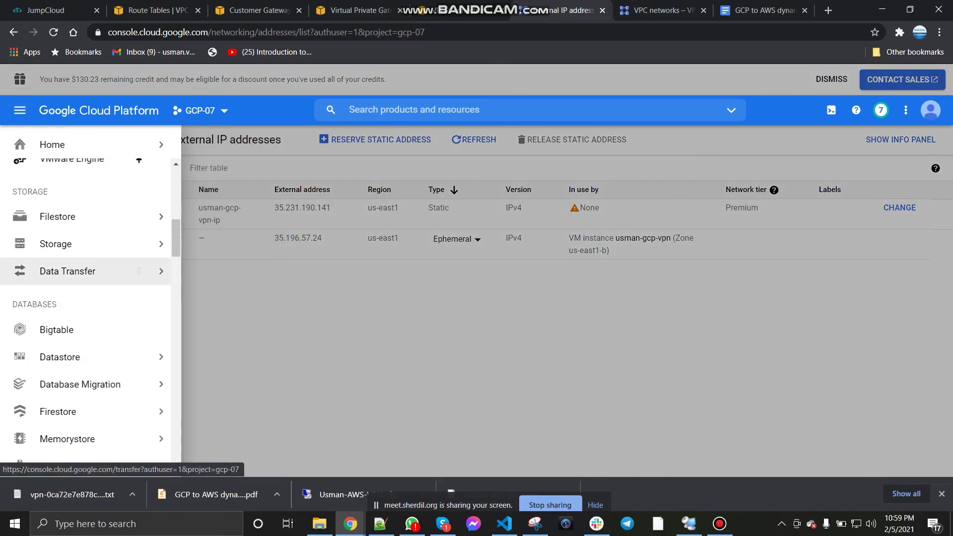
pyautogui.scroll(-3, 85, 297)
pyautogui.moveTo(85, 296)
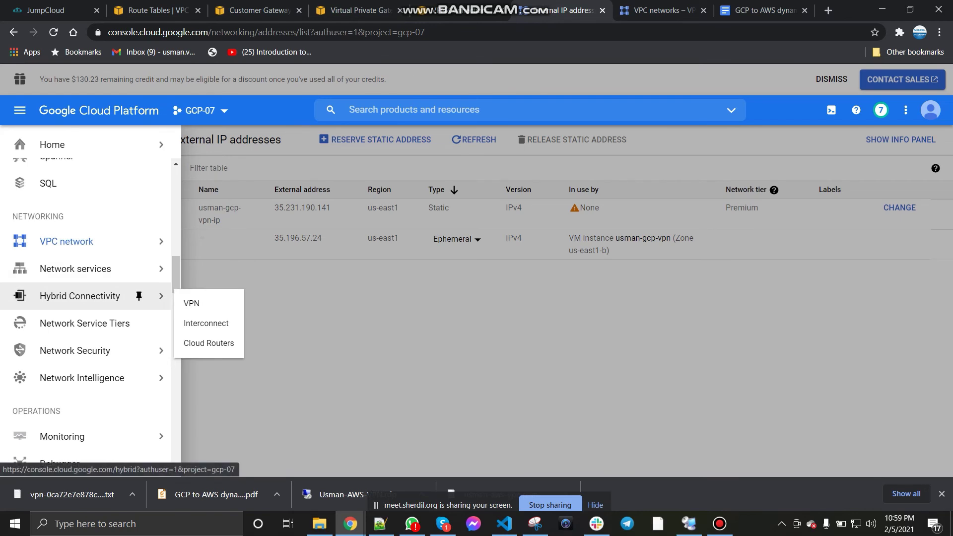
pyautogui.rightClick(203, 344)
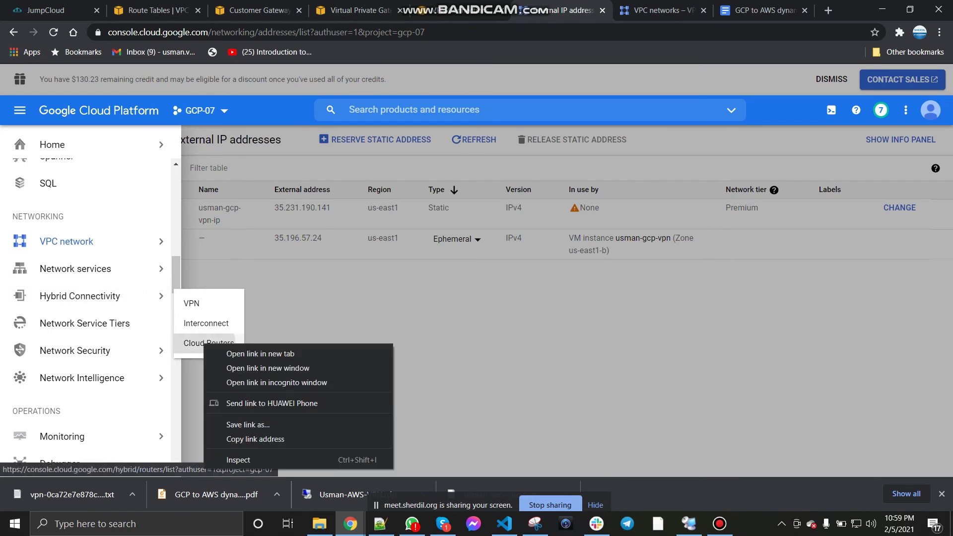
pyautogui.click(233, 353)
pyautogui.rightClick(199, 303)
pyautogui.click(224, 313)
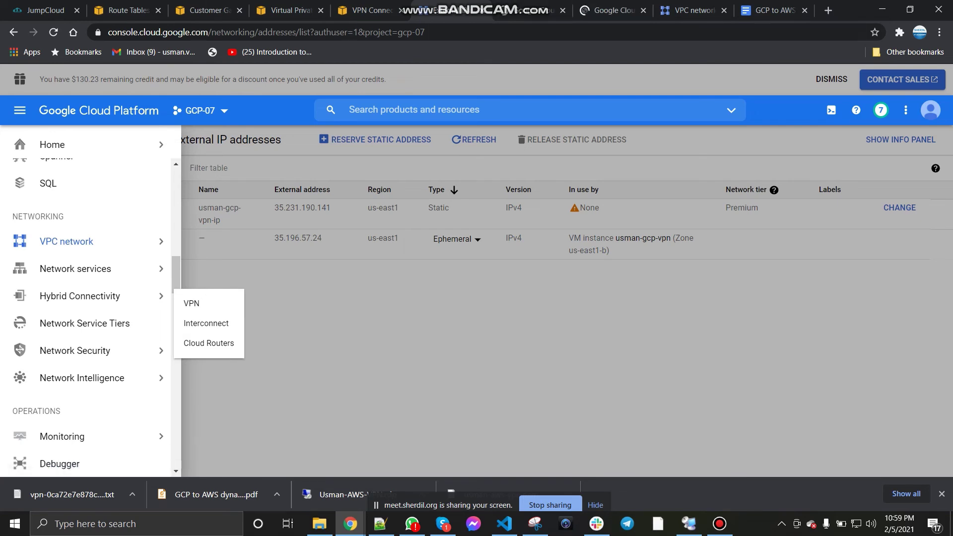
# Step: Close the extra VPC network tab and start a new router on the Cloud Routers page
pyautogui.click(502, 318)
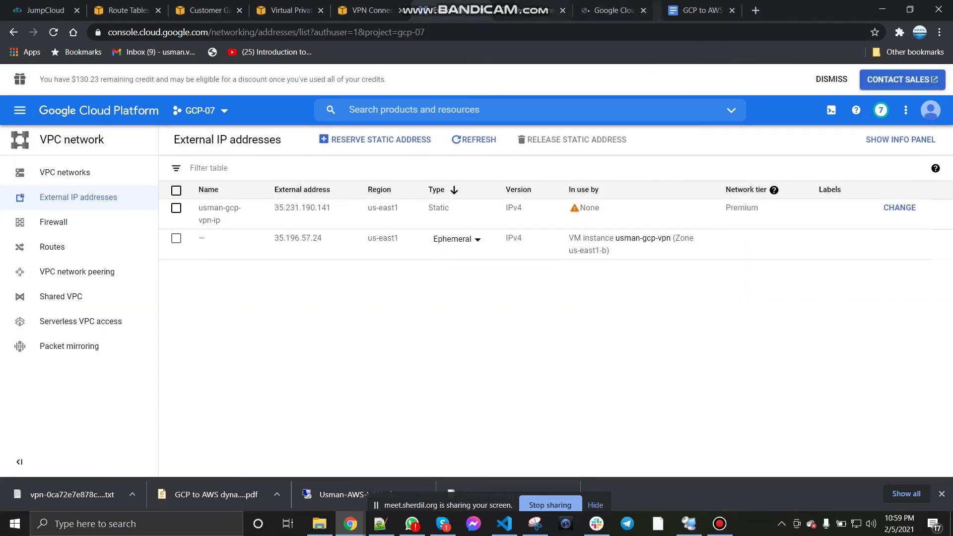
pyautogui.click(723, 9)
pyautogui.click(534, 10)
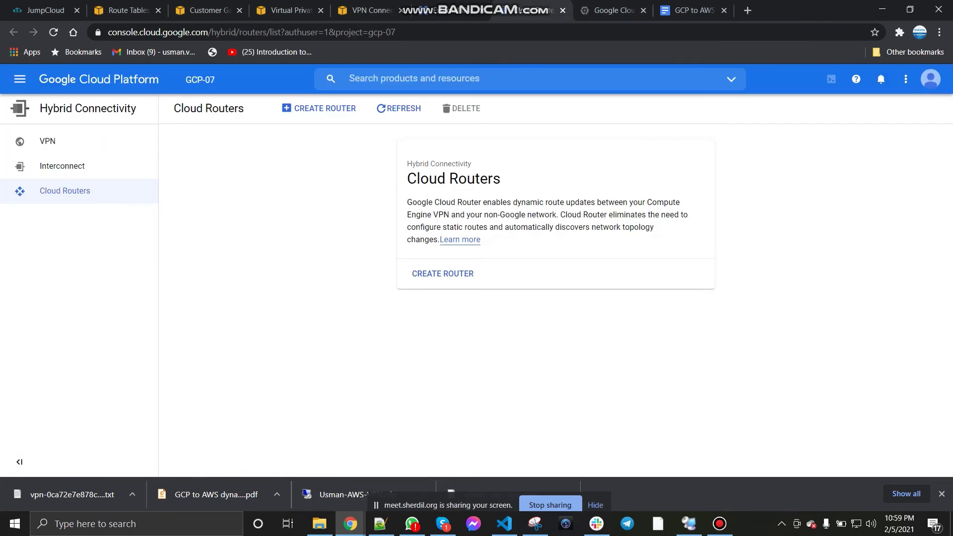
pyautogui.click(443, 273)
pyautogui.click(496, 10)
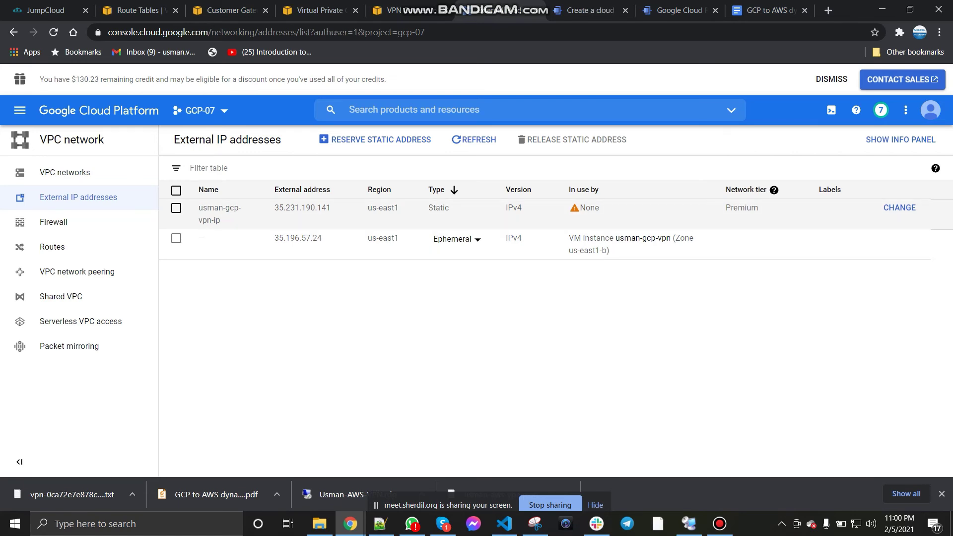
# Step: Name the router usman-cloud-router on network usman-gcp-vpn in region us-east1 (South Carolina)
pyautogui.click(588, 10)
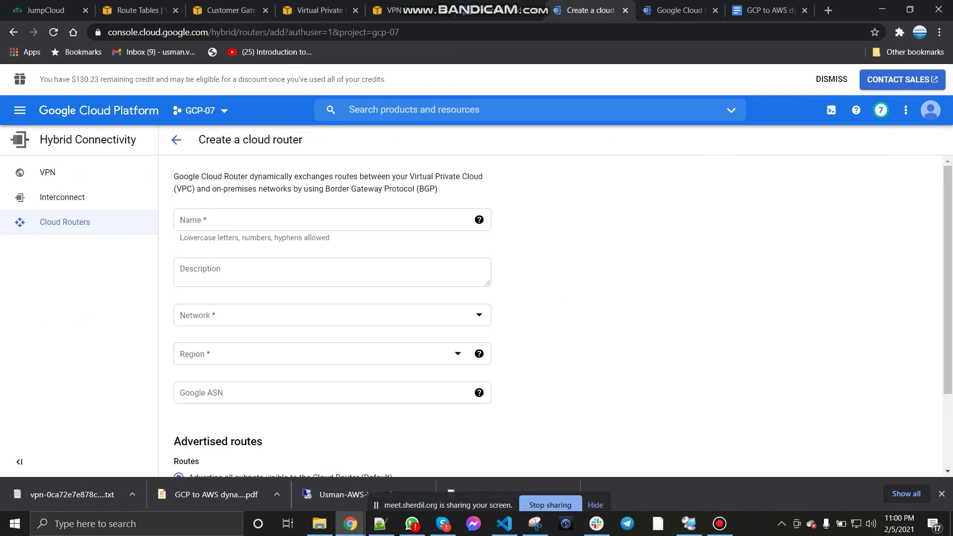
pyautogui.click(298, 220)
pyautogui.write('usm')
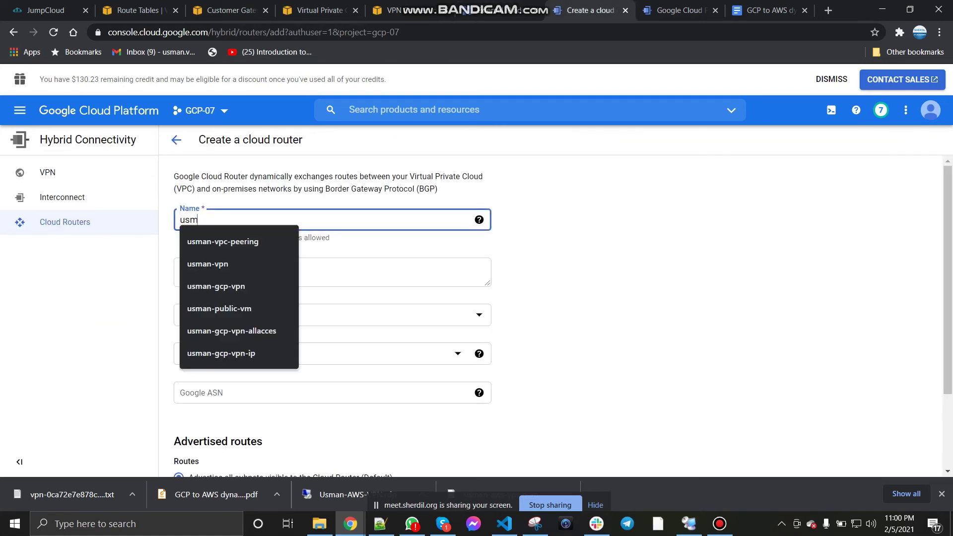
pyautogui.write('an-cloud')
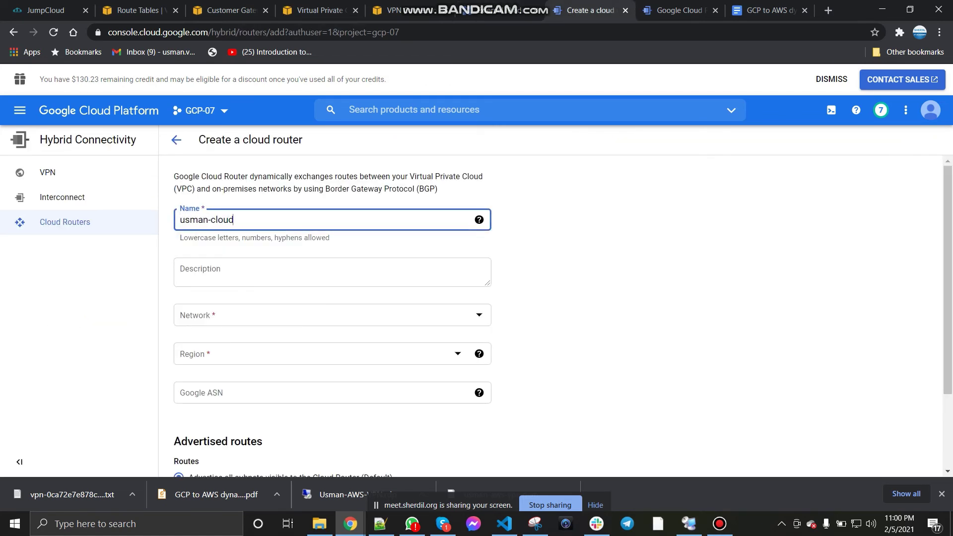
pyautogui.write('-router')
pyautogui.click(323, 315)
pyautogui.click(218, 379)
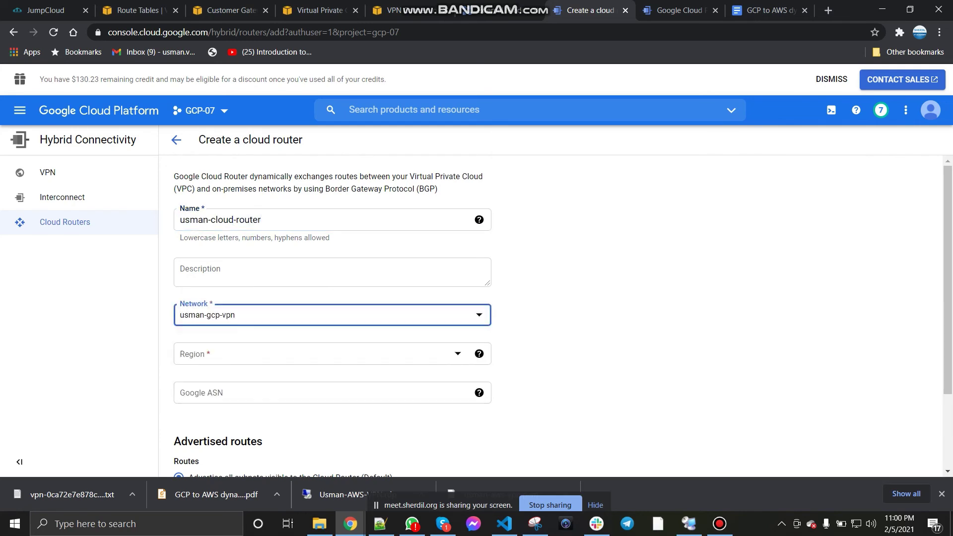
pyautogui.scroll(-2, 333, 298)
pyautogui.click(298, 251)
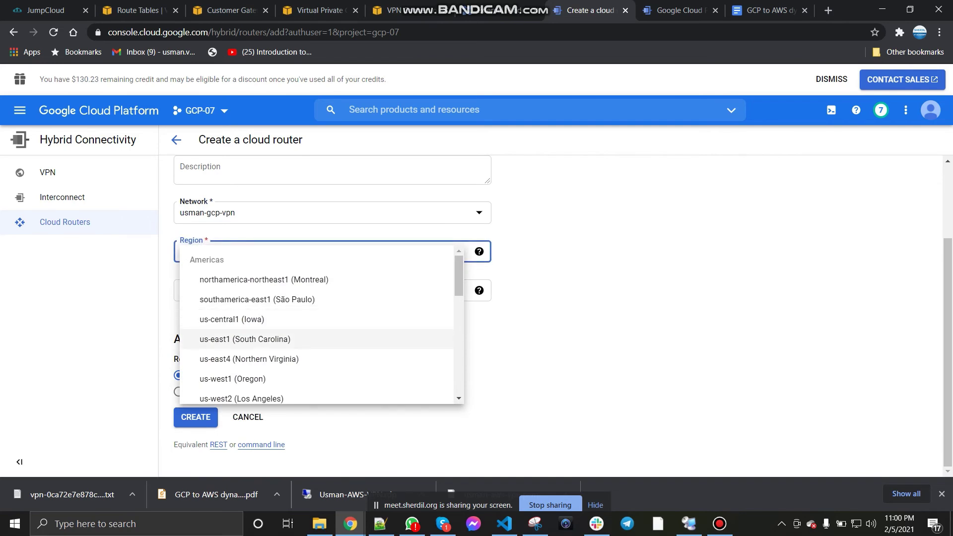
pyautogui.click(245, 339)
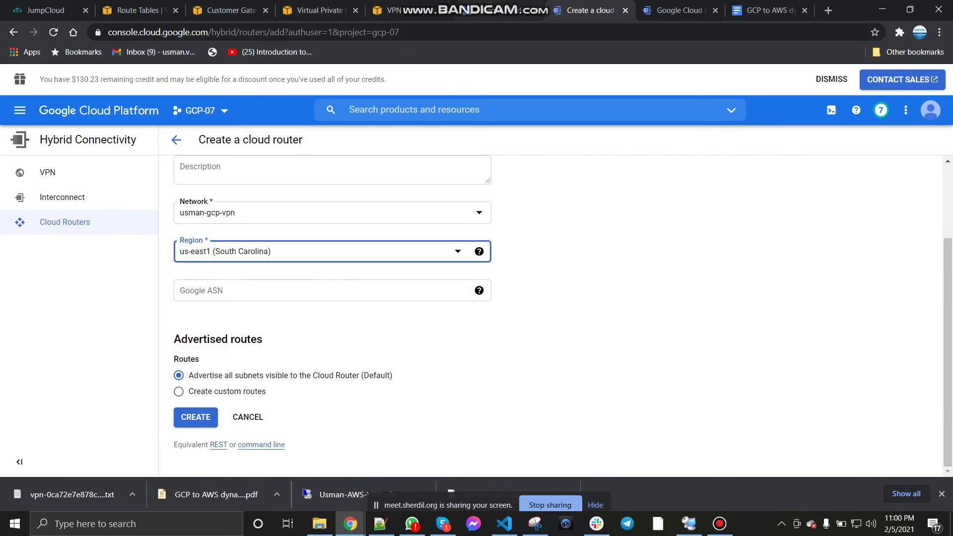
# Step: After checking the steps document, enter Google ASN 64512 and create the router
pyautogui.hotkey('alt', 'Left')
pyautogui.hotkey('alt', 'Right')
pyautogui.press('Tab')
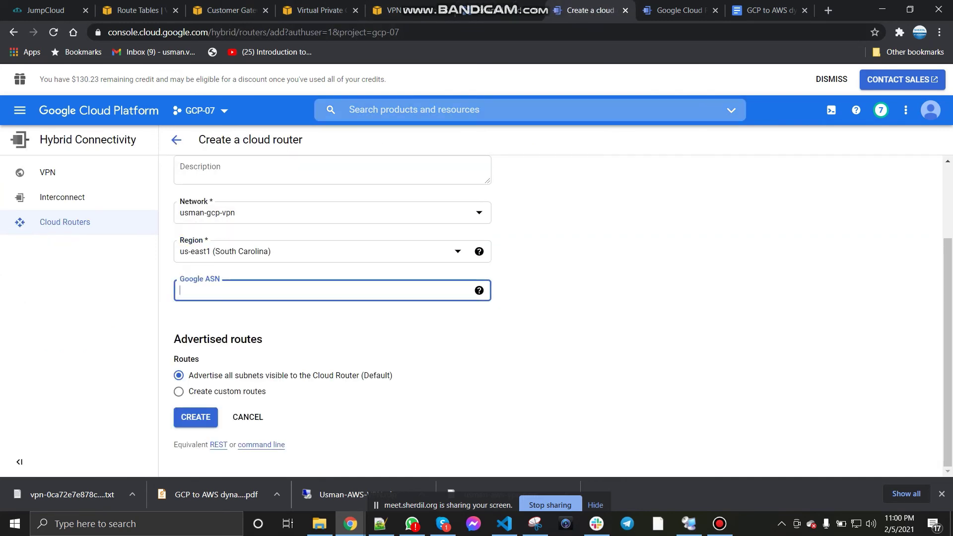
pyautogui.hotkey('alt', 'Left')
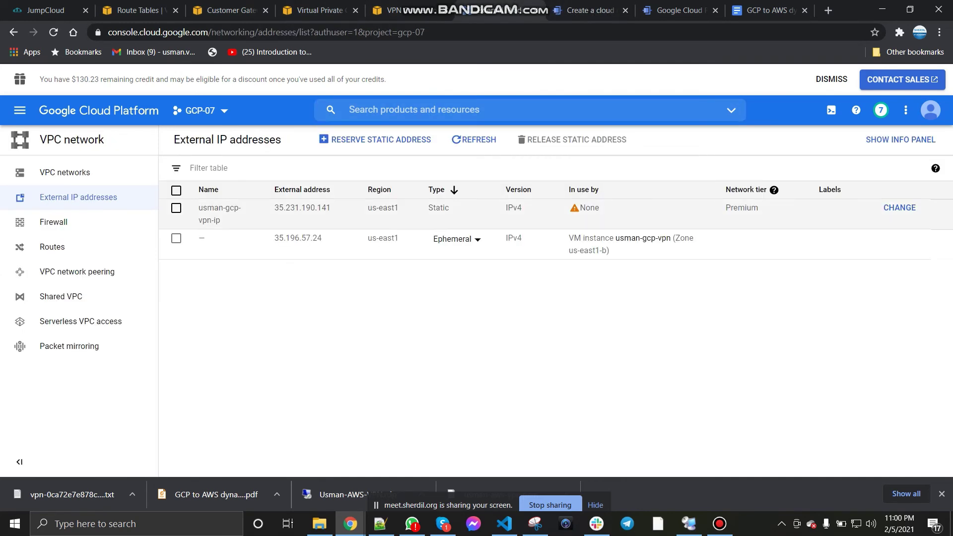
pyautogui.hotkey('alt', 'Right')
pyautogui.click(769, 10)
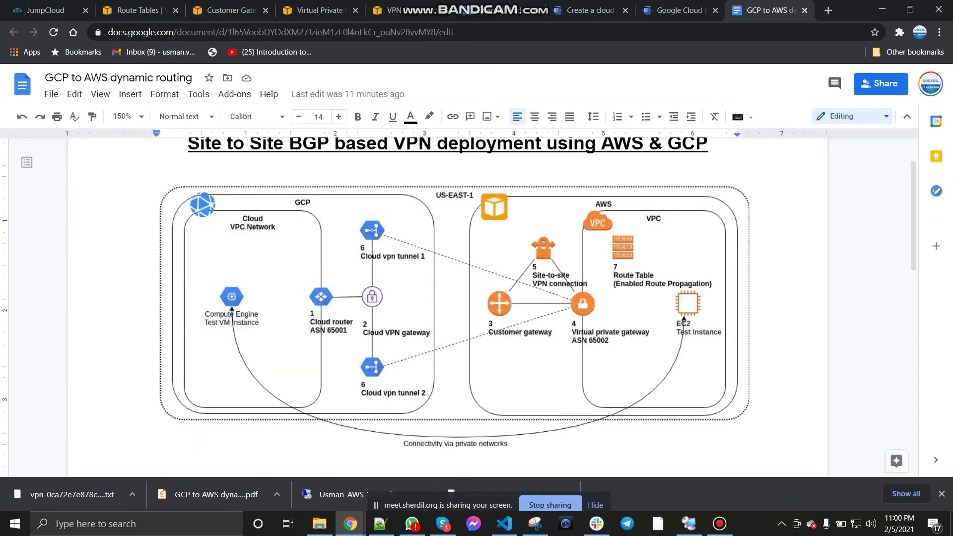
pyautogui.scroll(-6, 447, 308)
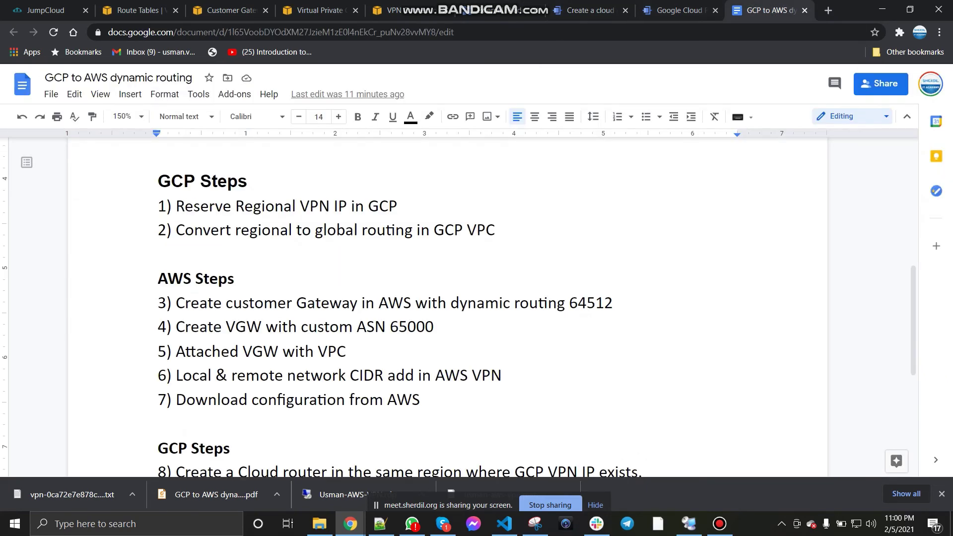
pyautogui.scroll(-3, 447, 308)
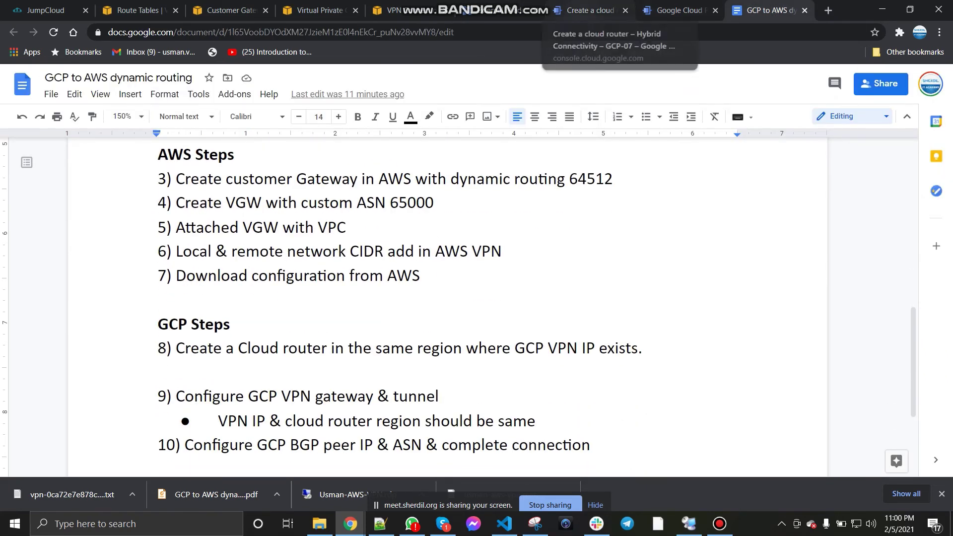
pyautogui.scroll(-1, 447, 308)
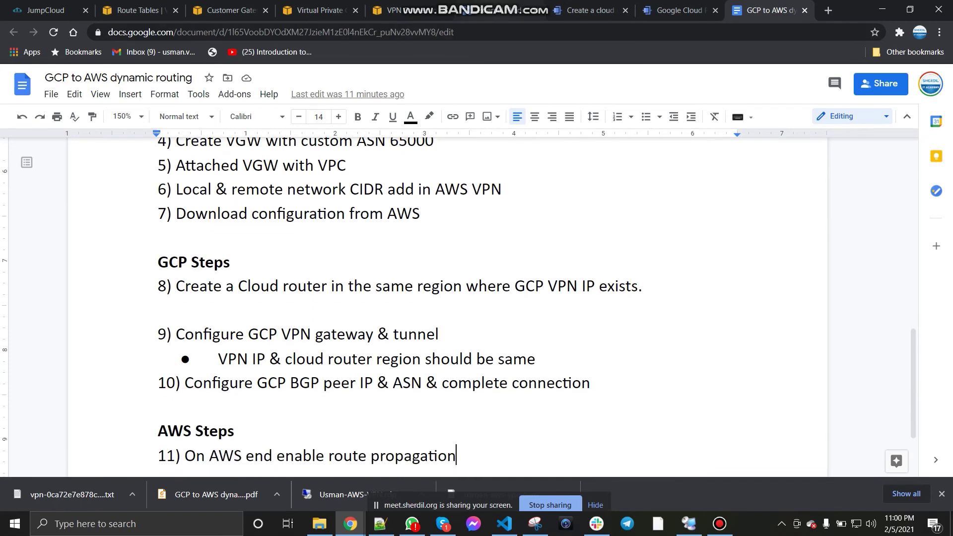
pyautogui.click(511, 10)
pyautogui.click(585, 11)
pyautogui.write('64512')
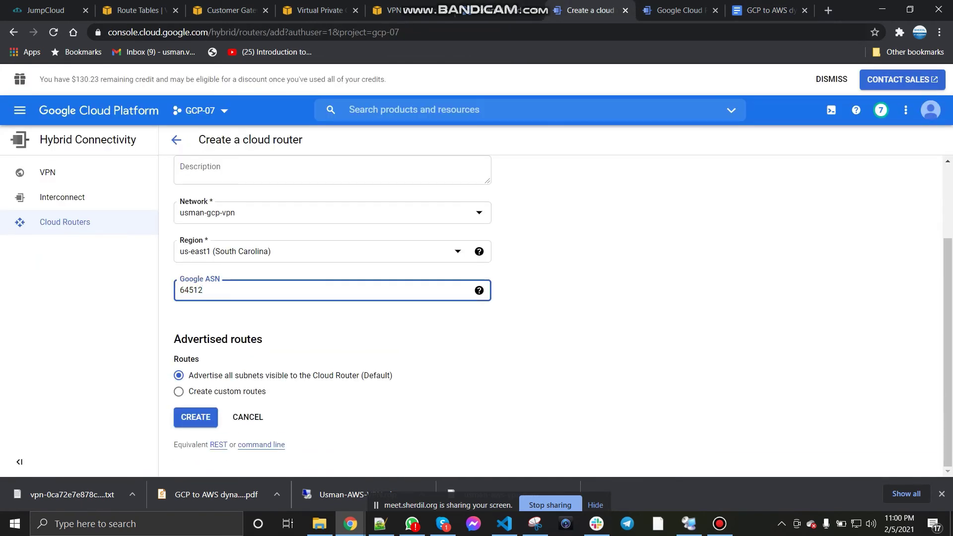
pyautogui.press('Tab')
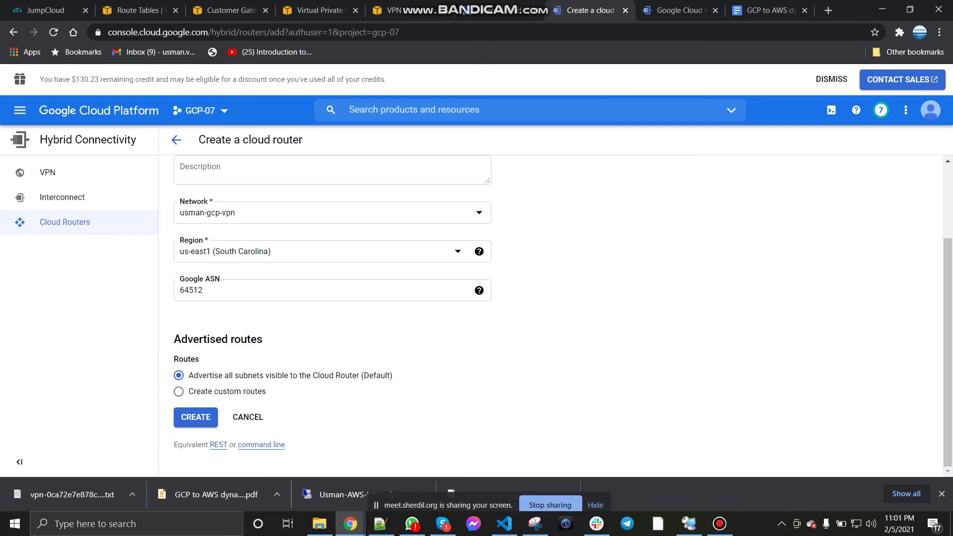
pyautogui.press('Return')
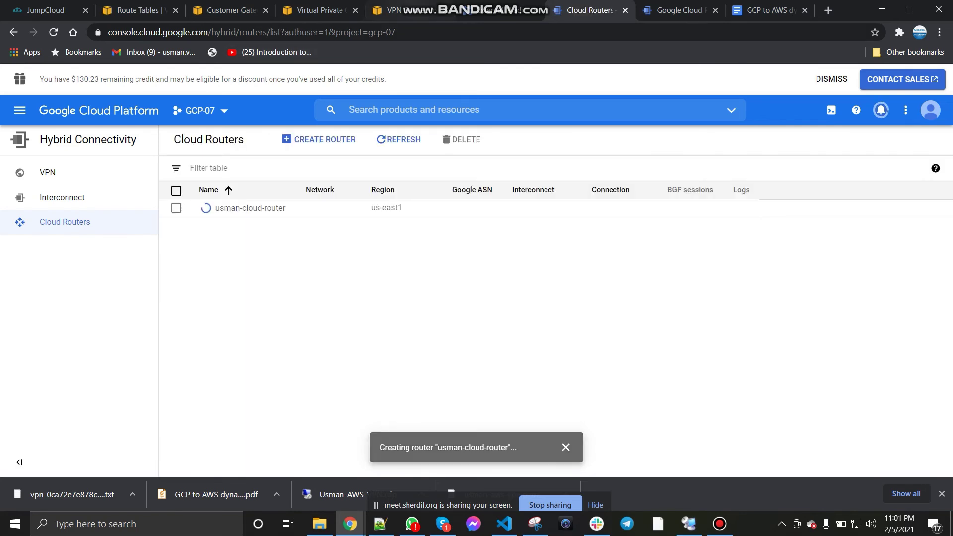
# Step: Refresh the External IP addresses and Cloud Routers lists to confirm the new router
pyautogui.click(500, 10)
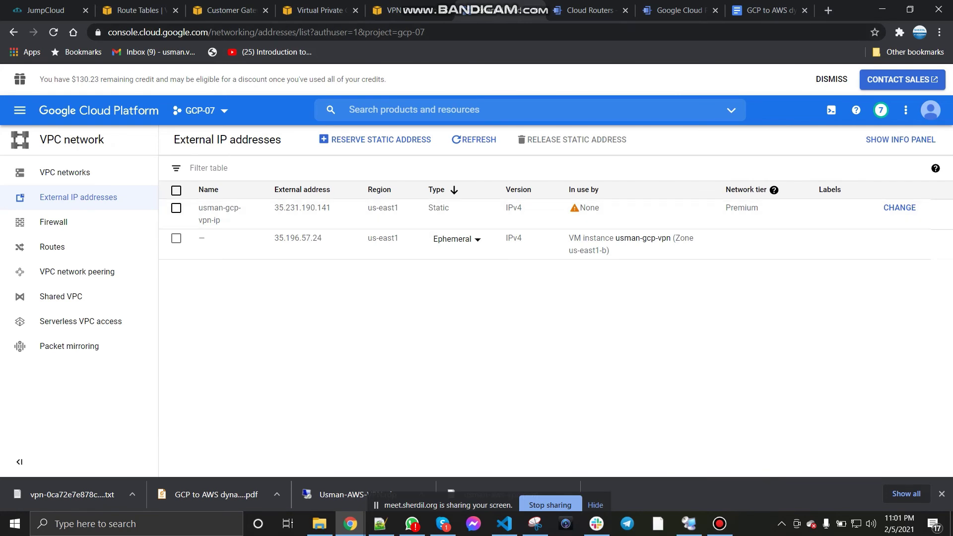
pyautogui.click(474, 139)
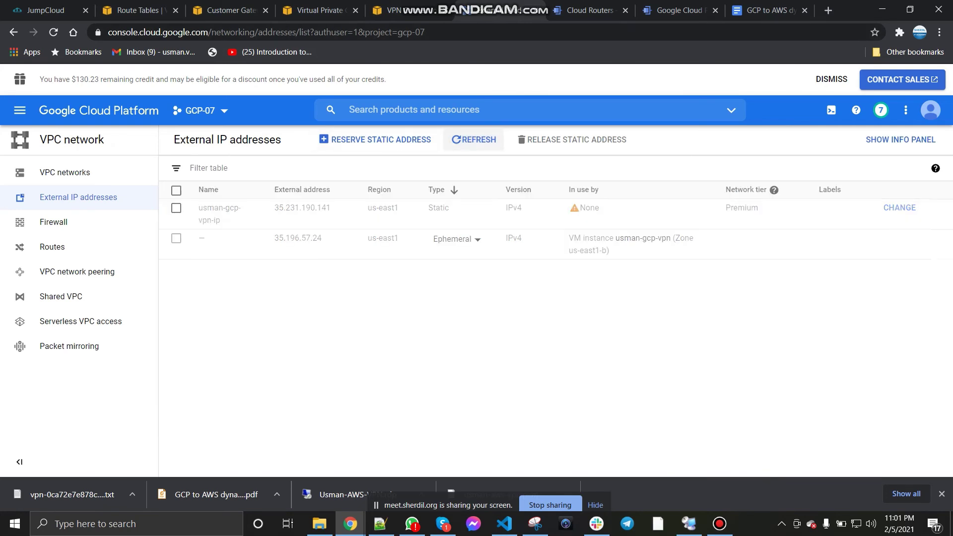
pyautogui.click(474, 140)
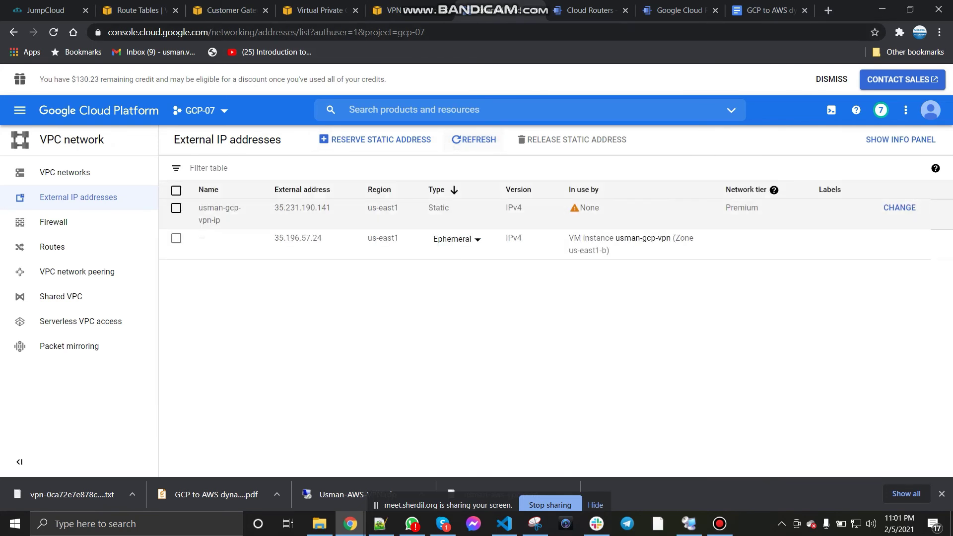
pyautogui.click(590, 9)
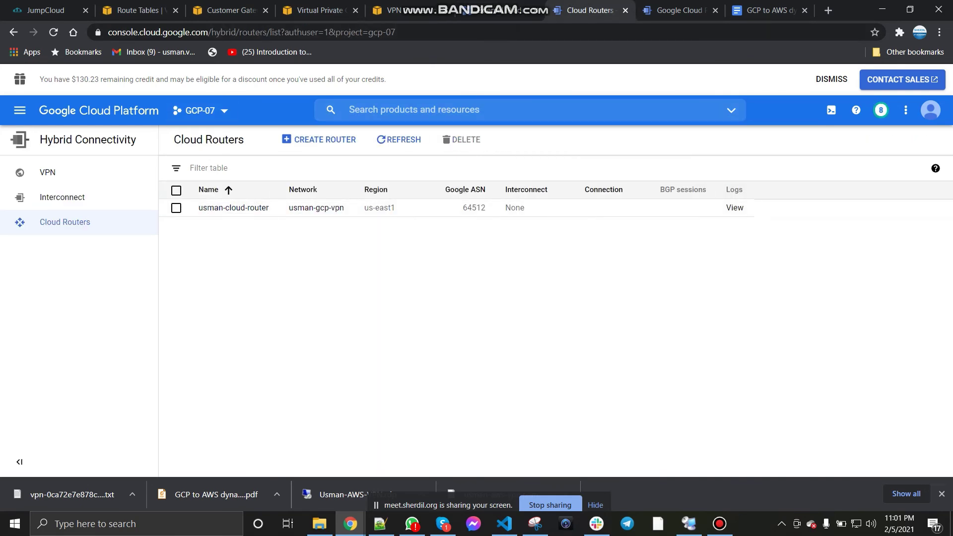
pyautogui.click(399, 139)
pyautogui.click(398, 140)
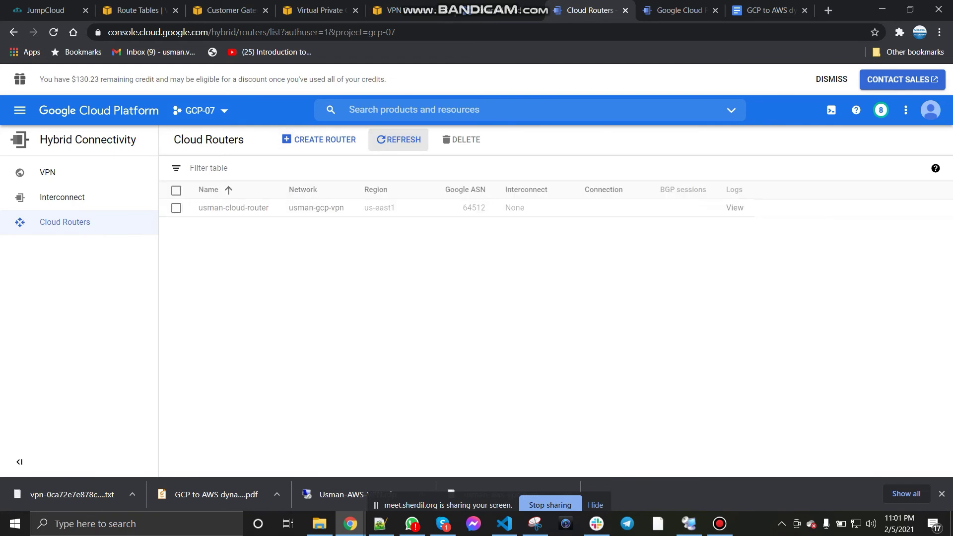
# Step: Check that static address usman-gcp-vpn-ip stays attached to None, cancelling the attach dialog
pyautogui.hotkey('alt', 'Left')
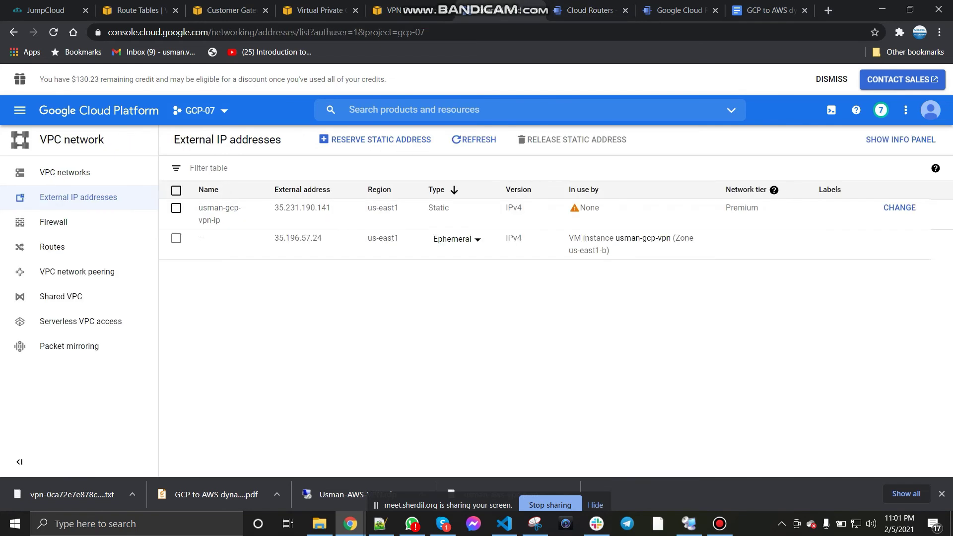
pyautogui.click(474, 140)
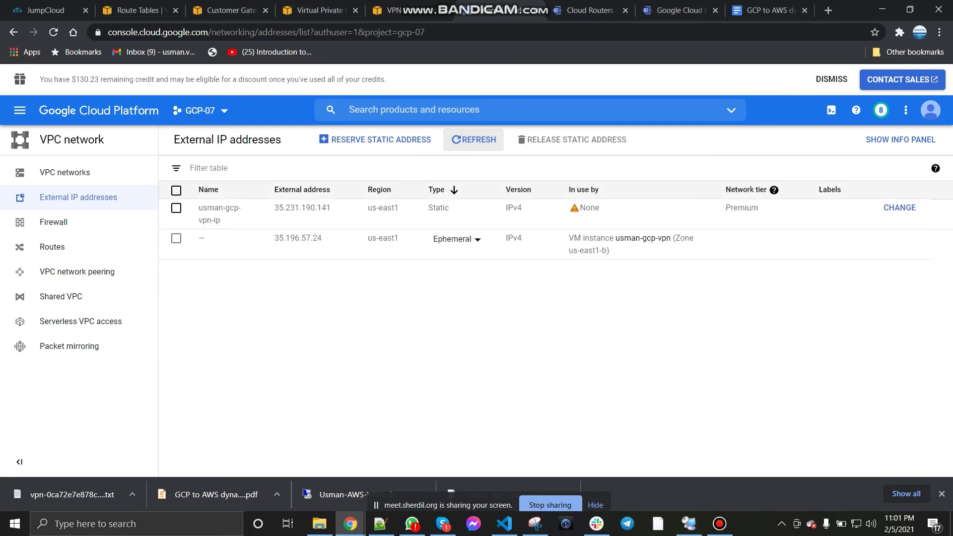
pyautogui.click(177, 208)
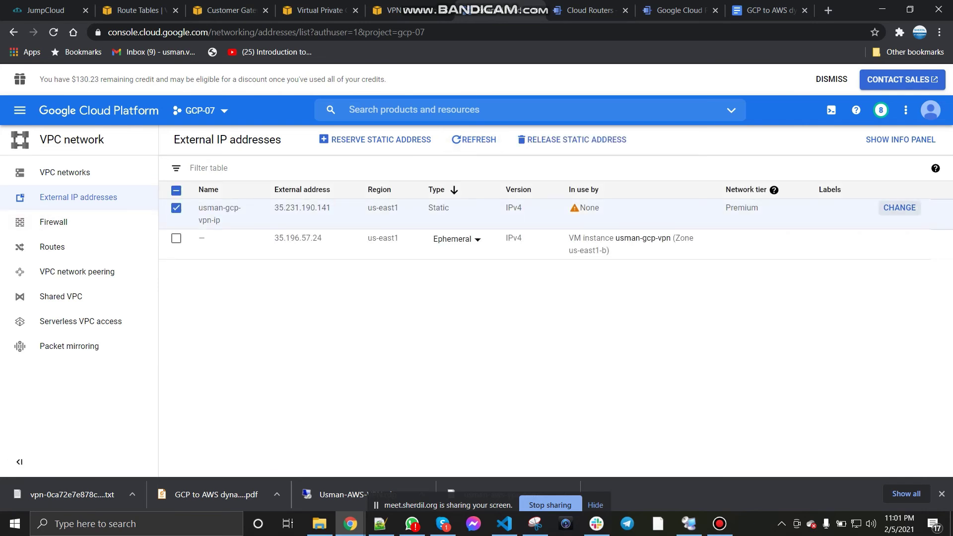
pyautogui.click(899, 208)
pyautogui.click(466, 253)
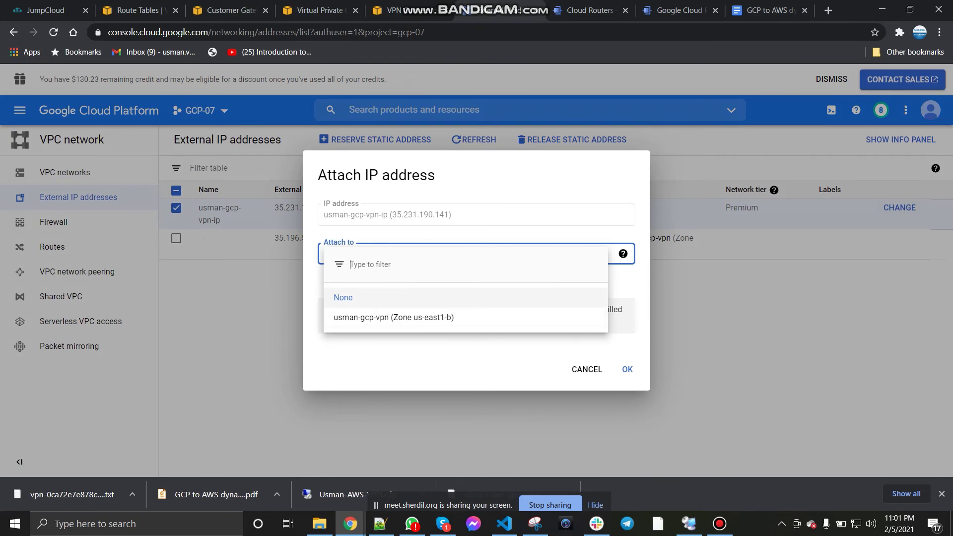
pyautogui.click(343, 298)
pyautogui.click(587, 369)
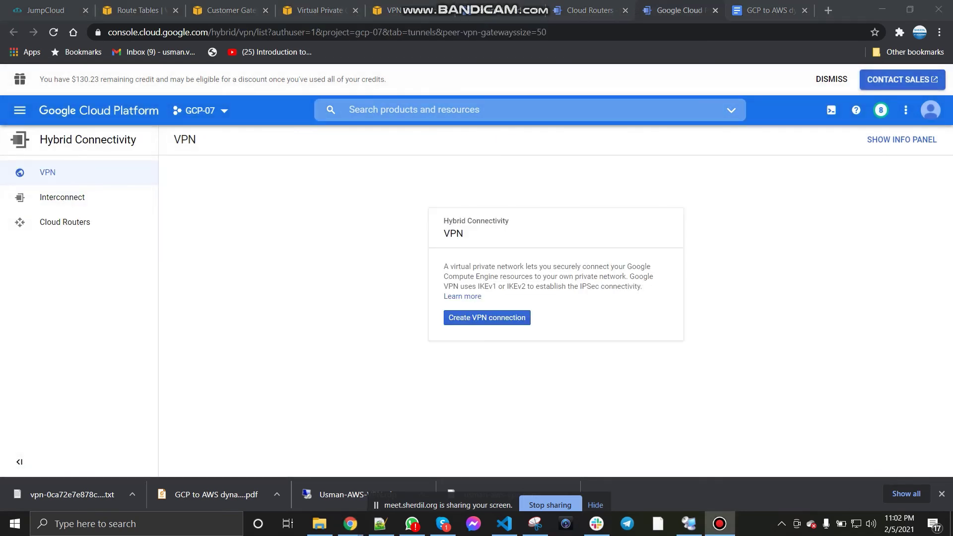
# Step: Bring up the Hybrid Connectivity VPN page in Cloud Console
pyautogui.click(381, 524)
pyautogui.scroll(11, 472, 276)
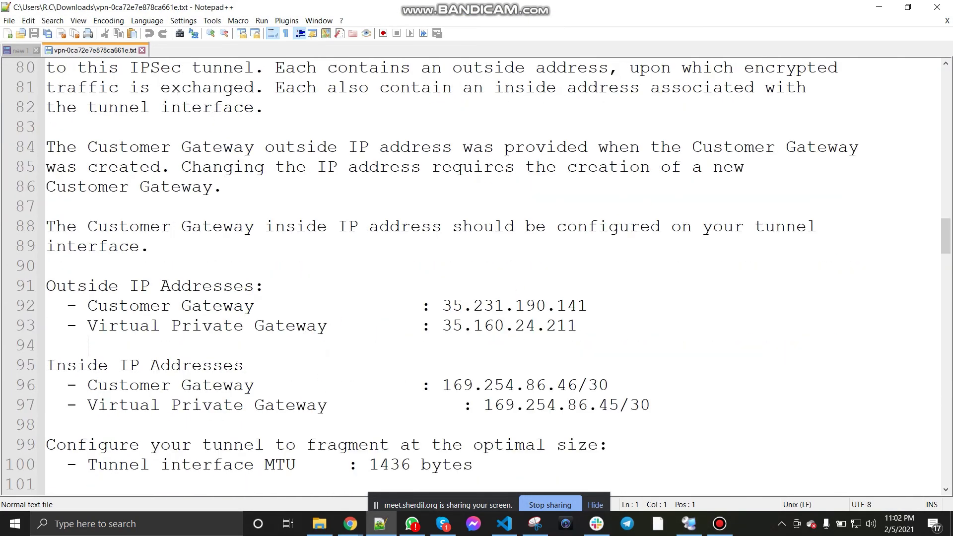
pyautogui.click(350, 523)
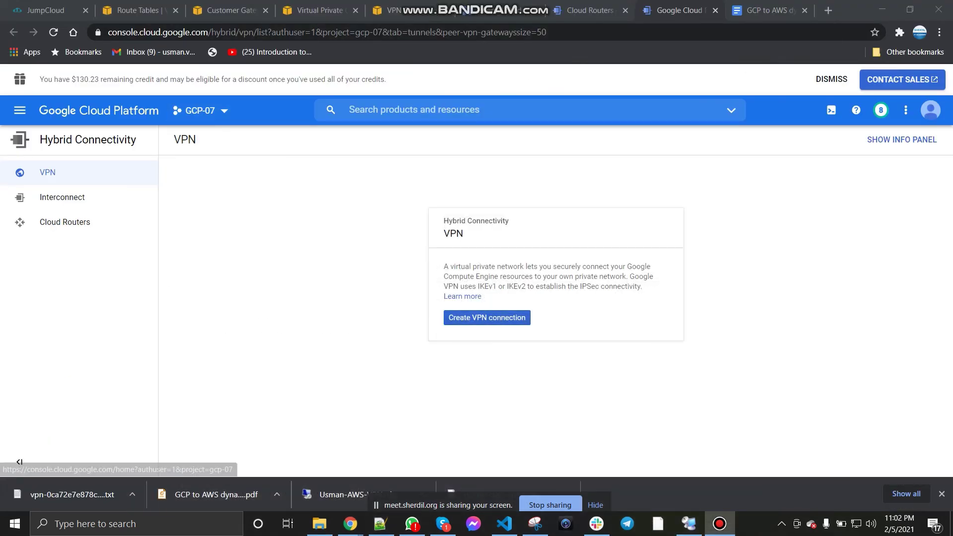
# Step: Choose Classic VPN for a new VPN connection and continue to its setup form
pyautogui.click(487, 318)
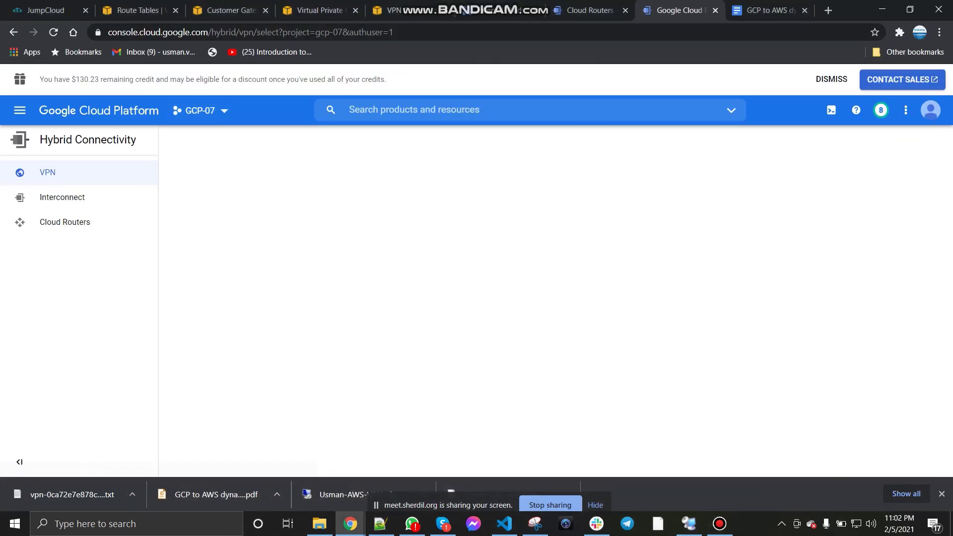
pyautogui.scroll(-1, 563, 316)
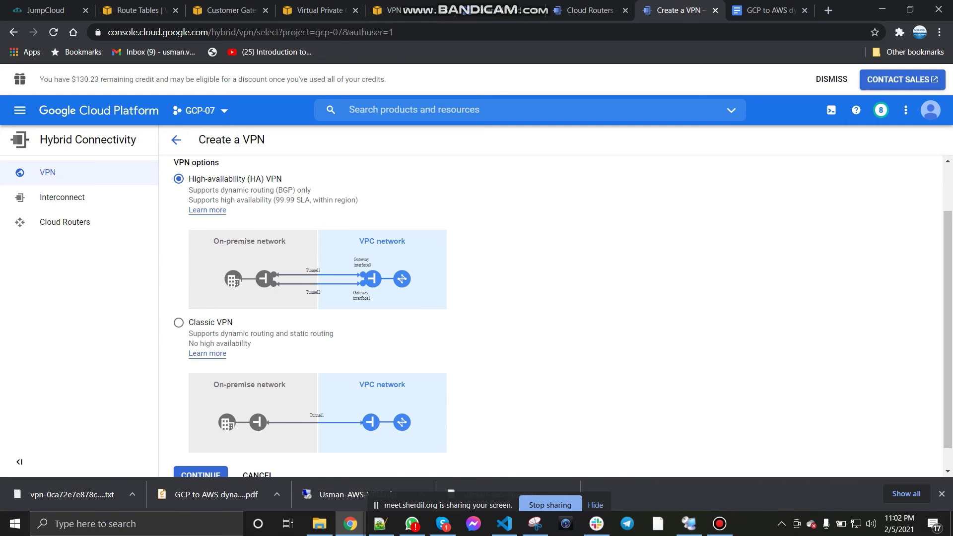
pyautogui.scroll(-1, 563, 316)
pyautogui.click(179, 298)
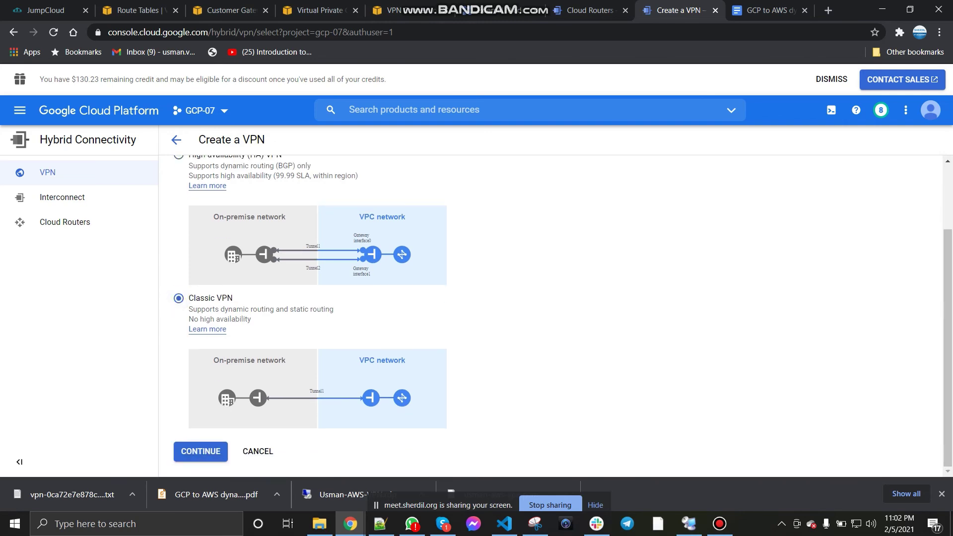
pyautogui.click(201, 451)
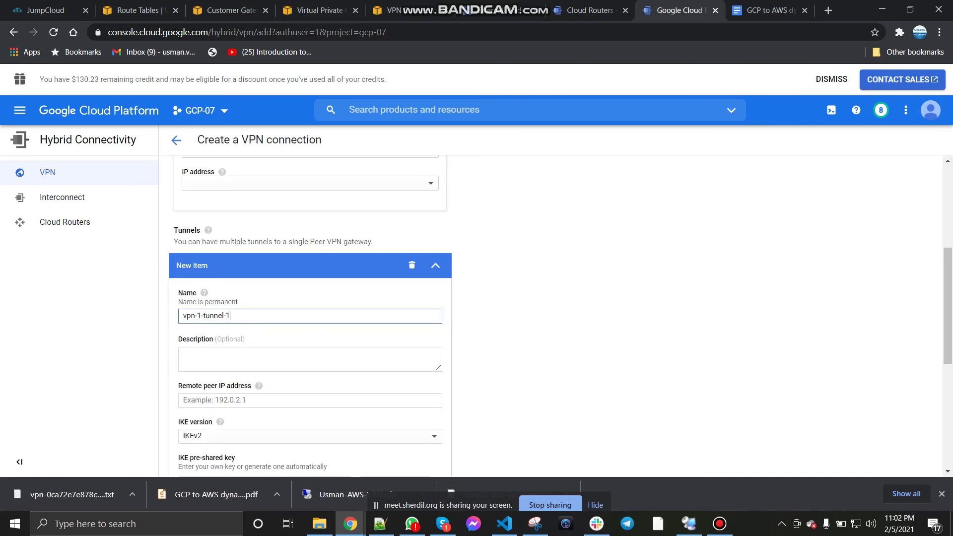
pyautogui.scroll(5, 551, 316)
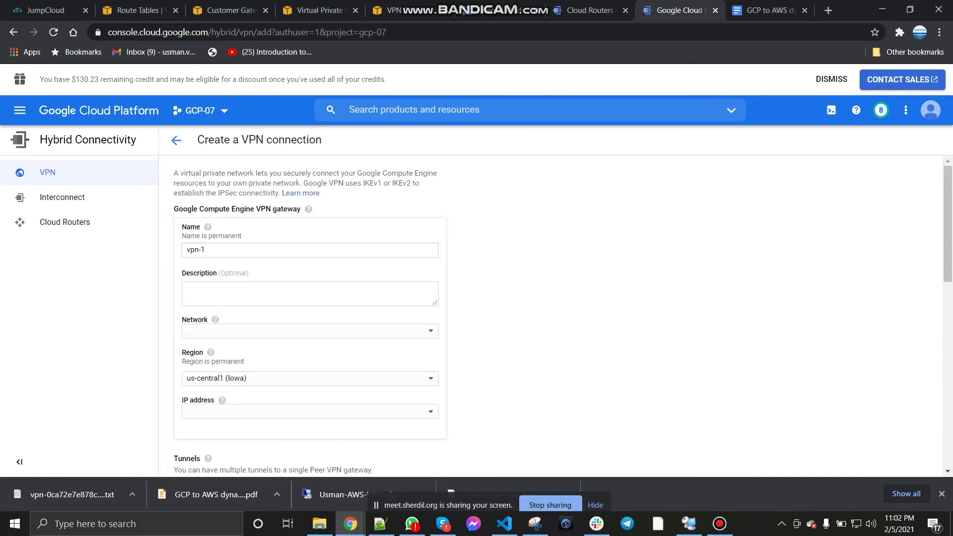
# Step: Set the gateway to network usman-gcp-vpn, region us-east1, and IP address usman-gcp-vpn-ip
pyautogui.click(310, 331)
pyautogui.click(227, 390)
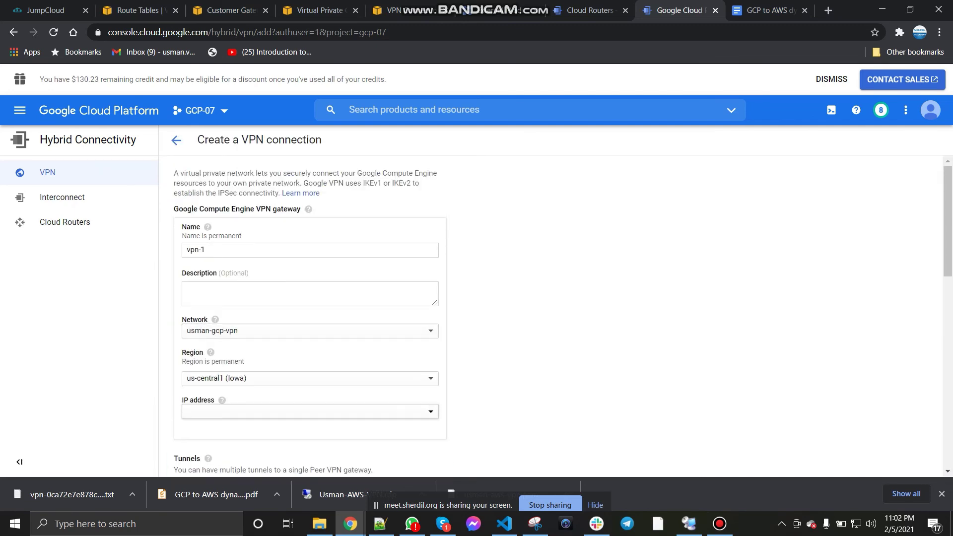
pyautogui.click(228, 376)
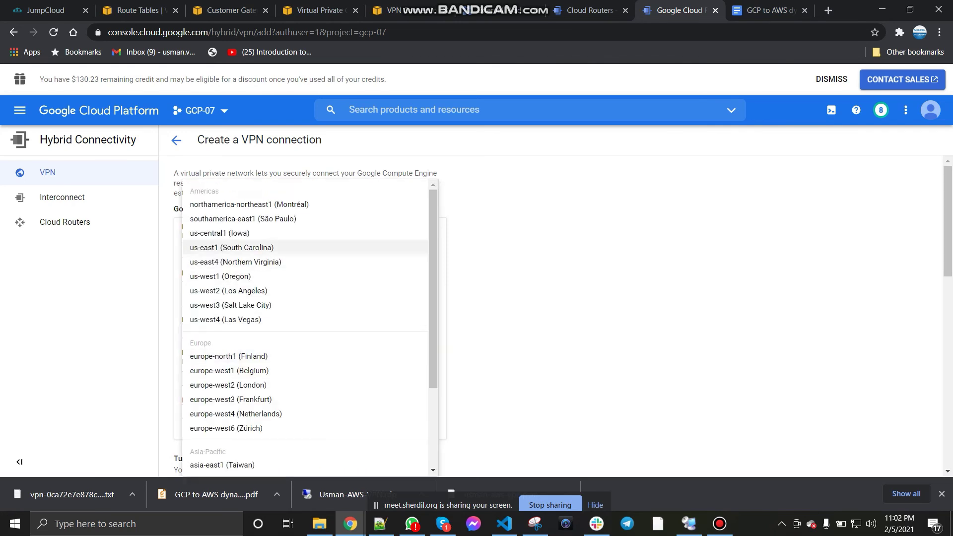
pyautogui.click(232, 247)
pyautogui.scroll(-1, 311, 318)
pyautogui.click(310, 349)
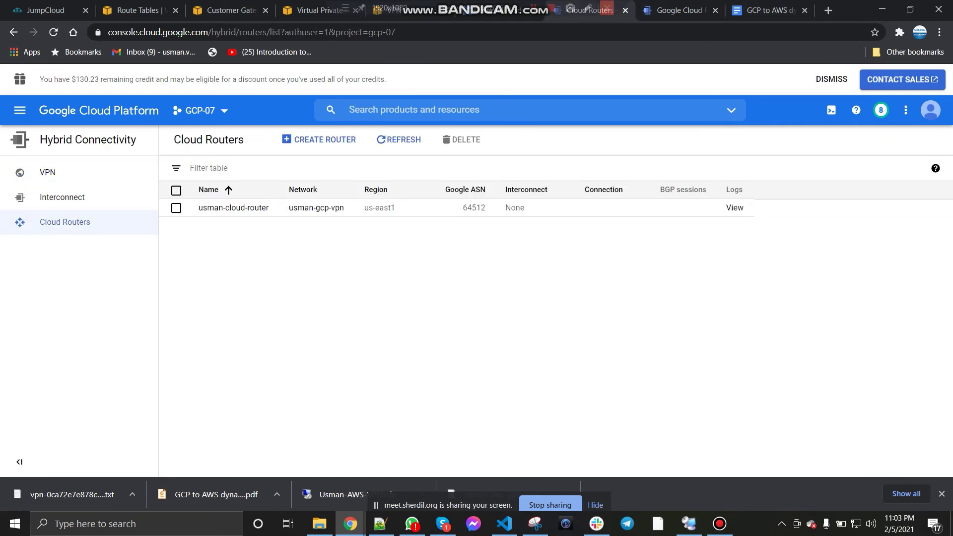
pyautogui.hotkey('ctrl', 'Tab')
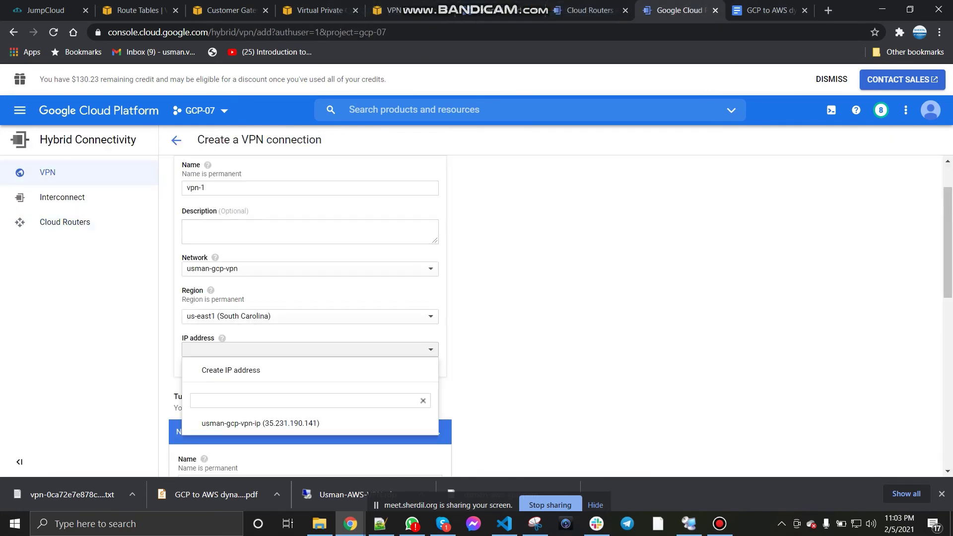
pyautogui.press('Escape')
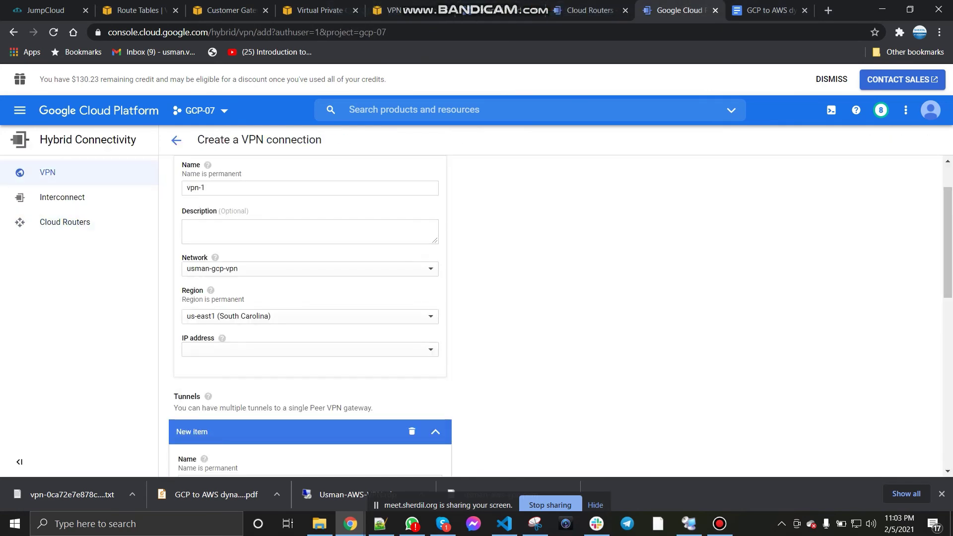
pyautogui.click(310, 350)
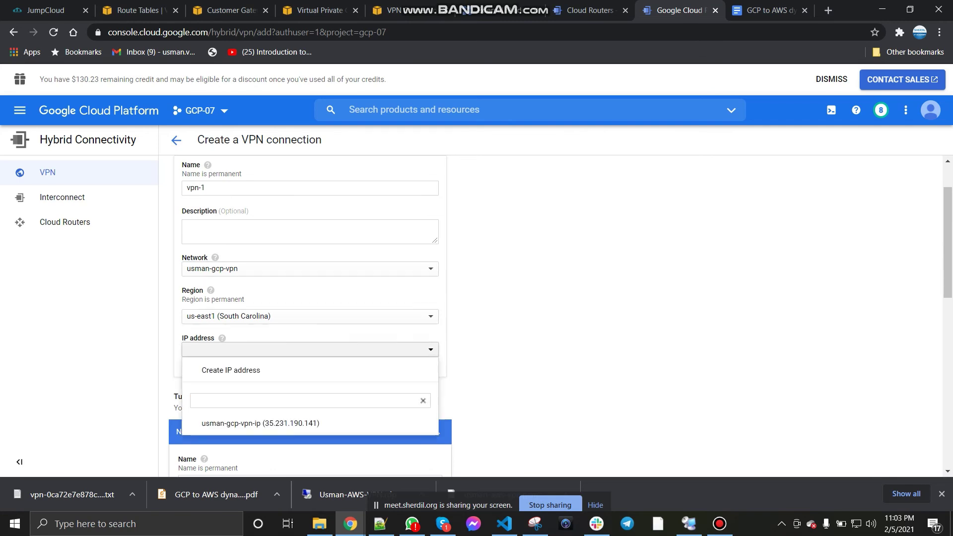
pyautogui.click(261, 423)
# Step: Rename the gateway to usman-vpn1 and confirm the reserved external IP addresses
pyautogui.scroll(-3, 311, 343)
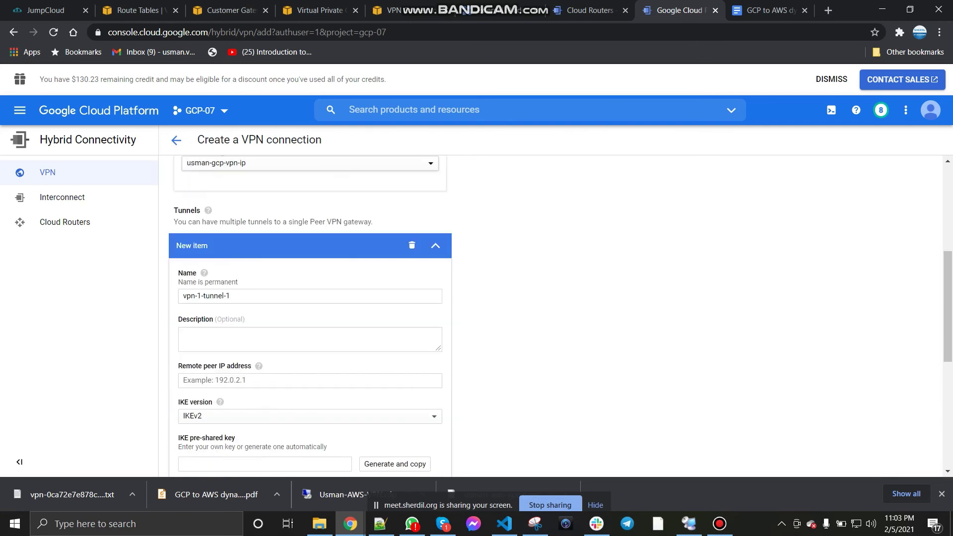
pyautogui.scroll(-3, 310, 317)
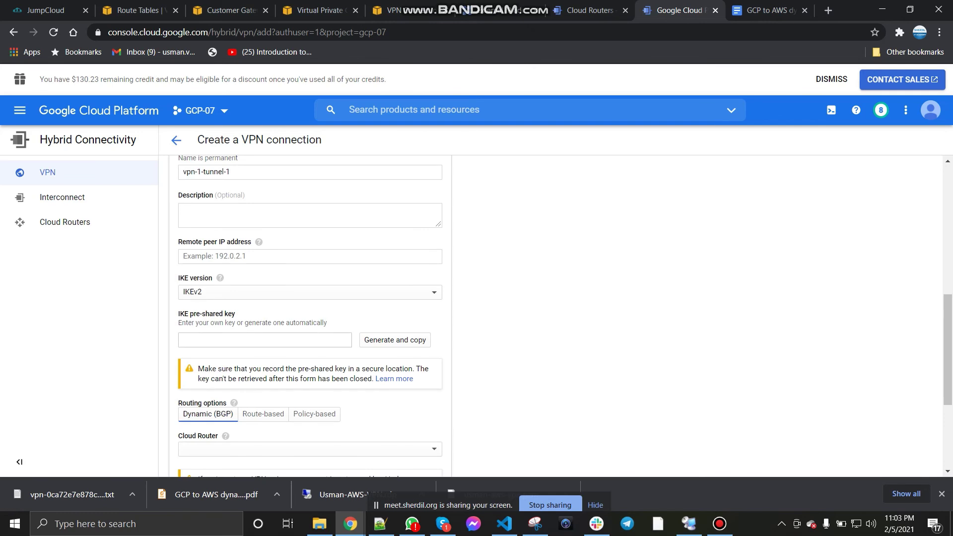
pyautogui.scroll(1, 310, 318)
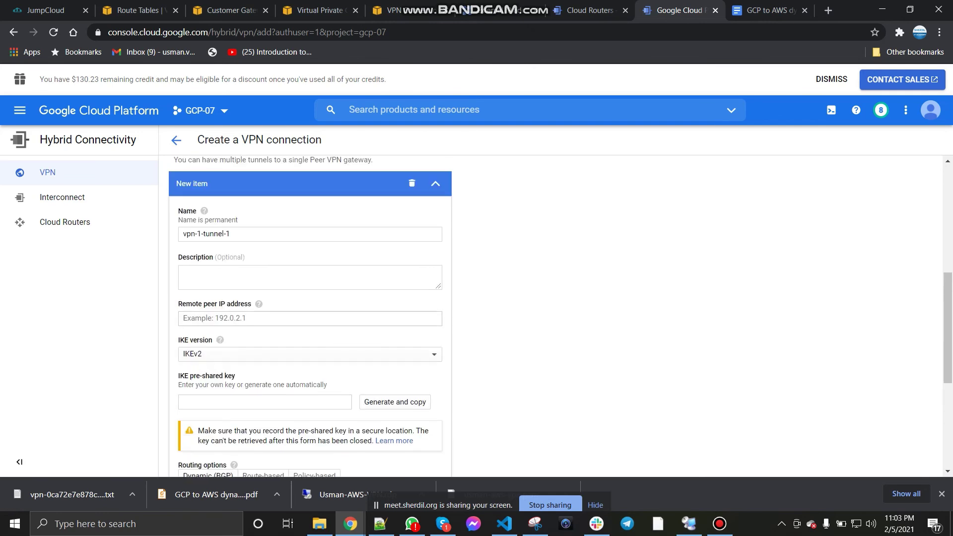
pyautogui.scroll(5, 310, 317)
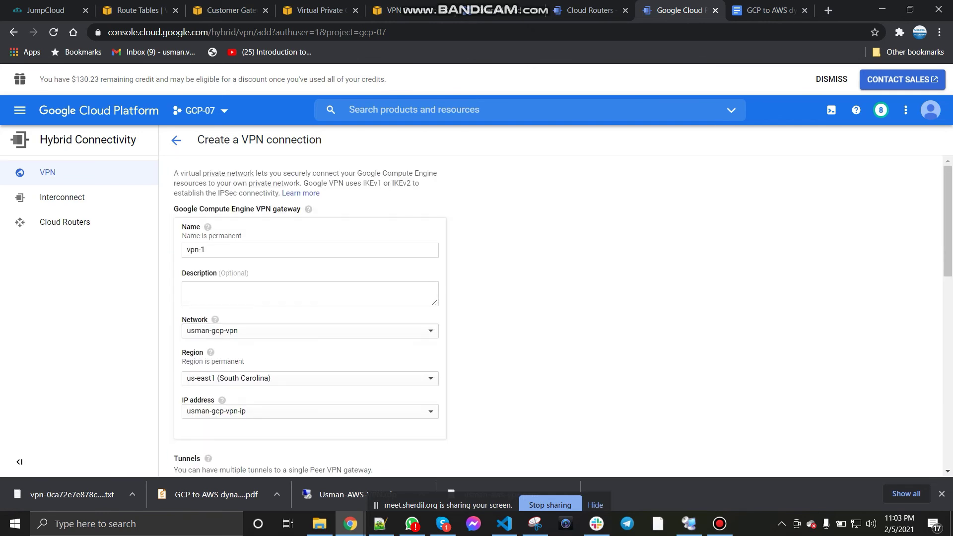
pyautogui.scroll(-1, 310, 318)
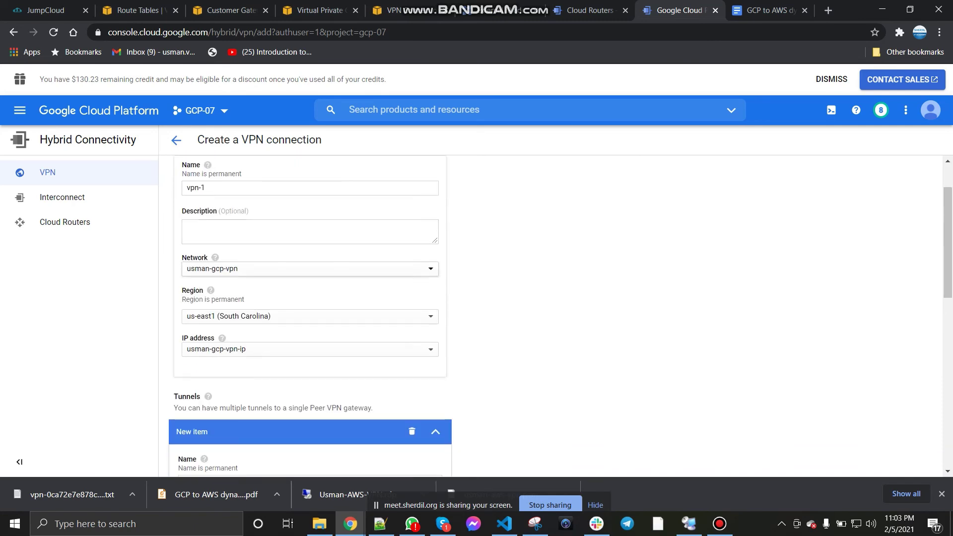
pyautogui.moveTo(218, 188); pyautogui.dragTo(185, 188)
pyautogui.write('usman-vpn1')
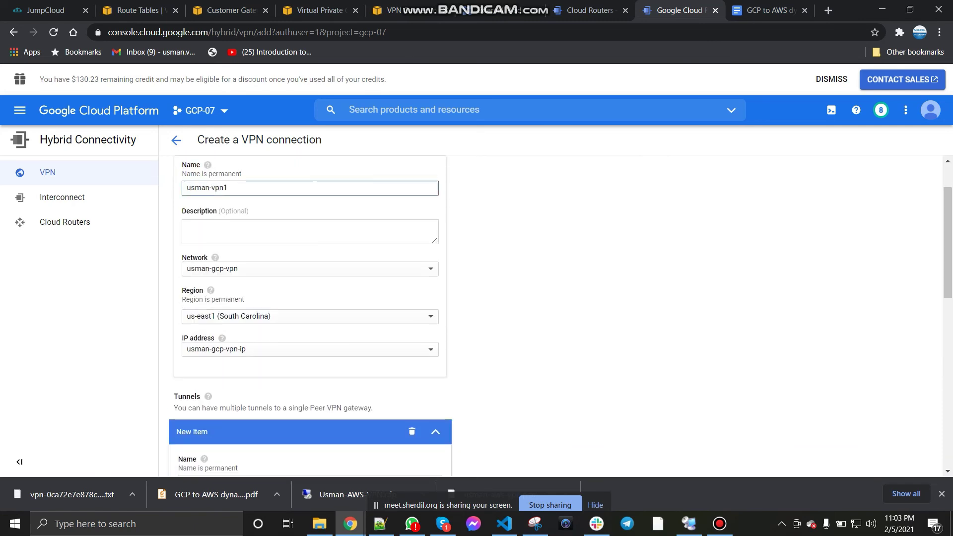
pyautogui.click(348, 390)
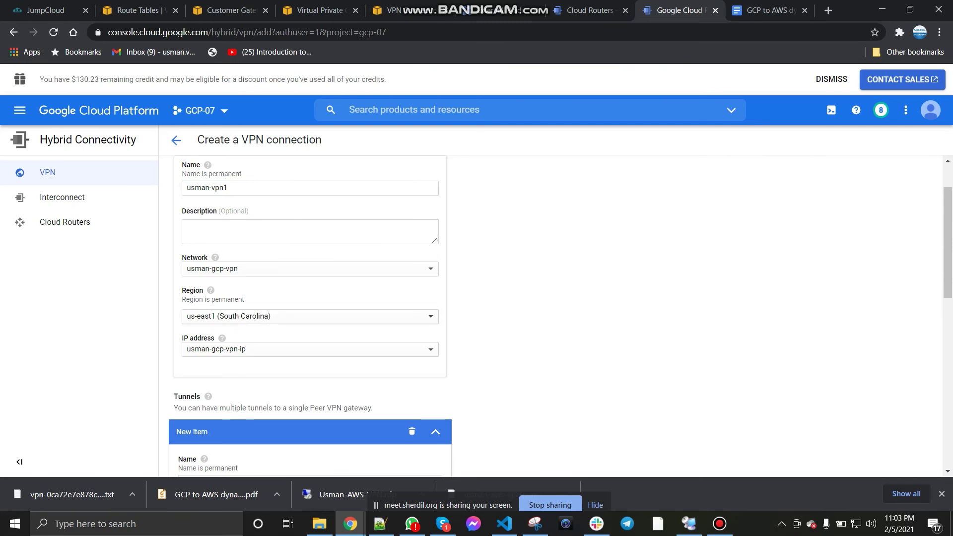
pyautogui.click(497, 12)
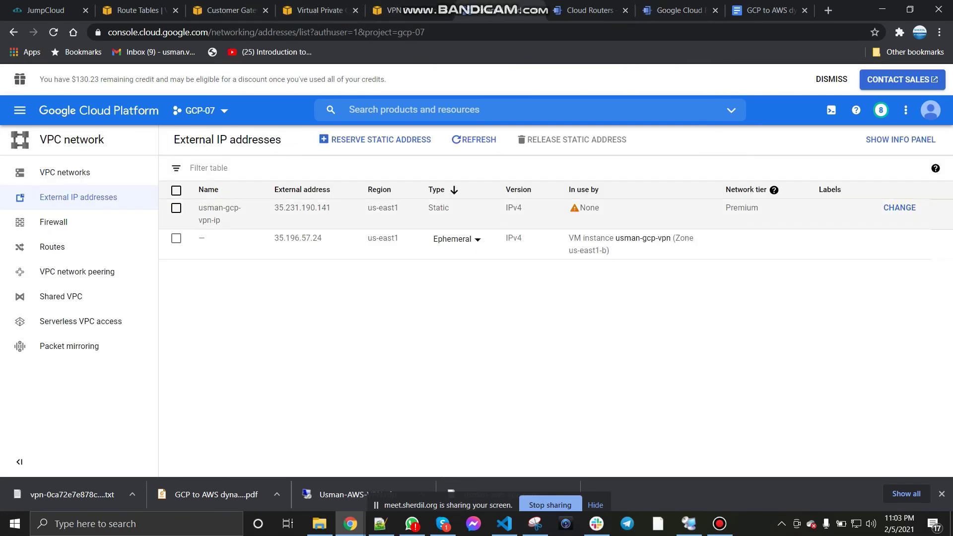
pyautogui.click(679, 10)
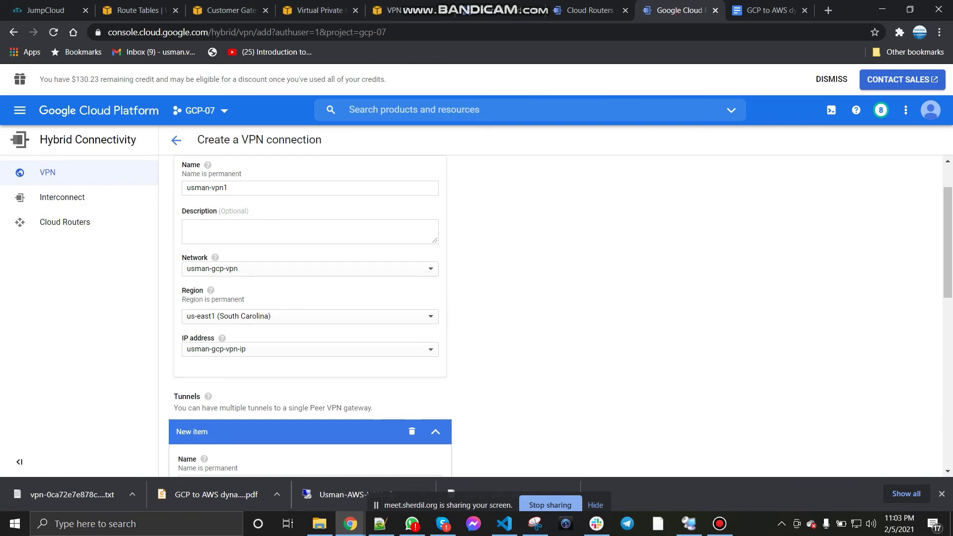
# Step: Restore the gateway region to us-east1 and reselect IP address usman-gcp-vpn-ip
pyautogui.scroll(-1, 307, 318)
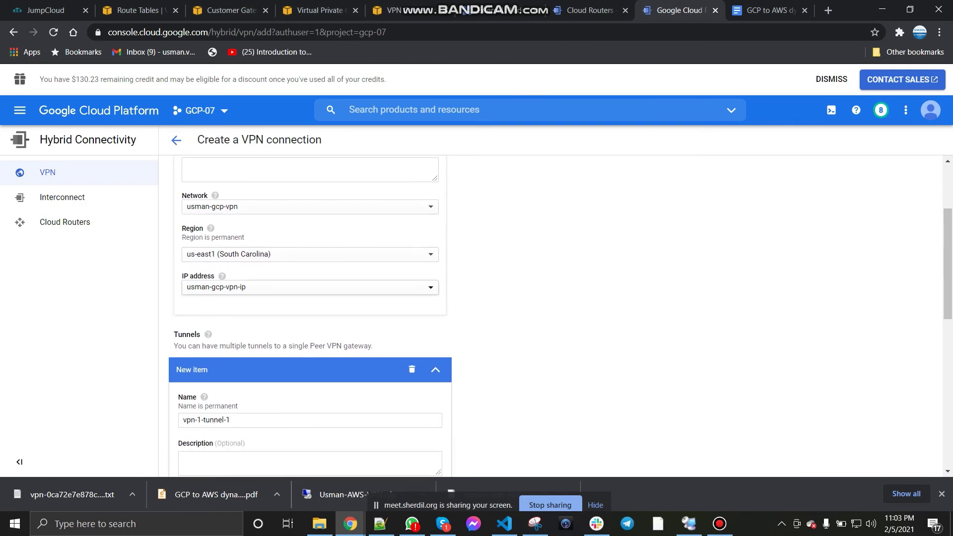
pyautogui.click(310, 254)
pyautogui.click(298, 276)
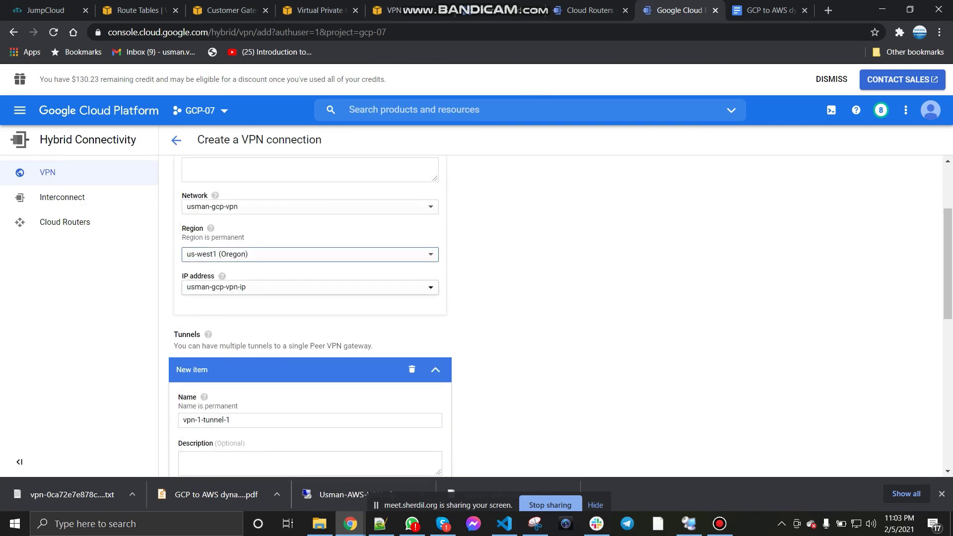
pyautogui.click(310, 287)
pyautogui.click(308, 256)
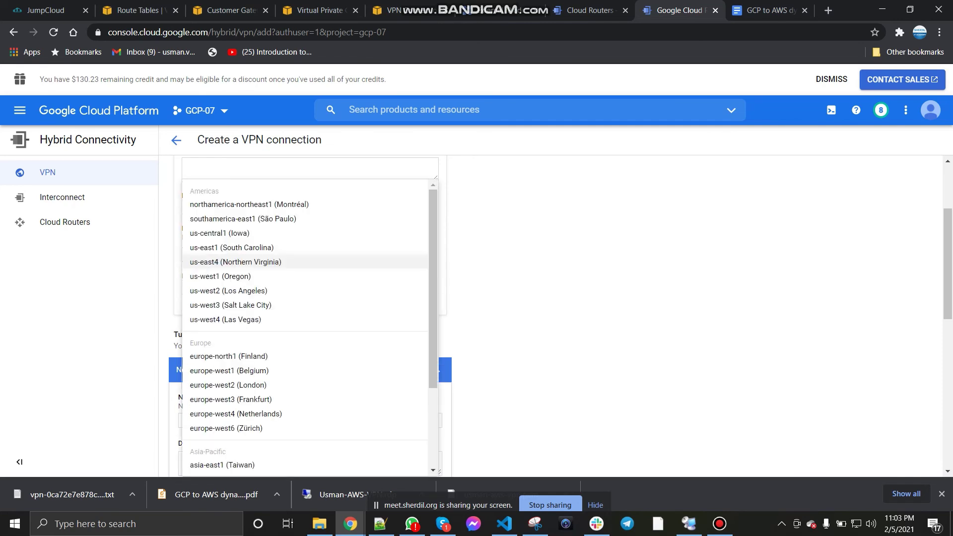
pyautogui.click(232, 247)
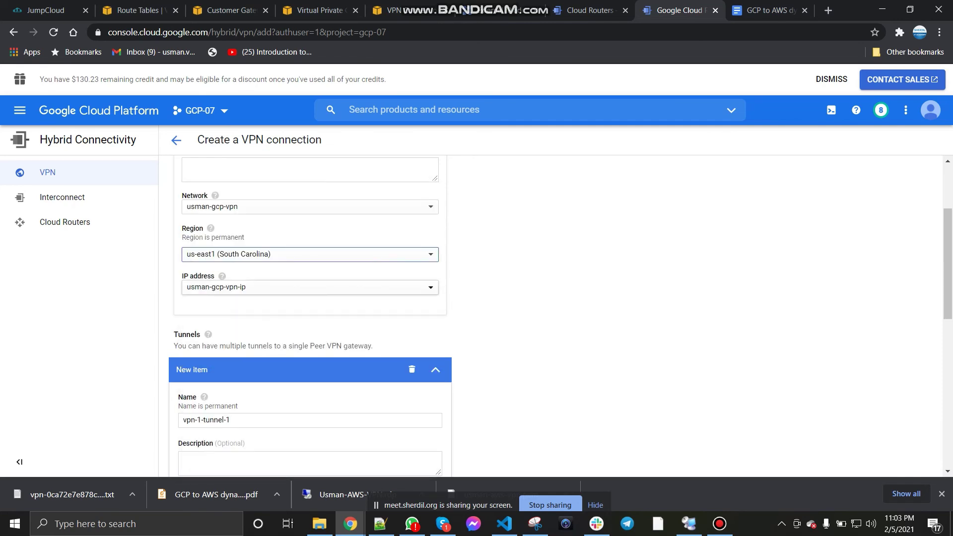
pyautogui.click(310, 287)
pyautogui.click(261, 361)
pyautogui.scroll(-2, 309, 318)
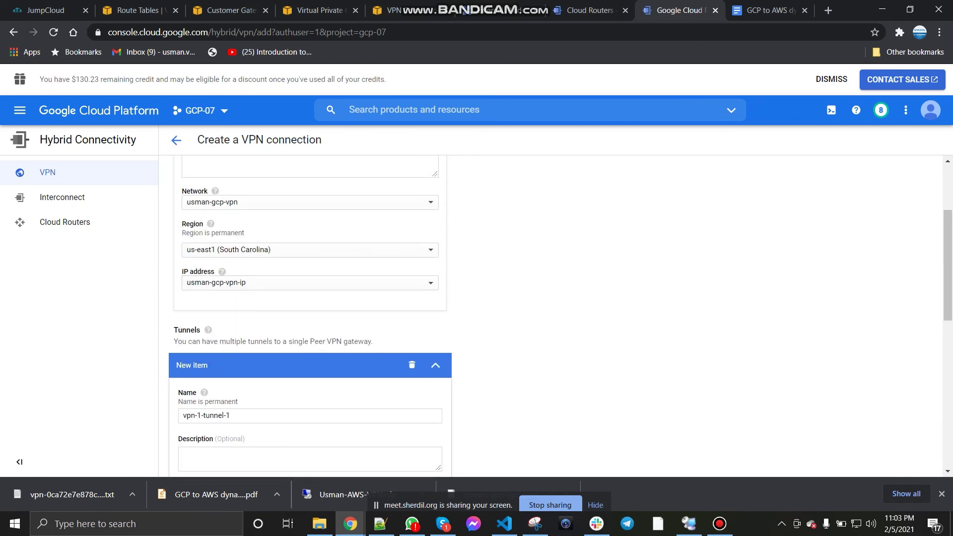
# Step: Rename the tunnel to usman-vpn-1
pyautogui.click(231, 296)
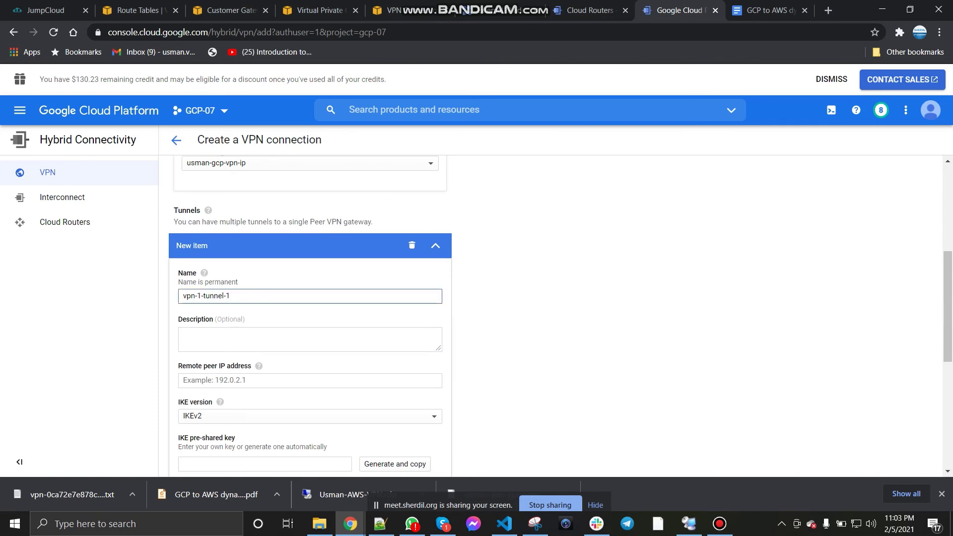
pyautogui.hotkey('ctrl', 'a')
pyautogui.write('usma')
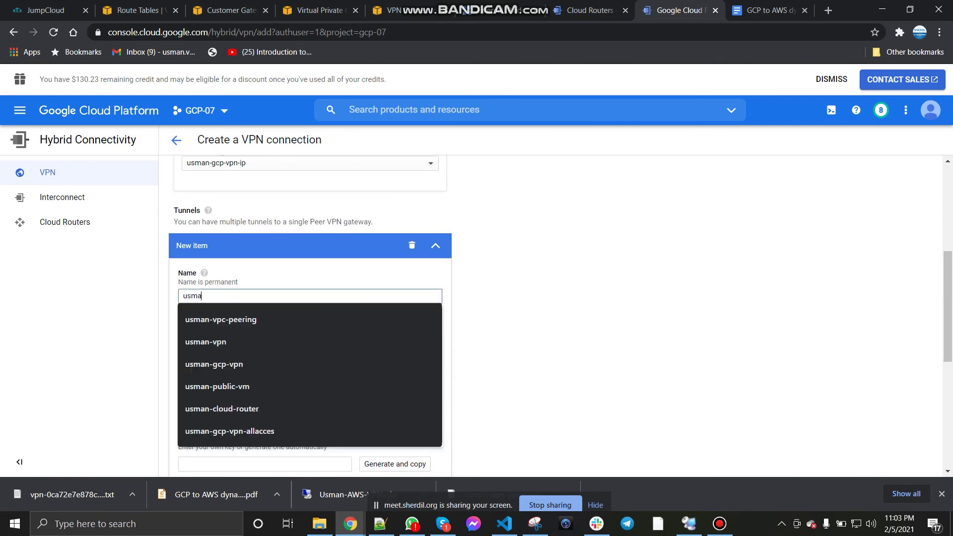
pyautogui.write('n-vpn-1')
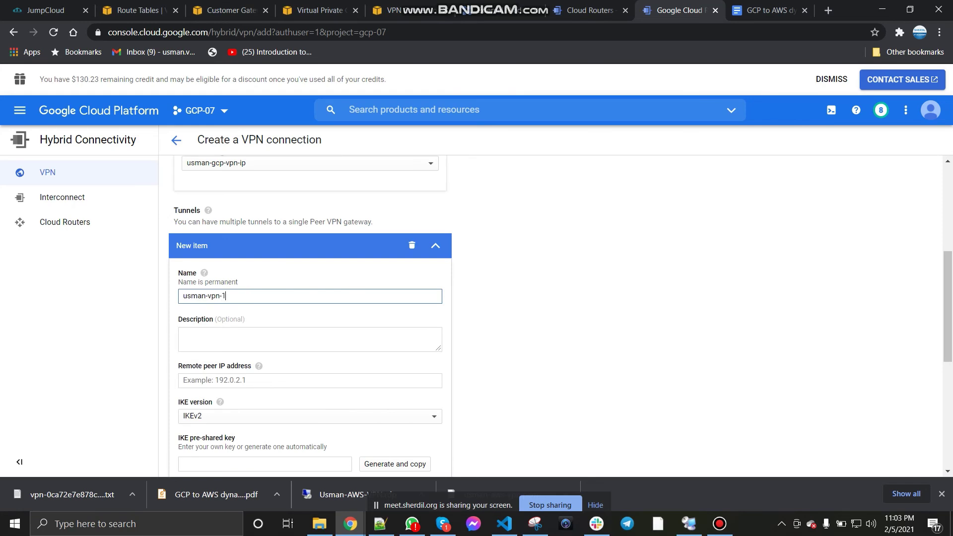
pyautogui.click(556, 307)
pyautogui.scroll(-1, 556, 316)
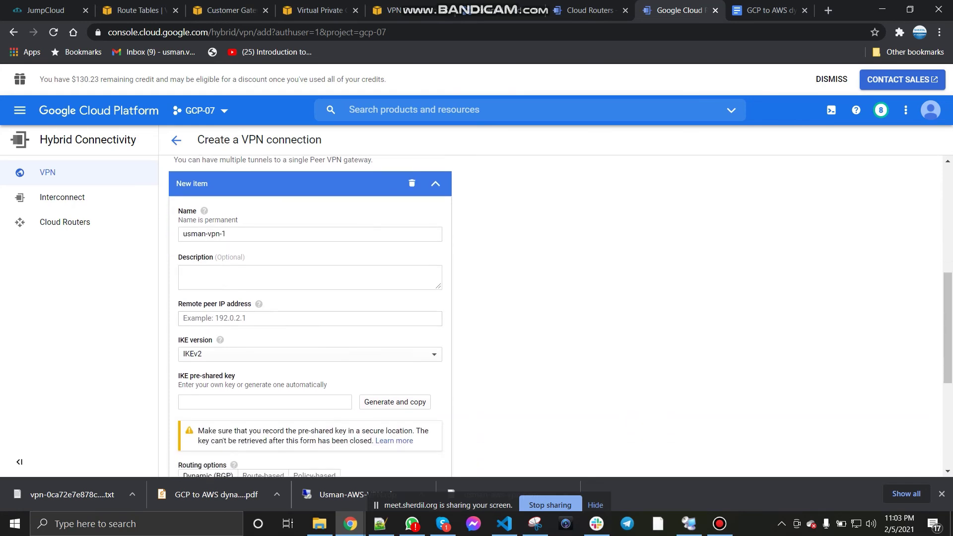
pyautogui.click(298, 319)
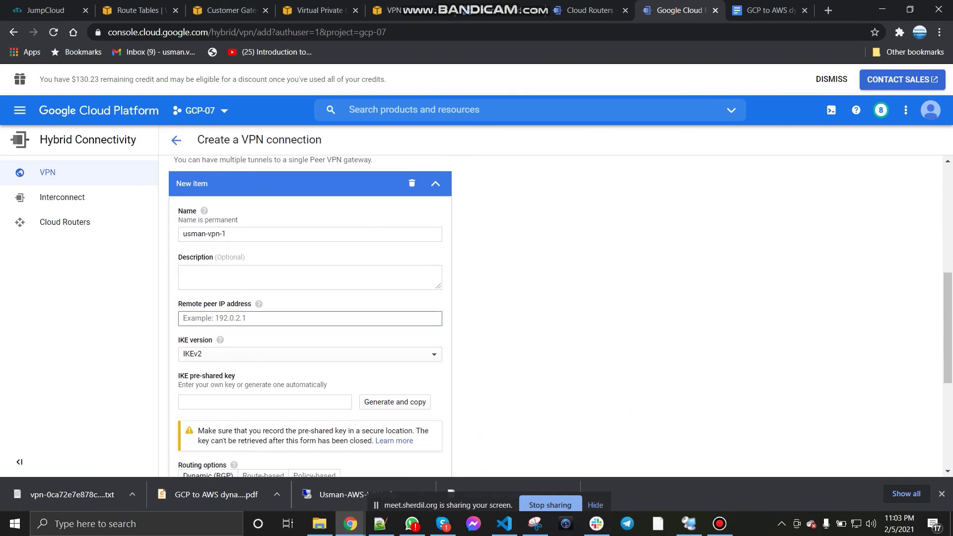
pyautogui.moveTo(258, 304)
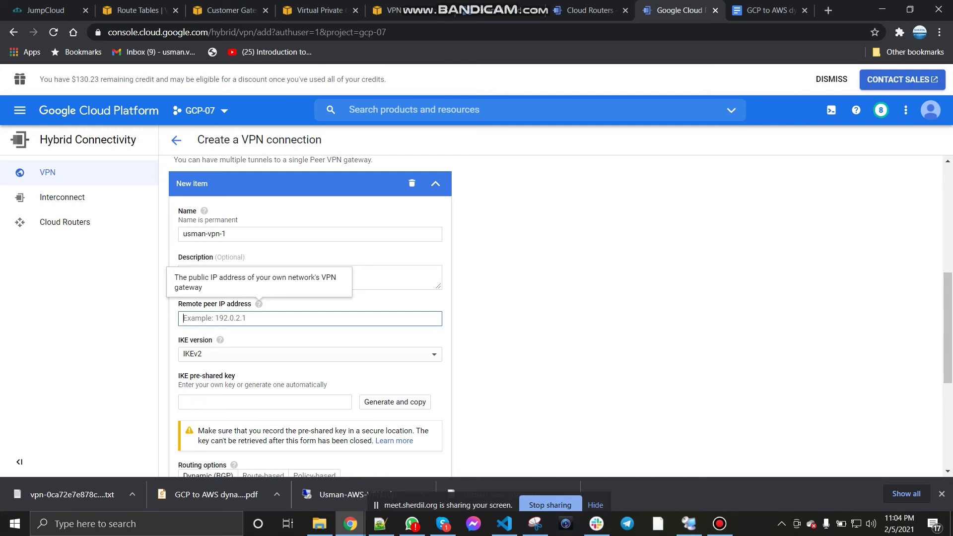
# Step: After checking the GCP to AWS steps document, set the tunnel's IKE version to IKEv1
pyautogui.click(767, 10)
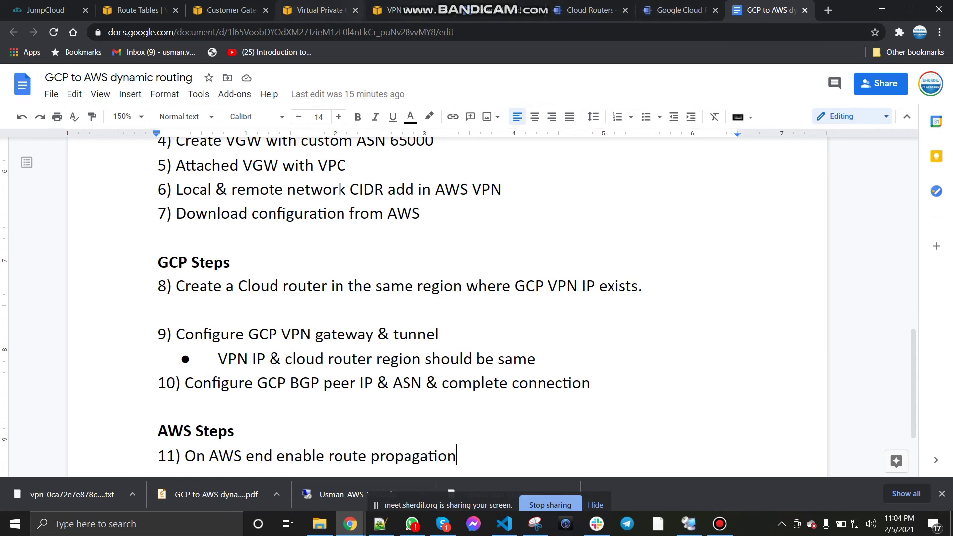
pyautogui.click(501, 10)
pyautogui.hotkey('ctrl', 'Tab')
pyautogui.hotkey('ctrl', 'Tab')
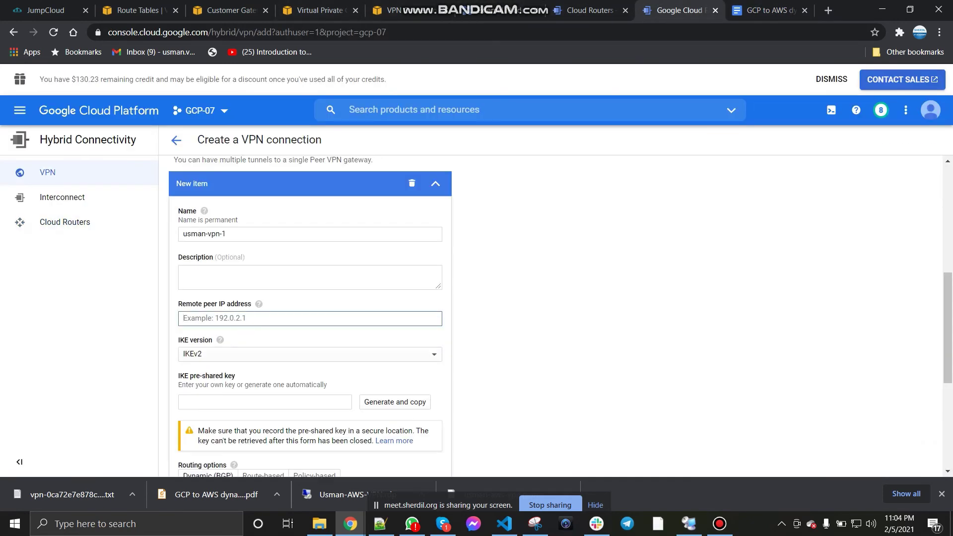
pyautogui.scroll(-1, 317, 317)
pyautogui.click(318, 293)
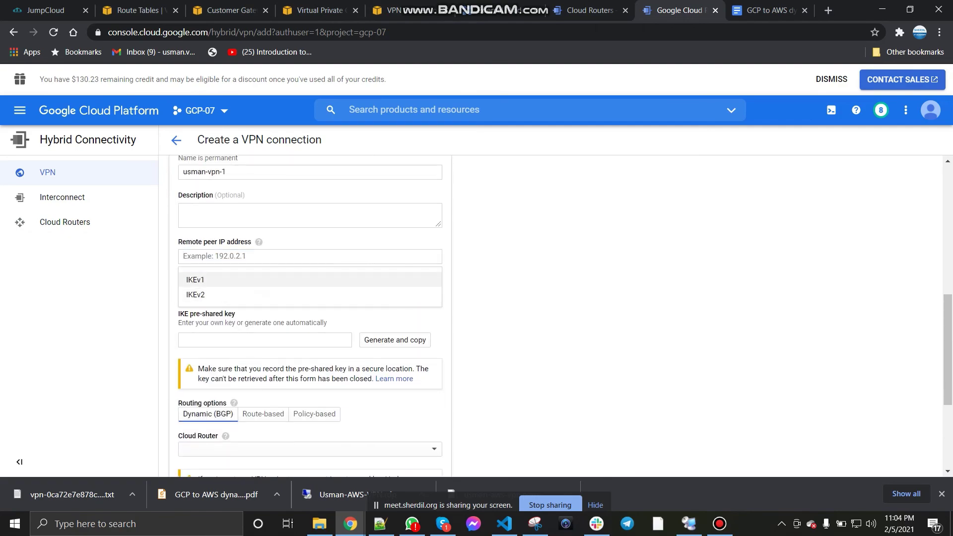
pyautogui.click(317, 279)
pyautogui.hotkey('alt', 'Tab')
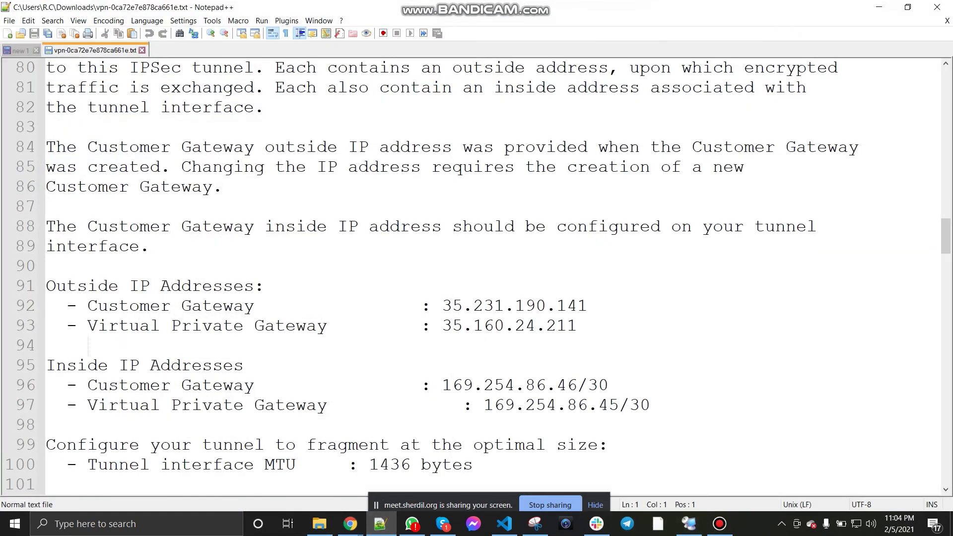
# Step: Copy IPSec Tunnel #1's pre-shared key from the AWS configuration file in Notepad++
pyautogui.scroll(14, 476, 275)
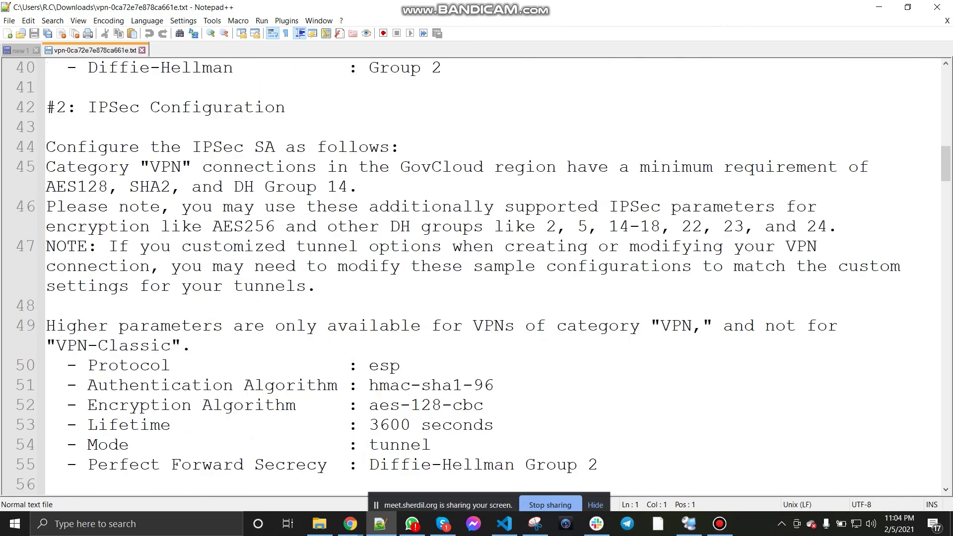
pyautogui.scroll(-2, 476, 275)
pyautogui.scroll(6, 476, 276)
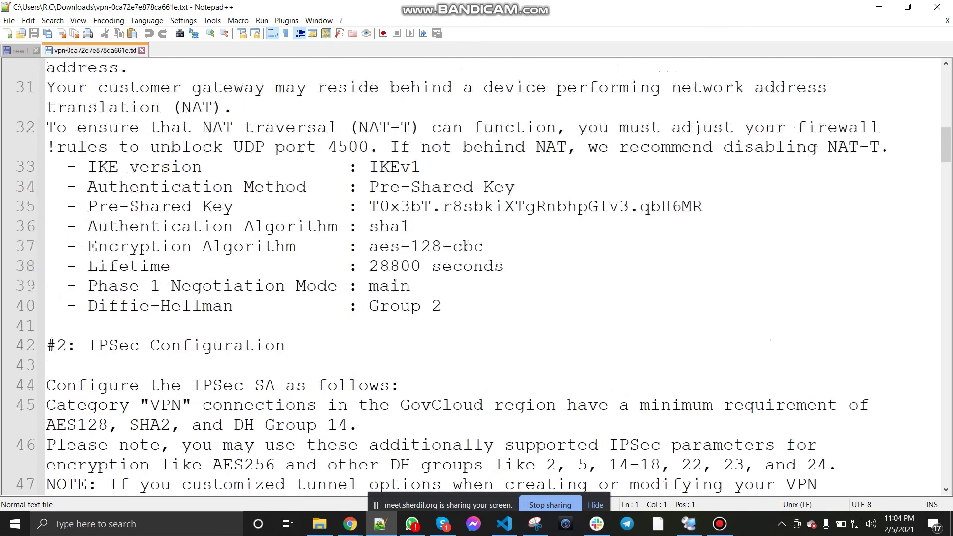
pyautogui.moveTo(369, 206); pyautogui.dragTo(702, 206)
pyautogui.hotkey('ctrl', 'c')
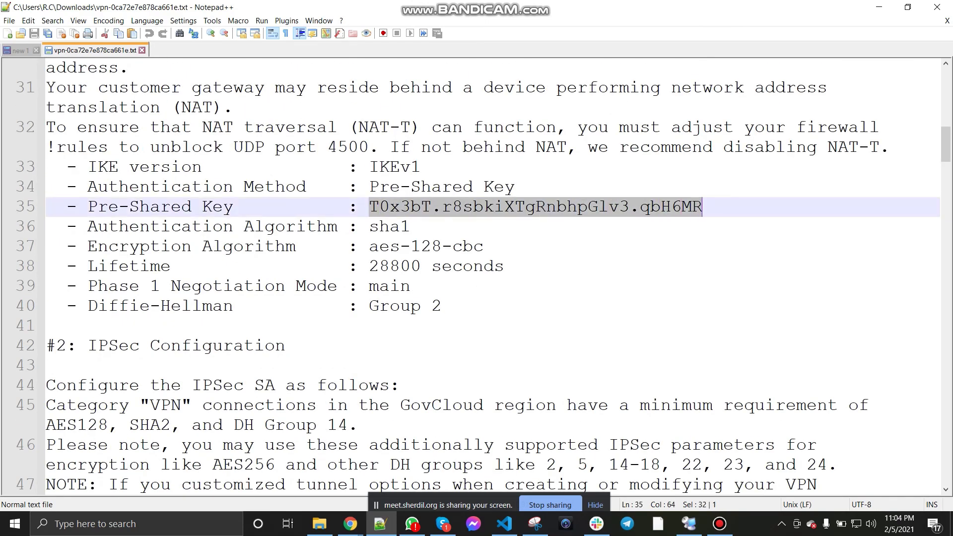
pyautogui.scroll(1, 703, 206)
pyautogui.scroll(6, 476, 275)
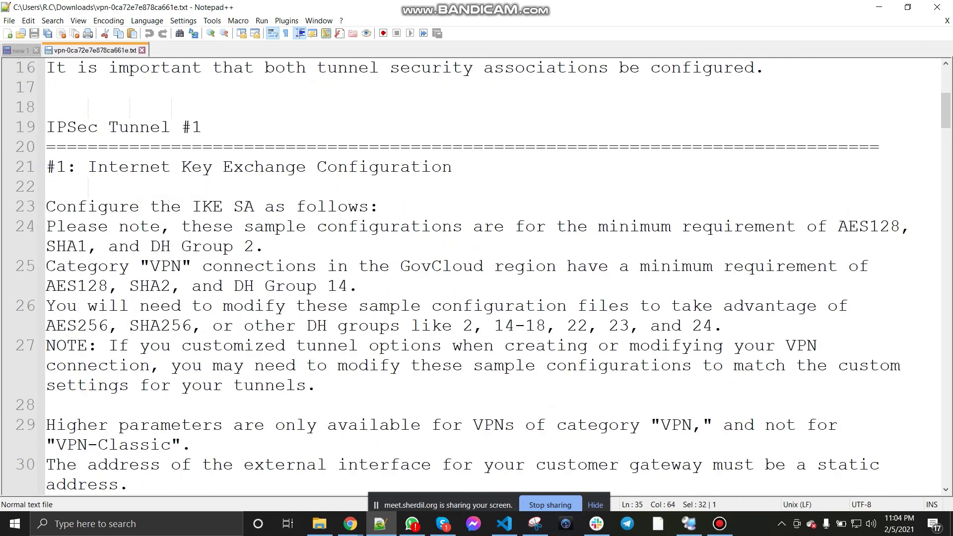
pyautogui.scroll(-4, 476, 275)
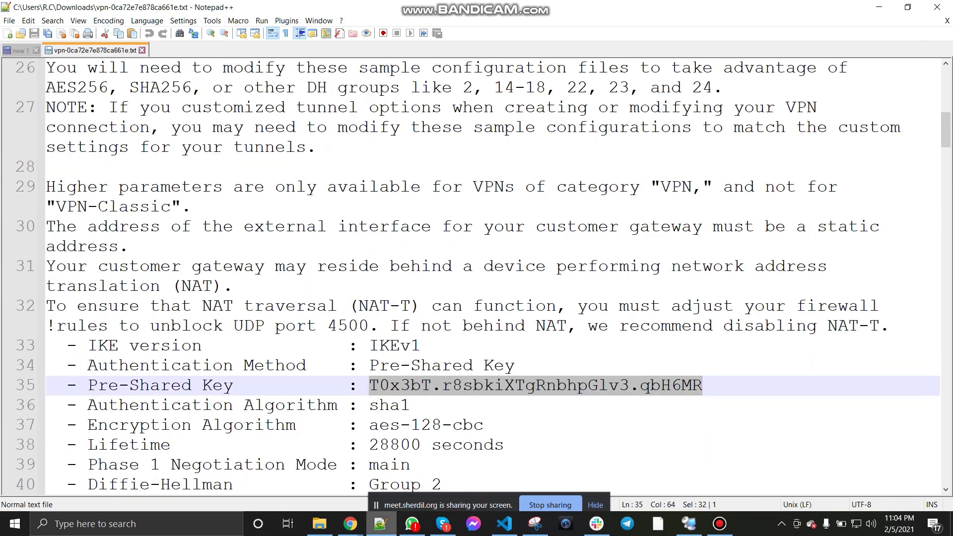
pyautogui.hotkey('alt', 'Tab')
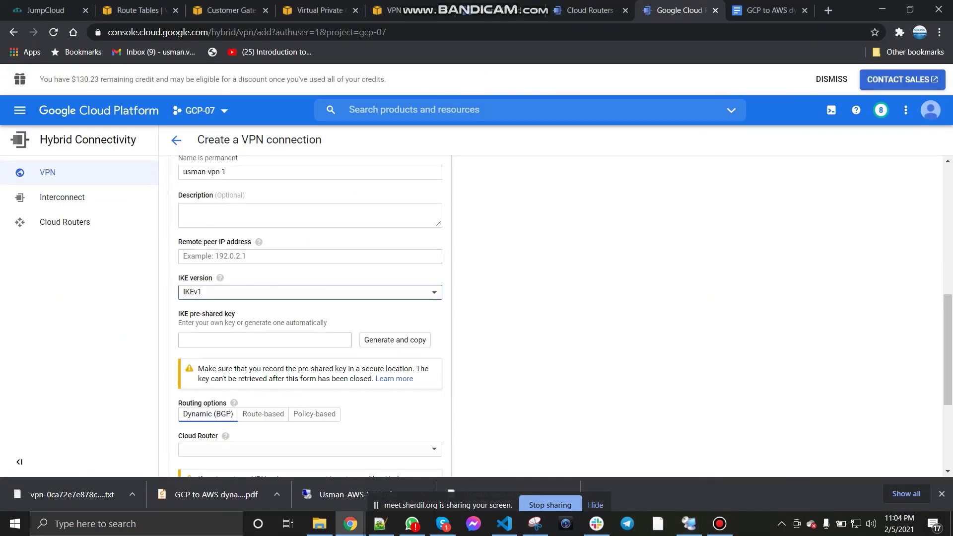
# Step: Paste the copied AWS key into the tunnel's IKE pre-shared key field
pyautogui.press('Tab')
pyautogui.hotkey('ctrl', 'v')
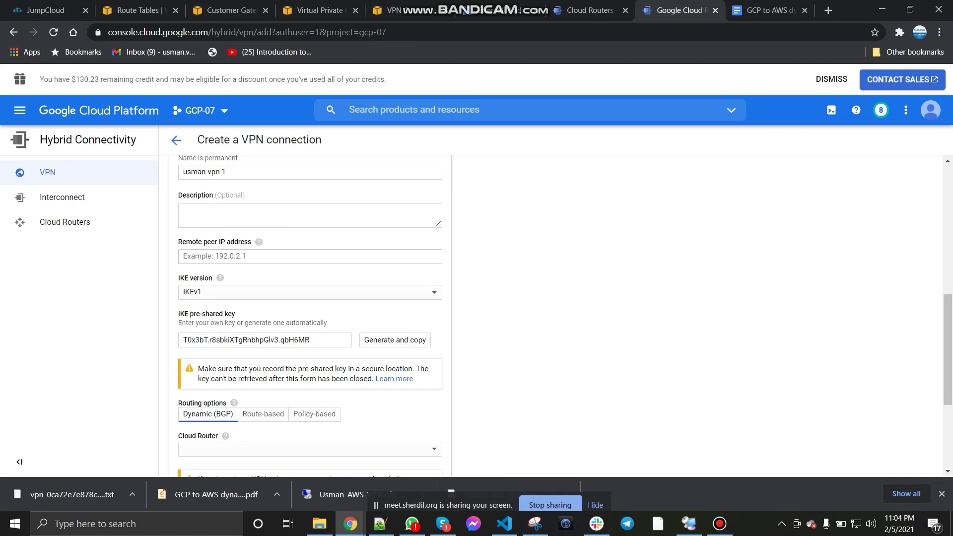
pyautogui.moveTo(258, 242)
# Step: Paste AWS outside IP 35.160.24.211 from the config file as remote peer IP, then verify it
pyautogui.click(380, 524)
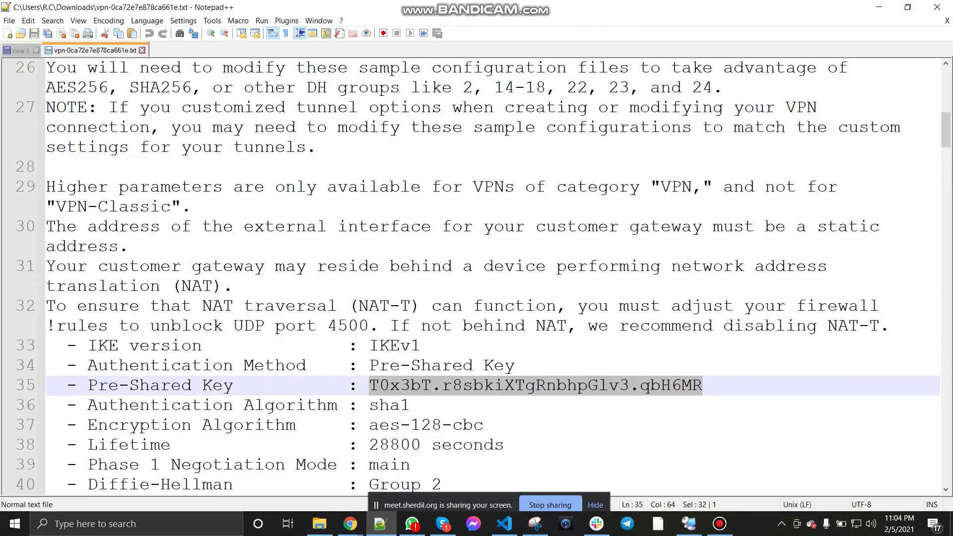
pyautogui.scroll(-4, 476, 278)
pyautogui.scroll(-12, 477, 278)
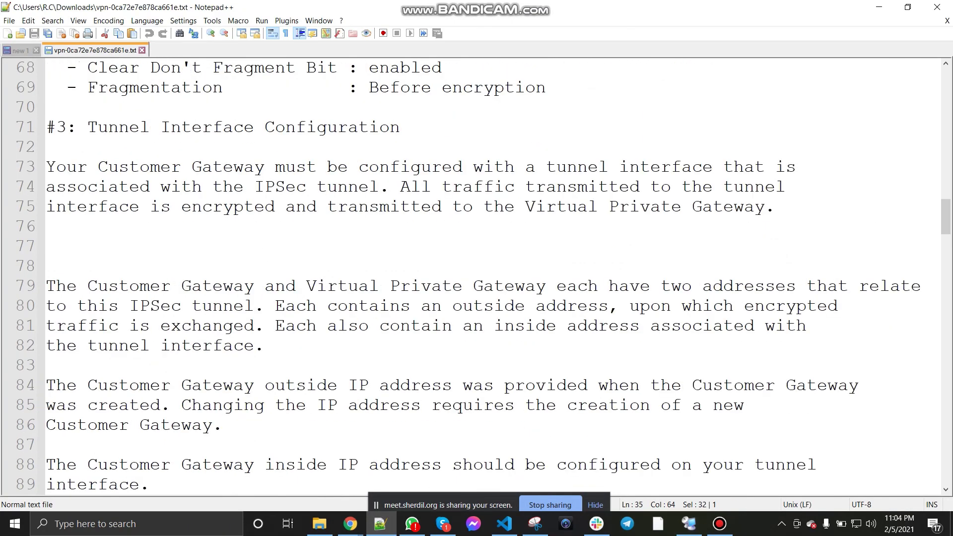
pyautogui.scroll(-5, 476, 278)
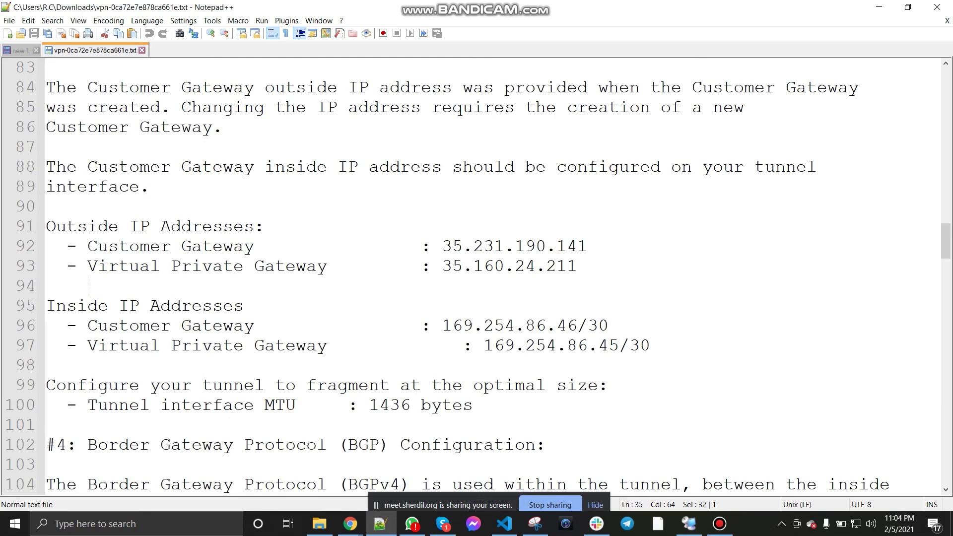
pyautogui.moveTo(442, 266); pyautogui.dragTo(577, 267)
pyautogui.hotkey('ctrl', 'c')
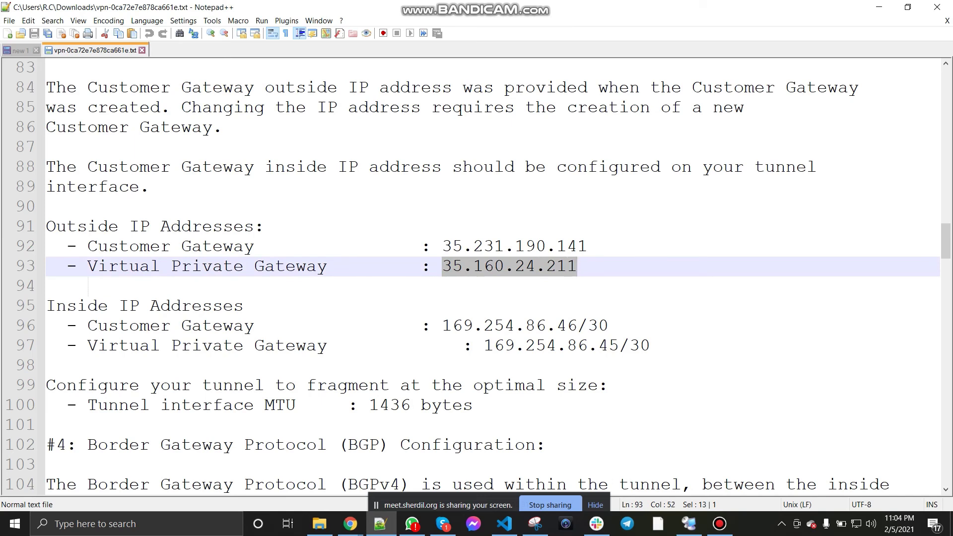
pyautogui.click(879, 7)
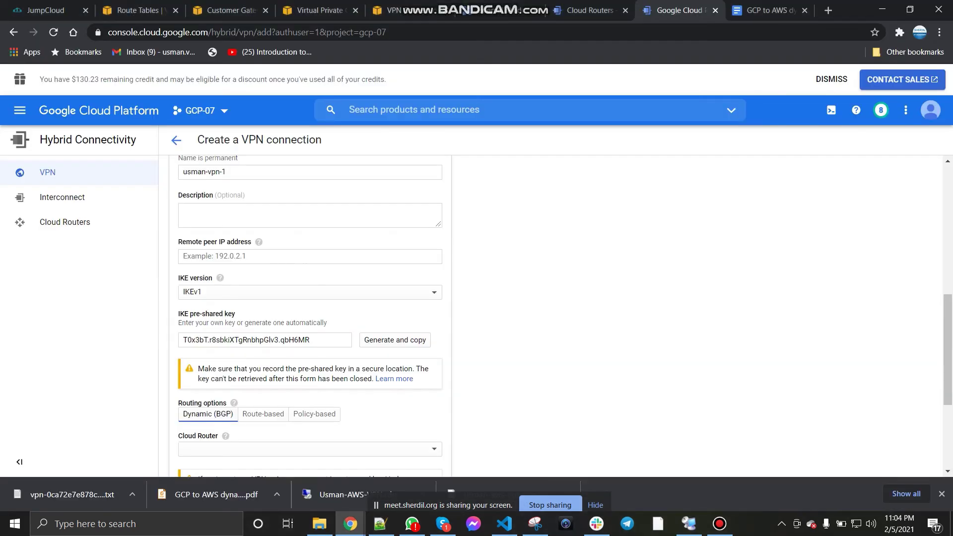
pyautogui.click(309, 256)
pyautogui.hotkey('ctrl', 'v')
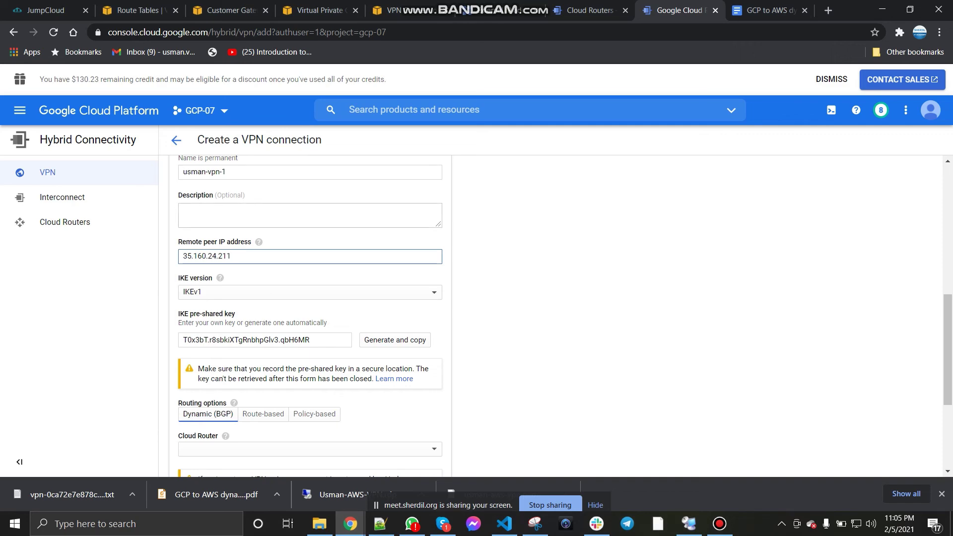
pyautogui.click(381, 524)
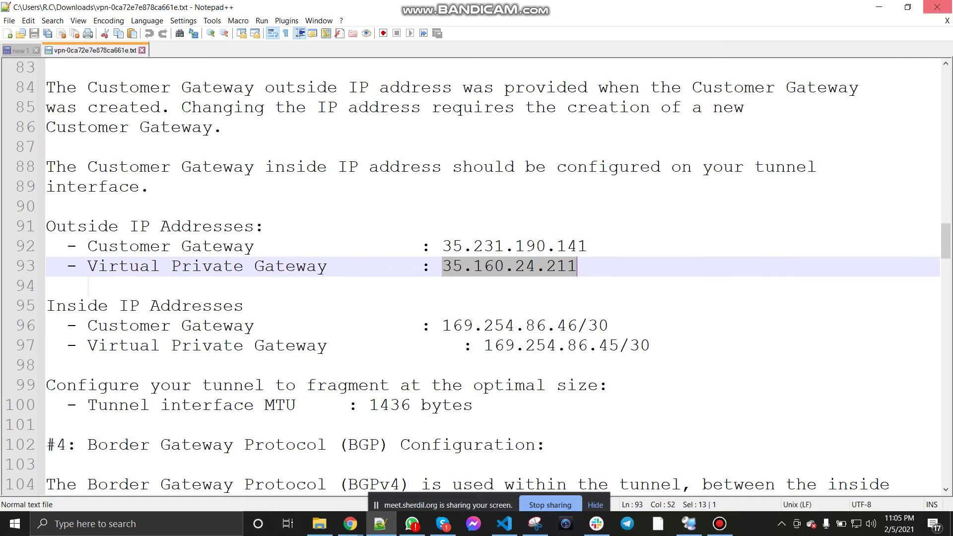
pyautogui.click(879, 7)
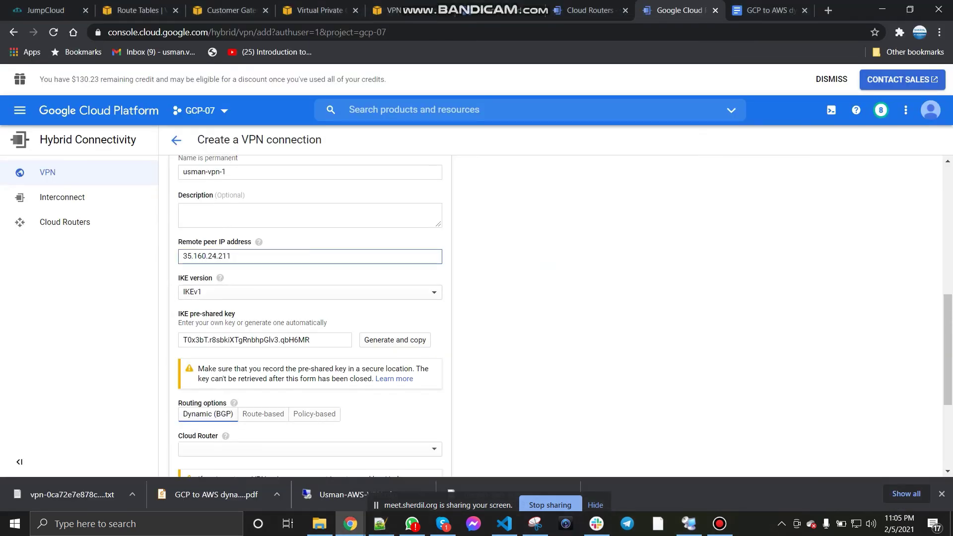
# Step: Select usman-cloud-router as the tunnel's Cloud Router and start configuring its BGP session
pyautogui.scroll(-2, 310, 313)
pyautogui.click(310, 325)
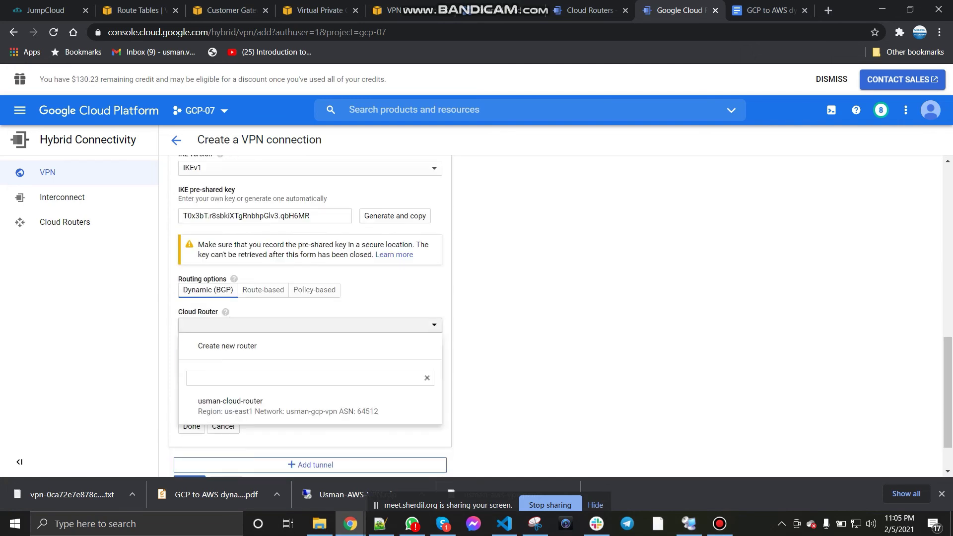
pyautogui.click(288, 404)
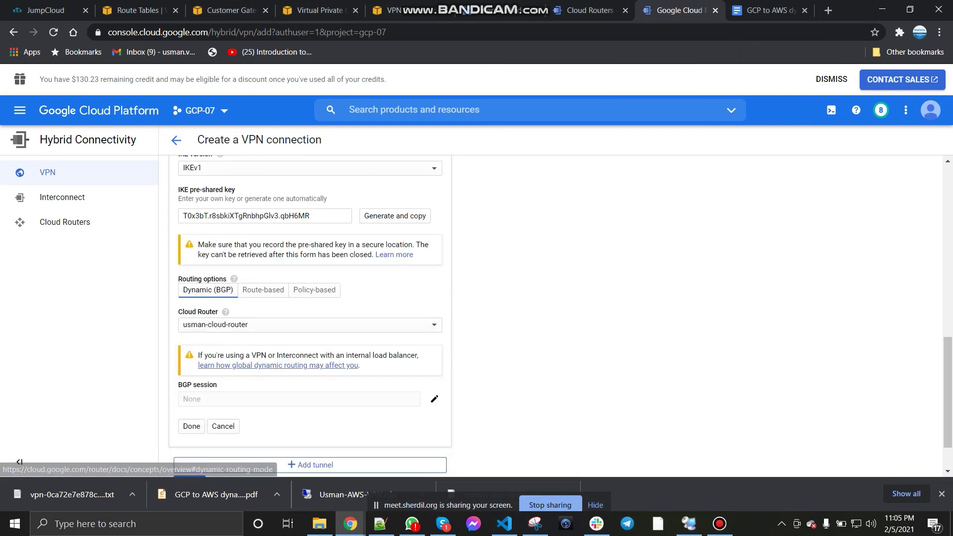
pyautogui.scroll(8, 310, 318)
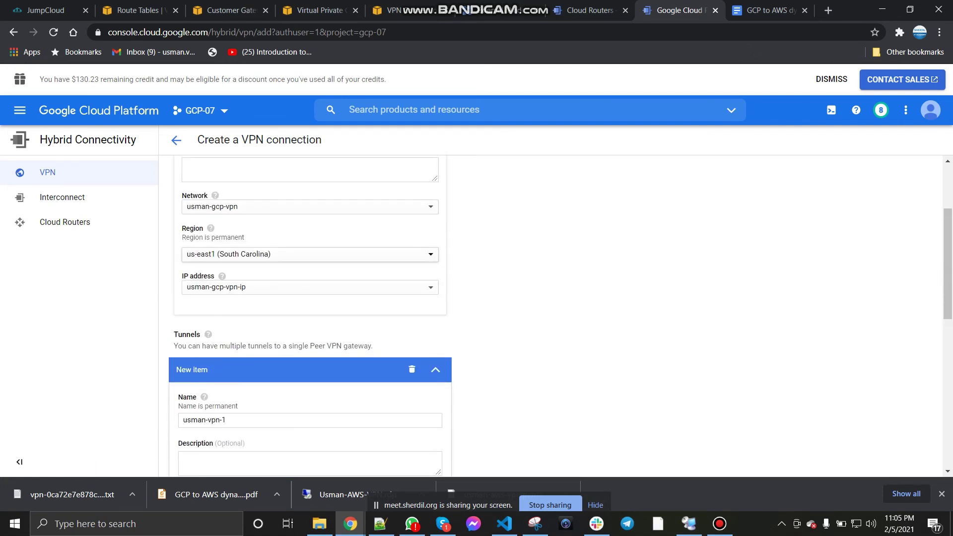
pyautogui.scroll(-6, 310, 318)
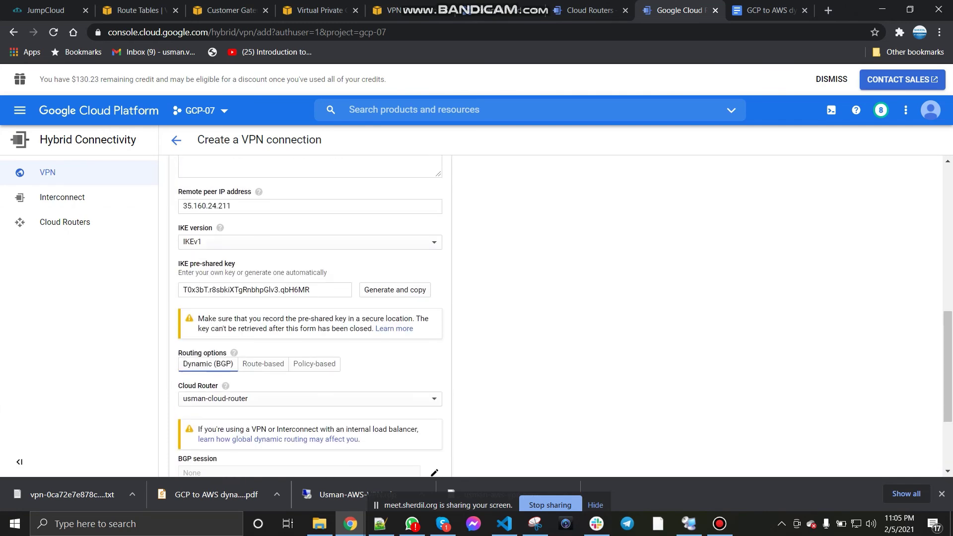
pyautogui.scroll(6, 310, 317)
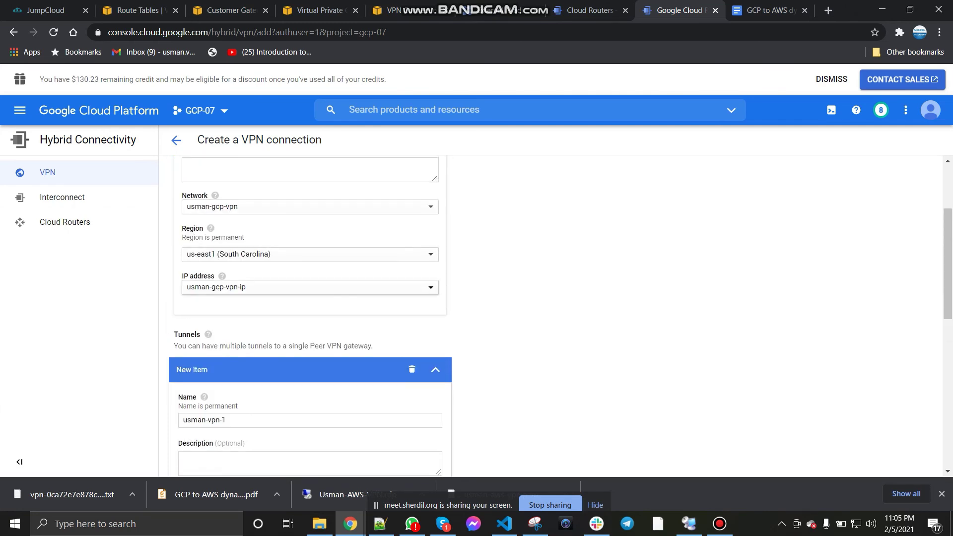
pyautogui.scroll(-9, 310, 287)
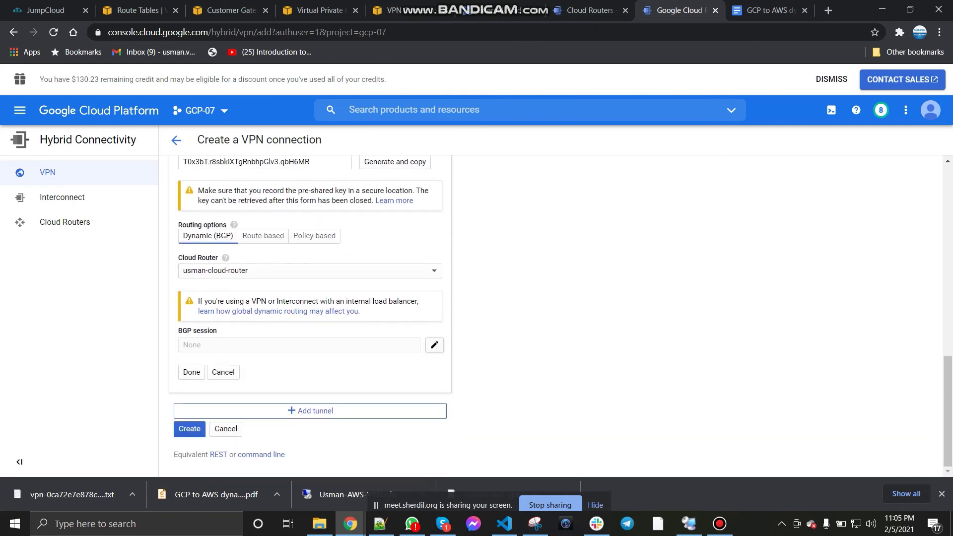
pyautogui.click(435, 344)
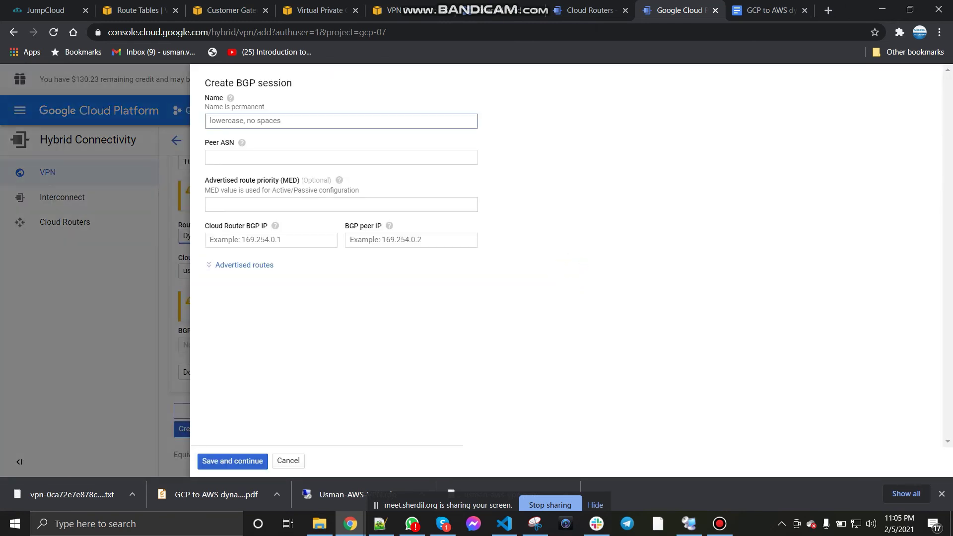
# Step: Name the BGP session usman-bgp and paste peer ASN 65000 copied from the AWS config file
pyautogui.write('usman-bgp')
pyautogui.click(341, 157)
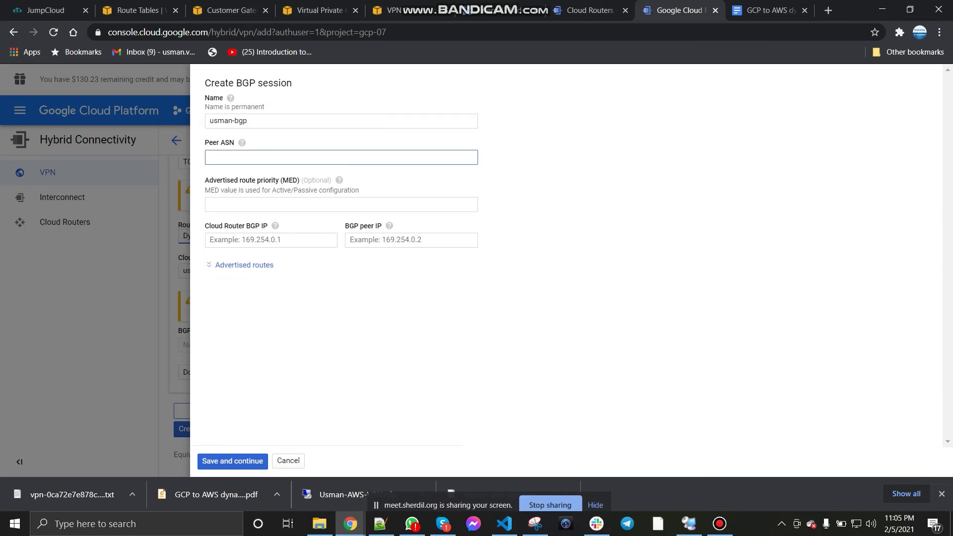
pyautogui.moveTo(242, 142)
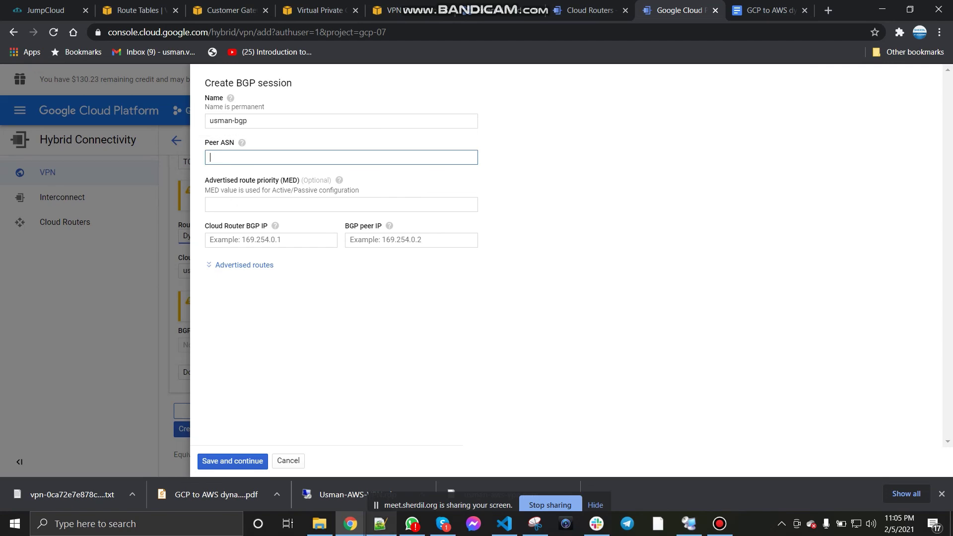
pyautogui.click(380, 524)
pyautogui.scroll(-3, 476, 278)
pyautogui.scroll(-2, 476, 278)
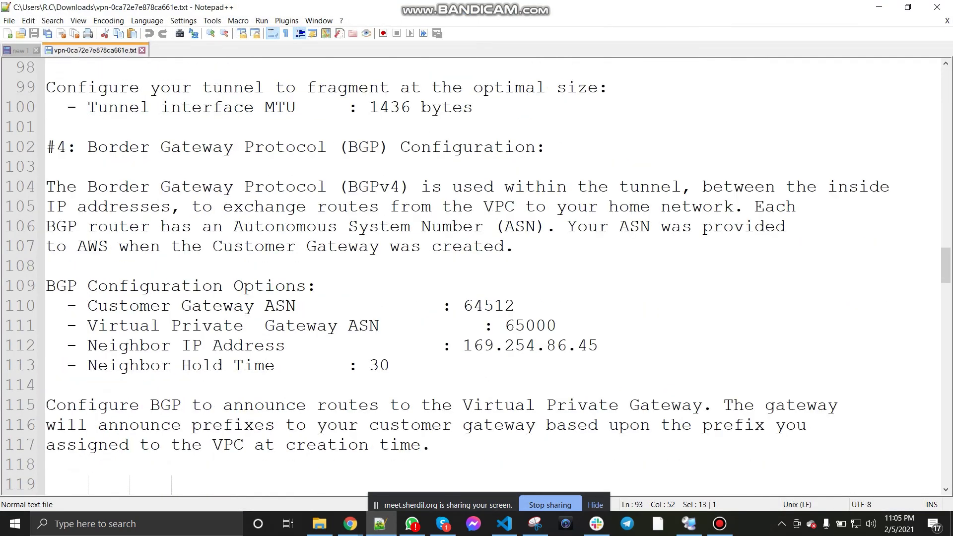
pyautogui.moveTo(504, 326); pyautogui.dragTo(556, 325)
pyautogui.hotkey('ctrl', 'c')
pyautogui.hotkey('alt', 'Tab')
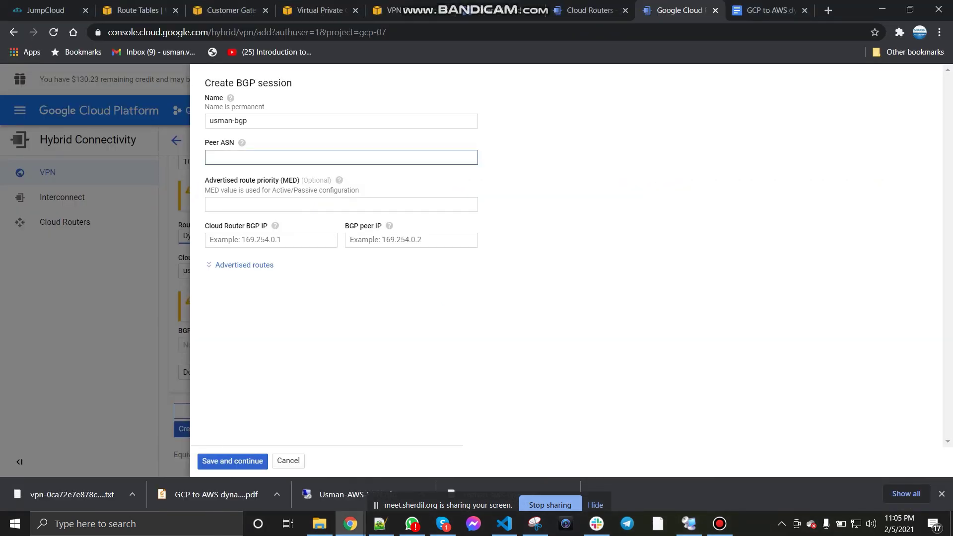
pyautogui.hotkey('ctrl', 'v')
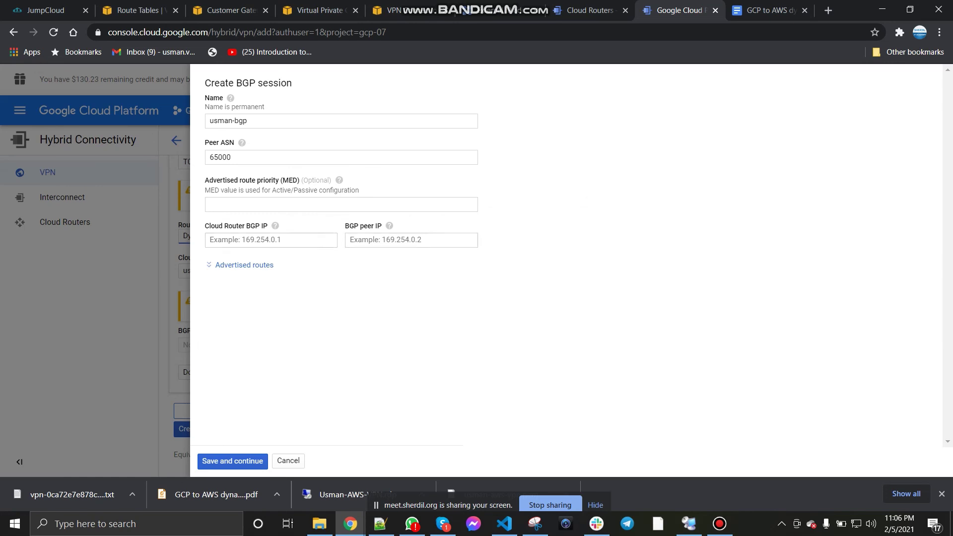
pyautogui.click(380, 524)
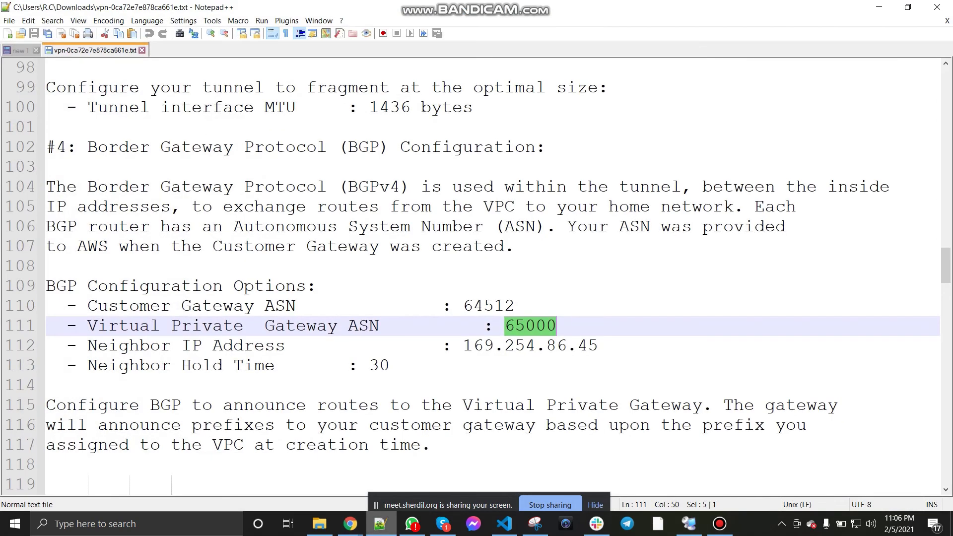
# Step: Copy the AWS gateway inside address and enter 169.254.86.45 as the BGP peer IP
pyautogui.scroll(-4, 477, 273)
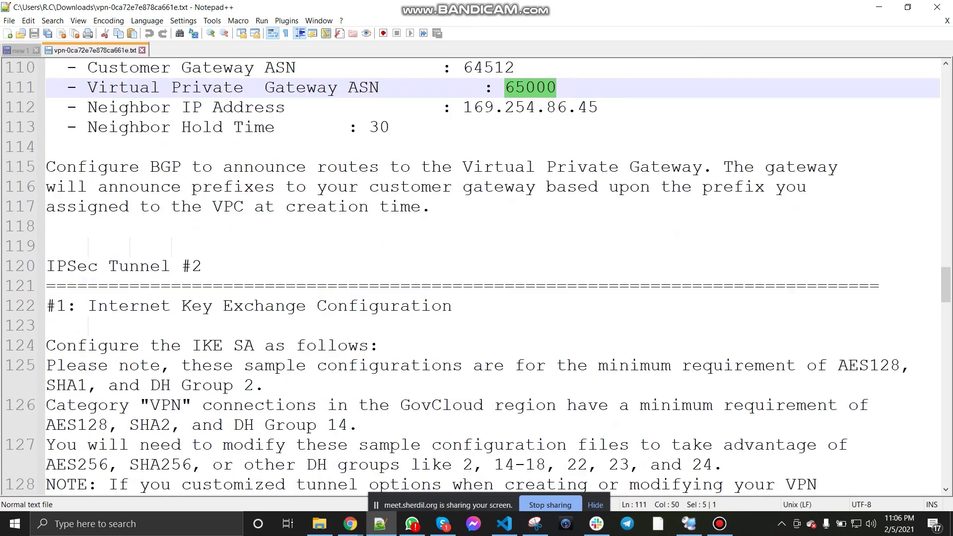
pyautogui.scroll(8, 476, 273)
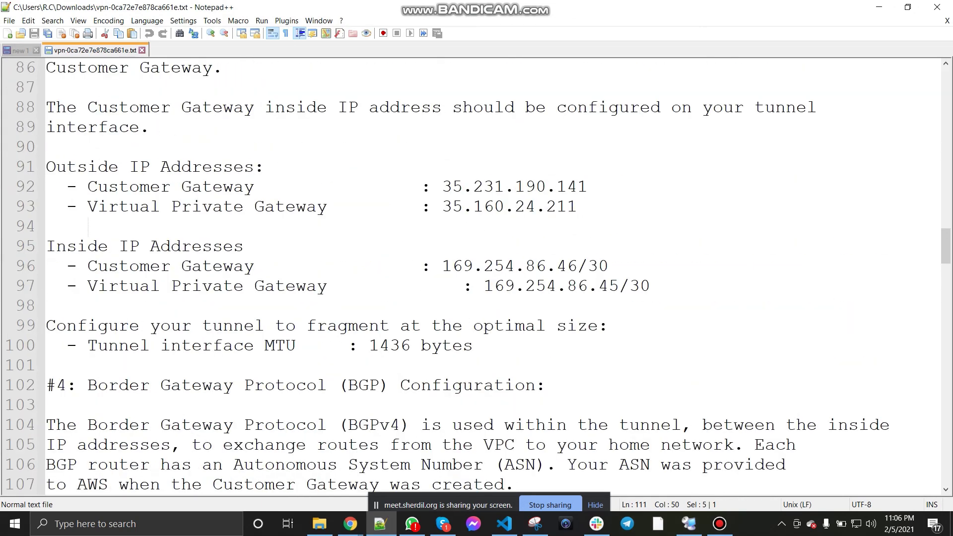
pyautogui.moveTo(441, 266); pyautogui.dragTo(608, 266)
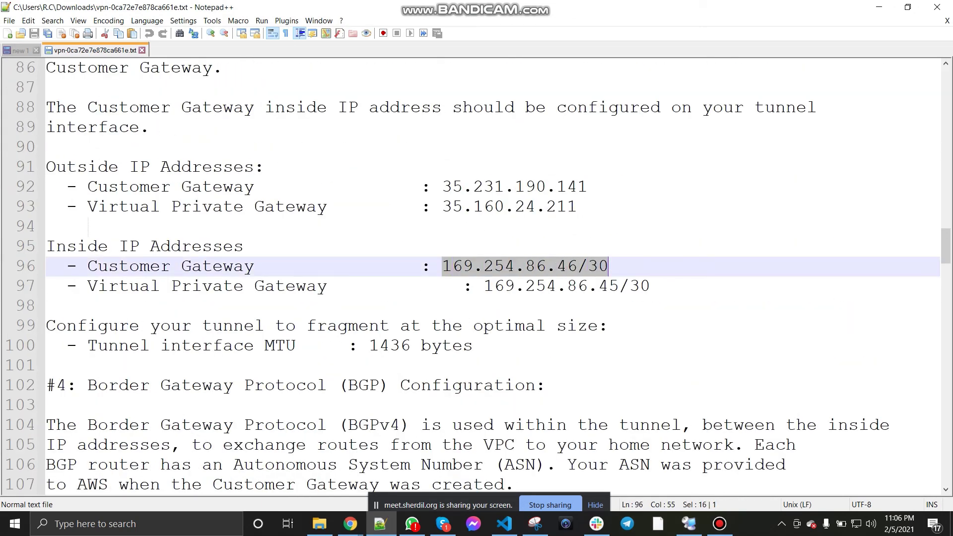
pyautogui.click(47, 306)
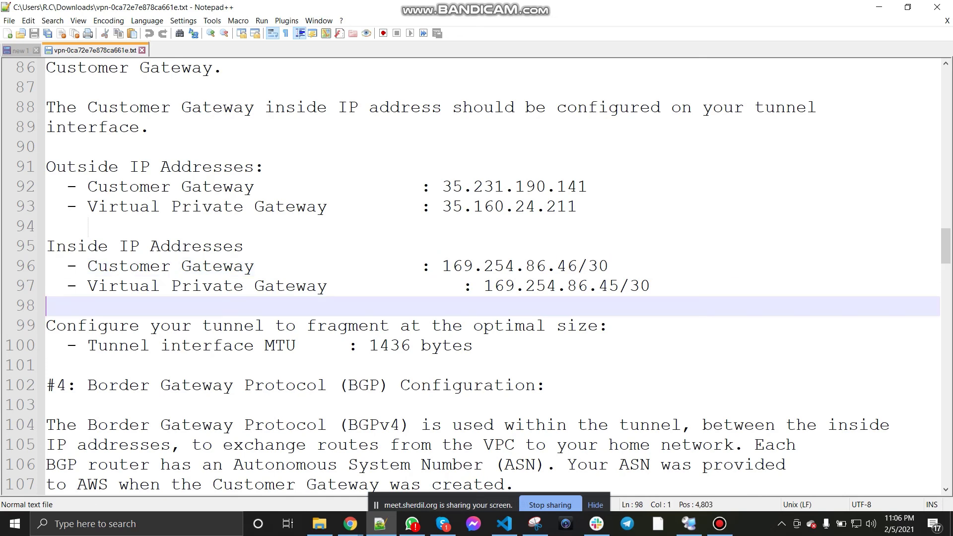
pyautogui.moveTo(484, 286); pyautogui.dragTo(650, 286)
pyautogui.hotkey('ctrl', 'c')
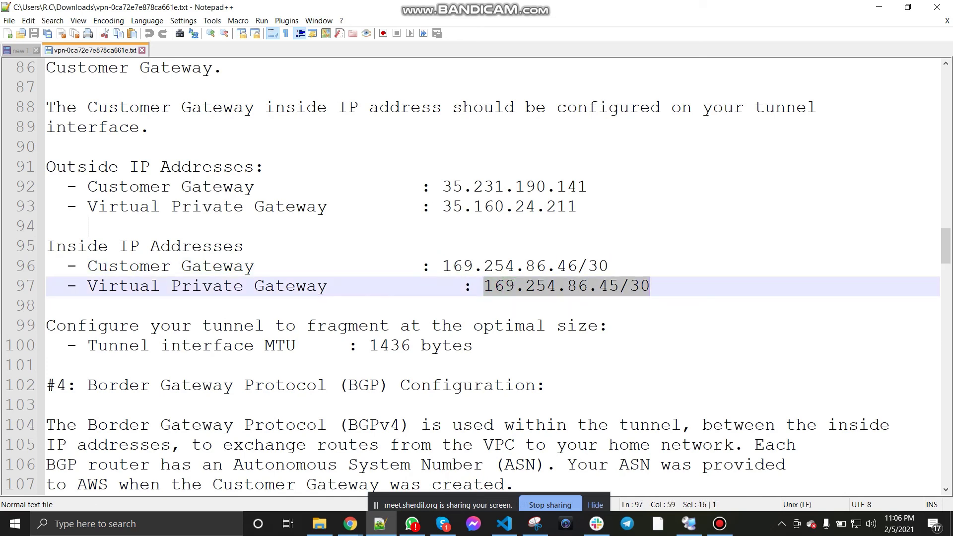
pyautogui.click(351, 524)
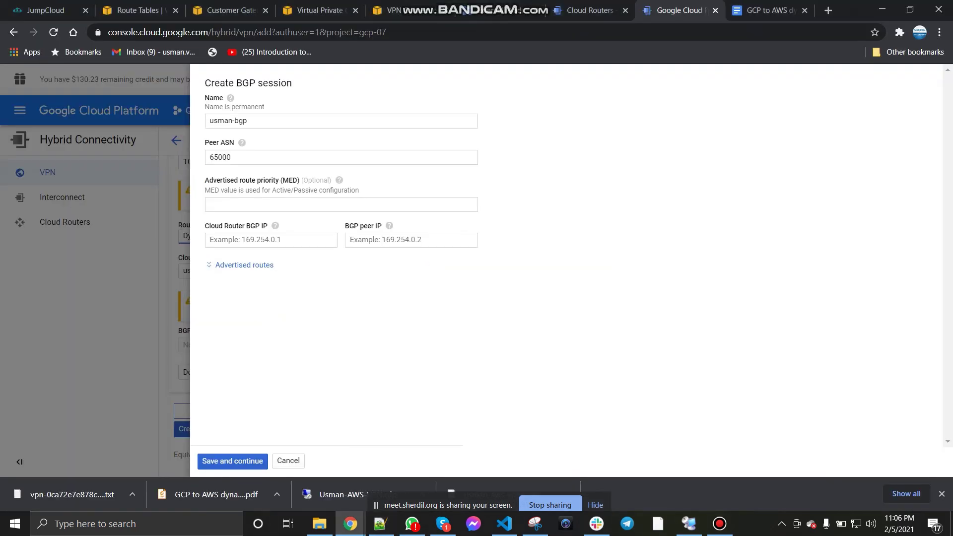
pyautogui.hotkey('ctrl', 'v')
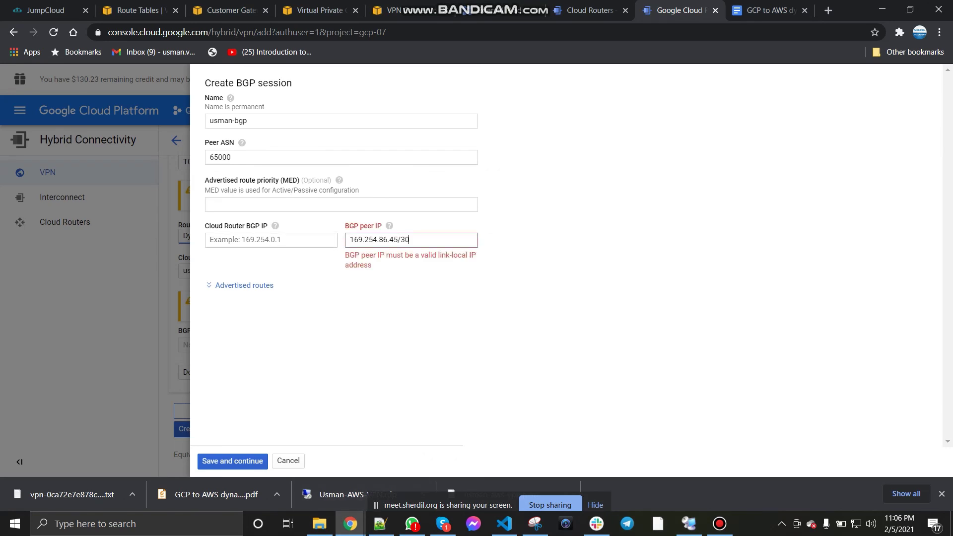
pyautogui.press('BackSpace')
pyautogui.press('BackSpace')
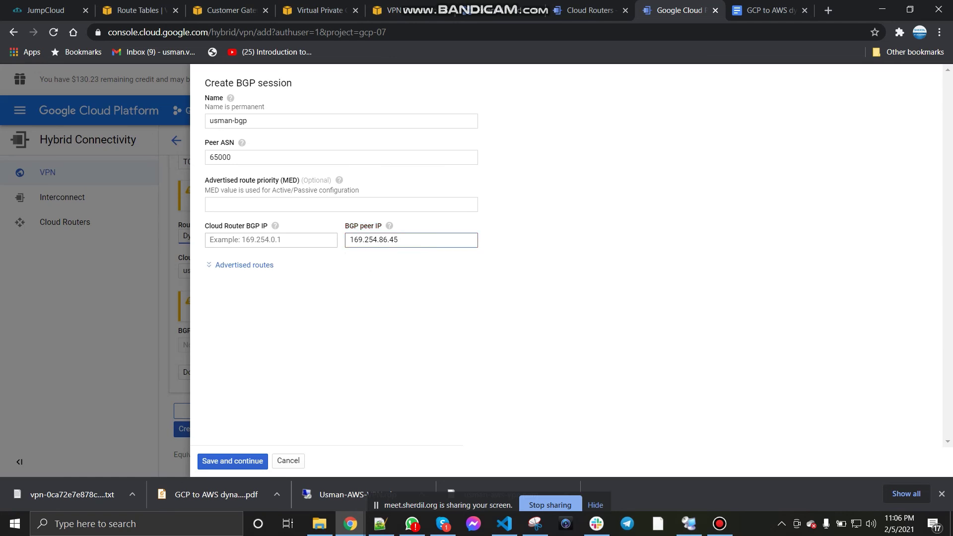
# Step: Copy the customer gateway inside IP and enter 169.254.86.46 as the Cloud Router BGP IP
pyautogui.click(380, 524)
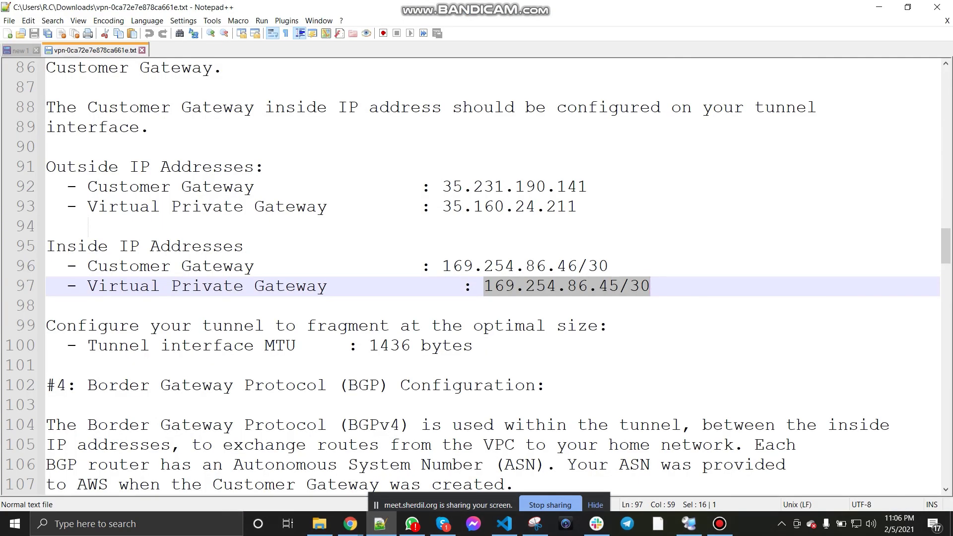
pyautogui.moveTo(442, 266); pyautogui.dragTo(577, 266)
pyautogui.hotkey('ctrl', 'c')
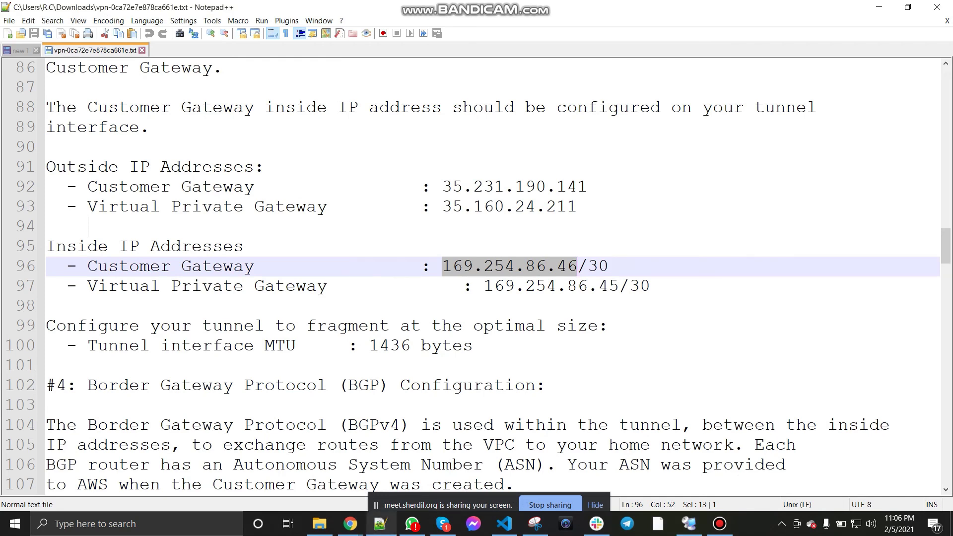
pyautogui.click(380, 523)
pyautogui.click(271, 240)
pyautogui.hotkey('ctrl', 'v')
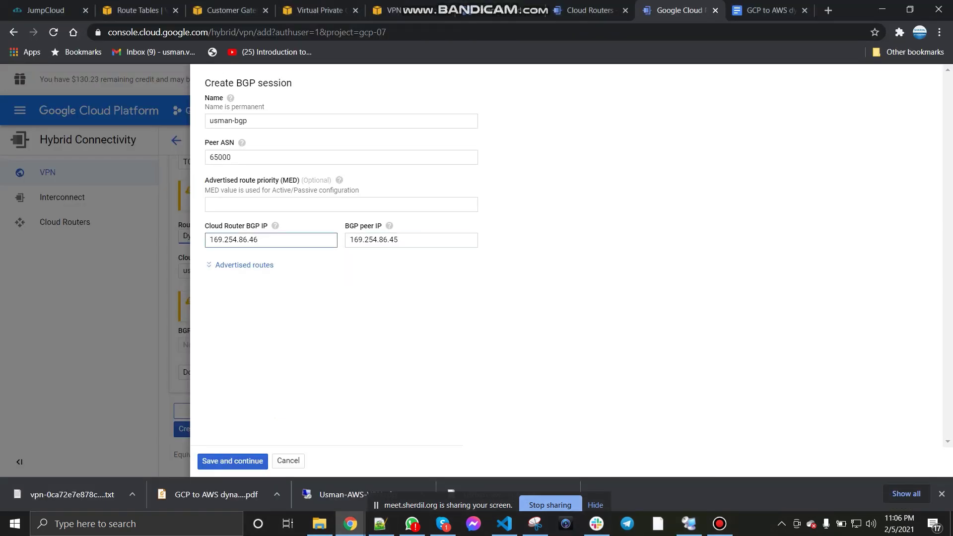
pyautogui.click(349, 293)
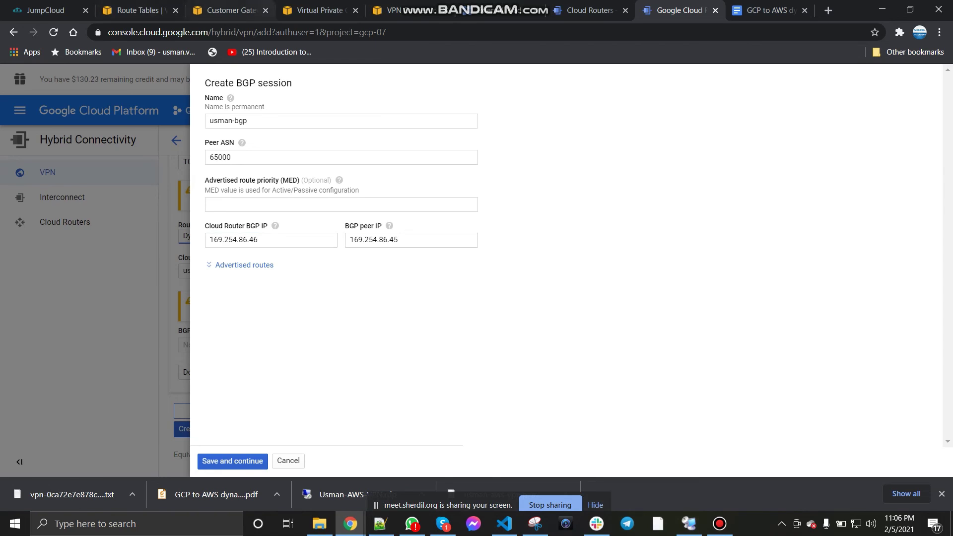
# Step: Verify the tunnel inside CIDR in AWS, expand Advertised routes, and save the BGP session
pyautogui.click(317, 11)
pyautogui.click(393, 11)
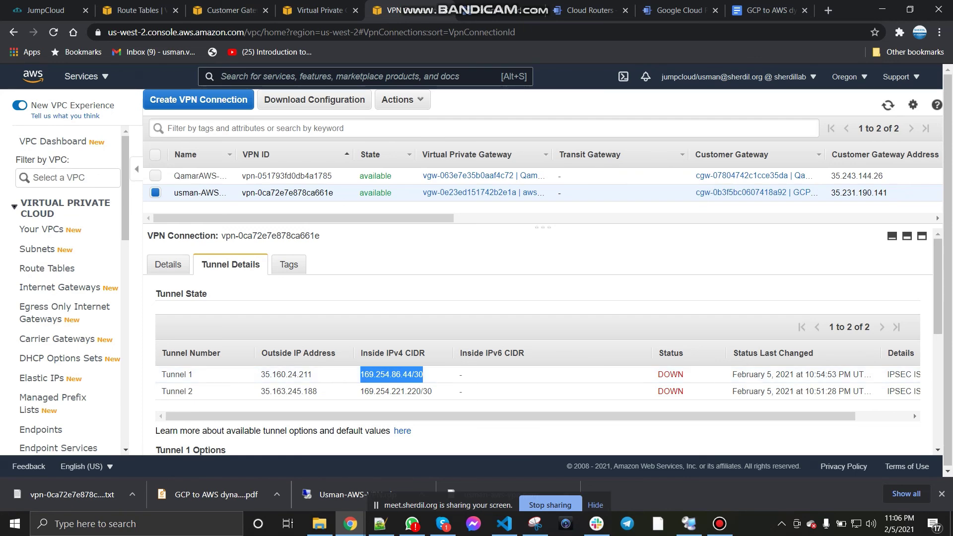
pyautogui.click(681, 11)
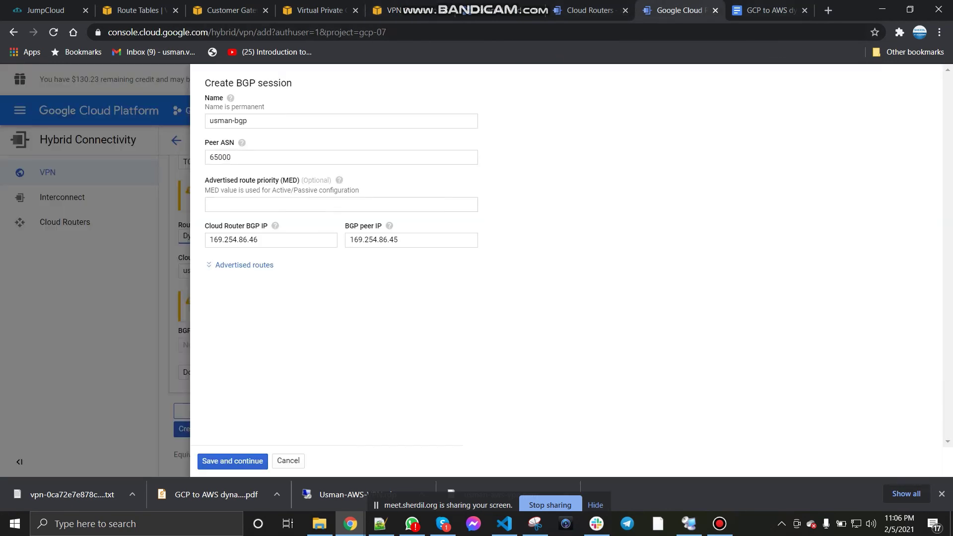
pyautogui.click(244, 265)
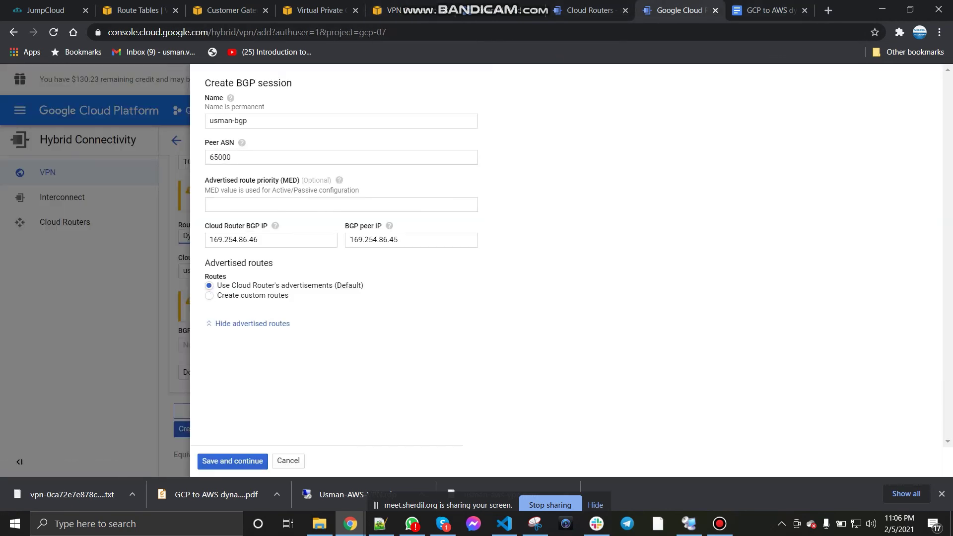
pyautogui.click(232, 461)
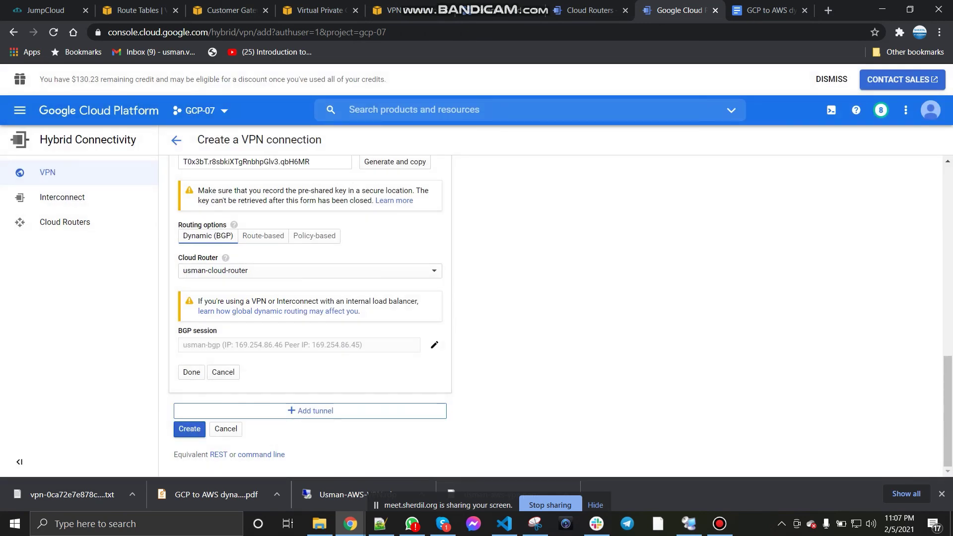
# Step: Create the VPN connection and review the setup notes document
pyautogui.click(189, 429)
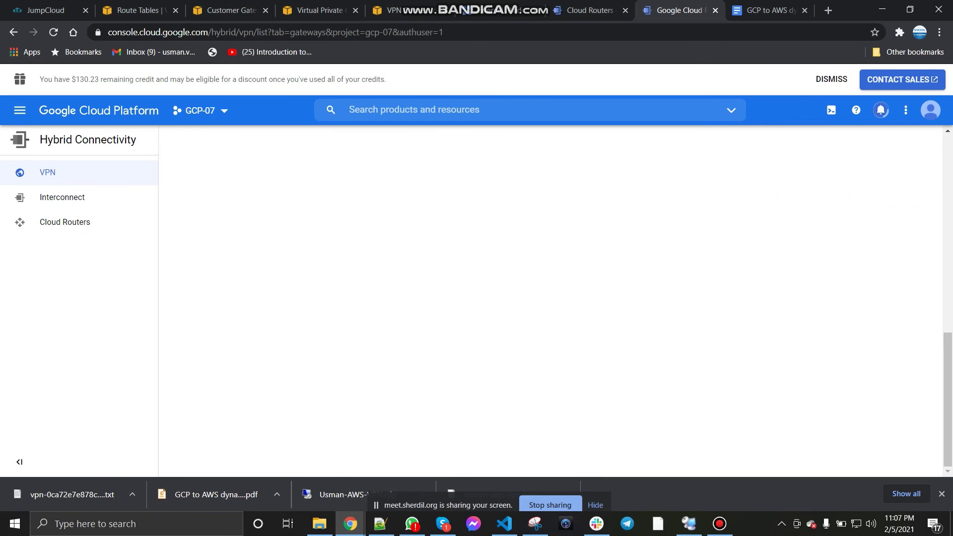
pyautogui.hotkey('ctrl', 'Tab')
pyautogui.scroll(-2, 447, 298)
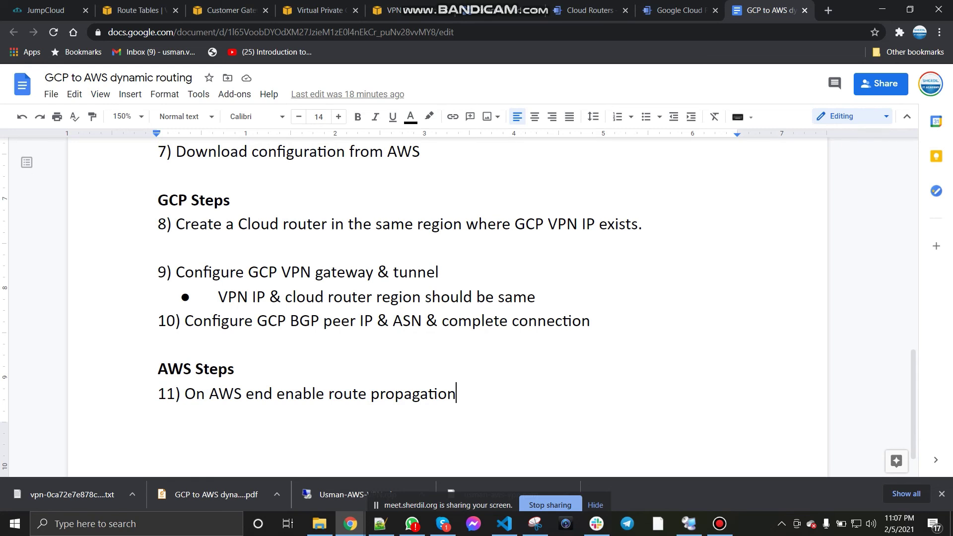
pyautogui.scroll(-1, 447, 297)
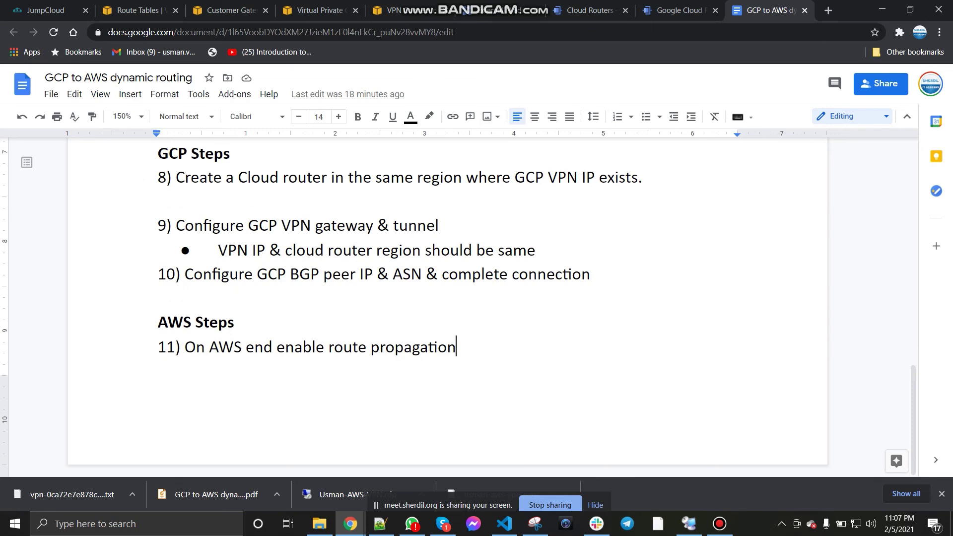
pyautogui.click(683, 11)
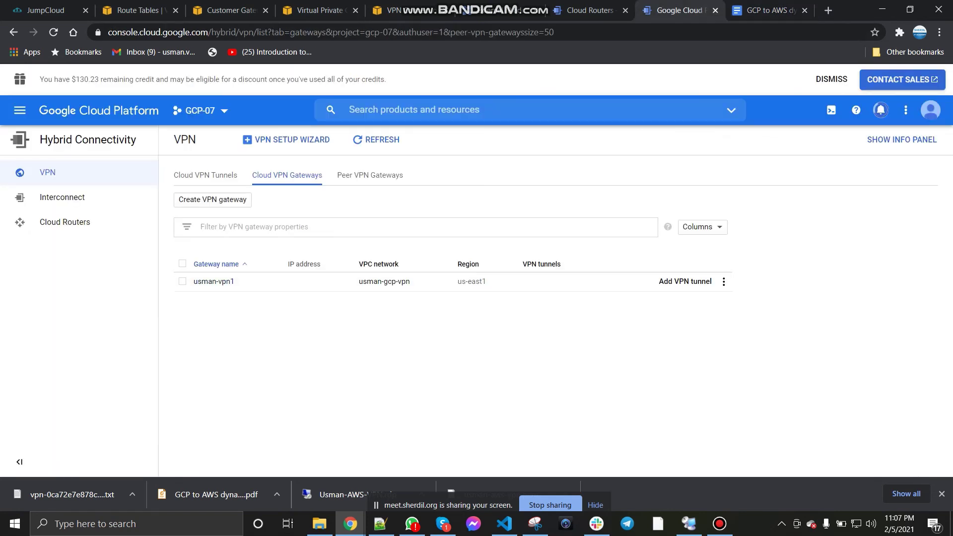
# Step: Copy the usman-VPC-VPN VPC ID from AWS Your VPCs and open Route Tables
pyautogui.click(137, 10)
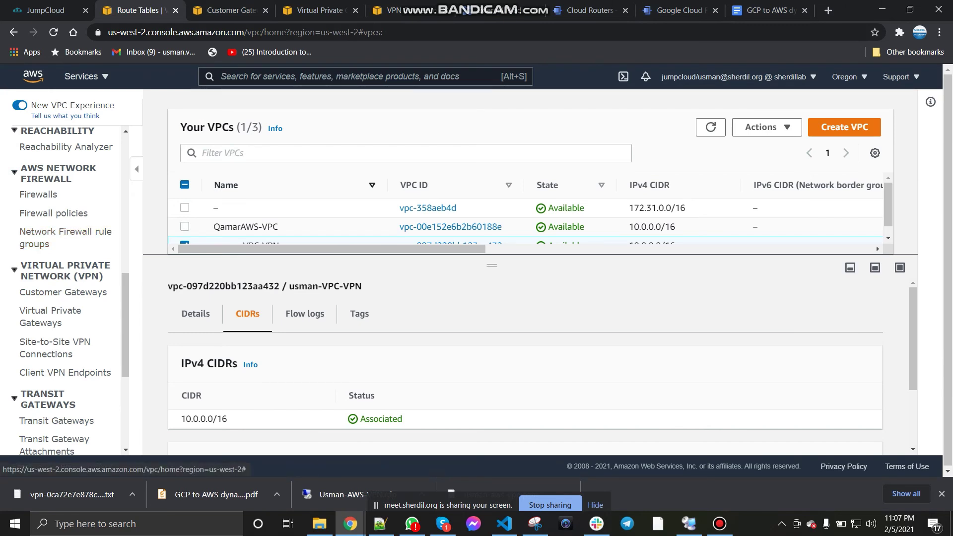
pyautogui.click(195, 314)
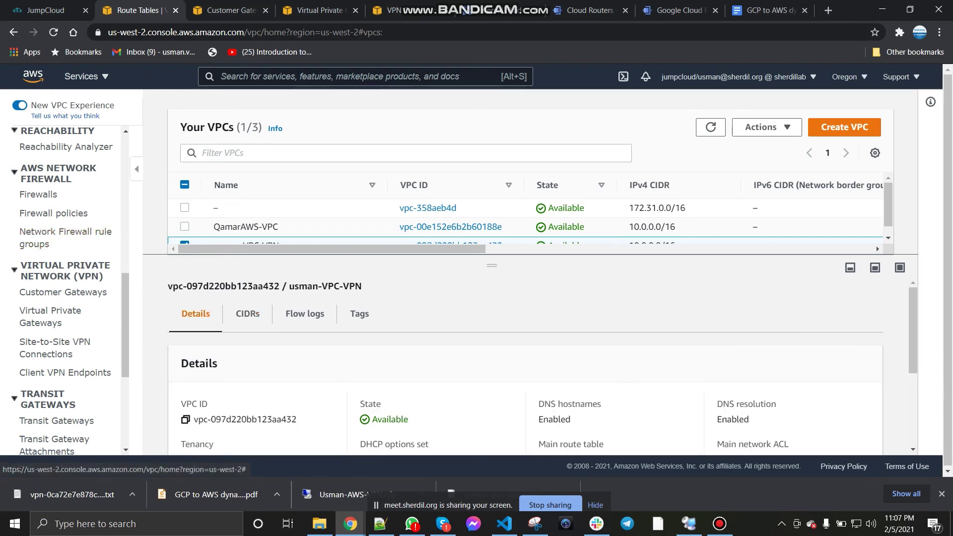
pyautogui.click(185, 420)
pyautogui.scroll(10, 64, 248)
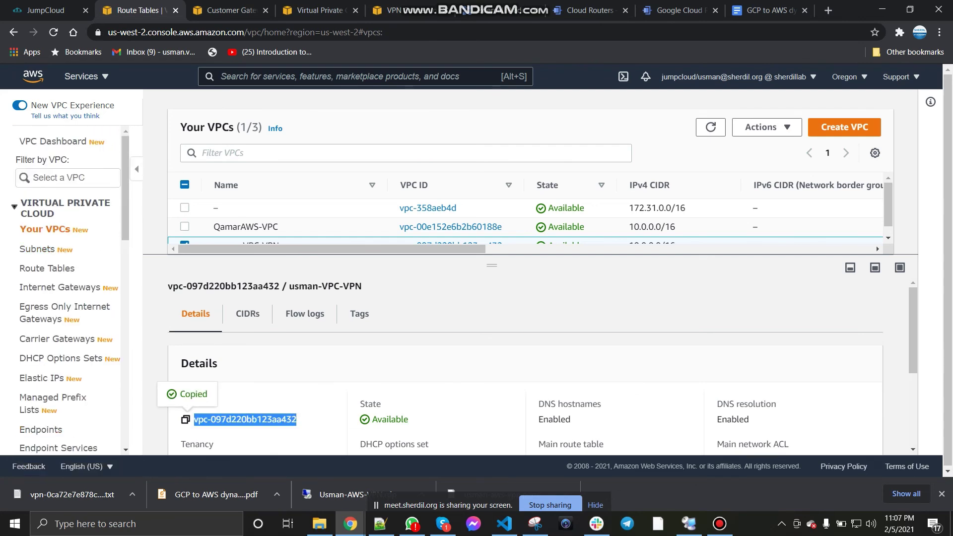
pyautogui.click(47, 268)
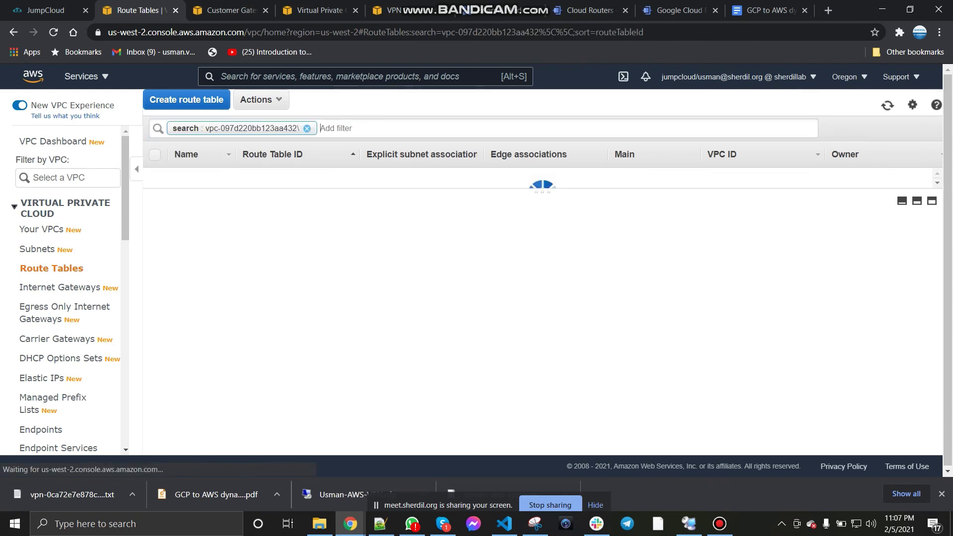
# Step: Filter route tables by the VPC ID and enable route propagation from the aws-VPN gateway
pyautogui.click(307, 129)
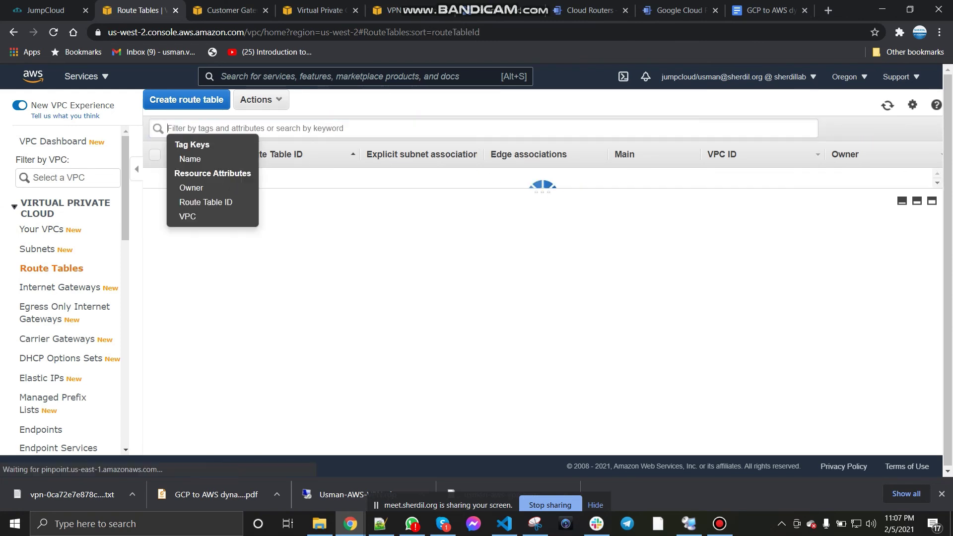
pyautogui.hotkey('ctrl', 'v')
pyautogui.press('Return')
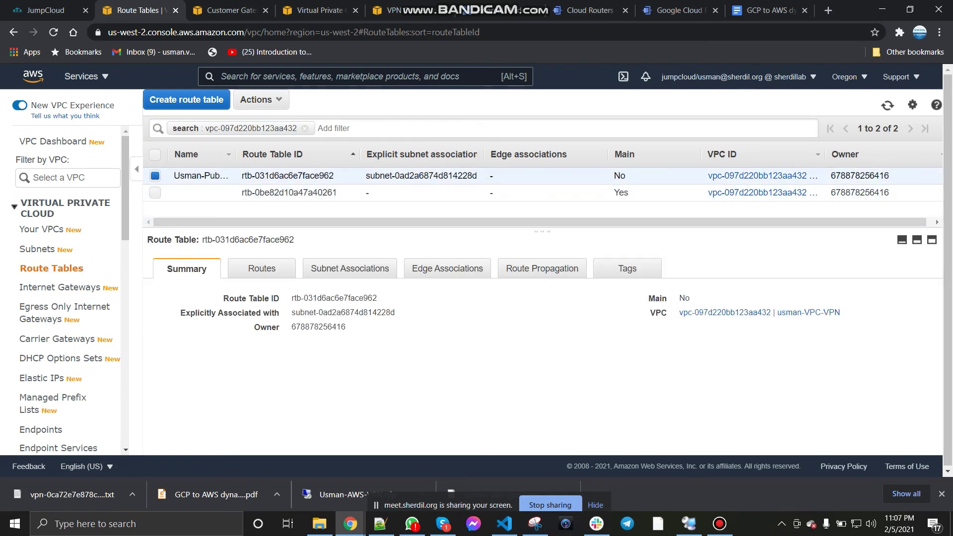
pyautogui.click(262, 268)
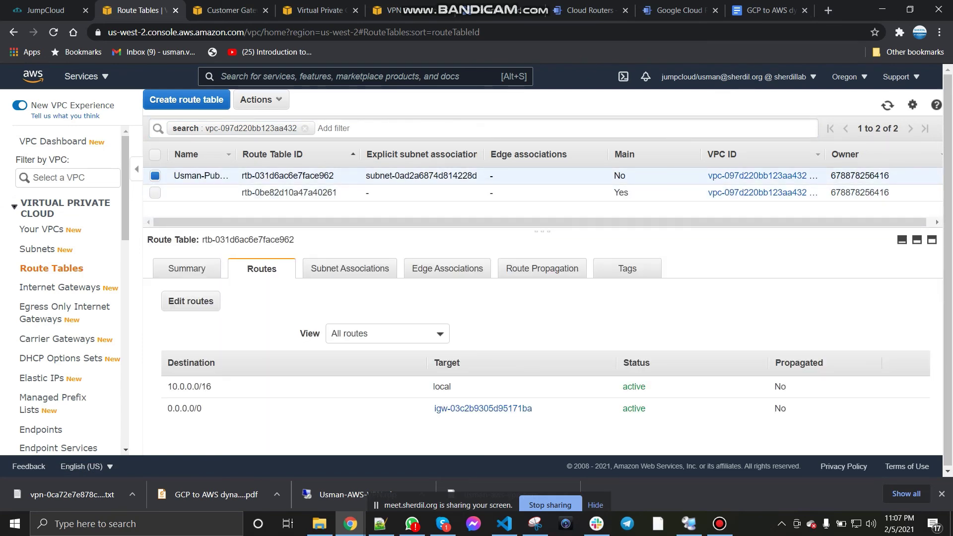
pyautogui.click(542, 269)
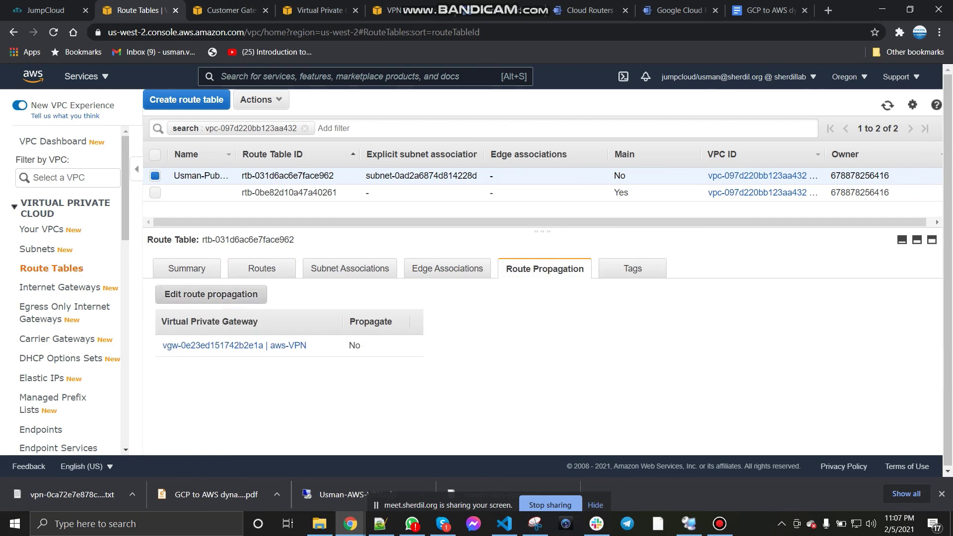
pyautogui.click(211, 294)
pyautogui.click(370, 229)
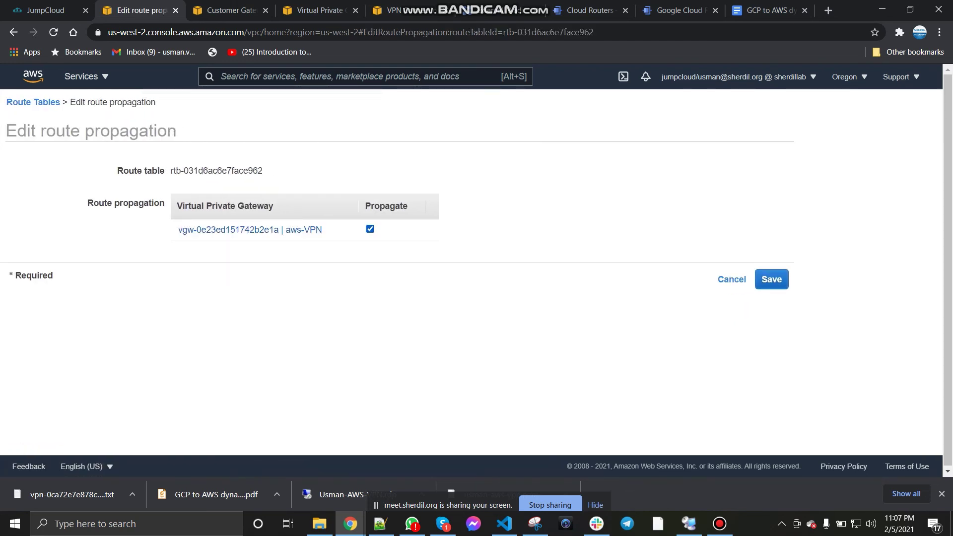
pyautogui.click(771, 279)
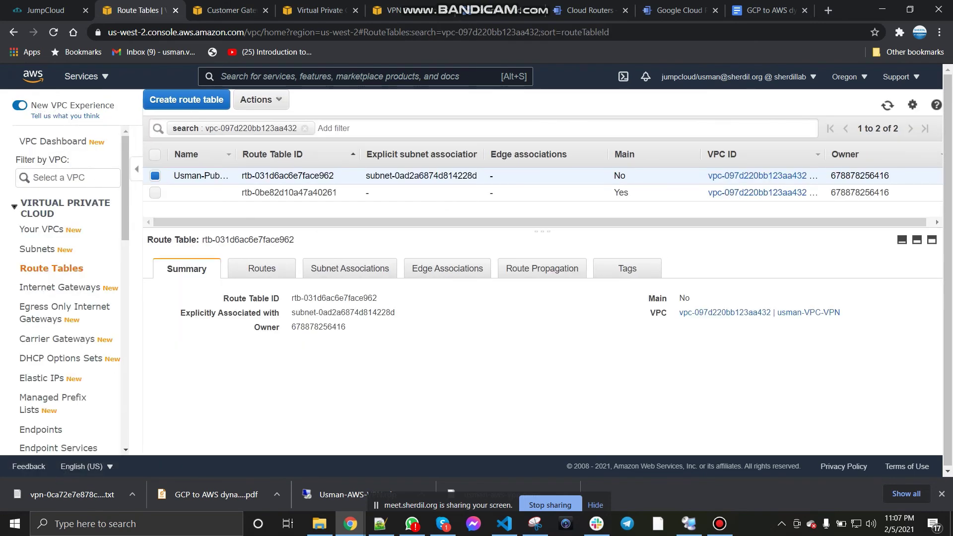
# Step: Review the routes, propagation and subnet associations, leaving Edit routes without changes
pyautogui.click(262, 268)
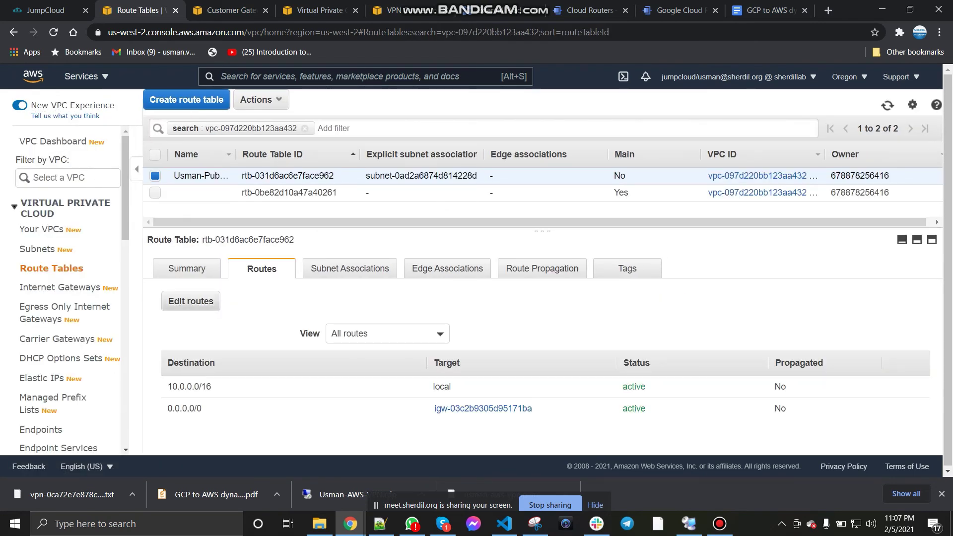
pyautogui.click(542, 269)
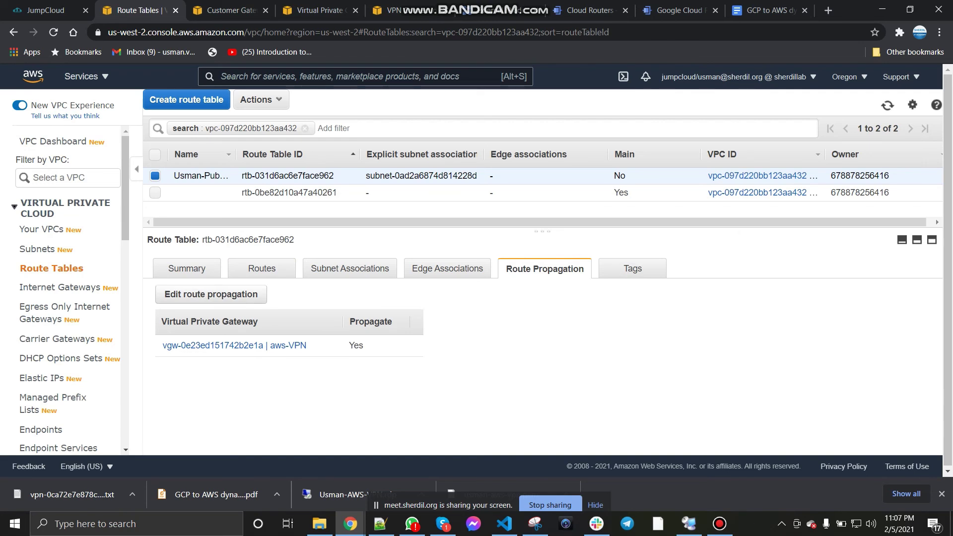
pyautogui.click(349, 268)
pyautogui.click(262, 268)
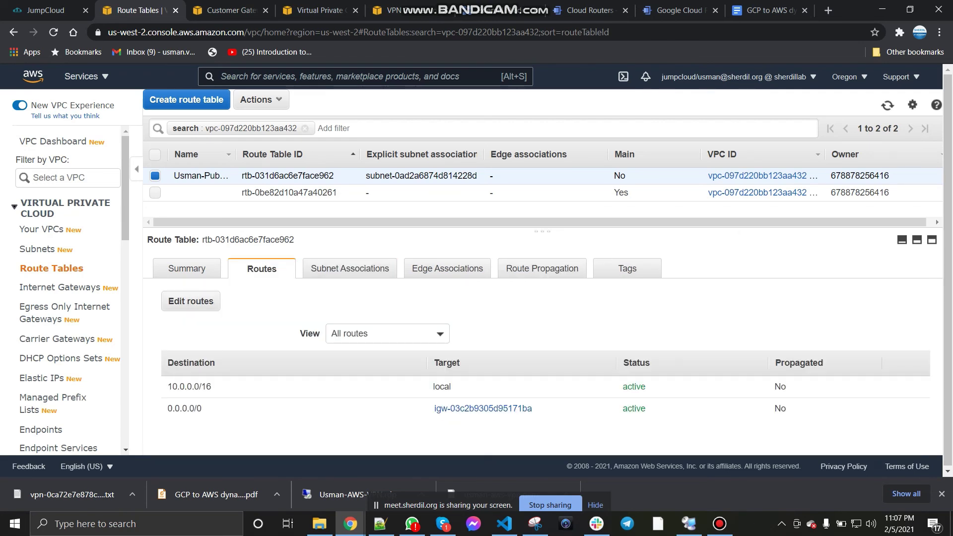
pyautogui.click(191, 300)
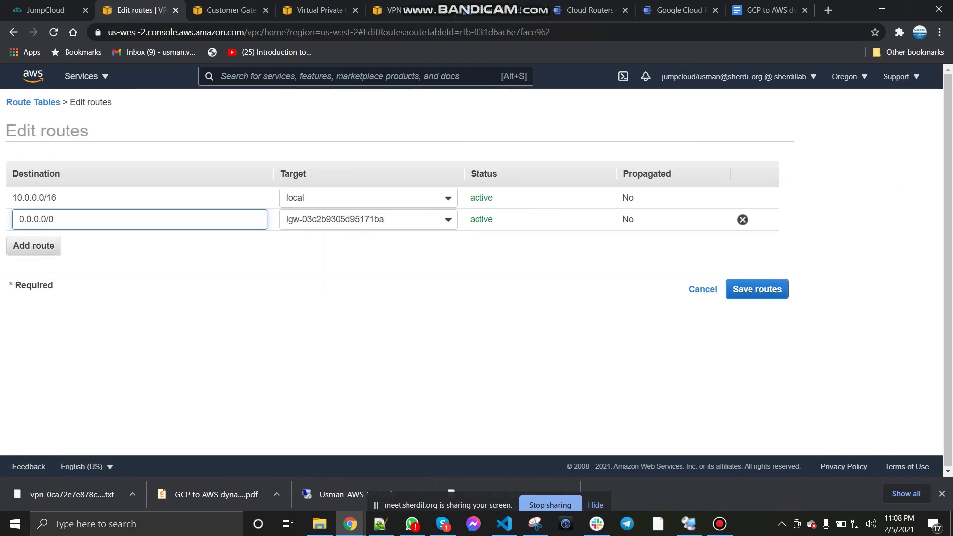
pyautogui.click(703, 289)
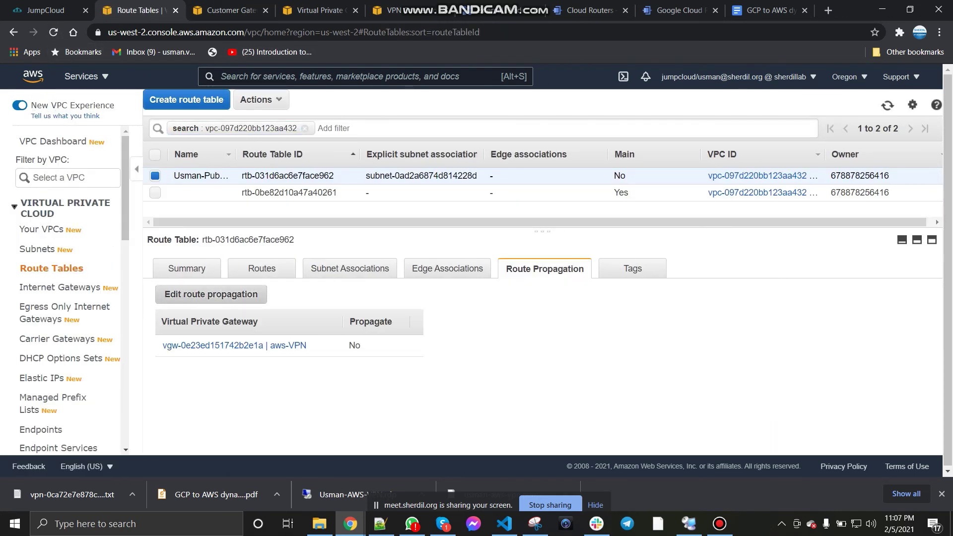
# Step: Enable and save propagation from aws-VPN again, confirming it shows as enabled
pyautogui.click(211, 294)
pyautogui.click(370, 229)
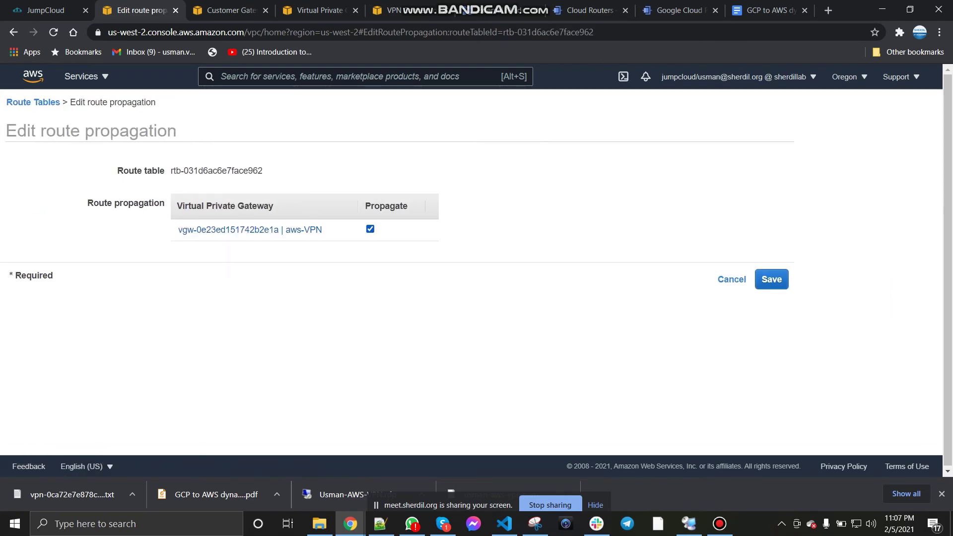
pyautogui.click(771, 279)
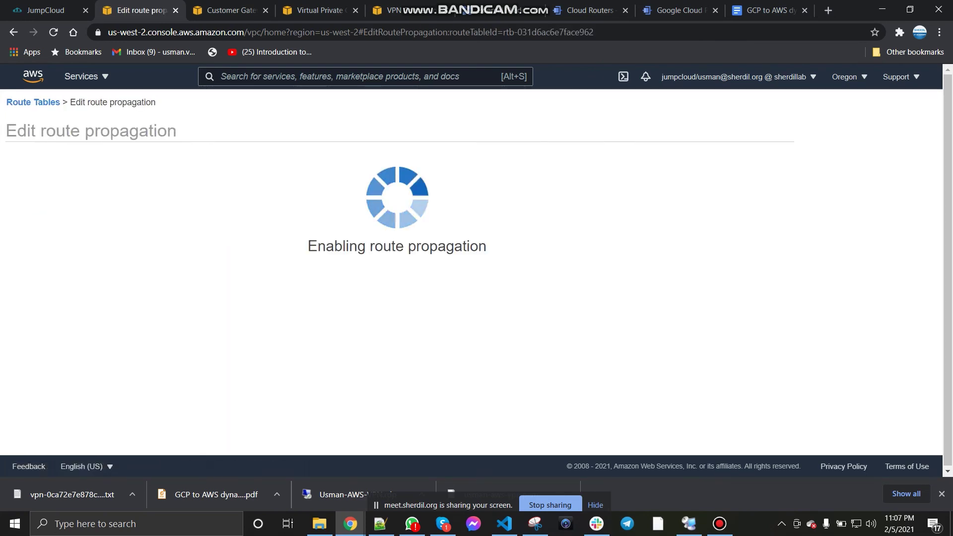
pyautogui.click(187, 268)
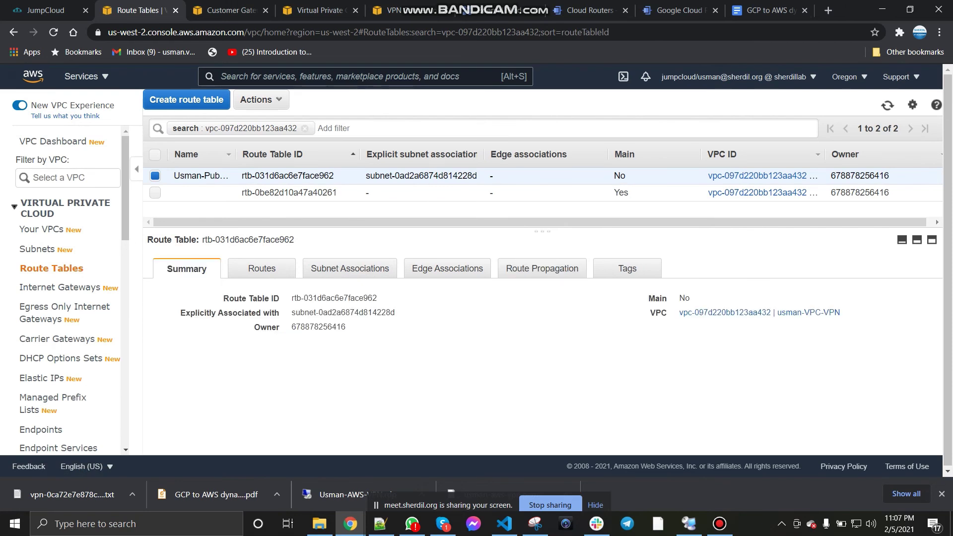
pyautogui.click(261, 268)
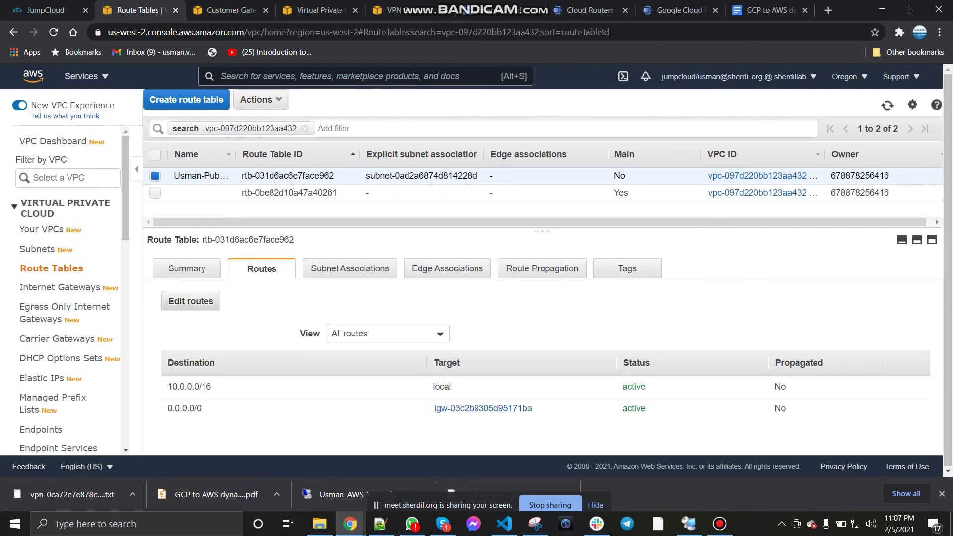
pyautogui.click(542, 268)
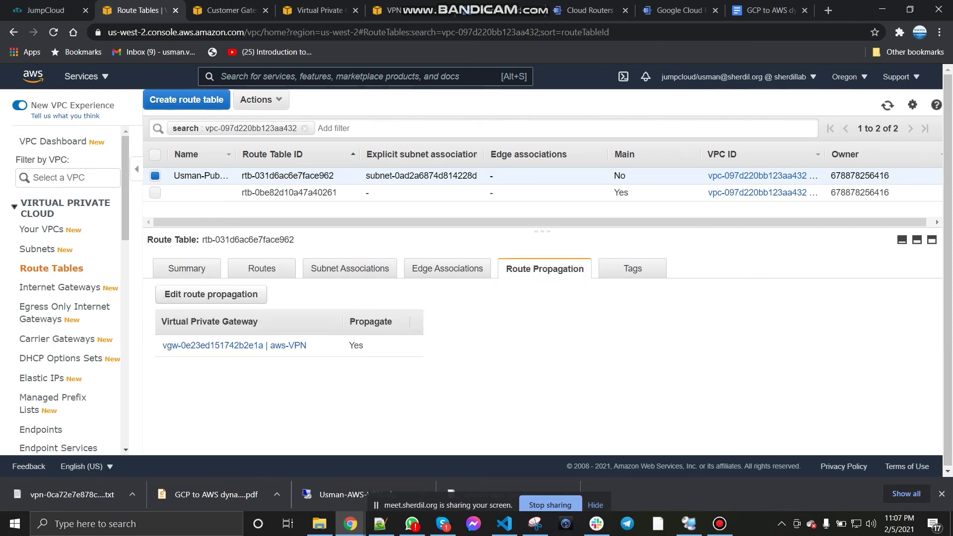
# Step: Check subnet associations and routes, exiting the route editor unchanged
pyautogui.click(350, 268)
pyautogui.click(262, 268)
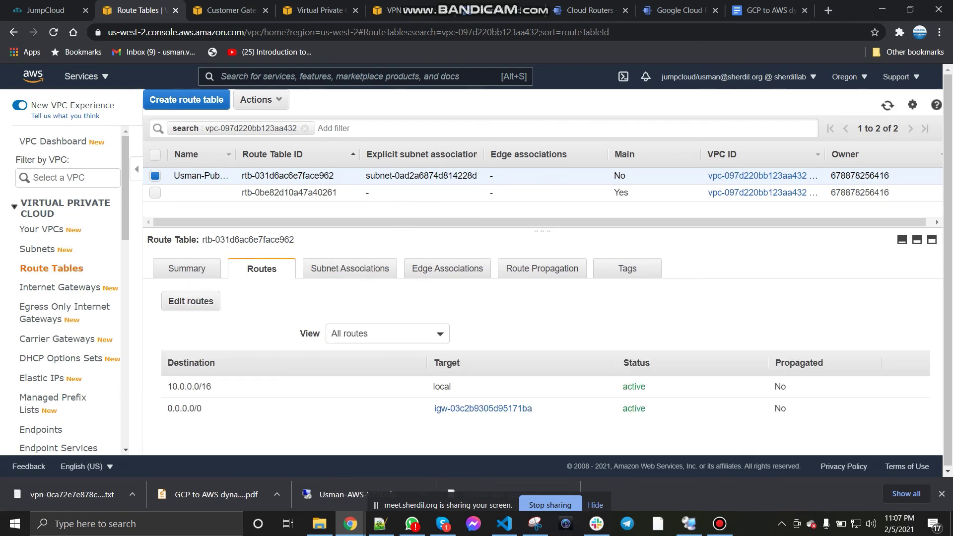
pyautogui.click(190, 301)
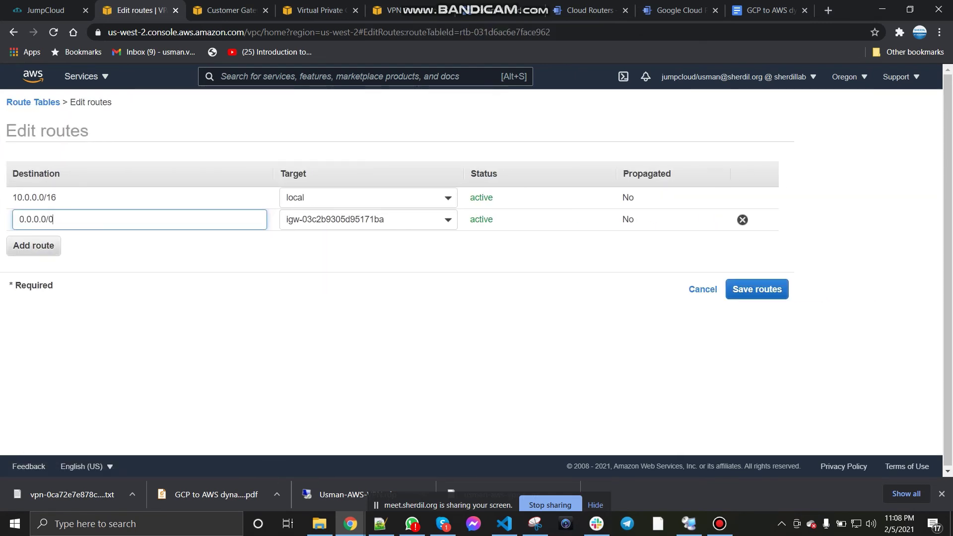
pyautogui.press('Return')
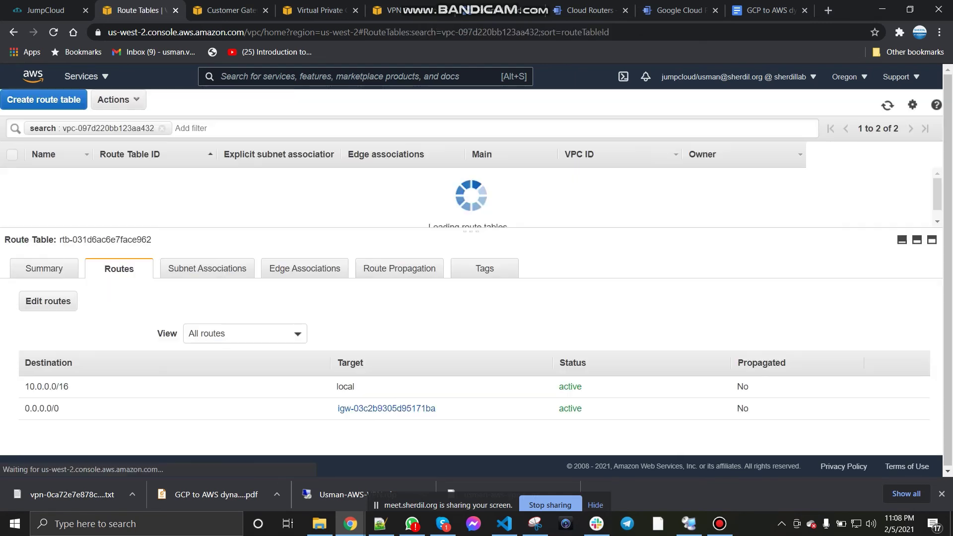
# Step: Reload the route tables page and view the public route table's routes
pyautogui.press('F5')
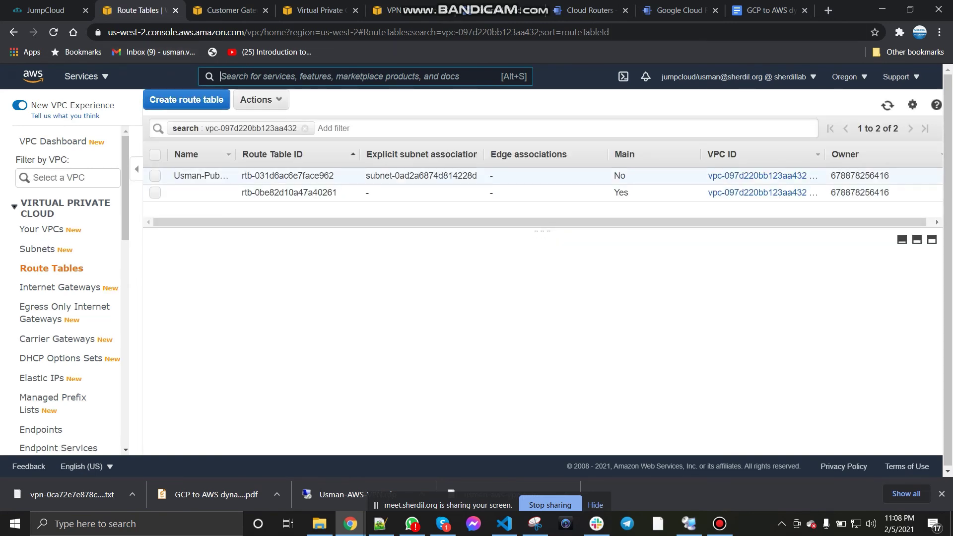
pyautogui.click(155, 175)
pyautogui.click(261, 269)
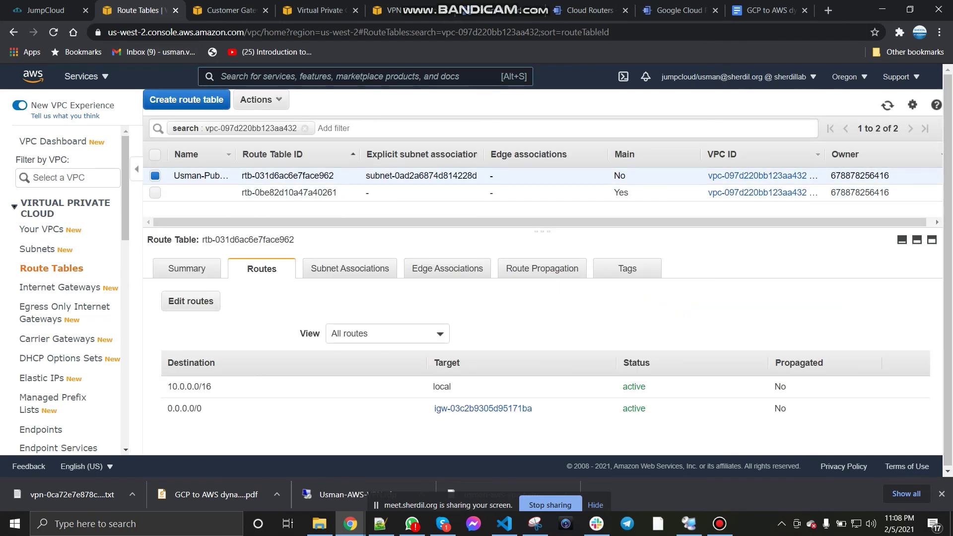
pyautogui.click(226, 9)
pyautogui.hotkey('ctrl', 'Tab')
pyautogui.hotkey('ctrl', 'Tab')
pyautogui.hotkey('ctrl', 'Tab')
pyautogui.hotkey('ctrl', 'Tab')
pyautogui.hotkey('ctrl', 'Tab')
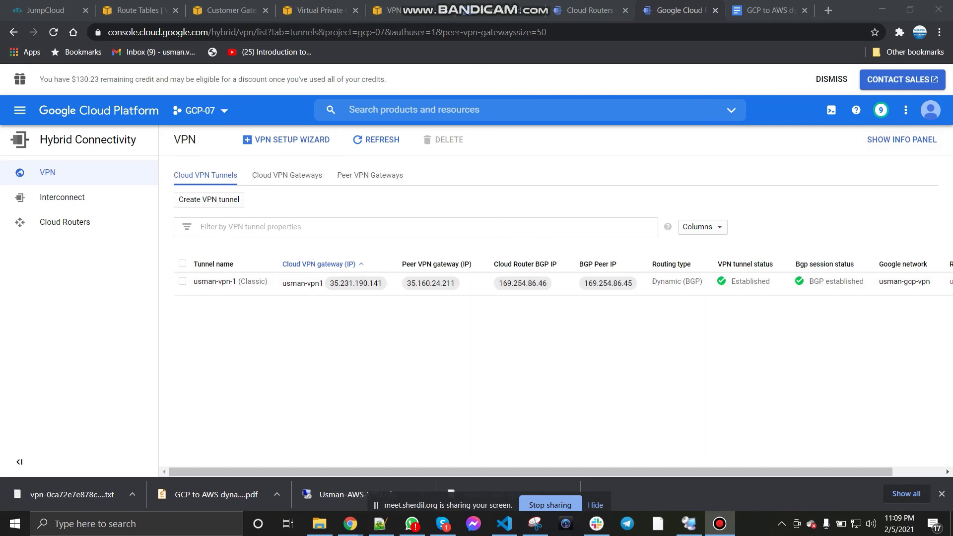
# Step: Refresh the Cloud VPN tunnels list to check the tunnel and BGP session status
pyautogui.click(375, 140)
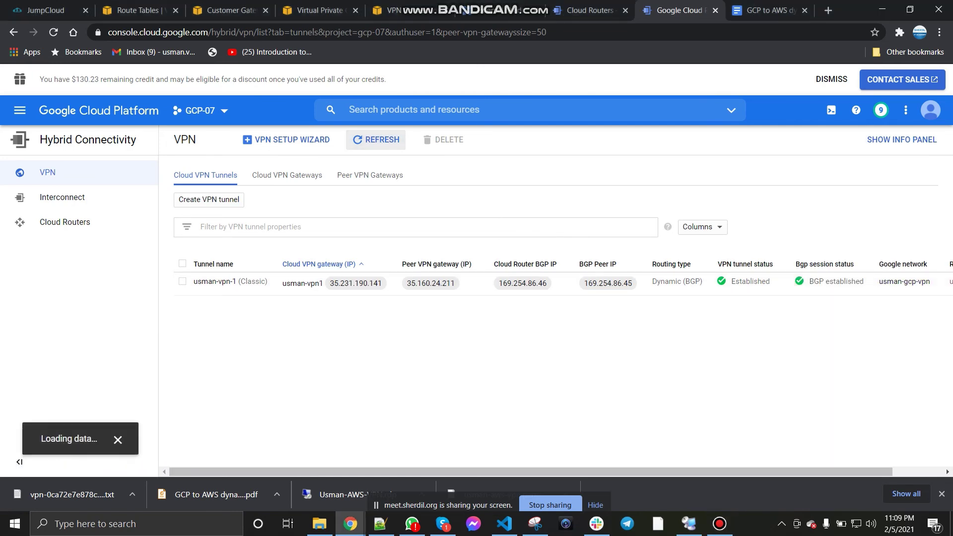
pyautogui.hotkey('ctrl', '5')
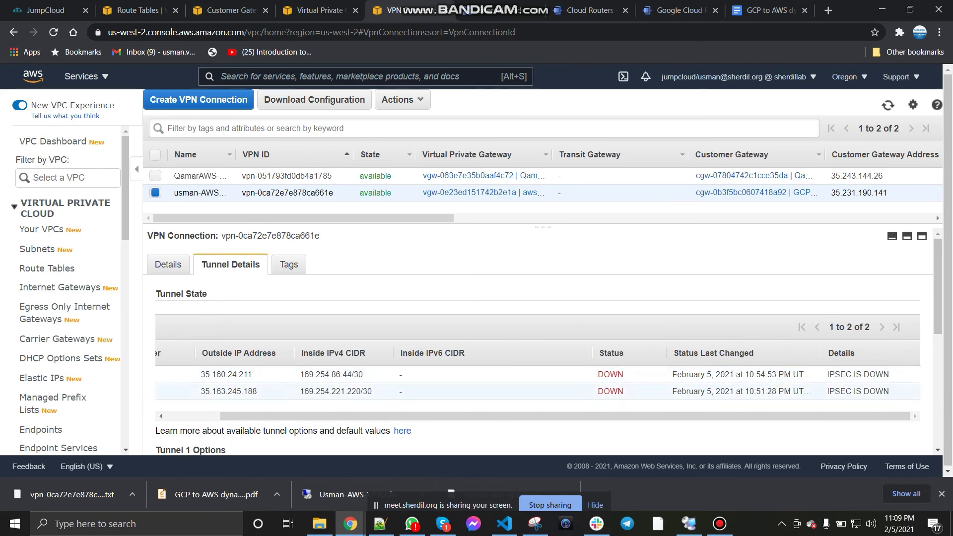
# Step: Review the VPN connection's Tunnel Details, showing Tunnel 1 UP with 1 BGP route
pyautogui.hscroll(-2, 913, 413)
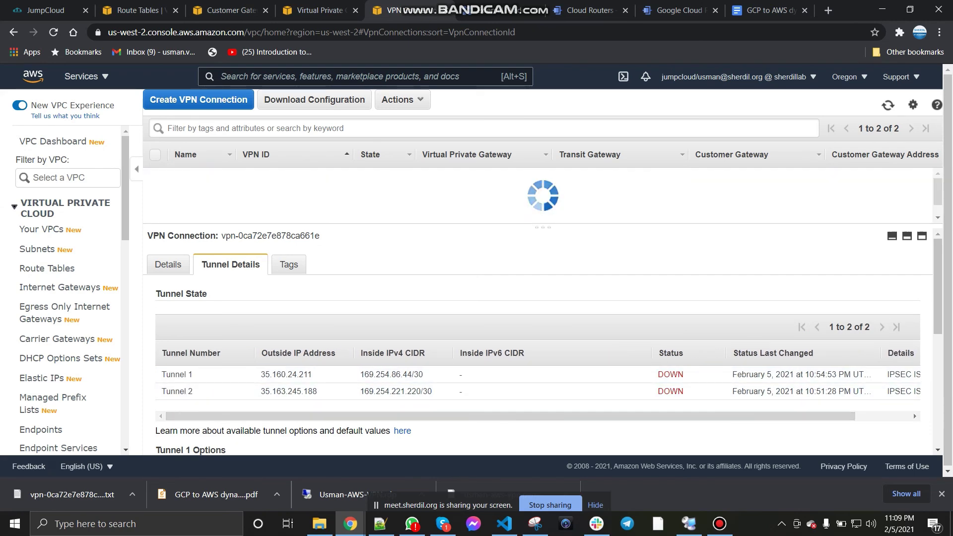
pyautogui.hscroll(1, 913, 413)
pyautogui.hscroll(-1, 913, 413)
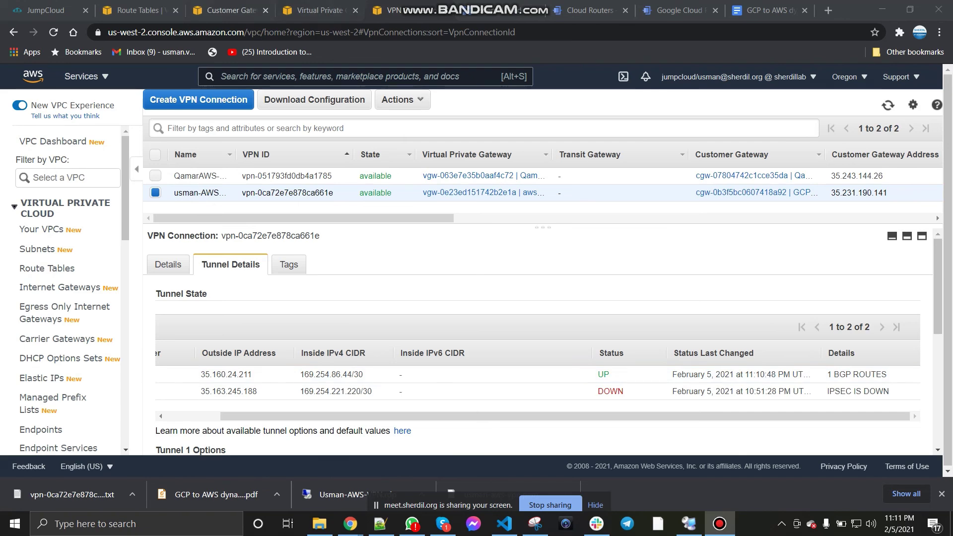
# Step: Refresh the route table to show the propagated 172.16.0.0/24 route, then recheck tunnel status
pyautogui.click(137, 10)
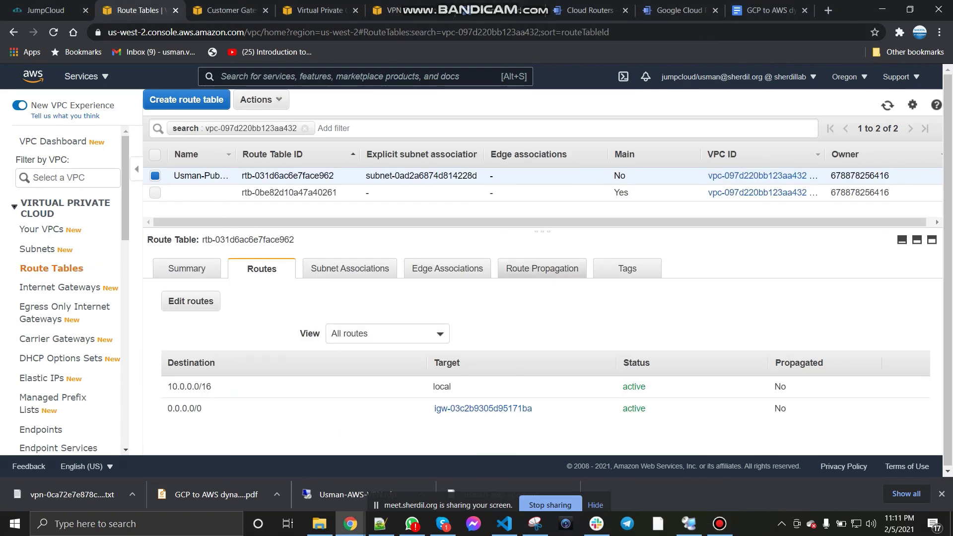
pyautogui.click(887, 105)
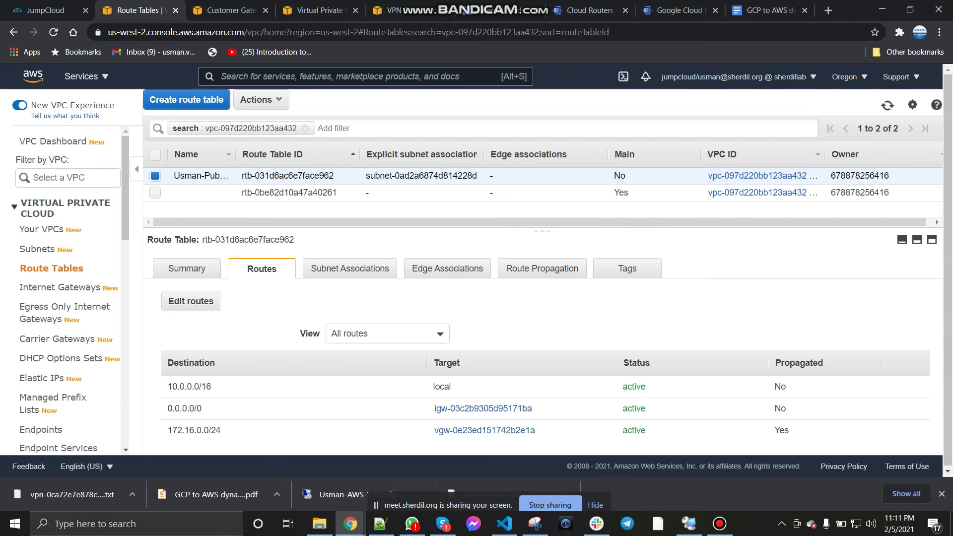
pyautogui.click(320, 10)
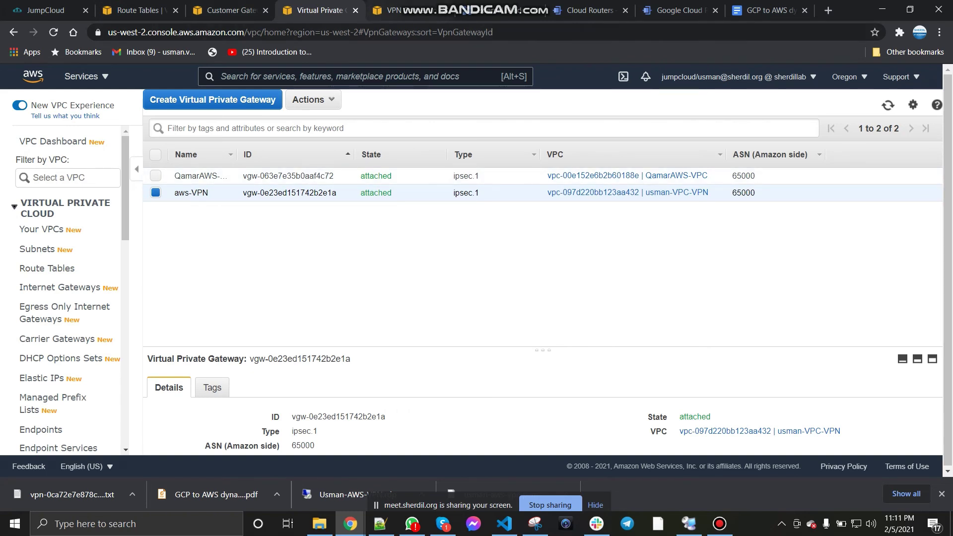
pyautogui.click(382, 10)
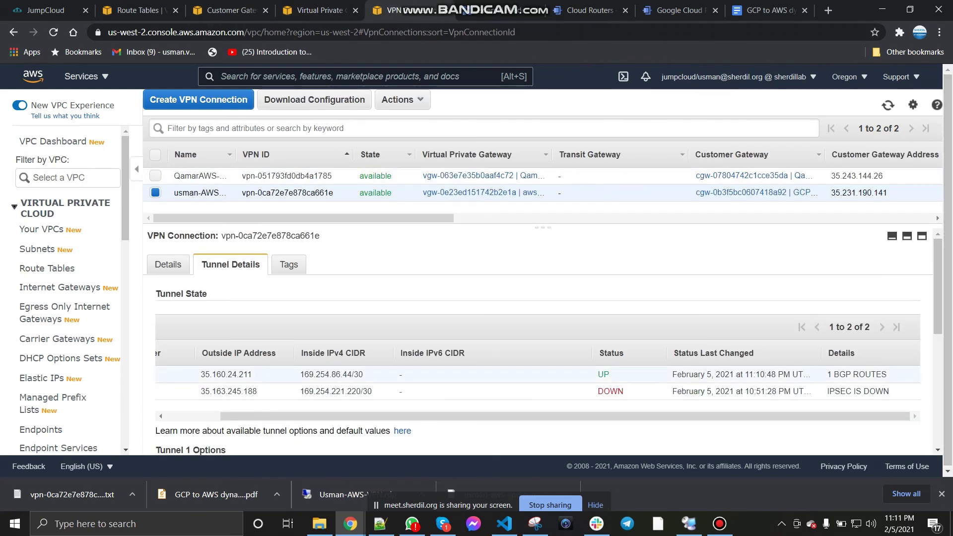
pyautogui.click(719, 524)
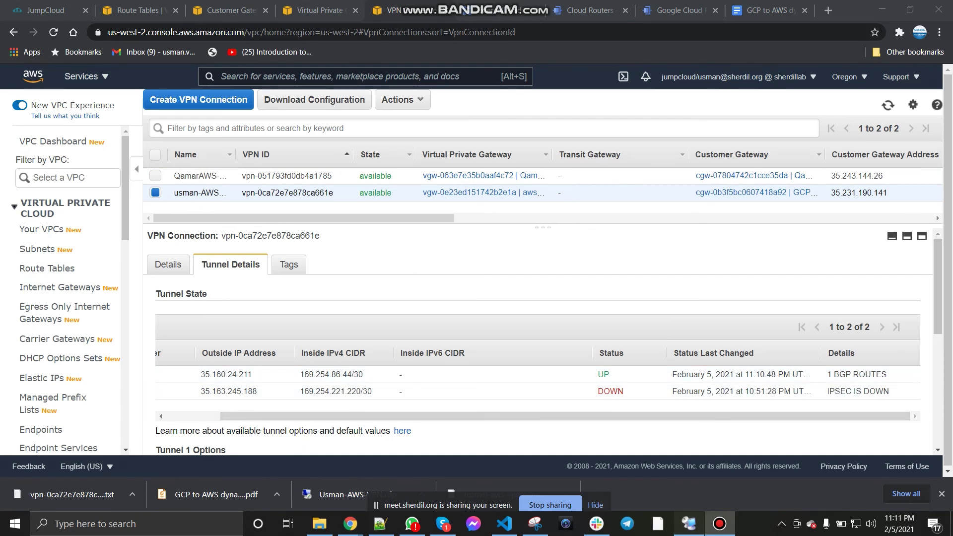
pyautogui.click(688, 523)
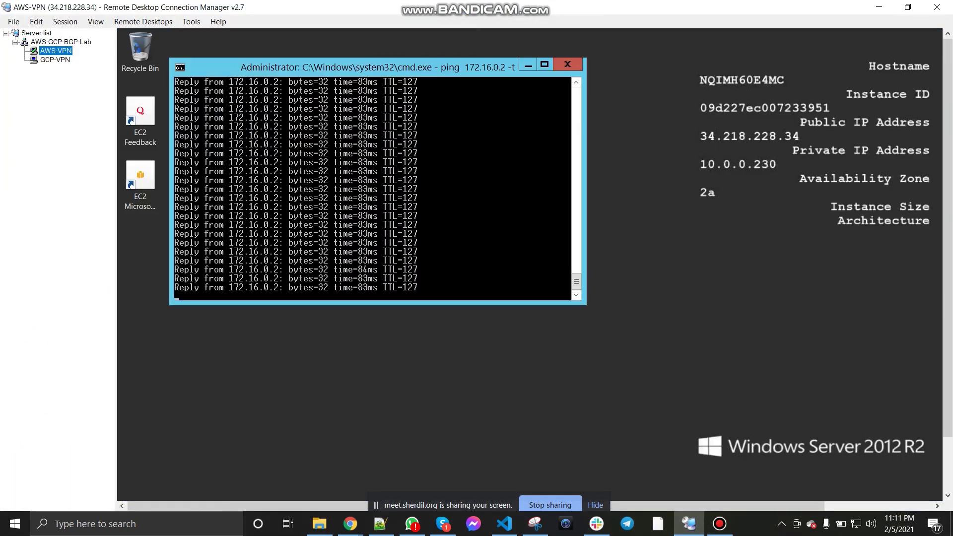
# Step: Confirm the GCP server's ping to 10.0.0.230 and the AWS server's ping to 172.16.0.2 both reply
pyautogui.click(55, 59)
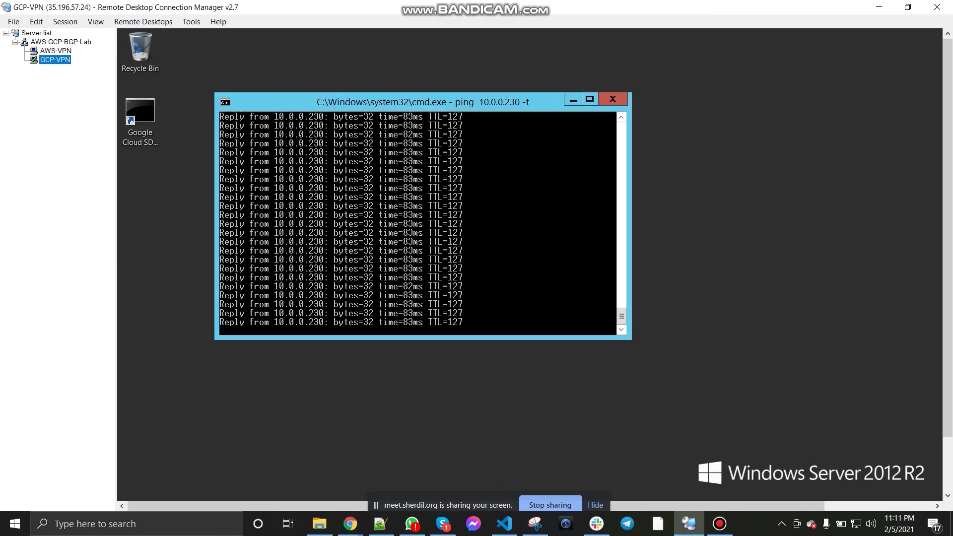
pyautogui.click(720, 523)
pyautogui.click(61, 42)
pyautogui.click(55, 50)
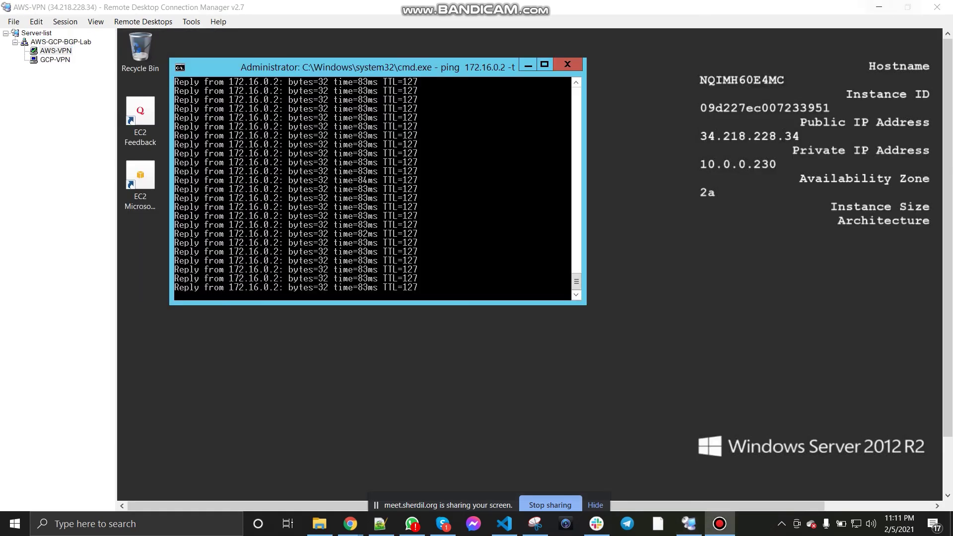
pyautogui.hotkey('alt', 'Tab')
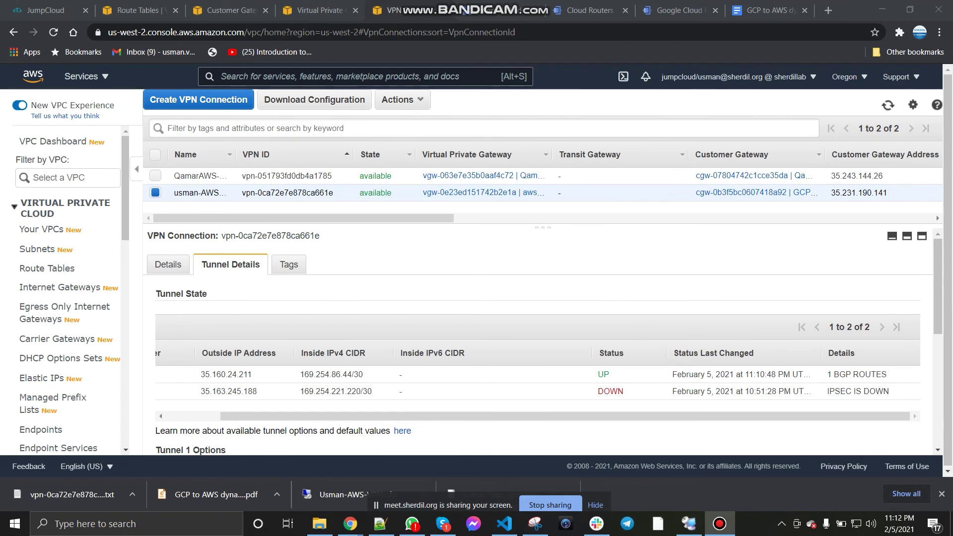
# Step: Bring up the Cloud Routers page, then the 'GCP to AWS dynamic routing' notes at step 11
pyautogui.click(589, 10)
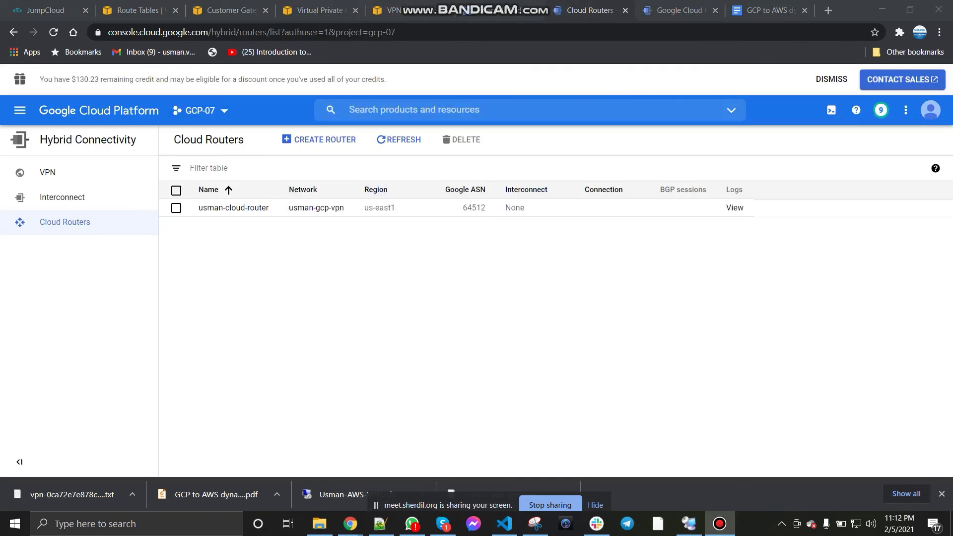
pyautogui.click(768, 10)
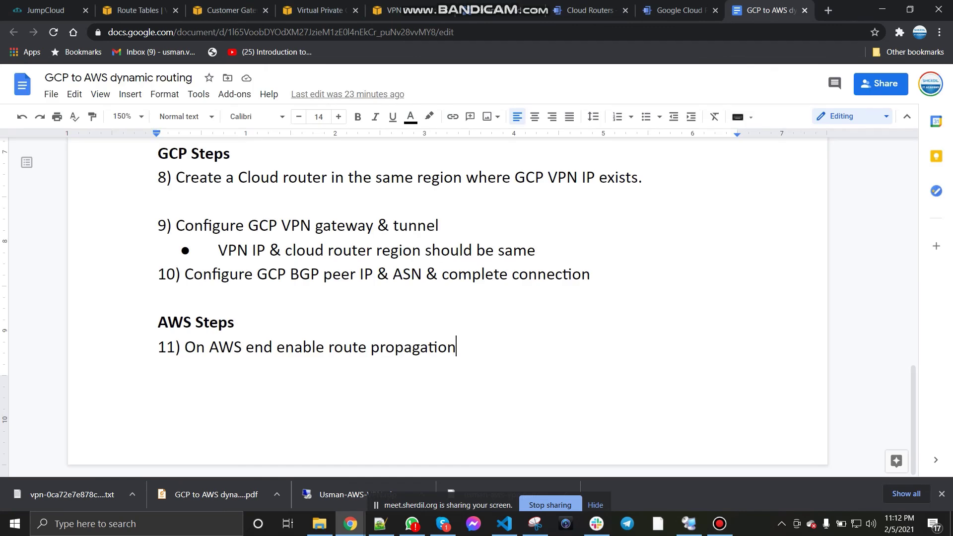